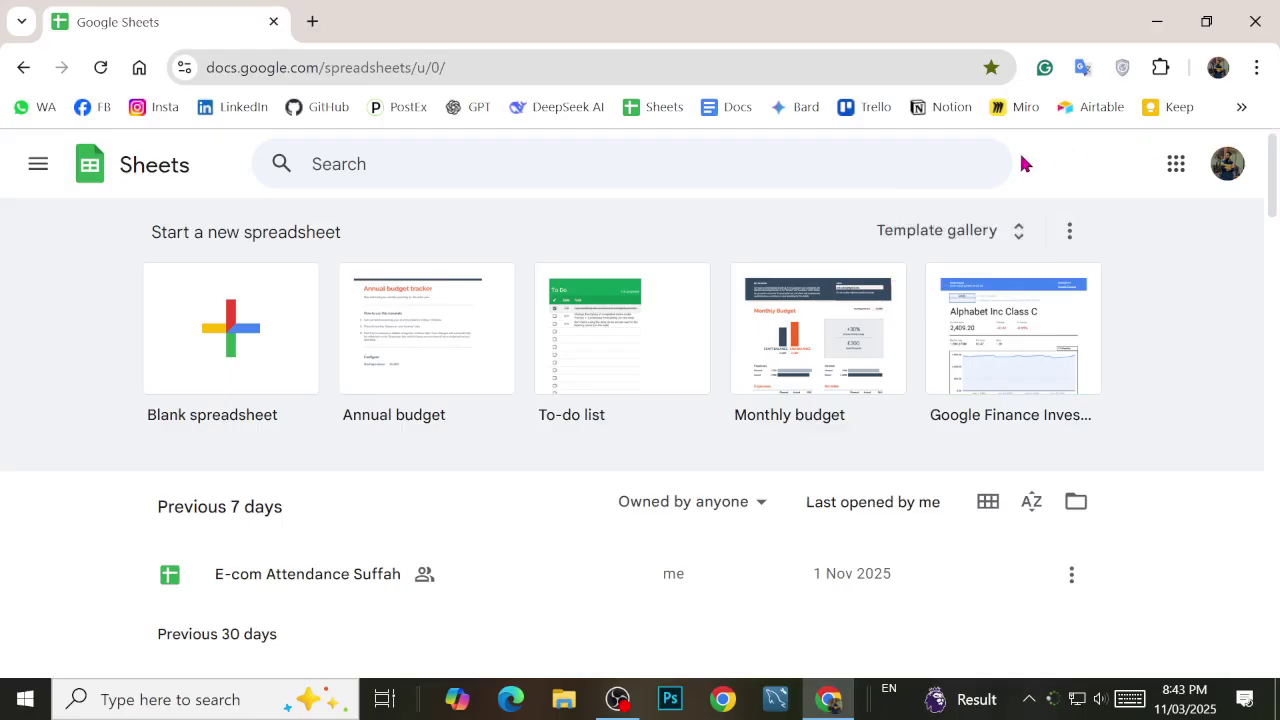
Step: Scroll the recent files and open the 'E-com Attendance Suffah' spreadsheet
scroll(460, 363, down, 3)
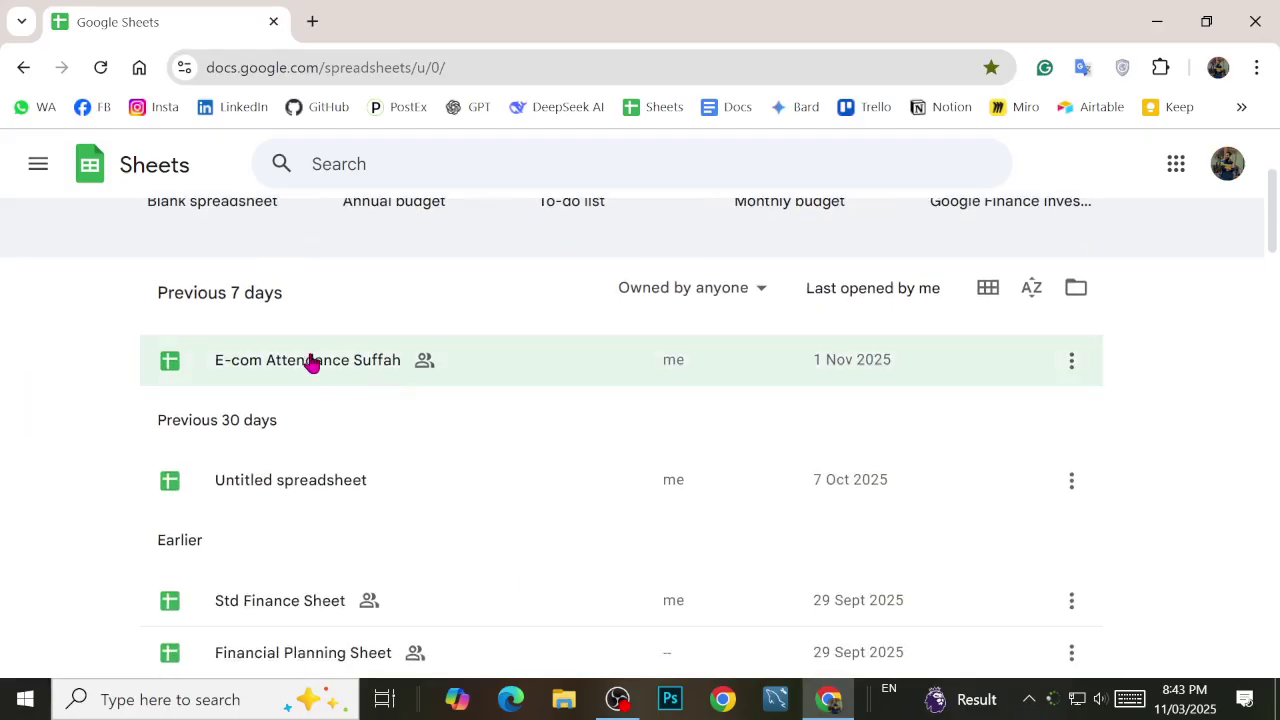
scroll(346, 463, down, 1)
scroll(309, 420, up, 1)
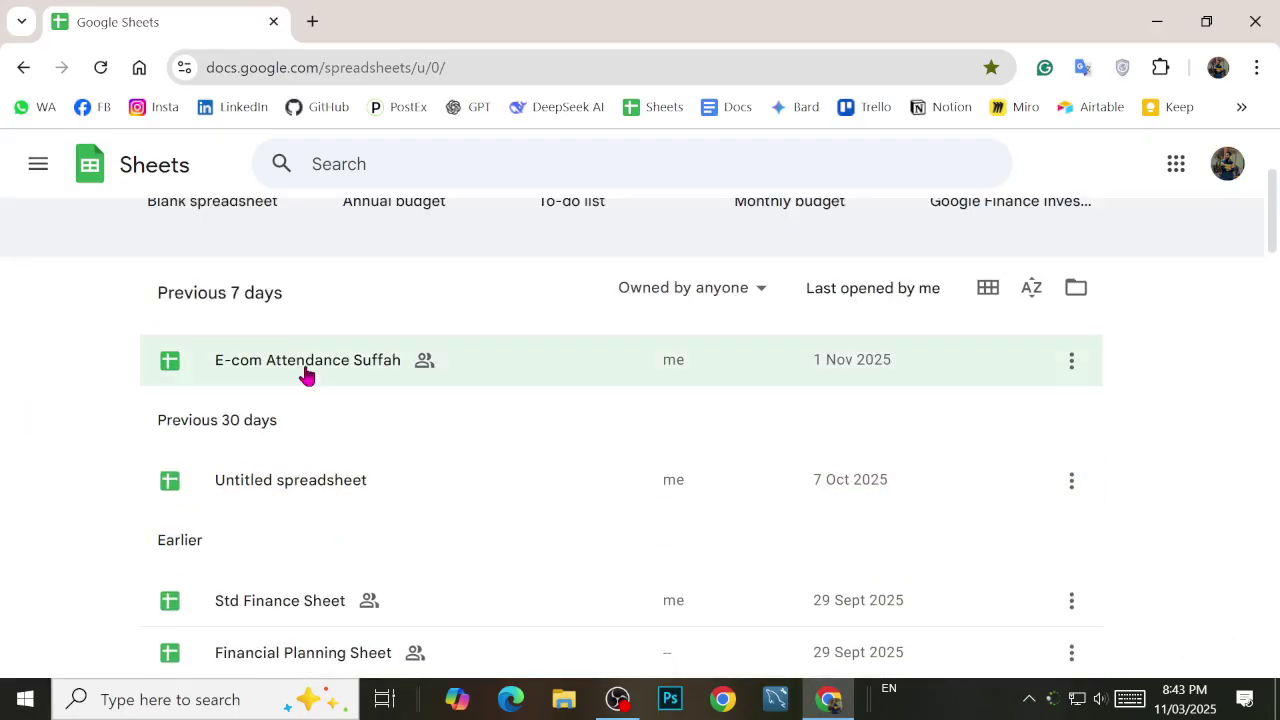
click(307, 373)
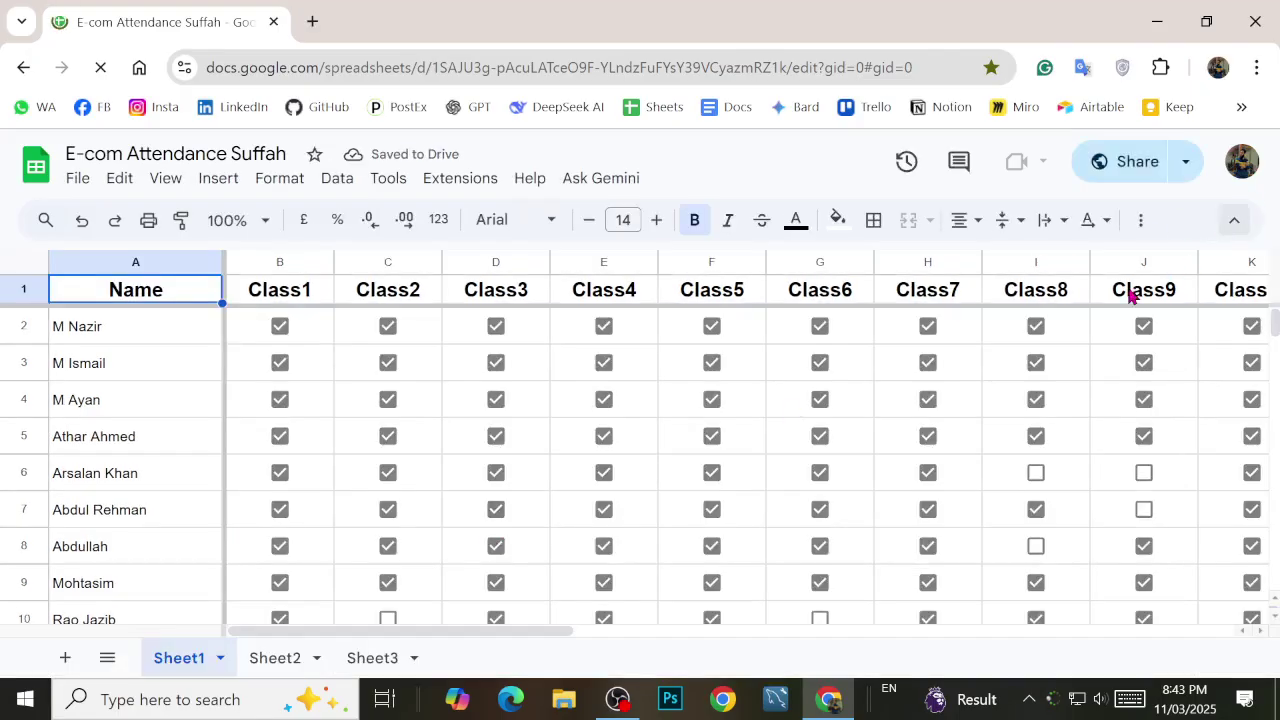
Step: Add a fourth sheet after Sheet1–Sheet3 and rename it 'Logistic Req'
click(309, 662)
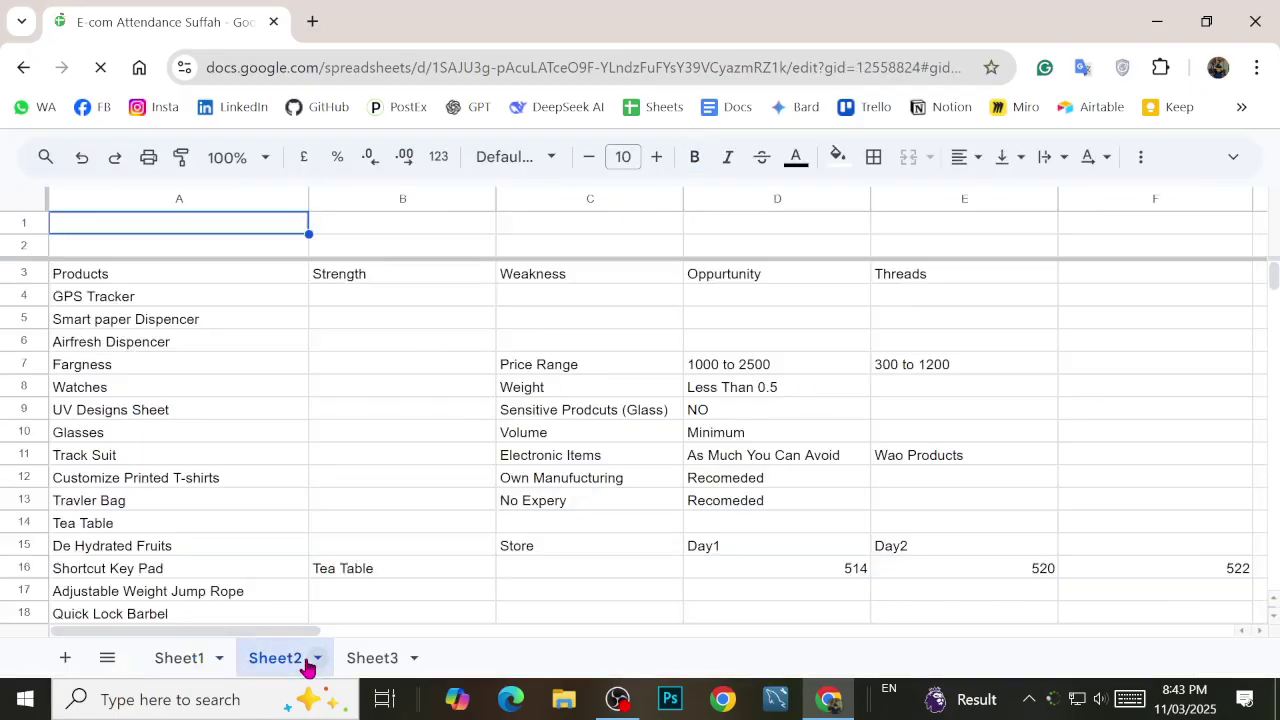
click(372, 662)
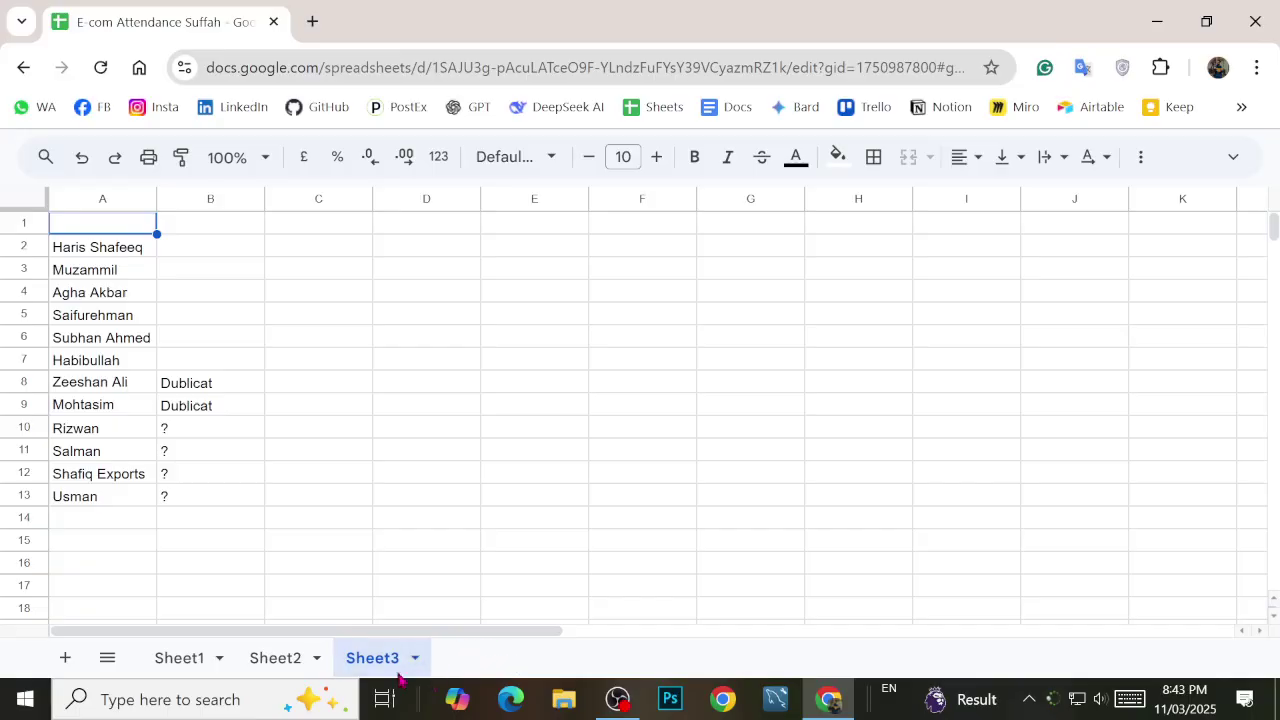
click(66, 658)
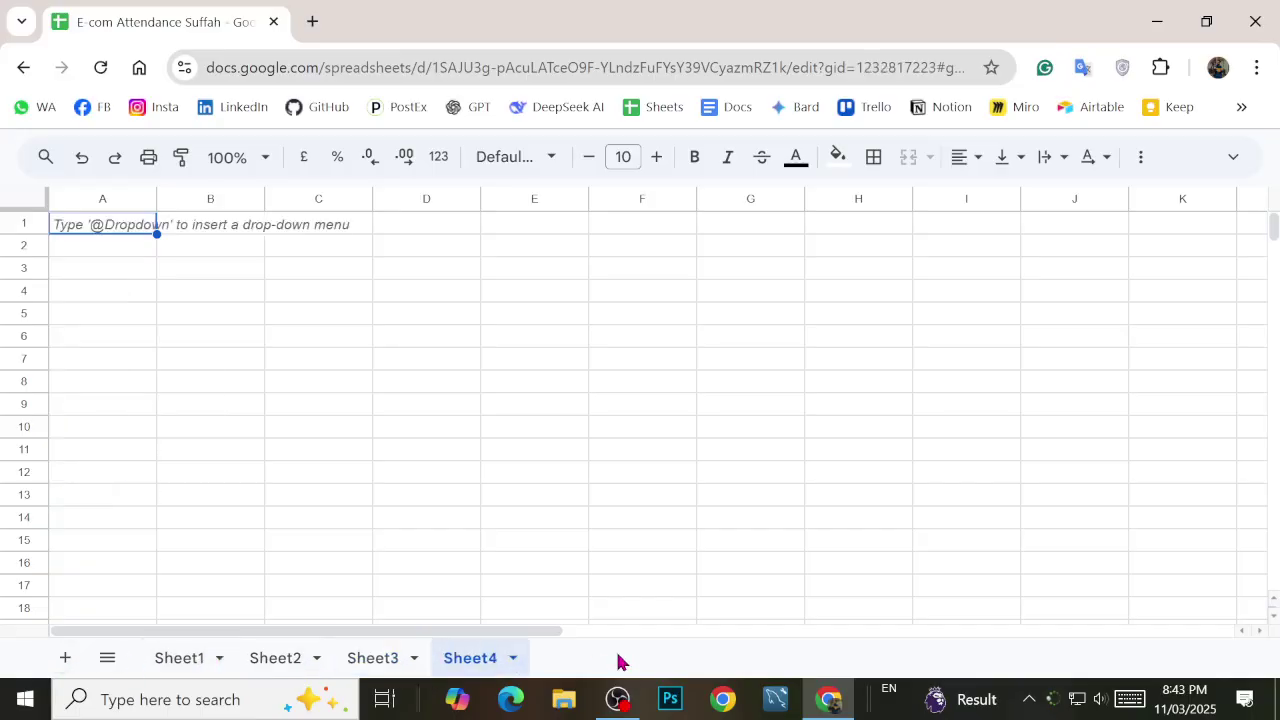
double_click(497, 666)
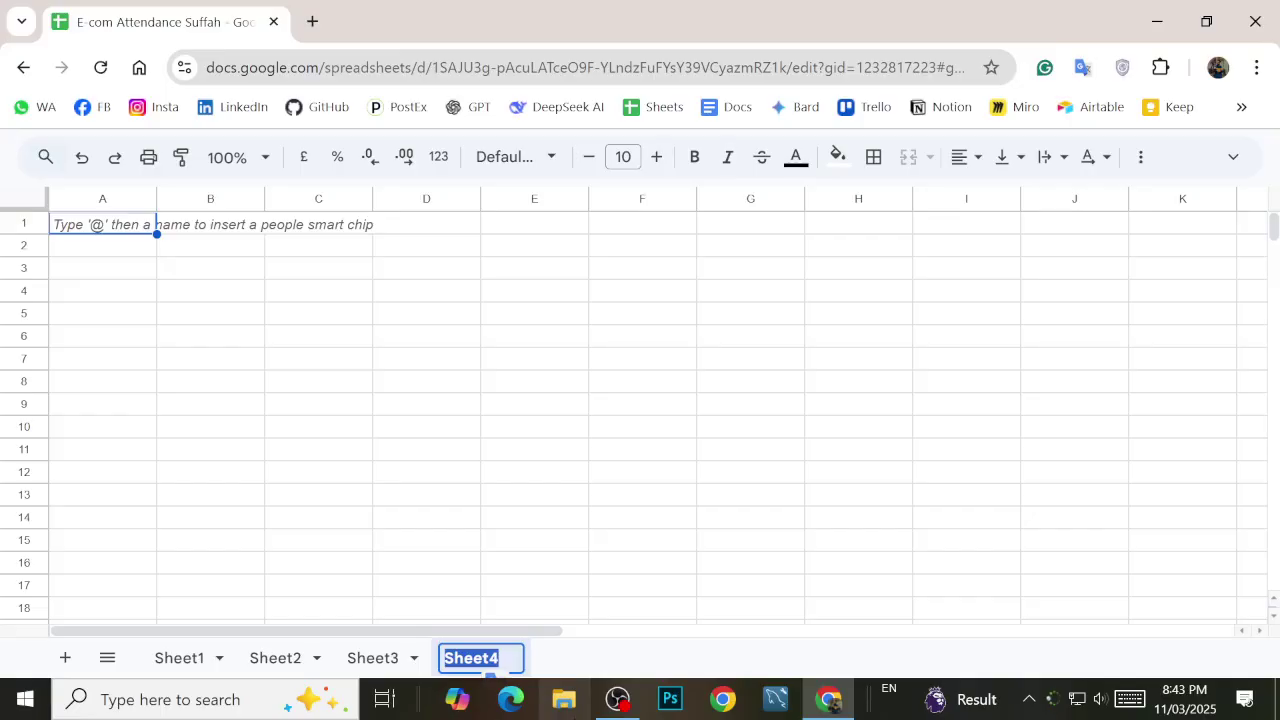
key(BackSpace)
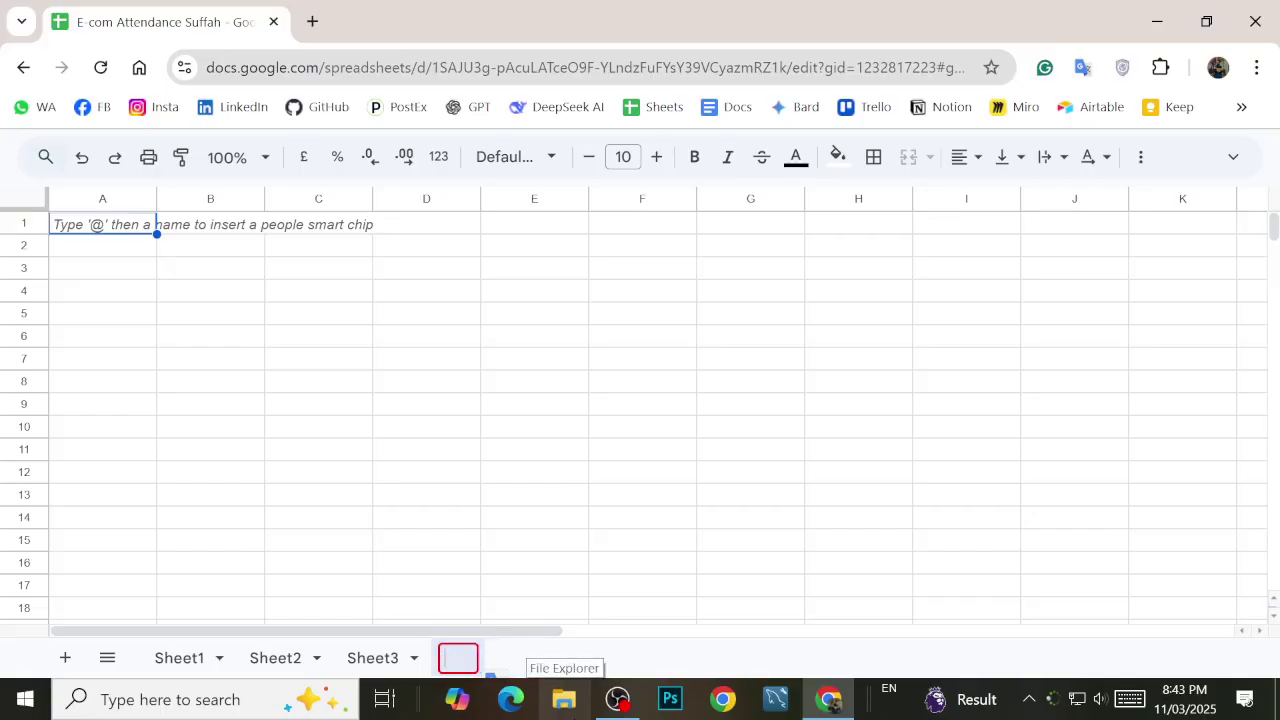
text(Logist)
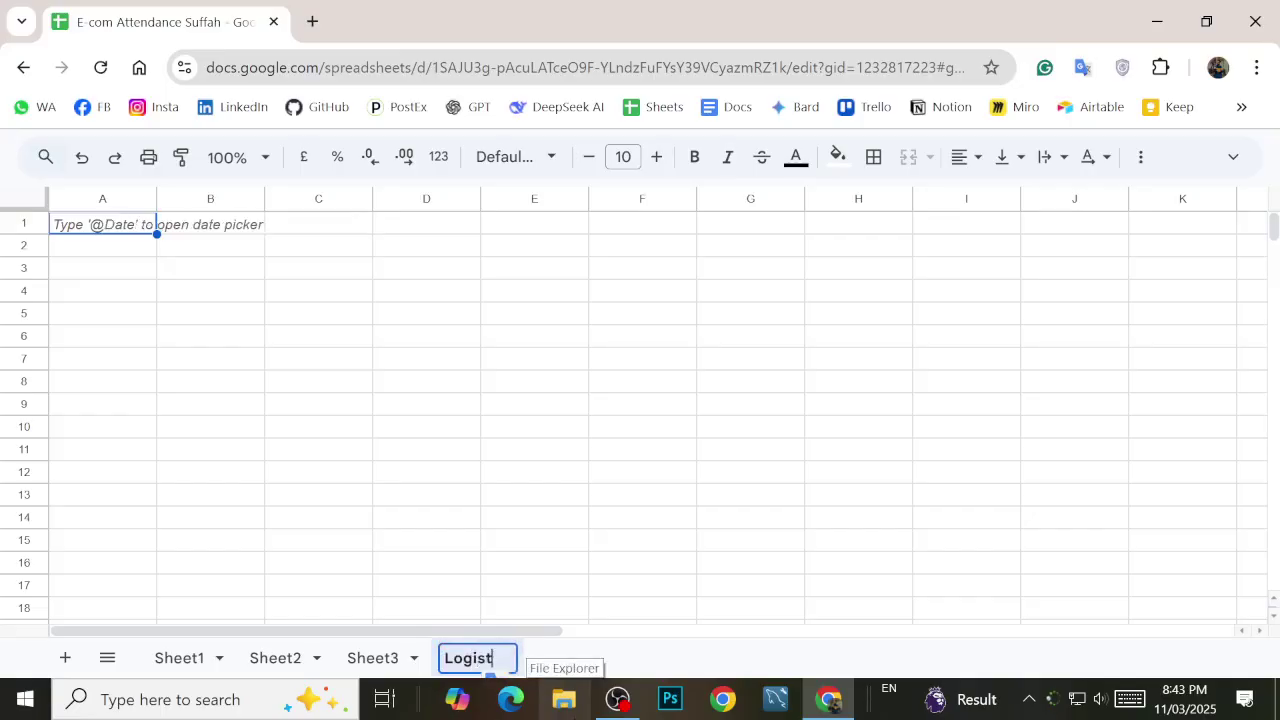
text(ic Req)
key(Return)
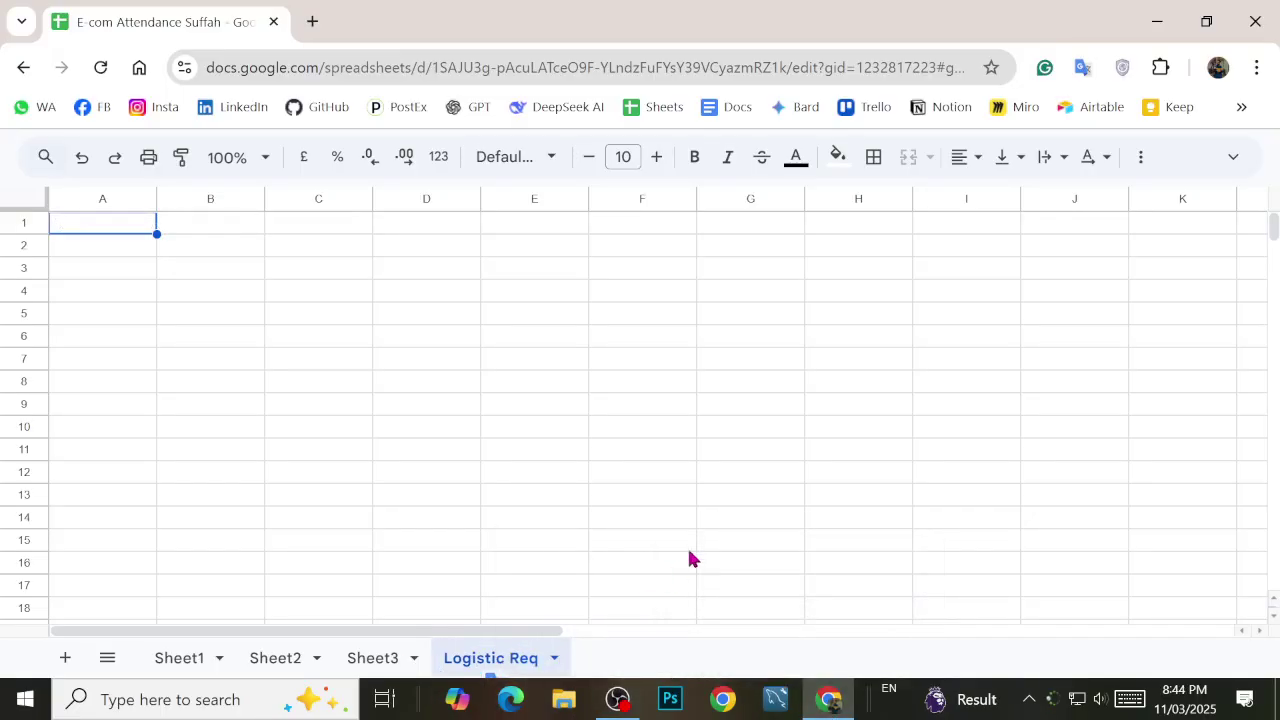
key(ctrl+plus)
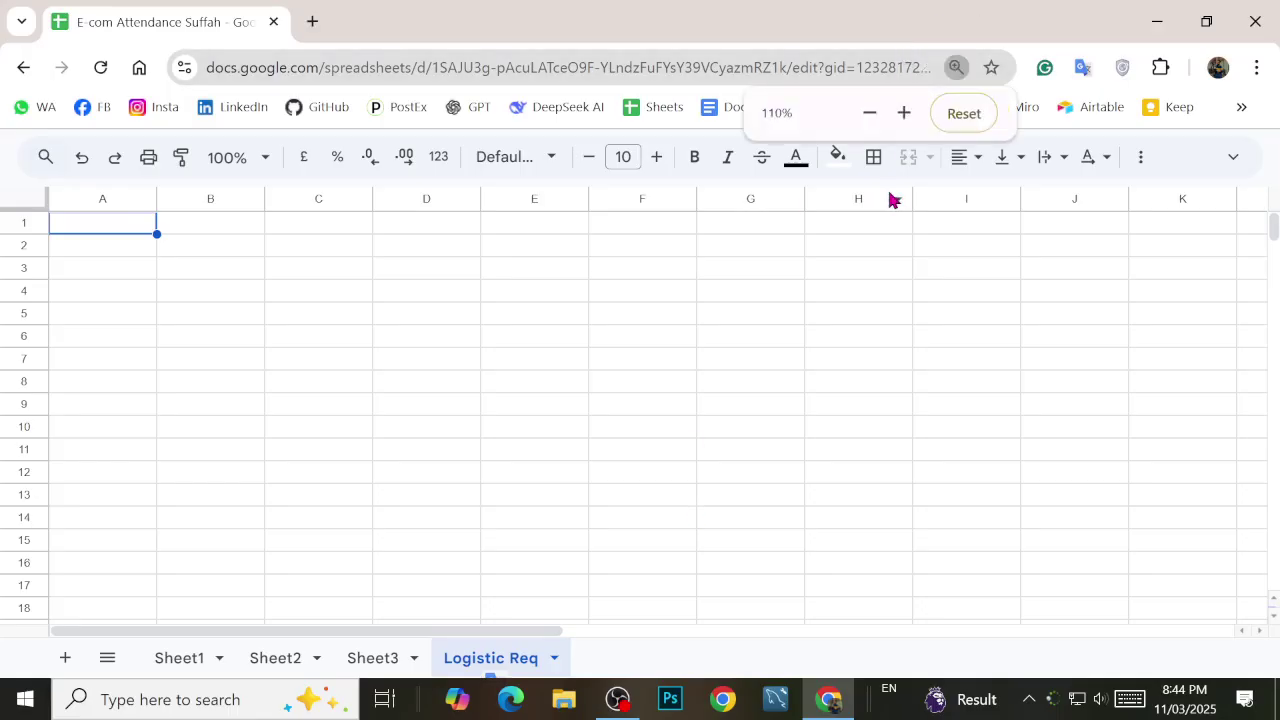
key(ctrl+minus)
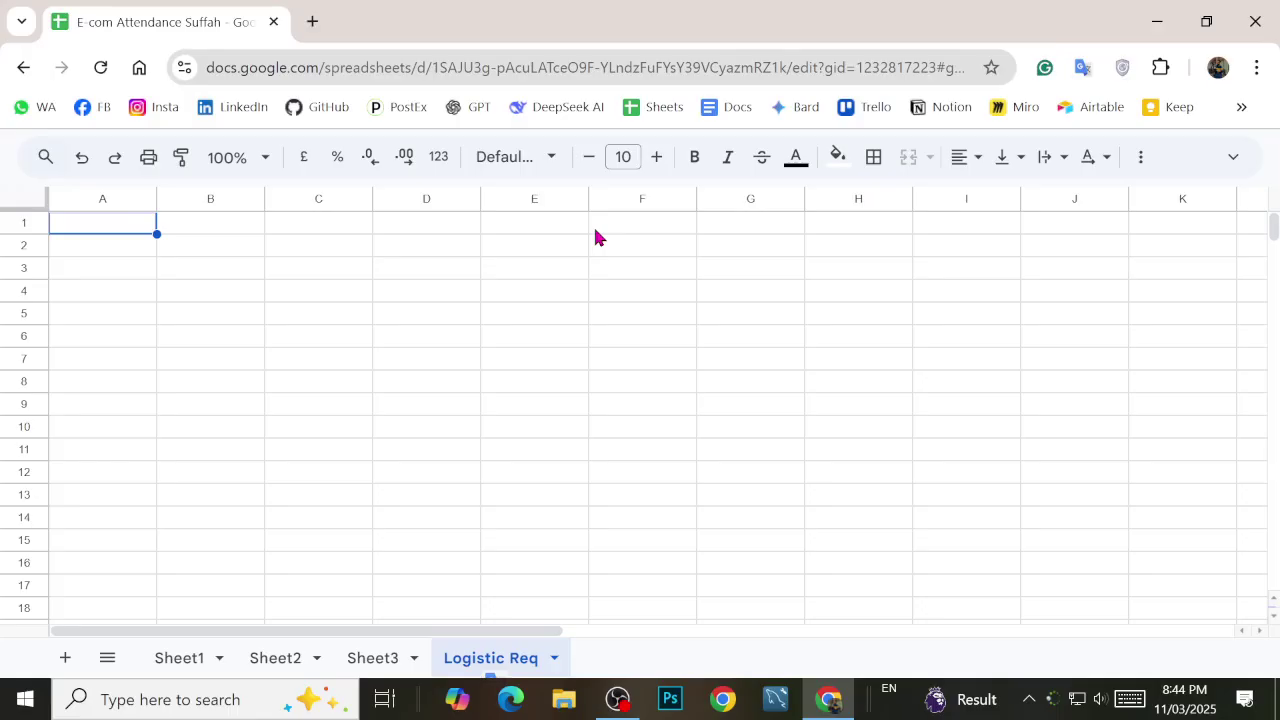
Step: Enter the label 'Minumum Orders' in cell A1, correcting the typos
key(Down)
key(Up)
text(M)
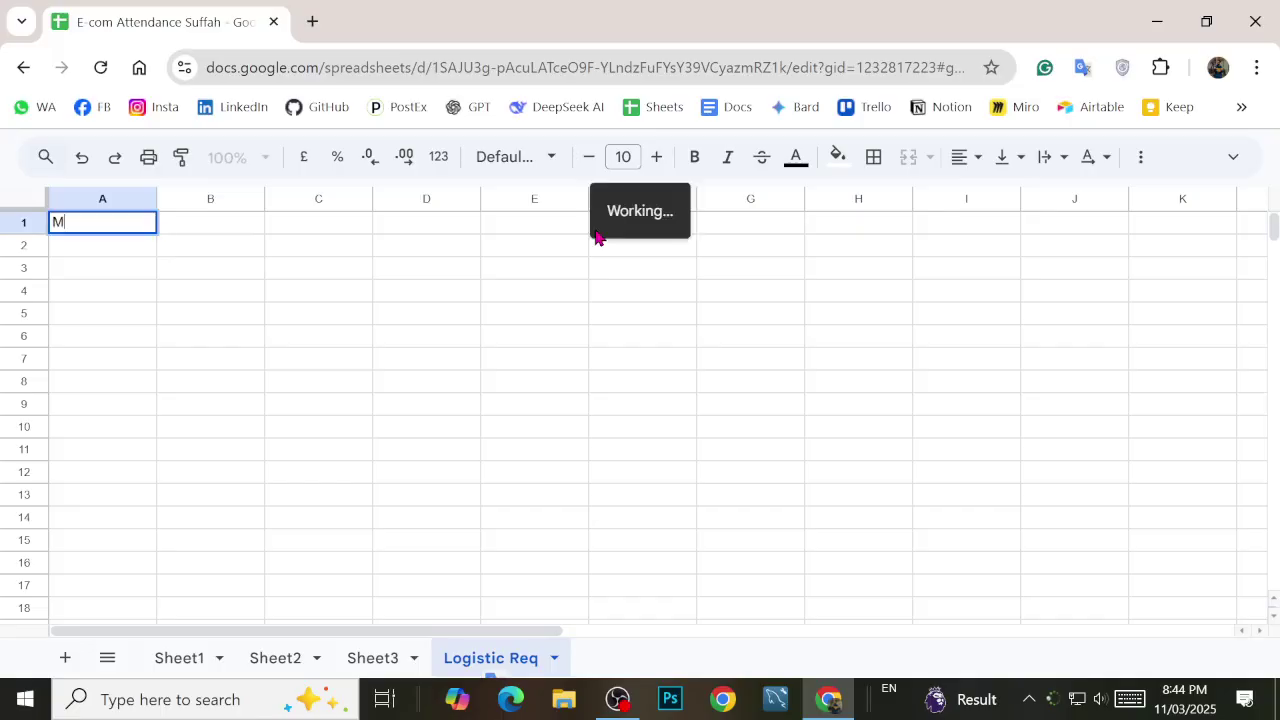
text(inumum ORe)
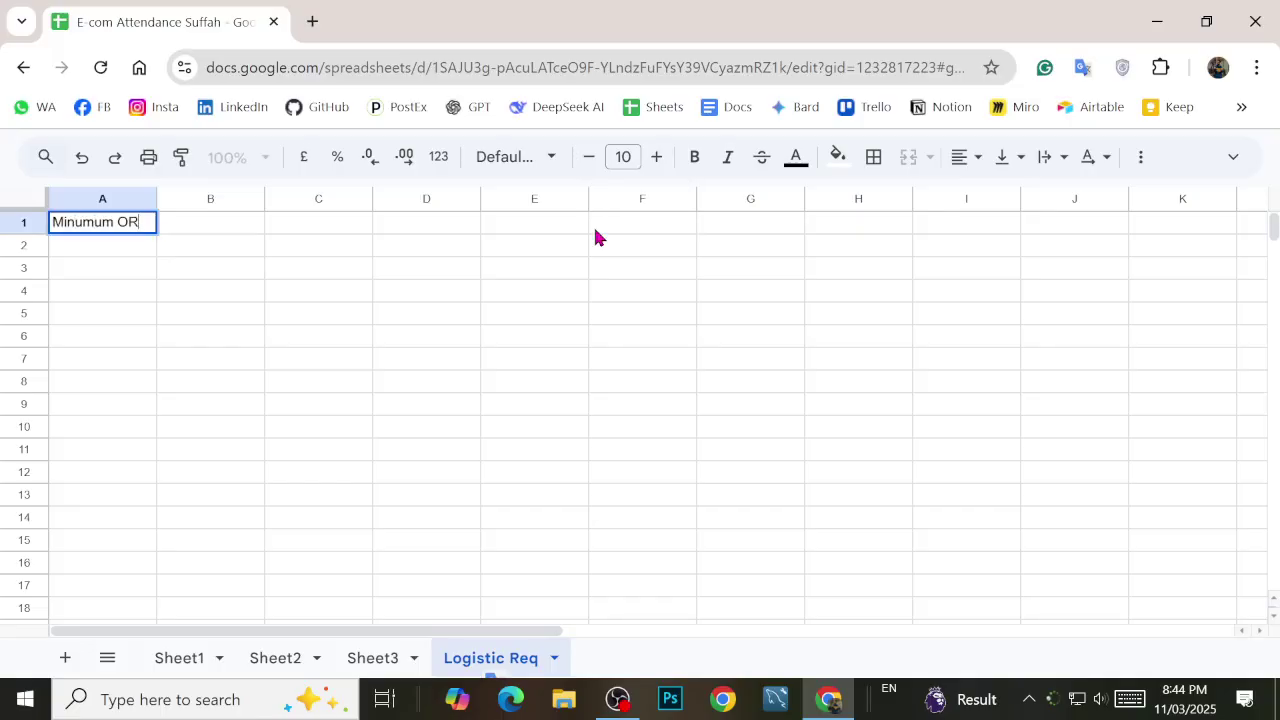
key(BackSpace)
key(BackSpace)
text(rder s)
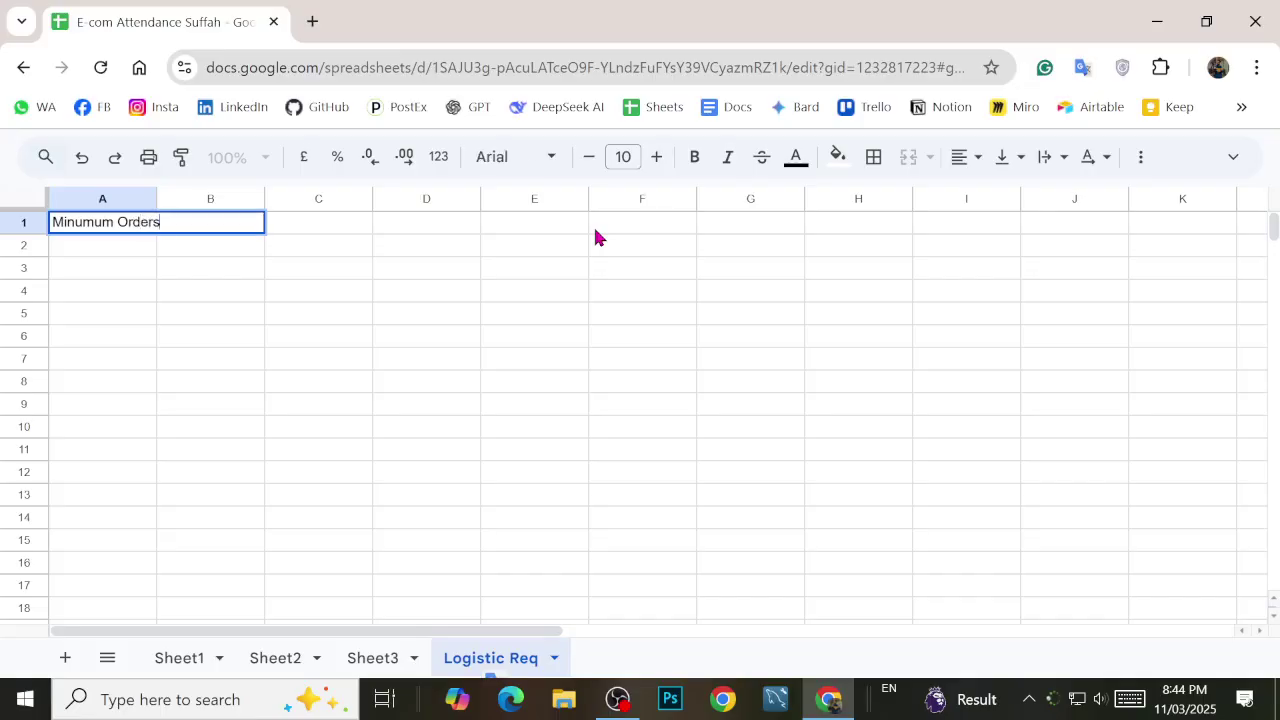
text( ()
key(BackSpace)
key(Return)
Step: Put 5 in B1 and widen column A to fit the label
key(Right)
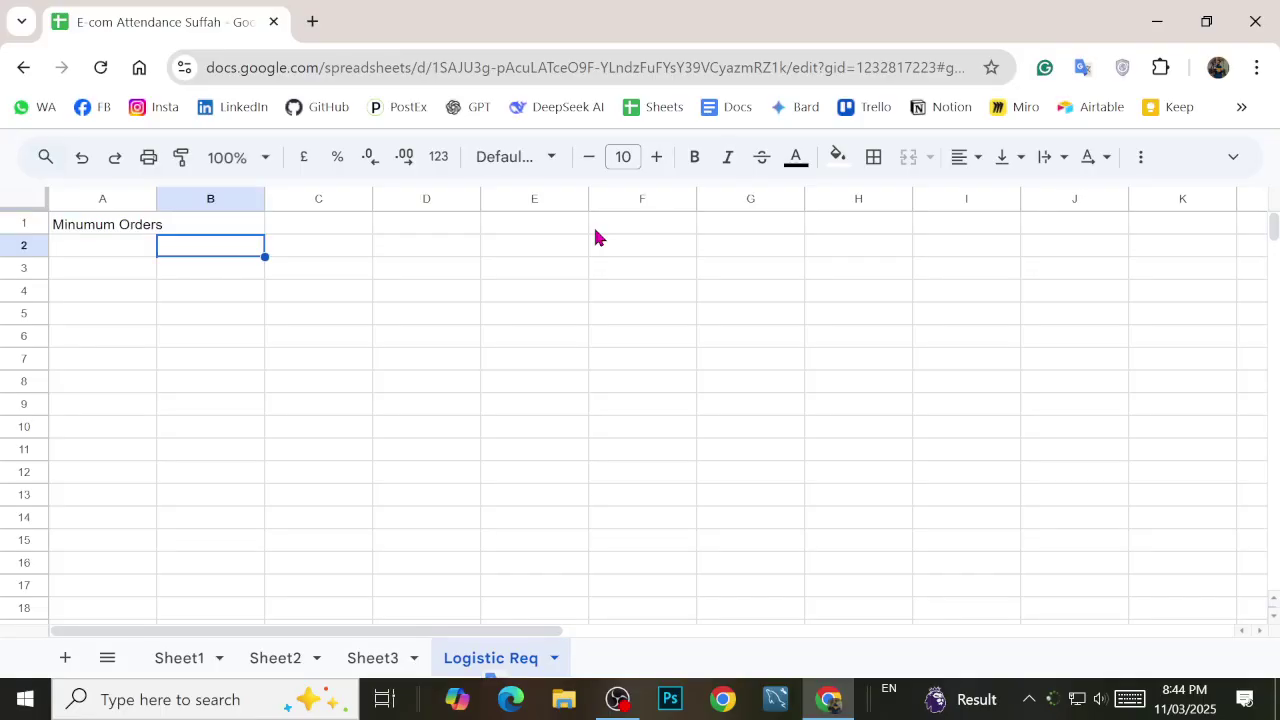
key(Up)
text(5)
key(Return)
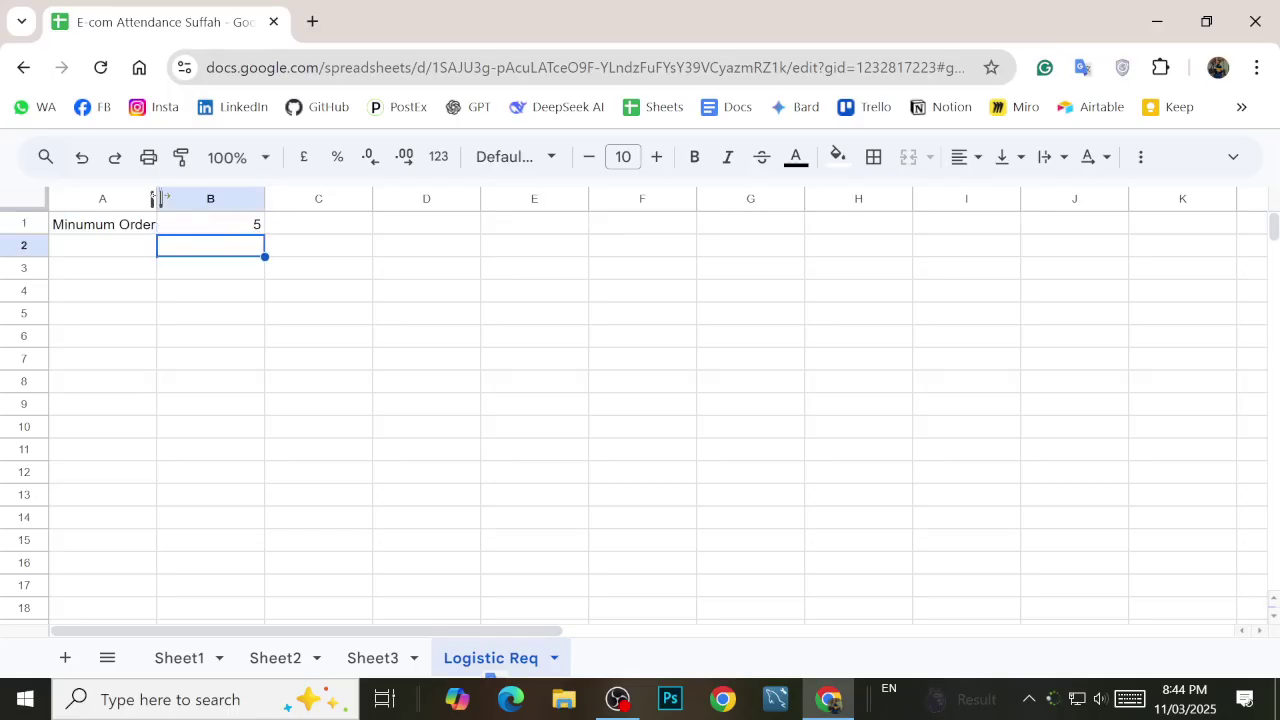
drag(158, 198, 251, 199)
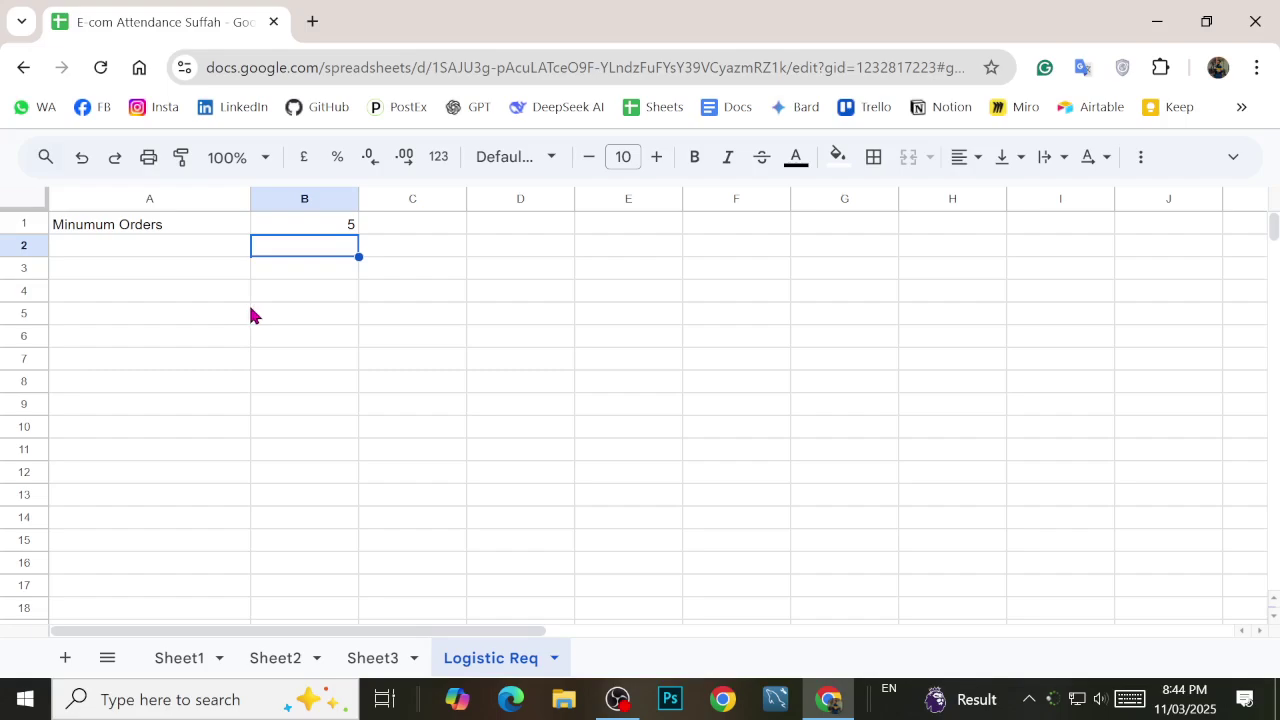
Step: Move among cells A1–A5 and reset the page zoom to 100%
click(140, 266)
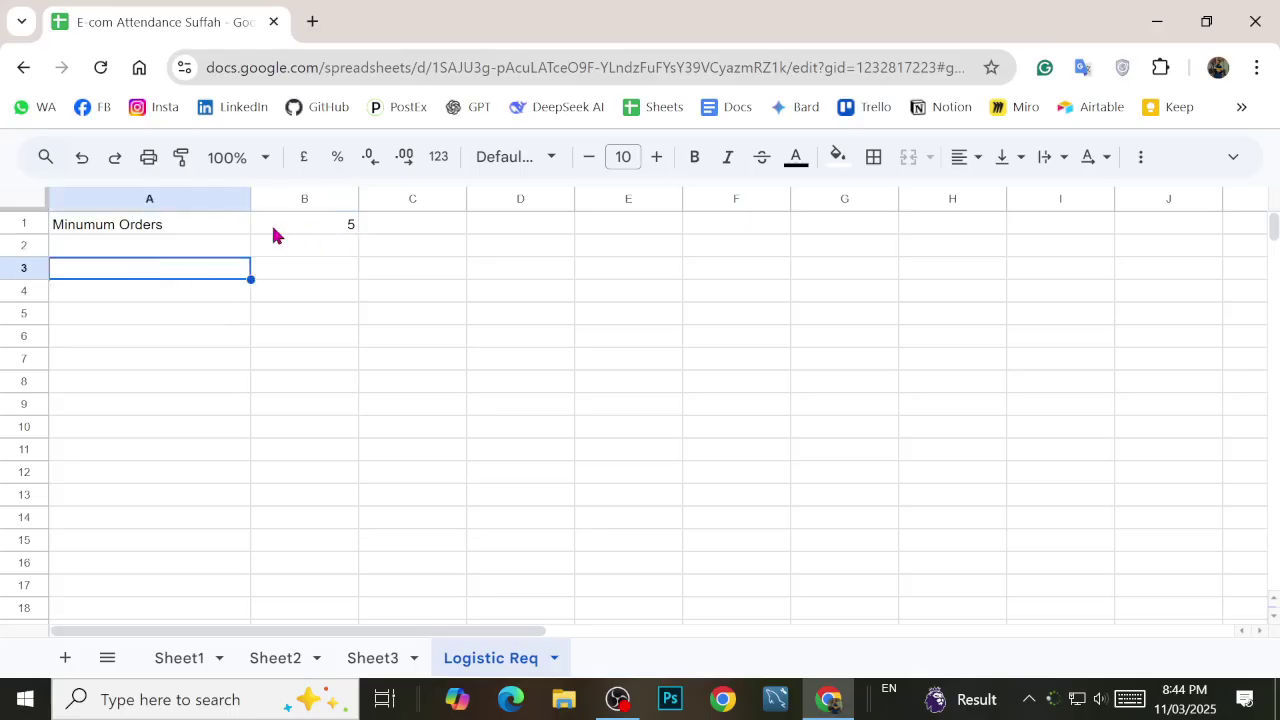
key(Down)
key(Up)
key(Down)
key(Up)
key(Down)
key(Down)
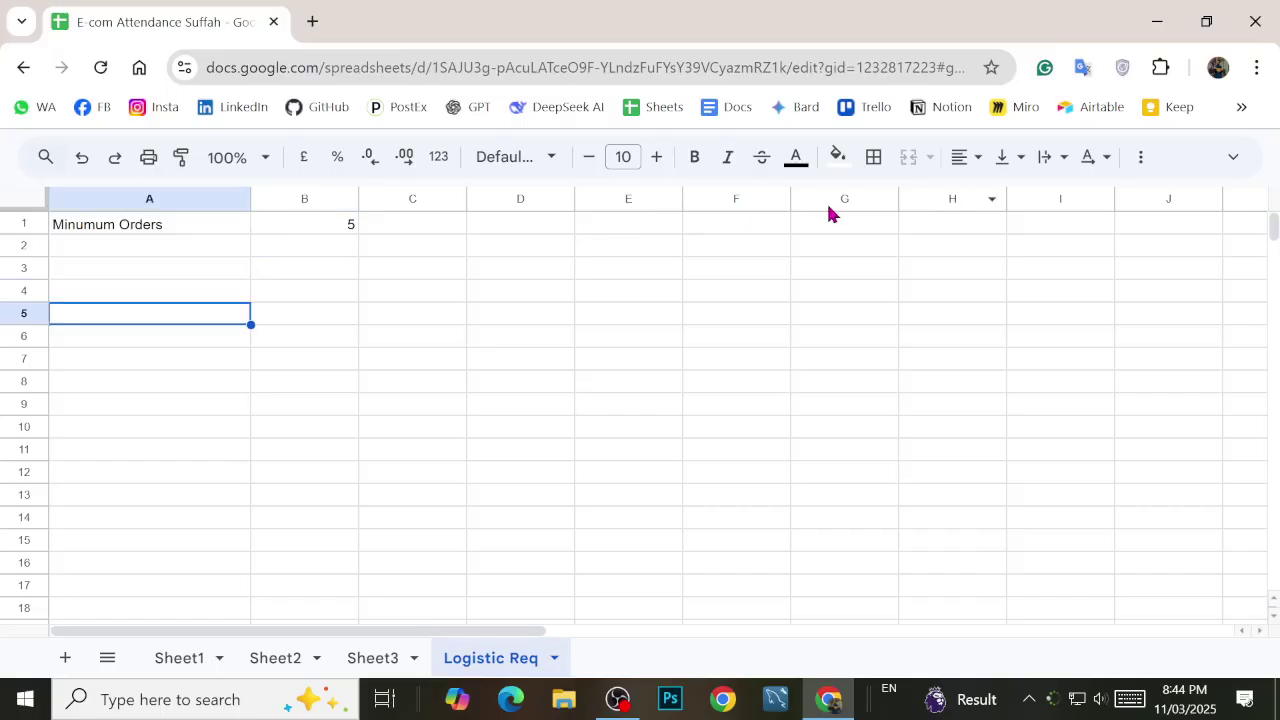
key(ctrl+minus)
click(122, 228)
click(136, 250)
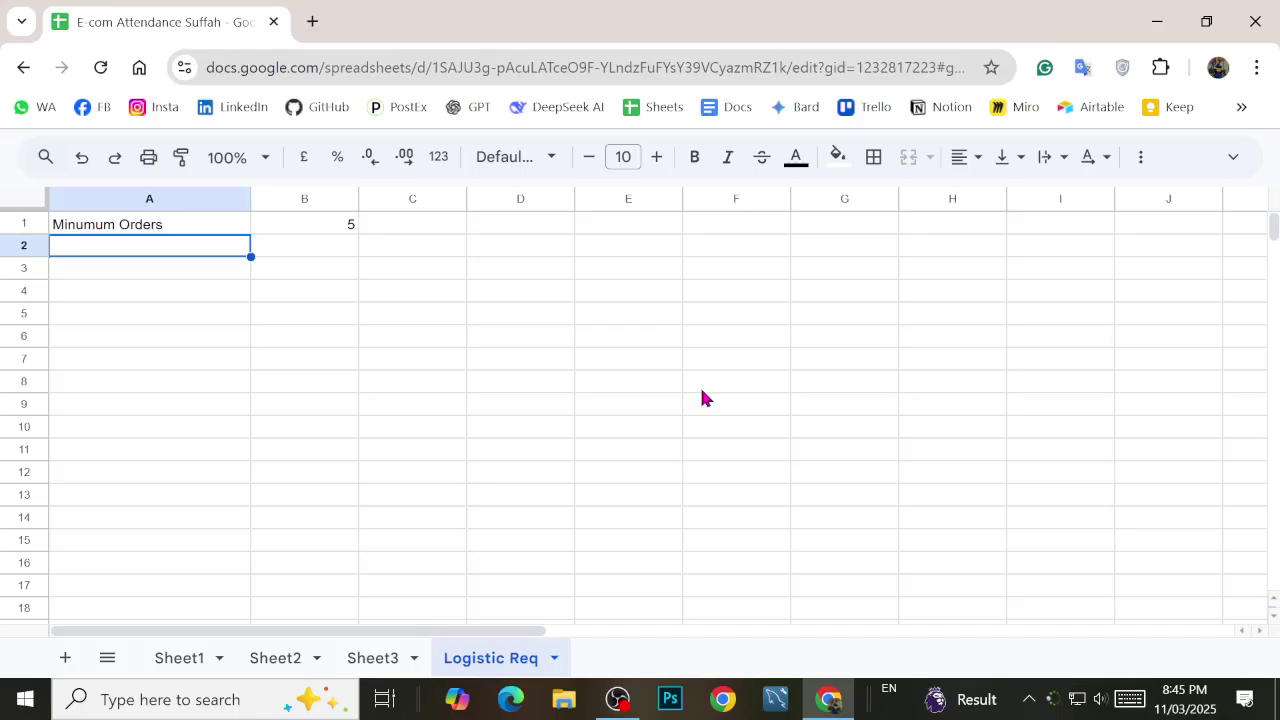
Step: Move a student's name from A3 down to A4 and put the 'Student' header in A3
key(Return)
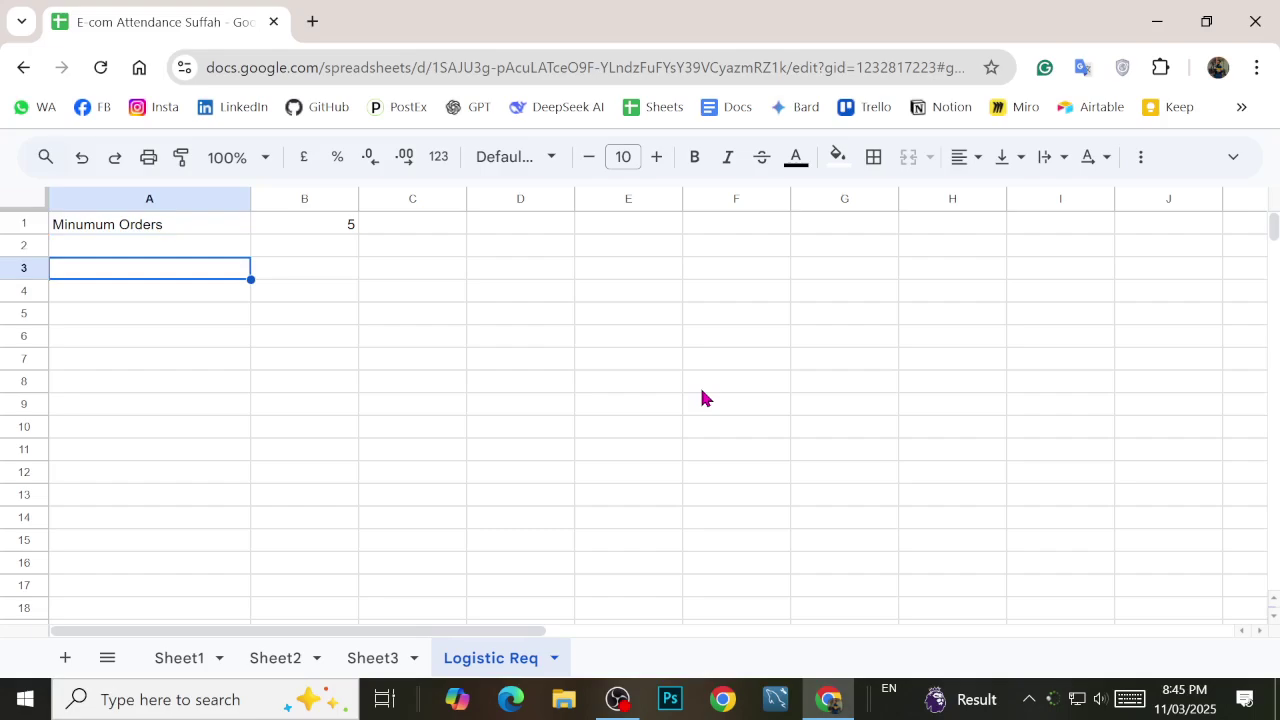
text(Sheh)
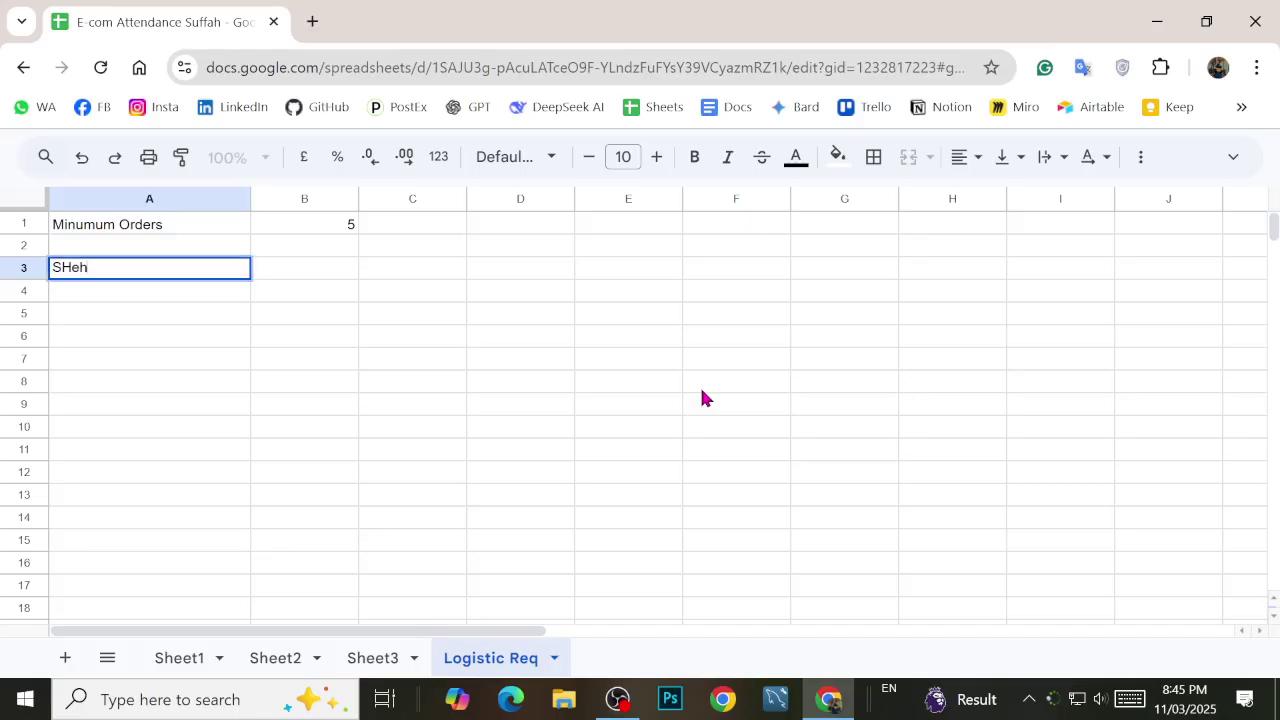
key(BackSpace)
key(BackSpace)
key(BackSpace)
text(hehriyar)
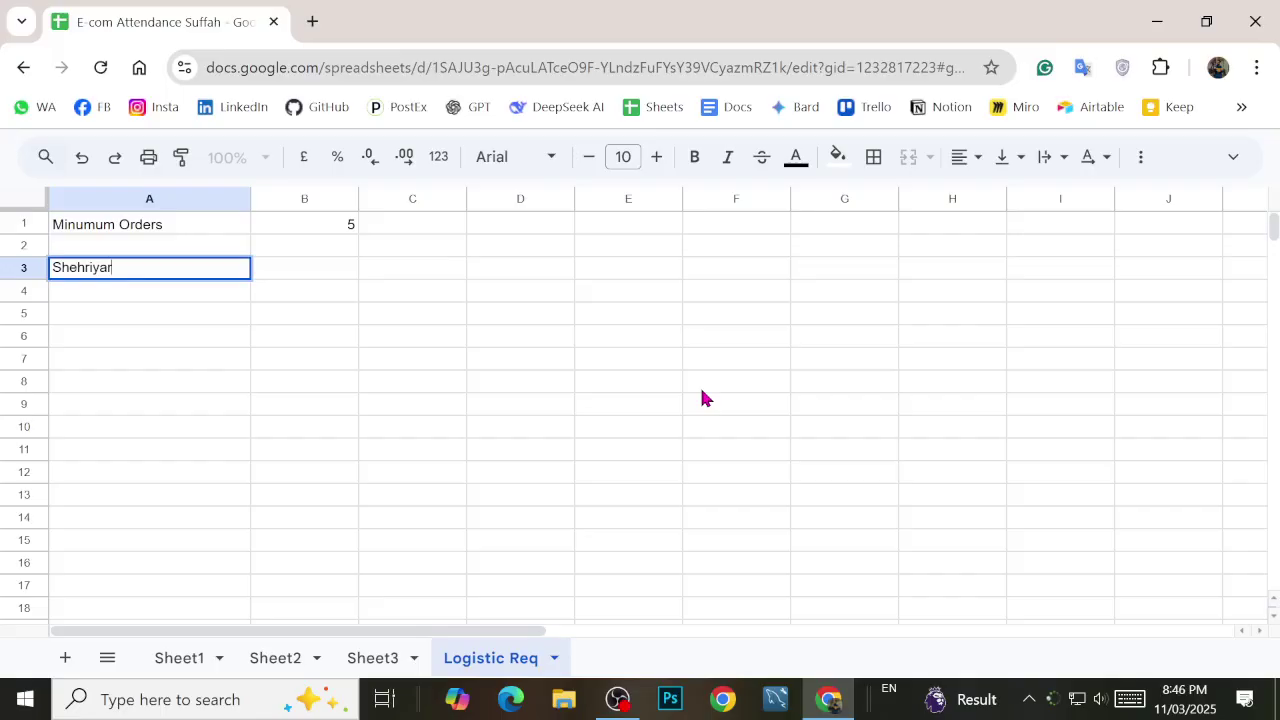
key(Tab)
key(Left)
key(Up)
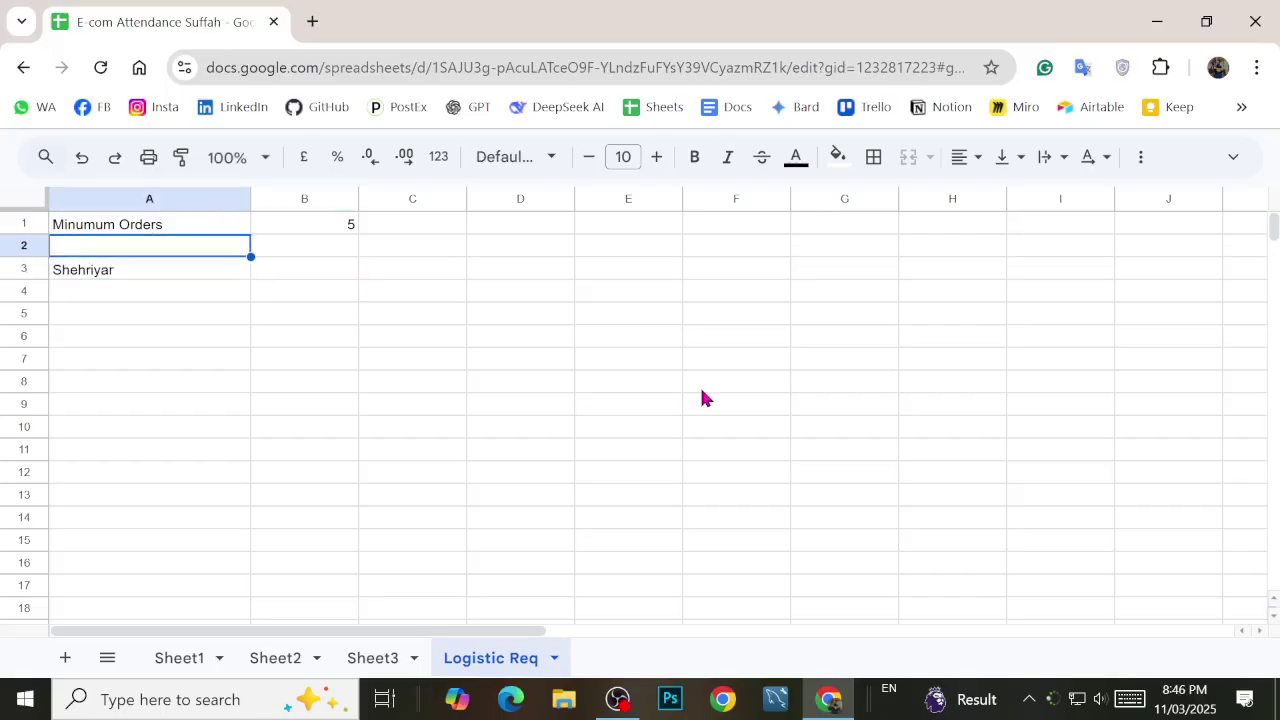
key(Down)
key(ctrl+x)
key(Down)
key(ctrl+v)
key(Up)
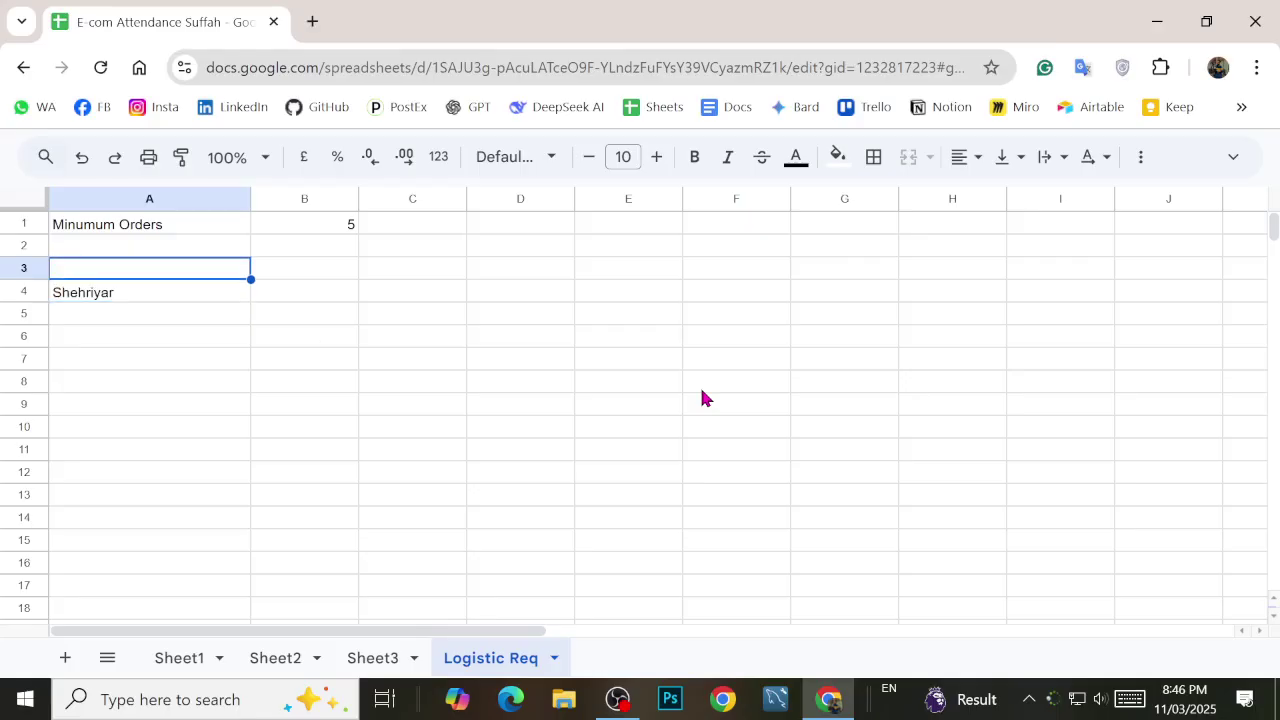
text(Student)
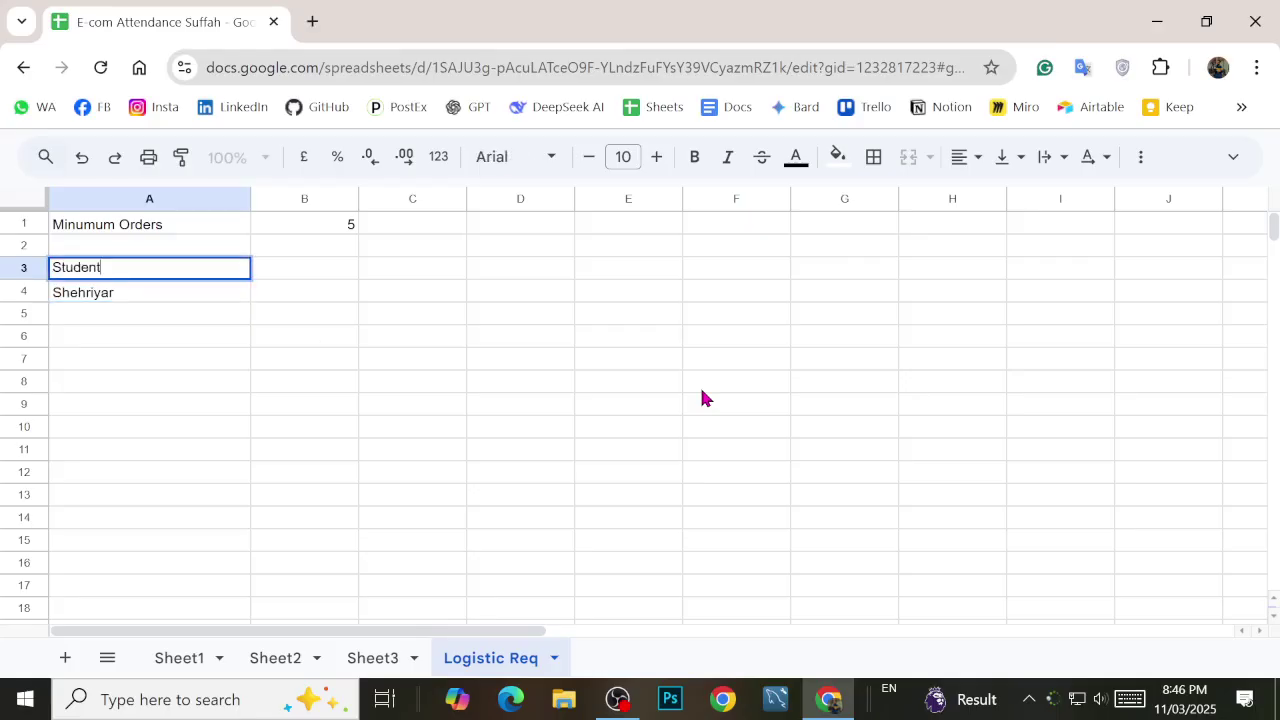
key(Tab)
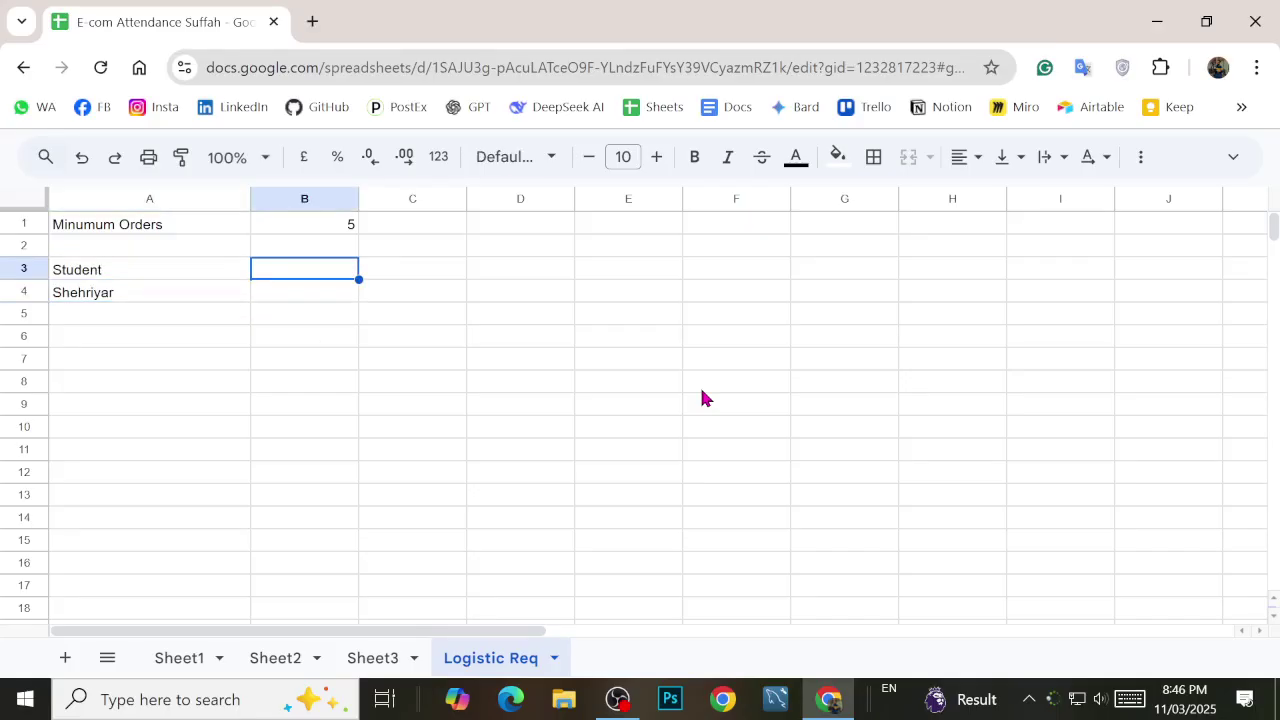
Step: Type the brand 'WEYR' in cell B3
text(W)
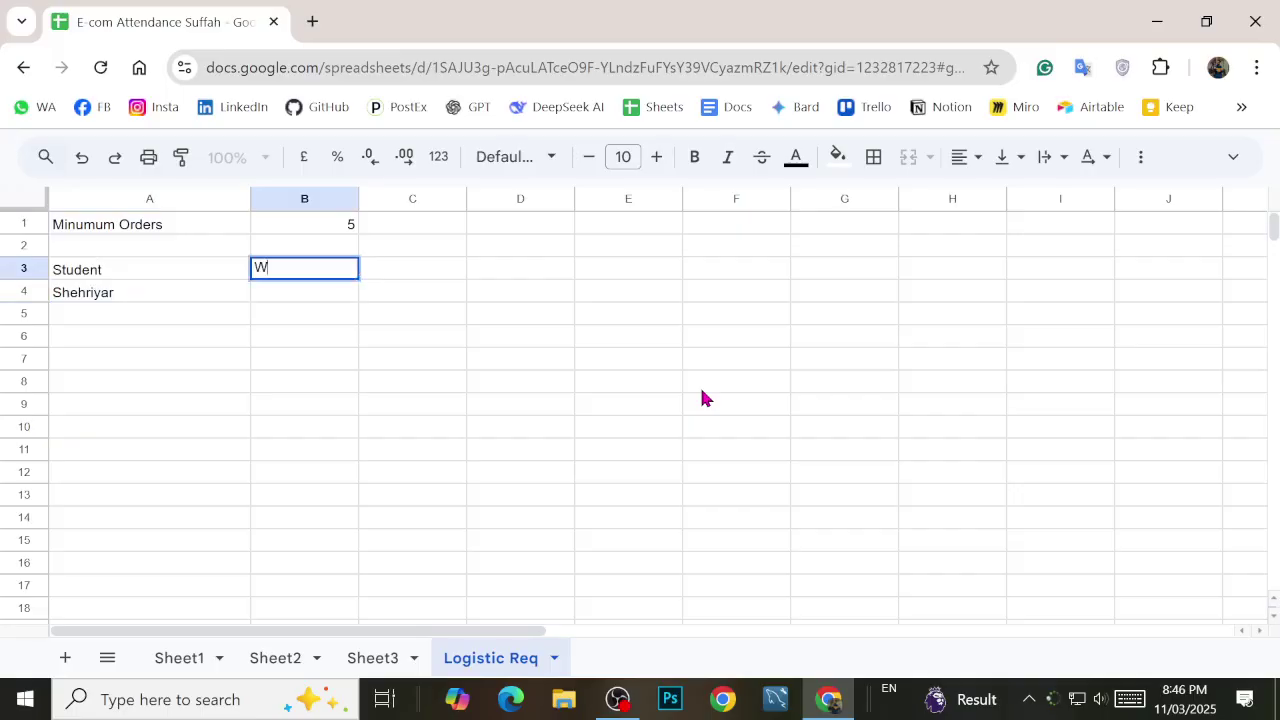
text(EYA)
key(BackSpace)
text(R)
key(Return)
key(Return)
Step: Move WEYR from B3 down to B4 with copy and paste, clearing B3
key(Left)
key(Up)
key(Right)
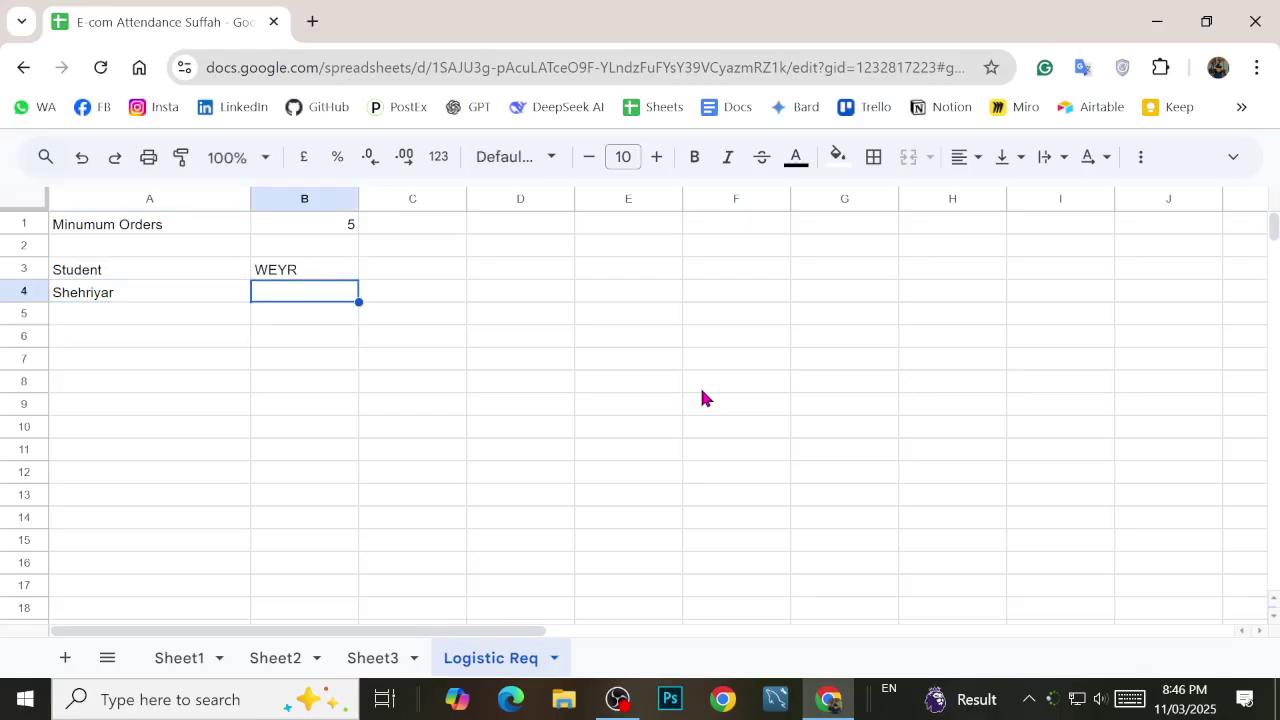
key(Up)
key(ctrl+c)
key(Down)
text(V)
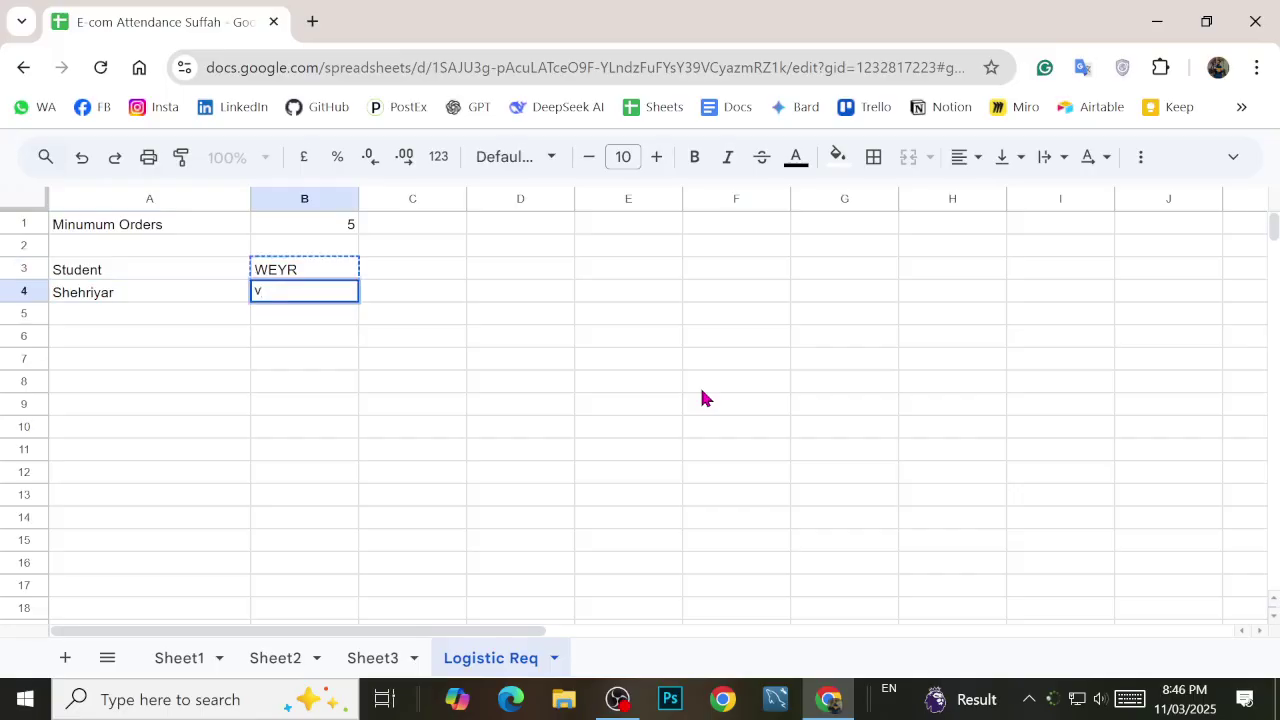
key(Up)
key(Delete)
key(Down)
key(ctrl+v)
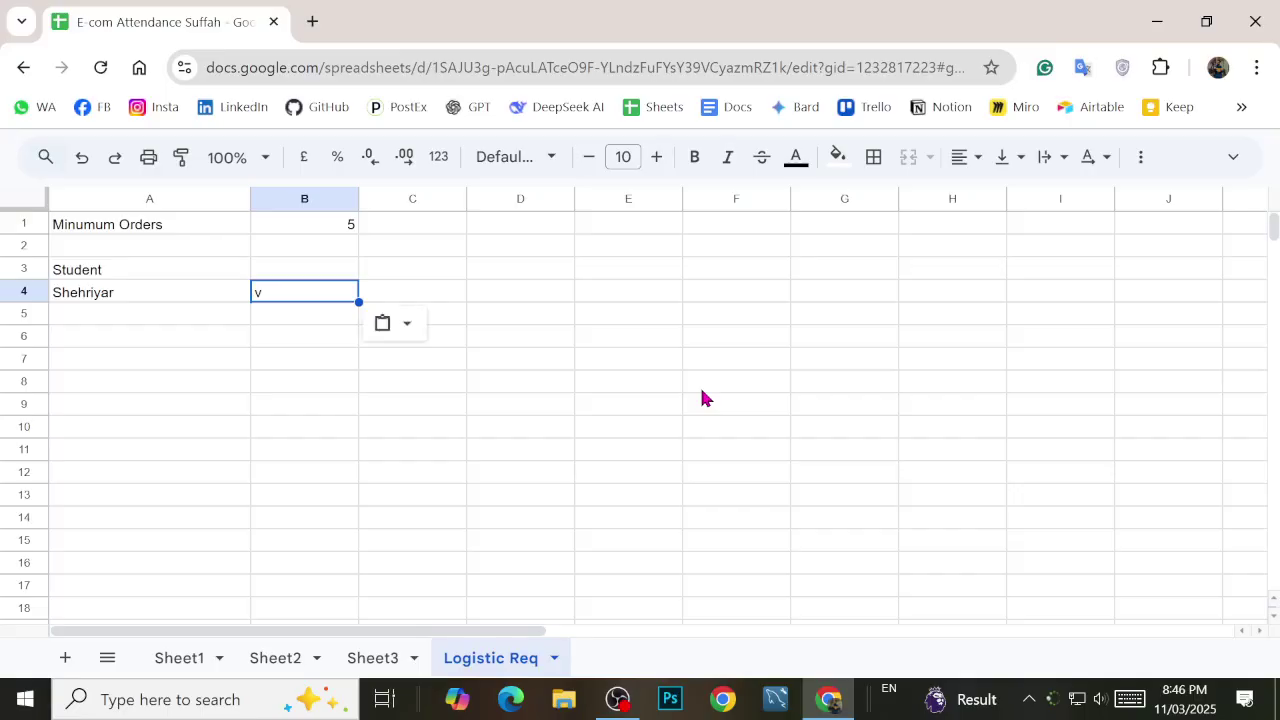
key(ctrl+z)
key(ctrl+z)
key(Up)
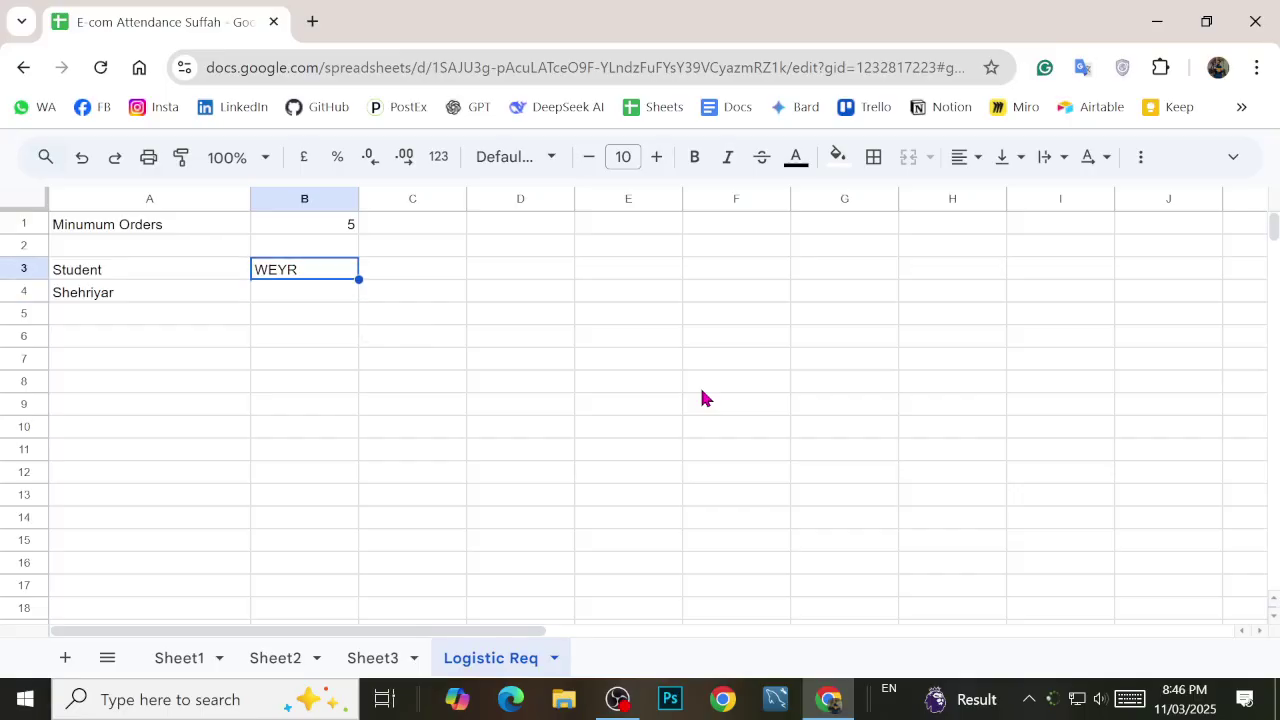
key(ctrl+c)
key(Down)
key(ctrl+v)
key(Up)
key(Delete)
Step: Add the 'Brand Name' header in B3 and a new student row with brand Echo Vibe
text(Brand Name)
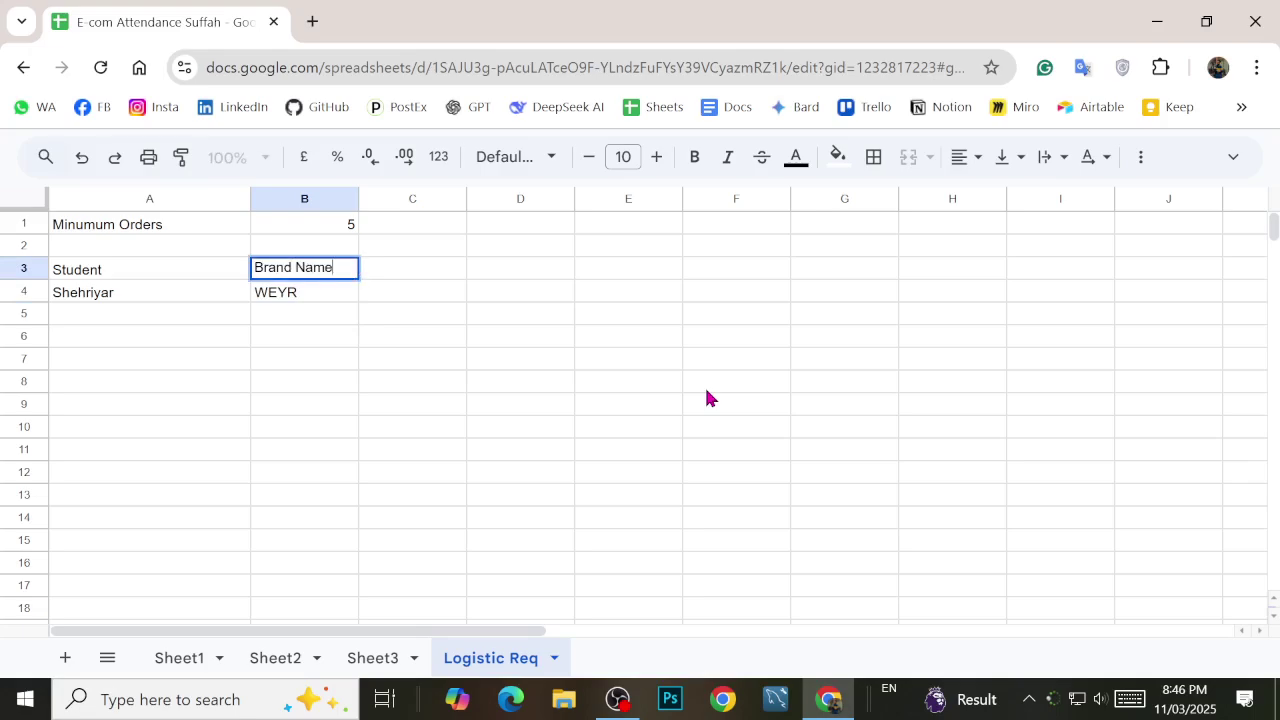
key(Return)
key(Down)
key(Left)
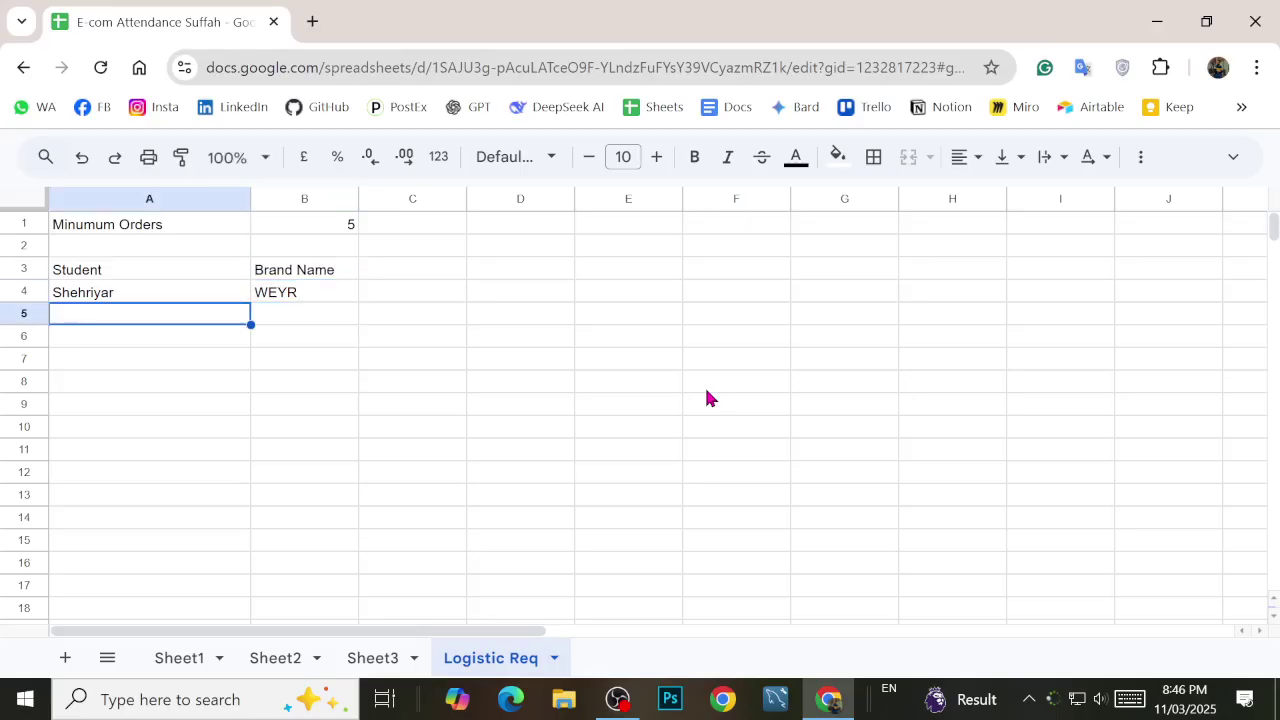
text(Ali)
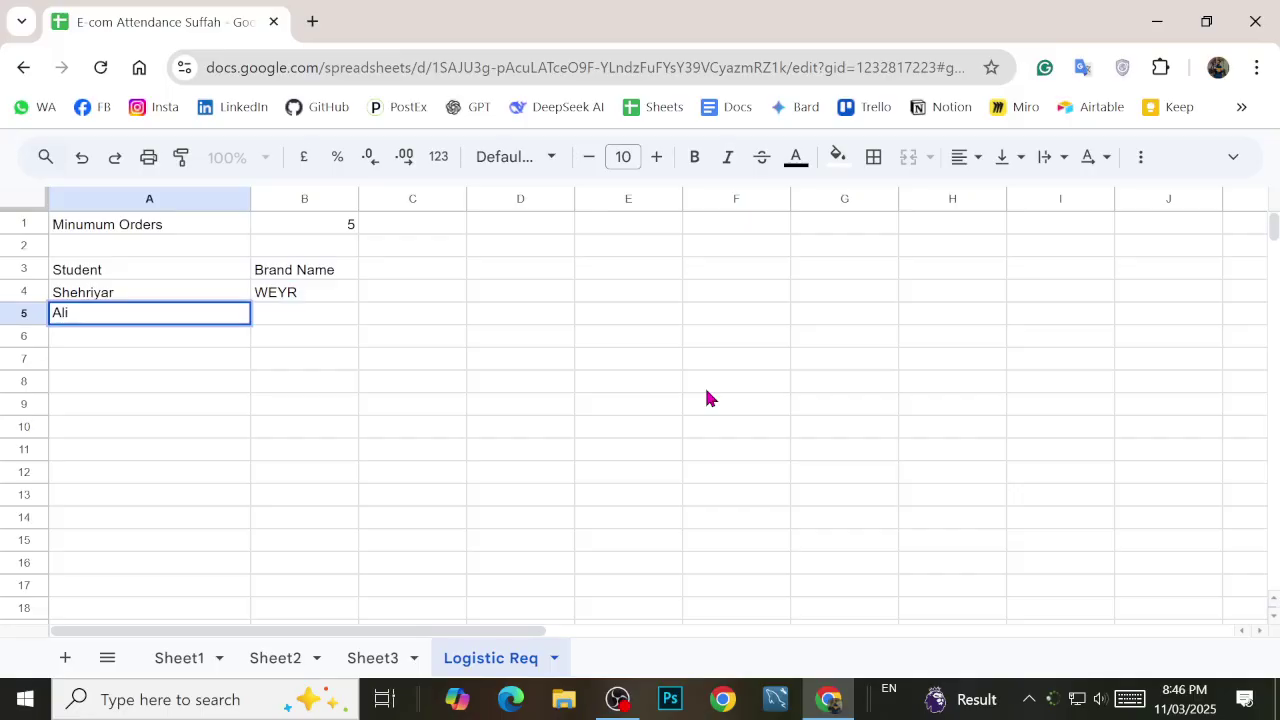
key(BackSpace)
key(BackSpace)
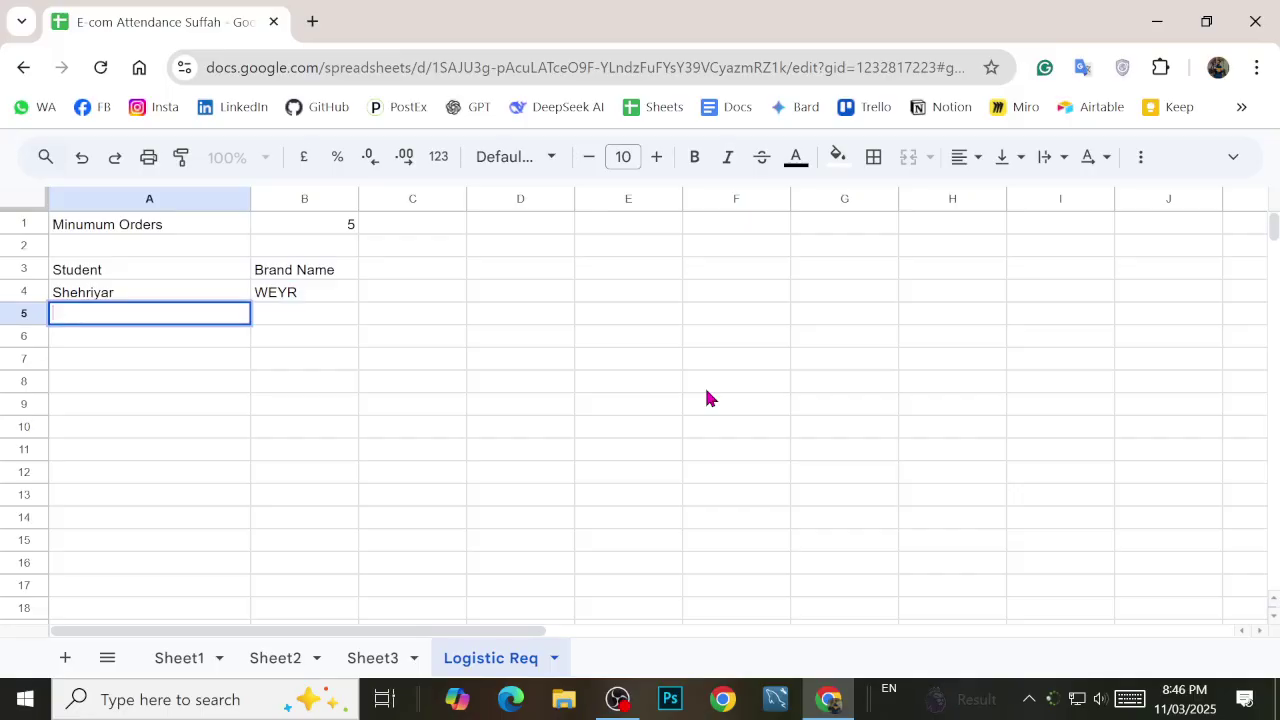
text(M Ali)
key(Tab)
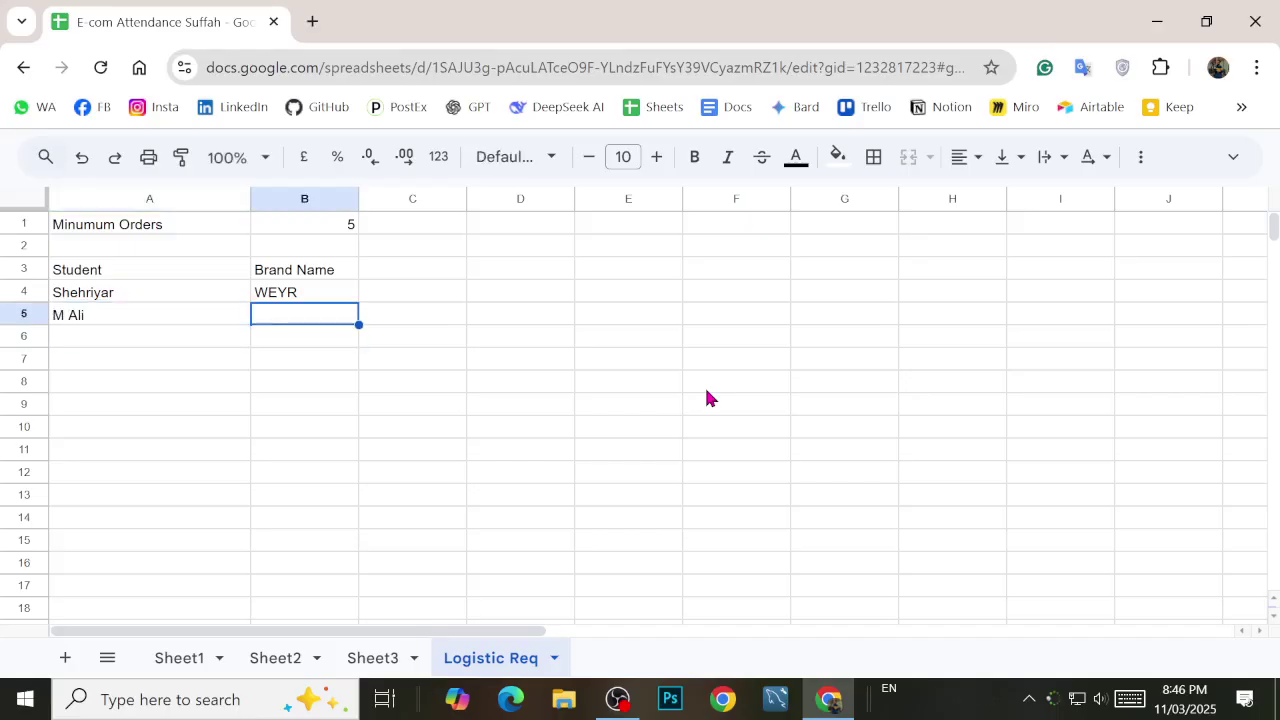
text(E-)
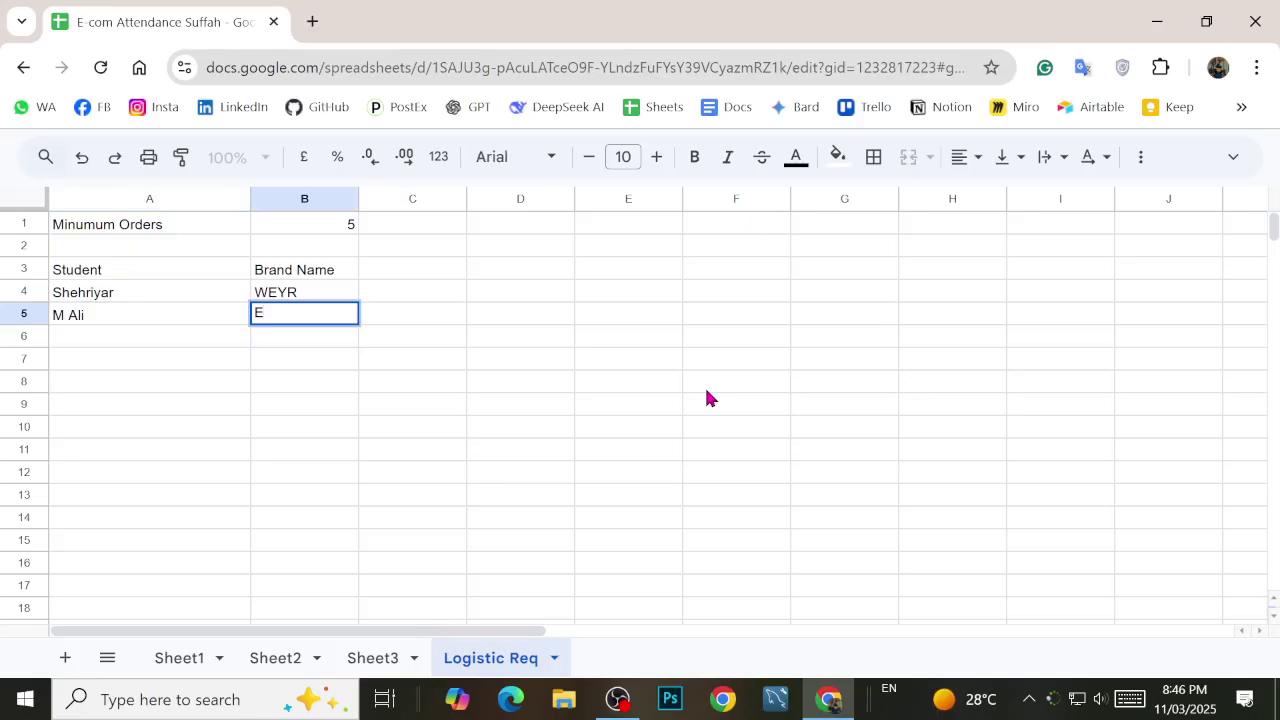
text(cho Vibe)
key(Return)
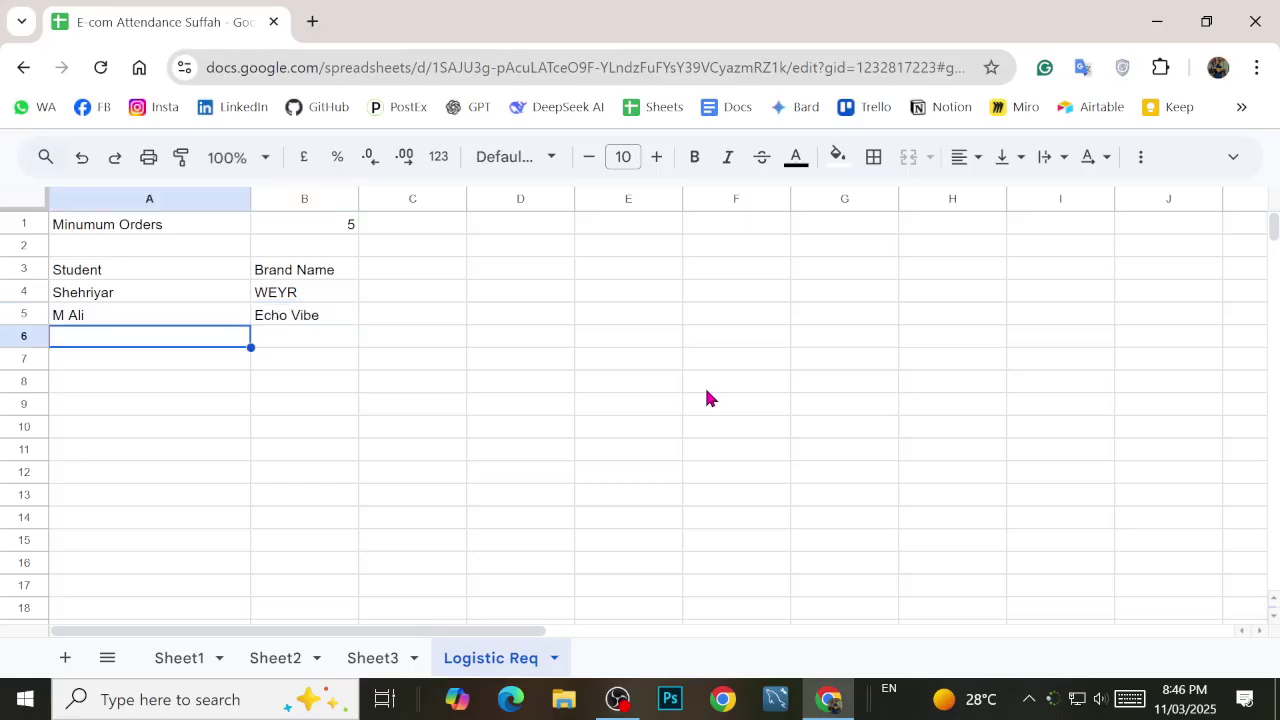
Step: Add the next student with the brand 'ETechBay', fixing its spacing
text(Arsalan)
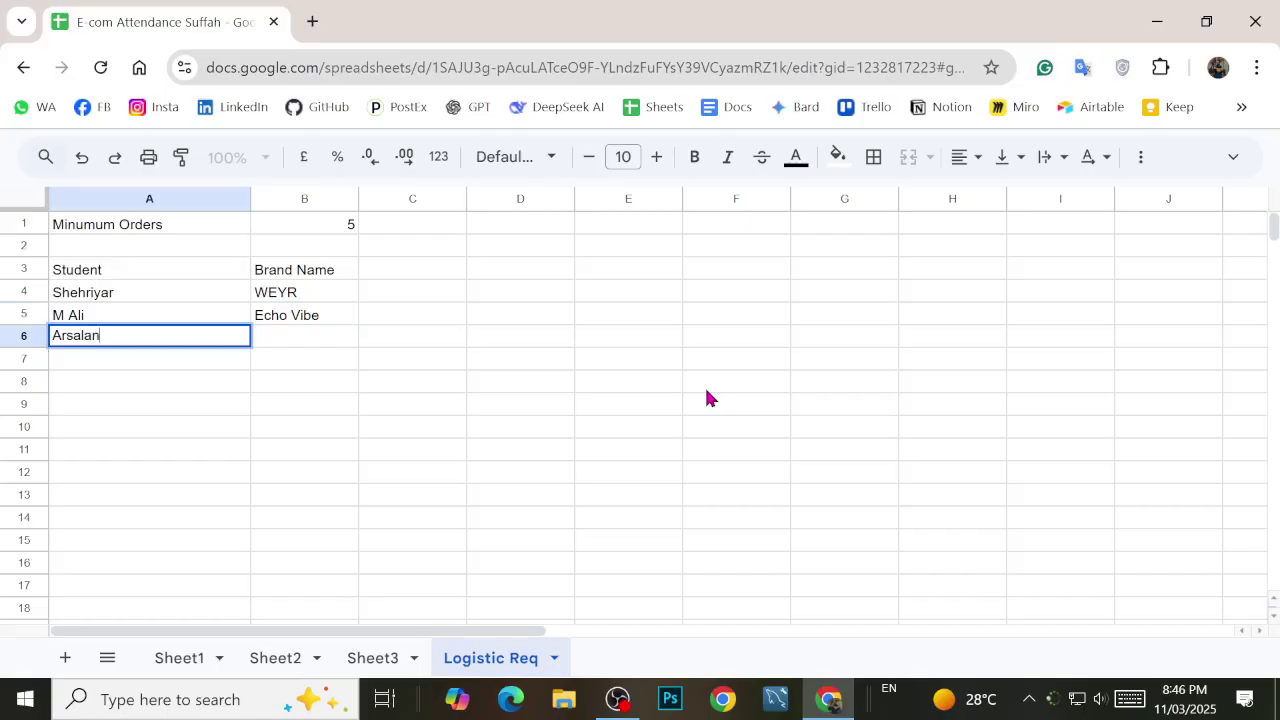
key(Tab)
text(E)
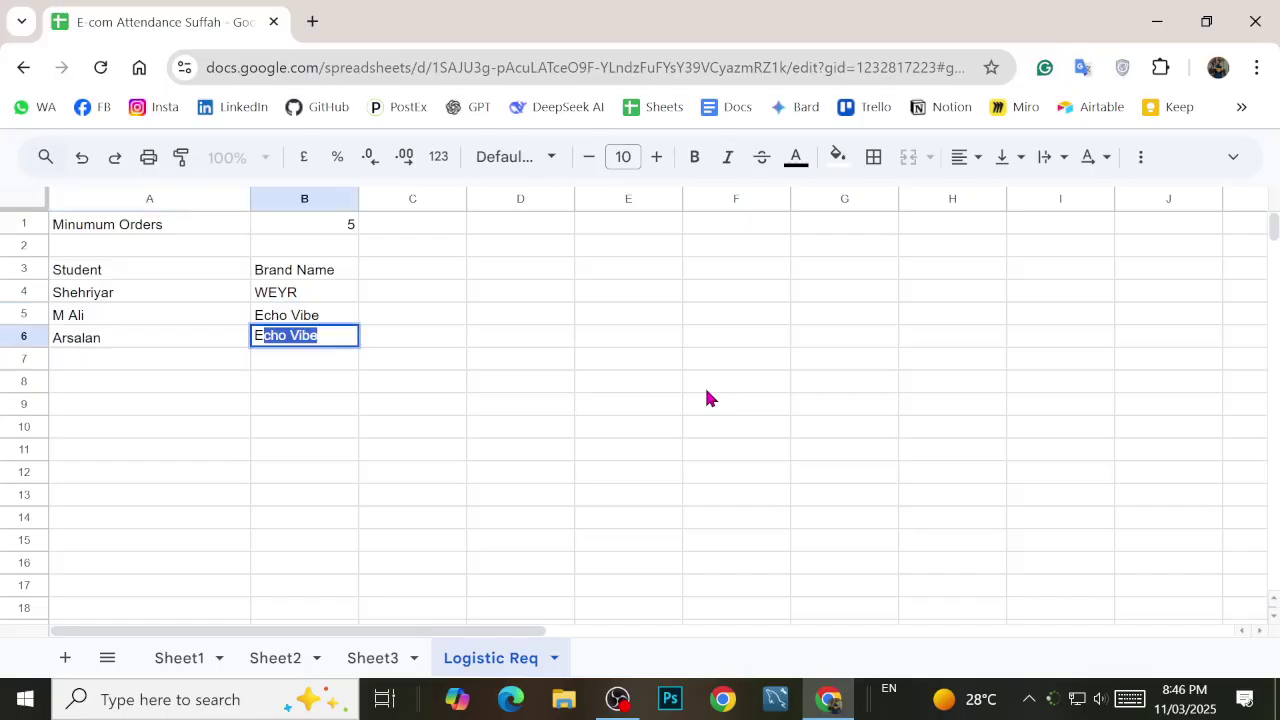
text(-)
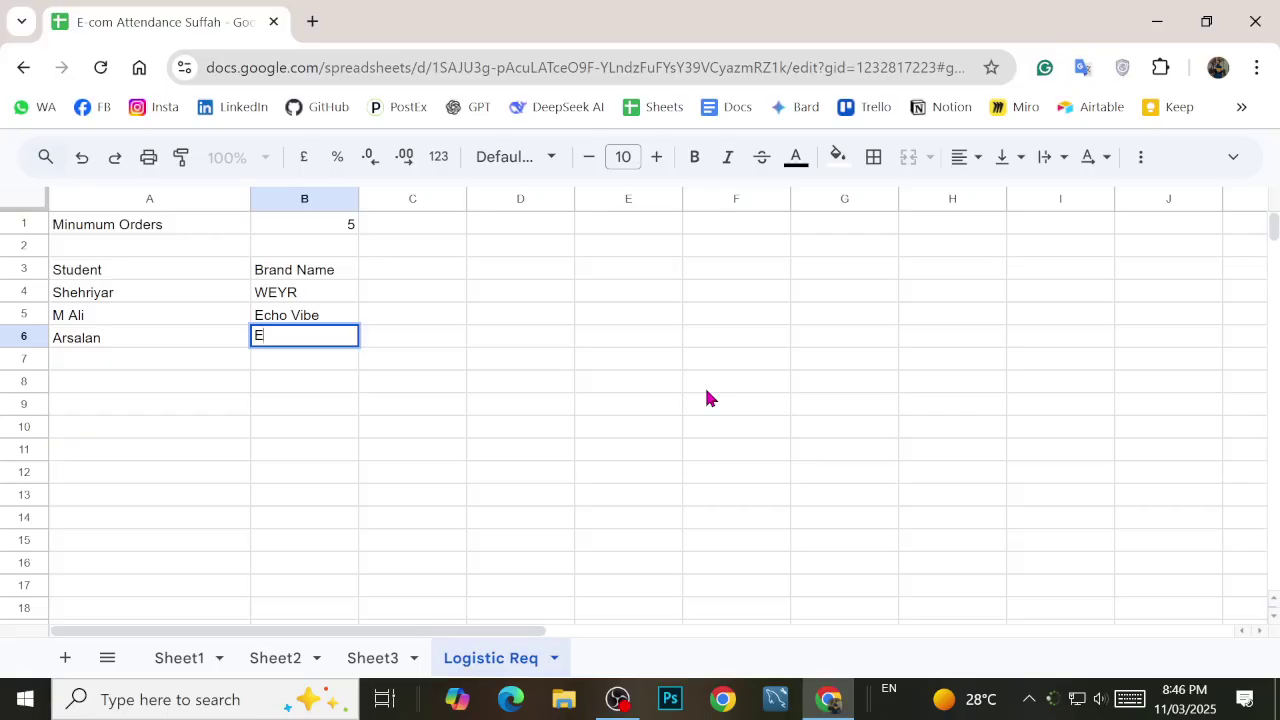
text(TechBay)
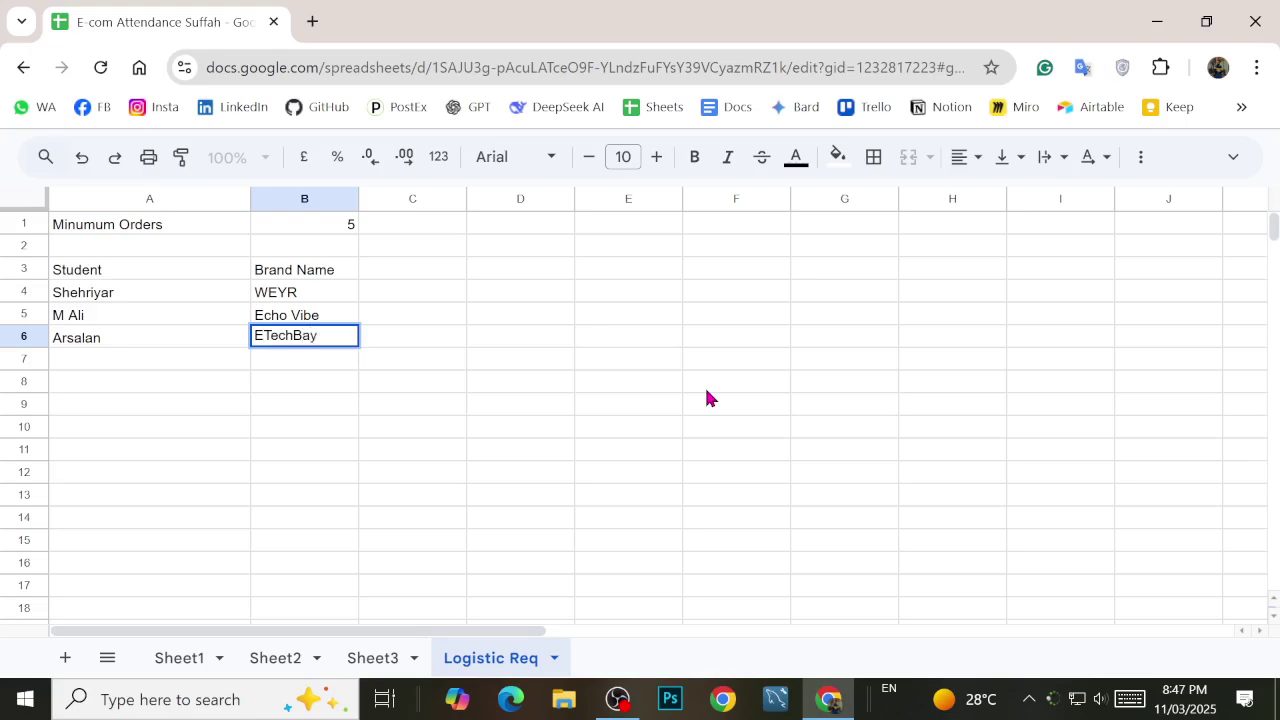
key(F2)
key(Left)
key(Left)
key(Left)
key(Return)
key(Up)
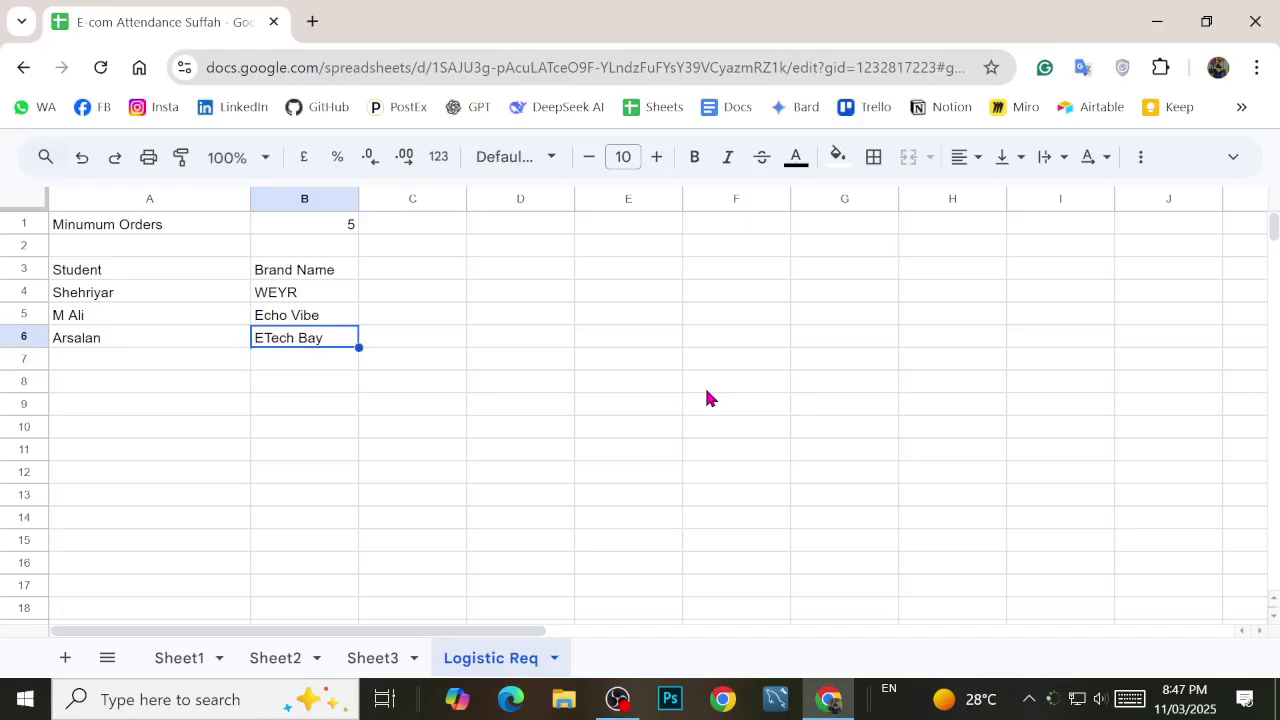
key(F2)
key(Left)
key(Left)
key(Left)
key(BackSpace)
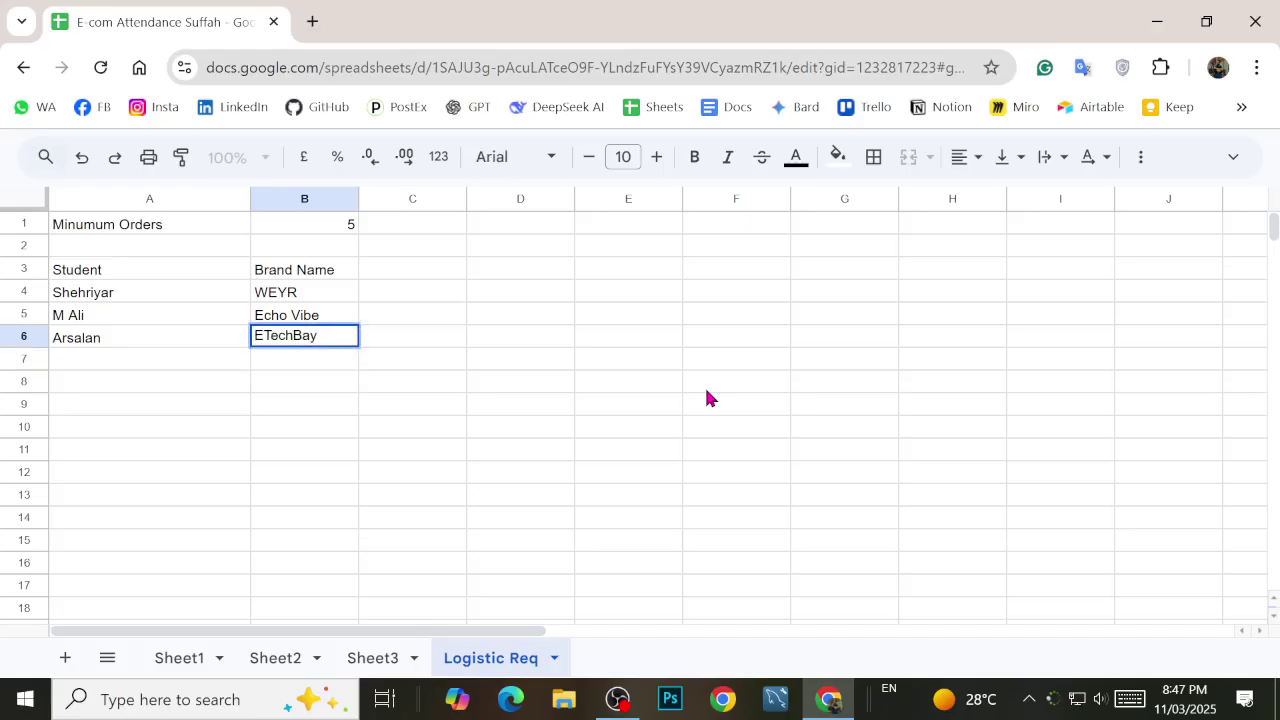
key(Return)
key(Left)
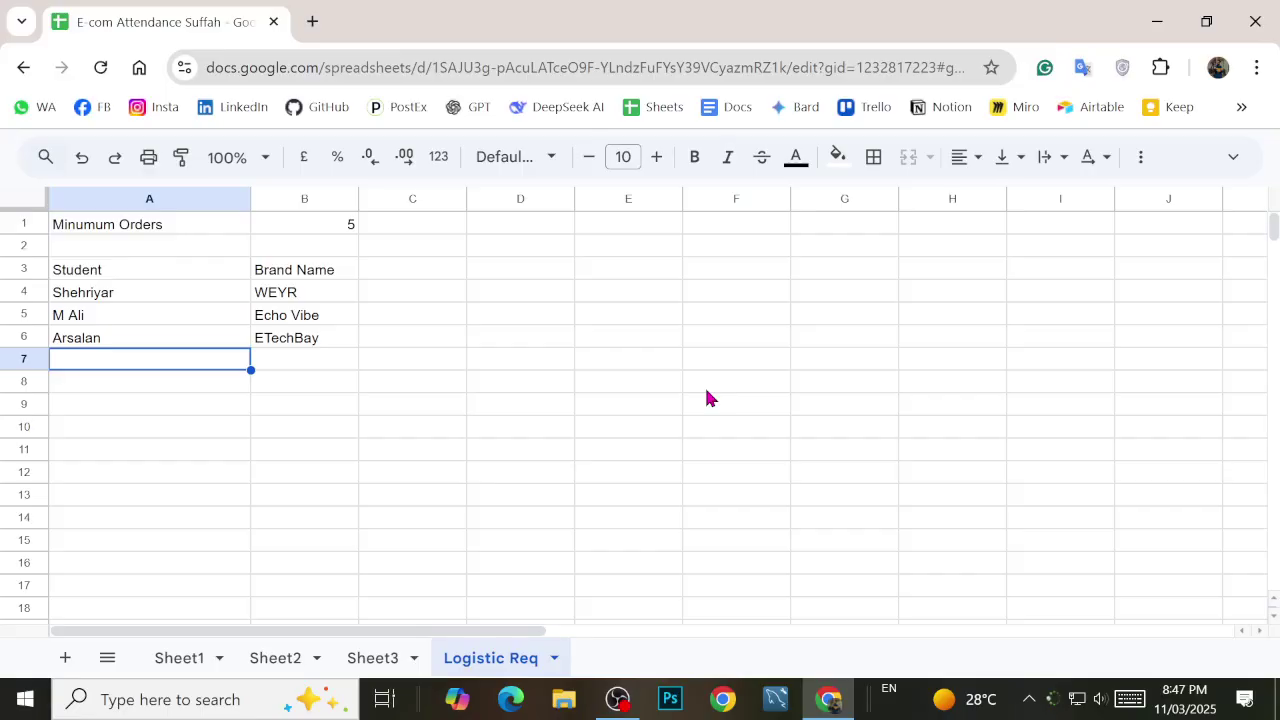
Step: Add another student with the brand 'Sain Fabric'
text(Uzair)
key(Tab)
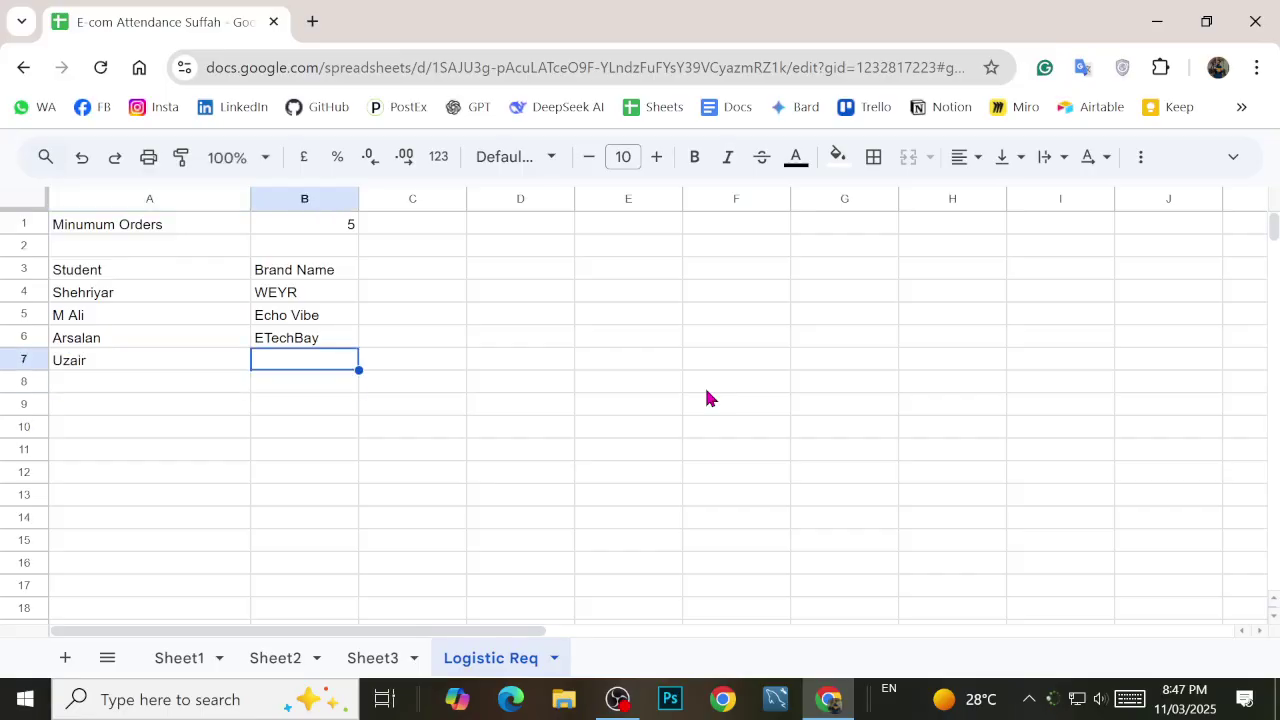
text(S)
key(BackSpace)
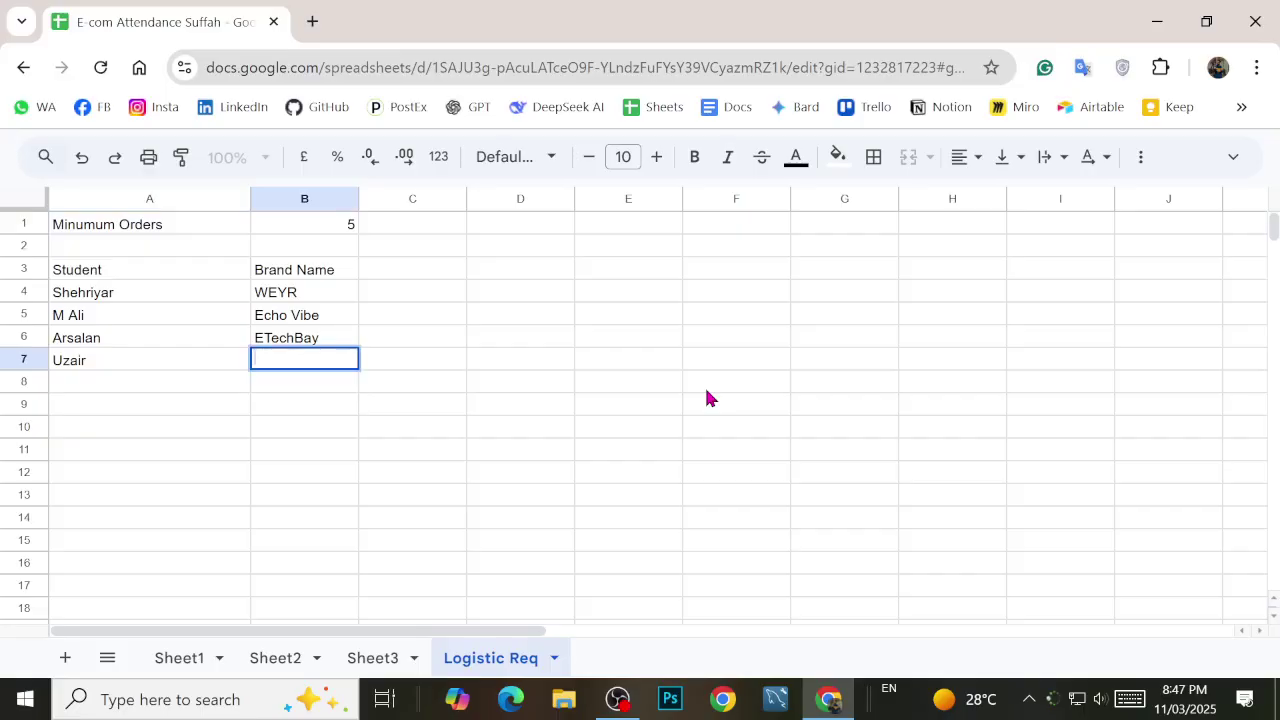
text(Sain Fabric)
key(Return)
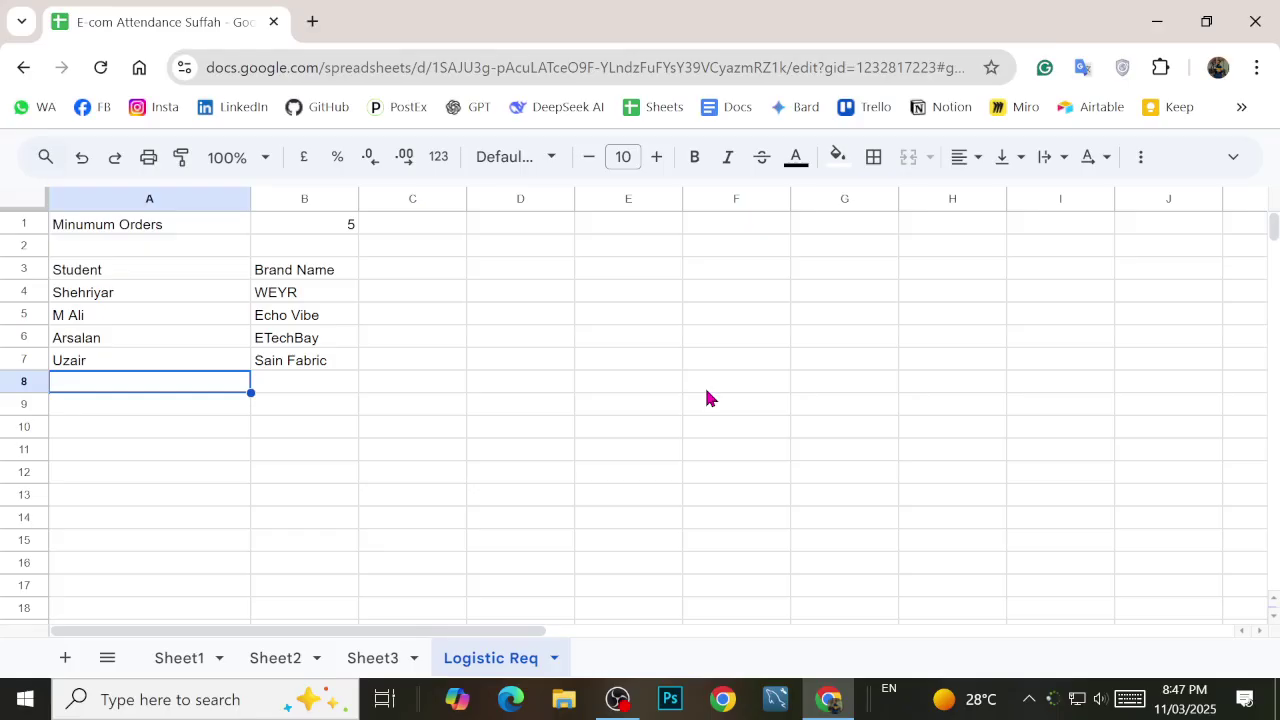
key(Up)
key(Down)
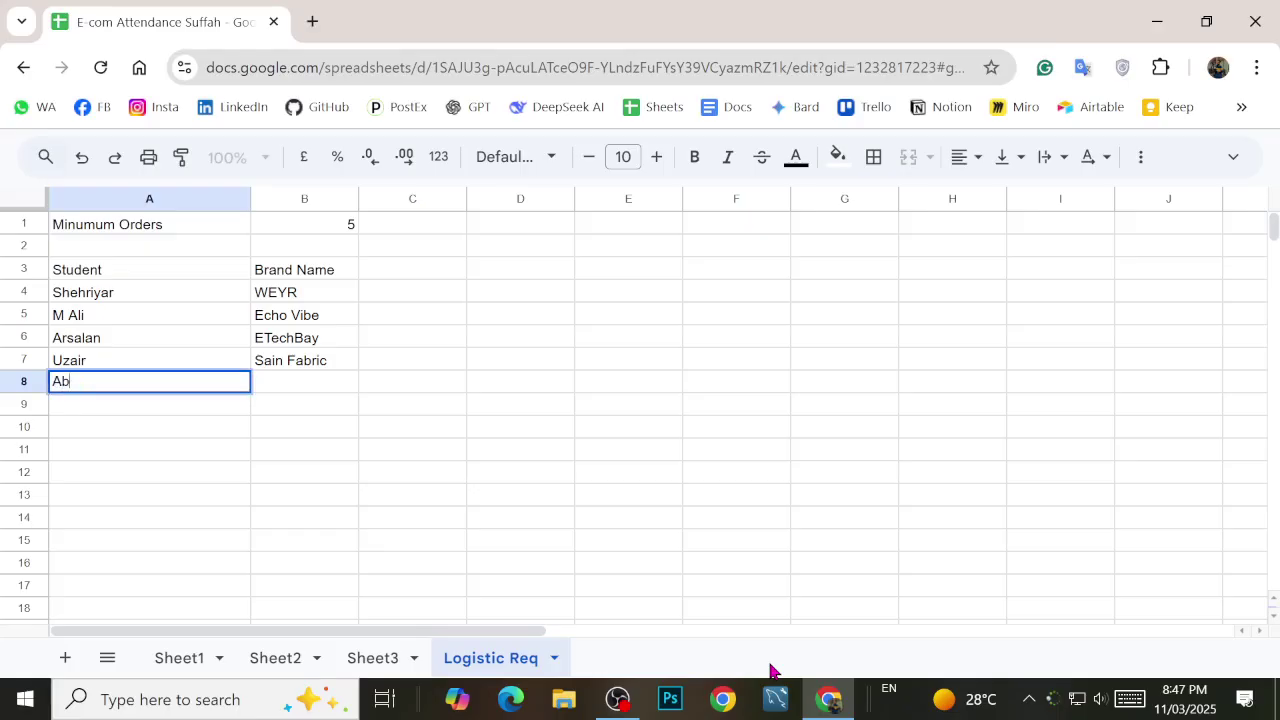
Step: Add the fifth student in A8 with the brand 'Next Spark' in B8
key(Tab)
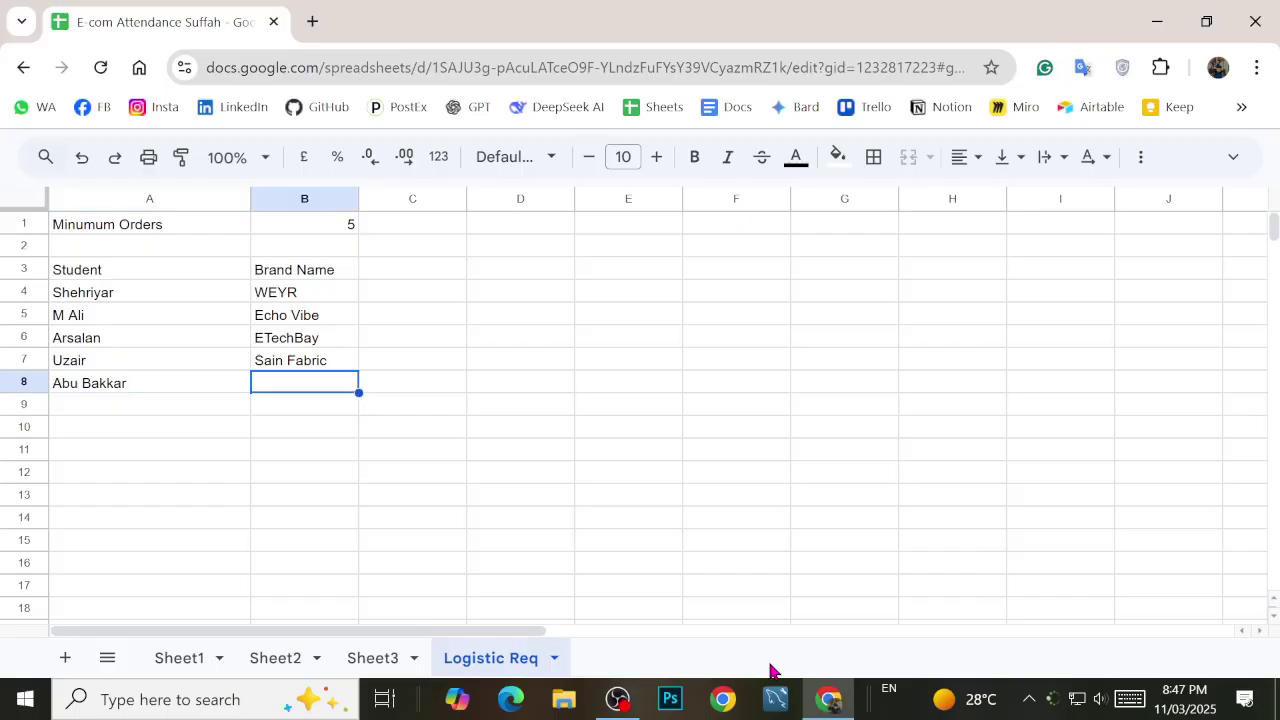
text(Next)
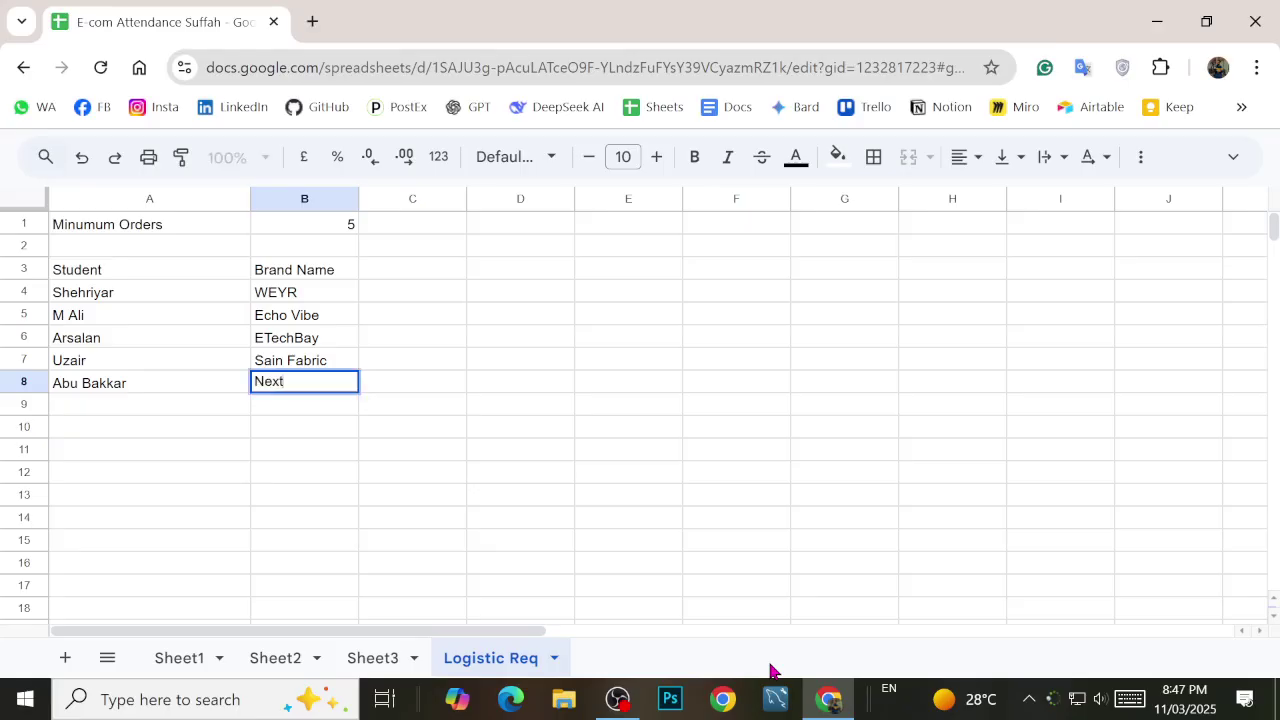
text(Spark)
key(Return)
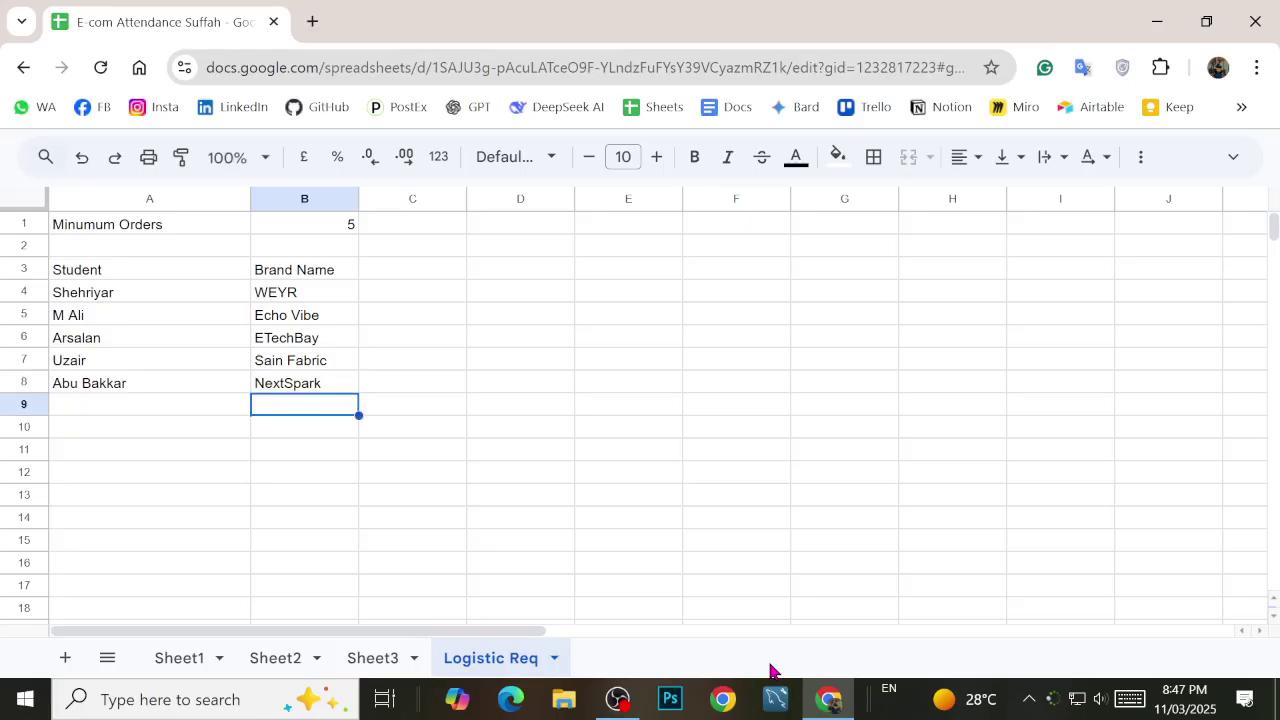
key(Up)
key(Return)
key(Left)
key(Left)
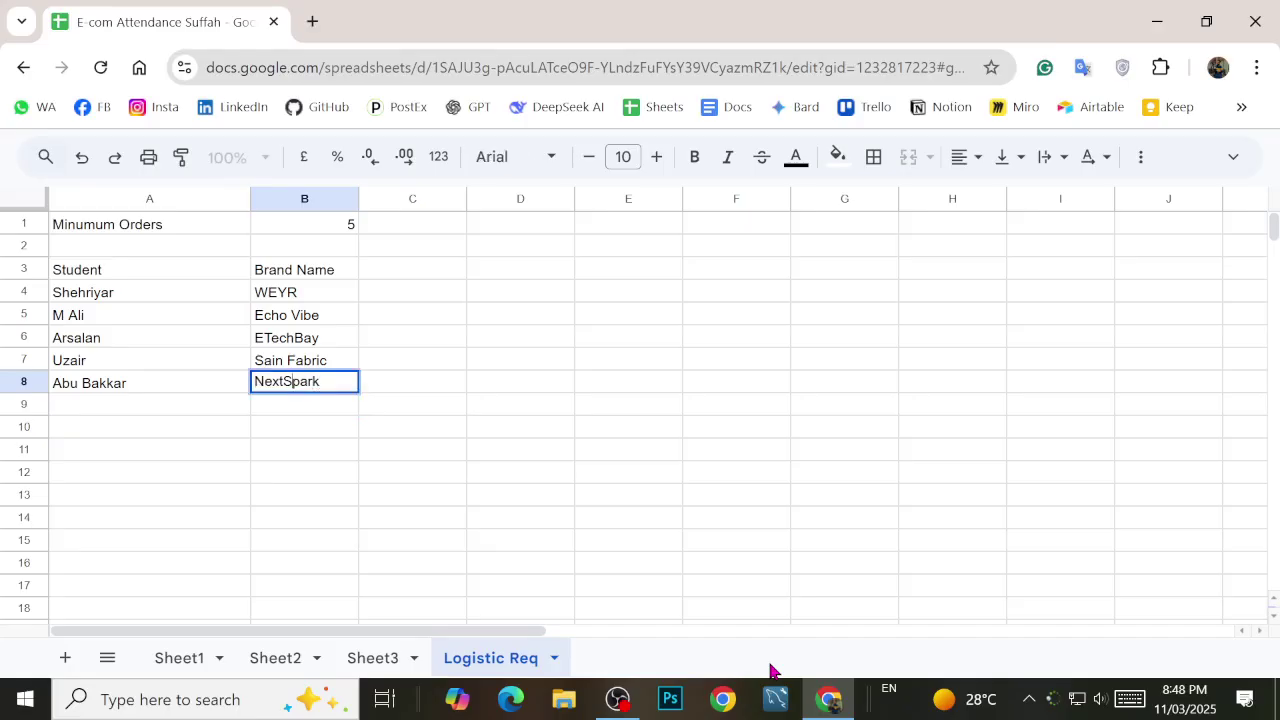
key(Return)
key(Left)
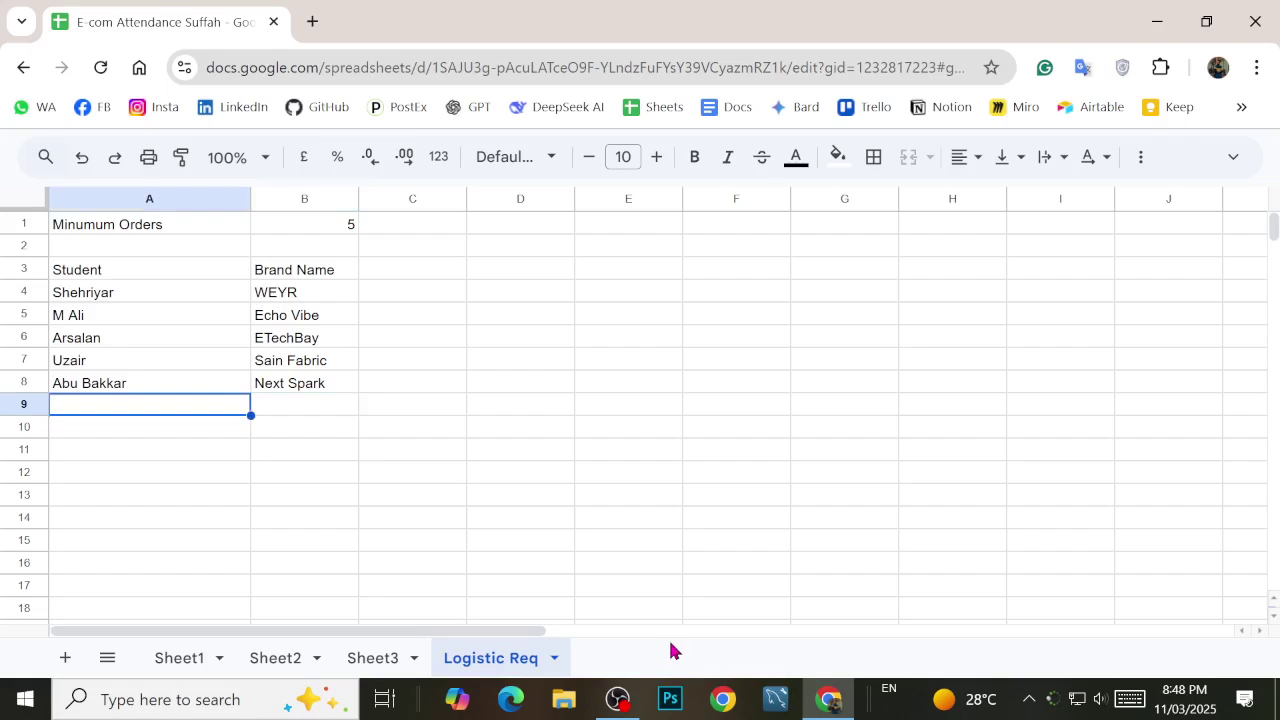
Step: Enter a two-student name entry joined with '&' in cell A9
text(Nazir)
key(Return)
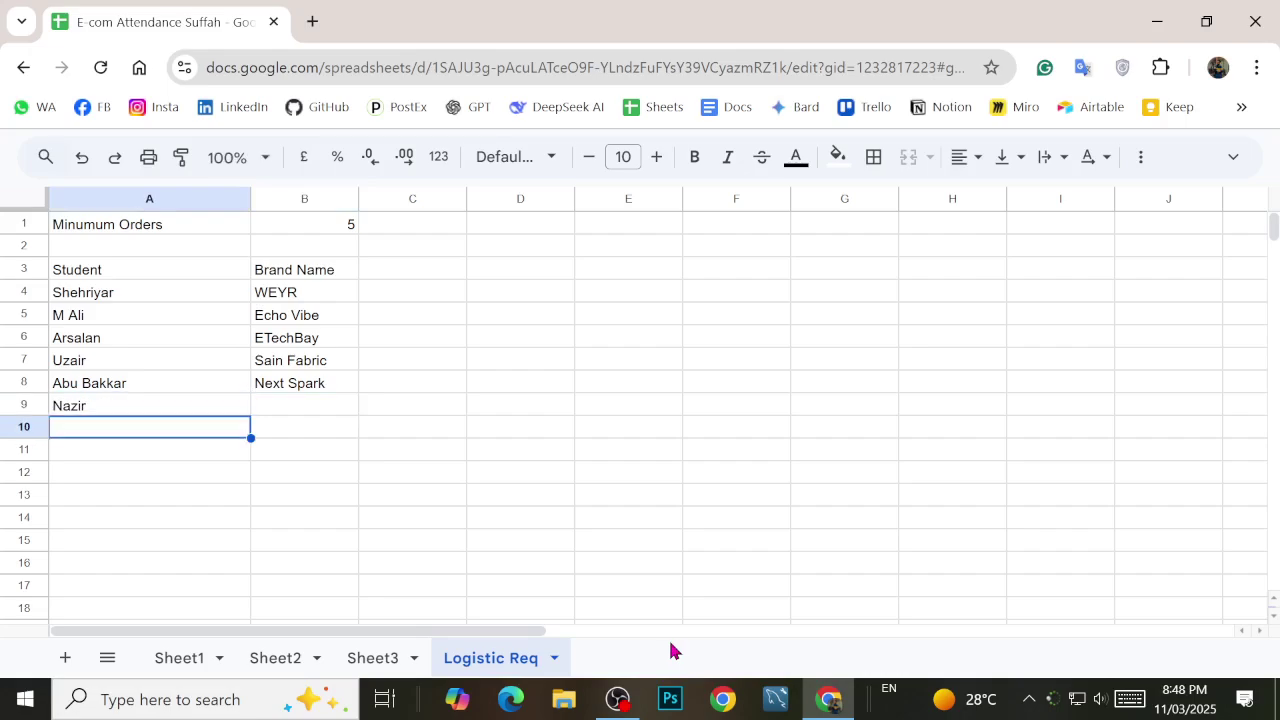
key(Up)
key(Return)
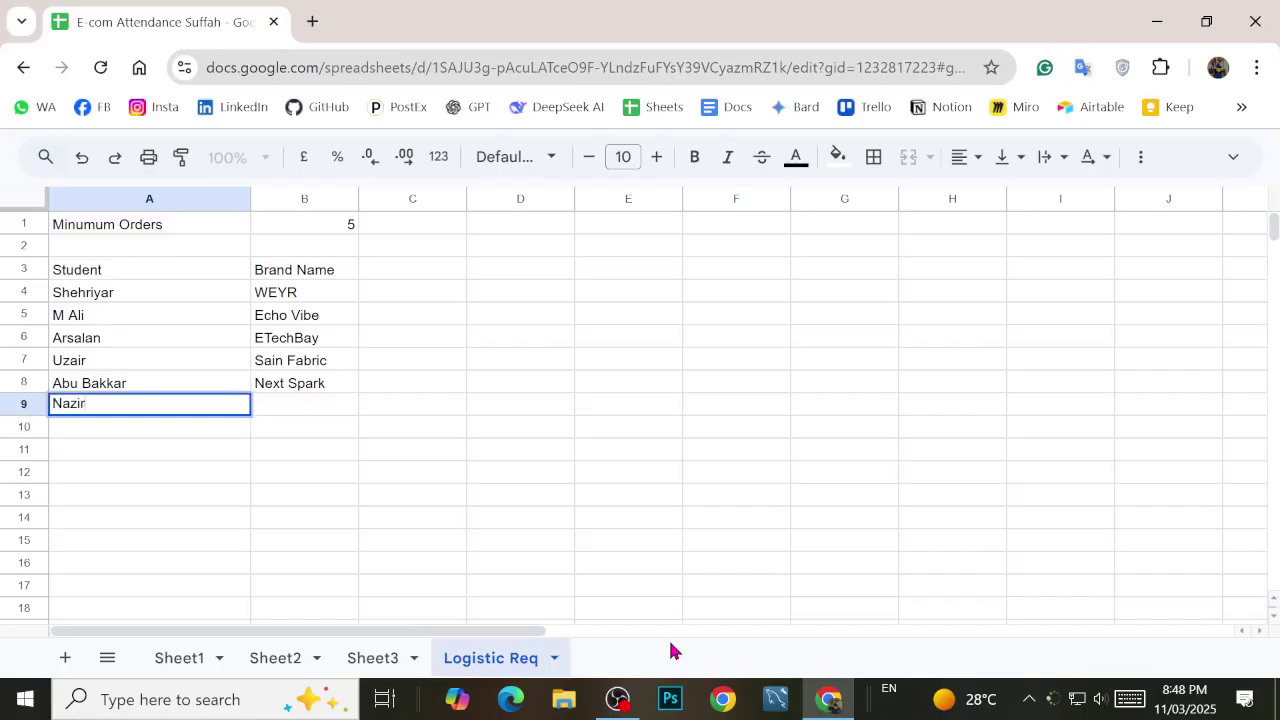
text(&)
key(BackSpace)
key(BackSpace)
key(BackSpace)
key(BackSpace)
key(BackSpace)
key(BackSpace)
key(BackSpace)
key(BackSpace)
text(M Nazir)
key(Tab)
key(Left)
key(Return)
text(& Isma)
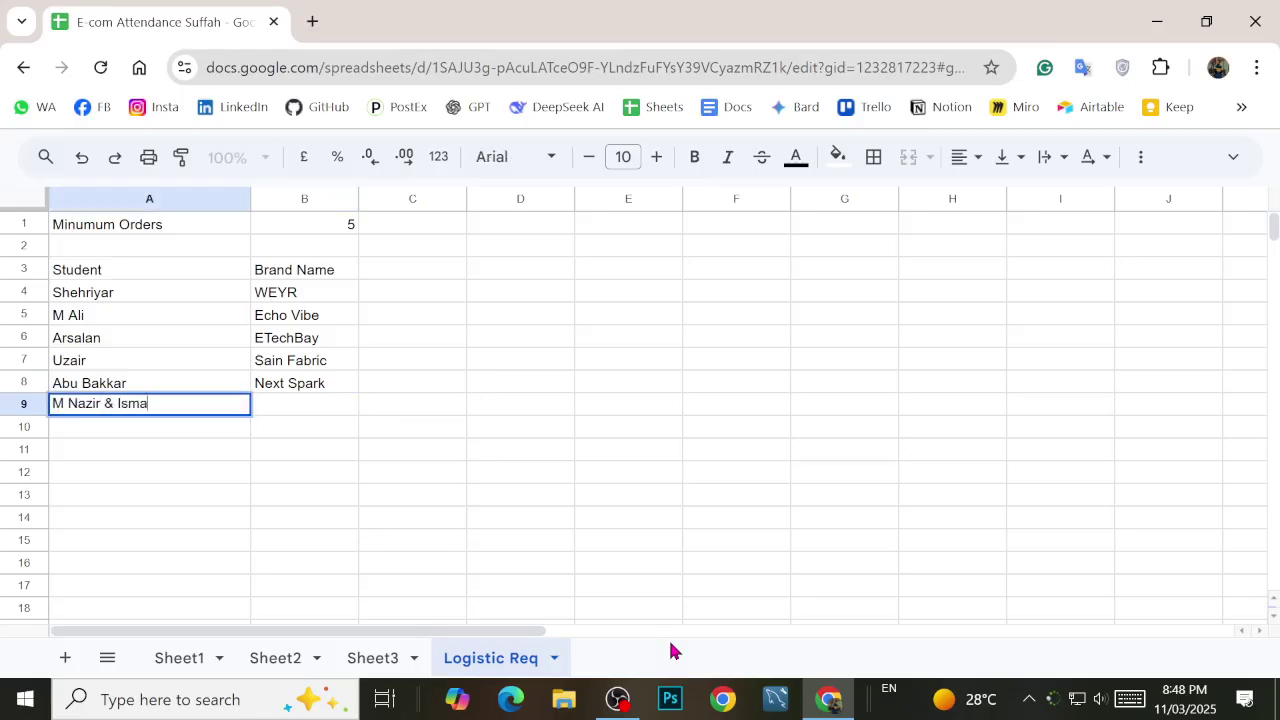
text(il)
key(Return)
Step: Enter the brand 'Rafayen' in B9 and move back up the brand column
key(Up)
key(Right)
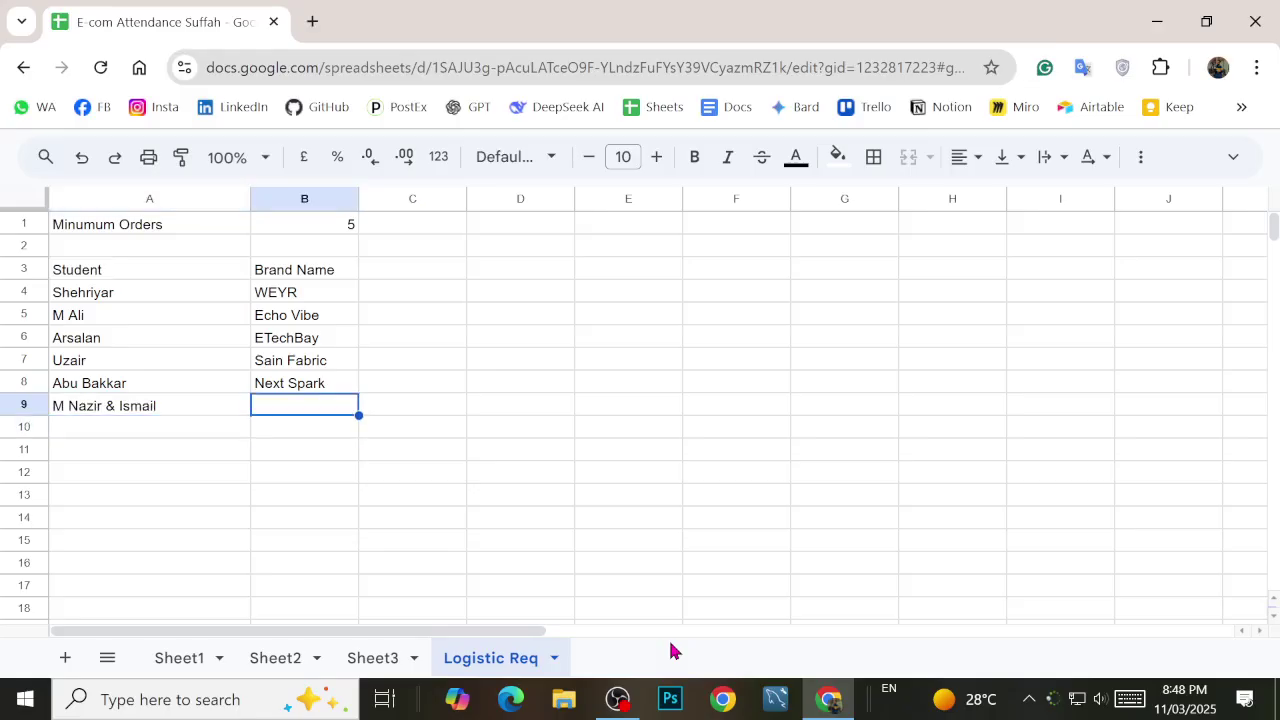
key(Up)
key(Down)
text(Raf)
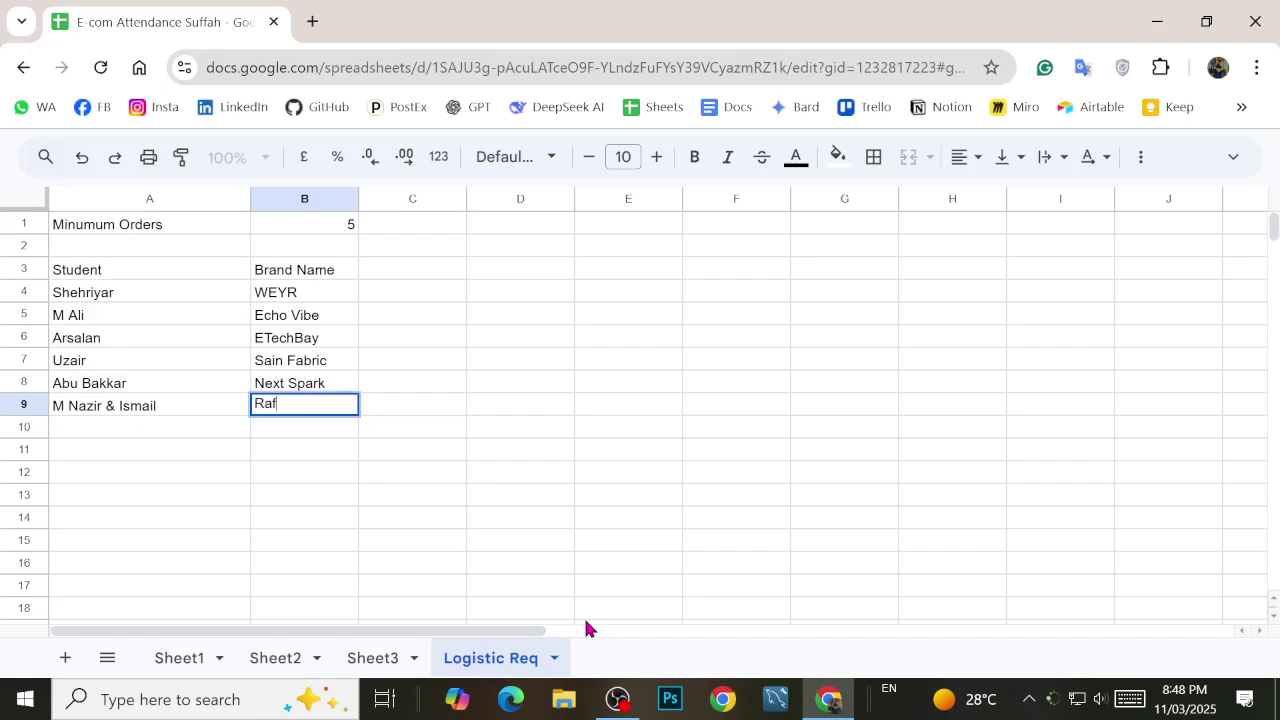
text(ayen)
key(Return)
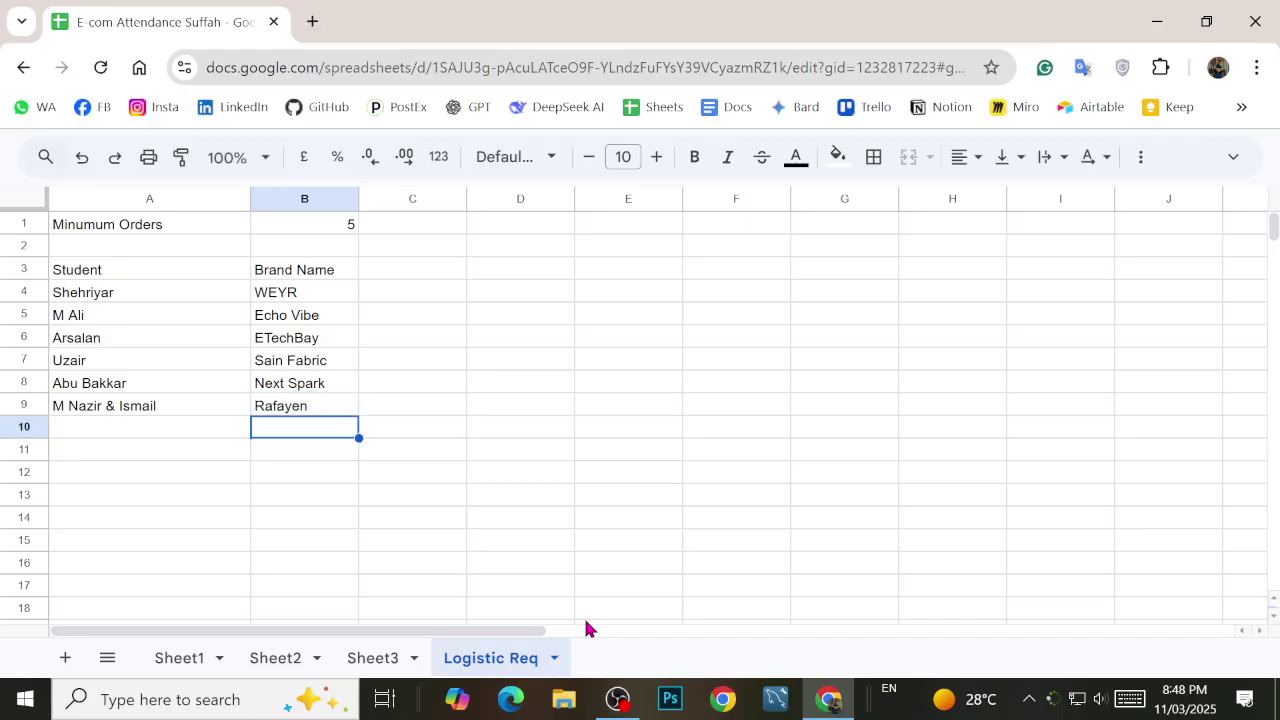
key(Up)
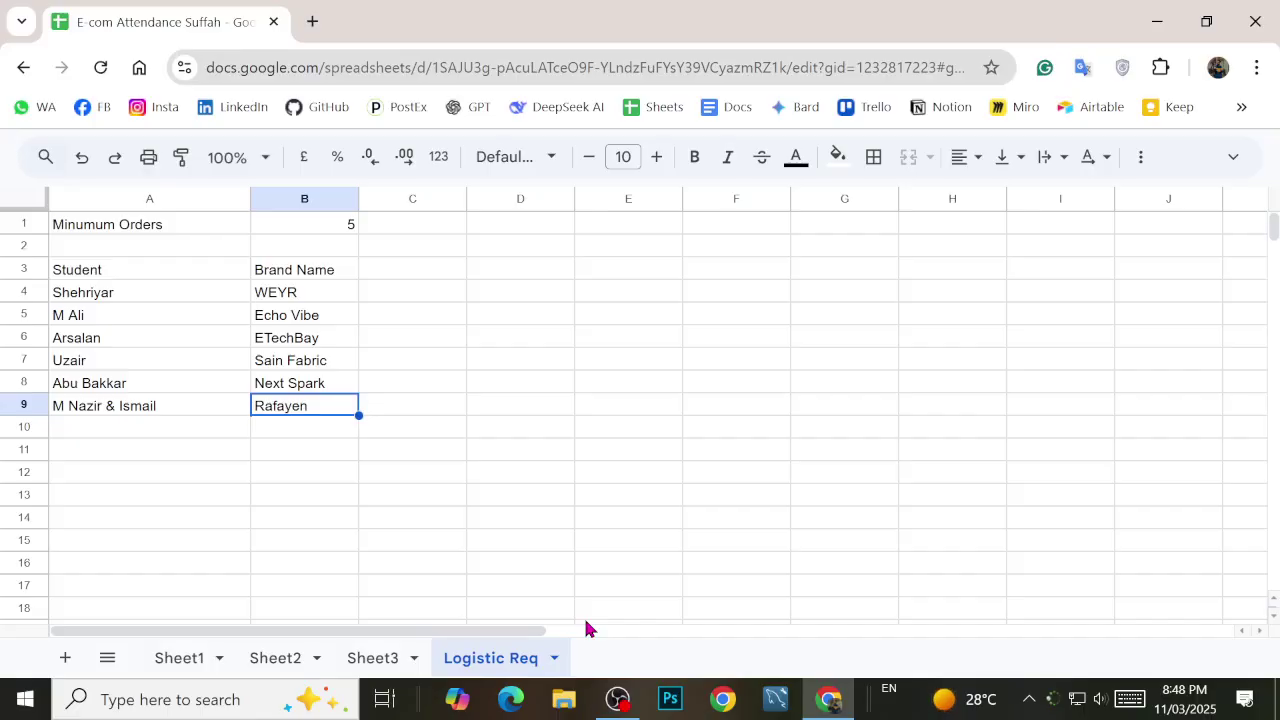
key(Up)
Step: Make the Student and Brand Name header cells bold
key(Down)
key(Up)
key(Up)
key(Up)
key(Up)
key(Up)
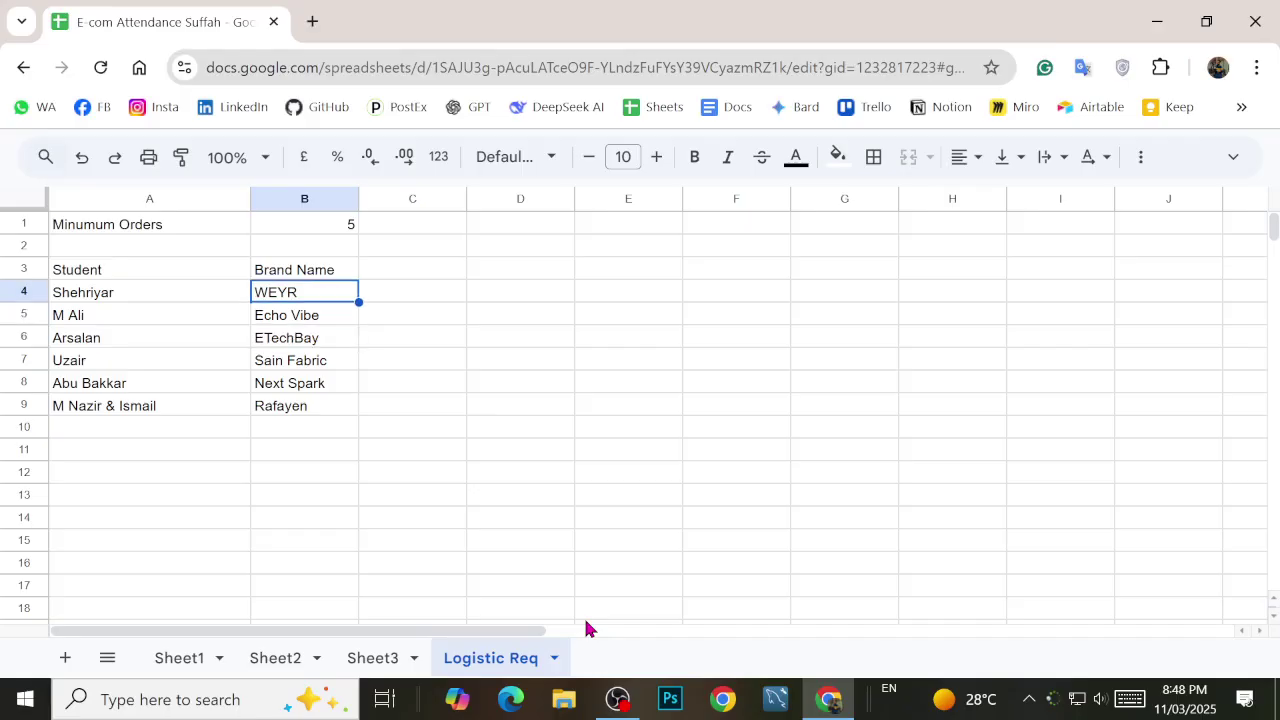
key(Up)
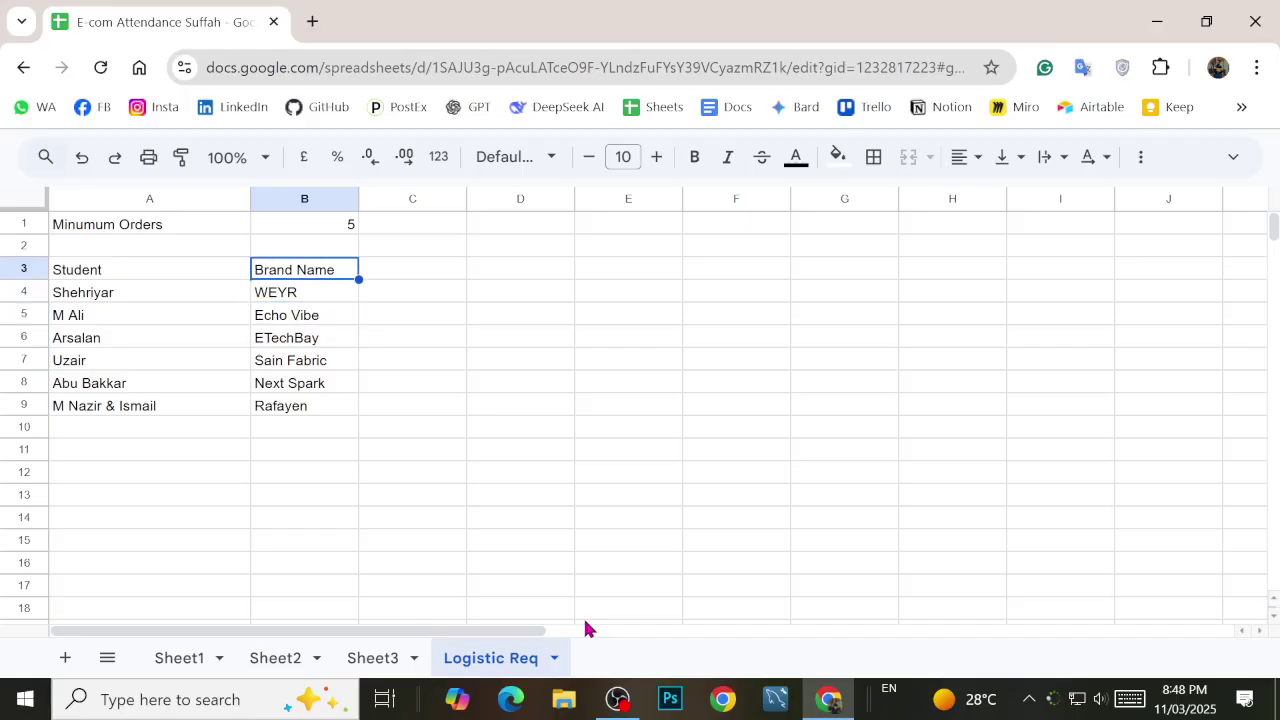
key(Left)
key(shift+Right)
key(ctrl+b)
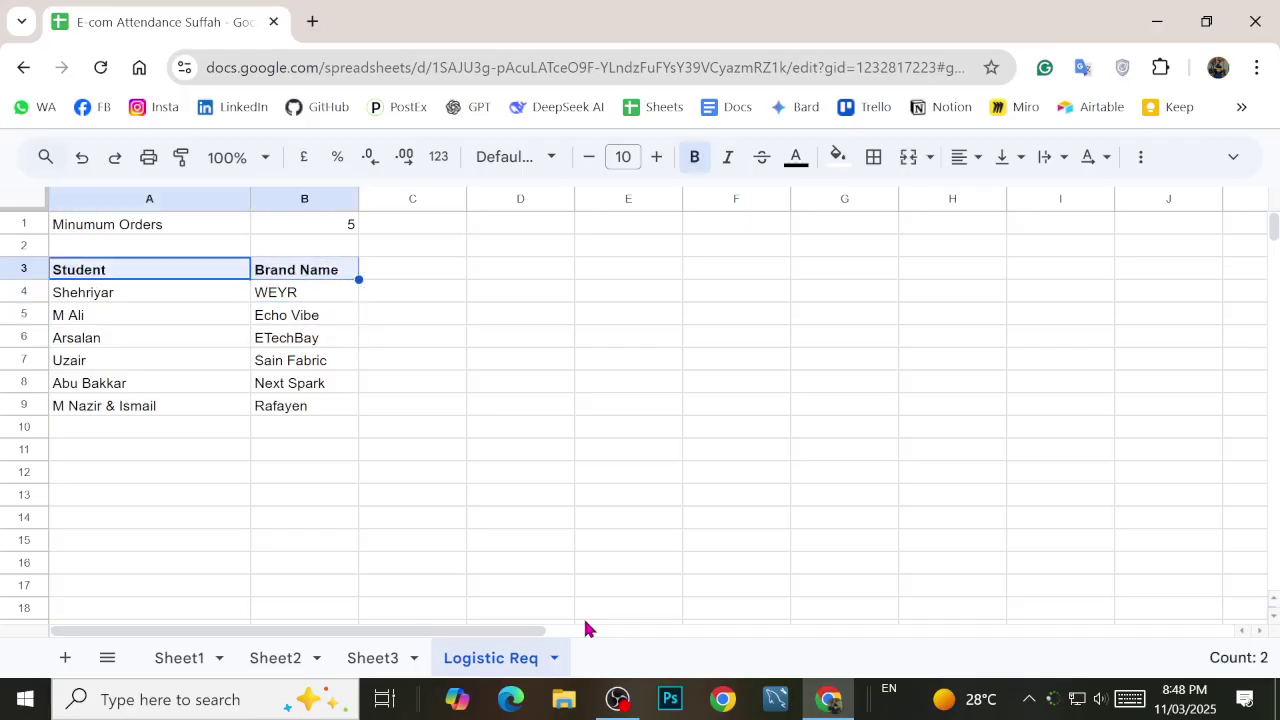
Step: Widen columns A and B to fit the student and brand names
drag(250, 200, 277, 200)
drag(384, 198, 436, 198)
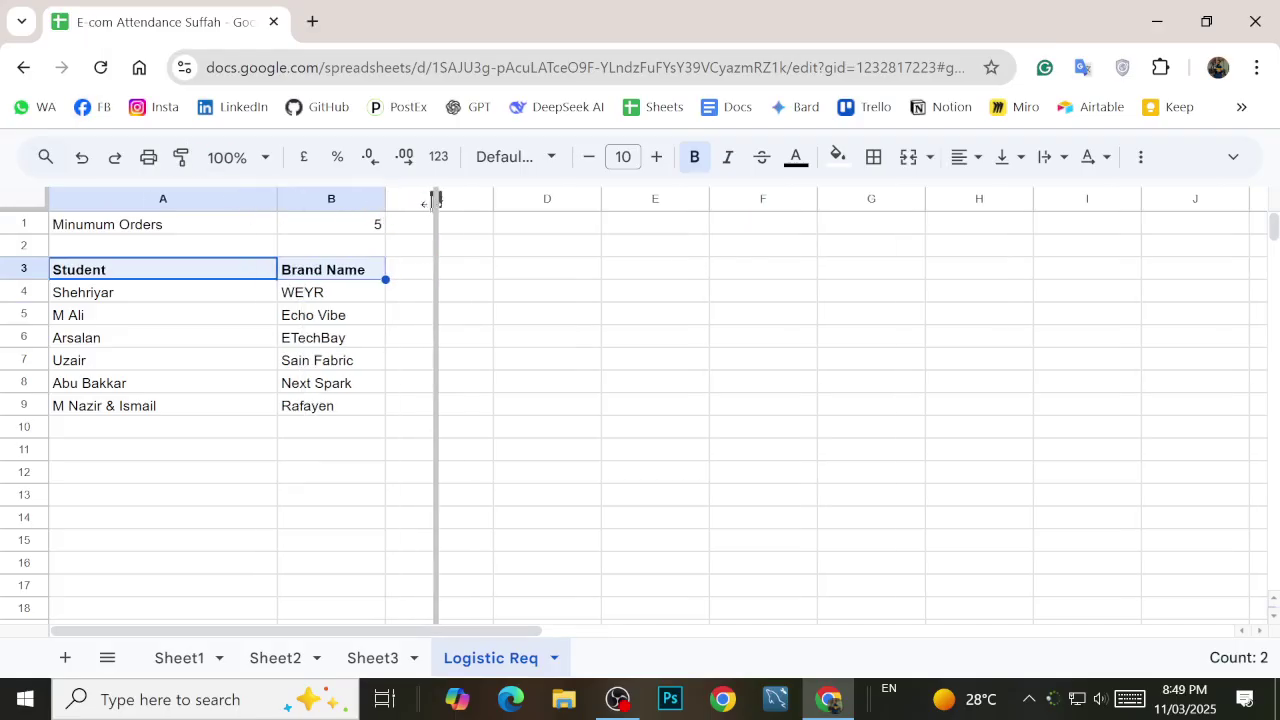
click(204, 197)
key(shift+Right)
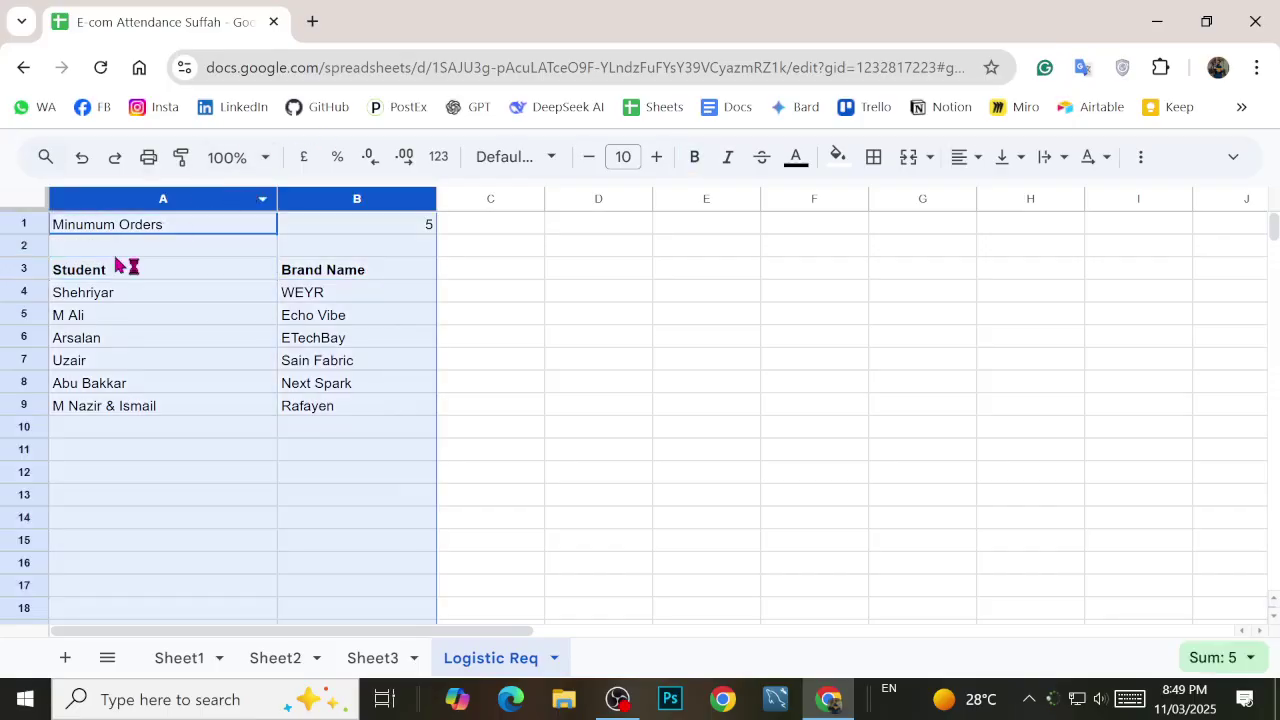
drag(153, 308, 100, 255)
click(100, 257)
Step: Centre the Student and Brand Name headers both horizontally and vertically
click(105, 264)
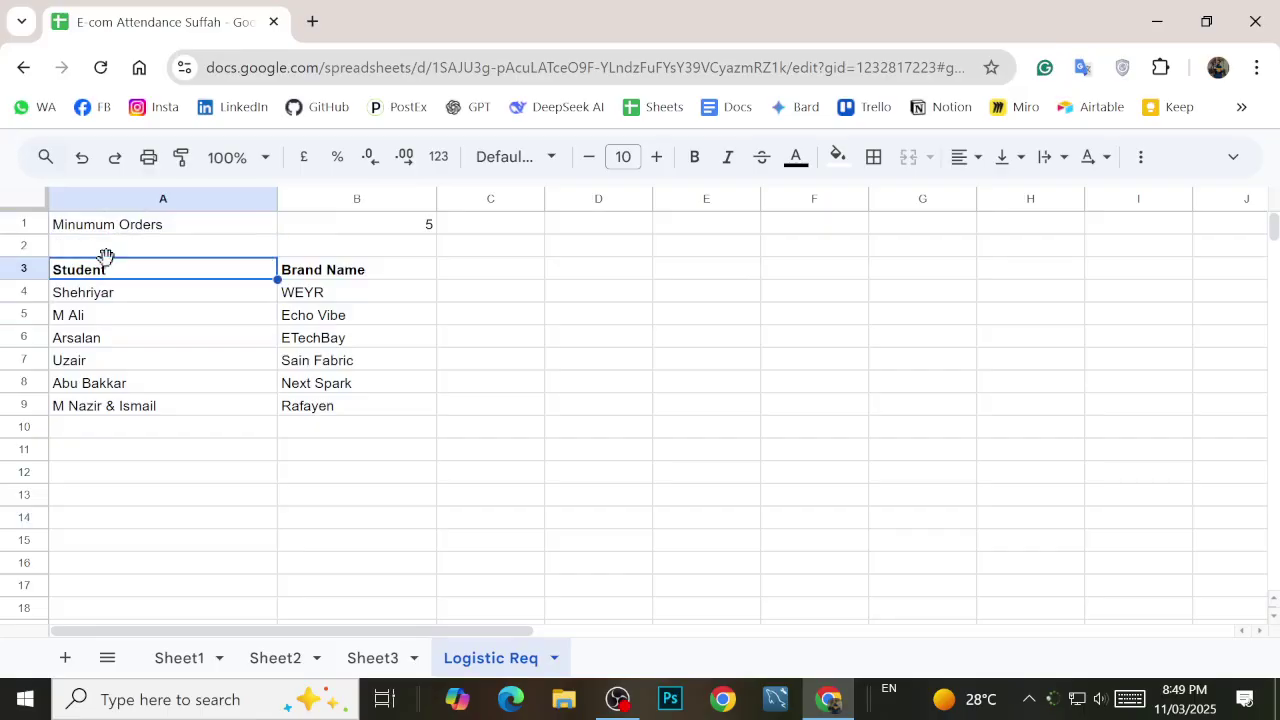
key(shift+Right)
click(965, 157)
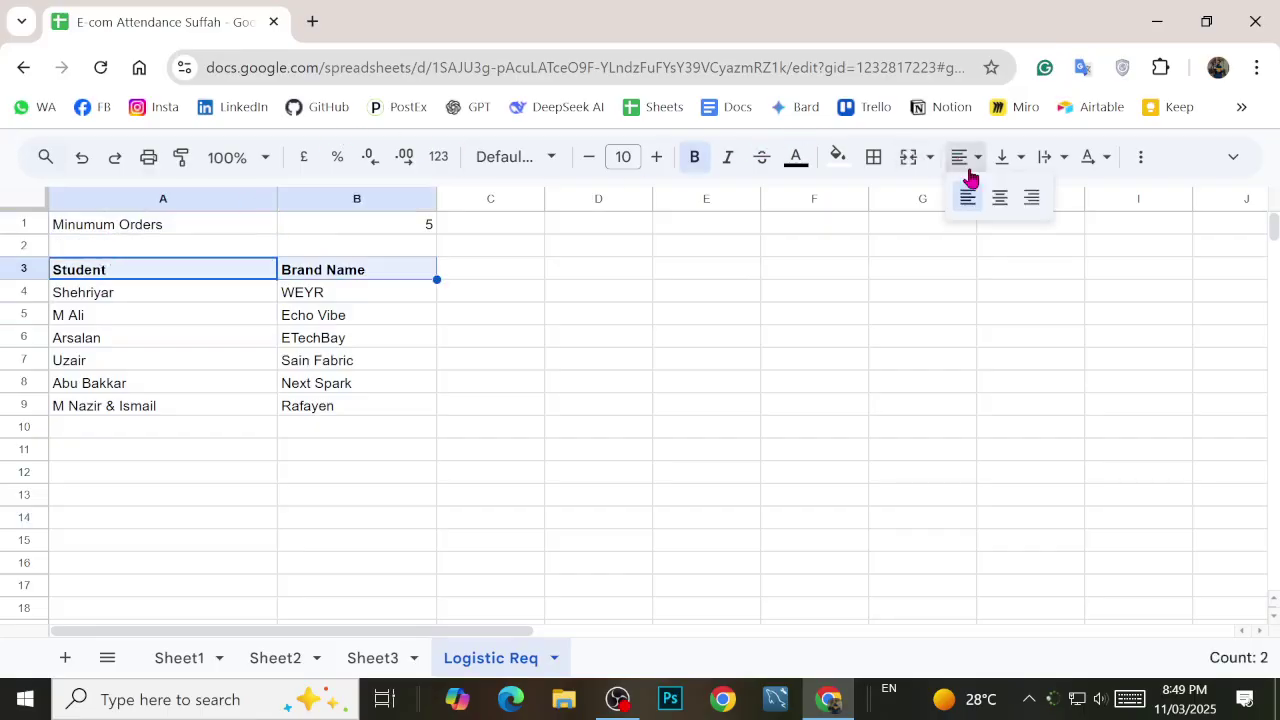
click(999, 200)
click(1003, 157)
click(1037, 200)
click(600, 372)
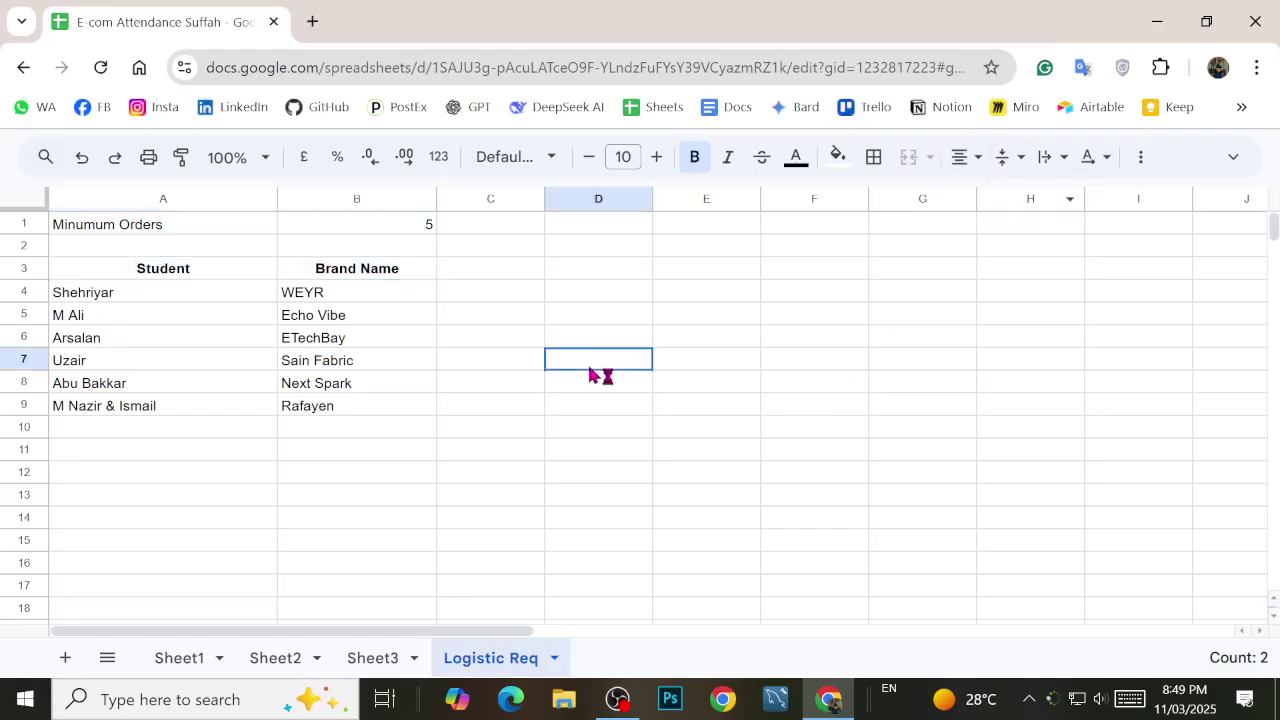
click(510, 372)
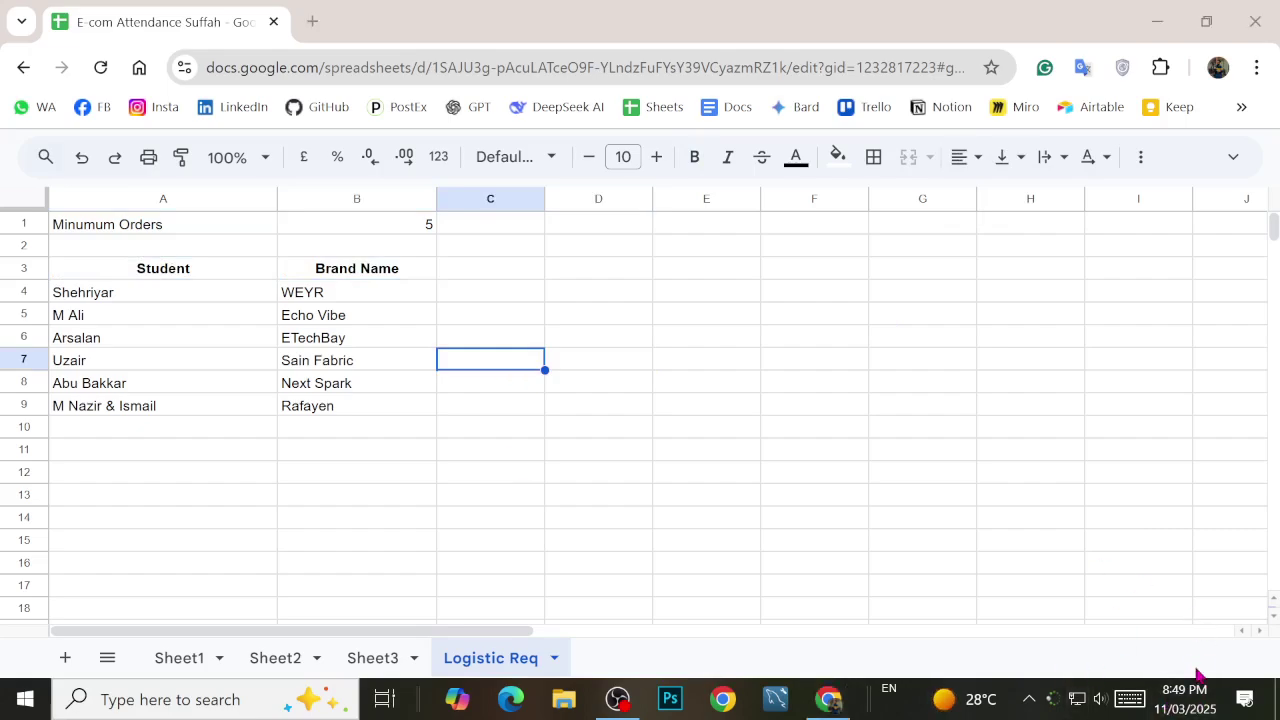
click(1190, 700)
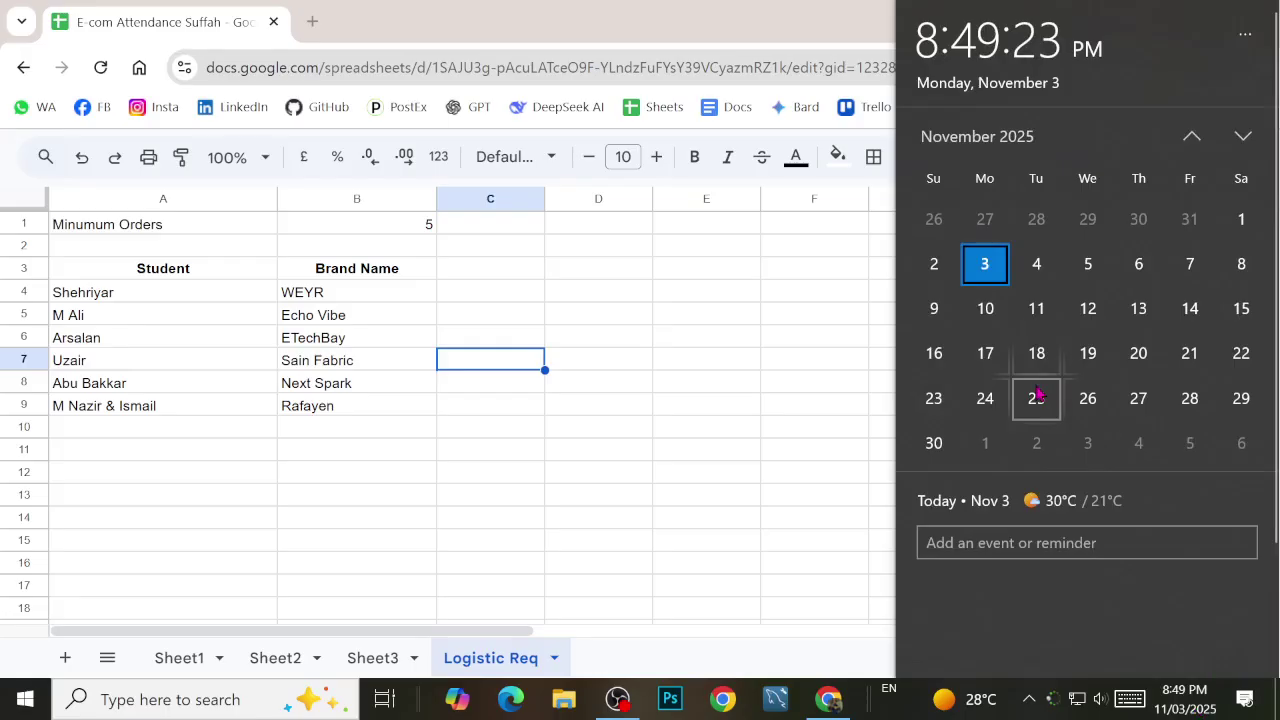
click(447, 405)
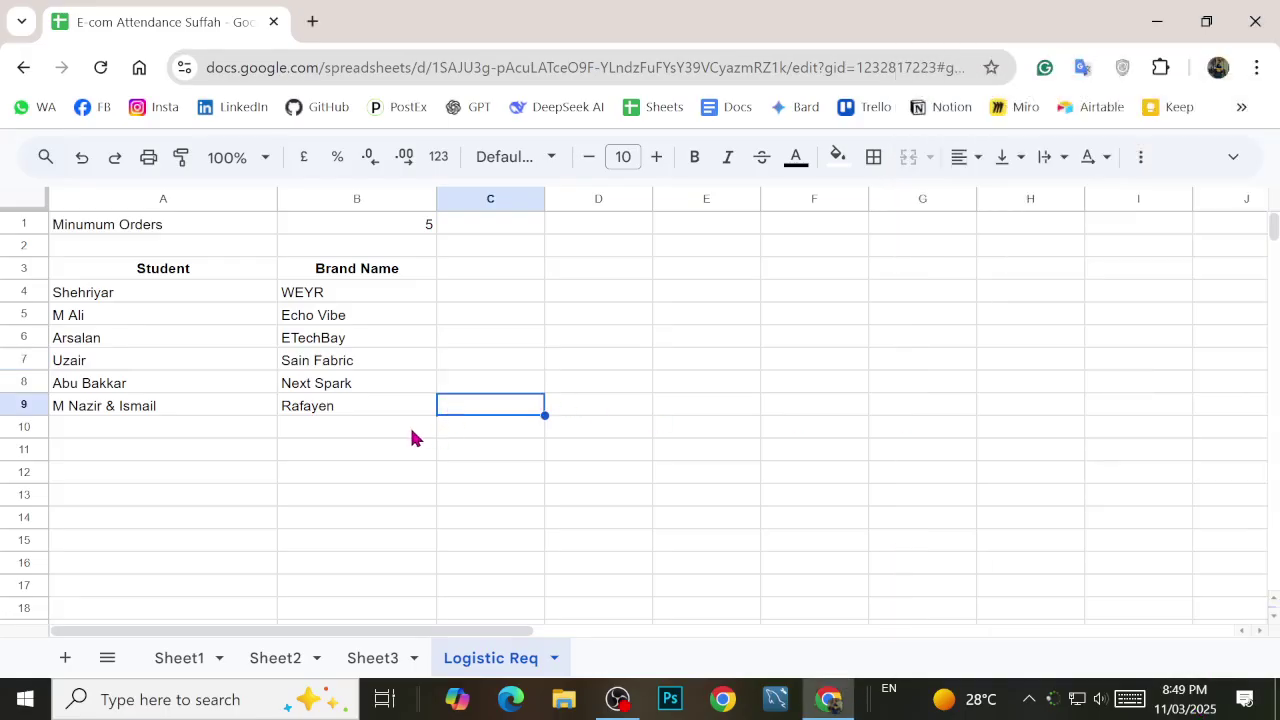
click(413, 437)
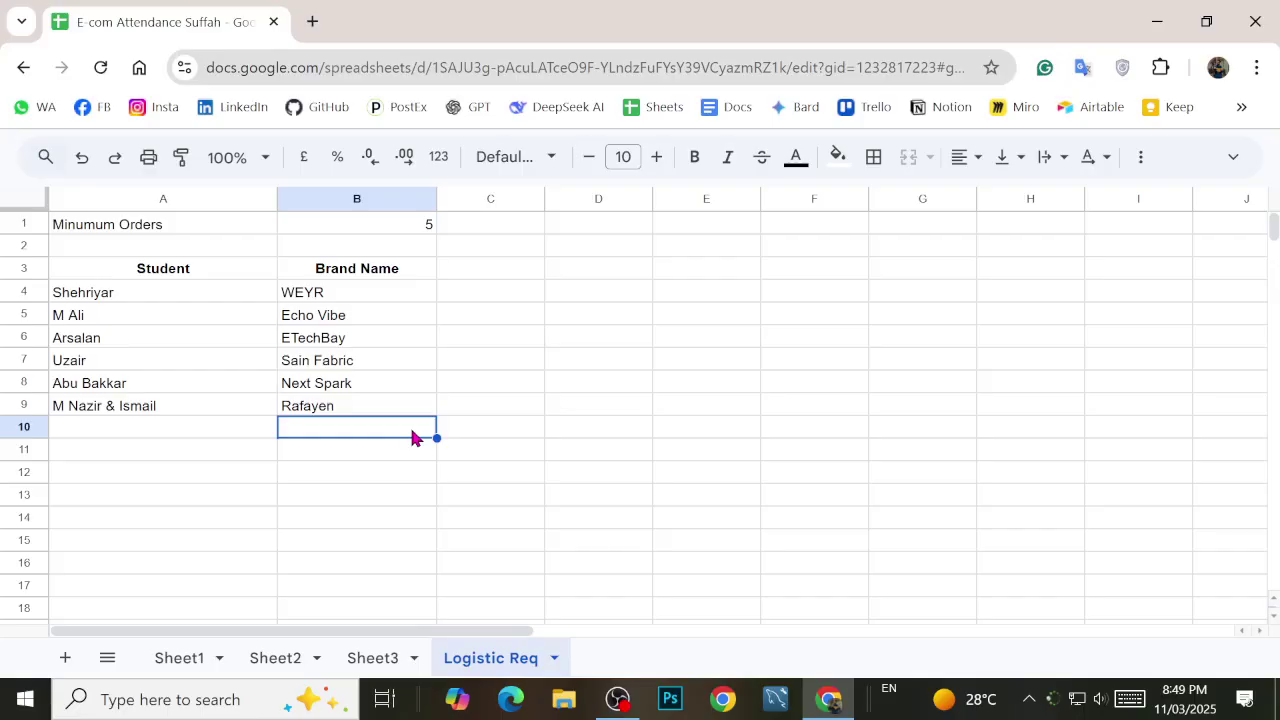
key(Up)
key(Left)
key(Up)
key(Up)
key(Up)
key(Up)
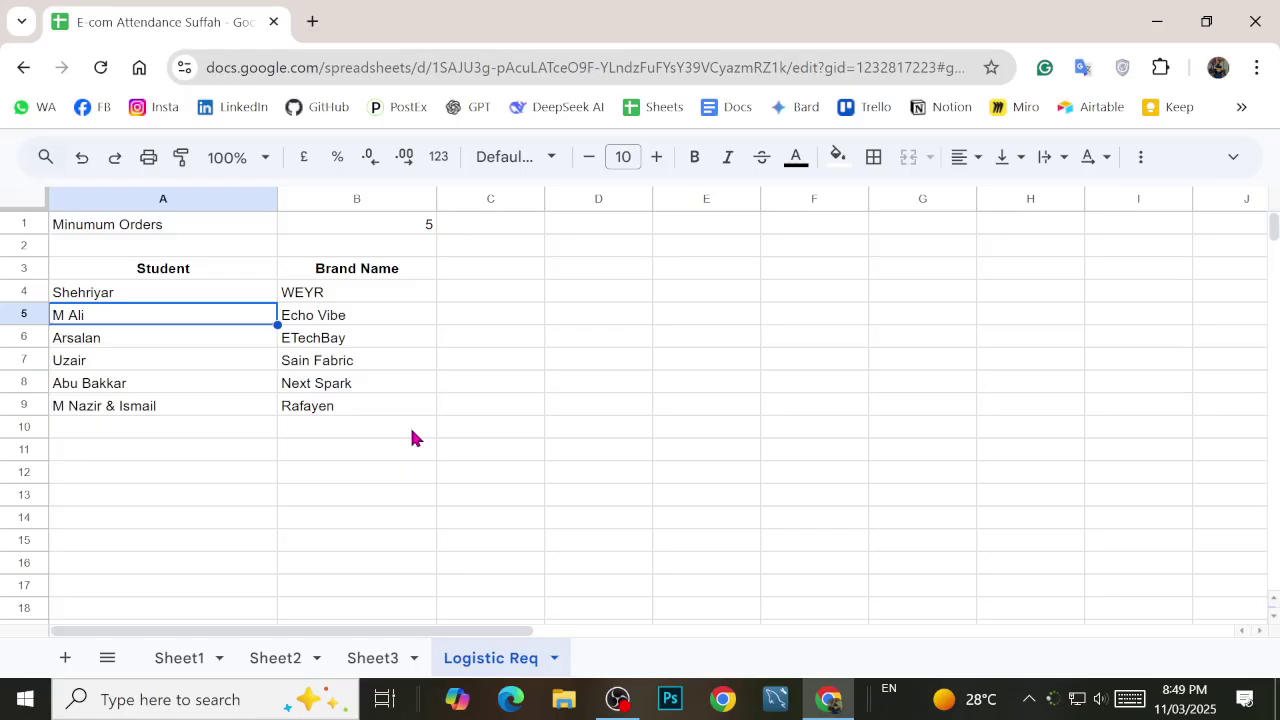
key(Up)
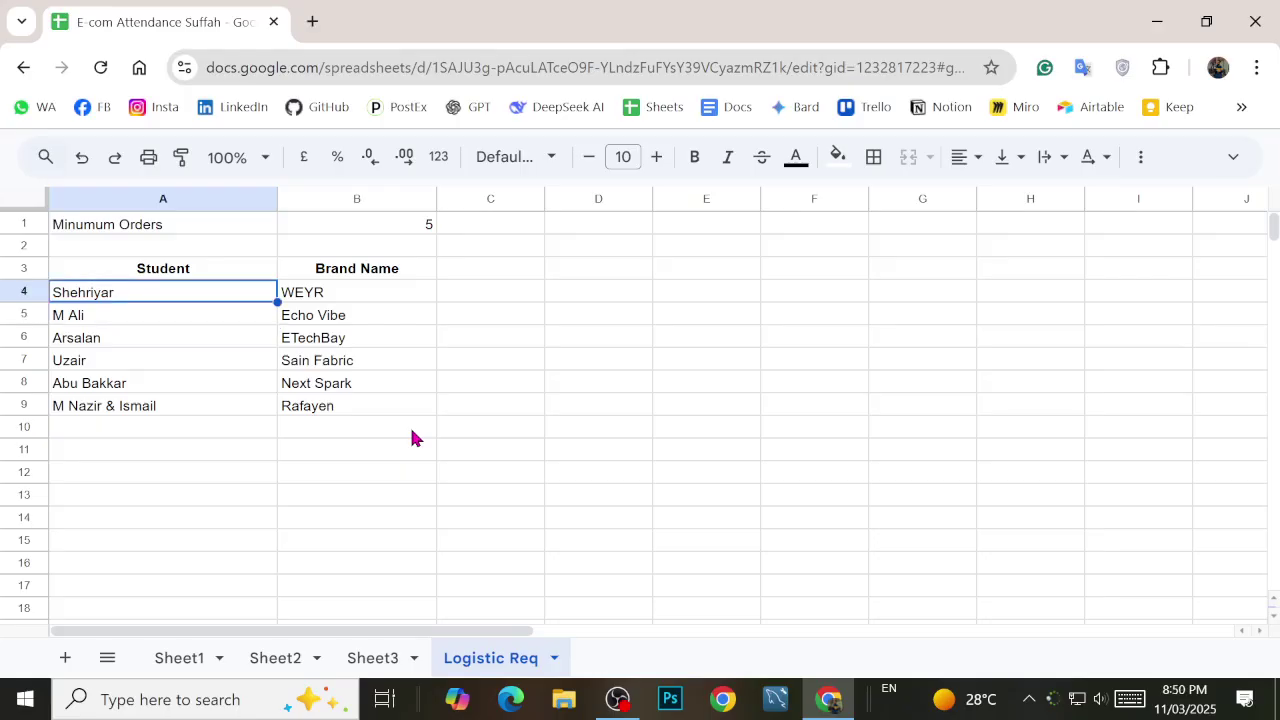
Step: Increase the Student and Brand Name header font size to 13
key(Up)
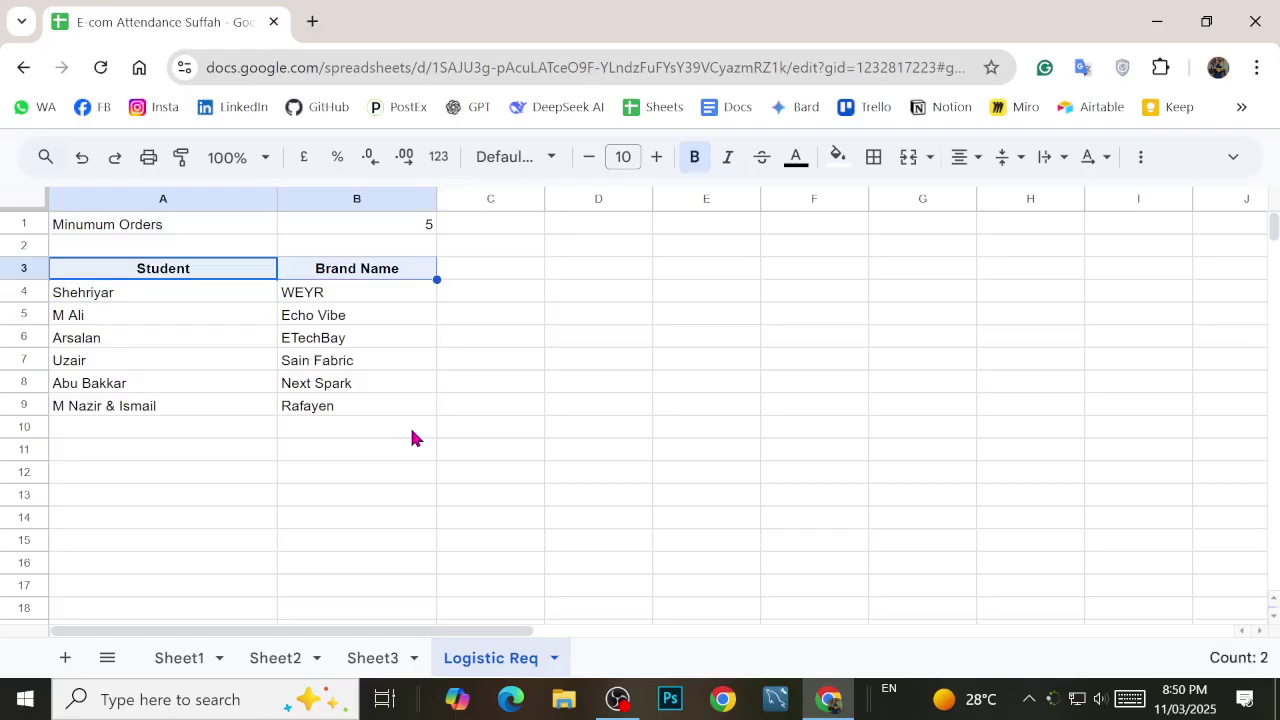
key(ctrl+shift+period)
key(ctrl+shift+period)
key(ctrl+shift+period)
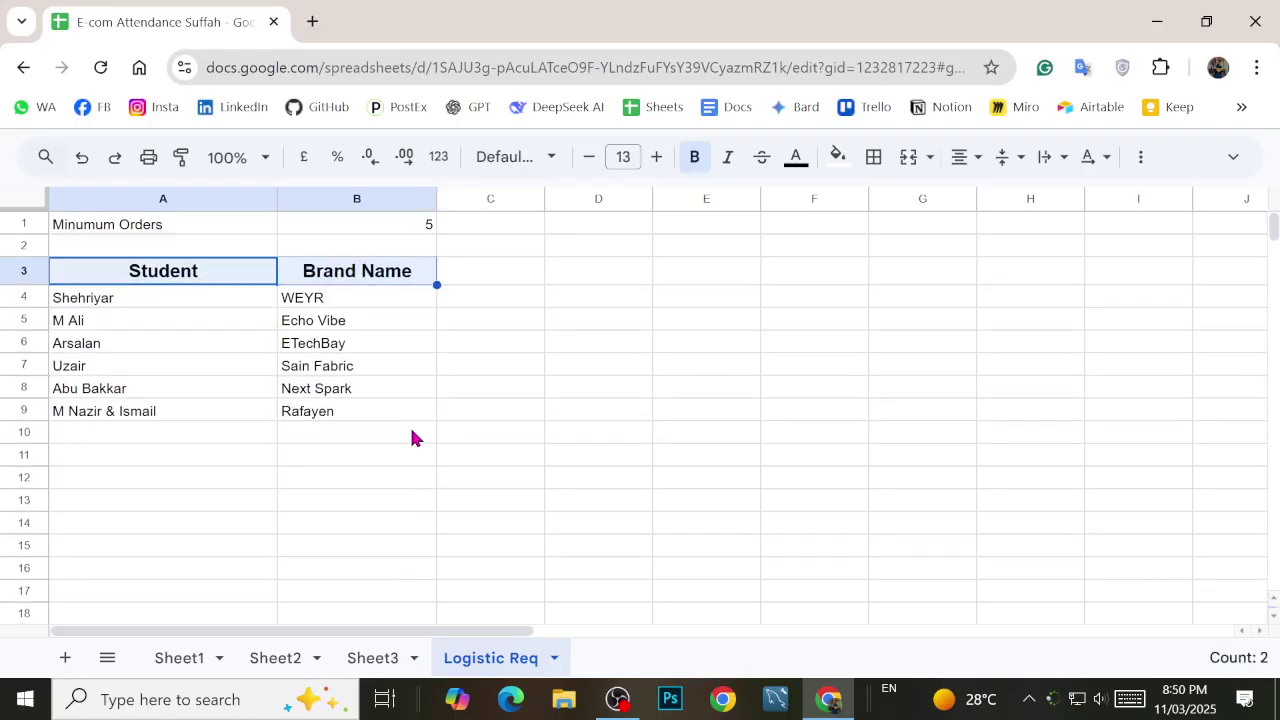
key(Down)
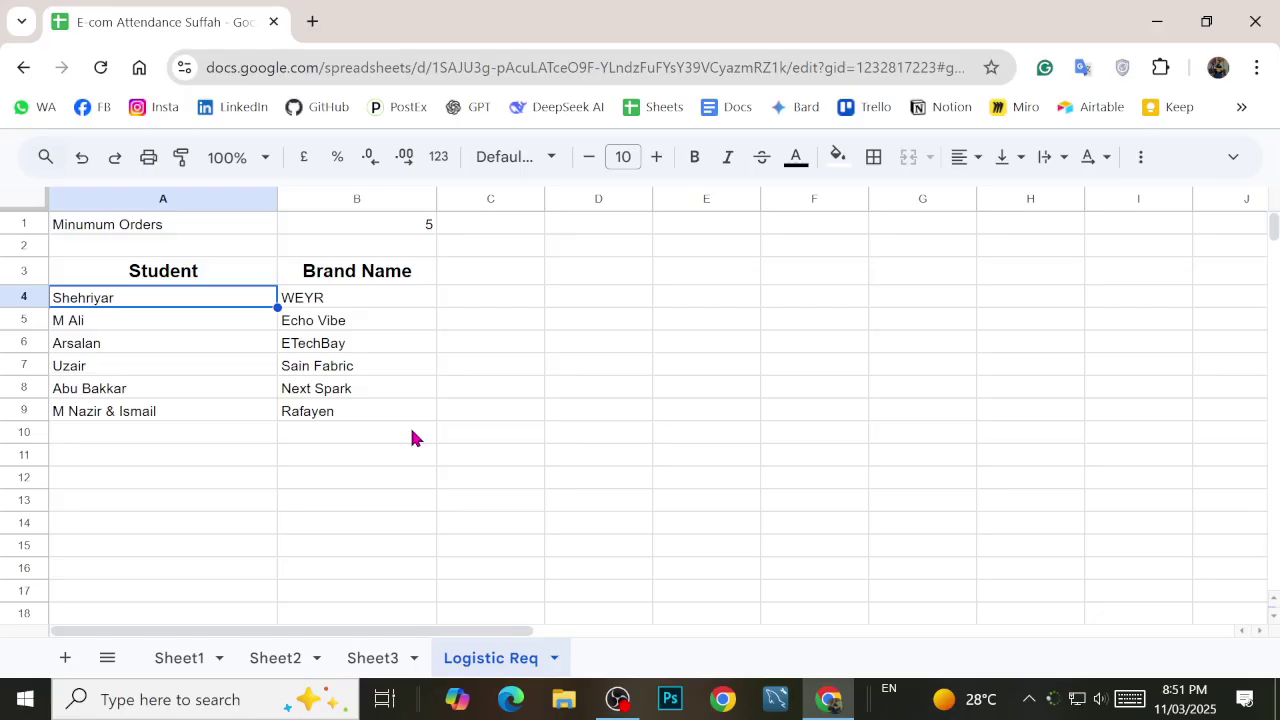
Step: Enter 0 in cell C4 next to the WEYR brand
key(Right)
key(Right)
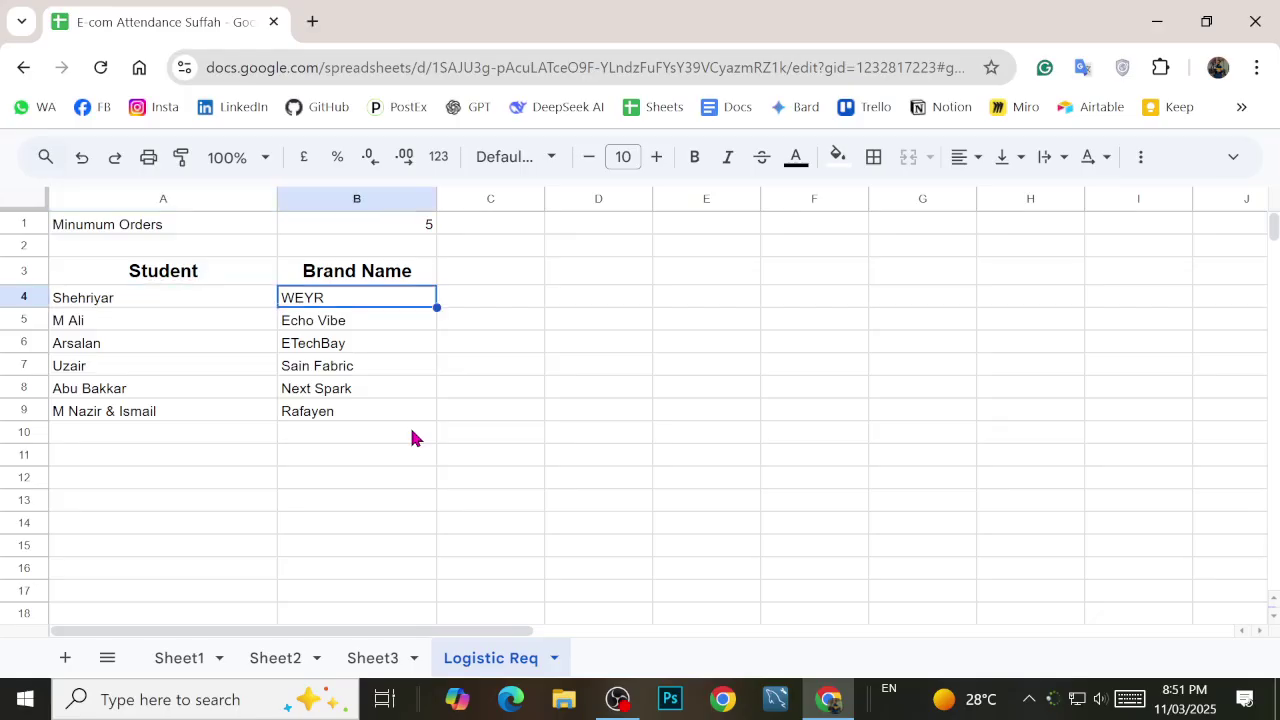
key(Return)
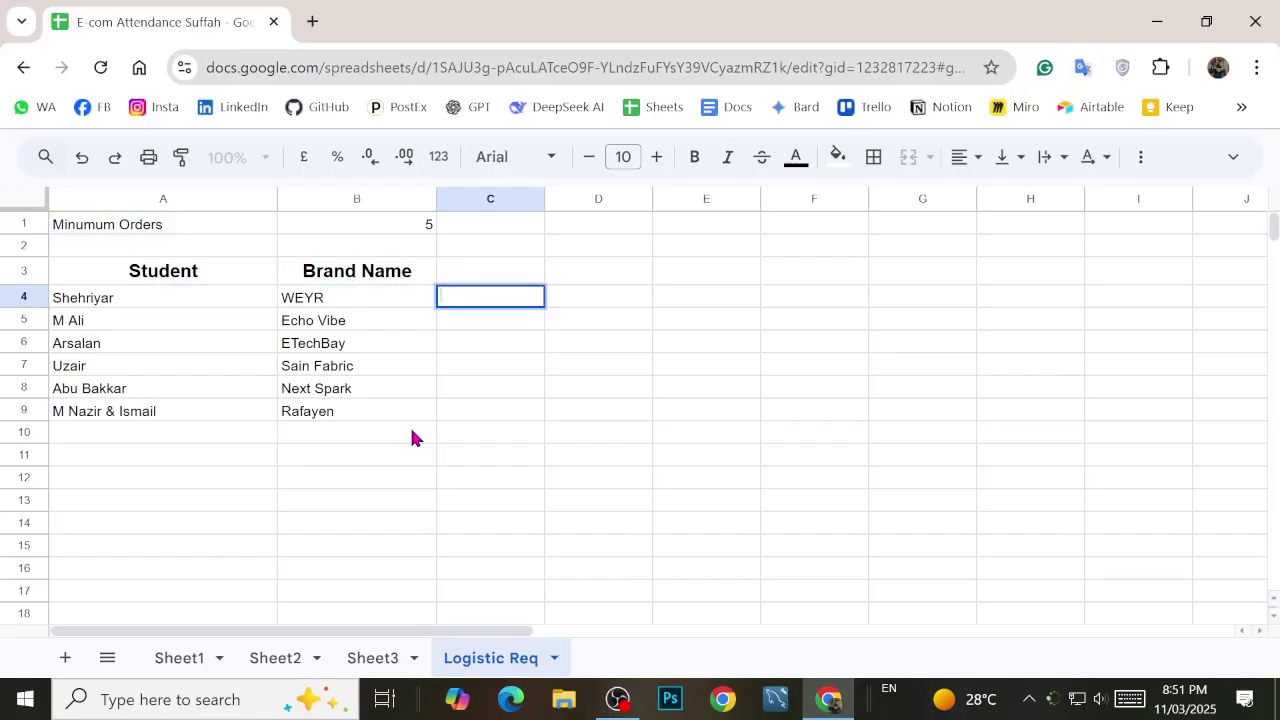
text(0)
Step: Erase the 0 so cell C4 beside WEYR is left empty
key(BackSpace)
key(Return)
key(Right)
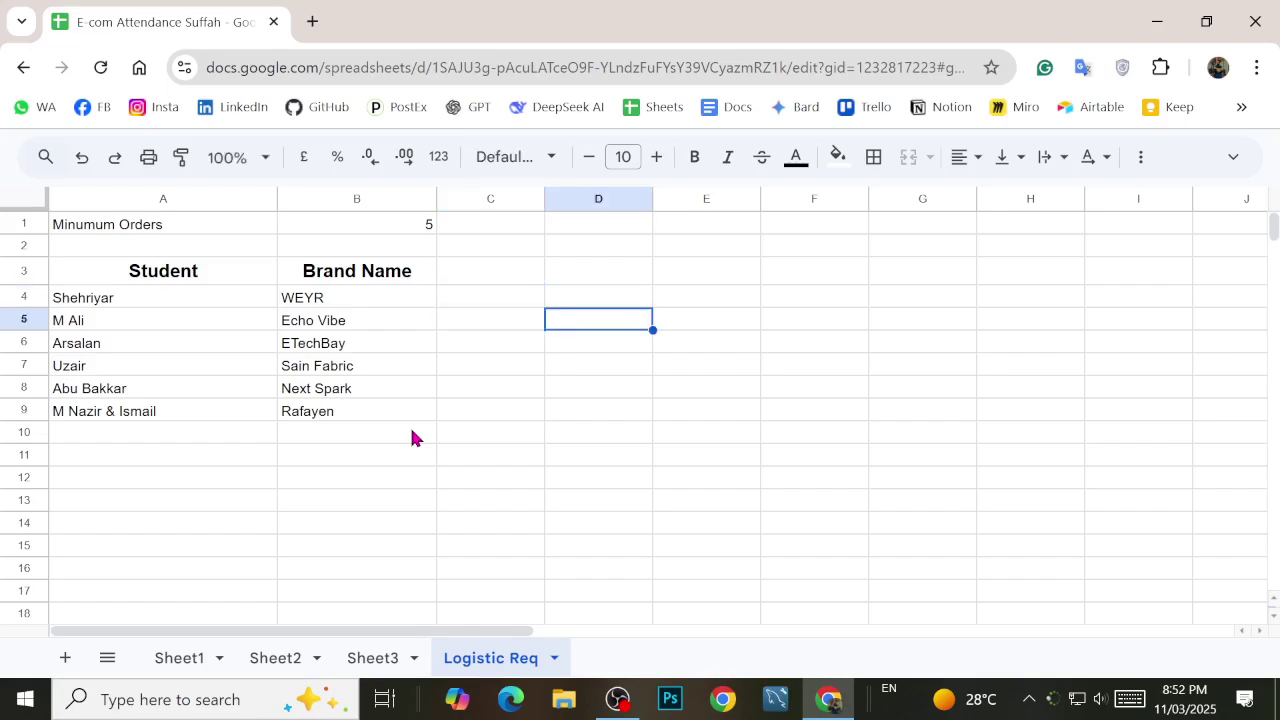
key(Down)
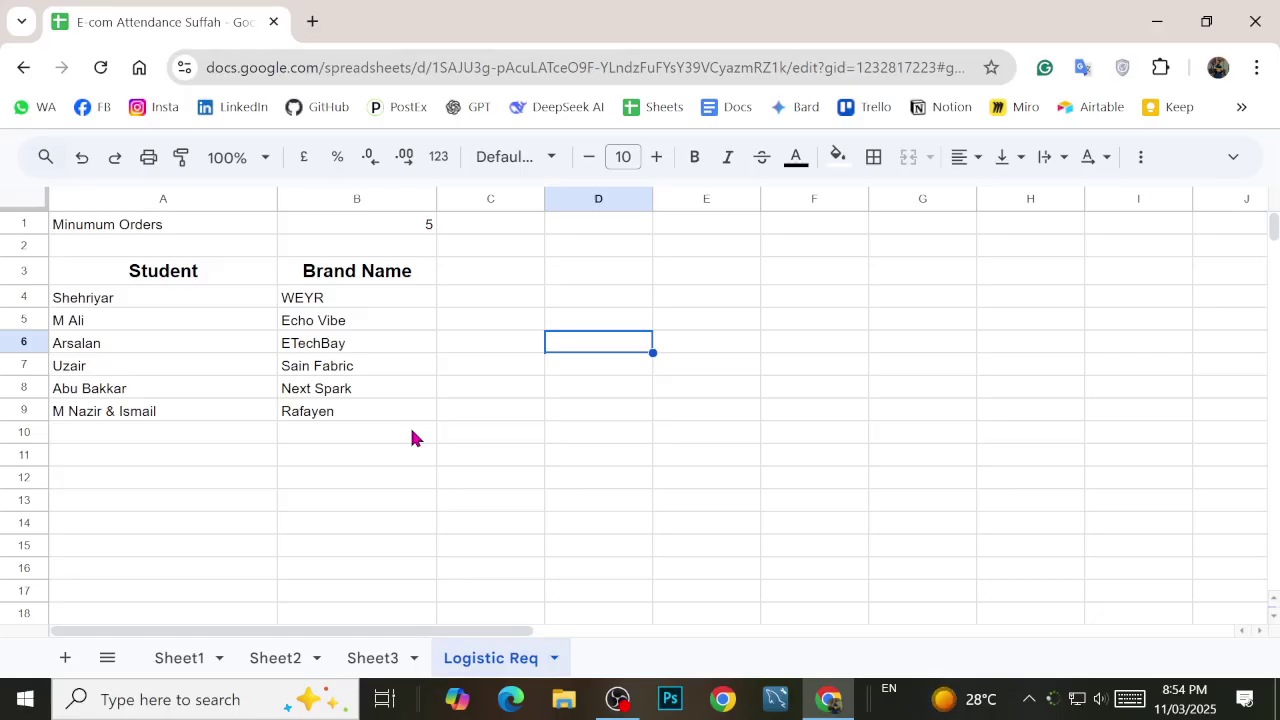
Step: Enter the new student's name in cell A10
key(Up)
key(Left)
key(Up)
key(Left)
key(Left)
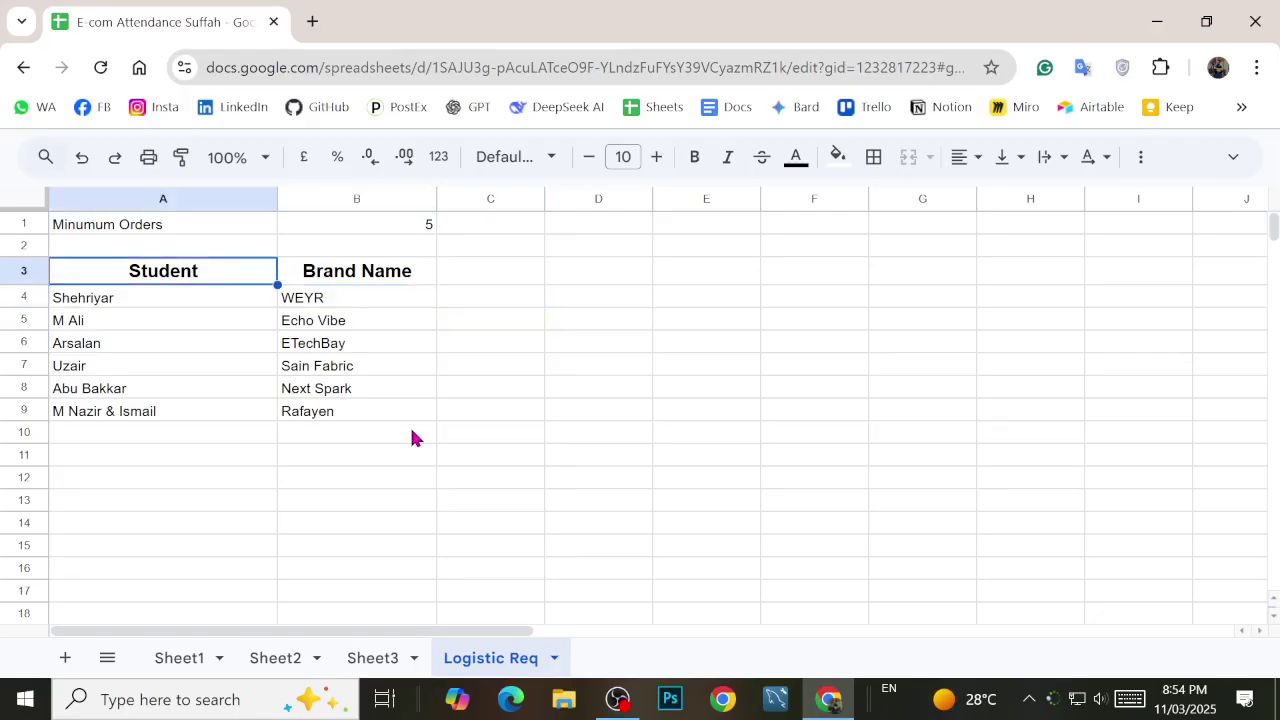
key(Down)
key(Down)
key(Down)
key(Down)
key(Down)
key(Down)
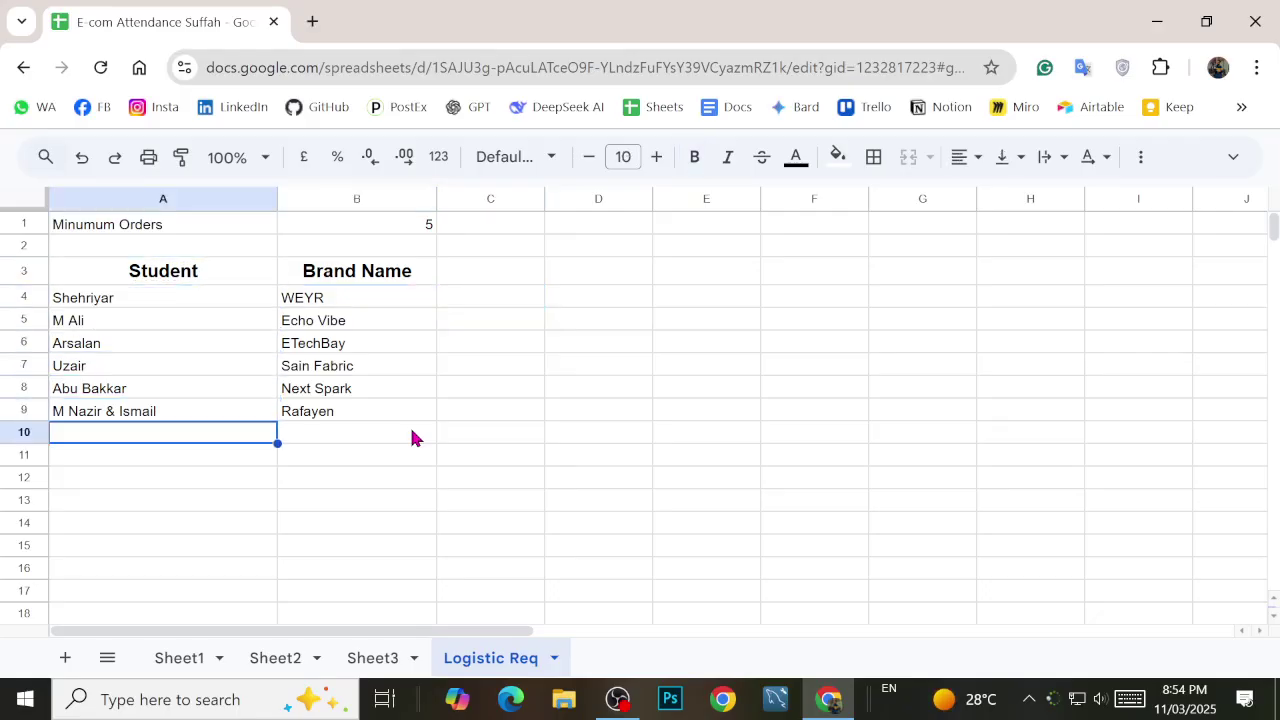
text(Zeeshan)
key(Return)
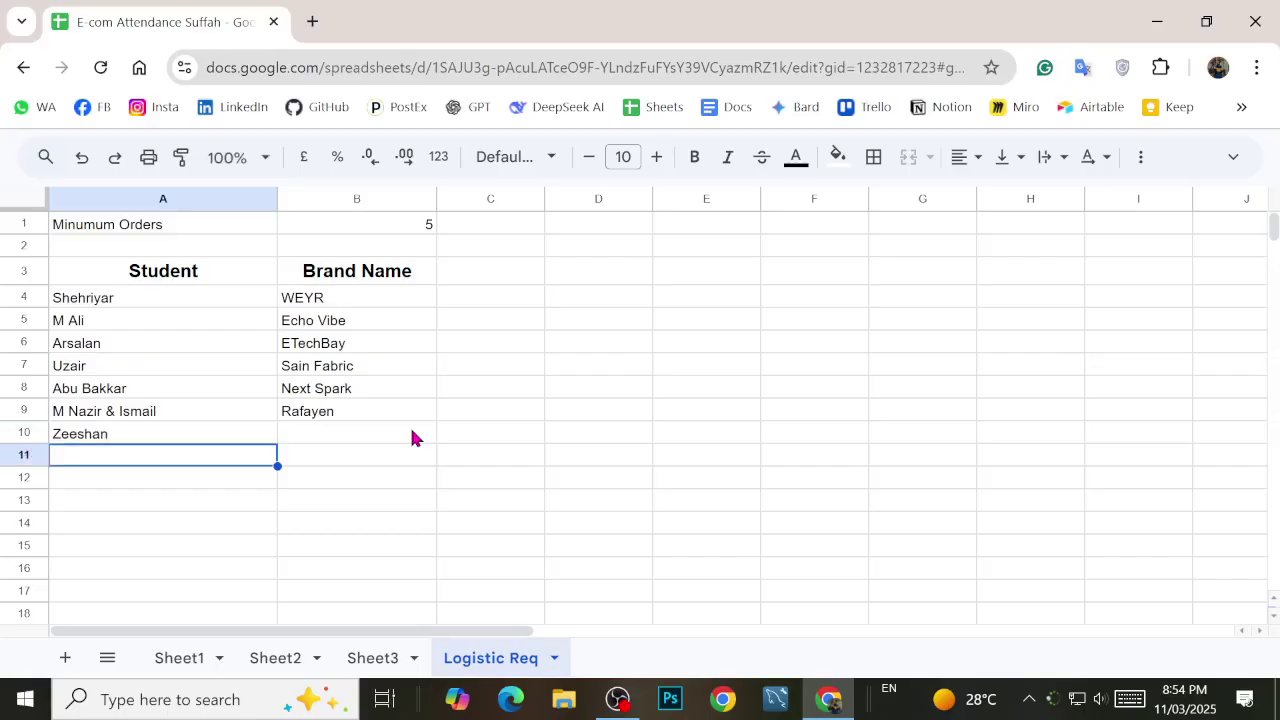
Step: Enter the brand name Zeeflex in B10 beside the new student
key(Up)
key(Right)
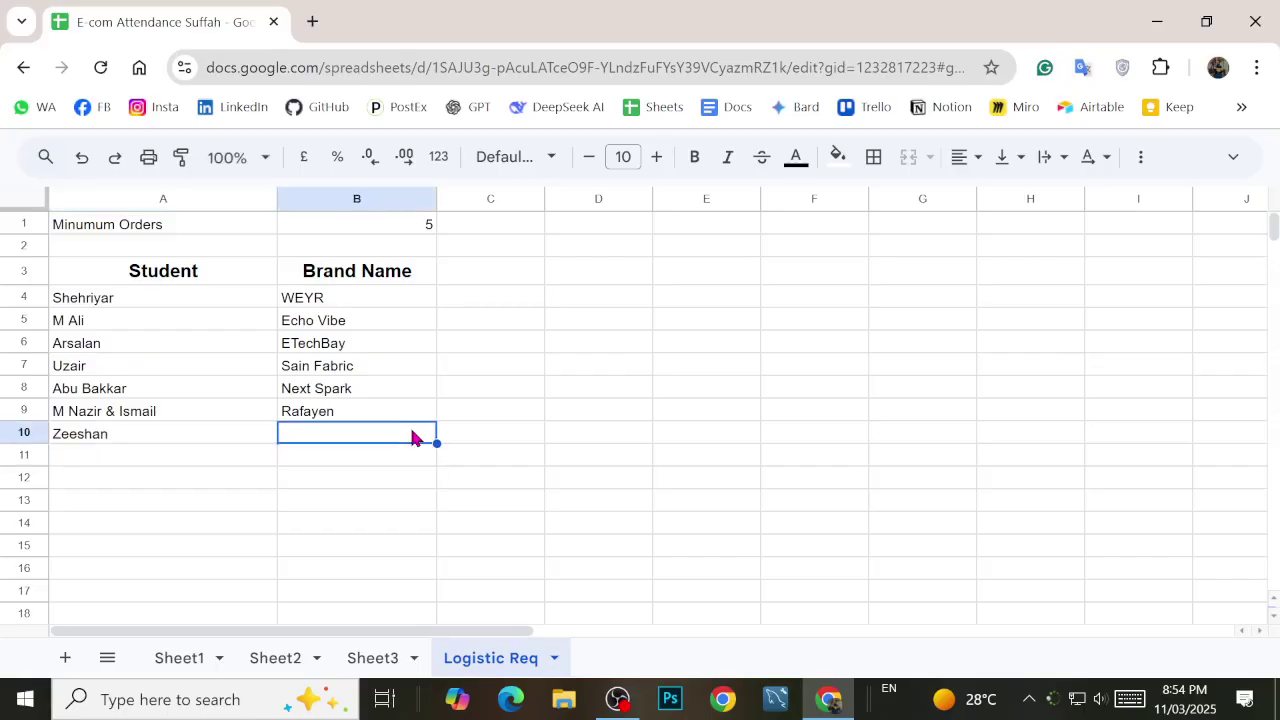
text(Zeefle)
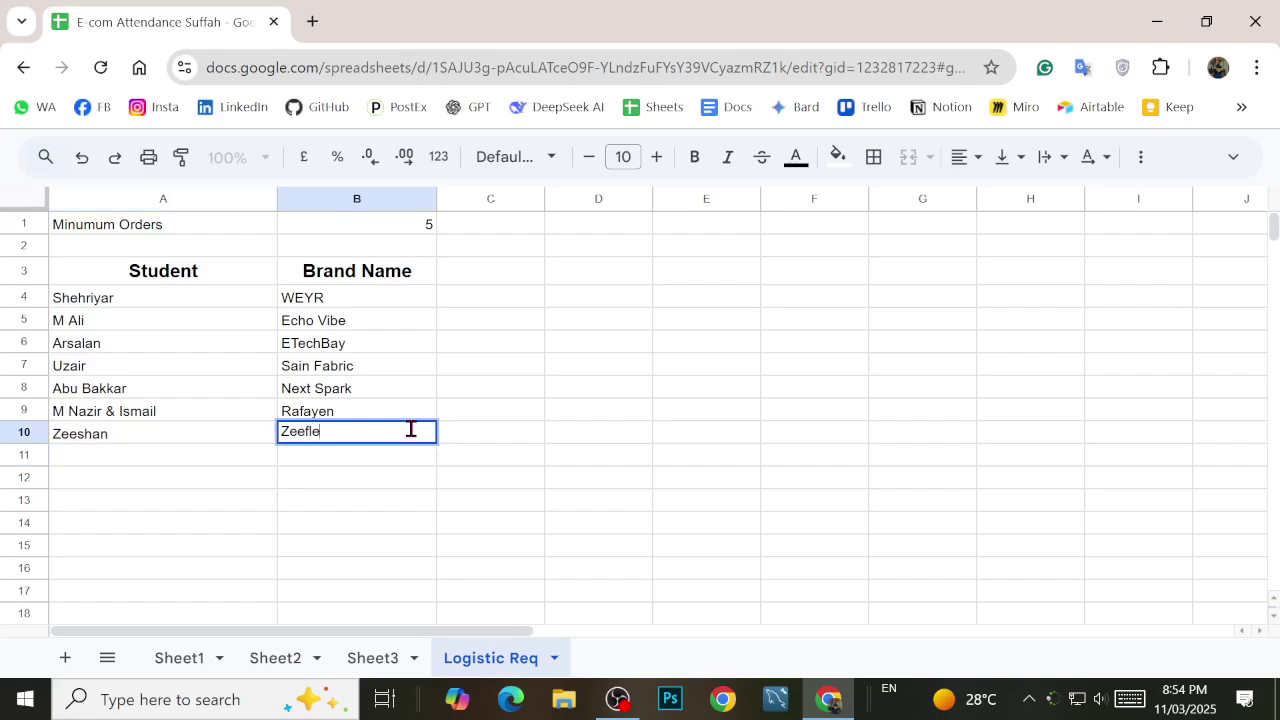
text(x)
key(Return)
key(Up)
key(Left)
key(Up)
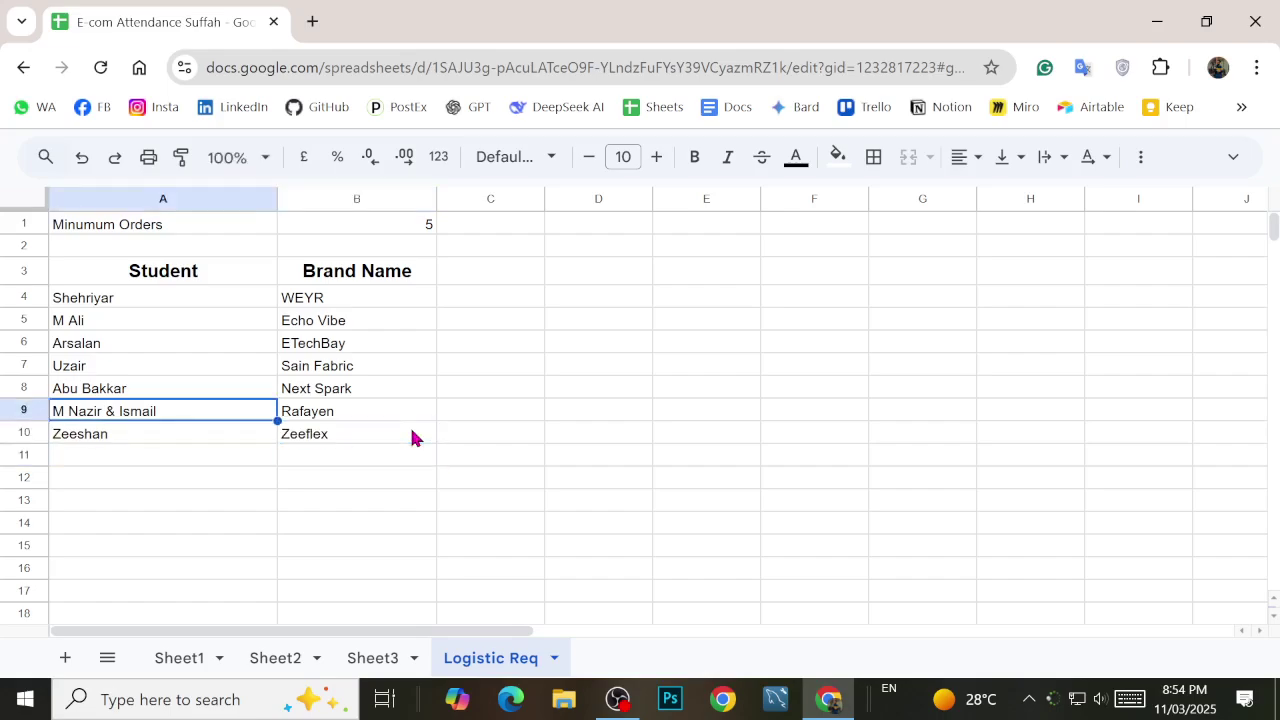
key(Up)
key(Up)
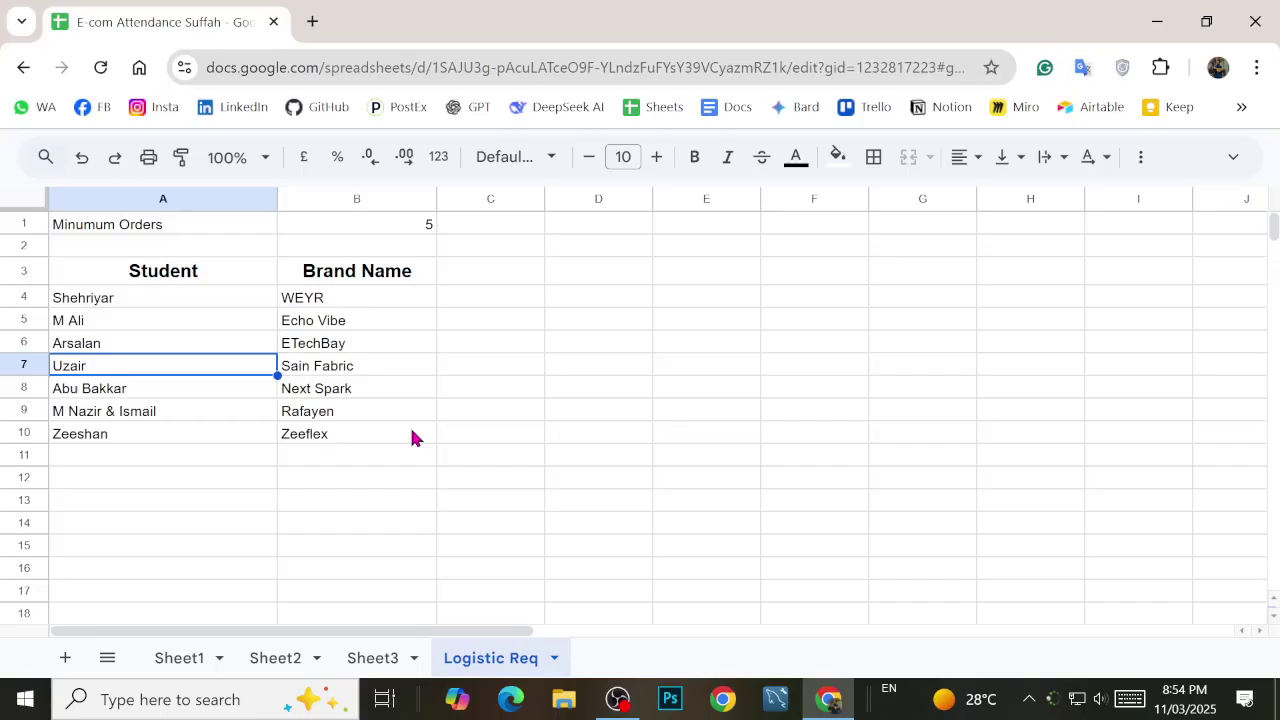
key(Up)
key(Down)
key(Down)
key(Down)
key(Down)
key(Down)
key(Down)
key(Down)
Step: Enter two more student names in cells A11 and A12
key(Up)
key(Up)
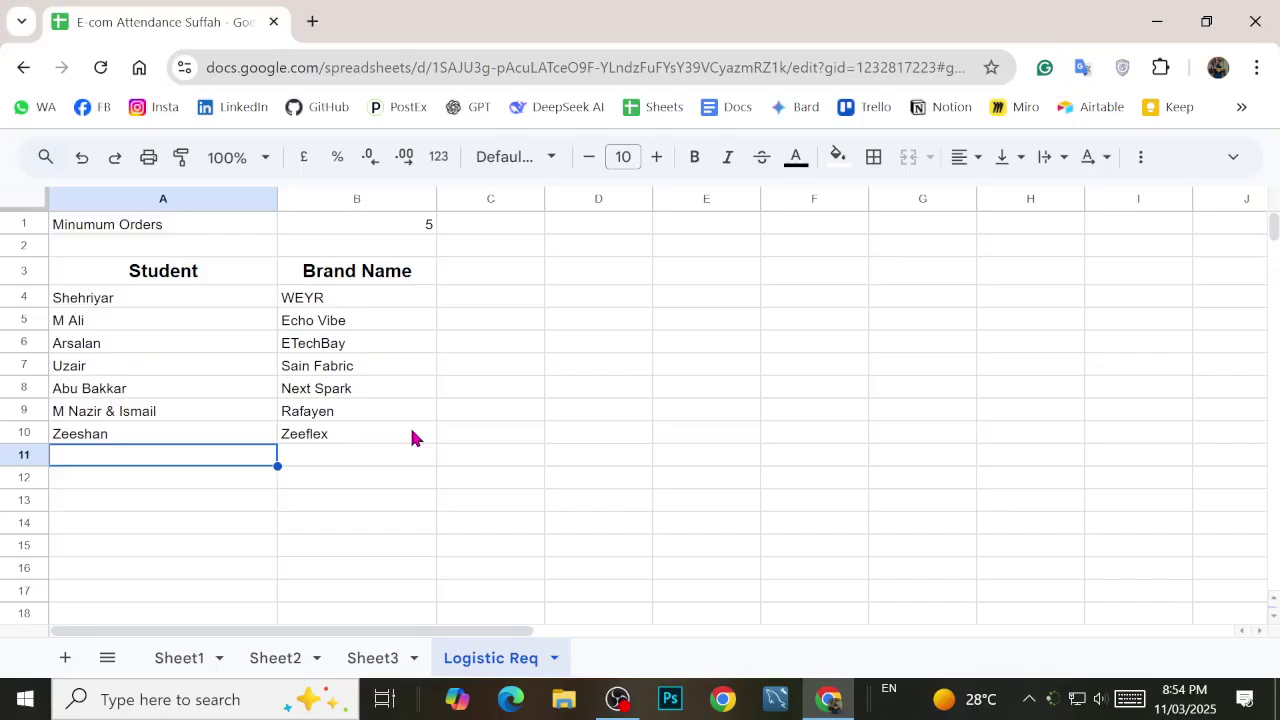
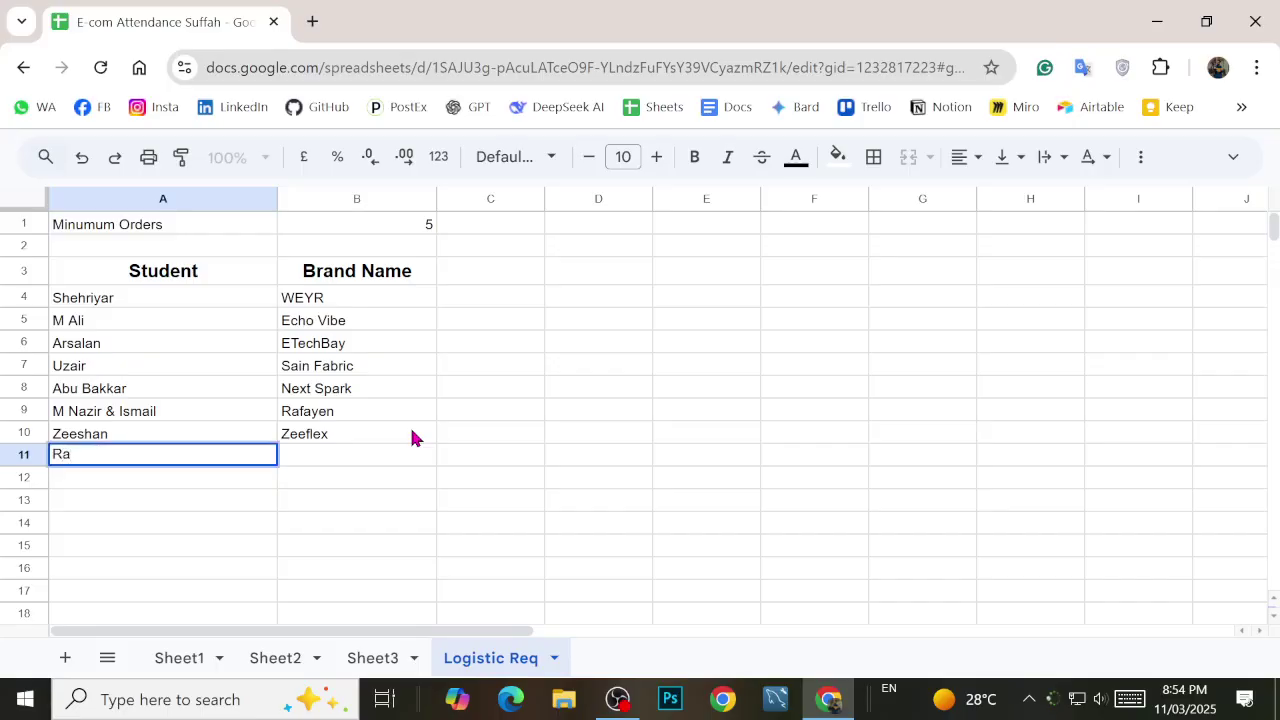
key(Return)
key(Return)
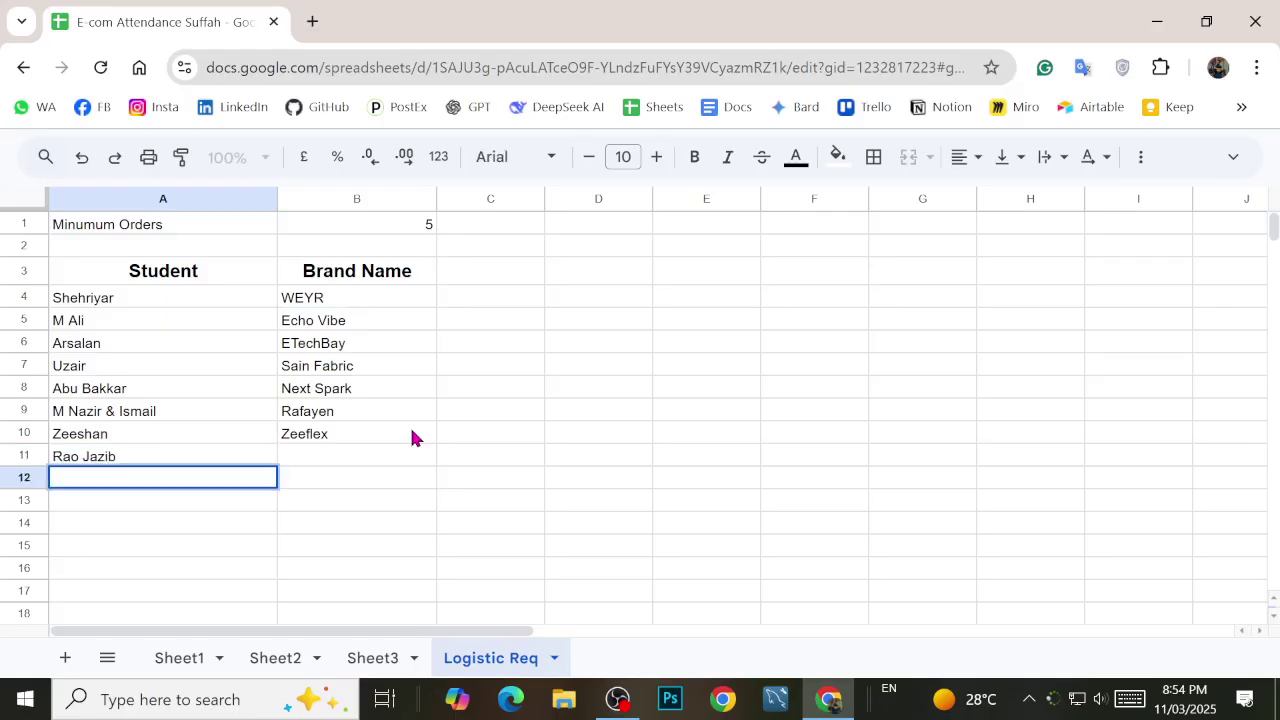
key(Return)
key(Return)
key(Up)
key(Up)
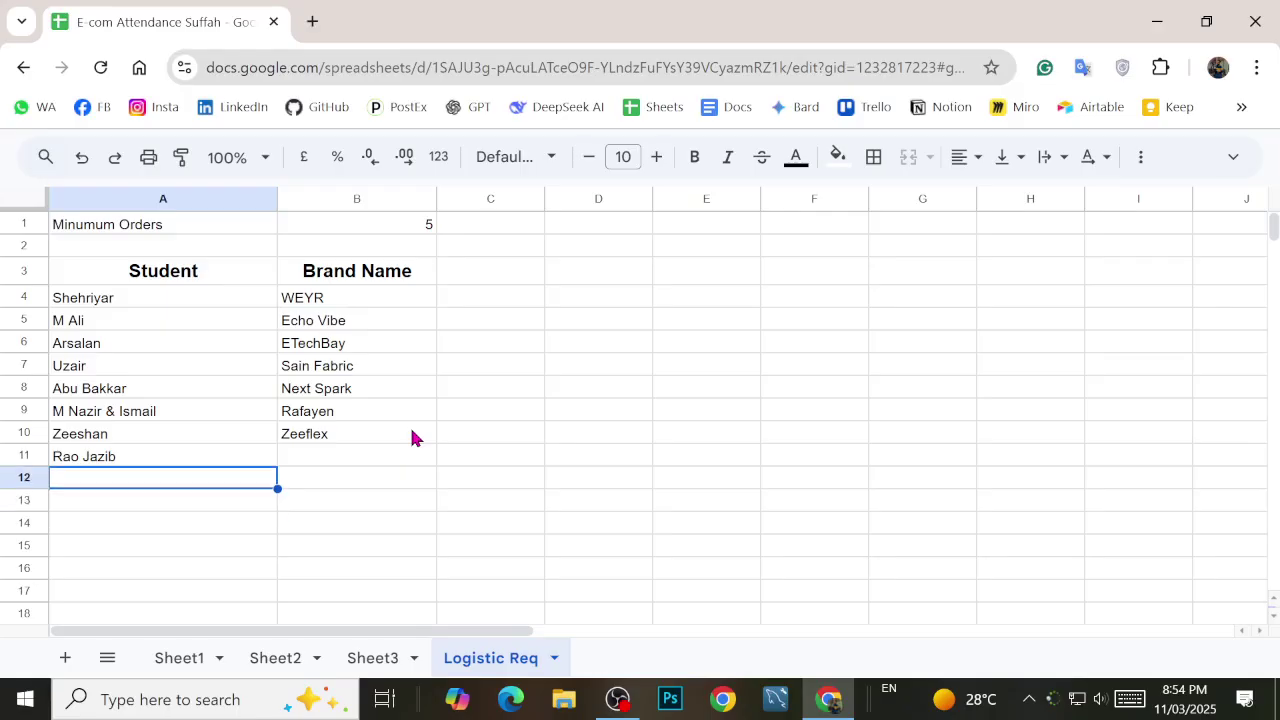
text(Mohti)
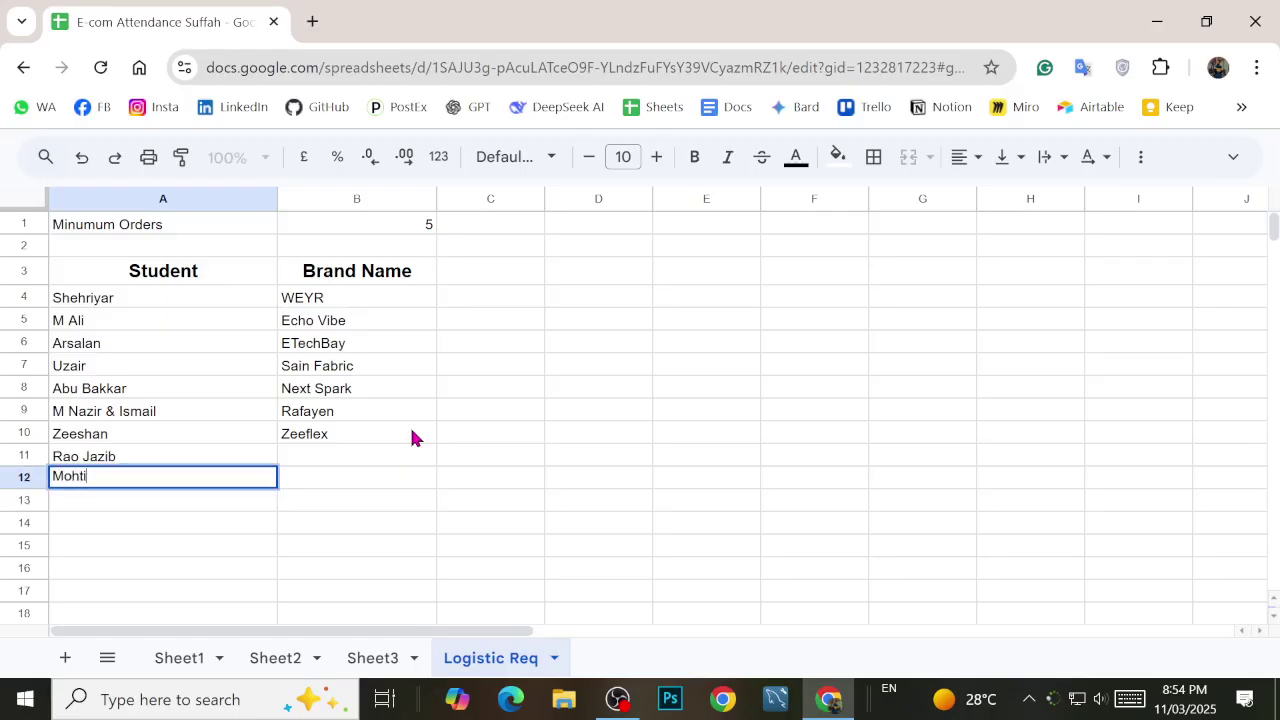
text(sm)
key(Right)
key(Up)
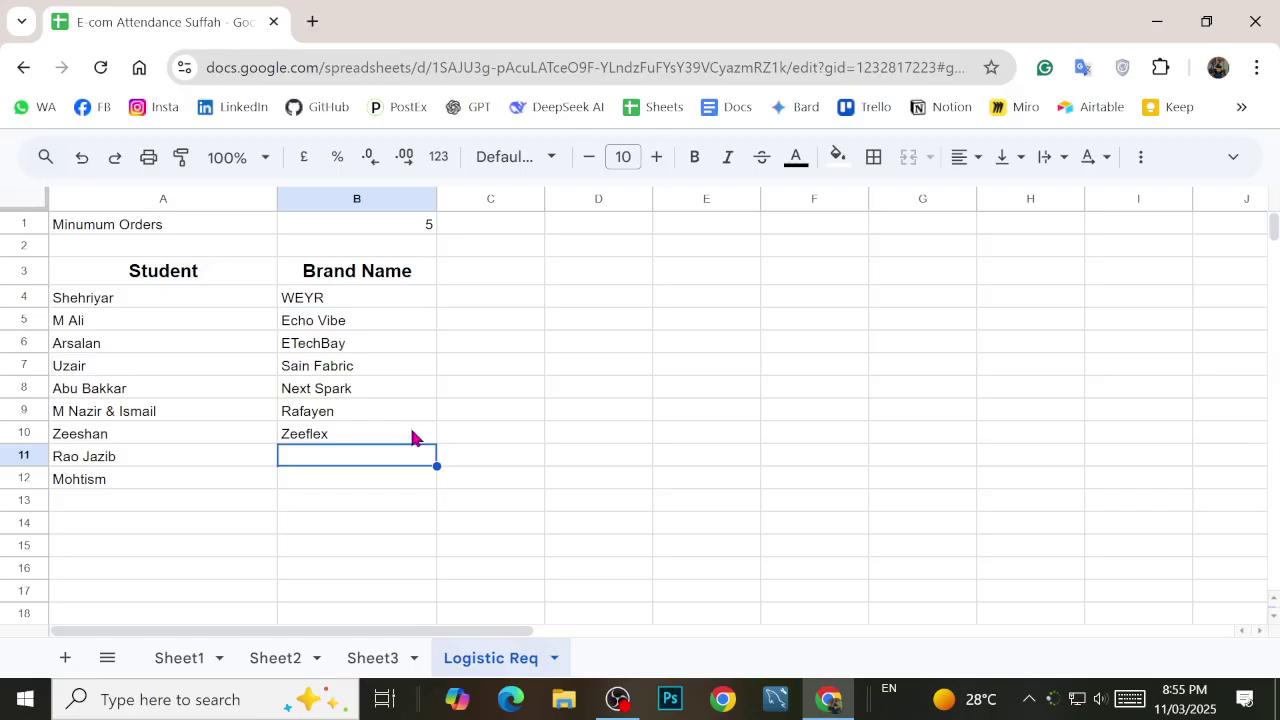
Step: Review the student and brand list cell by cell, then start a new browser tab
key(Down)
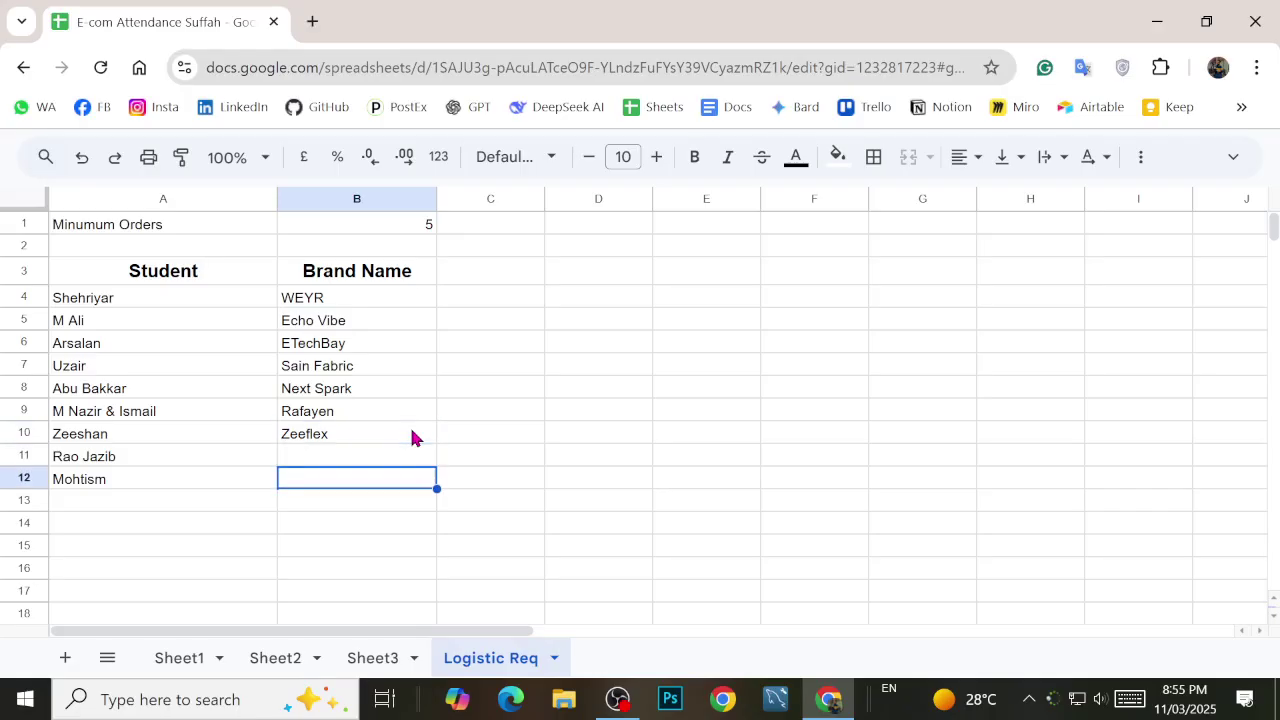
key(Left)
key(Up)
key(Up)
key(Up)
key(Up)
key(Down)
key(Down)
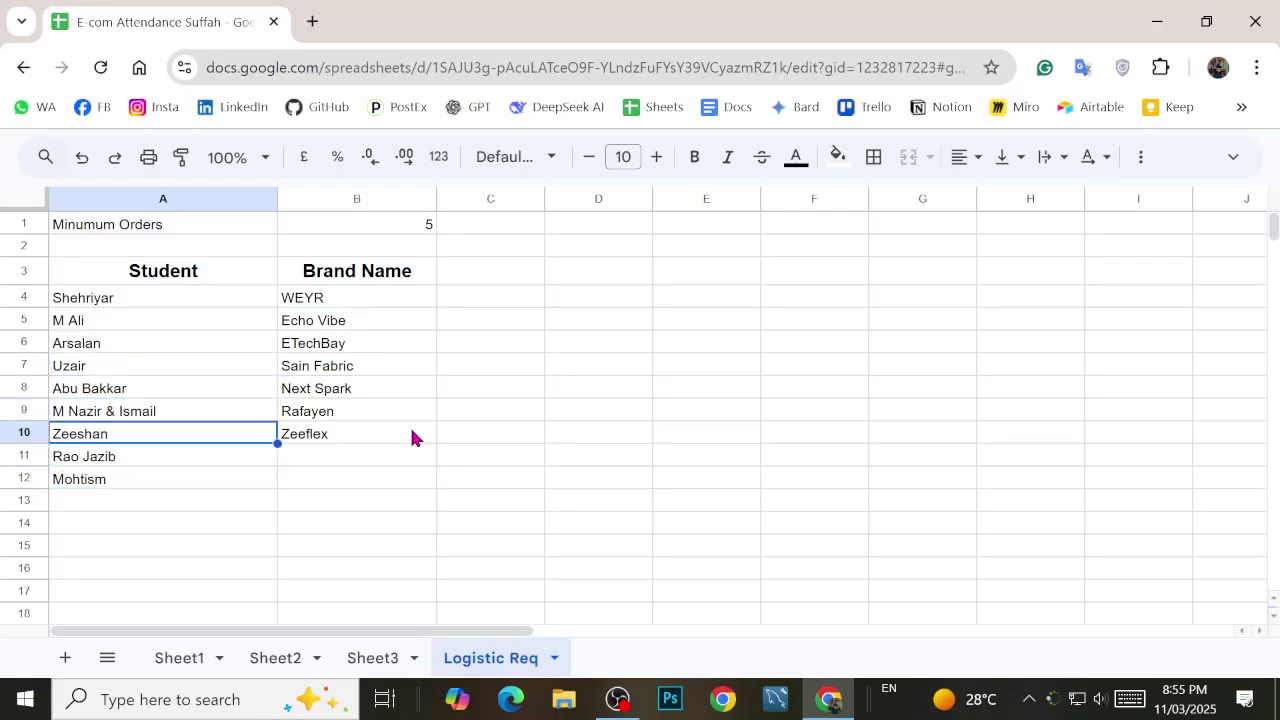
key(Down)
key(Right)
key(Down)
key(Left)
key(Right)
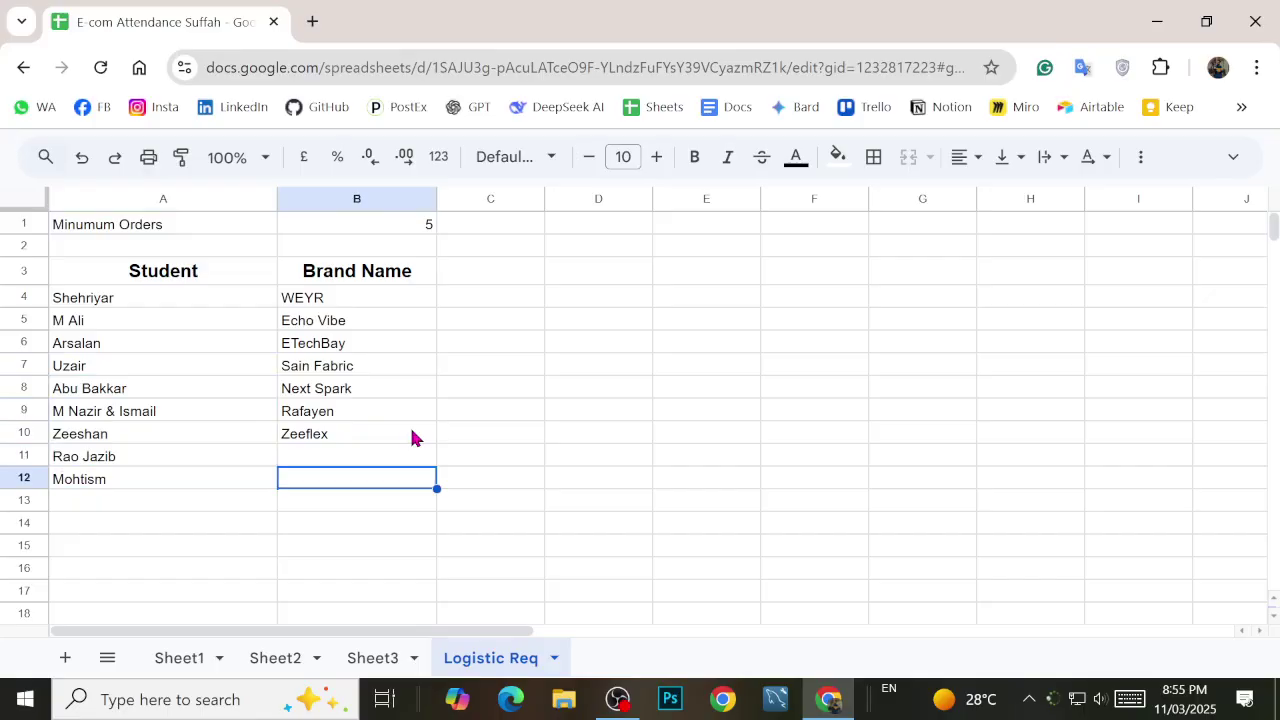
key(Up)
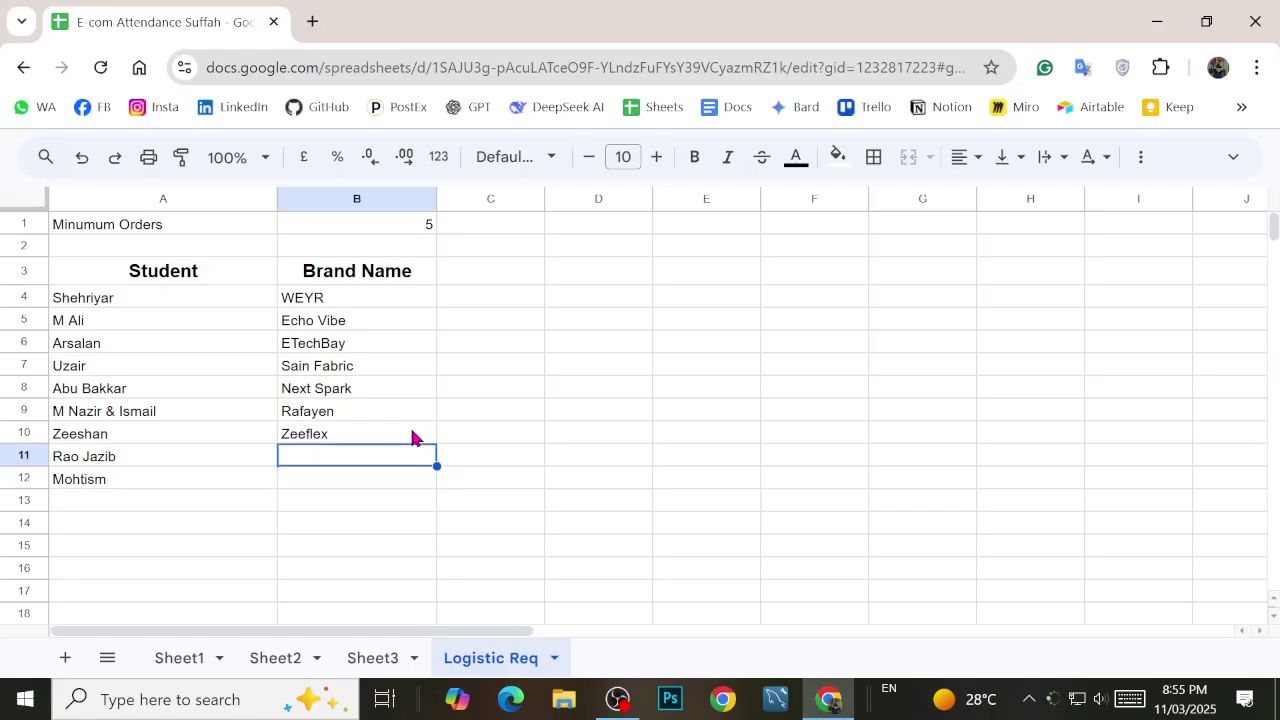
click(134, 299)
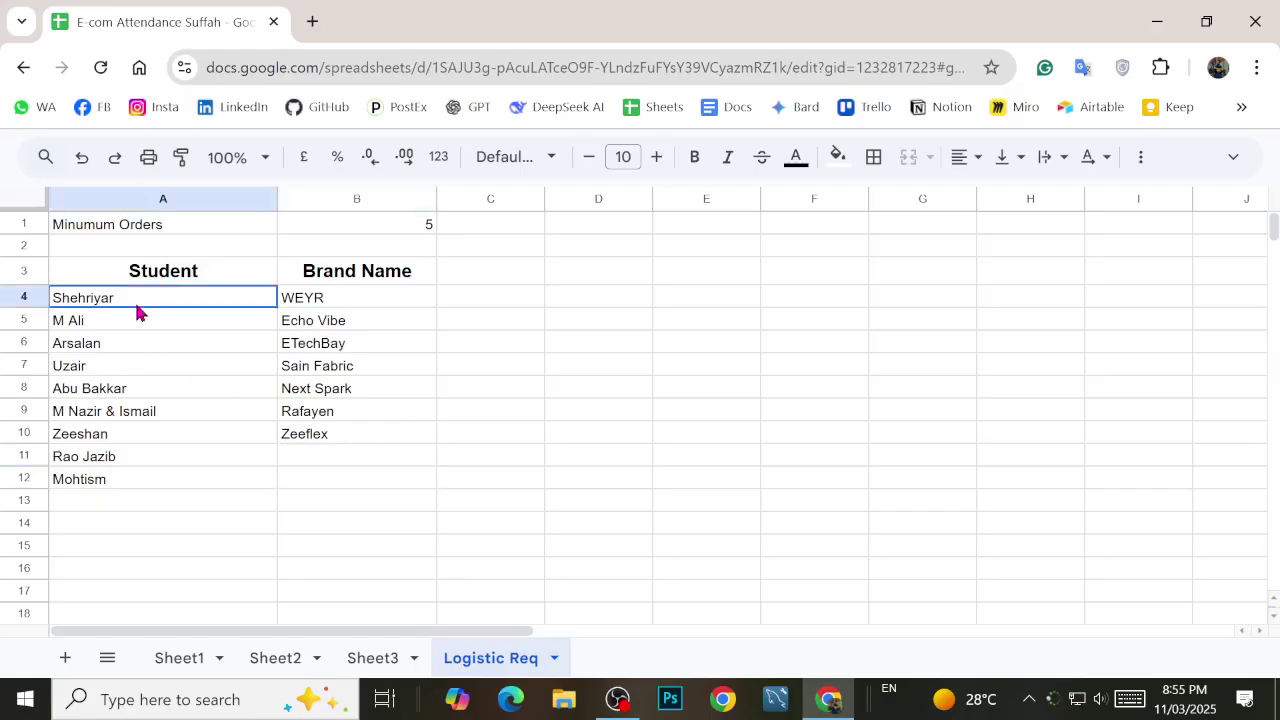
click(310, 301)
click(332, 349)
click(320, 438)
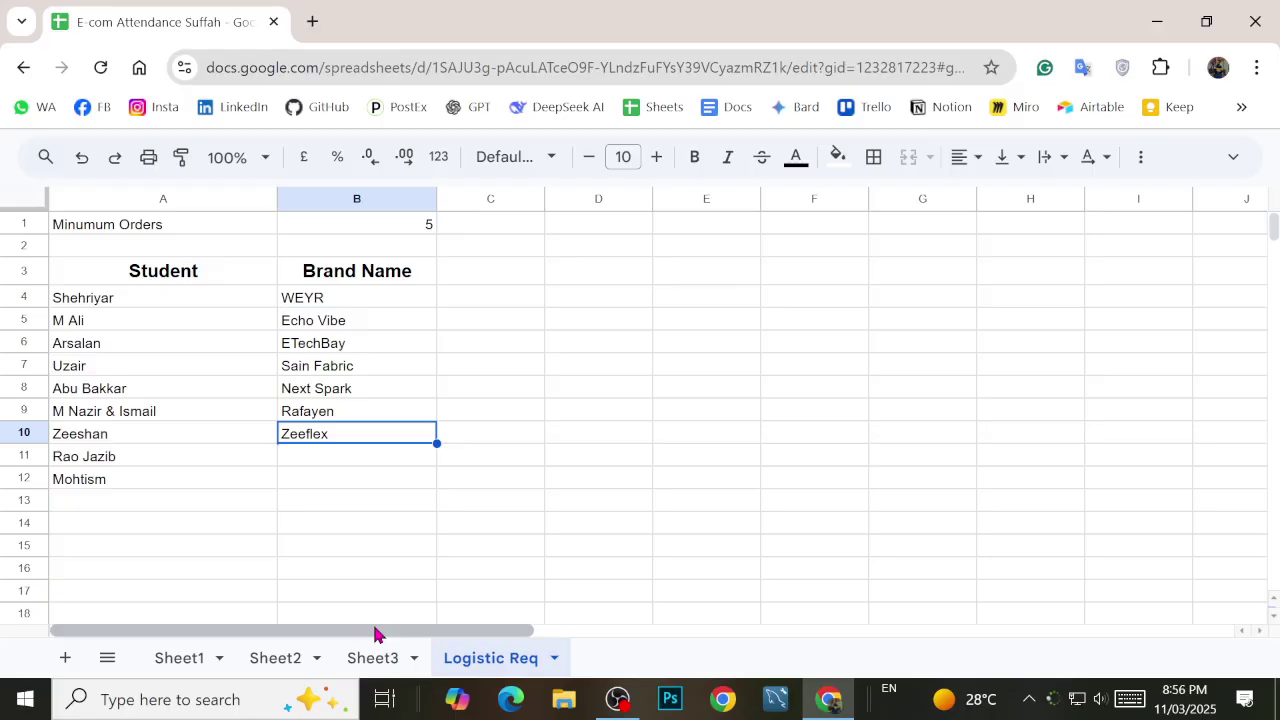
click(312, 22)
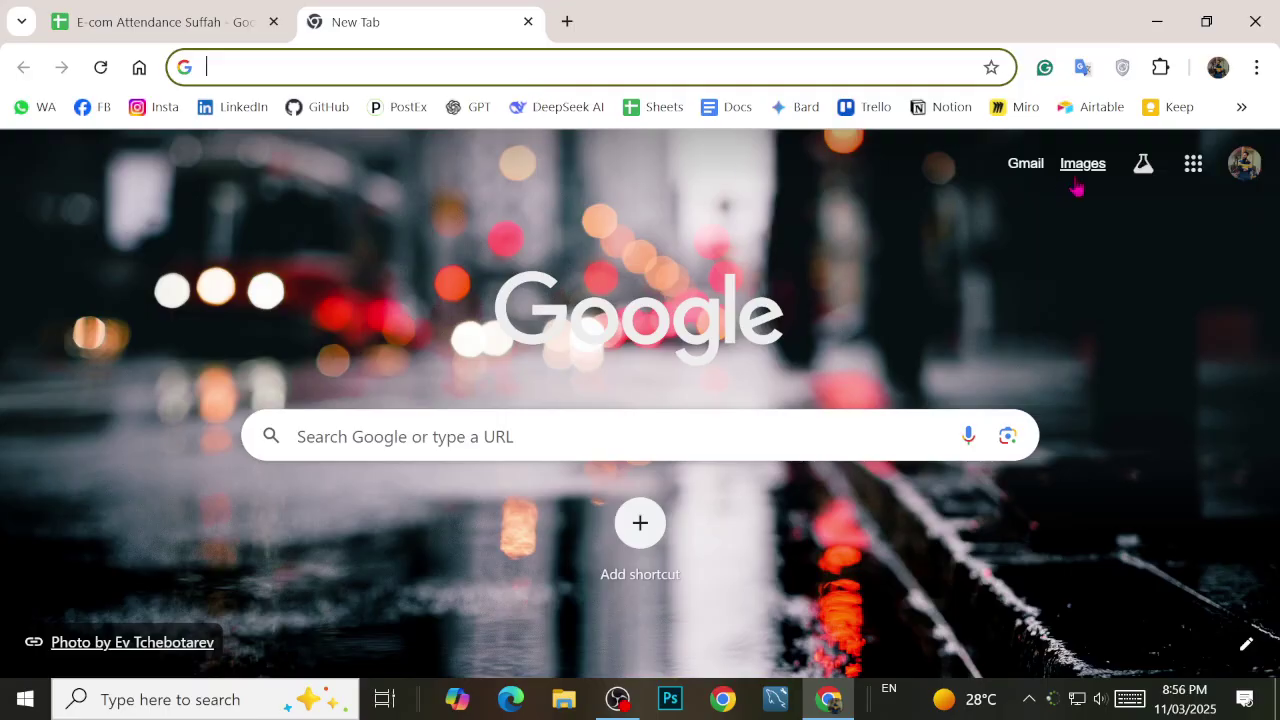
Step: Launch Google Classroom from the Google apps menu on the new tab page
click(1193, 163)
scroll(1097, 394, down, 4)
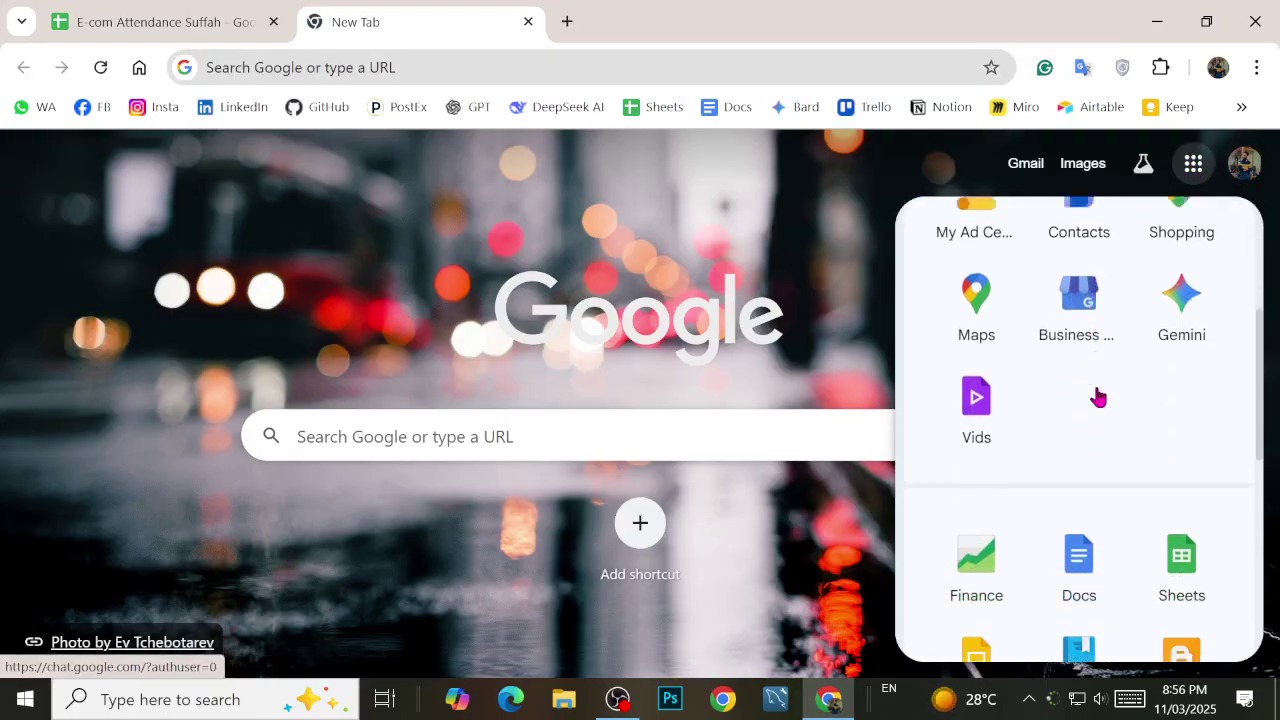
scroll(1080, 446, up, 4)
scroll(1021, 455, down, 2)
scroll(1015, 445, up, 3)
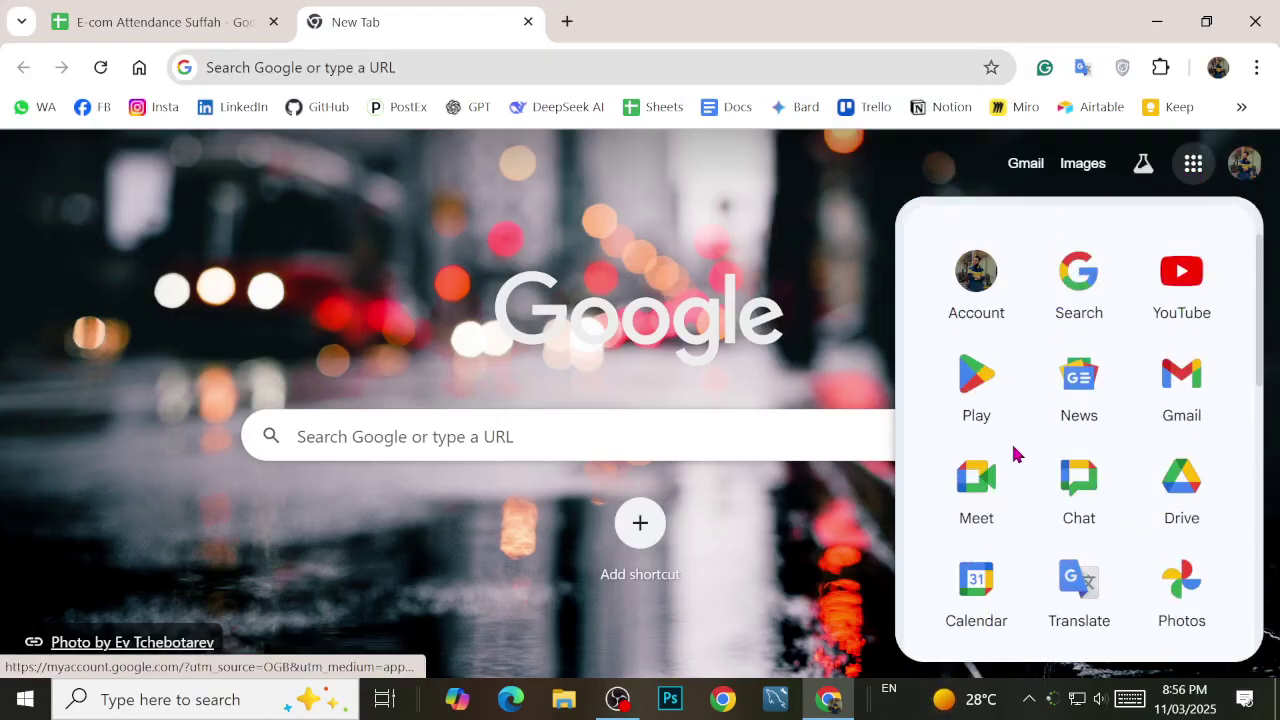
scroll(1020, 443, down, 1)
scroll(1023, 443, down, 7)
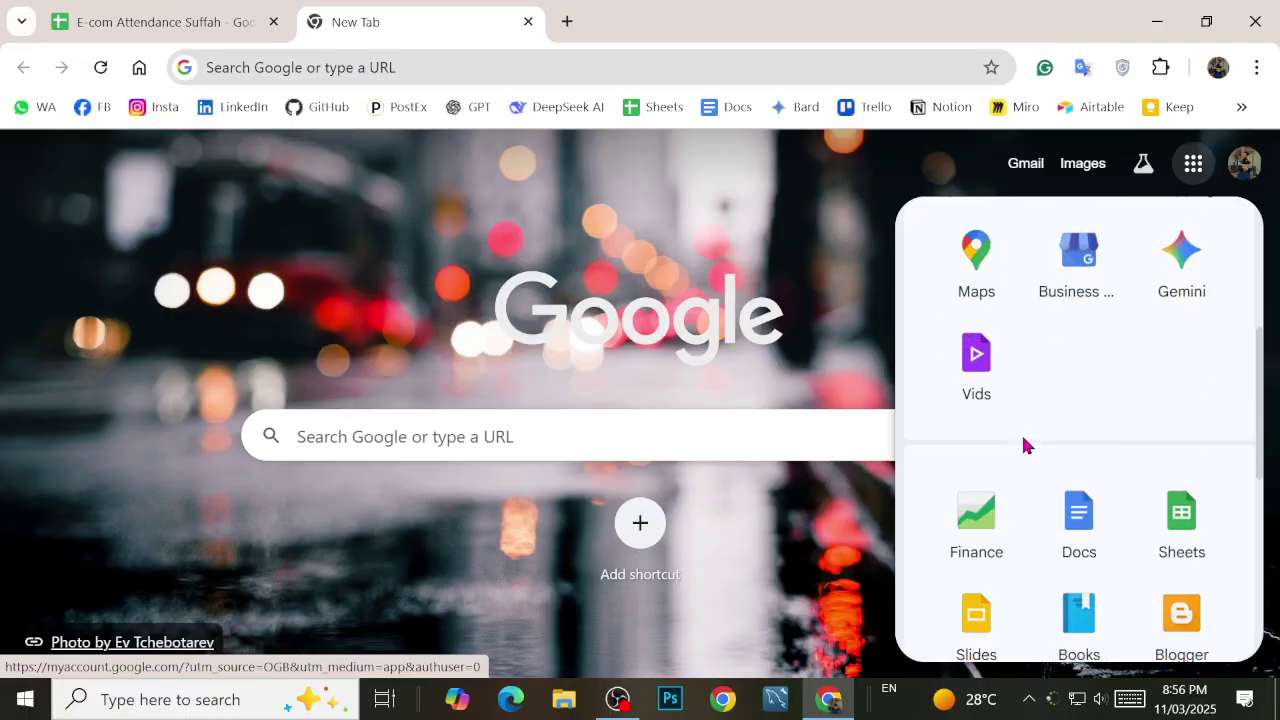
click(1061, 420)
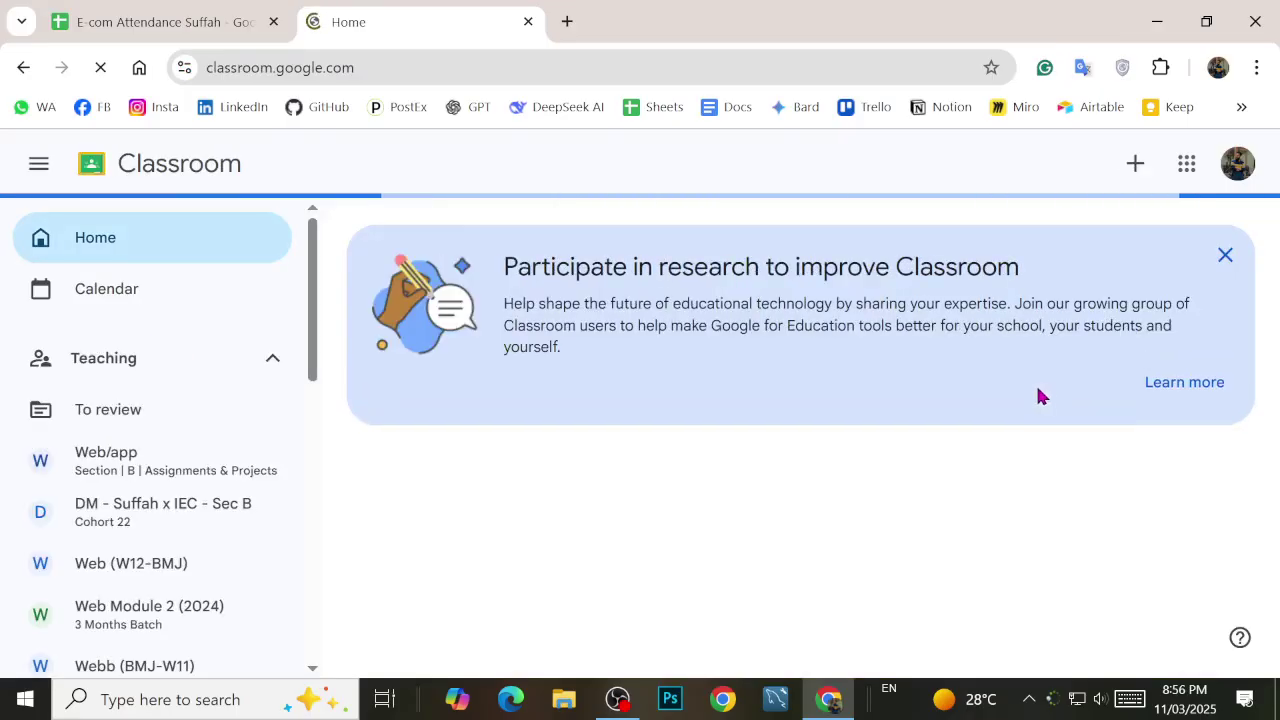
Step: Open the DM - Suffah x IEC - Sec B class, zoom out to 80%, and go to Classwork
click(140, 508)
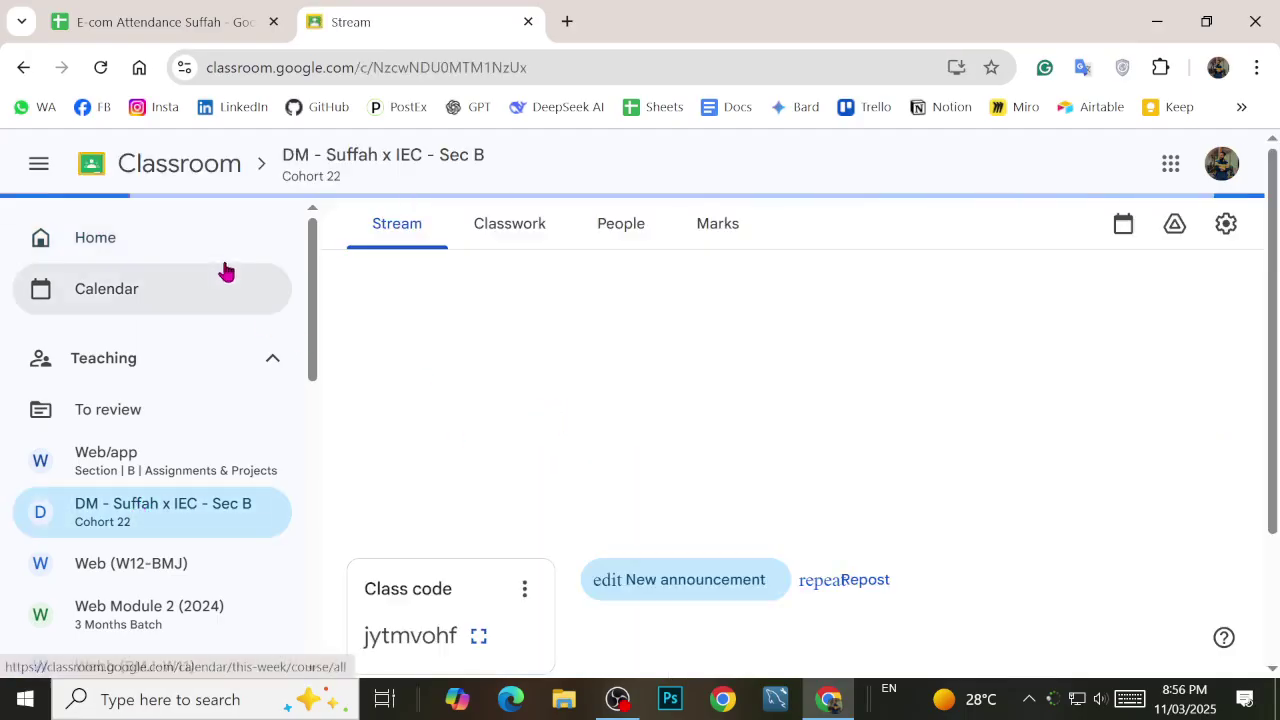
key(ctrl+minus)
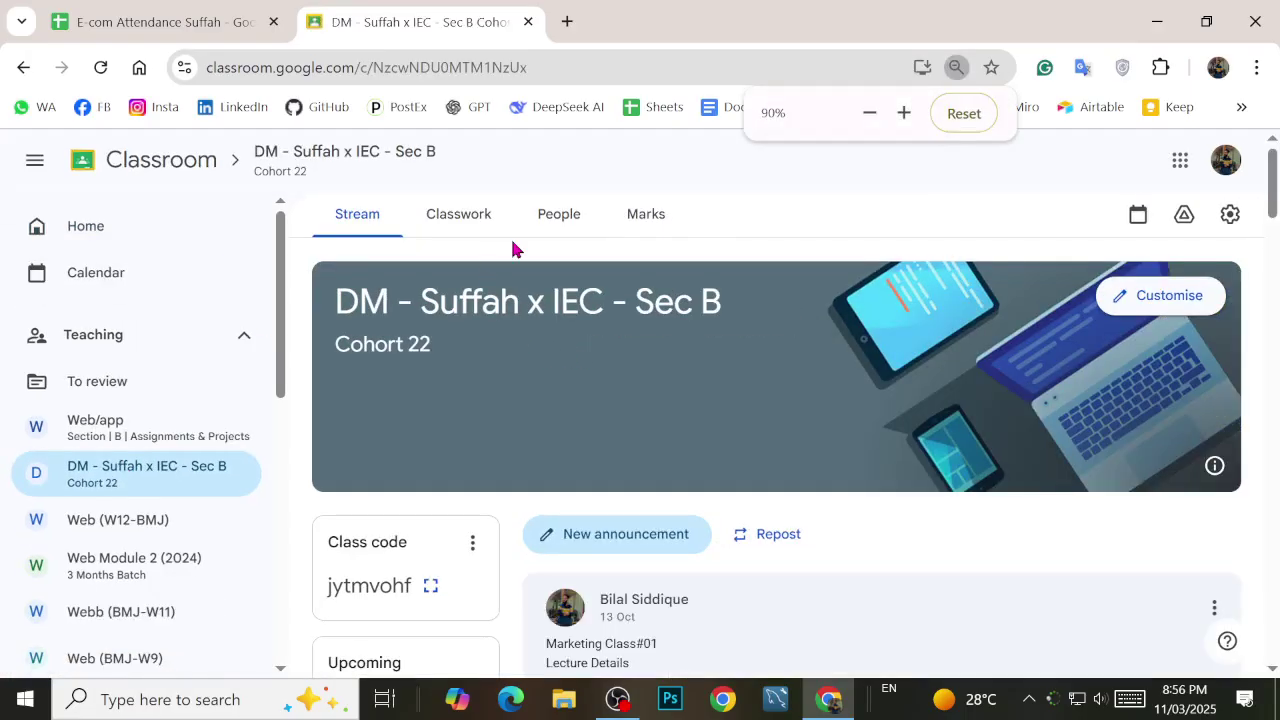
scroll(530, 270, down, 2)
scroll(574, 320, up, 2)
key(ctrl+minus)
scroll(589, 366, down, 8)
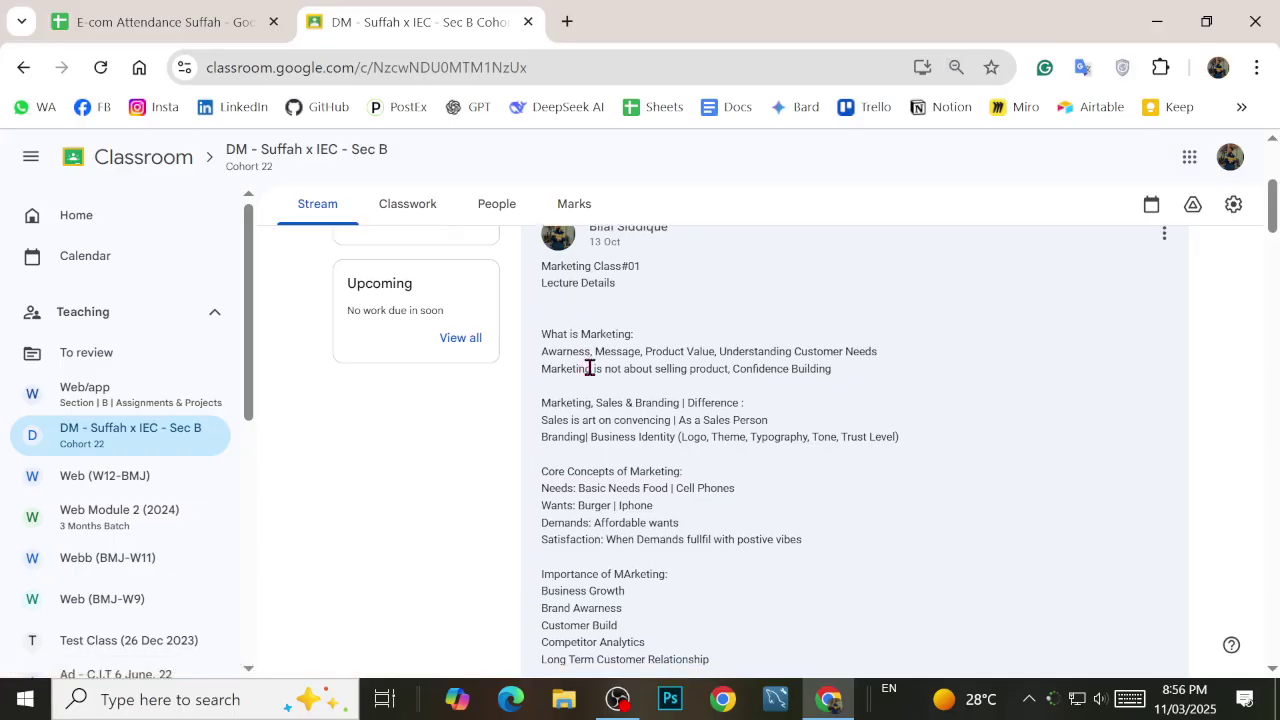
scroll(605, 395, down, 4)
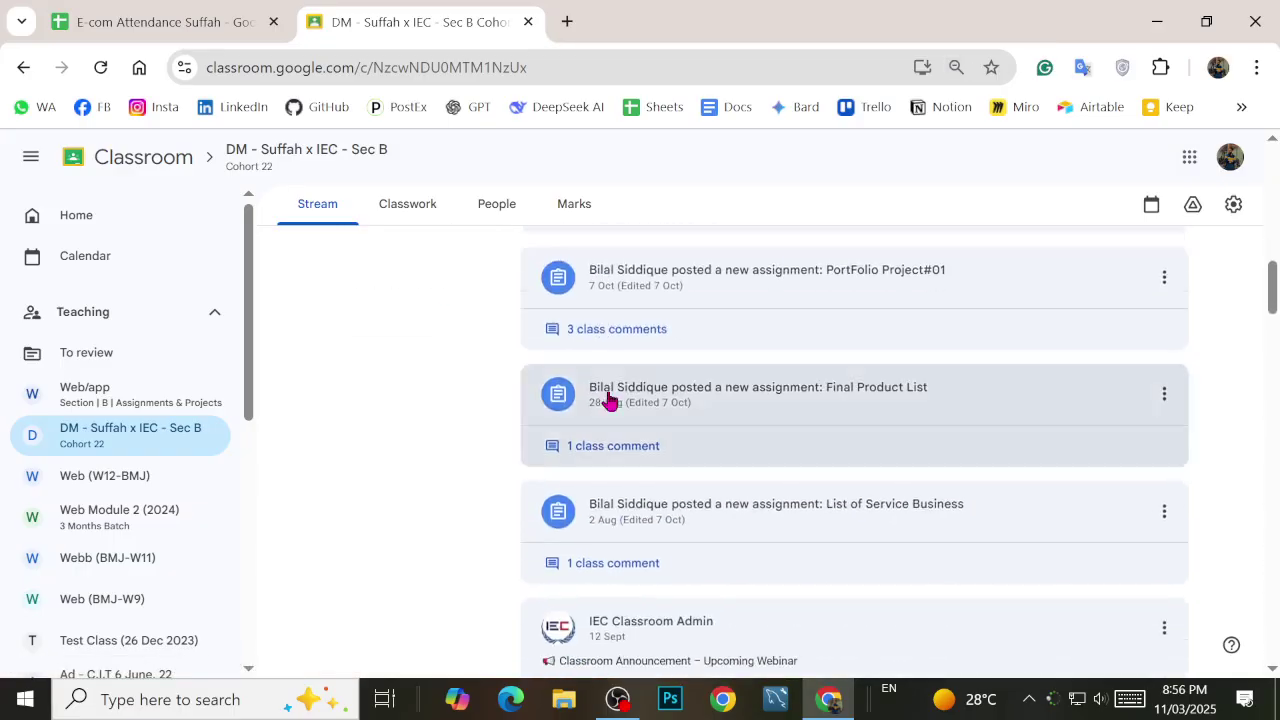
scroll(600, 400, up, 7)
click(388, 210)
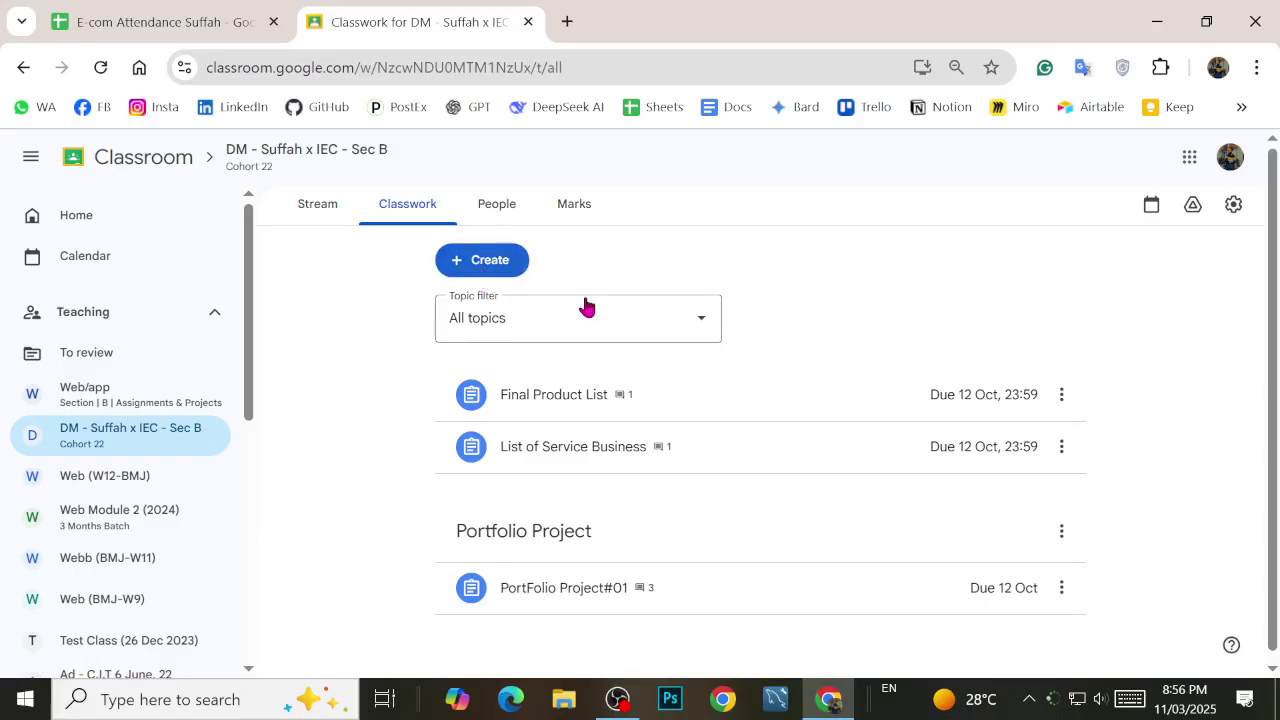
Step: Start a new assignment, type 'P' as its title, and close it as a draft
click(486, 262)
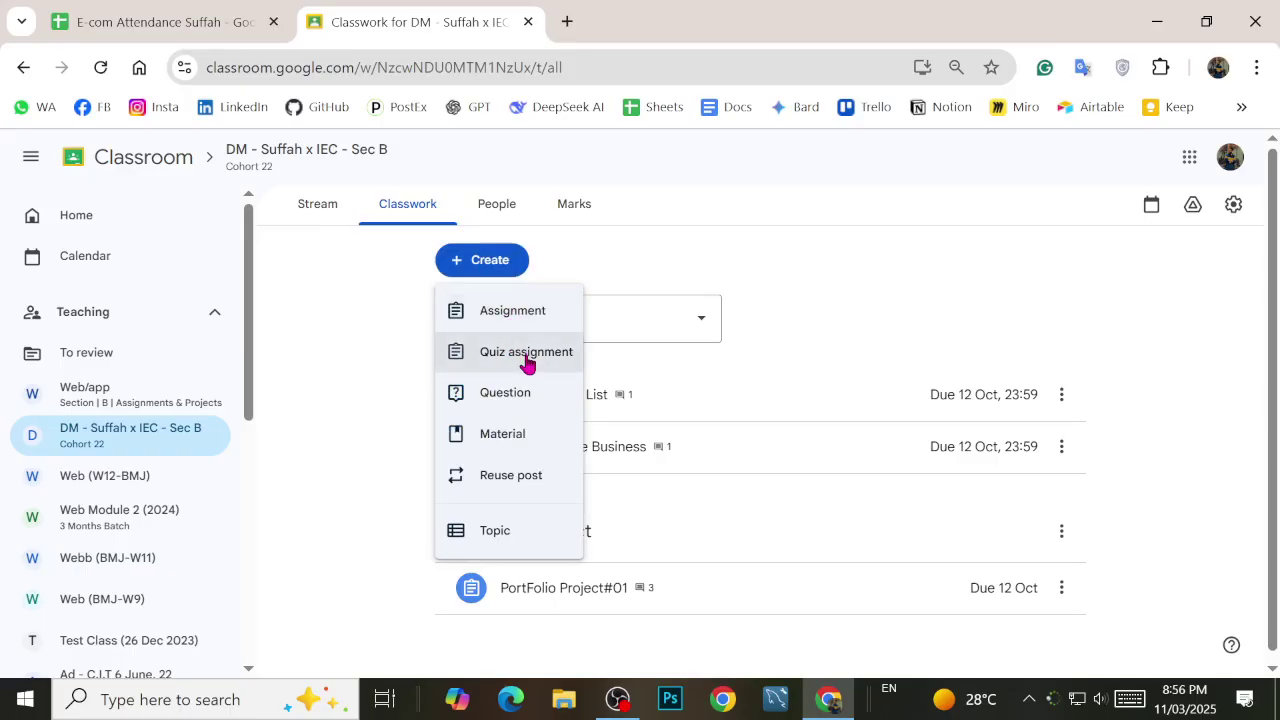
click(510, 312)
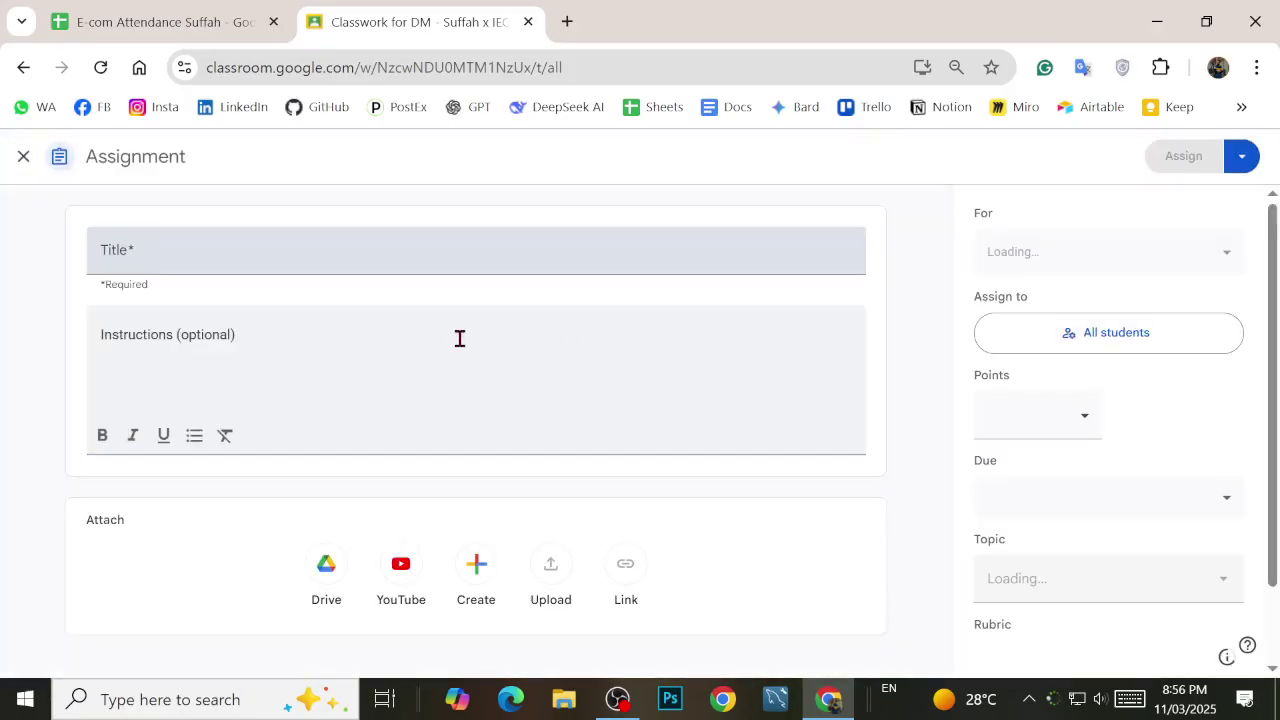
click(205, 260)
text(P)
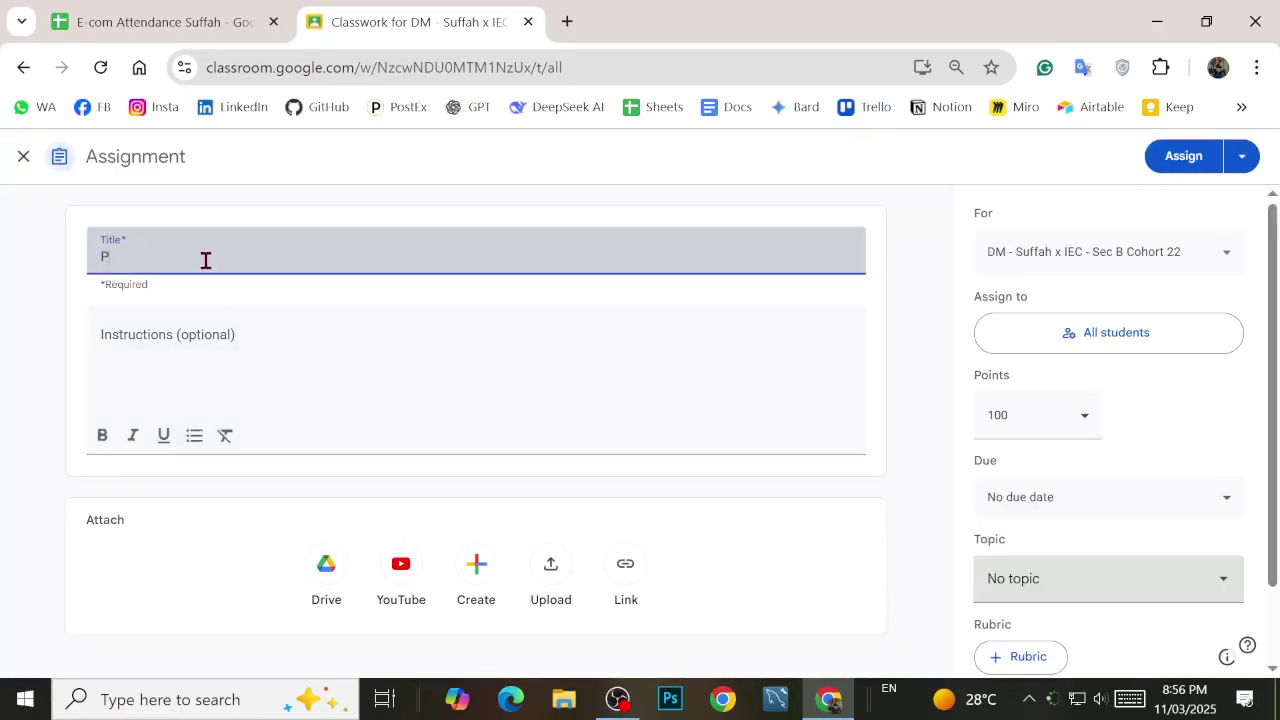
click(21, 158)
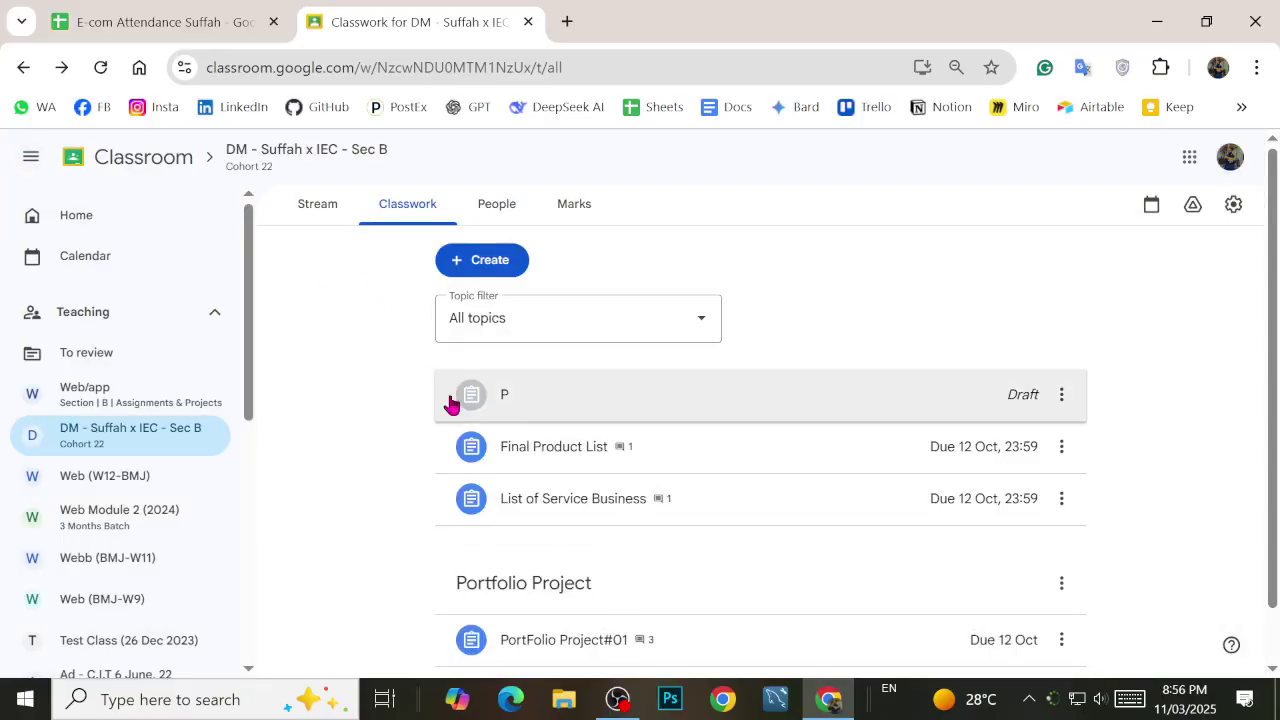
Step: Reopen the draft and complete its title as 'PortFolio Project#02'
scroll(523, 434, down, 1)
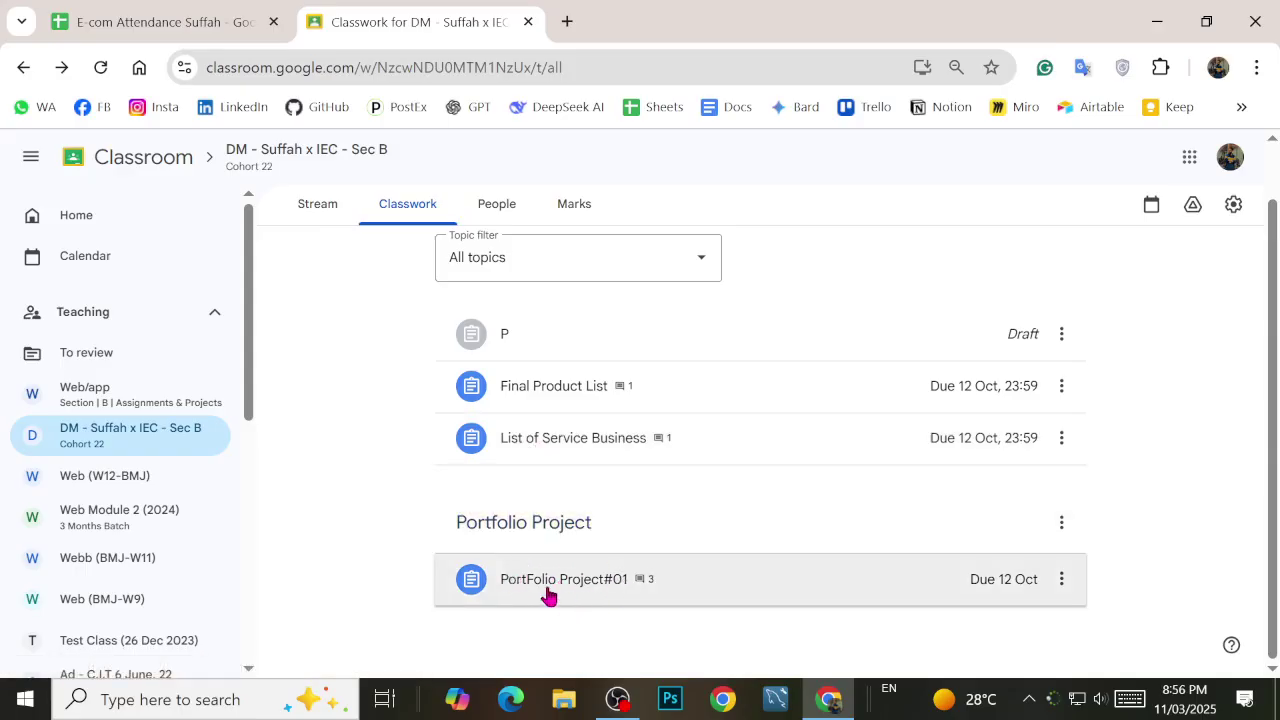
click(513, 337)
click(540, 341)
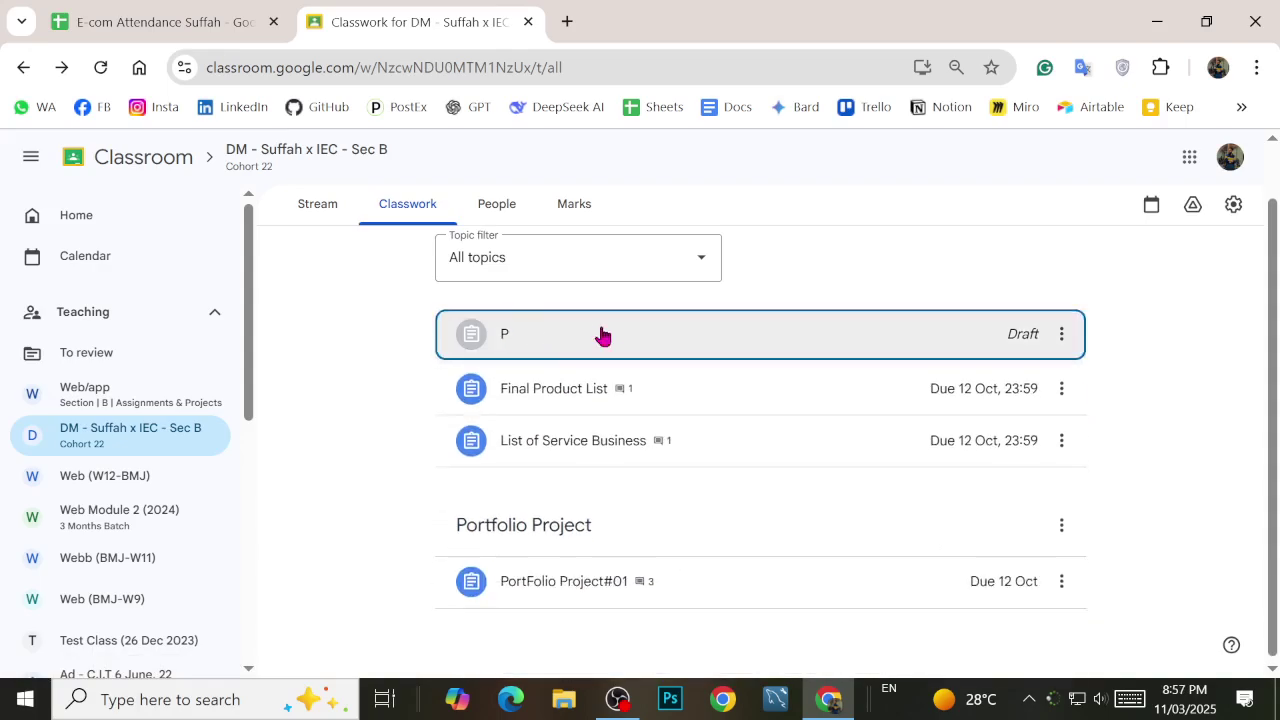
click(1061, 335)
click(1063, 380)
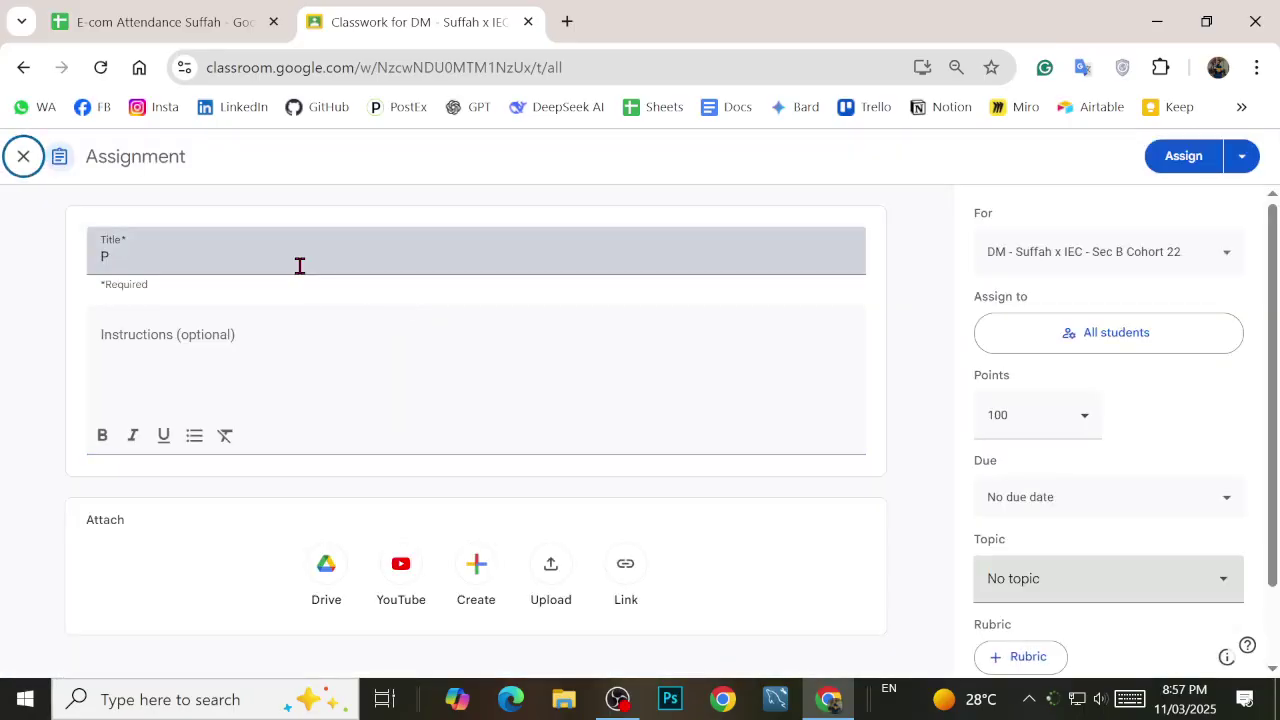
click(299, 265)
text(ort)
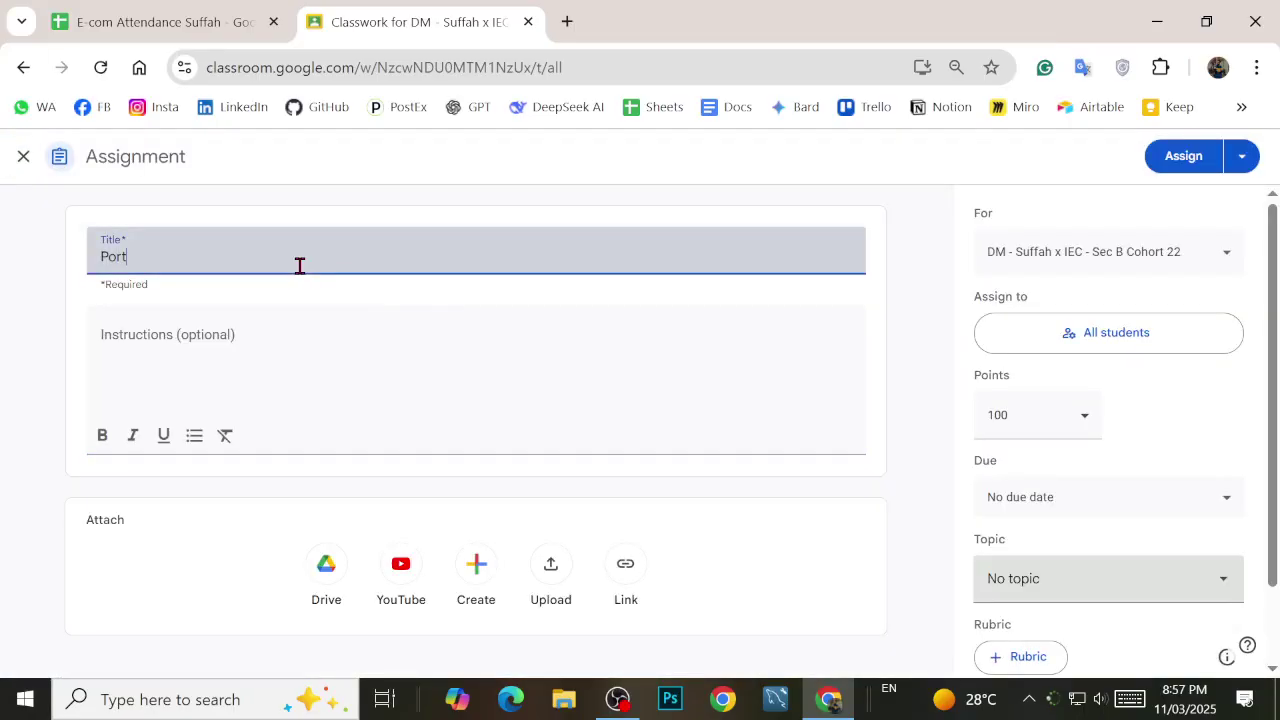
text(Folio Project#02)
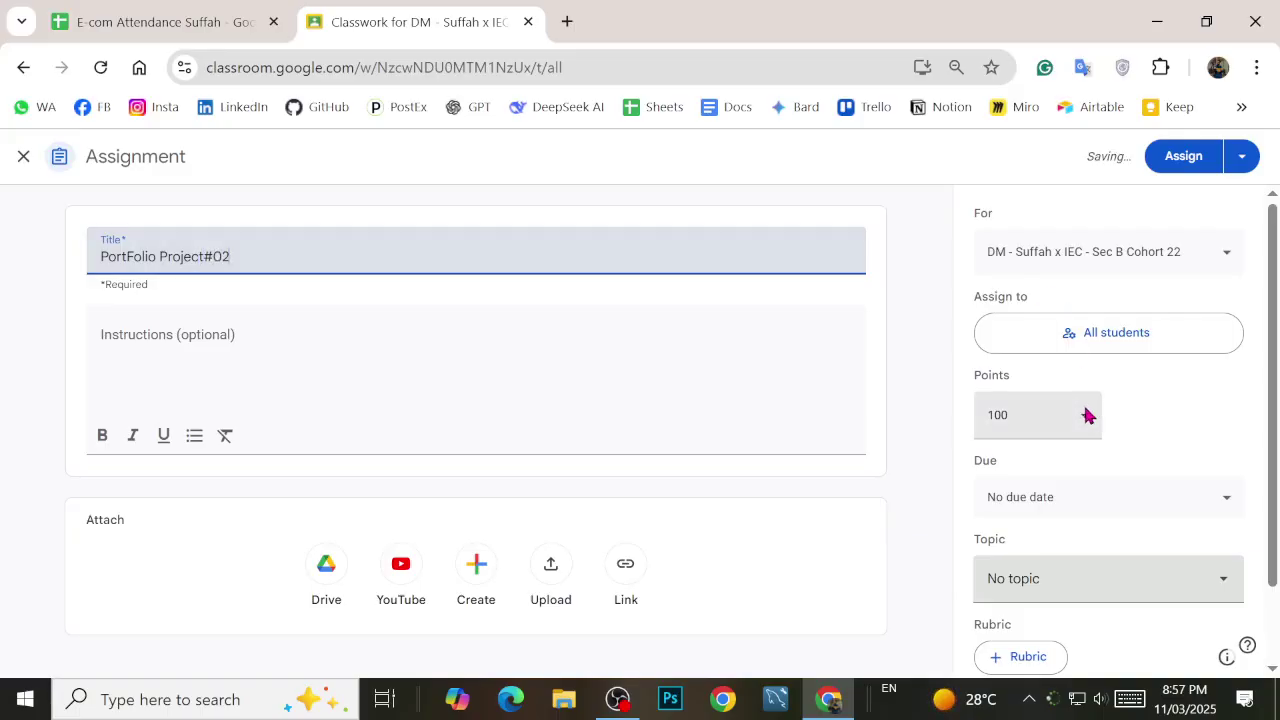
scroll(1088, 415, down, 1)
click(1140, 487)
Step: File the assignment under Portfolio Project and set it due Sun 30 Nov 2025 at 23:59
click(1065, 435)
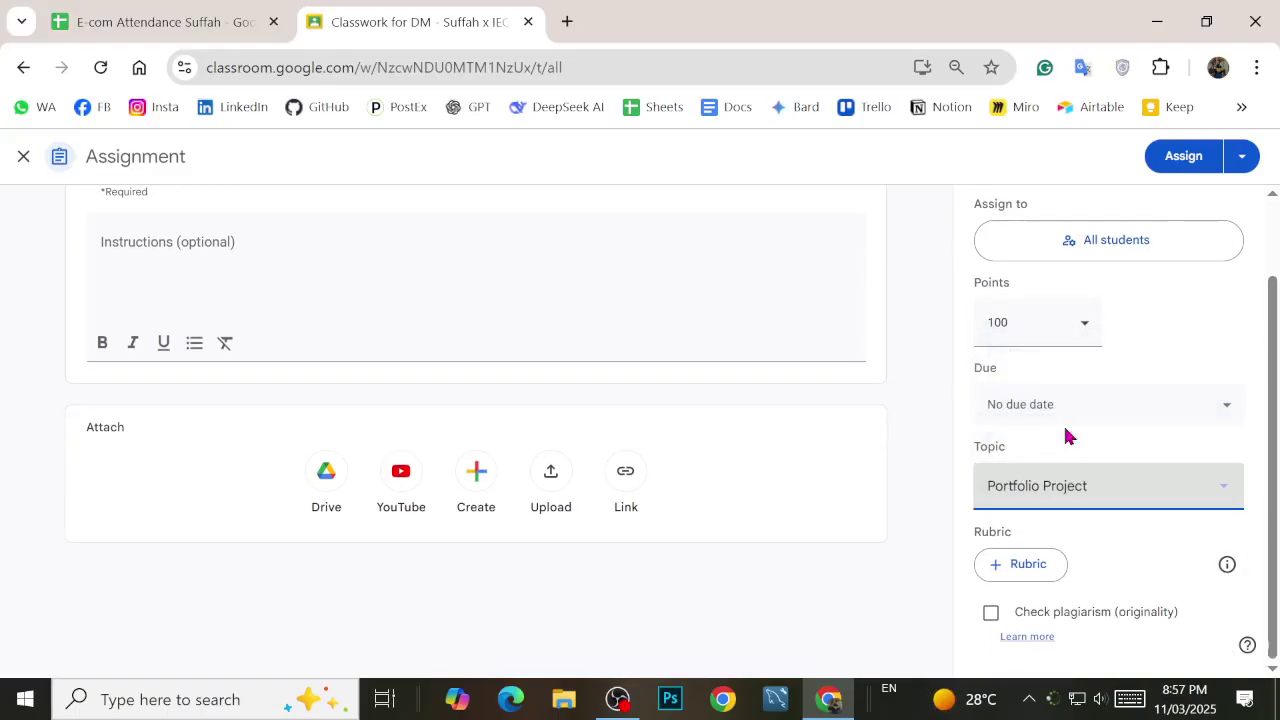
scroll(1063, 423, up, 1)
click(1080, 515)
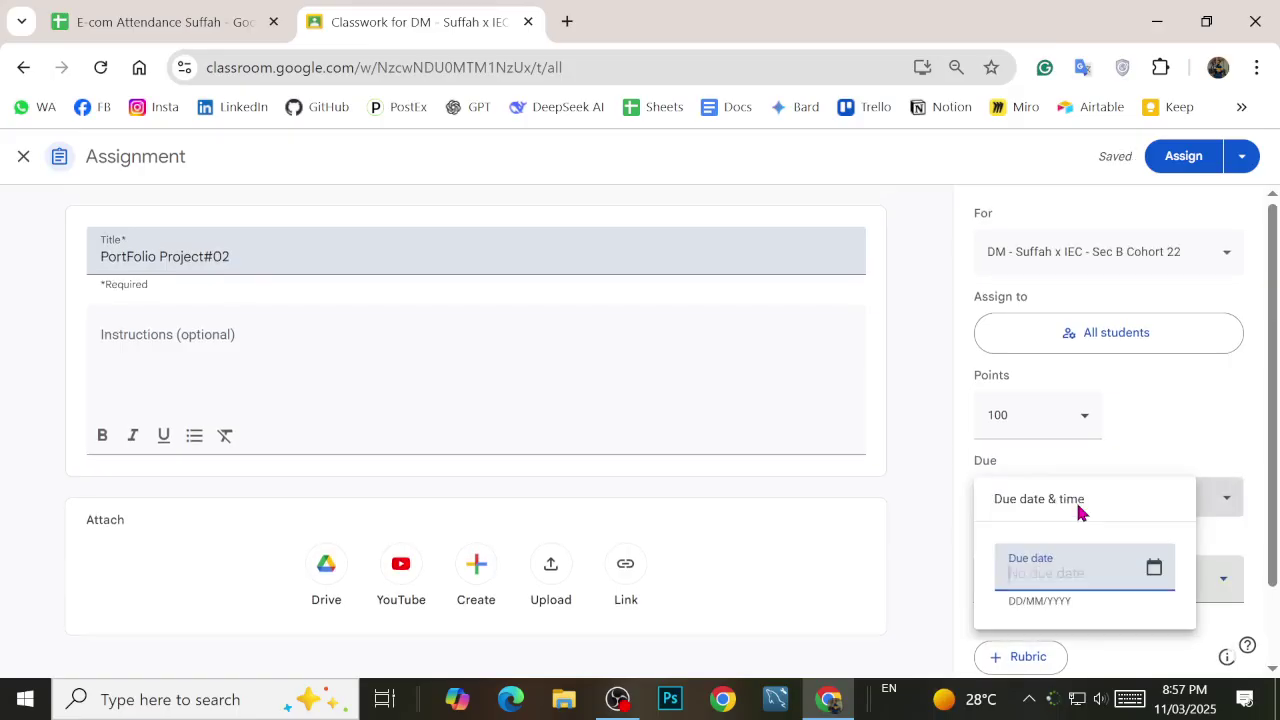
click(1155, 568)
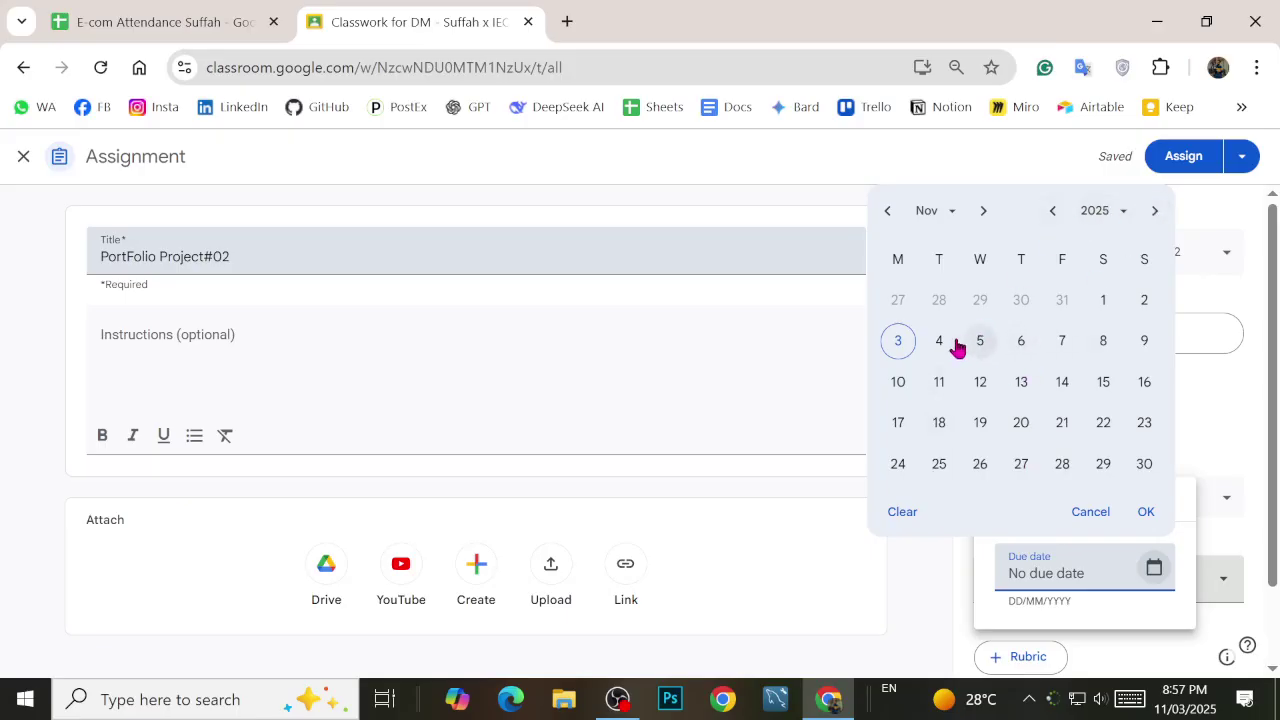
click(1146, 464)
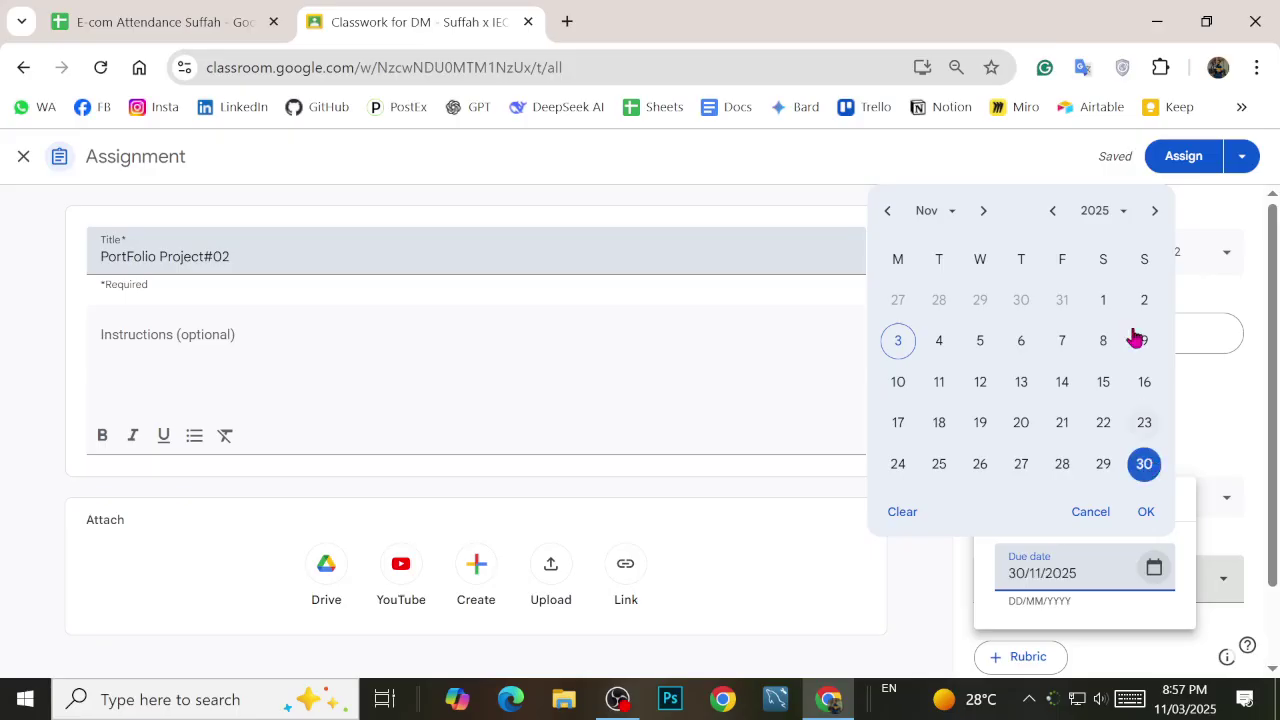
click(1146, 512)
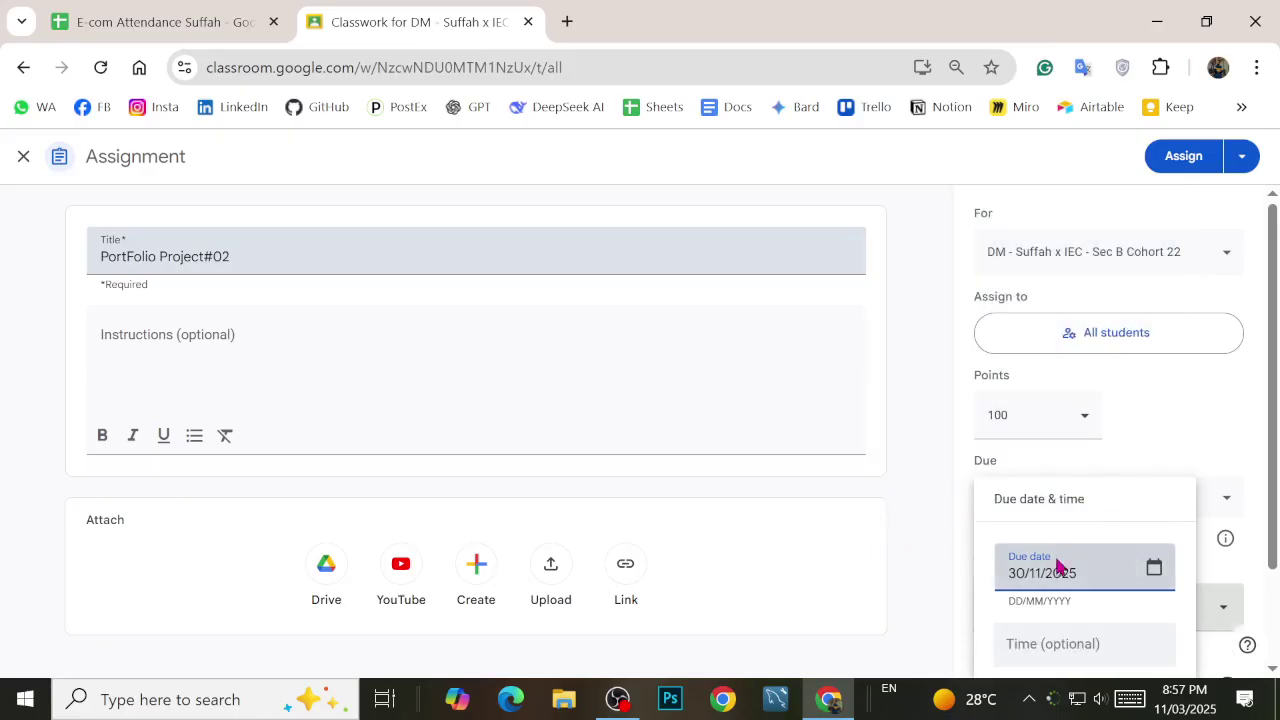
click(1060, 645)
click(917, 535)
Step: Turn on closing submissions after the due date
scroll(954, 451, down, 1)
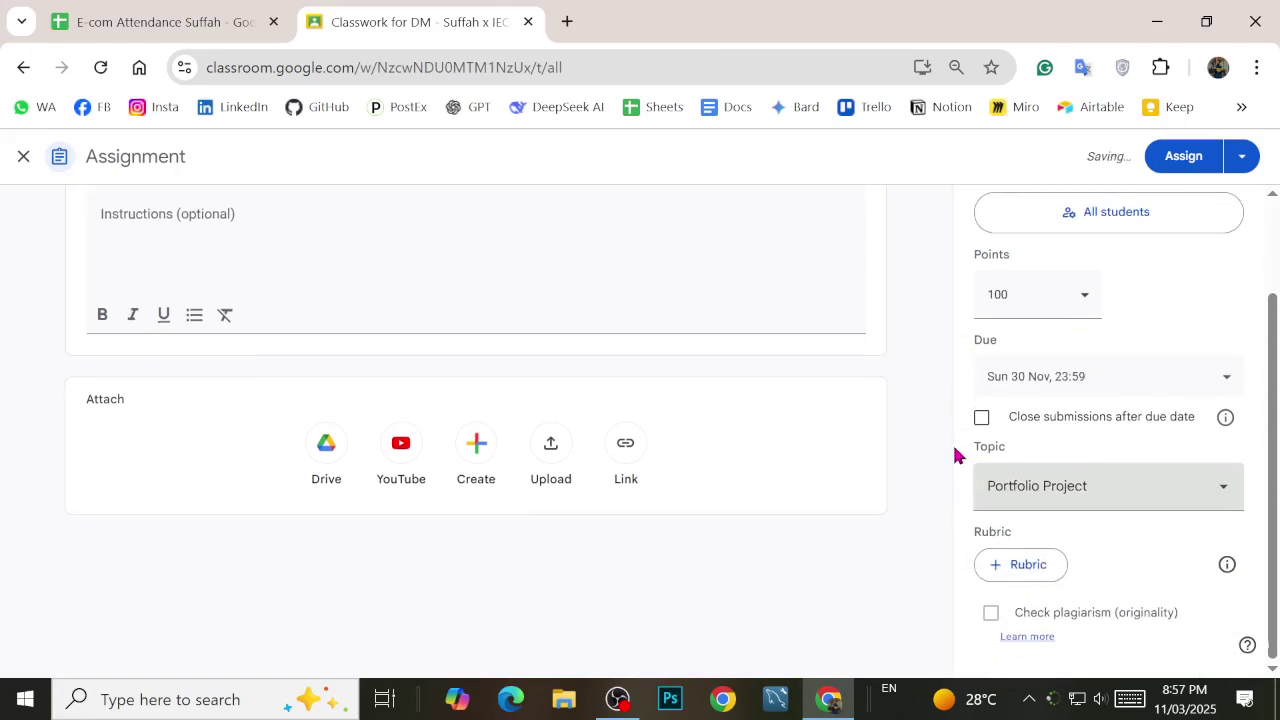
click(982, 419)
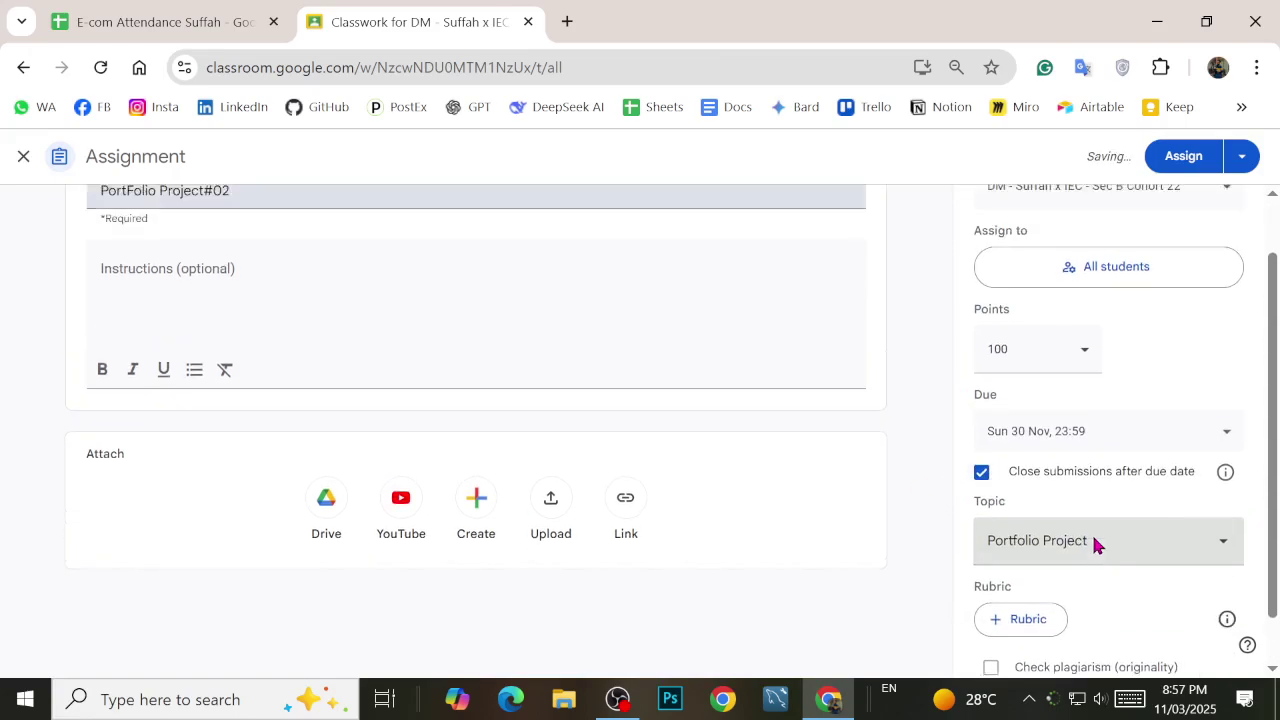
scroll(1095, 545, up, 1)
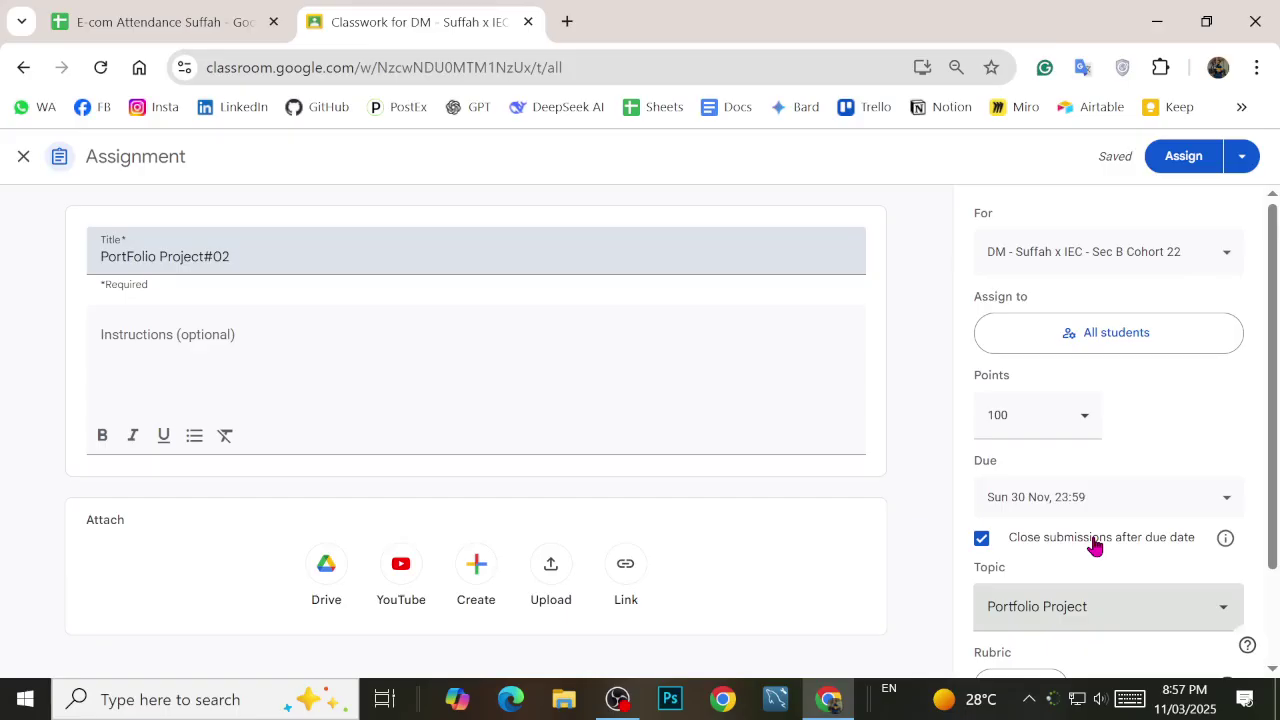
scroll(1095, 545, down, 1)
scroll(1000, 450, up, 2)
click(337, 353)
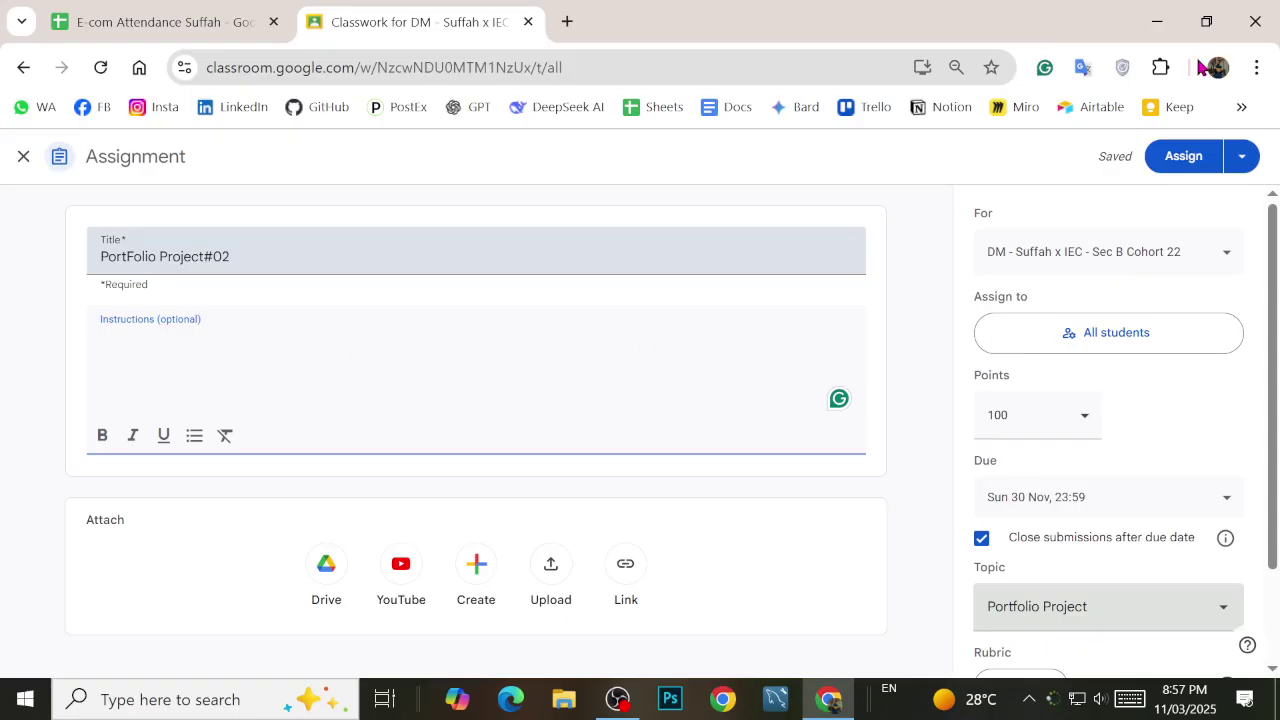
Step: Write the intro line asking students to share screenshots verifying Portfolio Project #02, then start item 1
text(Share)
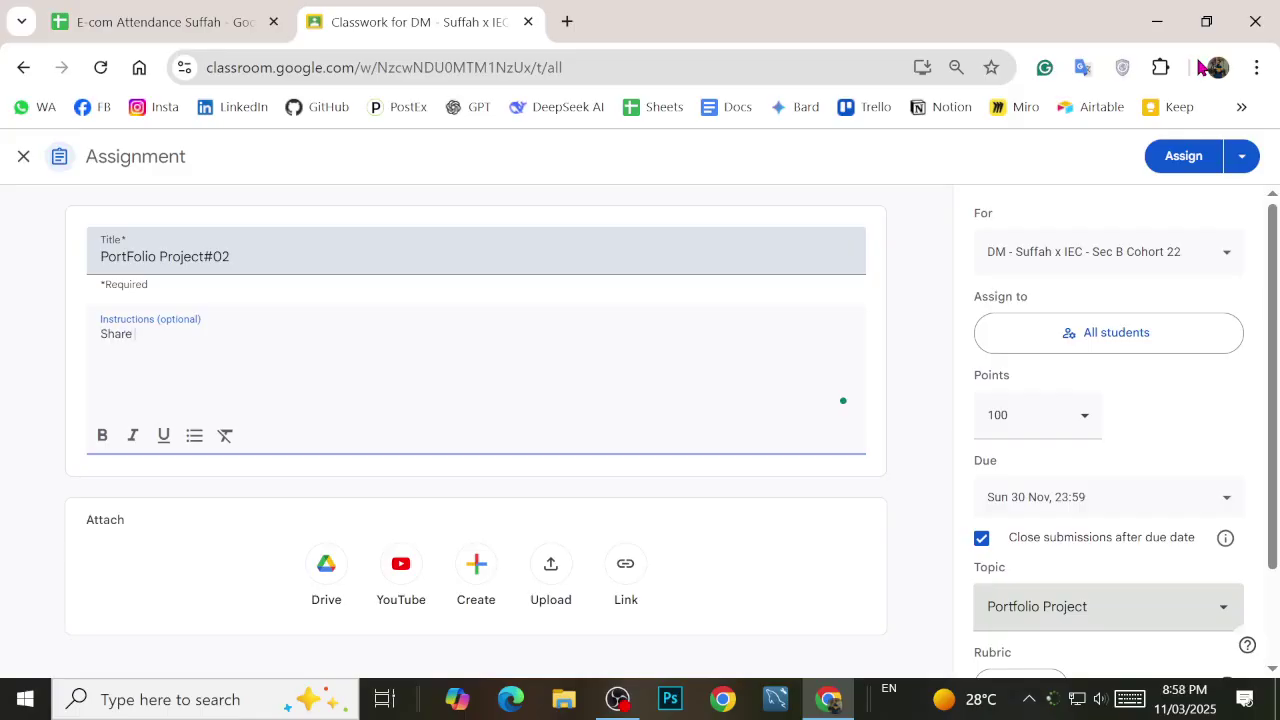
text( The Following Screen Shoots to Veify S)
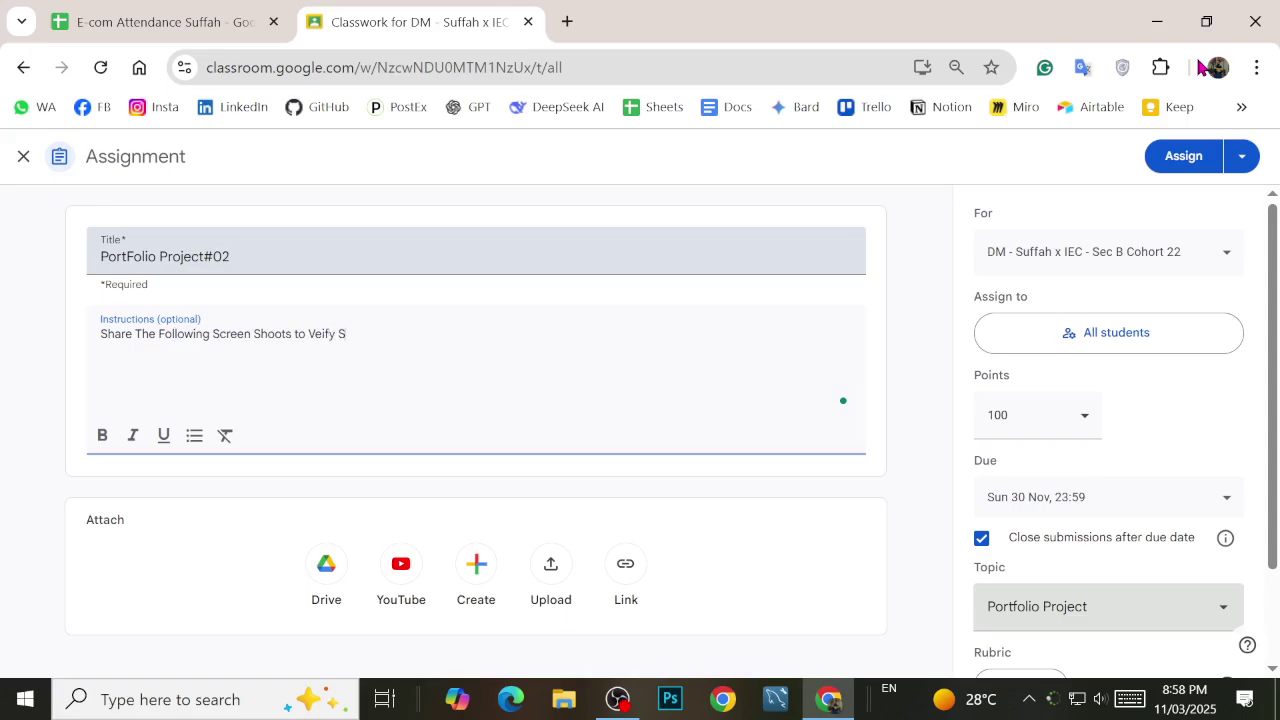
key(BackSpace)
text(Your Por)
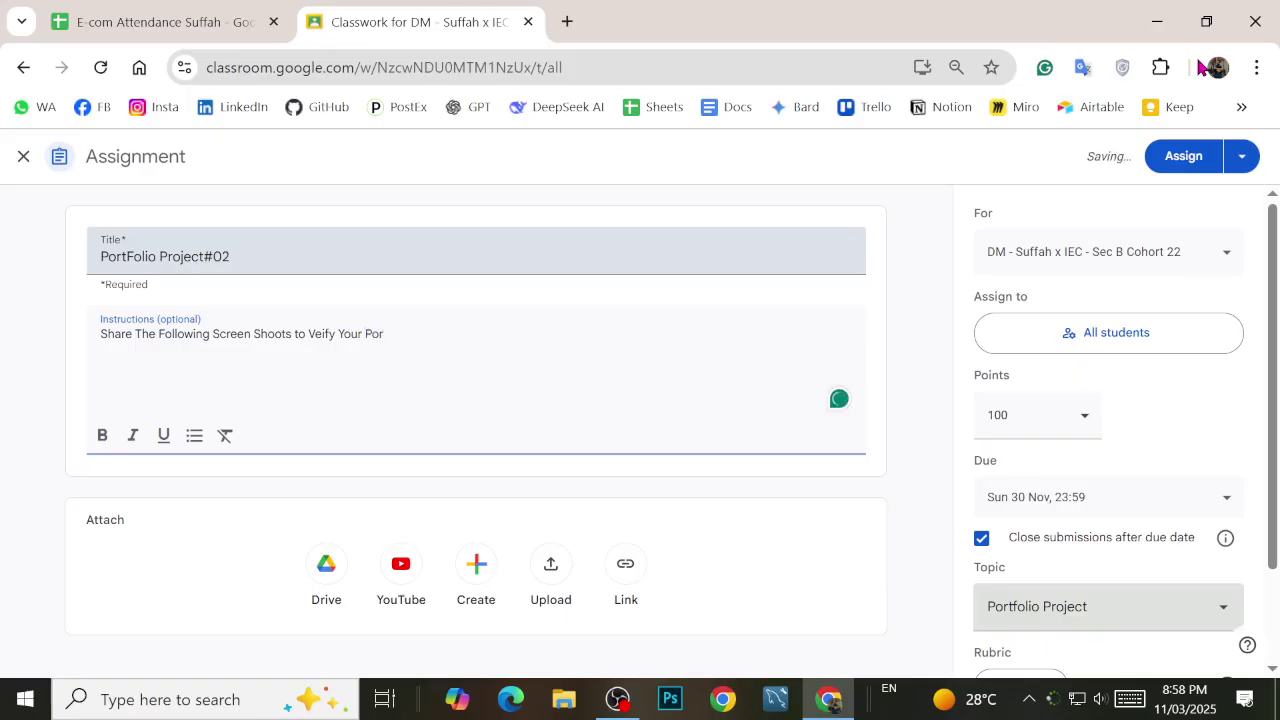
text(folio Pro)
key(BackSpace)
key(BackSpace)
text(ro)
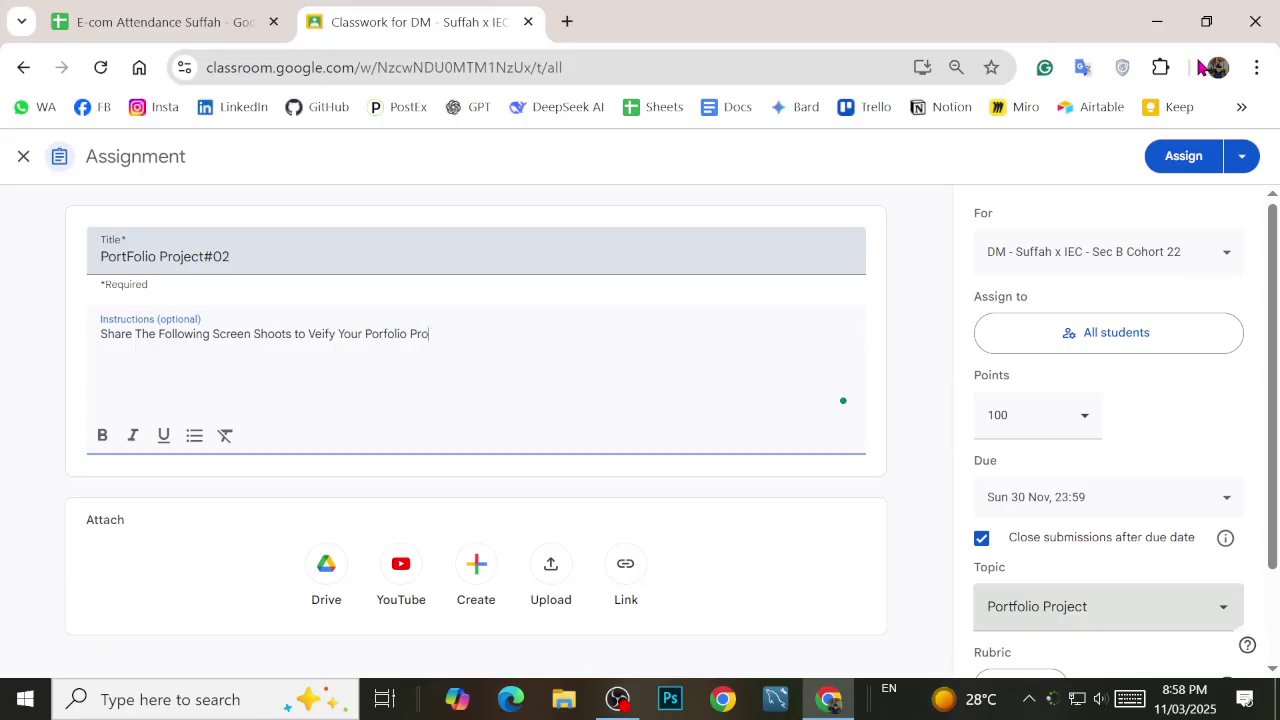
text(ject #02)
key(Return)
key(Return)
text(1.)
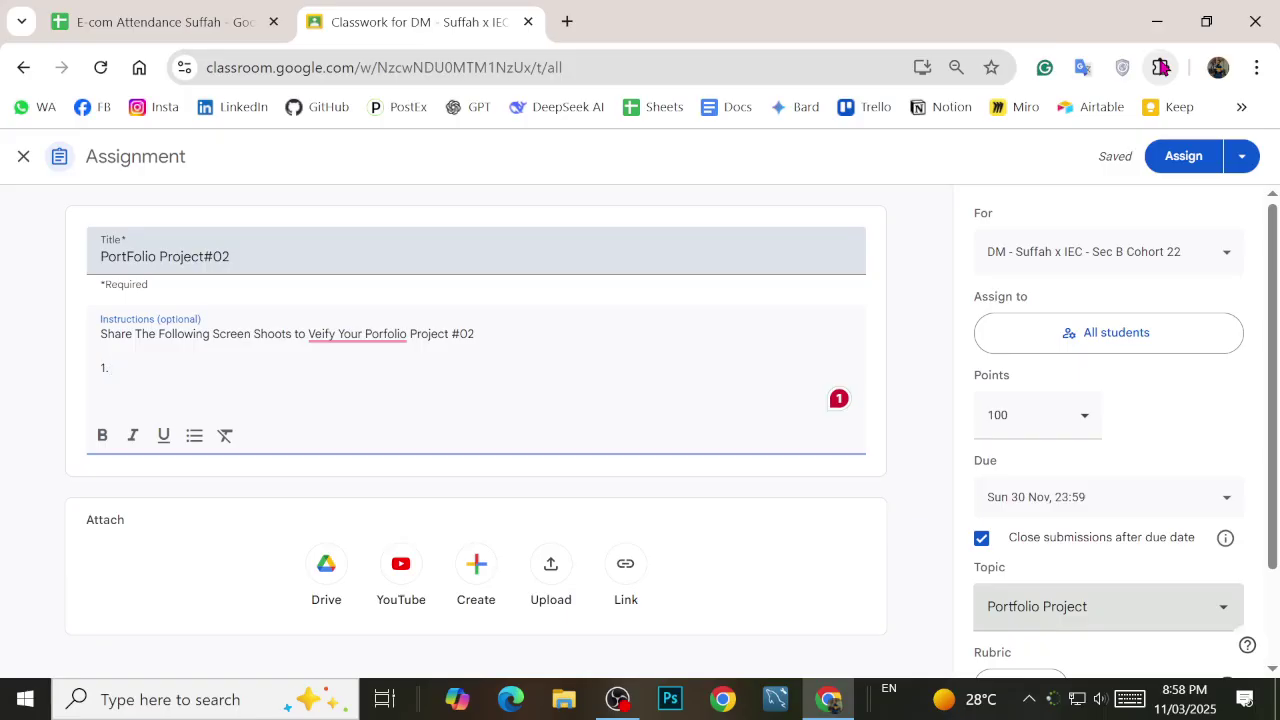
Step: Enter item 1 'Business Name' and item 2 'Facebook & Insta Profile Screen Shoot'
text(Busine)
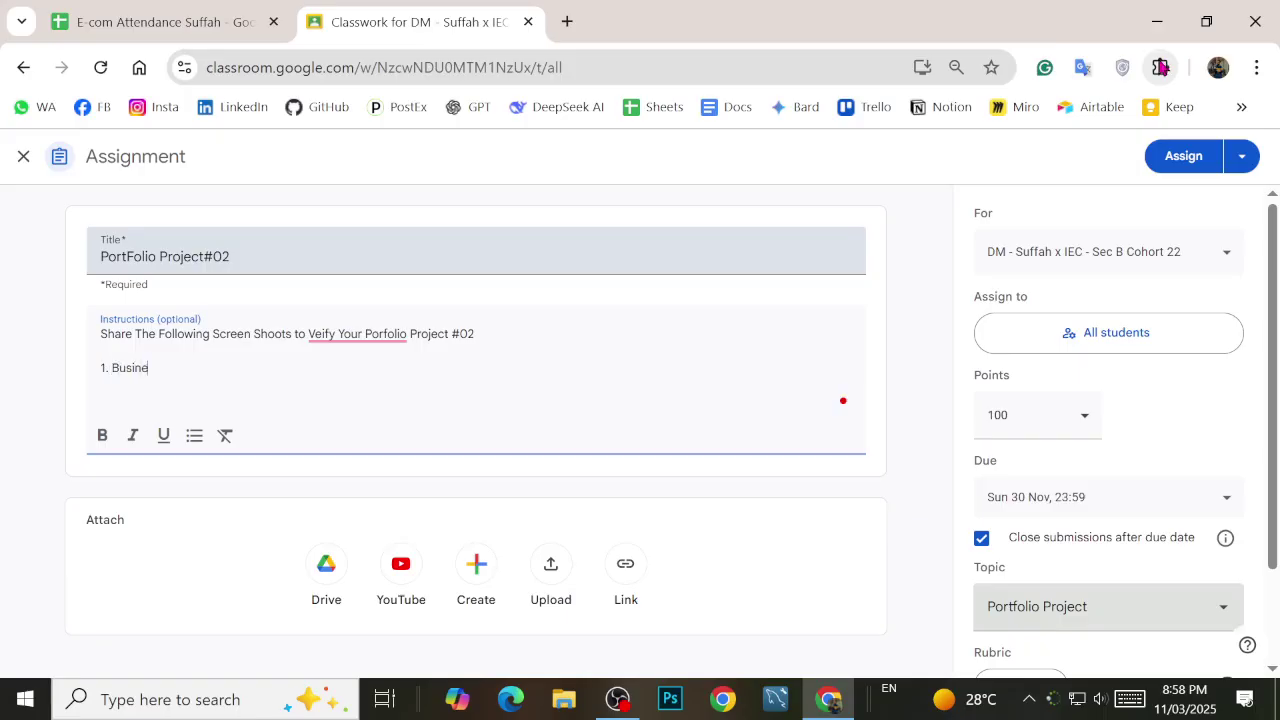
text(ss Name)
key(Return)
text(2. )
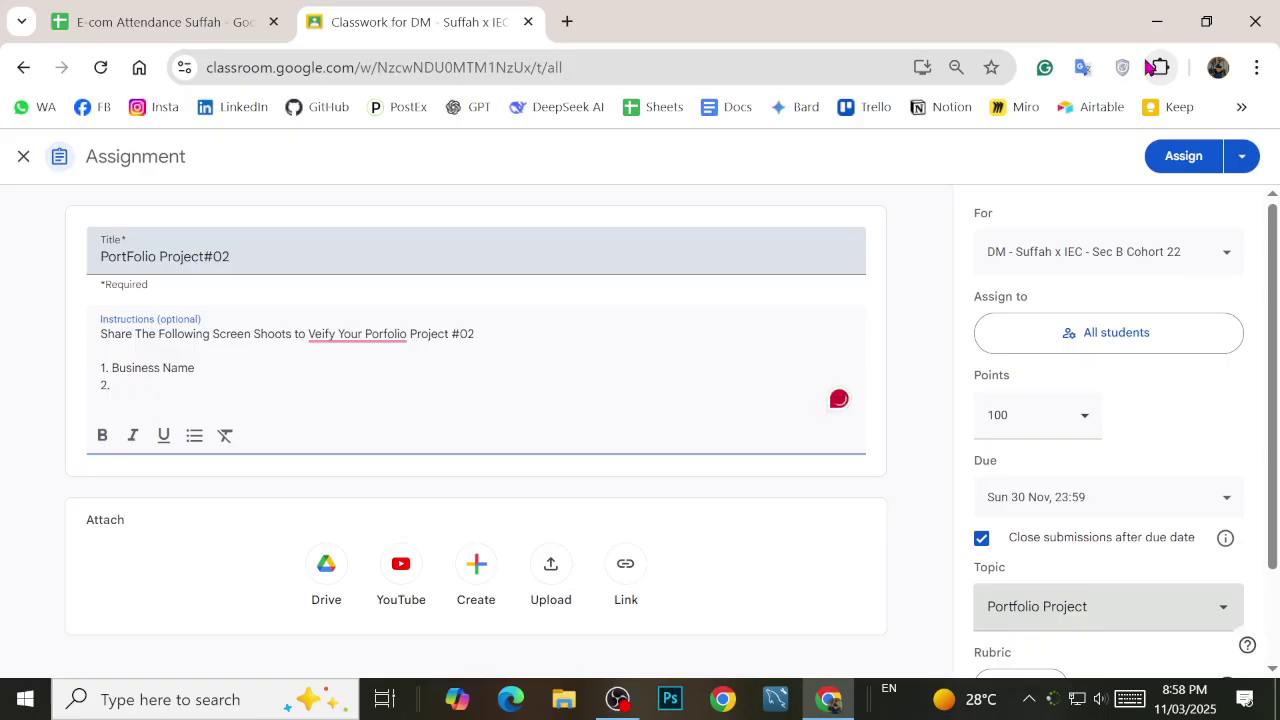
text(Facebook & Insta)
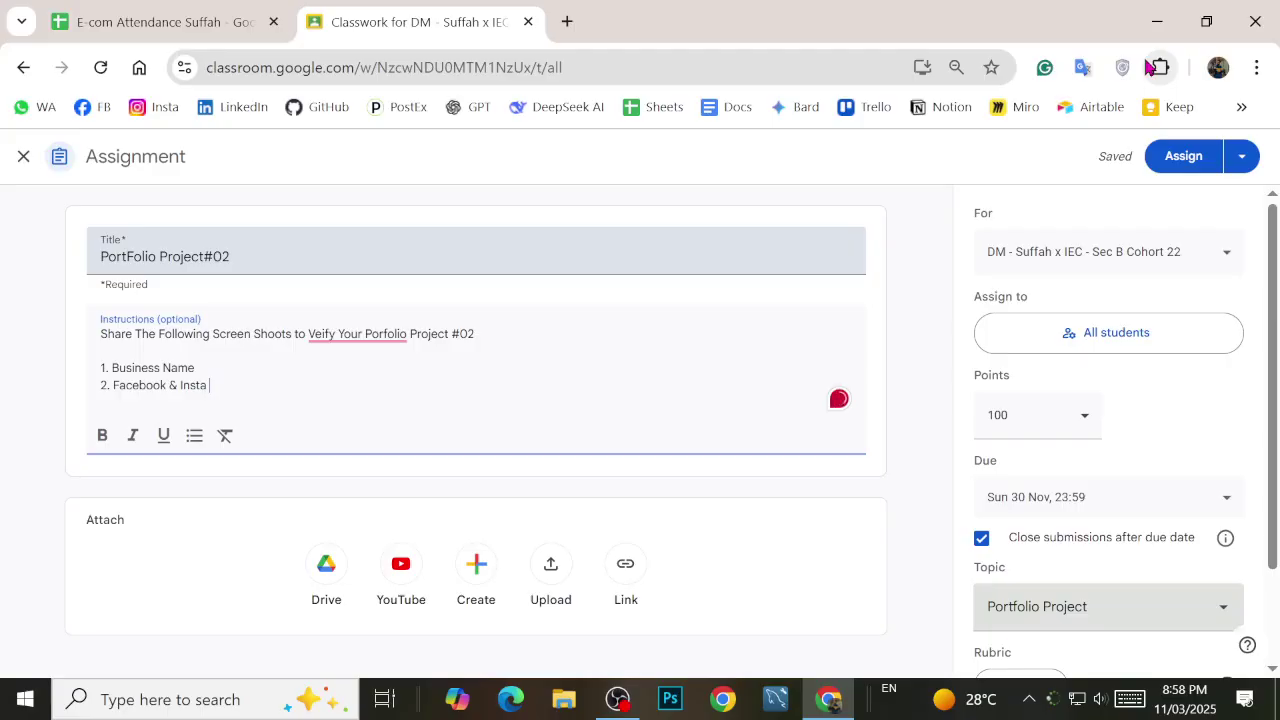
text( Projec)
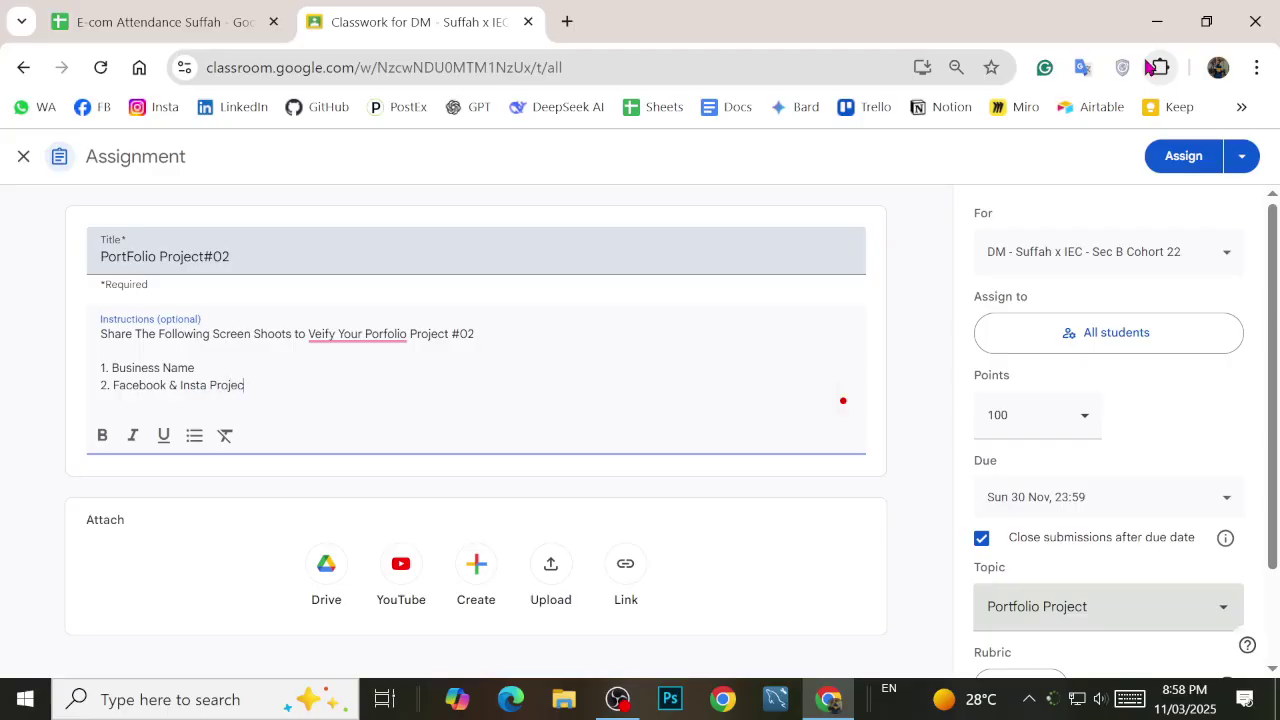
text(file)
text( Screen Shoot)
text(3.)
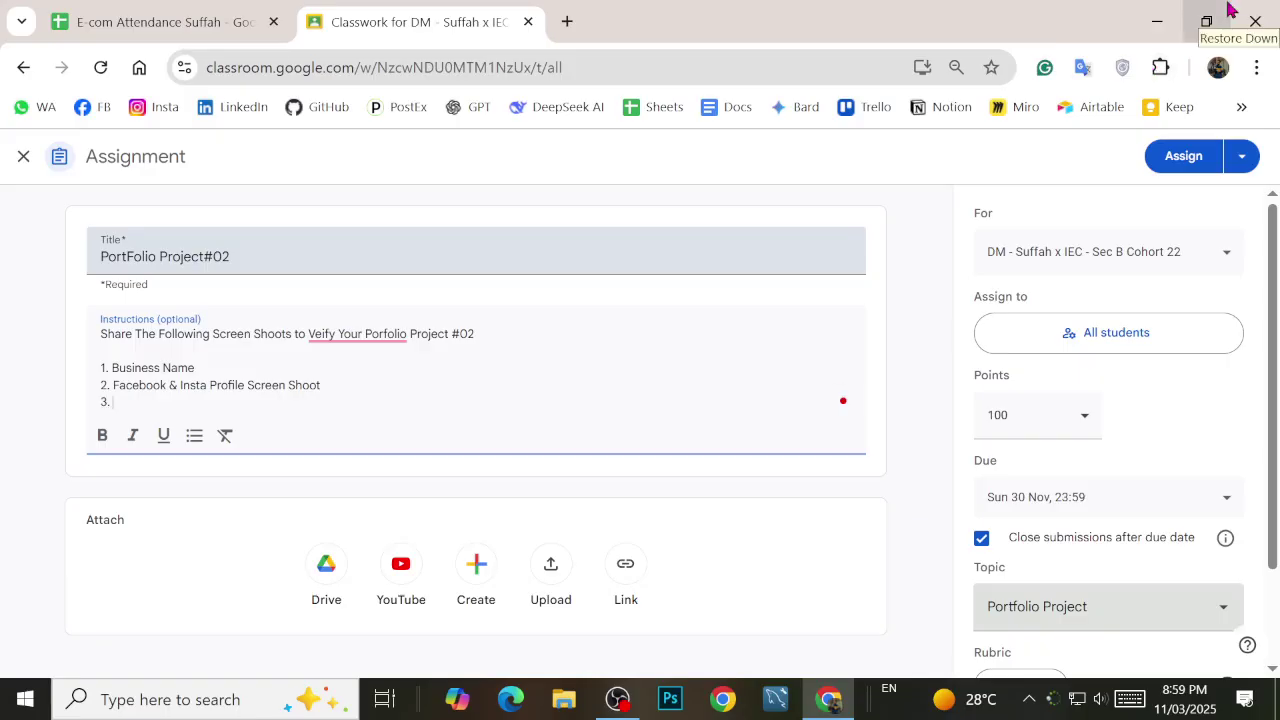
text( Ad)
Step: Write item 3 'Ad Creative ScreenShoot (With Minimum 3000 Spending With 10 to 15 CPC)' and begin item 4
key(BackSpace)
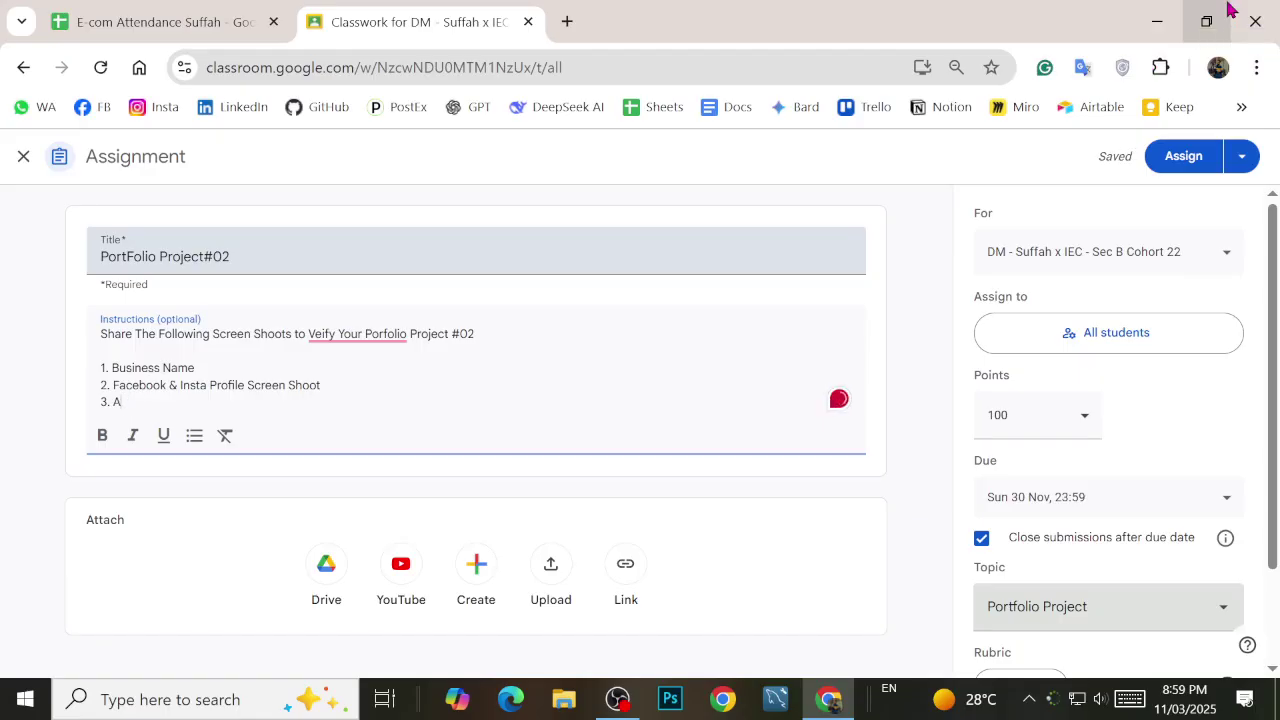
key(BackSpace)
text(Ad Creatuve Sc)
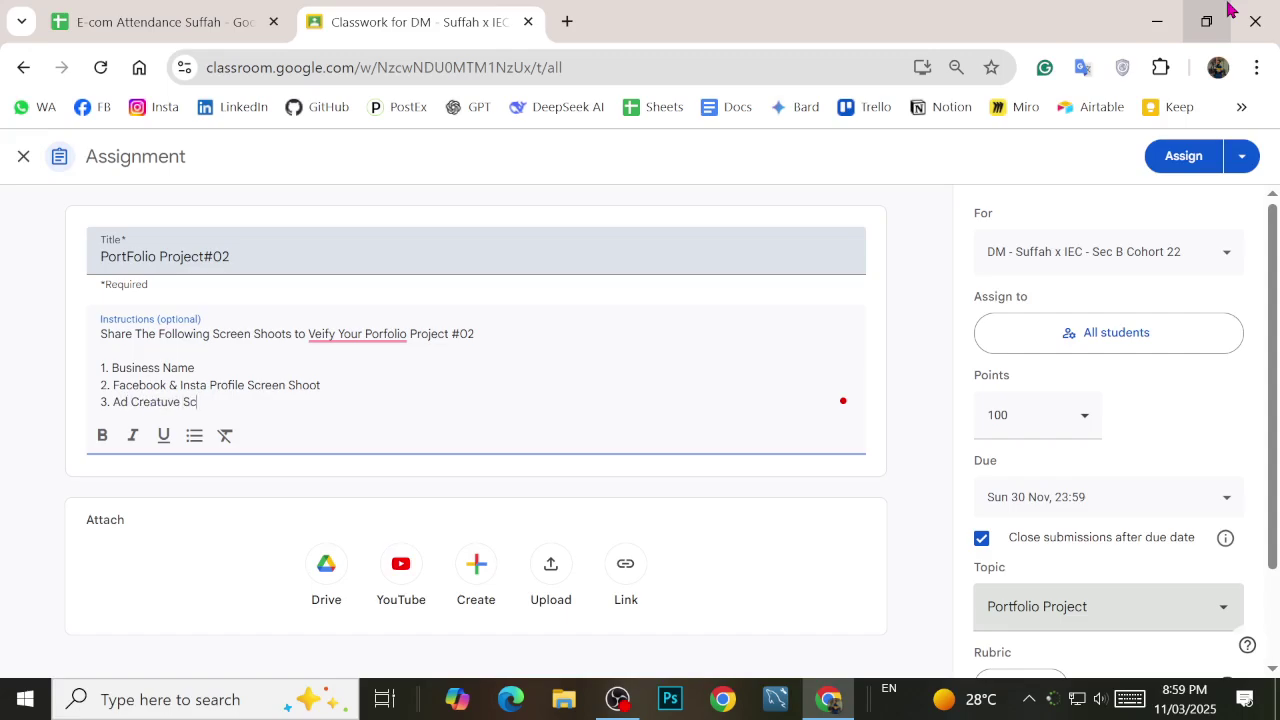
text(reen)
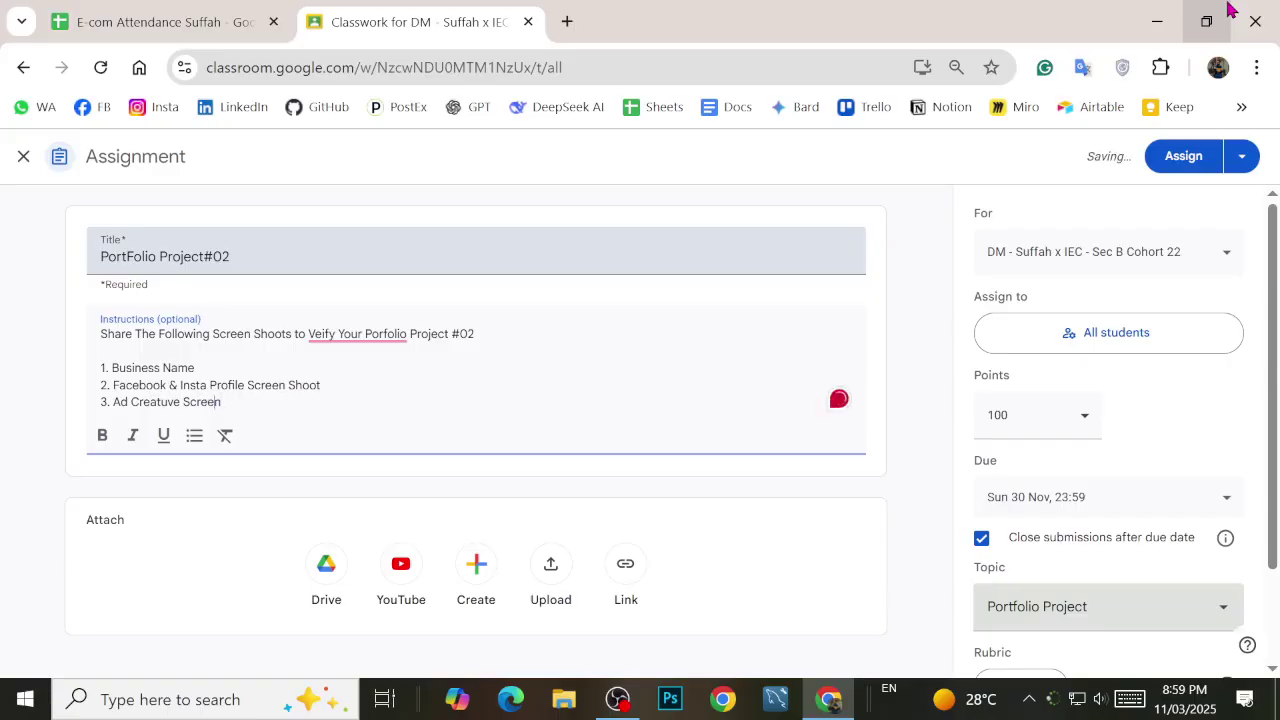
key(BackSpace)
text(i)
text(SHoot)
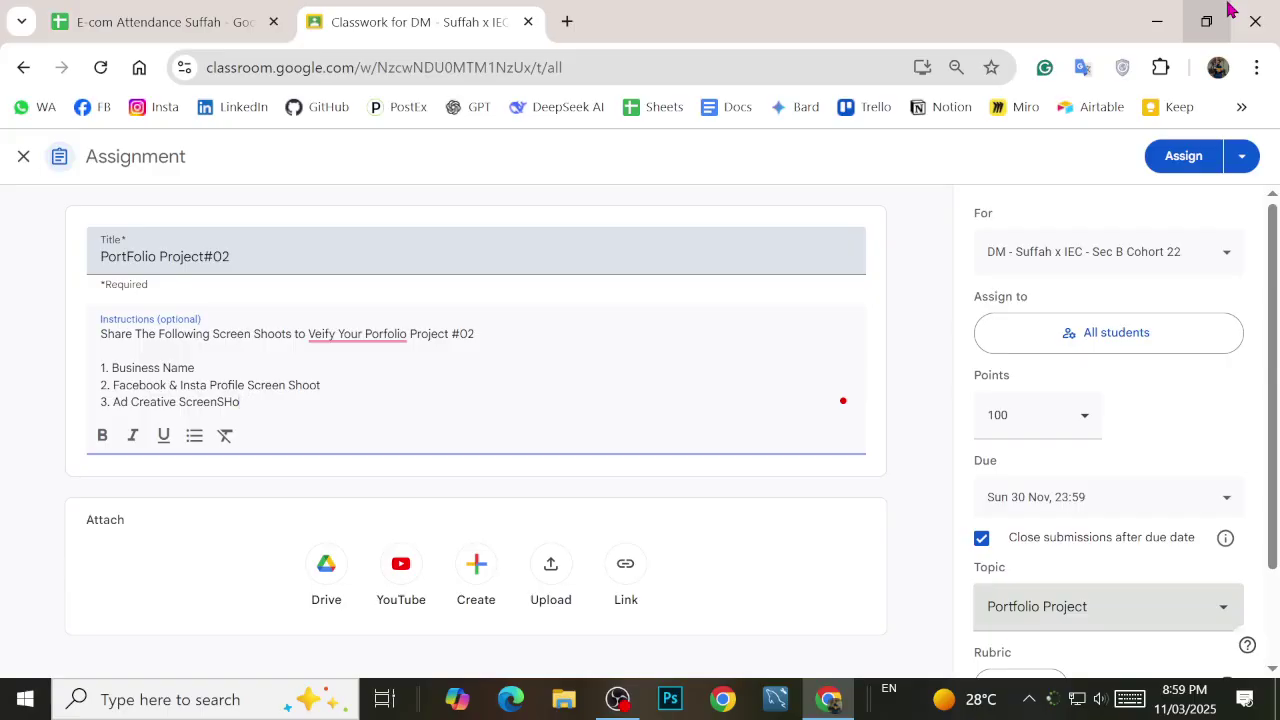
key(BackSpace)
key(BackSpace)
text(hoot (With Minimum 300)
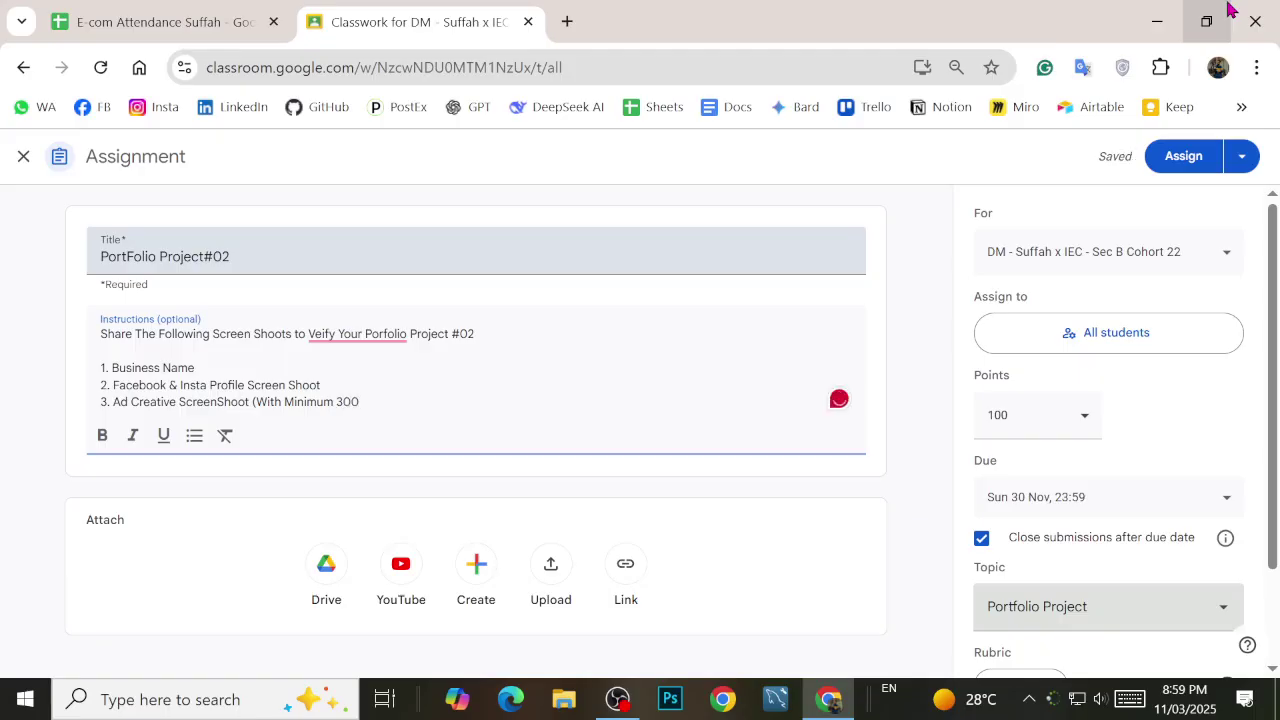
text(0 SPen)
key(BackSpace)
key(BackSpace)
key(BackSpace)
text(pending)
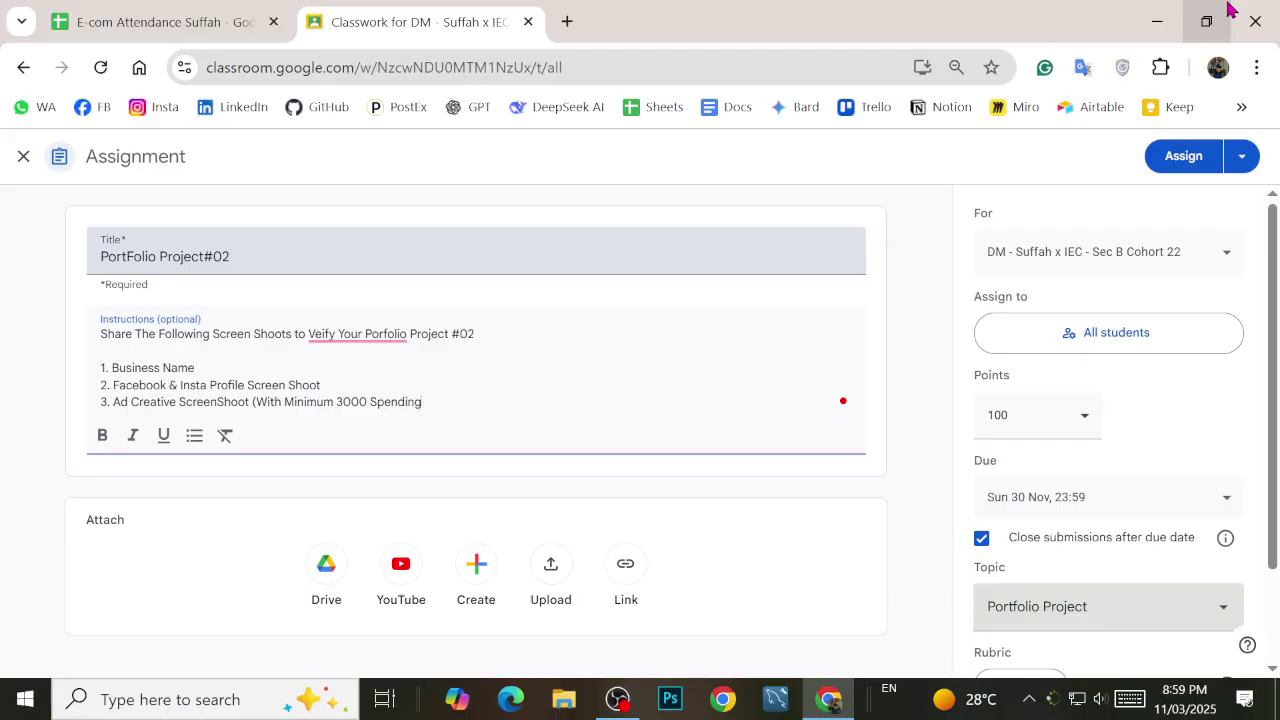
text( With 10 to 15)
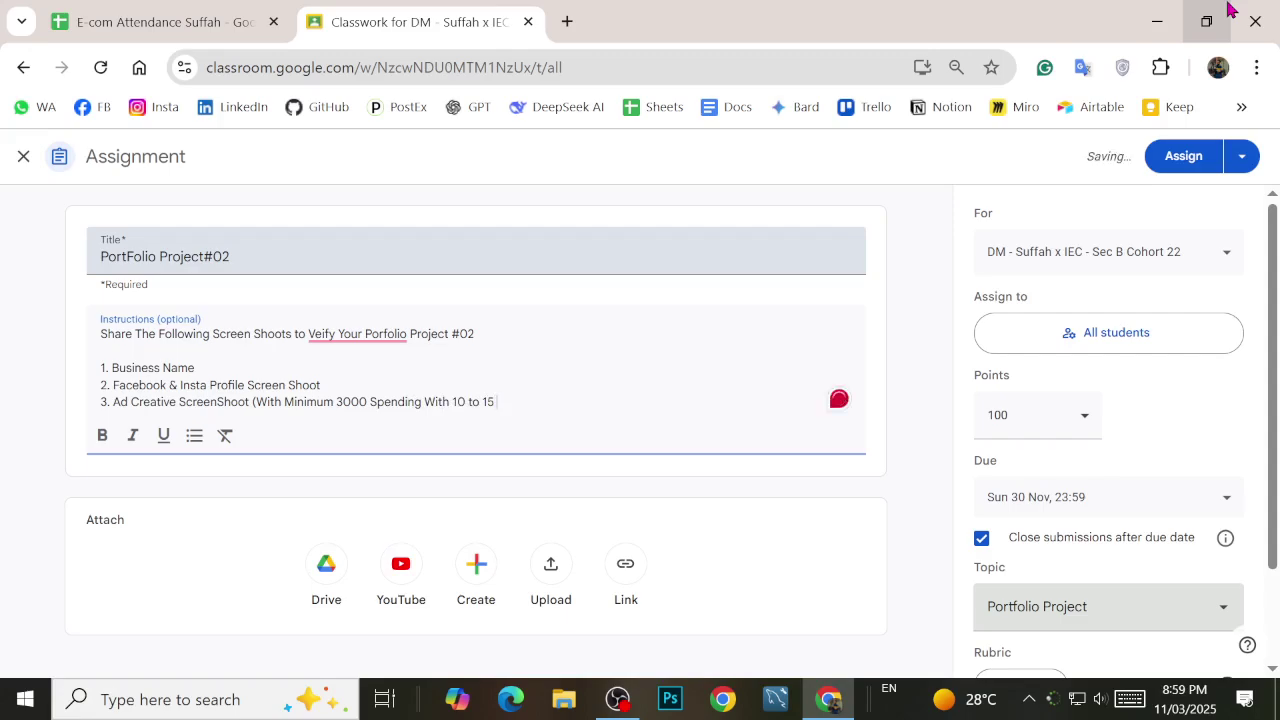
text( CPC)
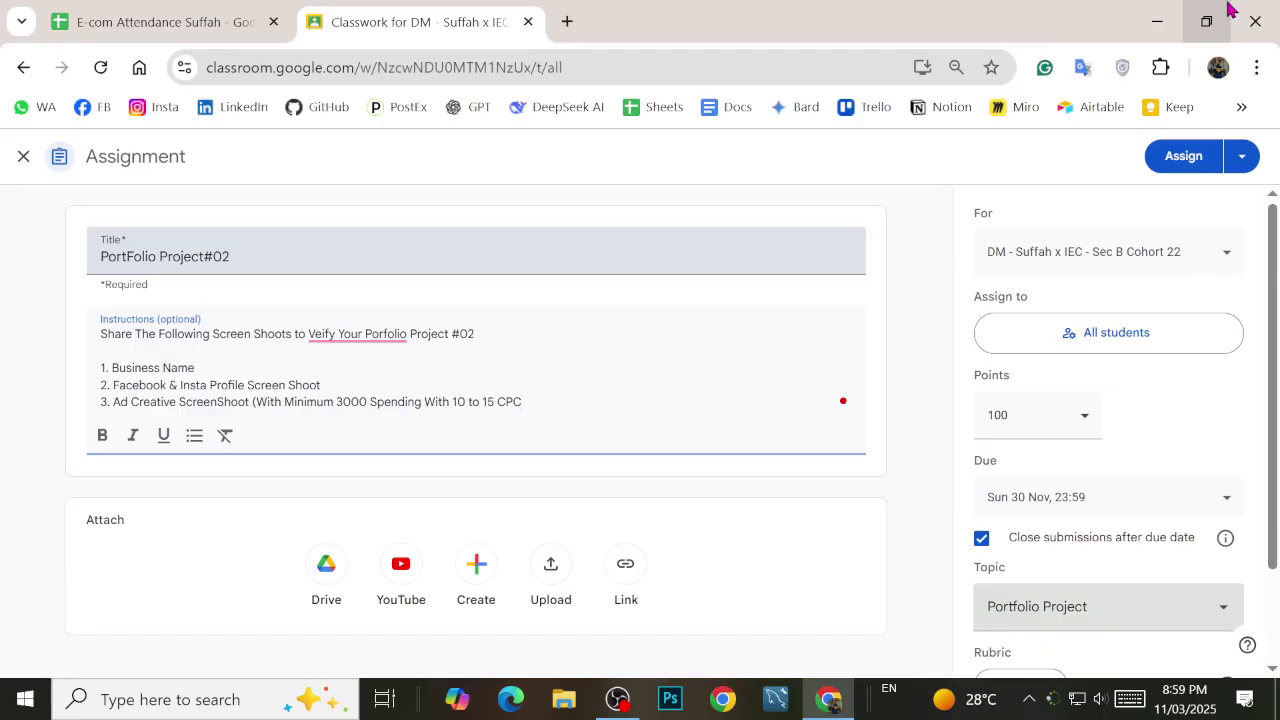
text())
key(Return)
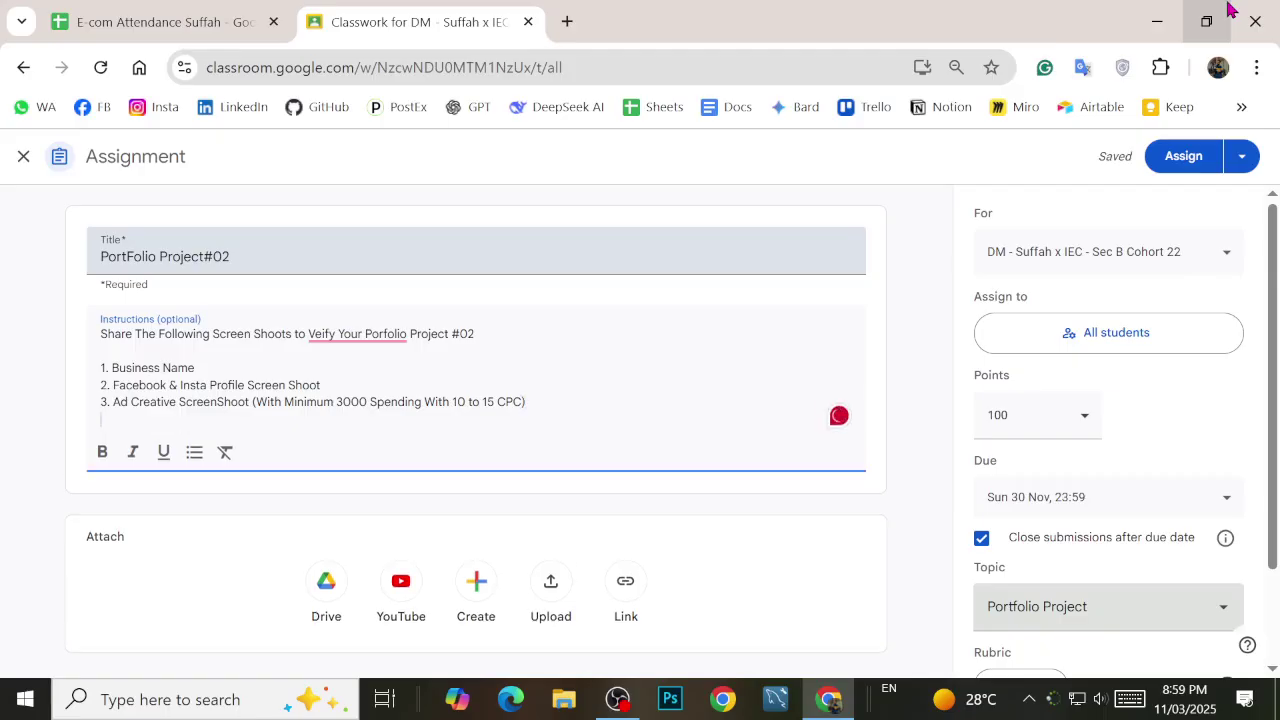
text(4.)
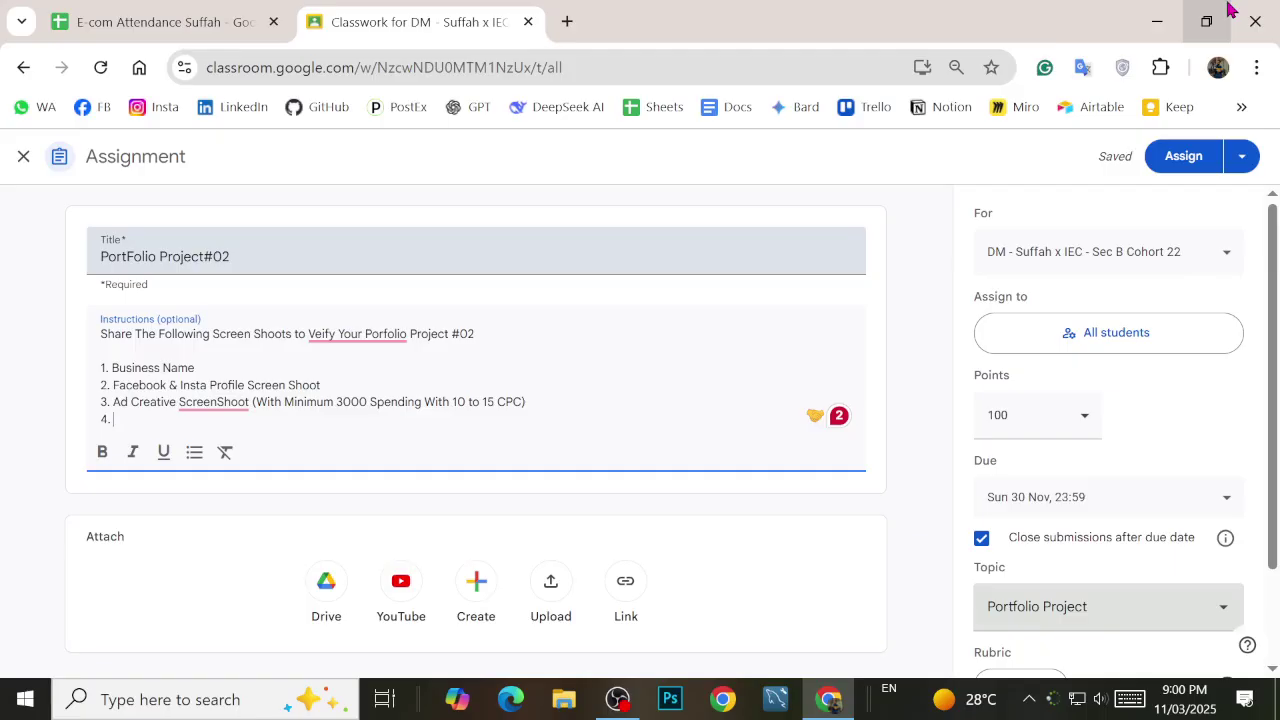
right_click(221, 405)
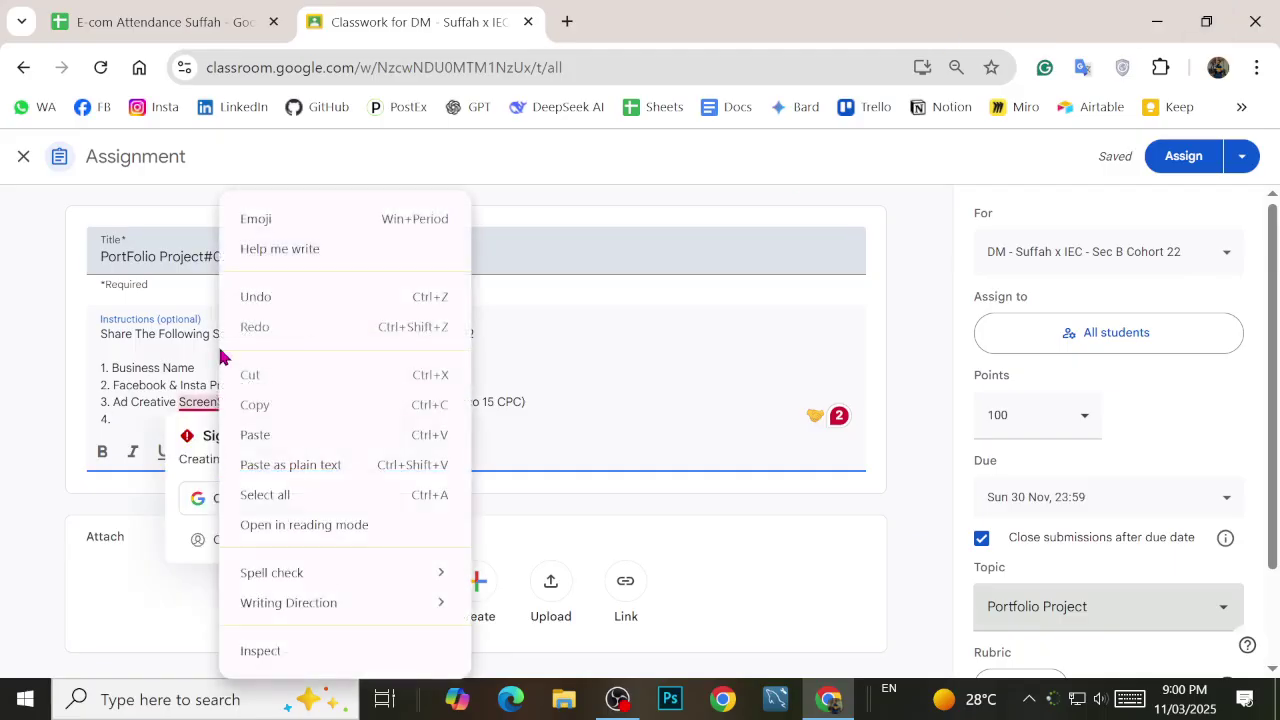
click(150, 374)
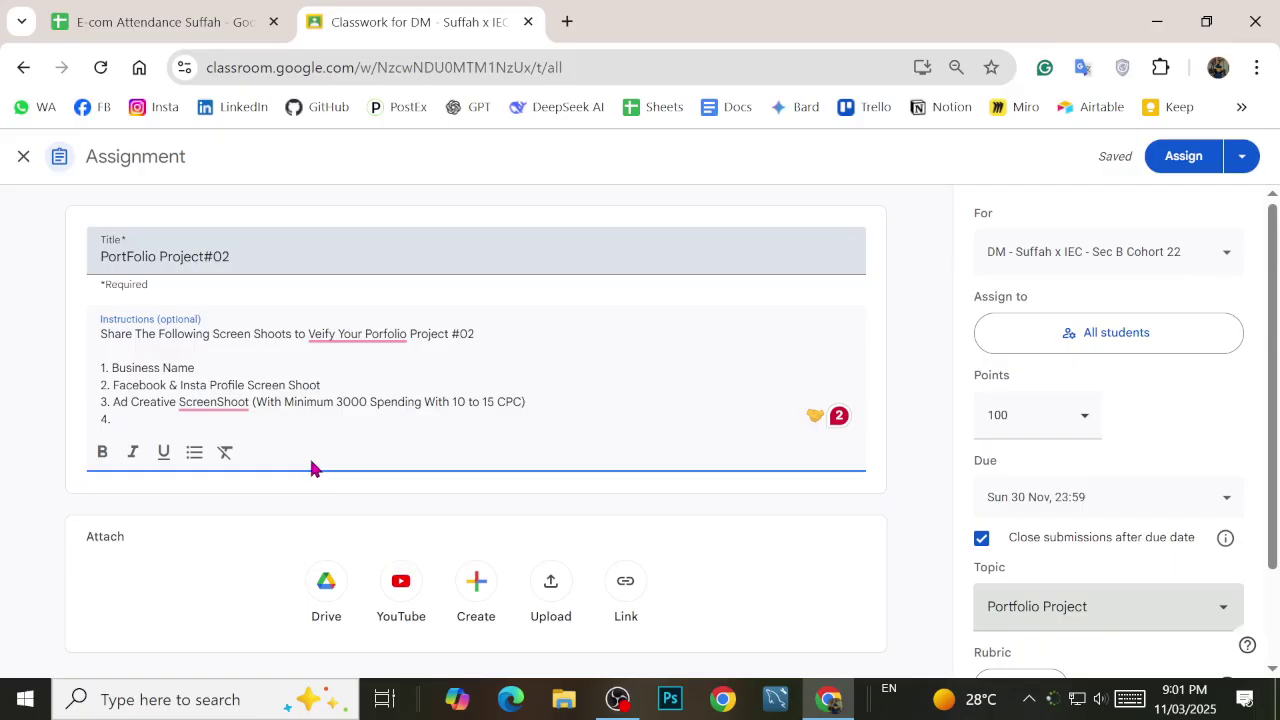
Step: Write item 4 'Logitic At least 10 Orders Screen Shoot Or 10000 Pkr Sale' and begin item 5
text(Logit)
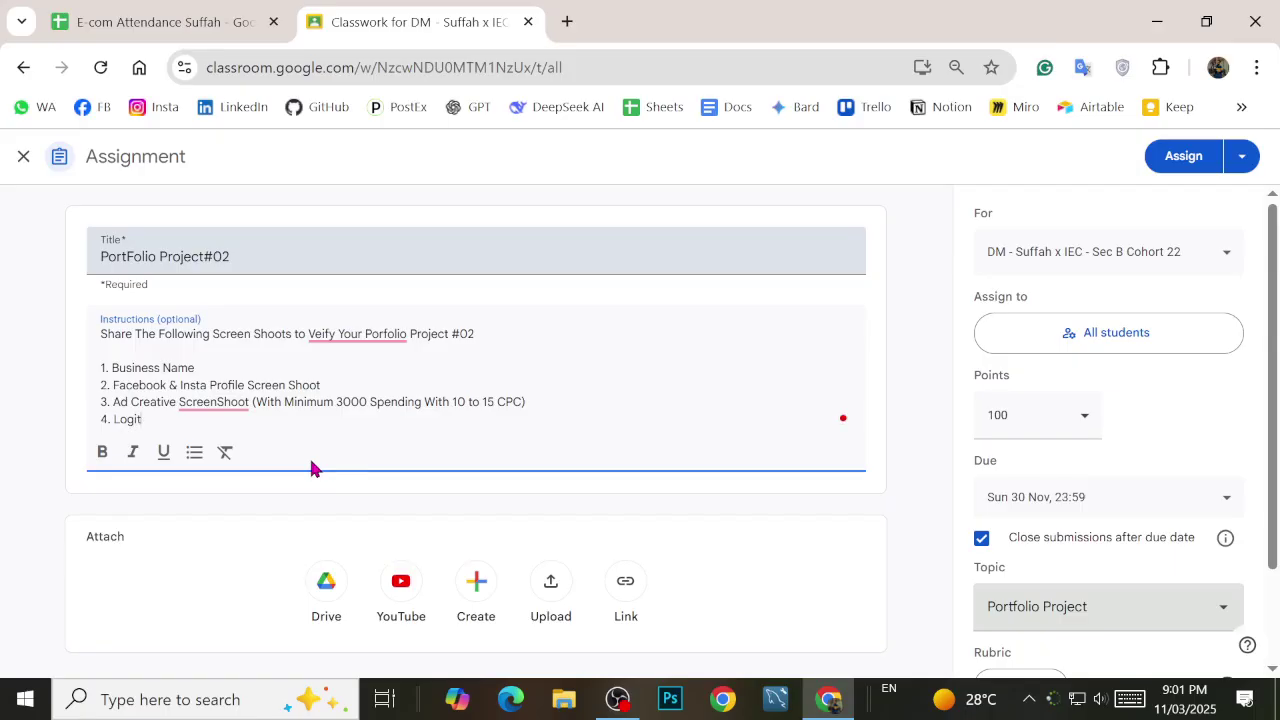
text(ic At least 10 Orders SCre)
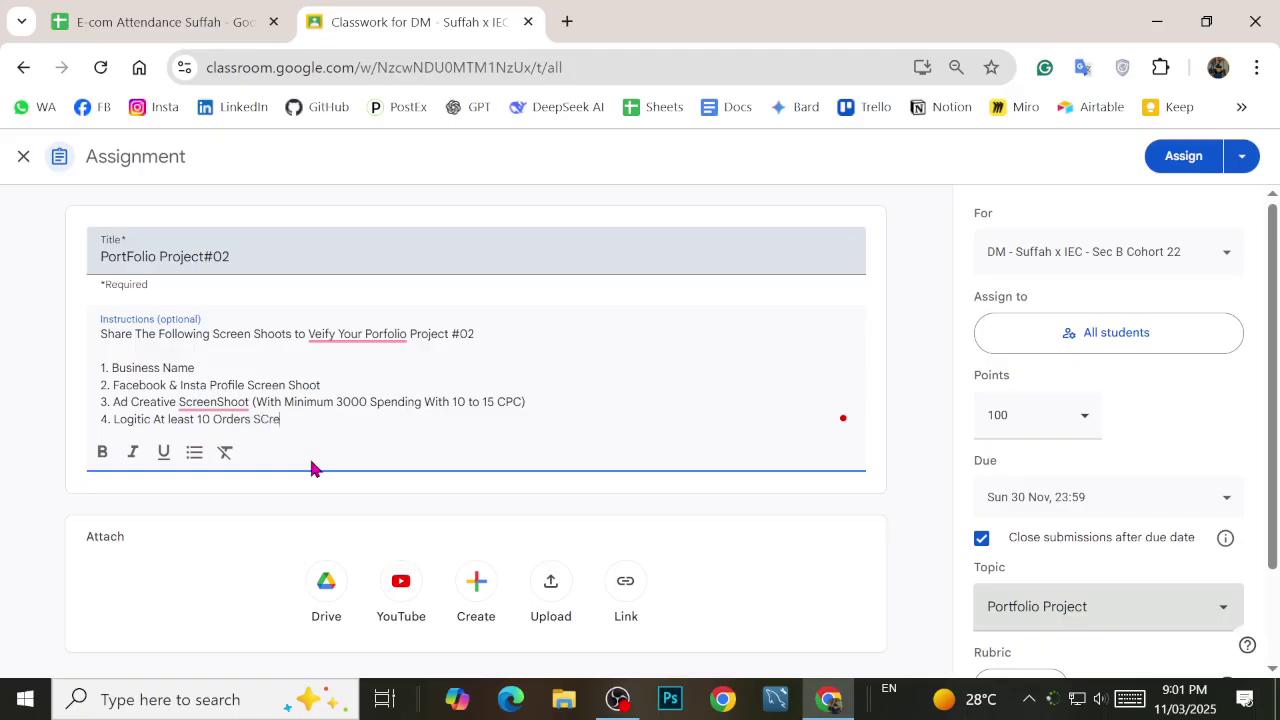
key(BackSpace)
key(BackSpace)
key(BackSpace)
key(BackSpace)
text(creen Shoot Or )
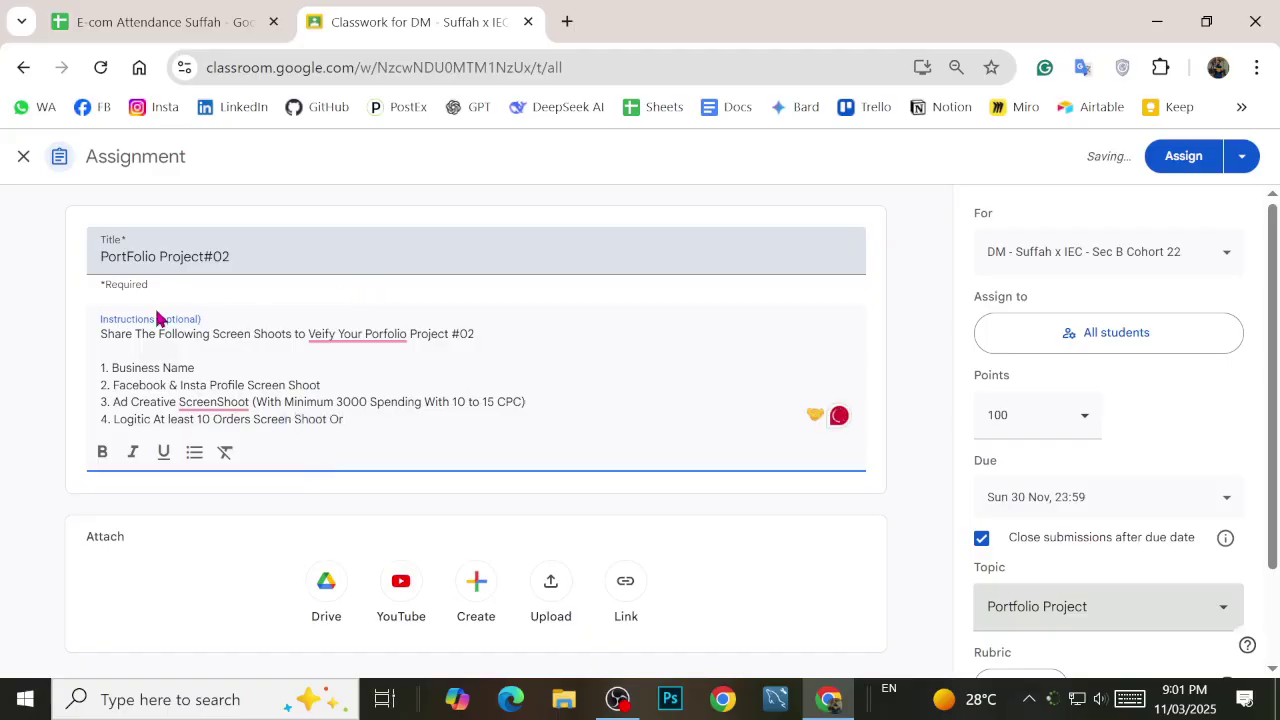
text(10000 P)
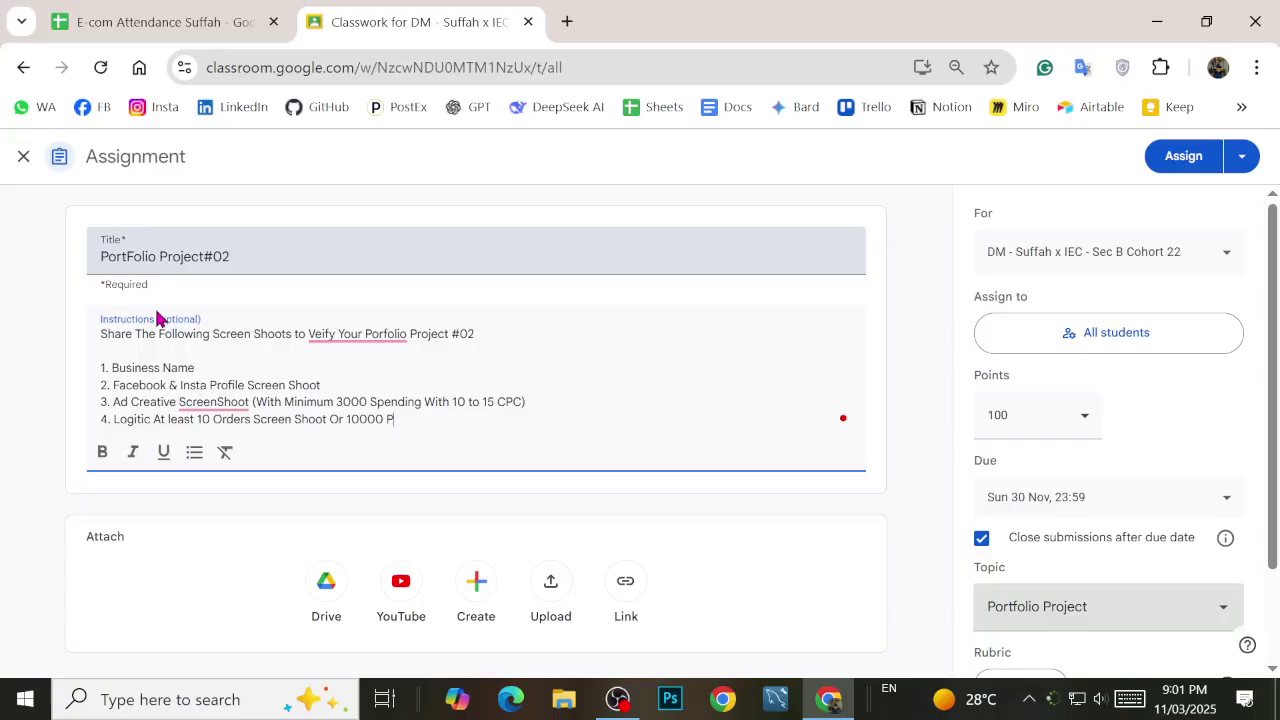
text(kr Sale)
key(Return)
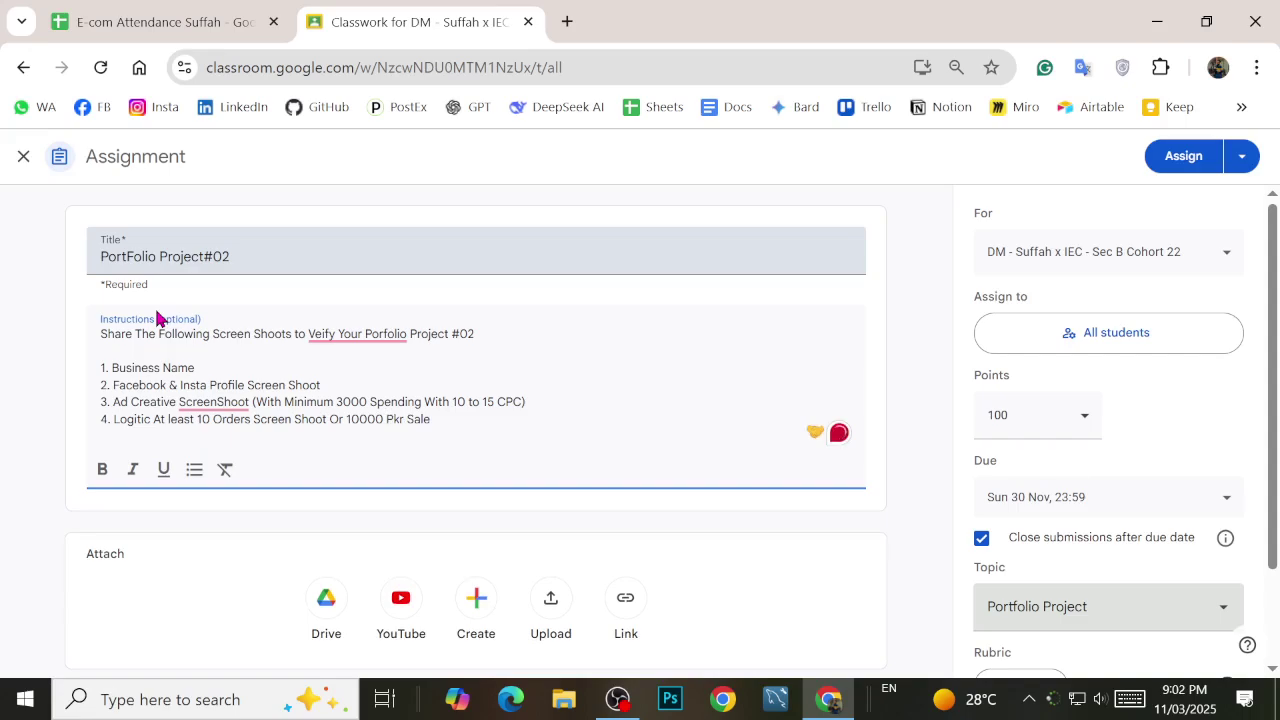
text(5.)
drag(195, 420, 218, 430)
click(414, 400)
Step: Write item 5 'Shopify Account Setup Screen Shoot (Product & Orders Should be Added)' and begin item 6 with 'Website'
text(Shopo)
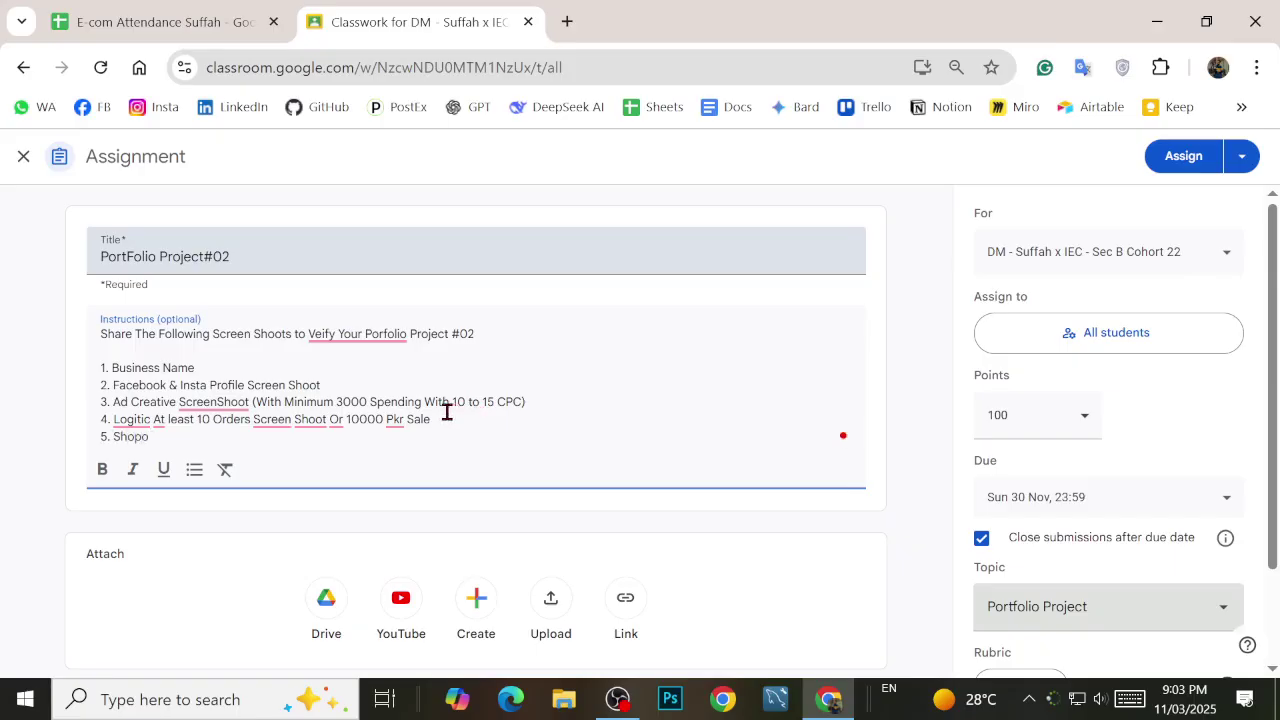
key(BackSpace)
text(ify Account Setup Screen)
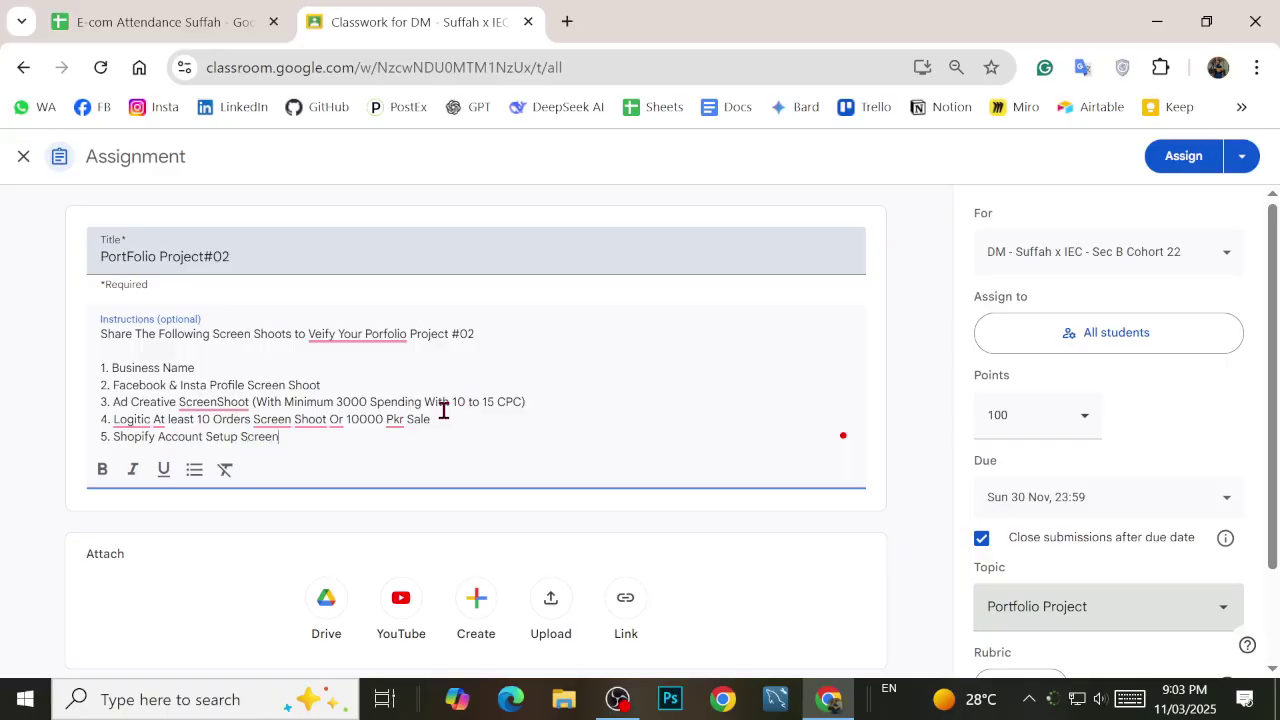
text( Shoot (Prodyct)
key(BackSpace)
key(BackSpace)
key(BackSpace)
text(uct)
text( & r)
text(Orders)
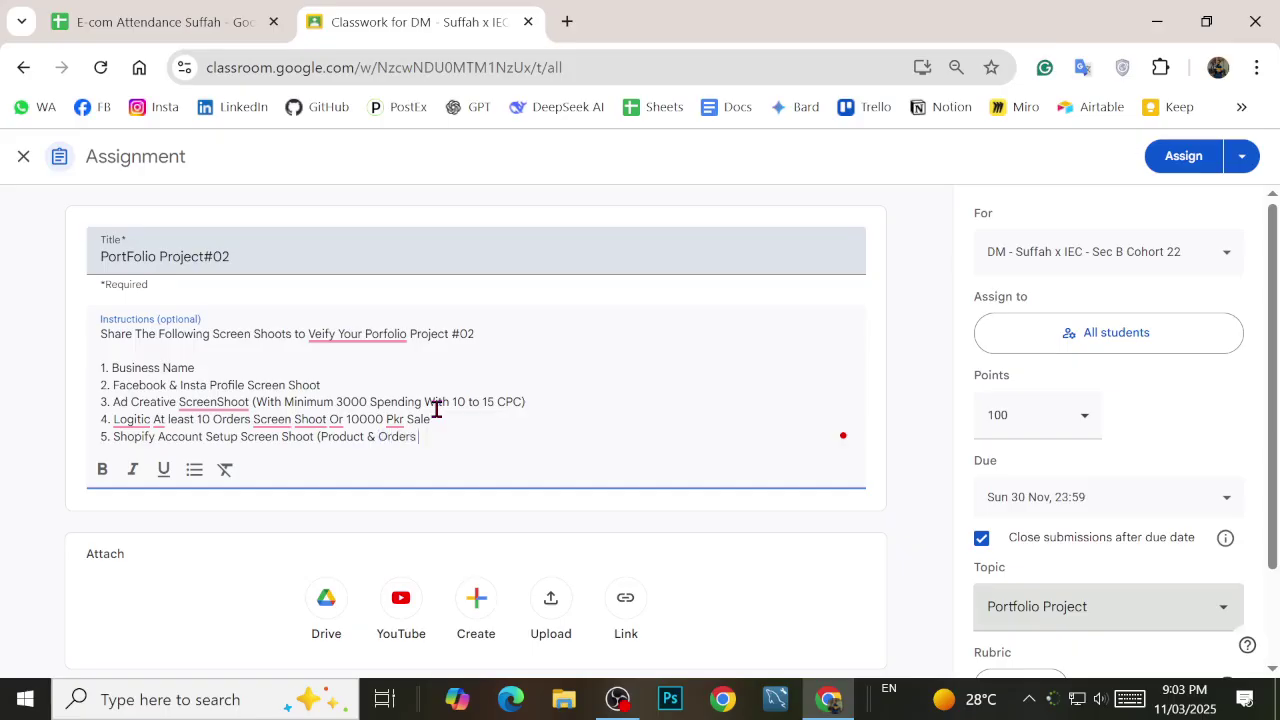
text( Should be Added))
key(Return)
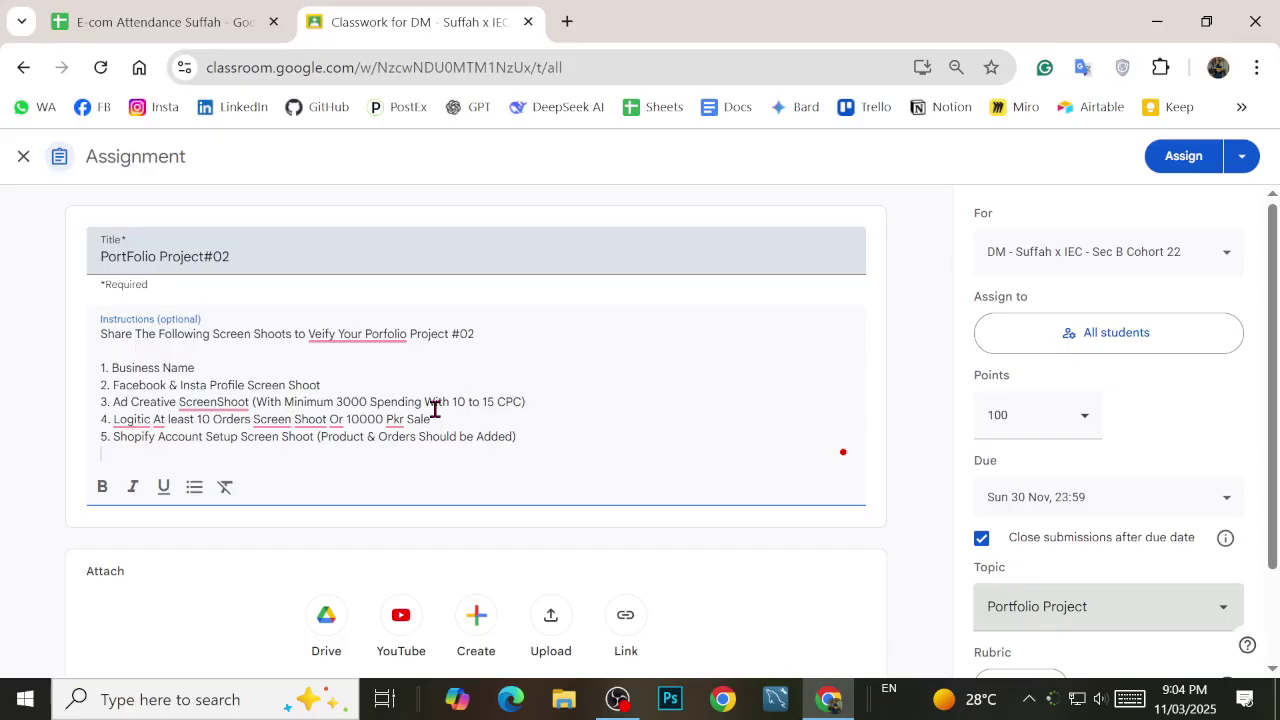
text(6. Website)
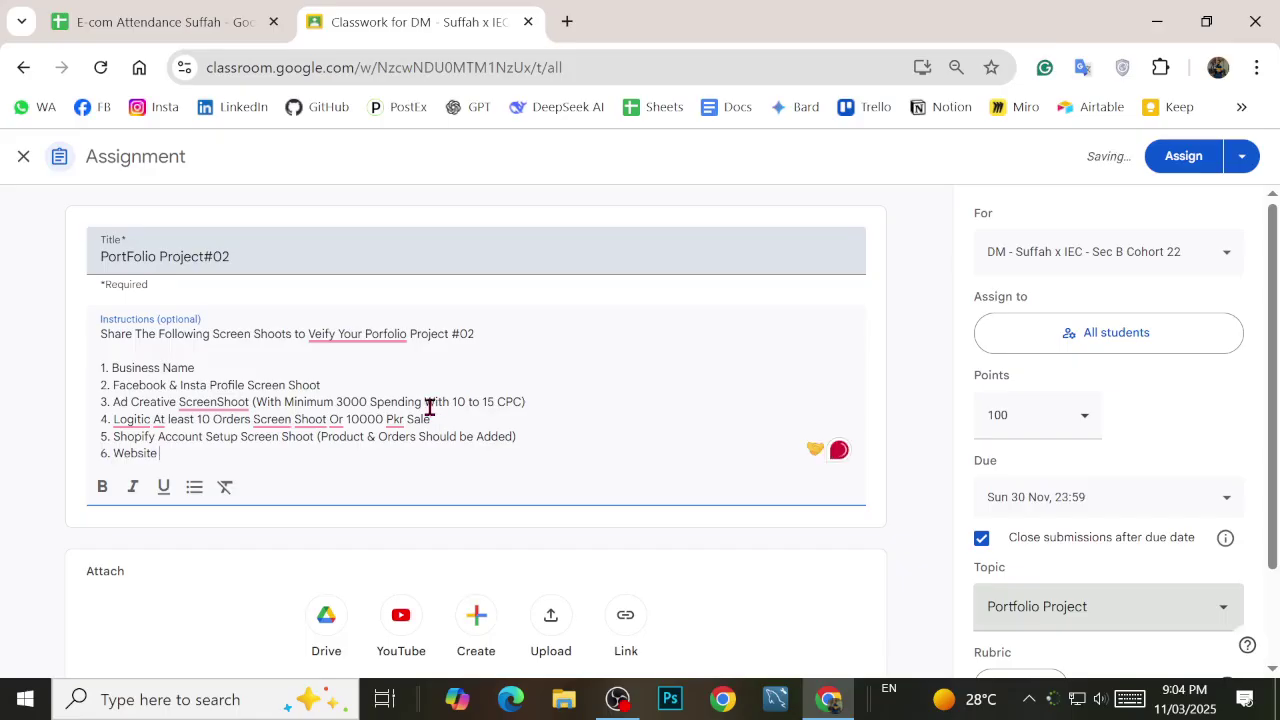
text( SHould be)
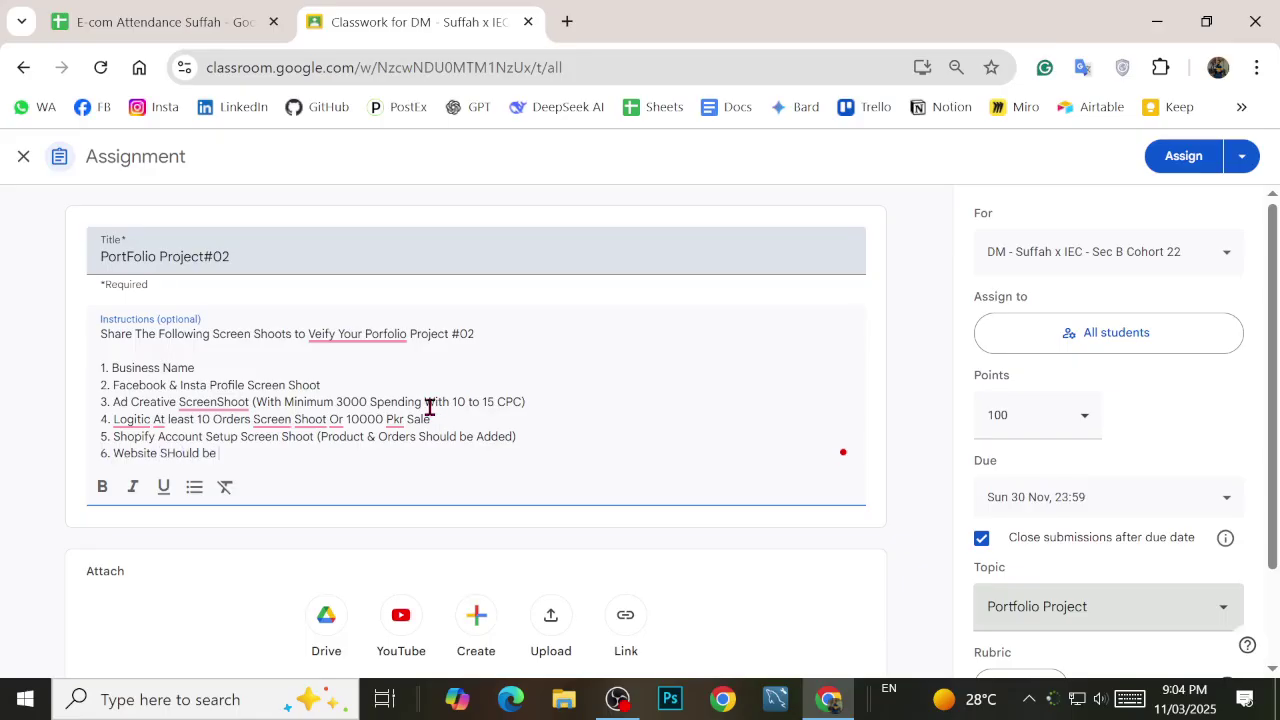
Step: Complete item 6 as 'Website Screen Shoot With Product Live & Checkout Screen'
key(BackSpace)
key(BackSpace)
key(BackSpace)
key(BackSpace)
key(BackSpace)
key(BackSpace)
key(BackSpace)
key(BackSpace)
key(BackSpace)
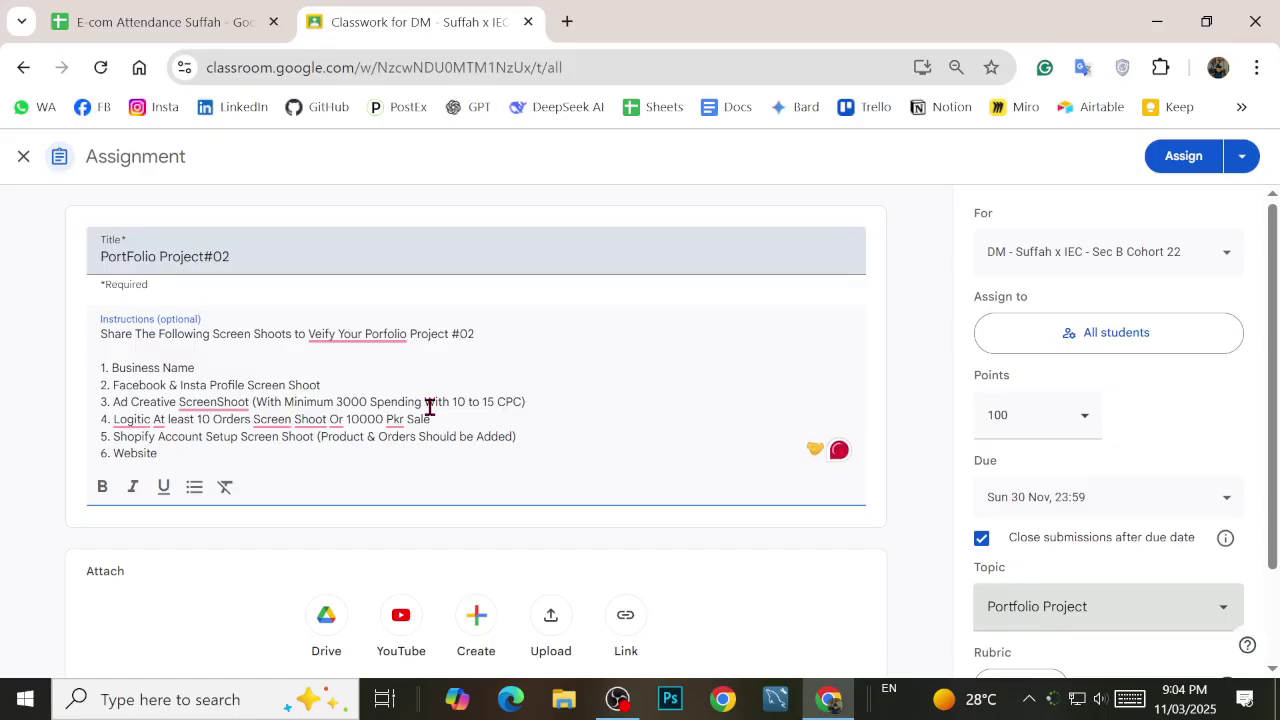
text(Screen S)
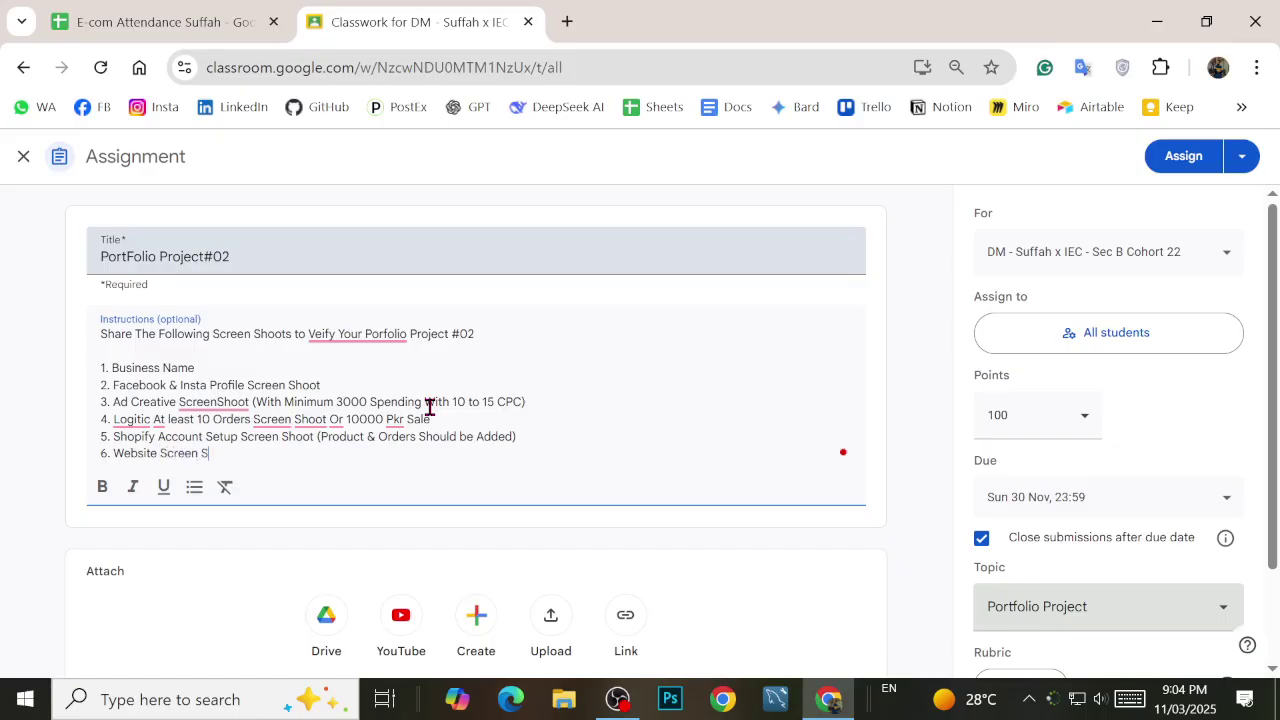
text(hoot)
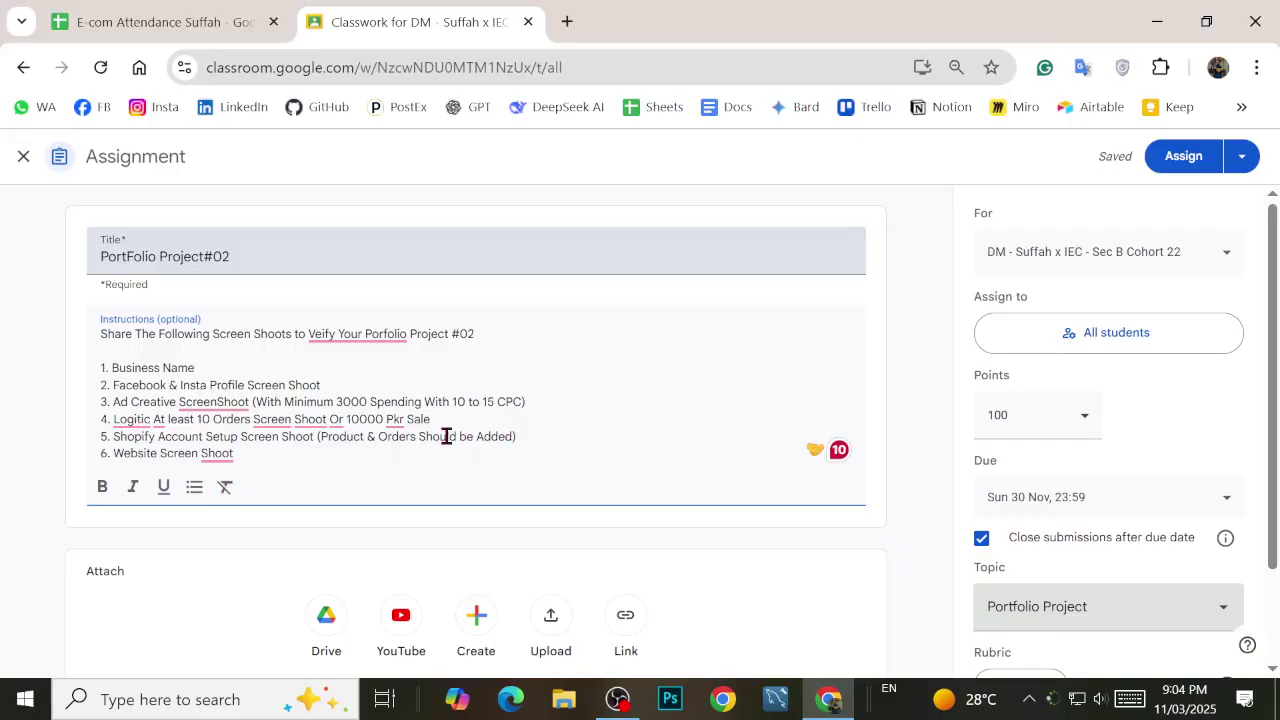
text(With)
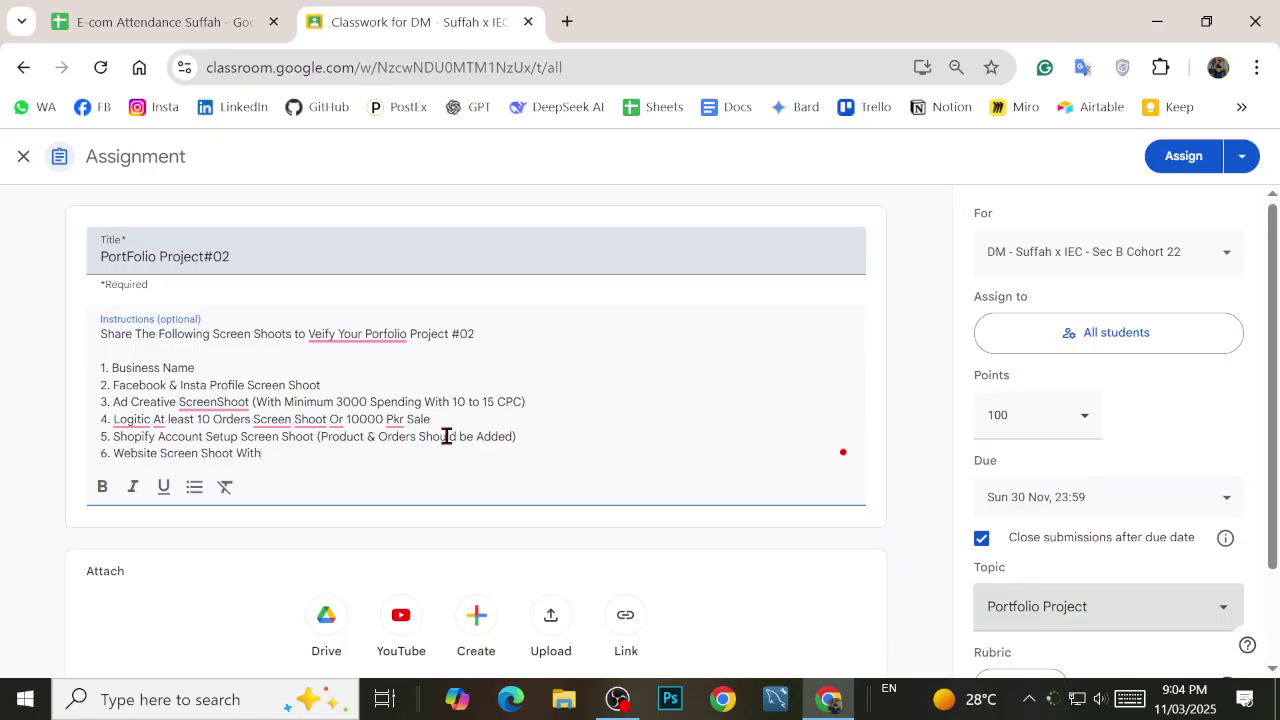
text( Product Live & Checkout Sc)
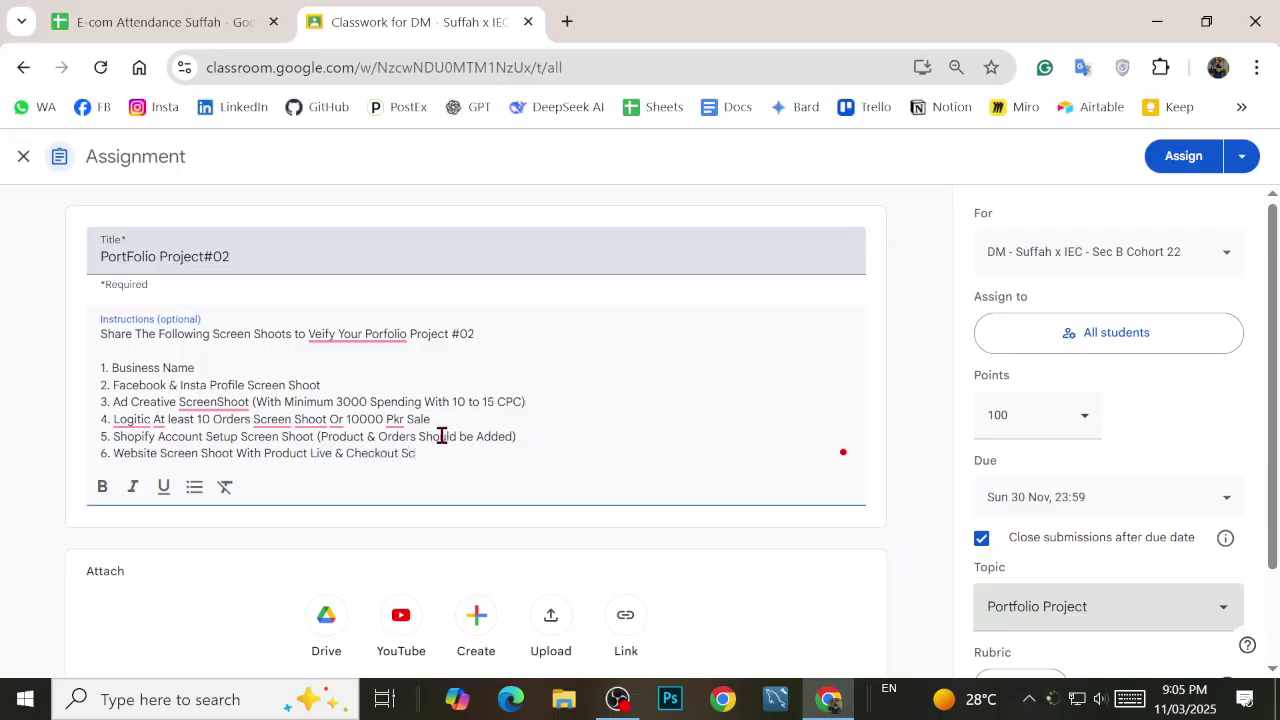
text(reen)
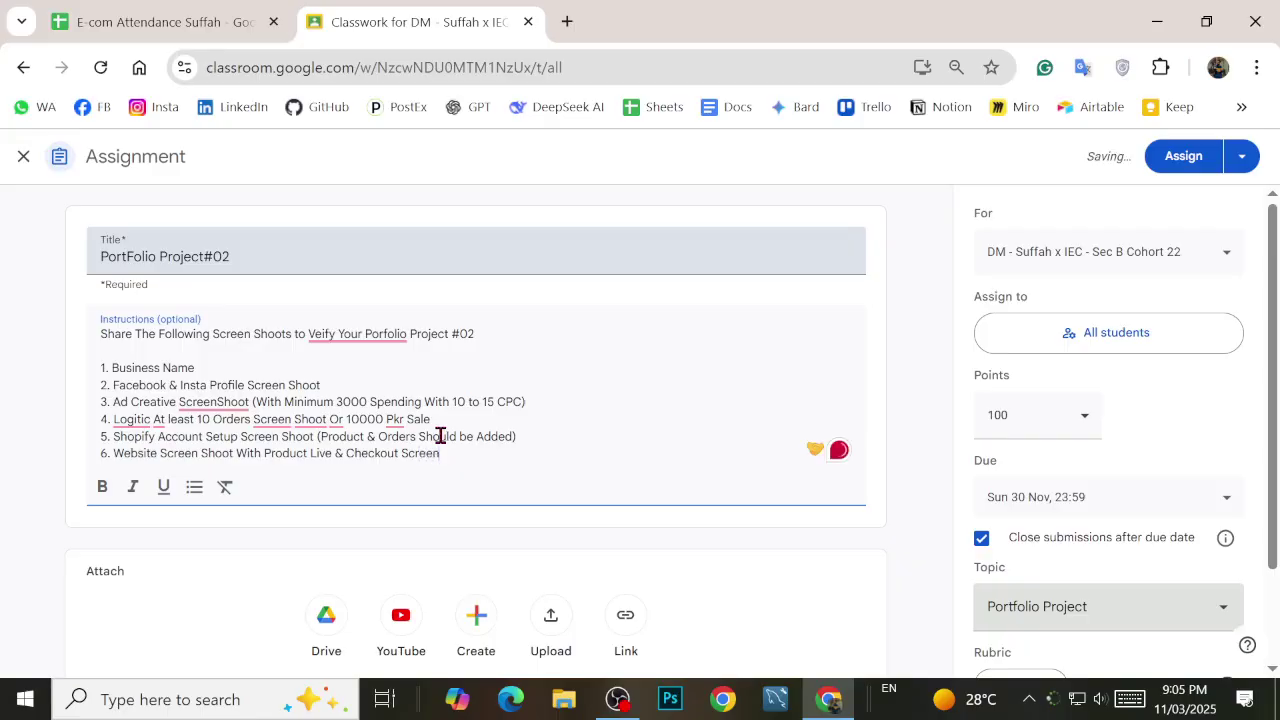
click(6, 383)
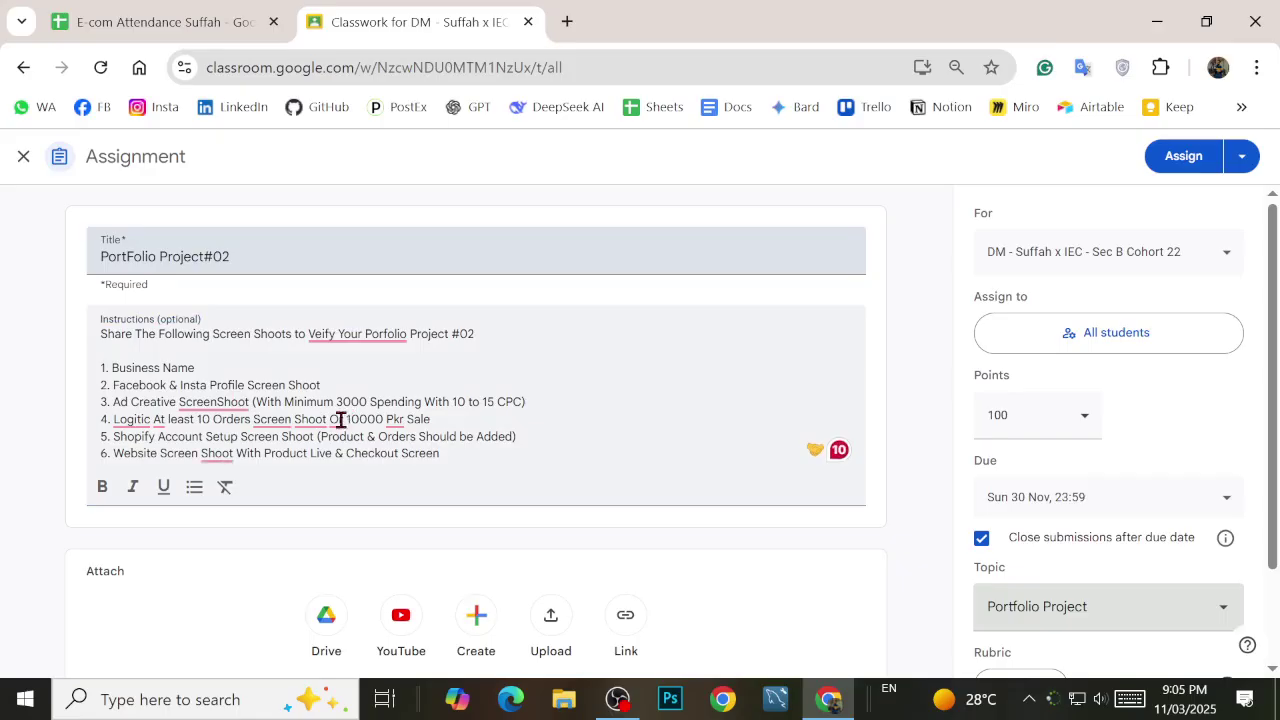
click(248, 366)
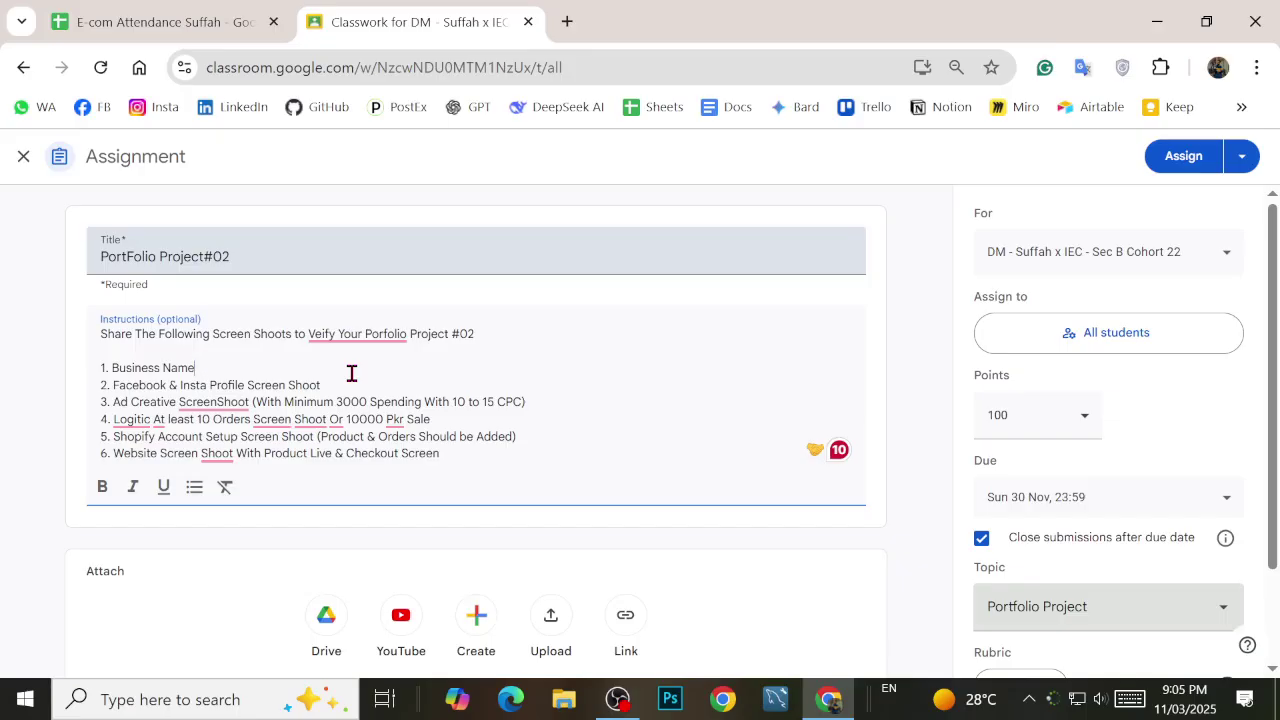
click(995, 200)
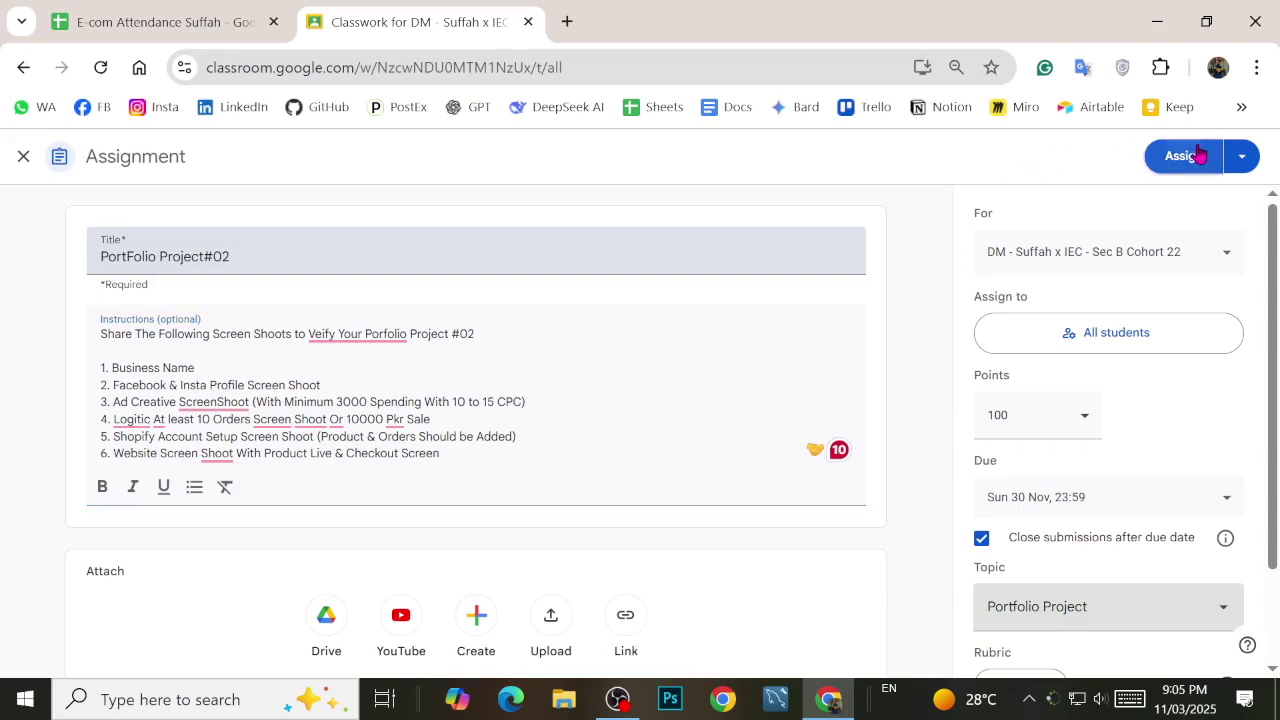
Step: Assign PortFolio Project#02 to the class, confirming the prompt, then minimize Chrome to the desktop
click(1200, 153)
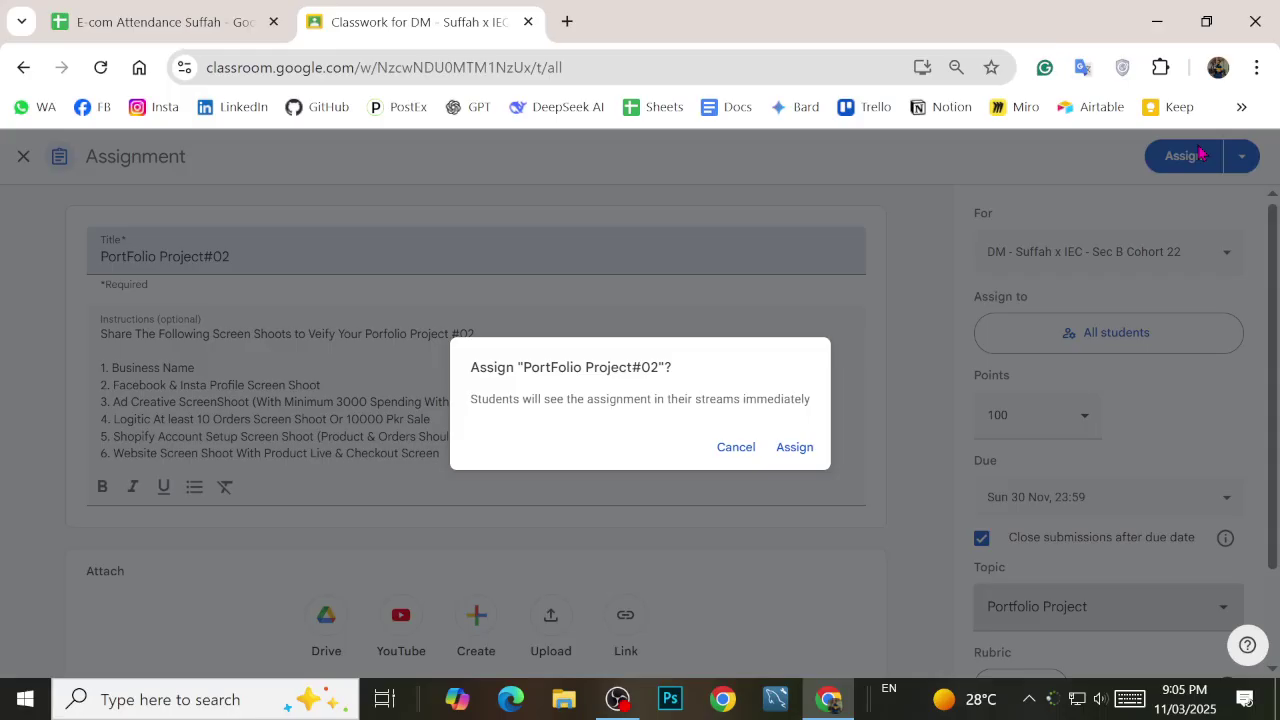
click(798, 464)
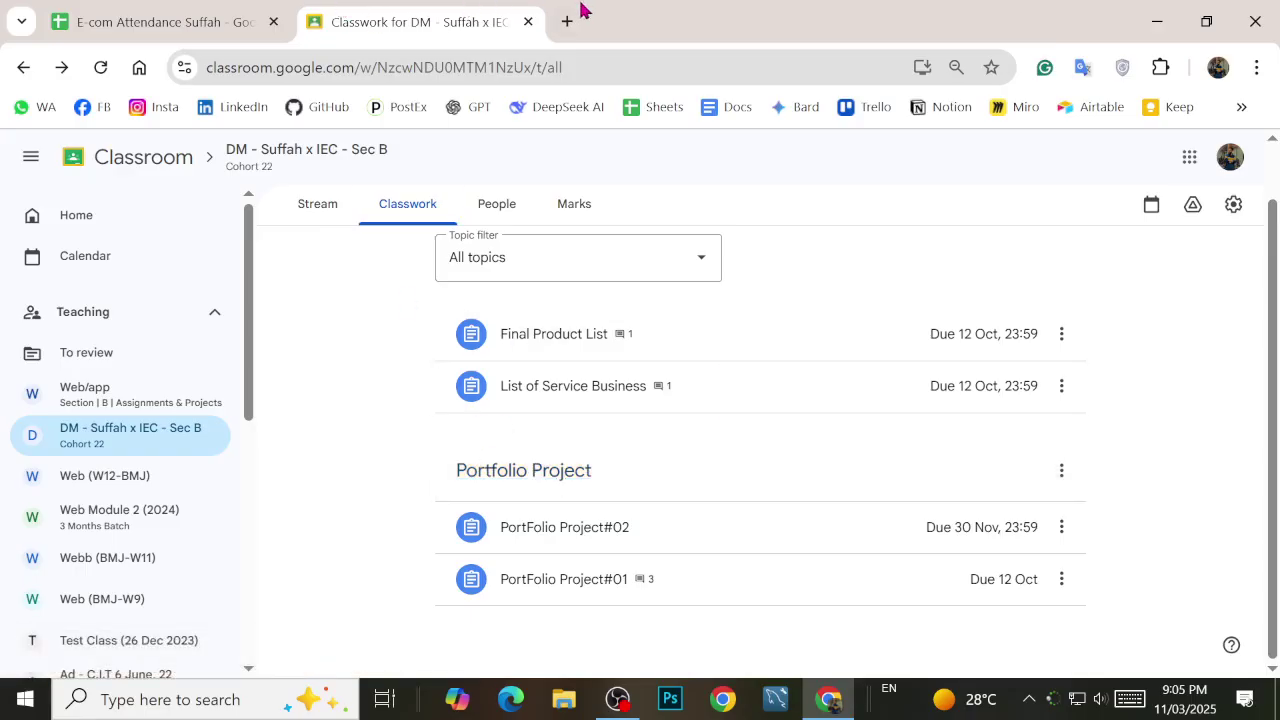
click(1161, 20)
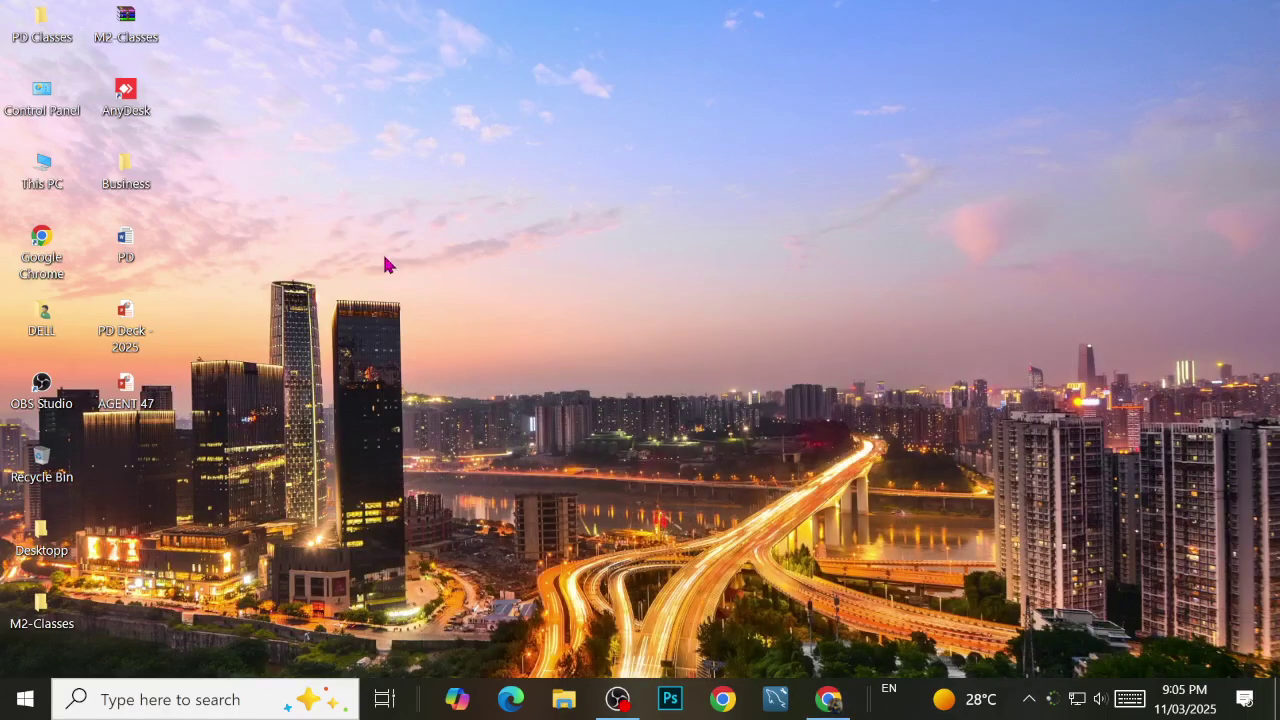
Step: Launch Word with the 'winword' Run command and create a blank document
key(super)
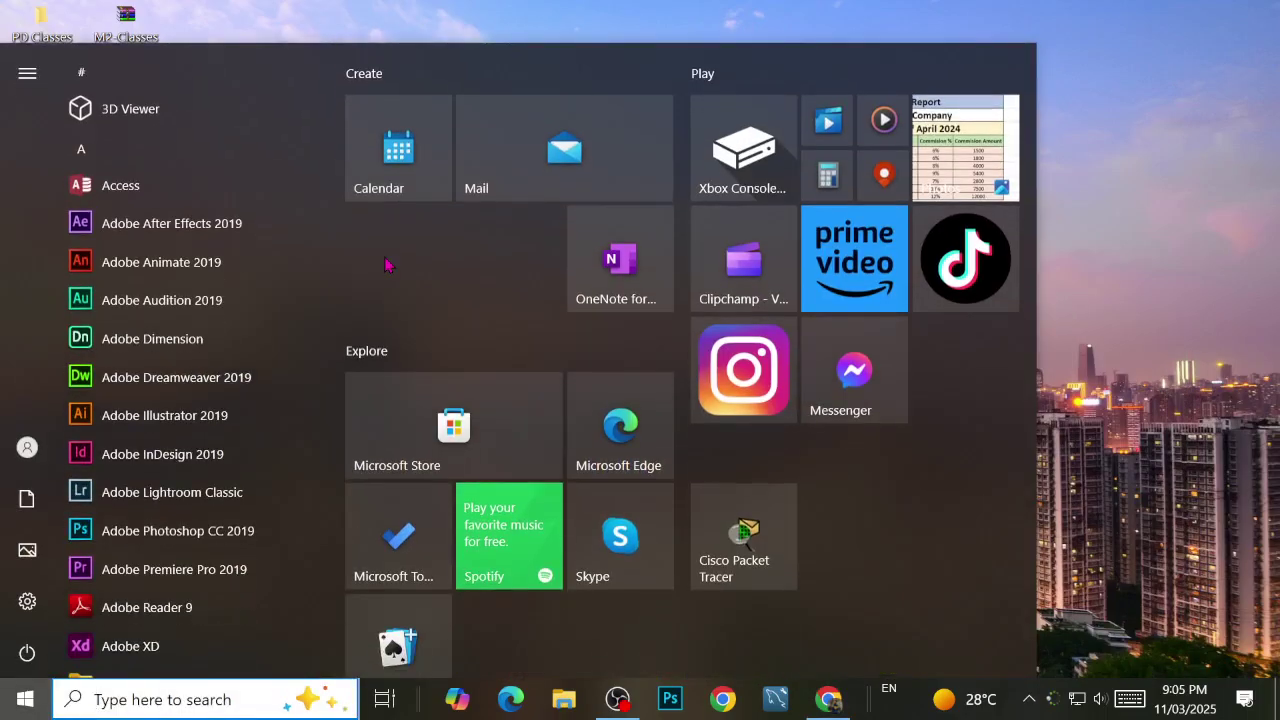
key(super+r)
text(wind)
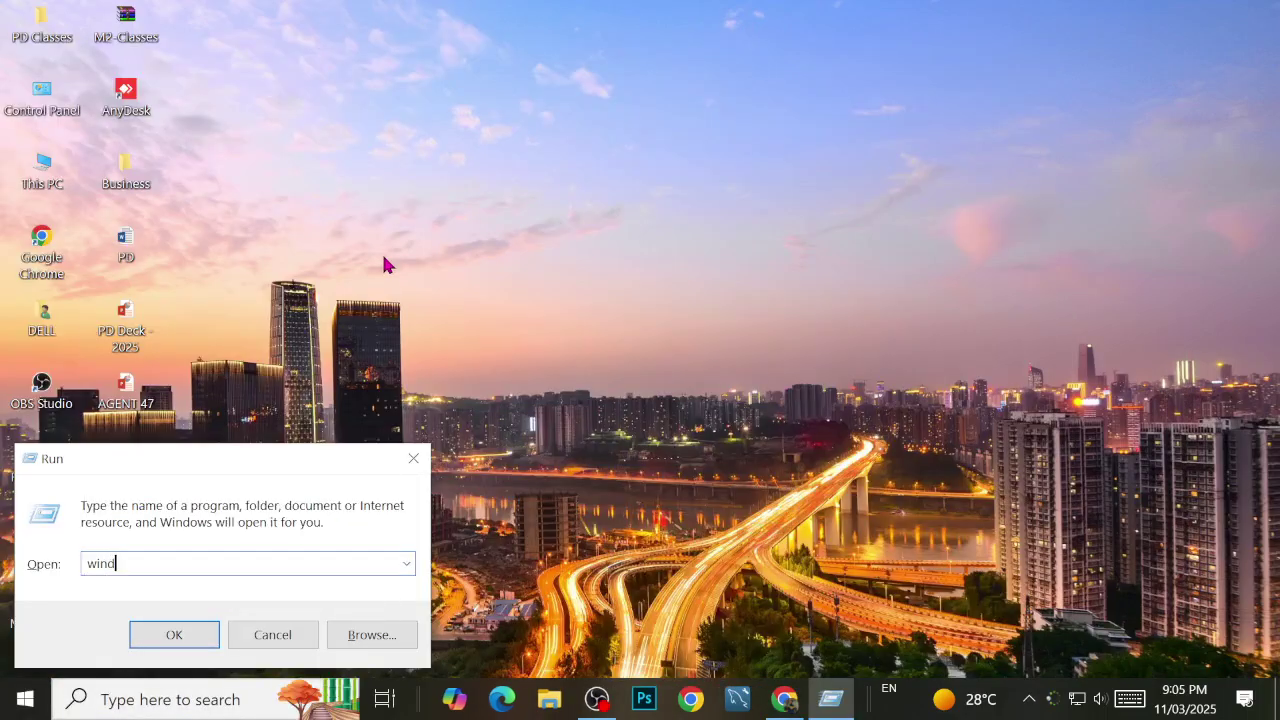
key(BackSpace)
text(word)
key(Return)
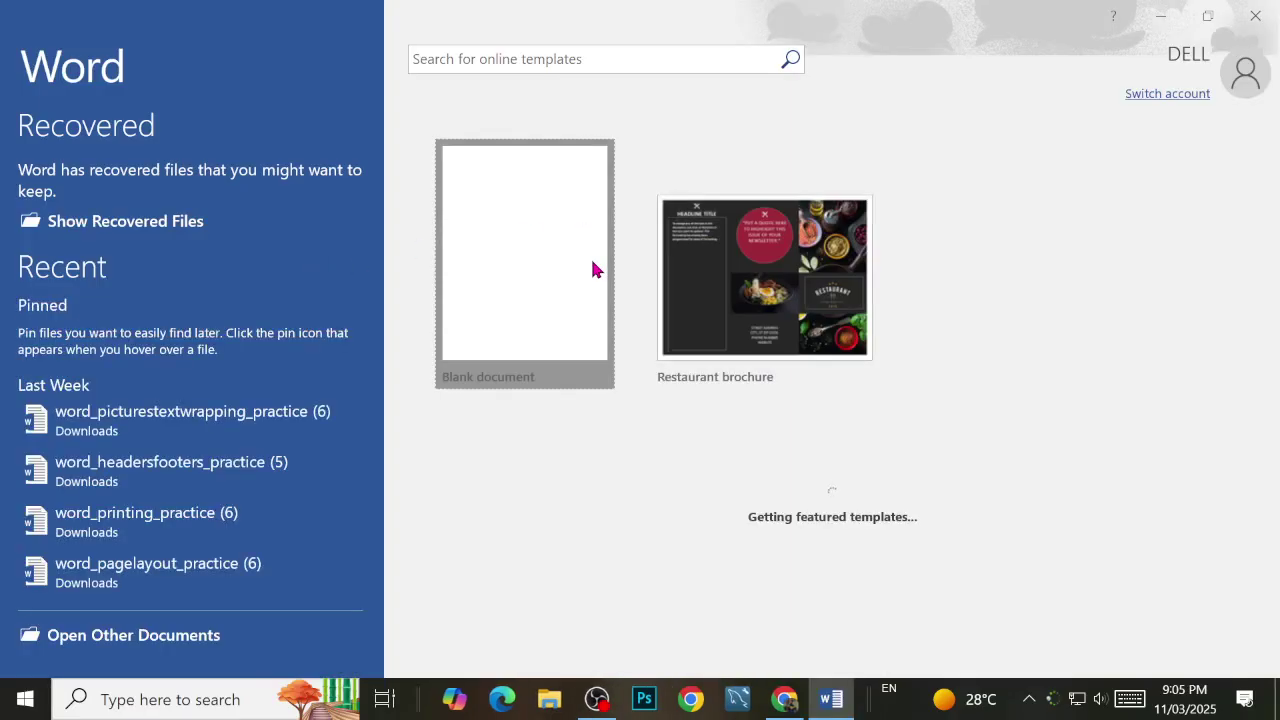
click(591, 266)
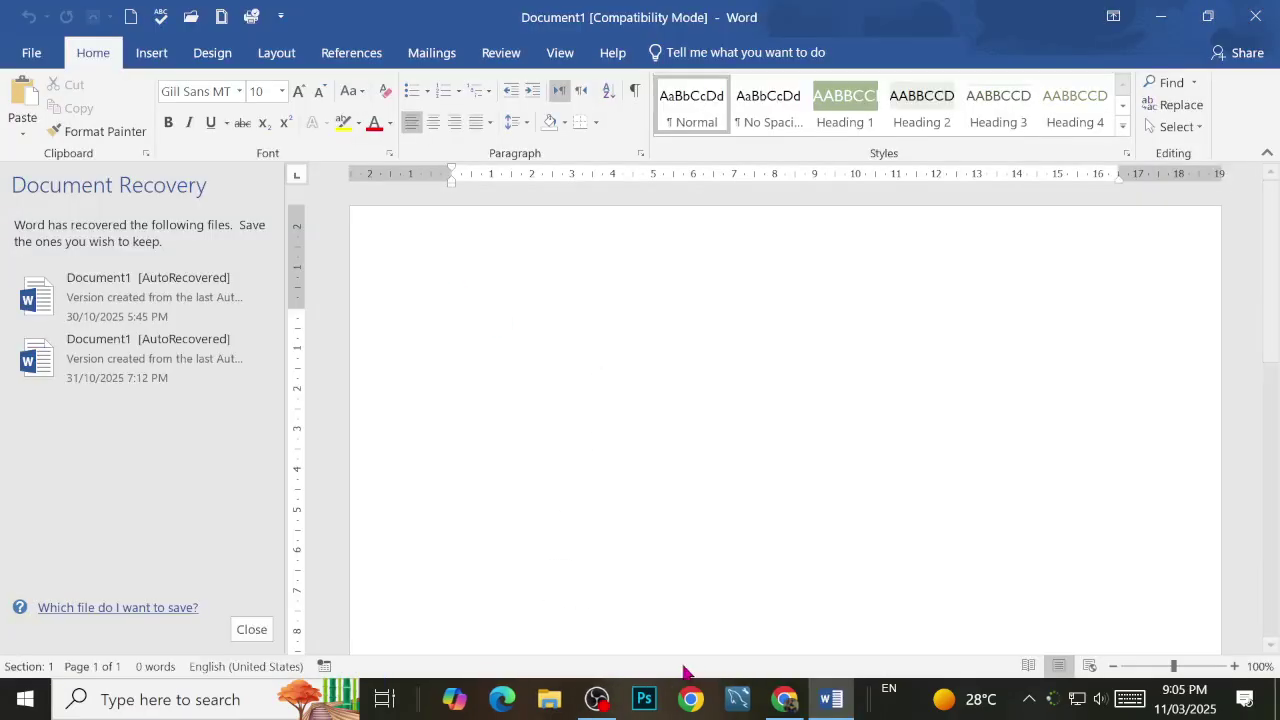
Step: Edit PortFolio Project#02 so item 1 reads 'Business Name With Its Logo' and save it
click(788, 702)
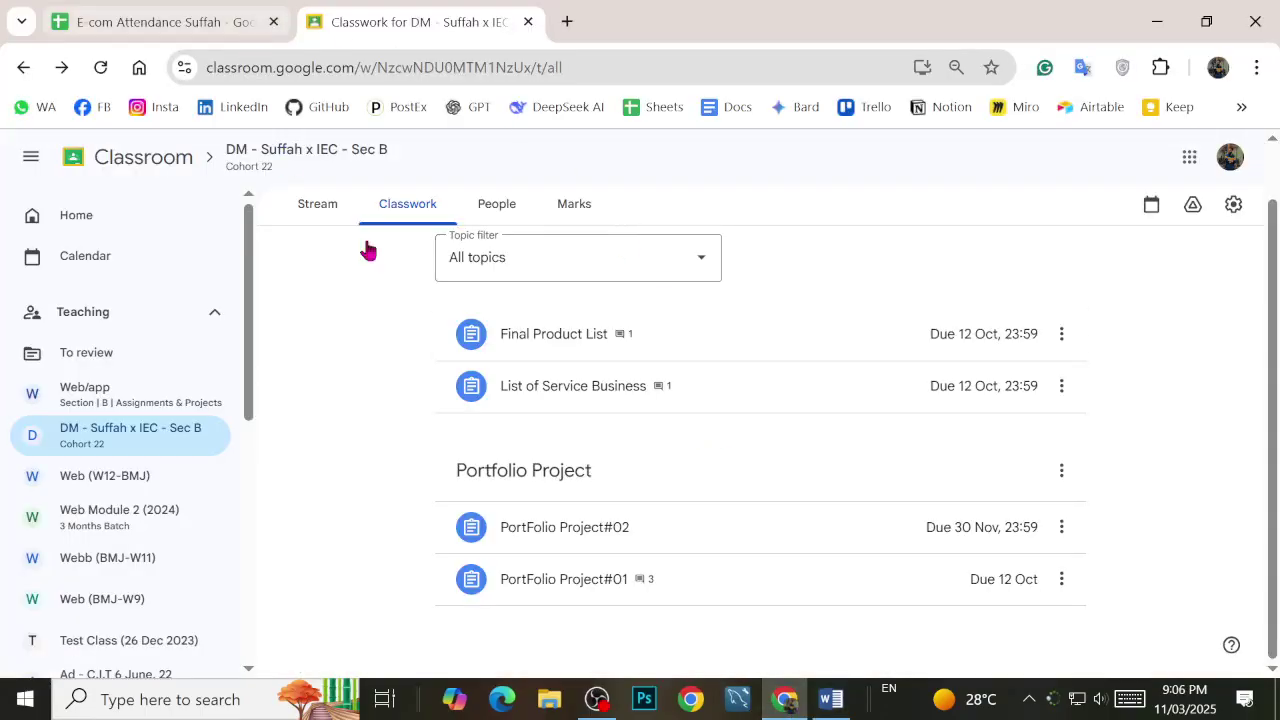
click(584, 525)
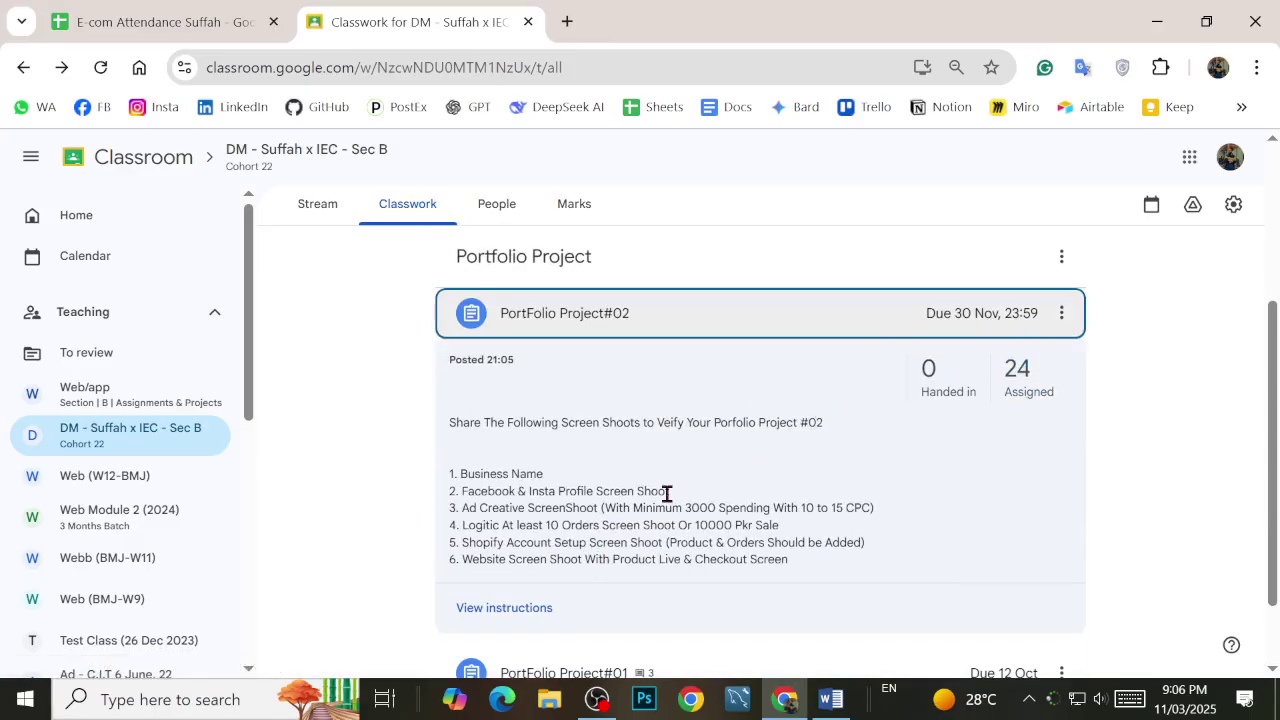
click(1061, 313)
click(1066, 358)
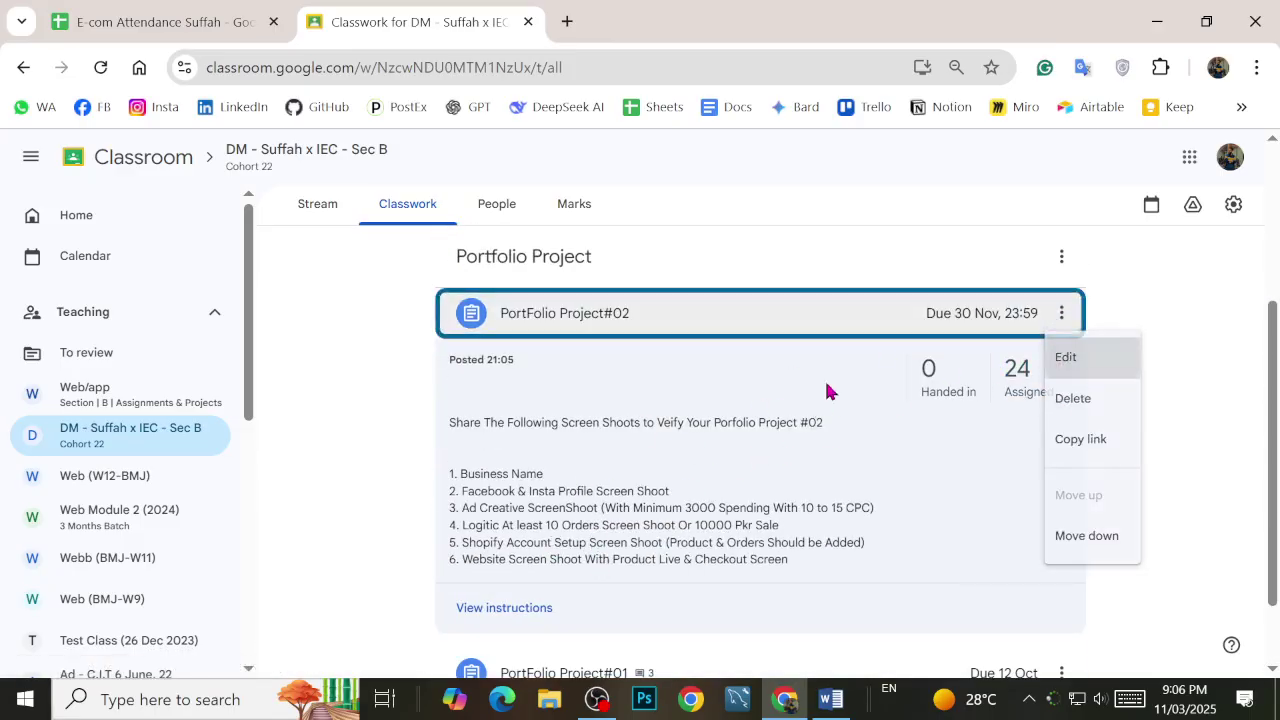
click(311, 380)
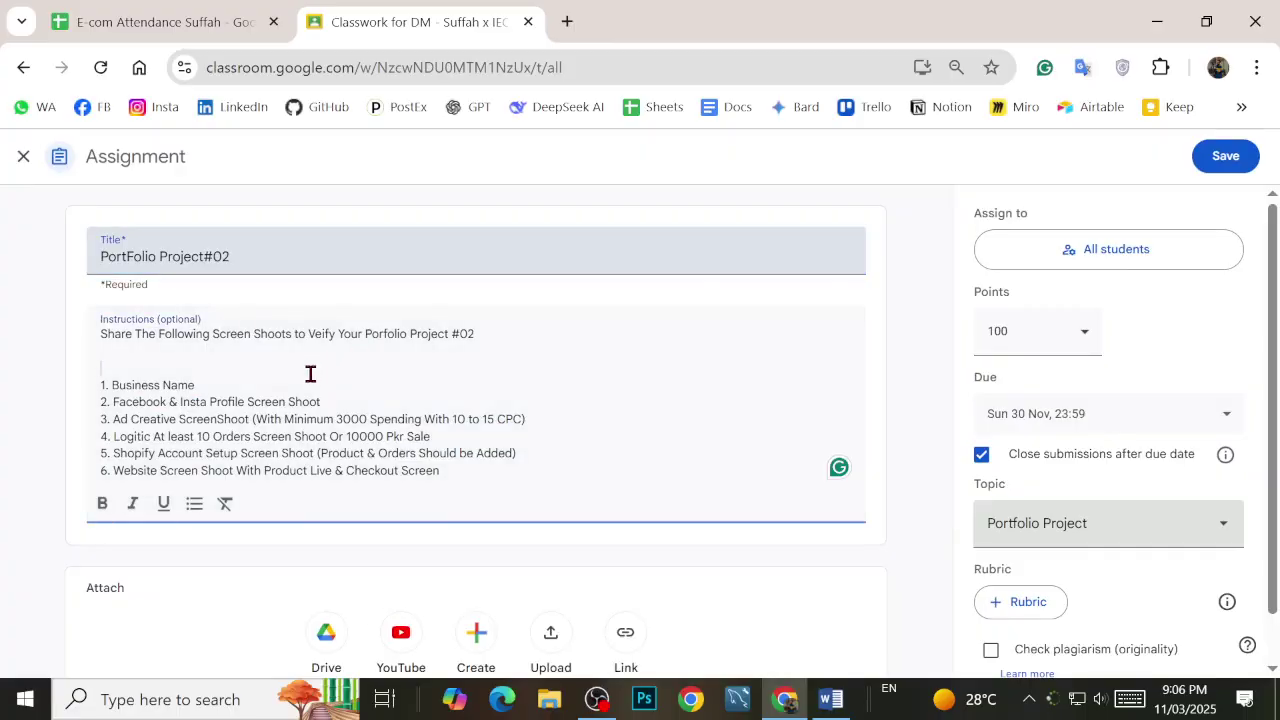
text(IW)
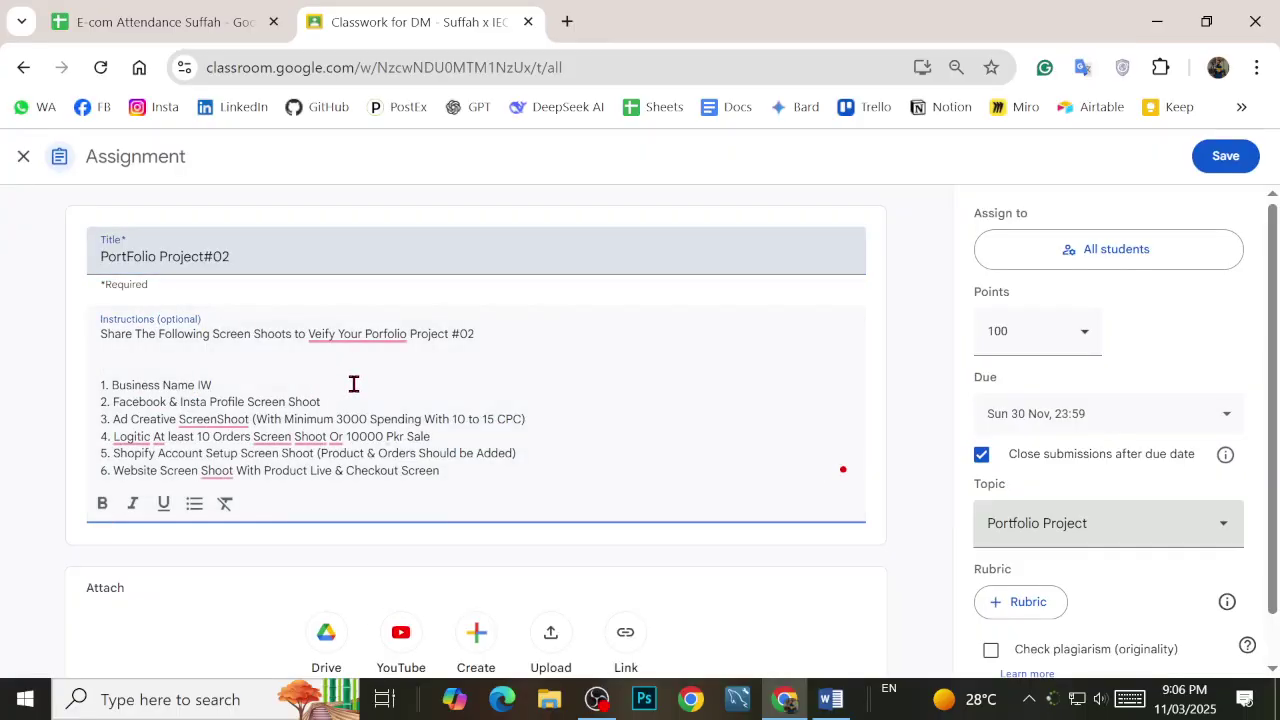
key(BackSpace)
key(BackSpace)
text(With Its Logo)
click(1226, 156)
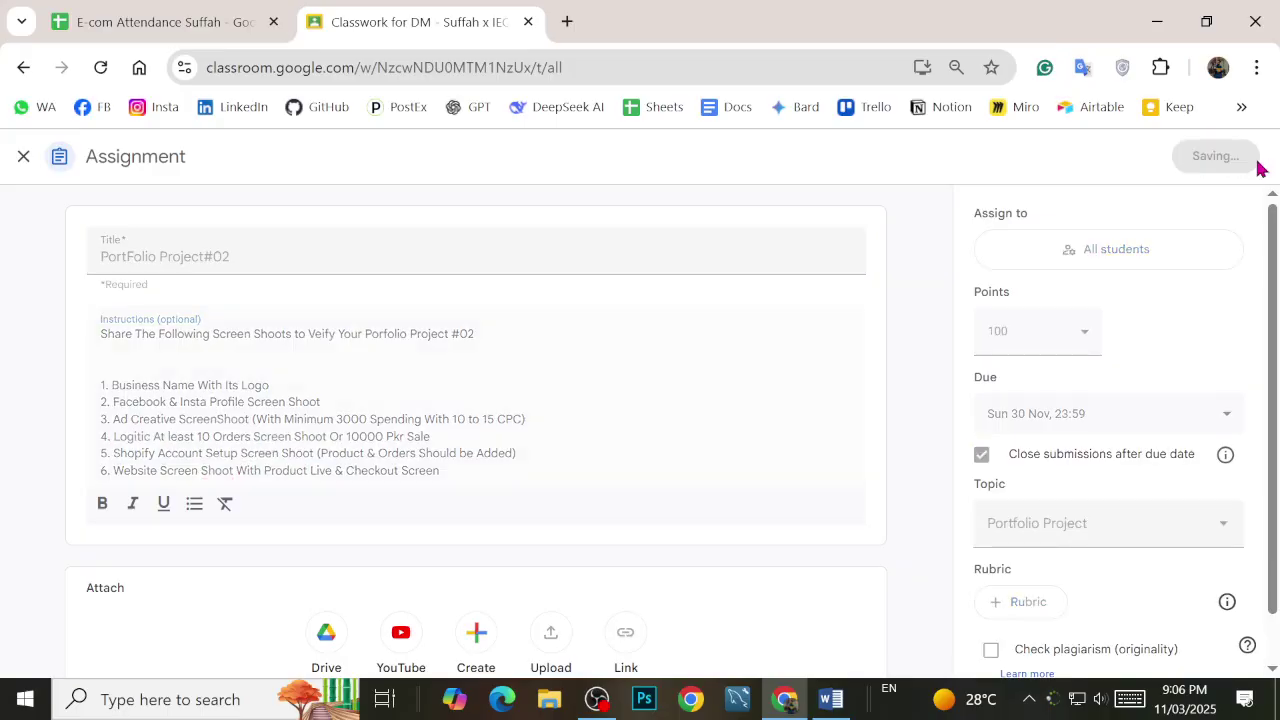
Step: Close the Classroom tab, type 'Brand Name:' in Word, then close Document1 without saving
click(528, 21)
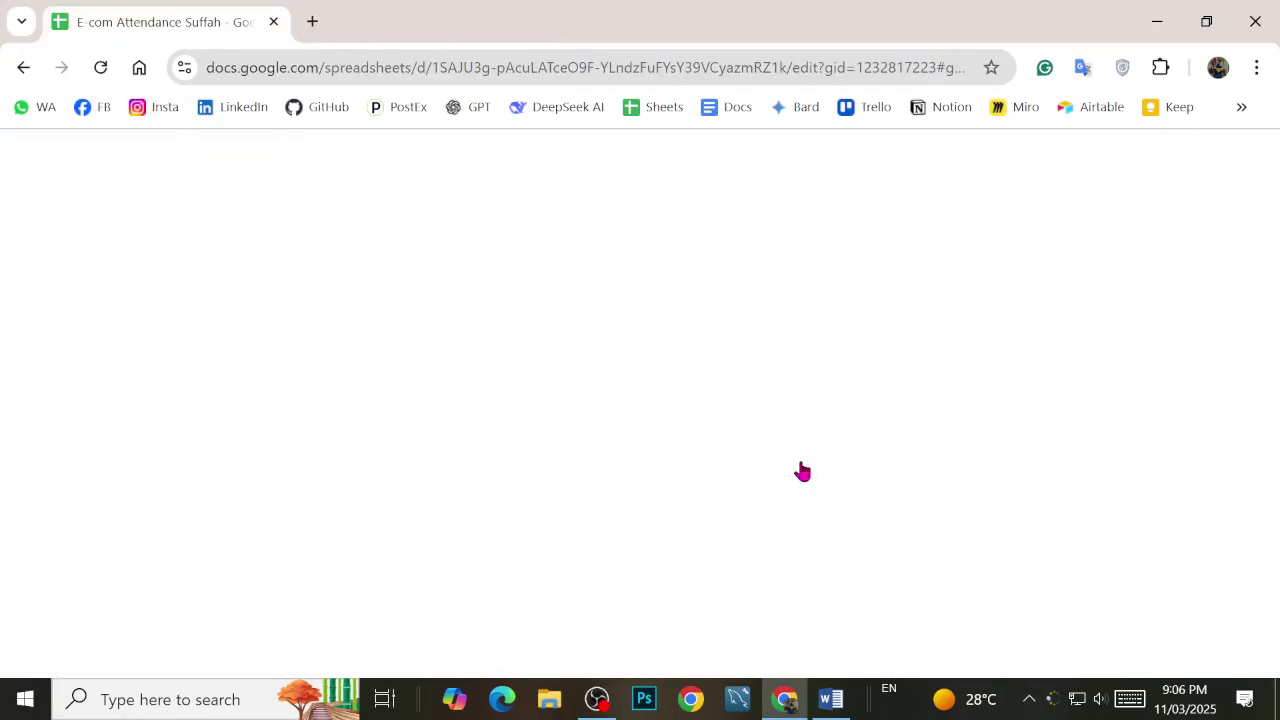
click(833, 698)
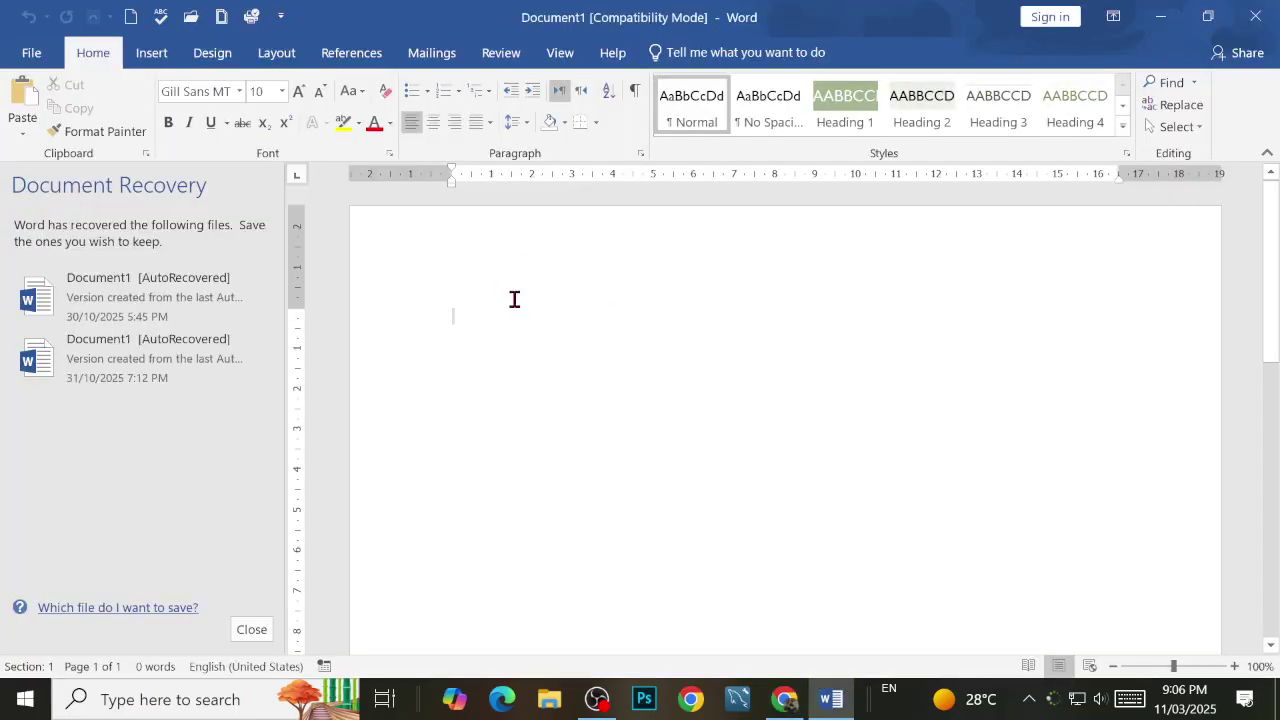
text(Brand Name)
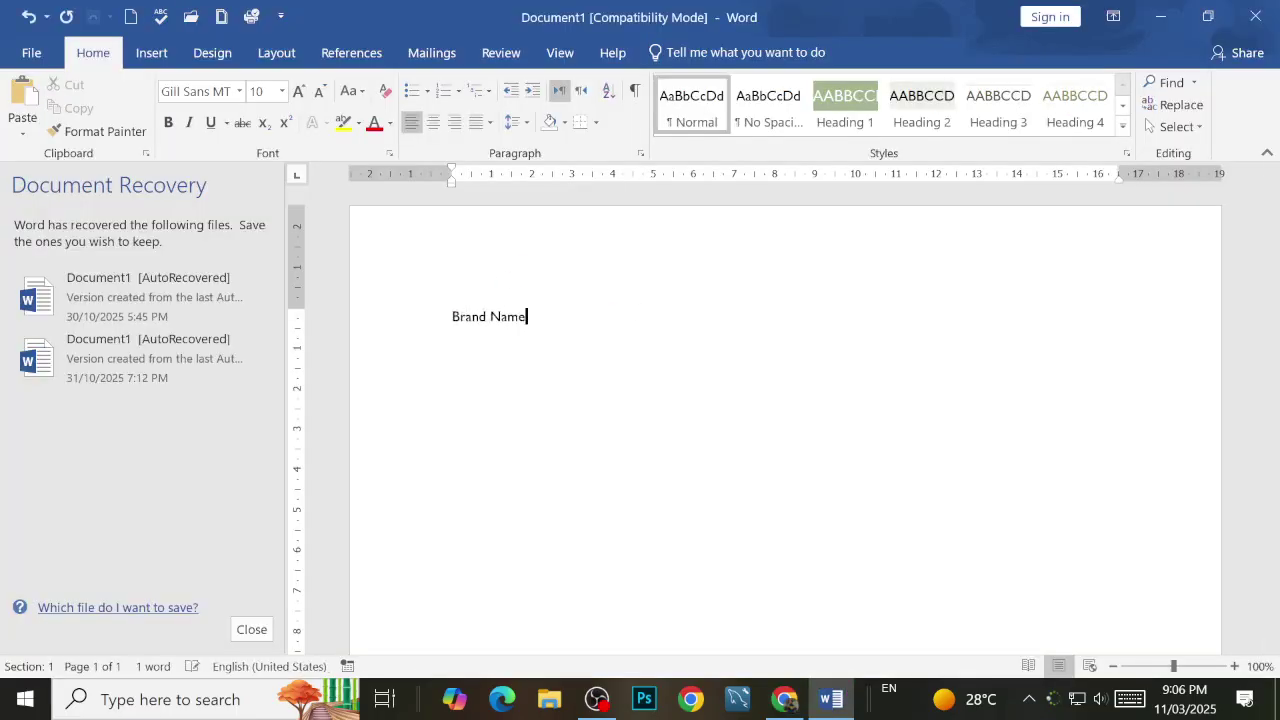
text(:)
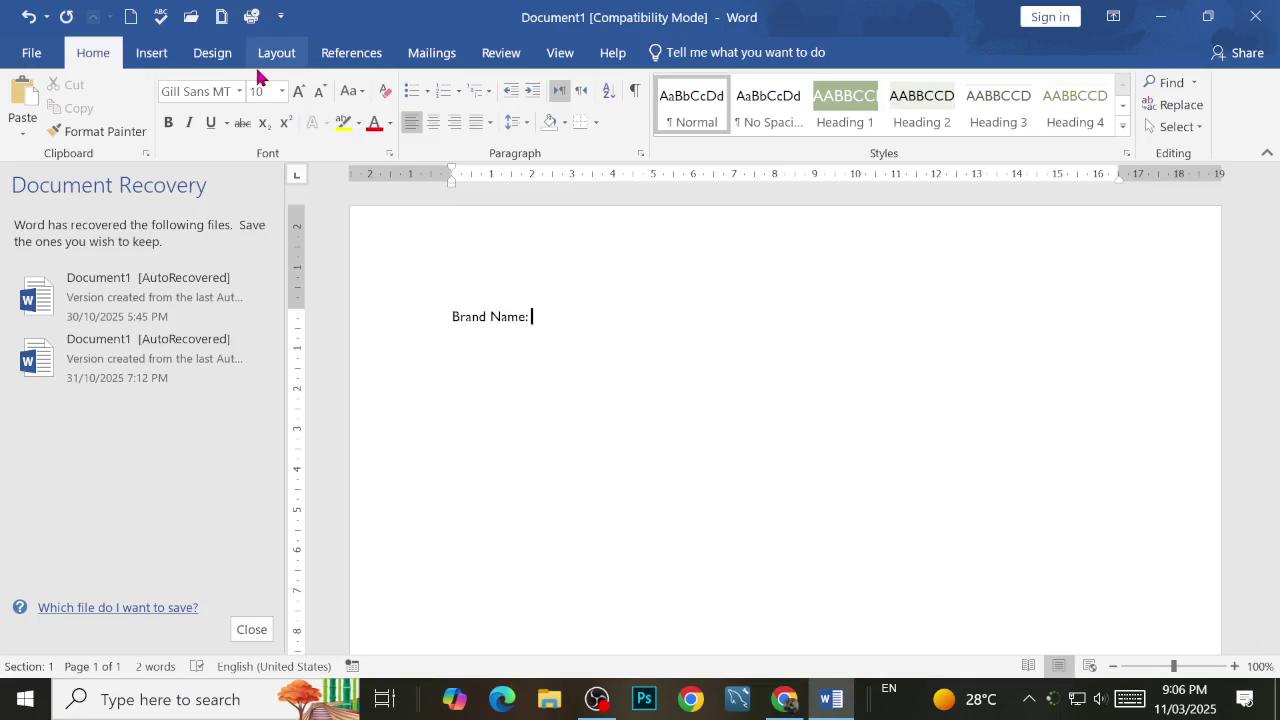
click(152, 54)
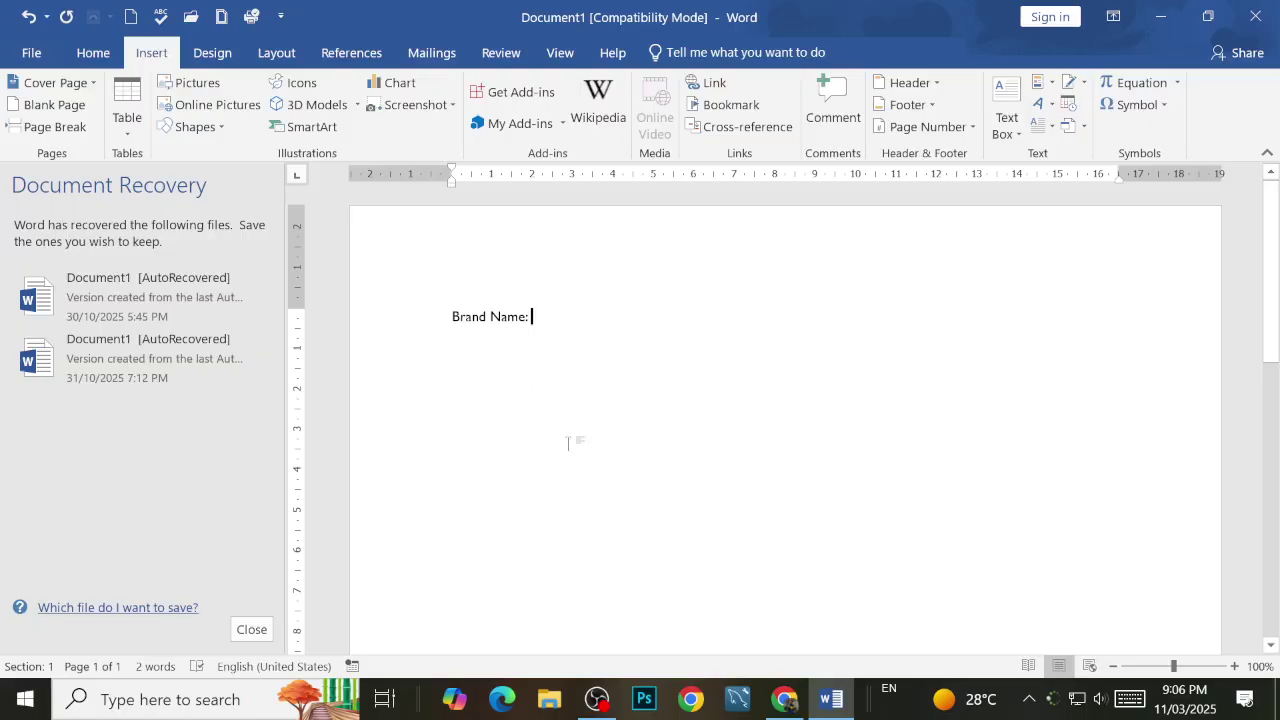
key(alt+F4)
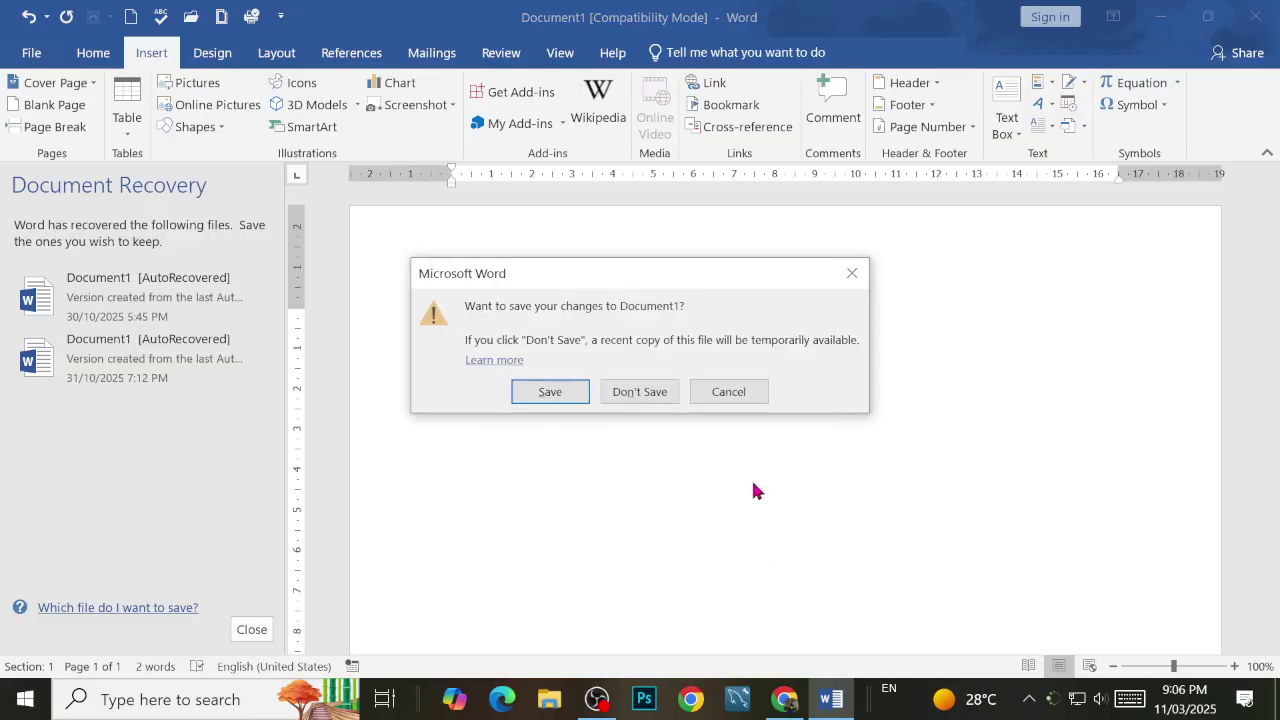
click(652, 401)
Step: Close Word and open new browser tabs heading to the Google Docs home page
key(Return)
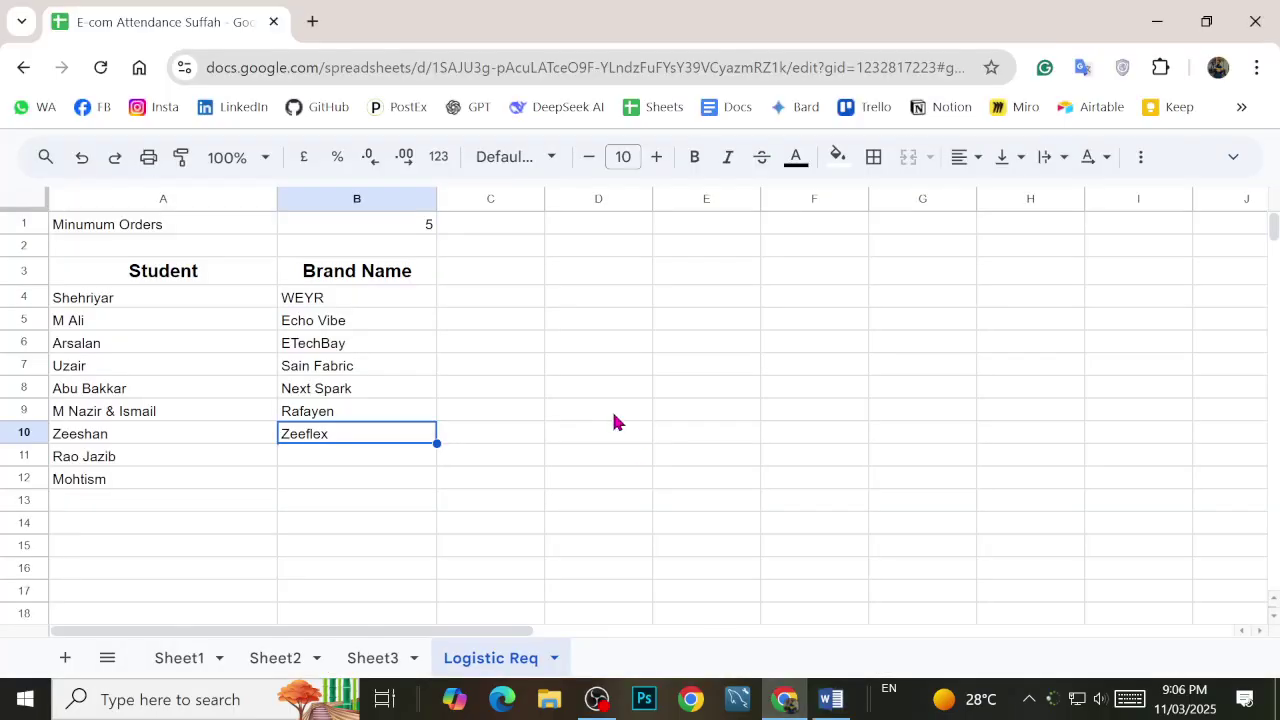
click(312, 22)
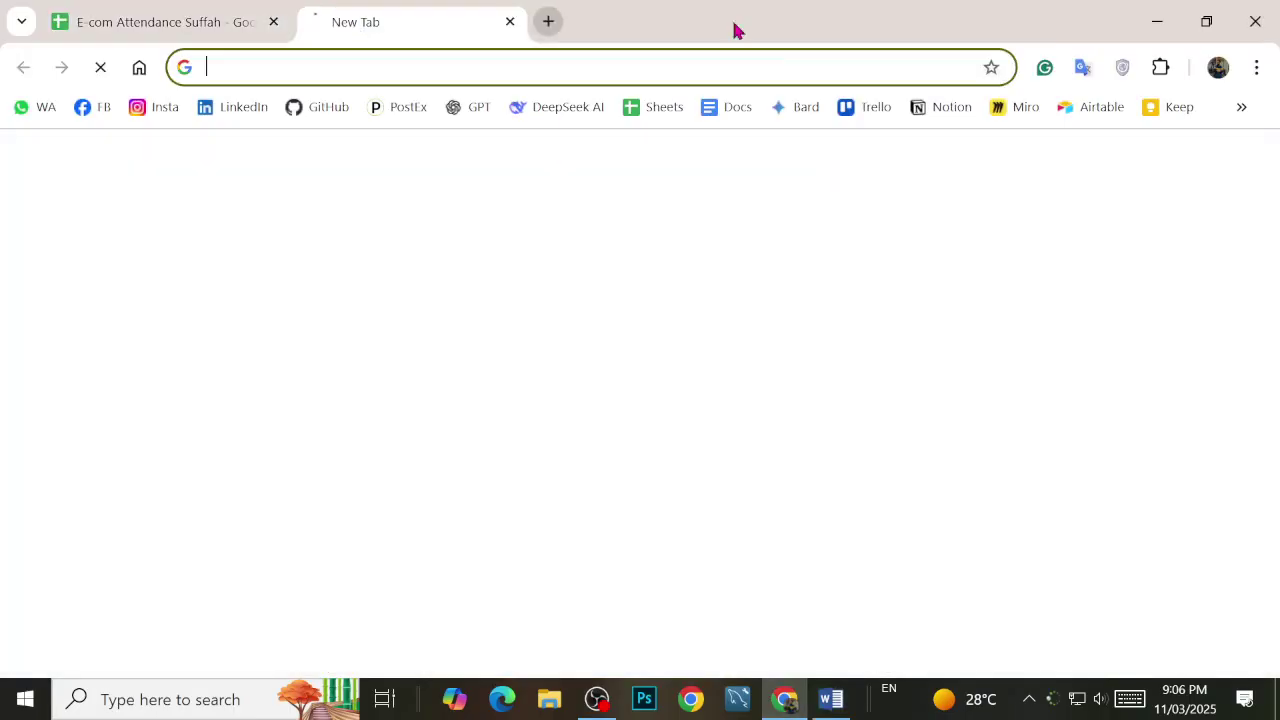
click(730, 107)
click(689, 72)
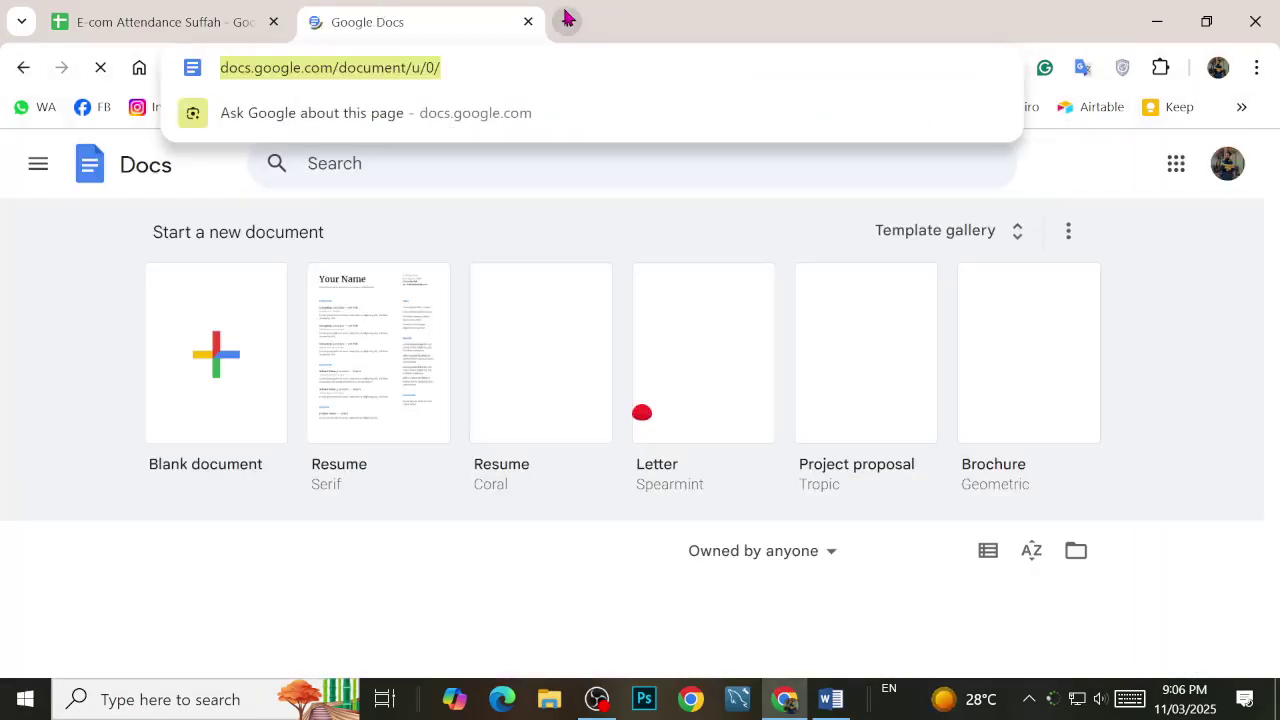
click(566, 20)
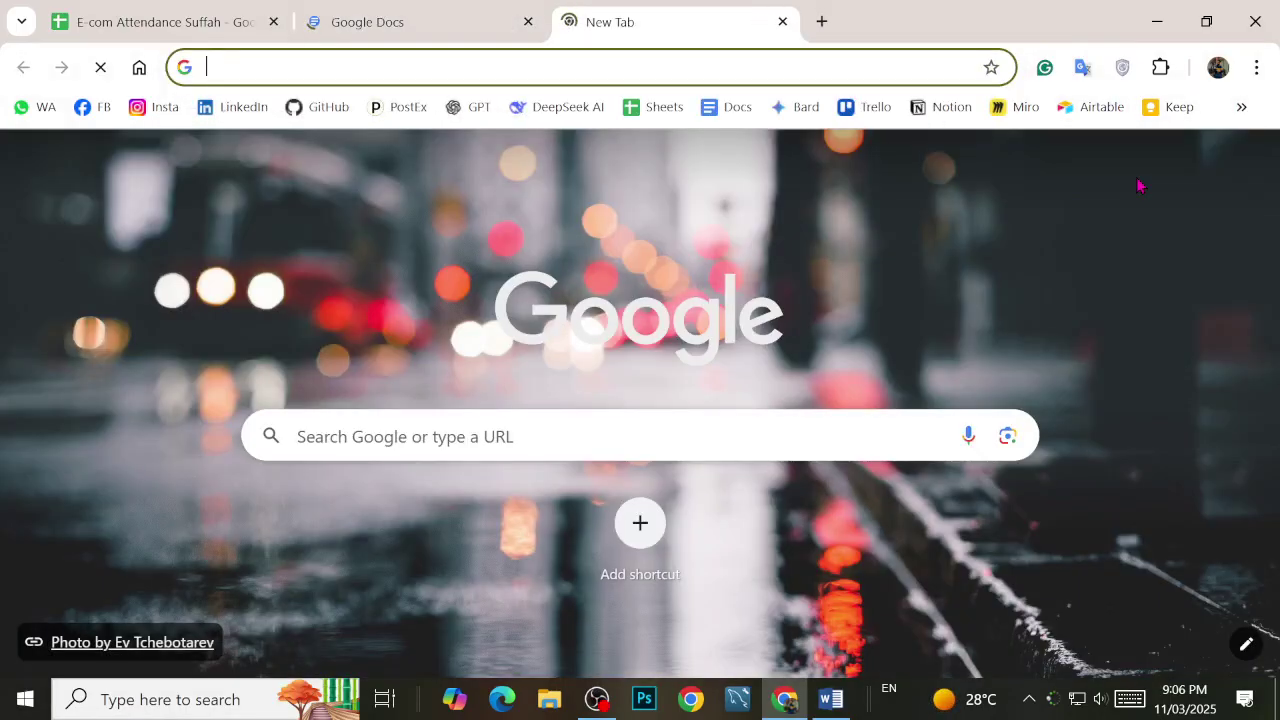
Step: Launch Google Docs from the Google apps list and create a blank untitled document
click(1193, 163)
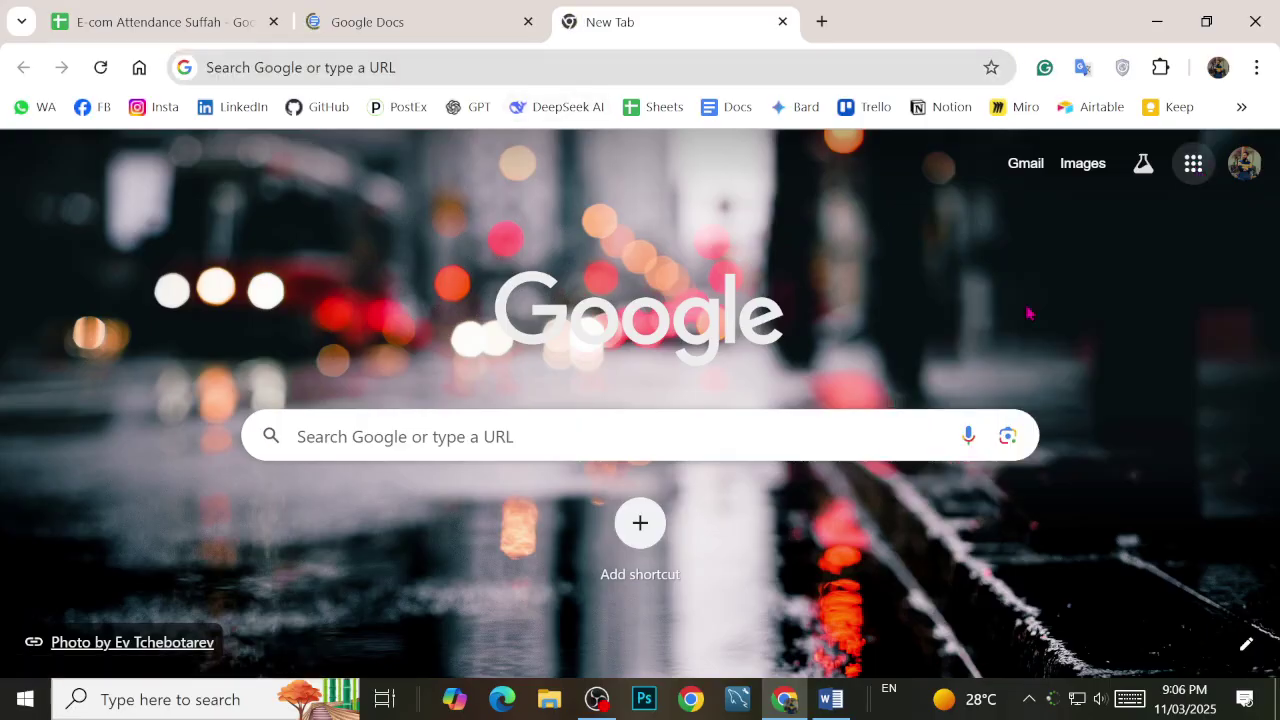
scroll(1112, 390, down, 2)
scroll(1110, 400, up, 2)
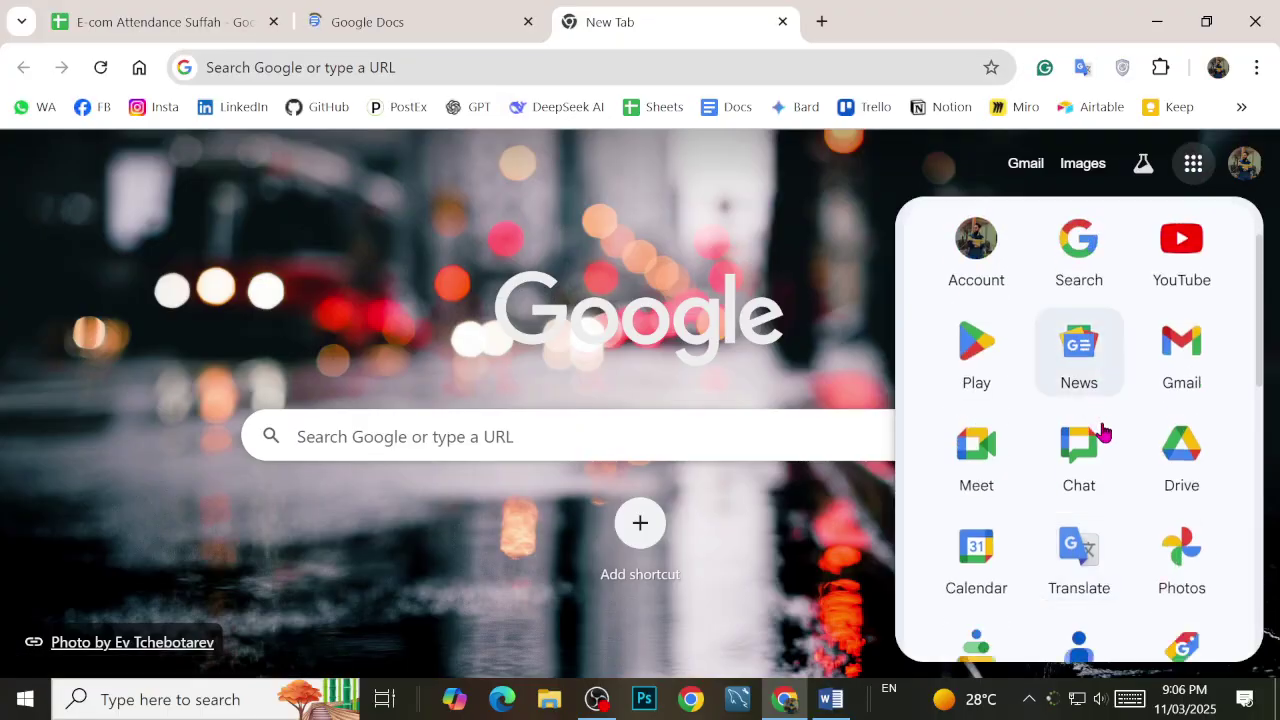
scroll(1102, 432, down, 7)
scroll(1105, 432, down, 1)
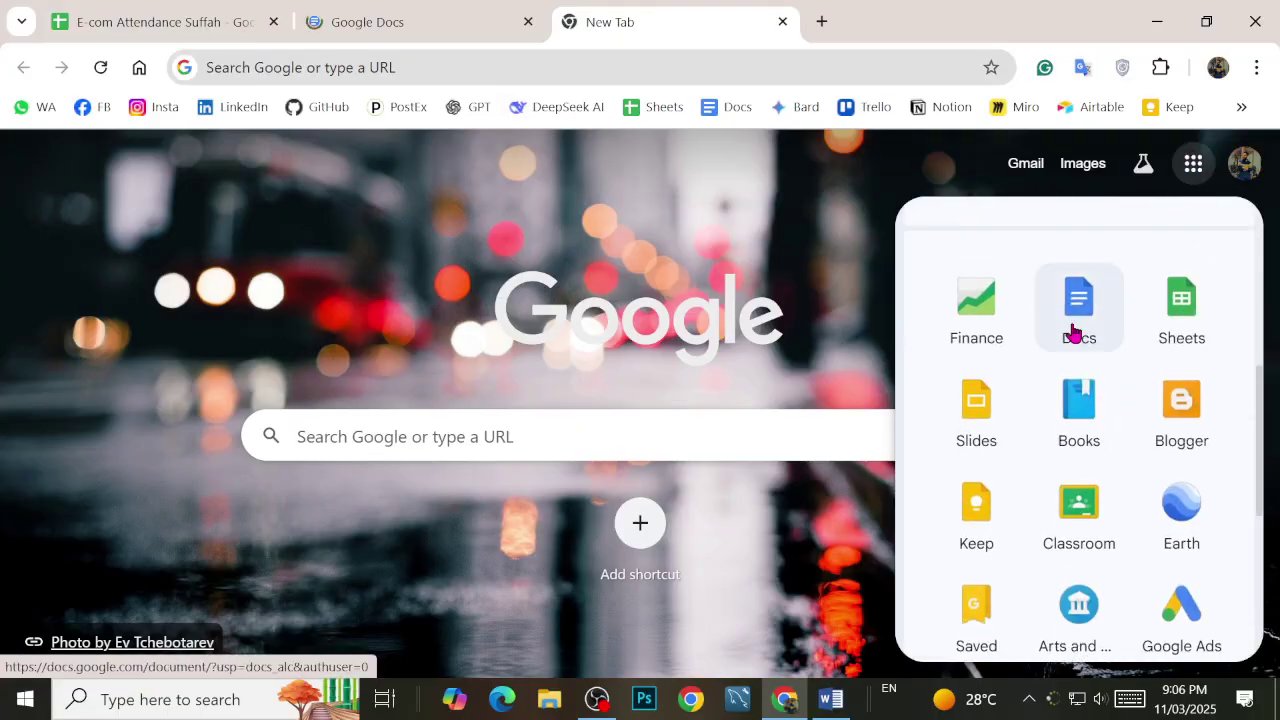
click(1073, 332)
click(543, 12)
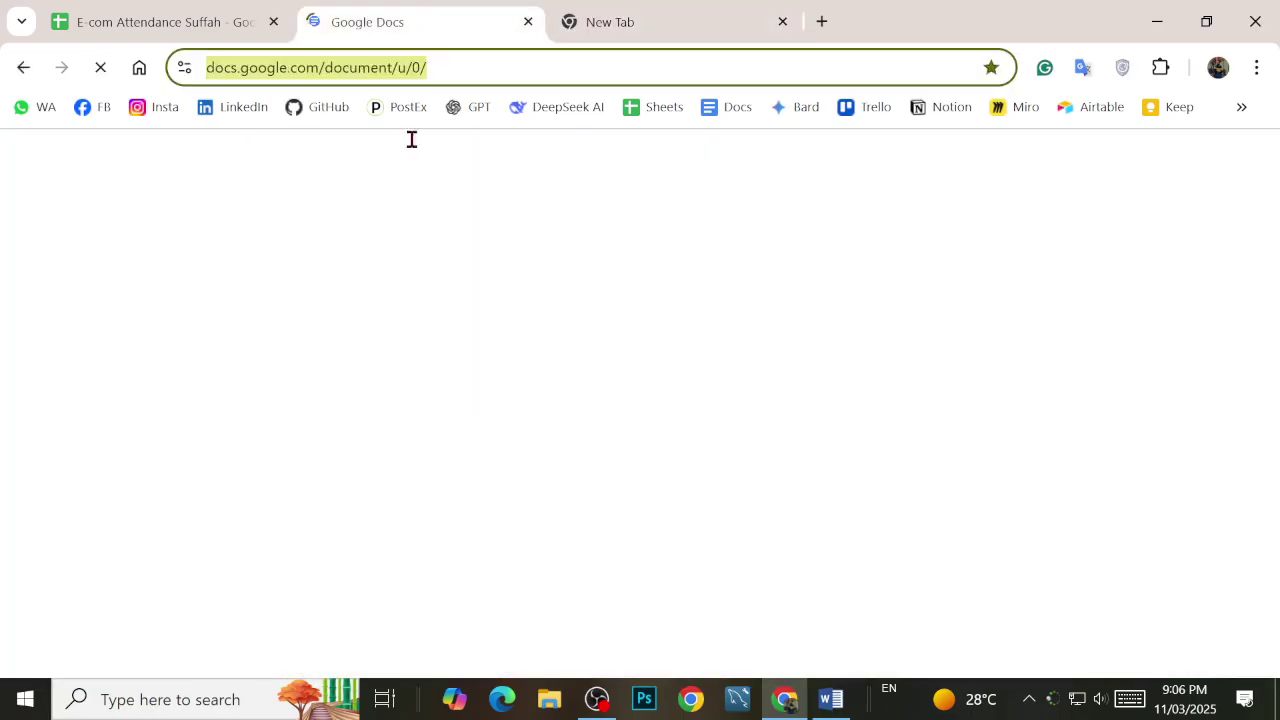
click(198, 340)
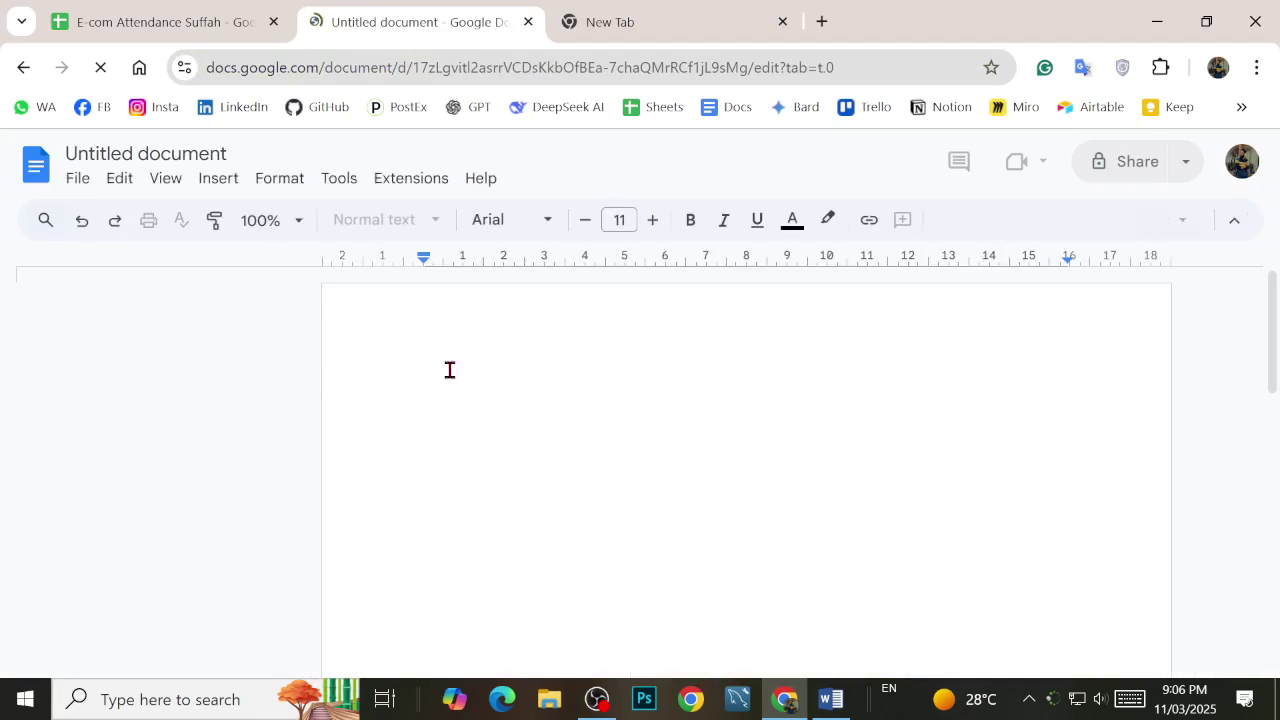
Step: Look over the new document's File options, then dismiss them
click(74, 190)
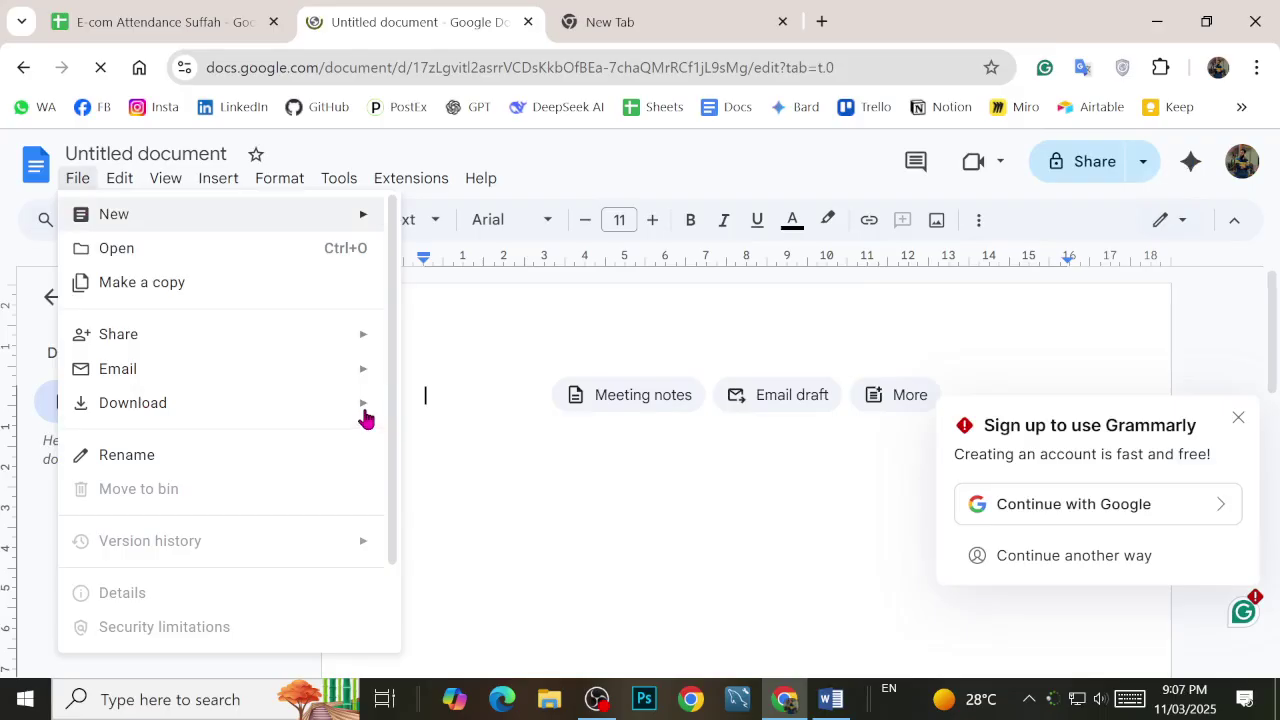
mouse_move(363, 417)
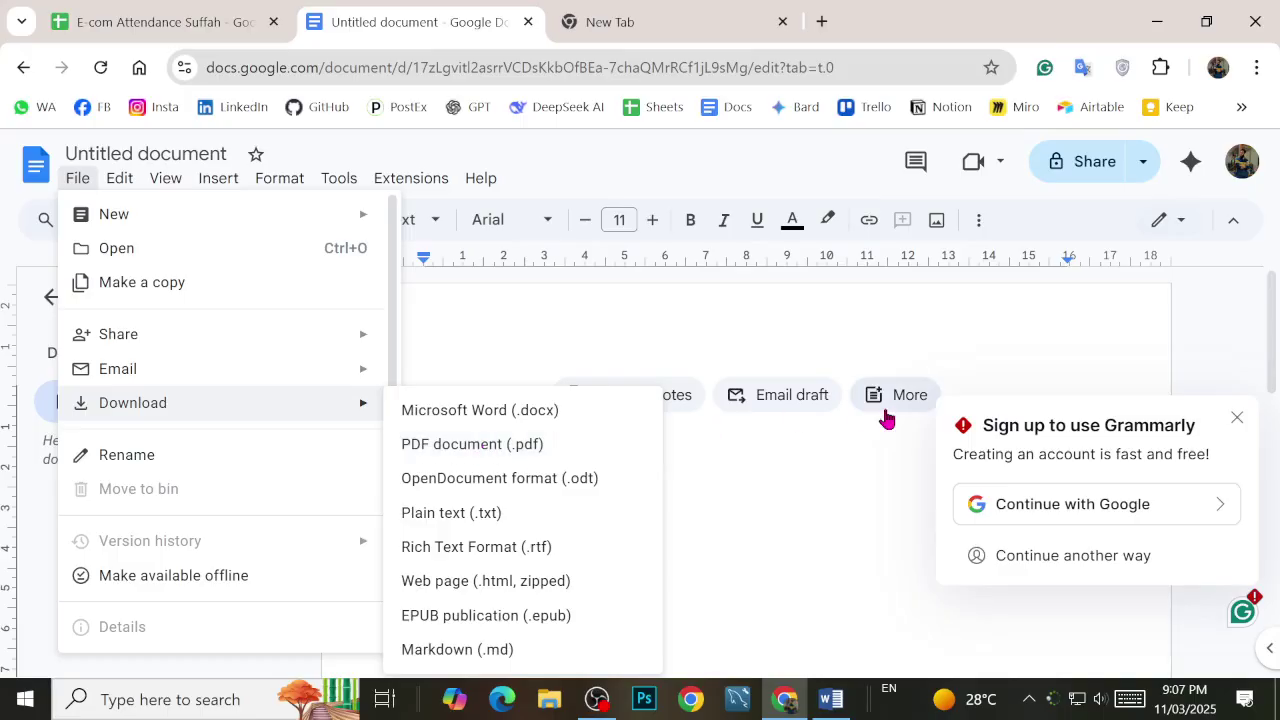
click(830, 460)
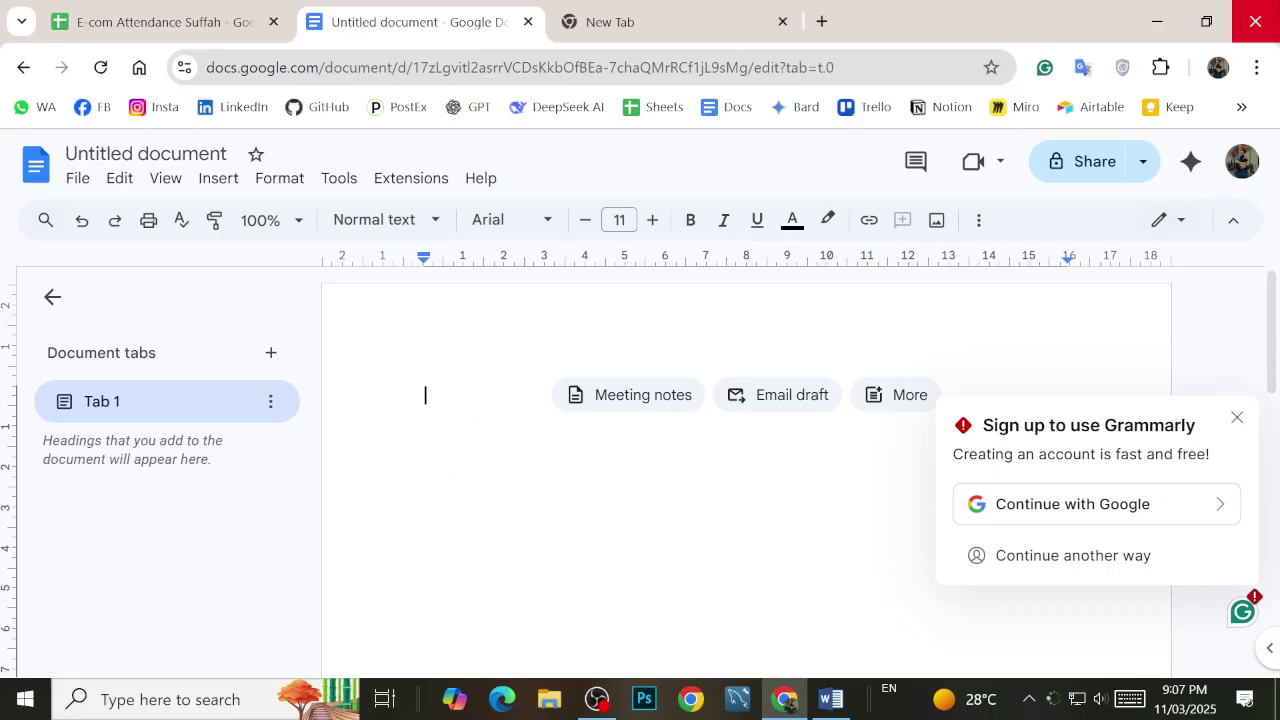
Step: Close the Docs tab, the spare tab and the E-com Attendance Suffah spreadsheet, leaving one new tab
click(528, 21)
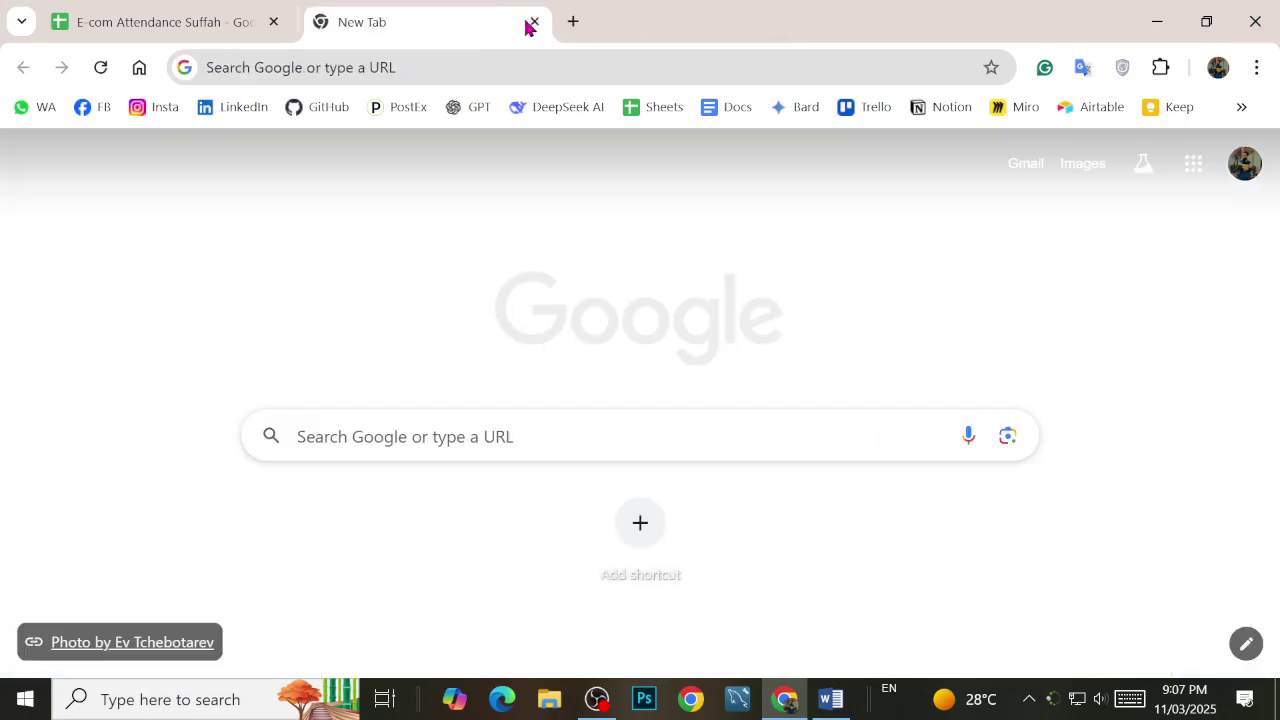
click(528, 21)
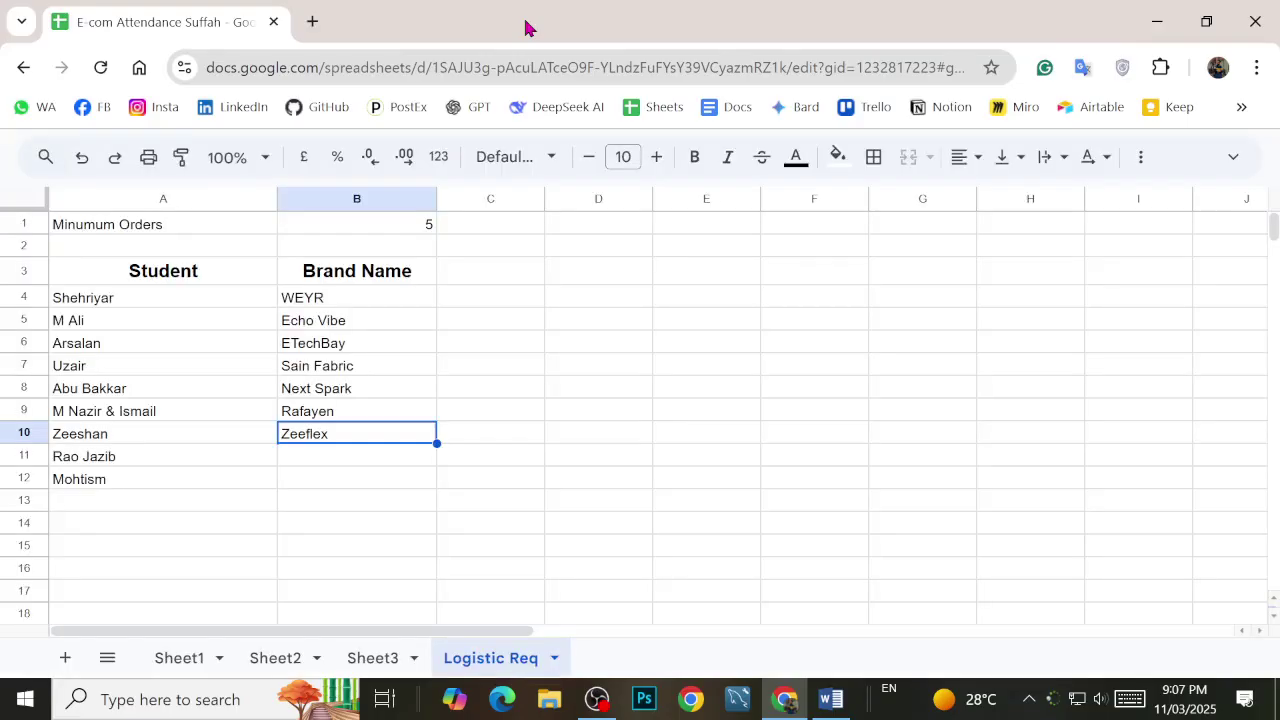
click(387, 456)
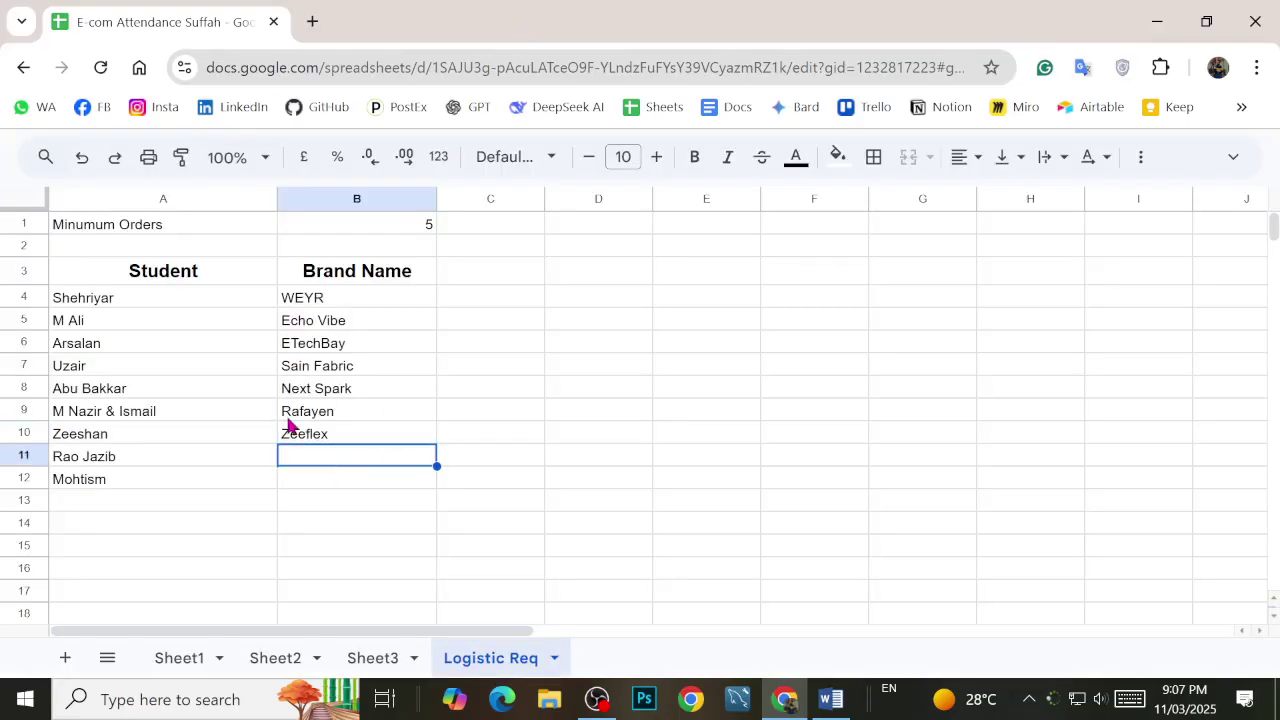
click(312, 21)
click(273, 21)
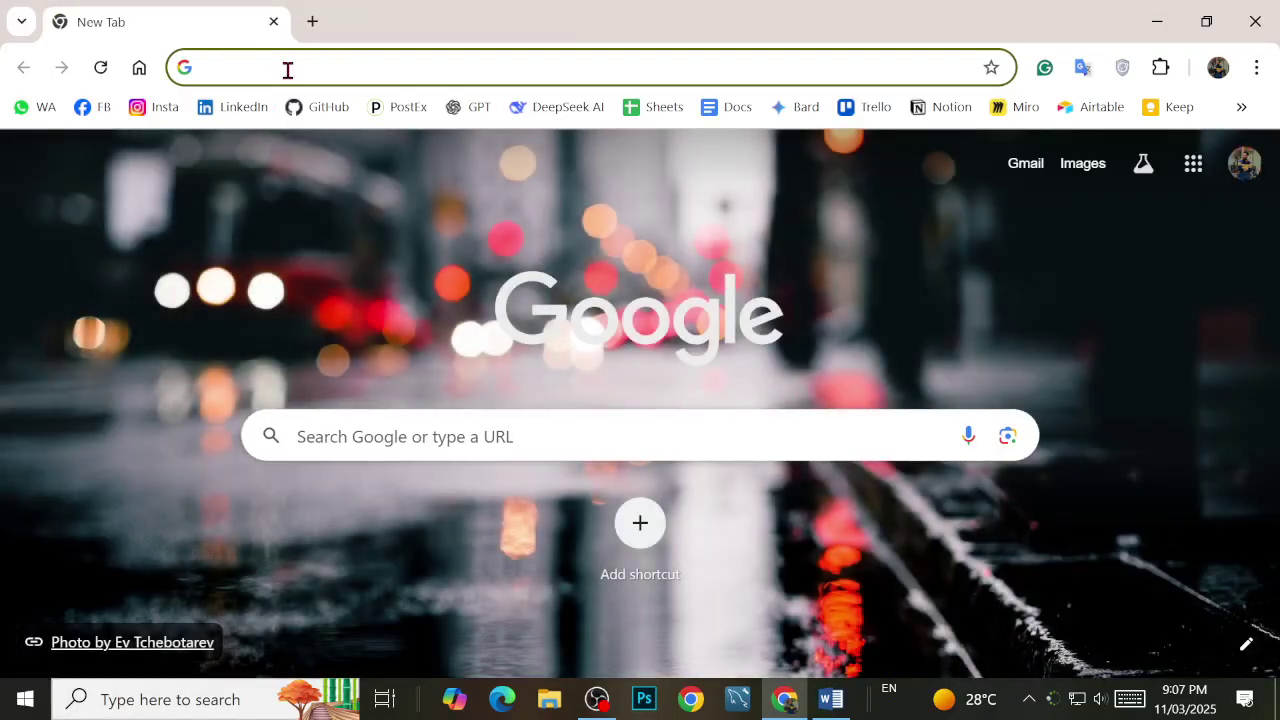
Step: Search 'Shopify' and open its 'Start a Free Trial Now' sign-up page, then bring OBS Studio forward
text(Shopify)
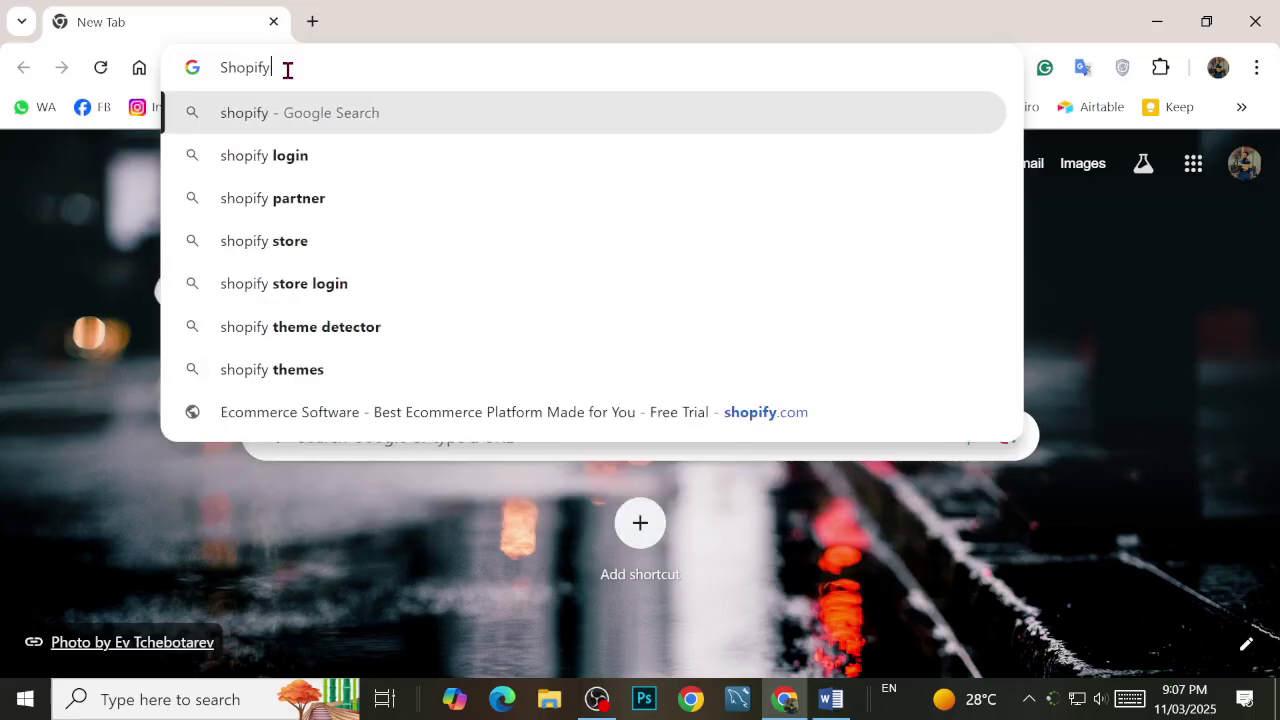
key(Return)
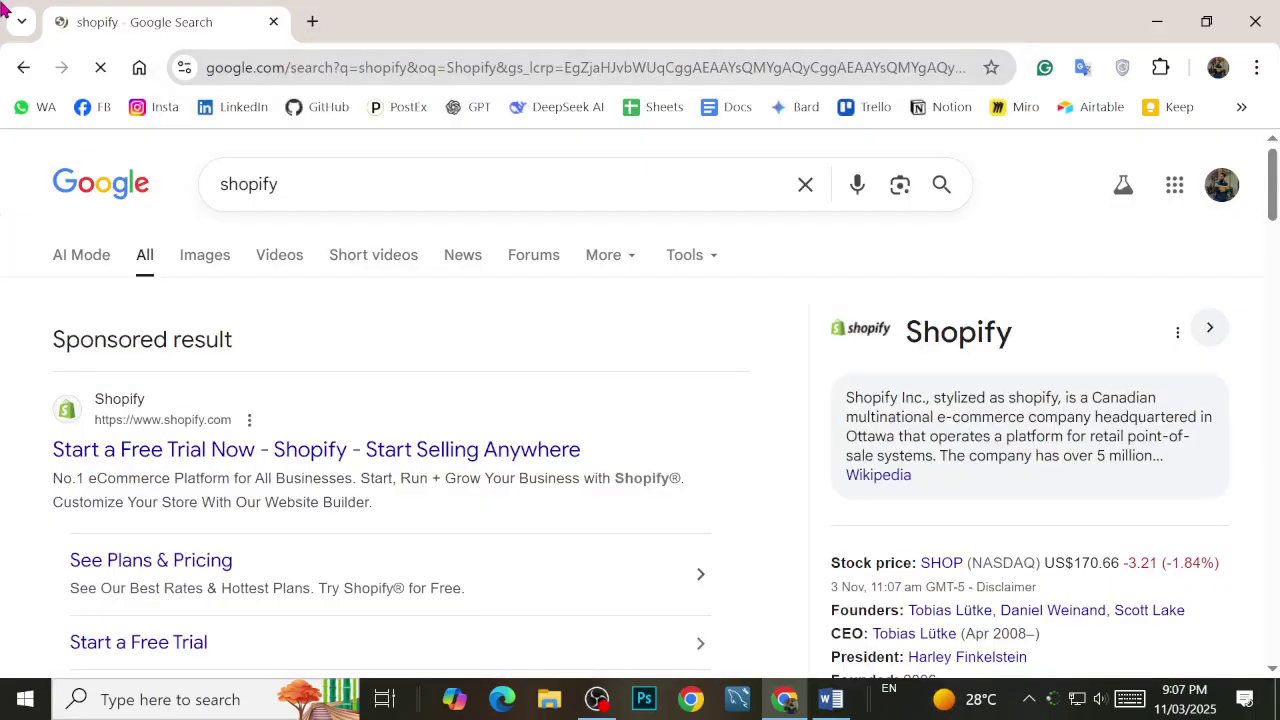
click(156, 455)
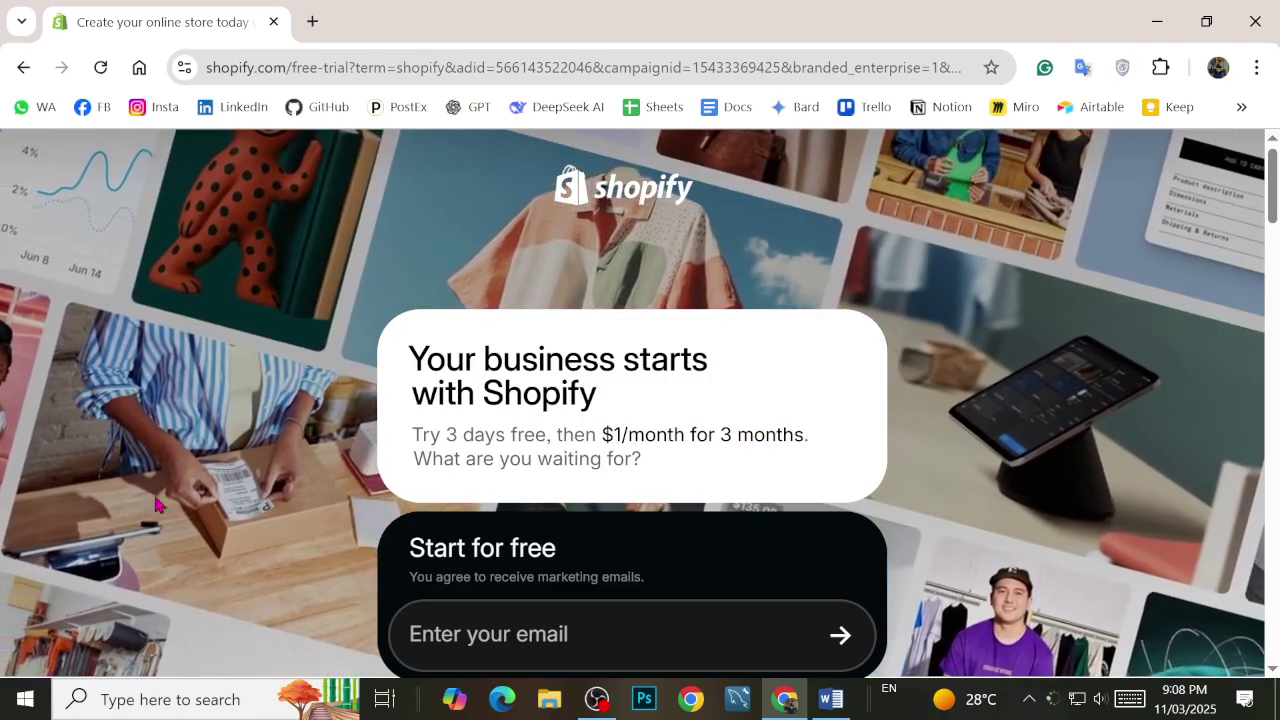
click(597, 697)
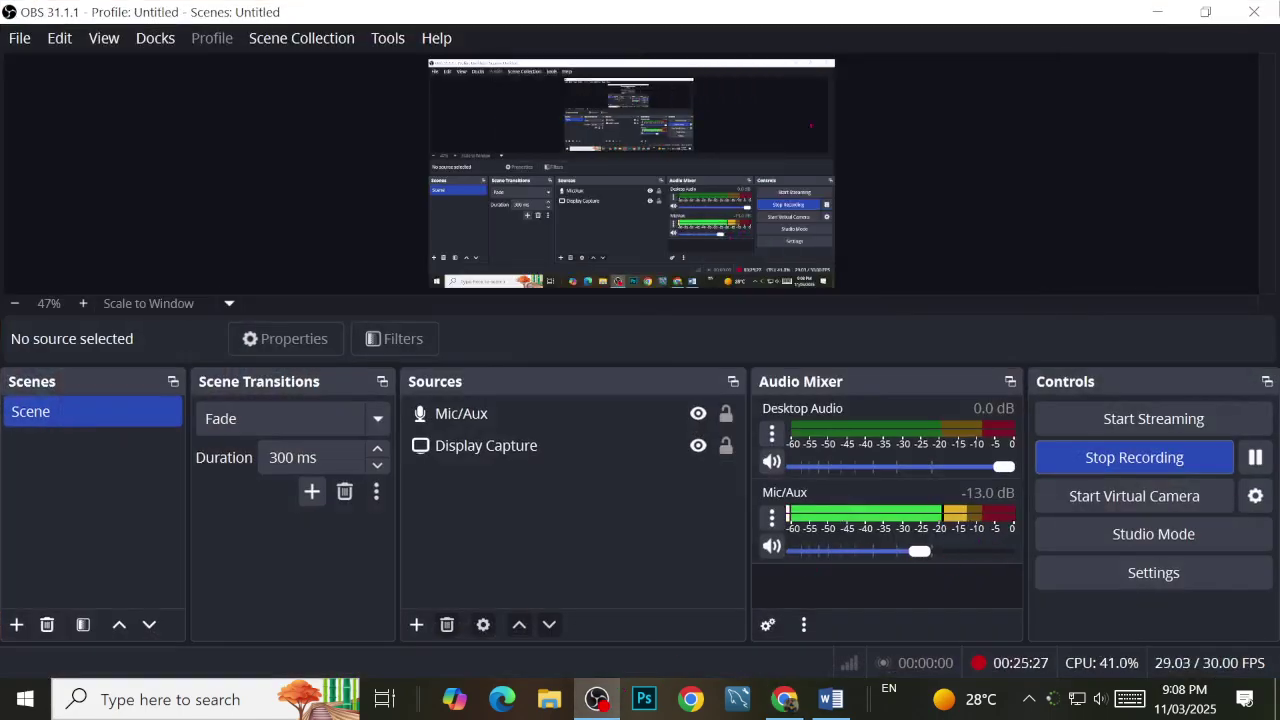
Step: Minimize OBS Studio so Shopify's 3-free-days trial page shows in Chrome
click(1160, 14)
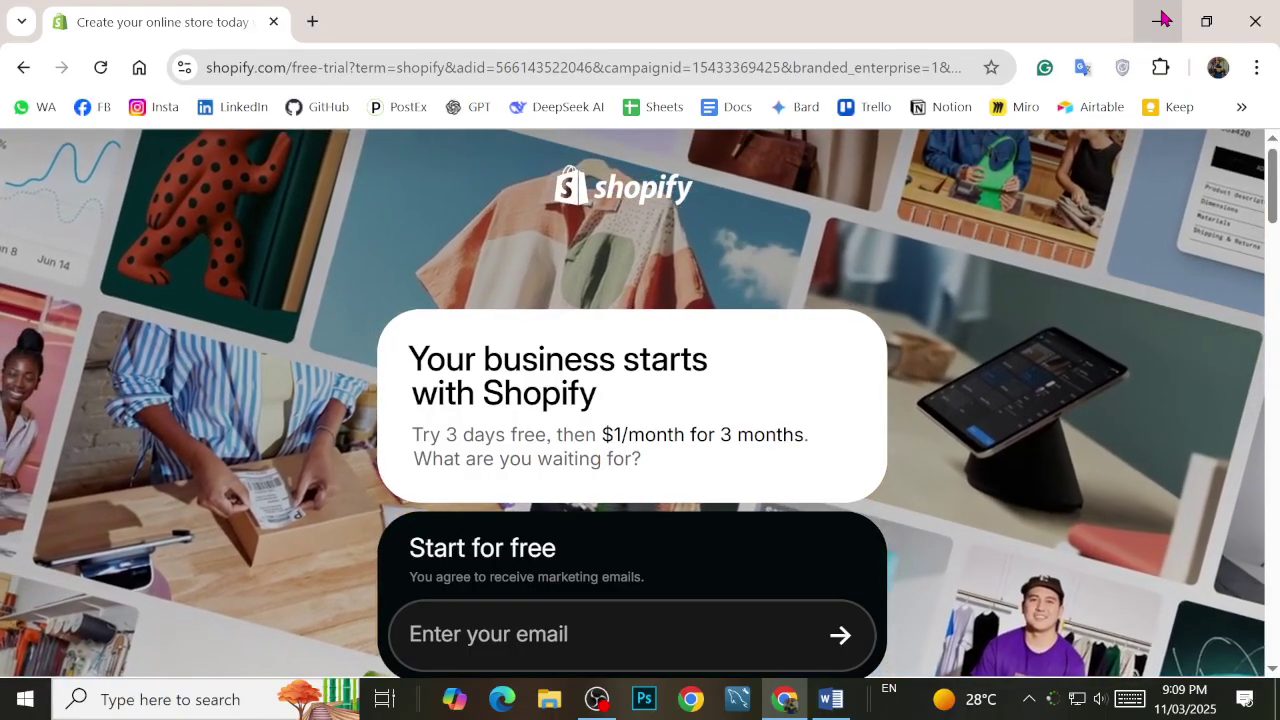
scroll(926, 325, down, 1)
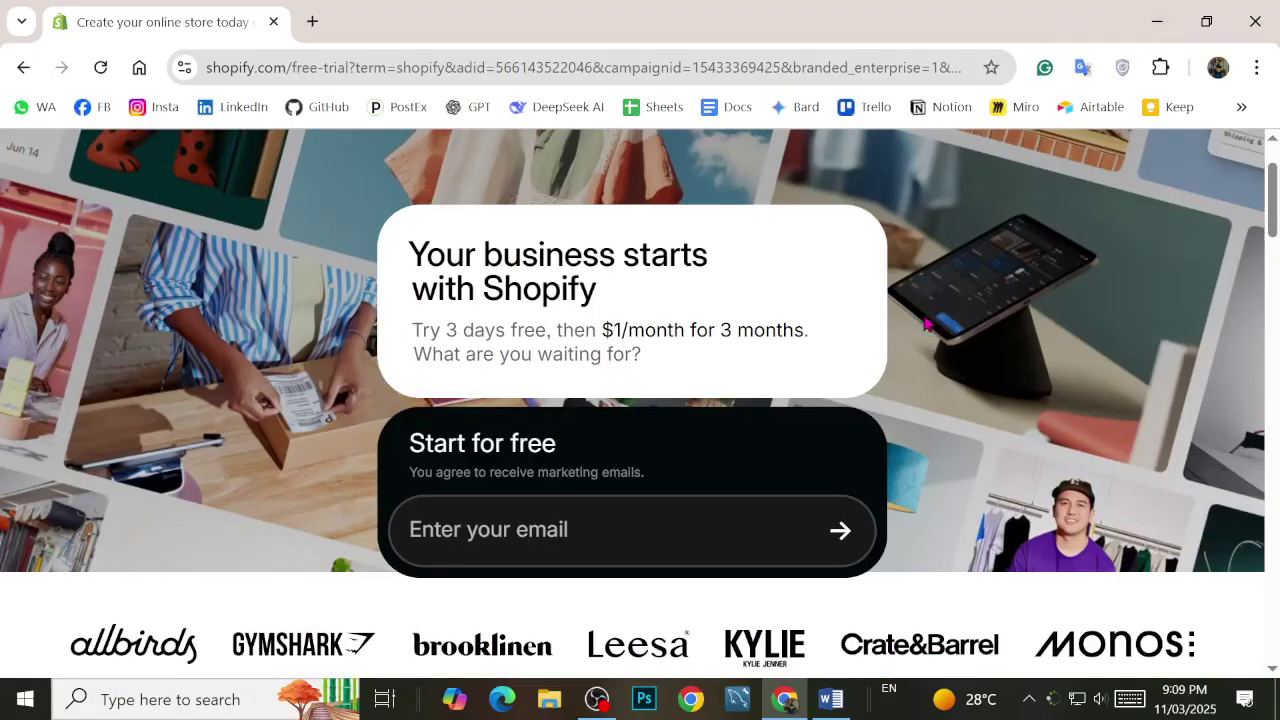
scroll(802, 360, down, 5)
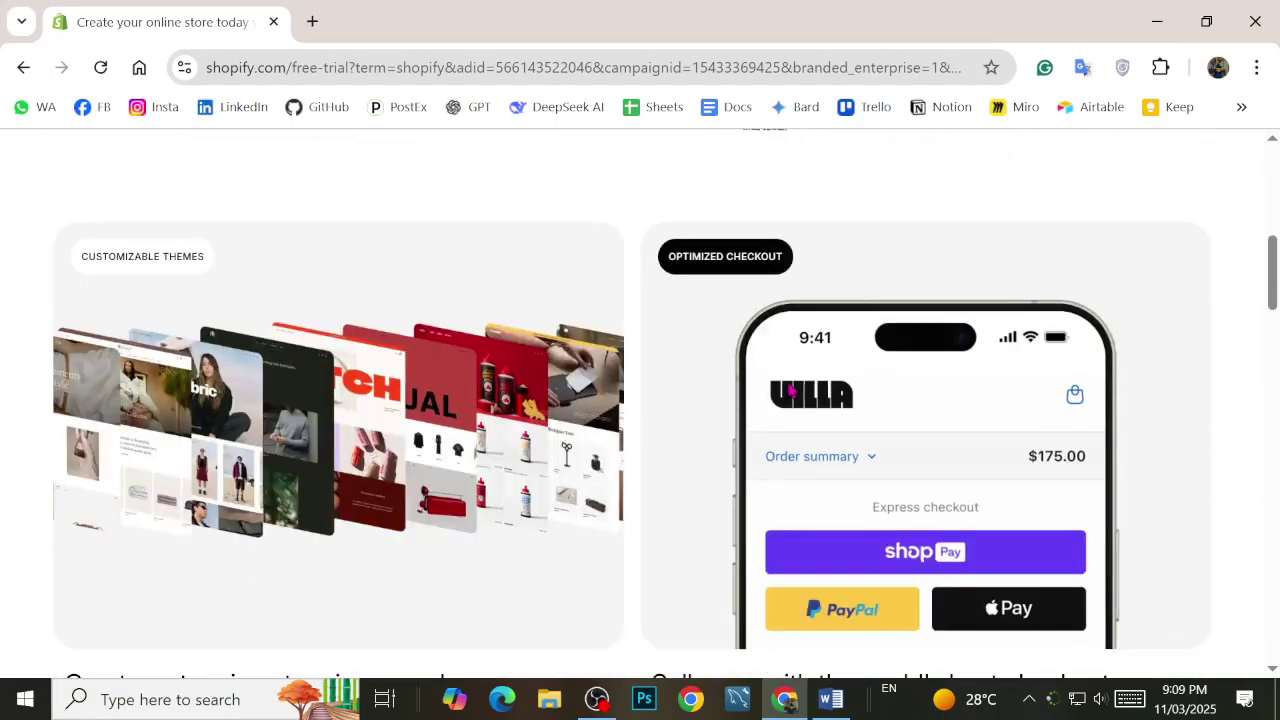
scroll(793, 380, down, 3)
scroll(740, 480, up, 8)
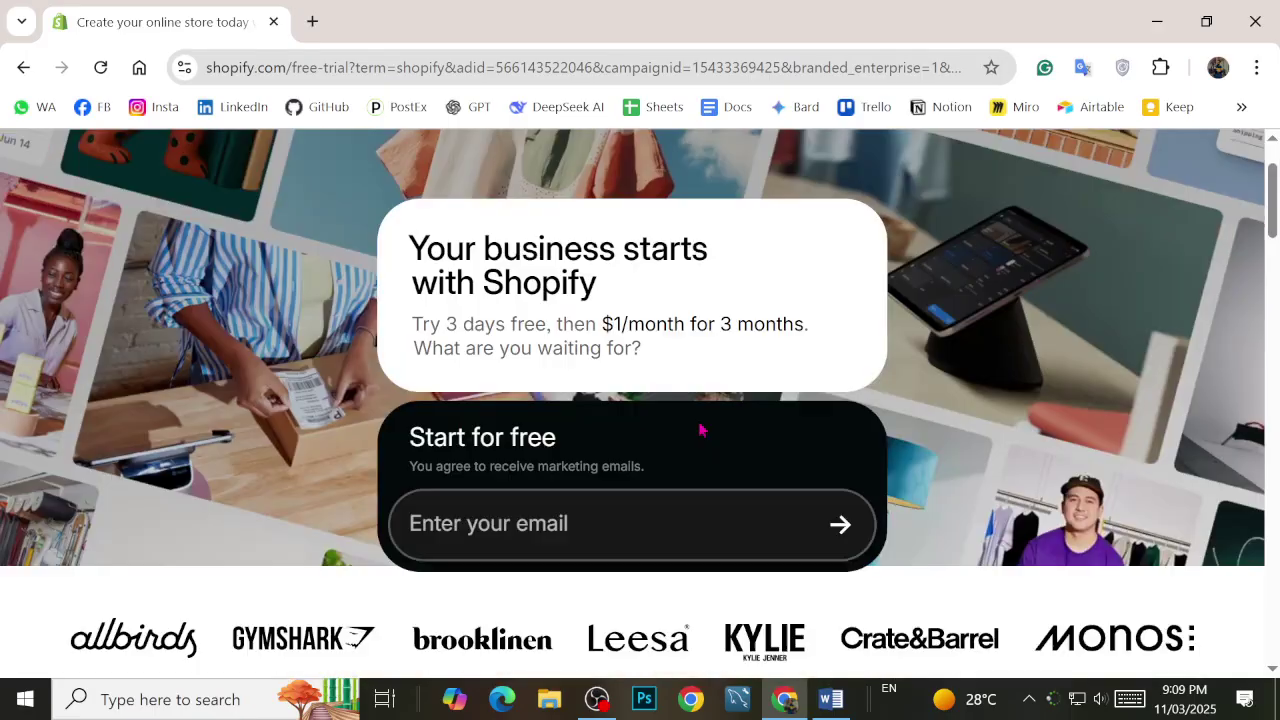
scroll(623, 400, up, 1)
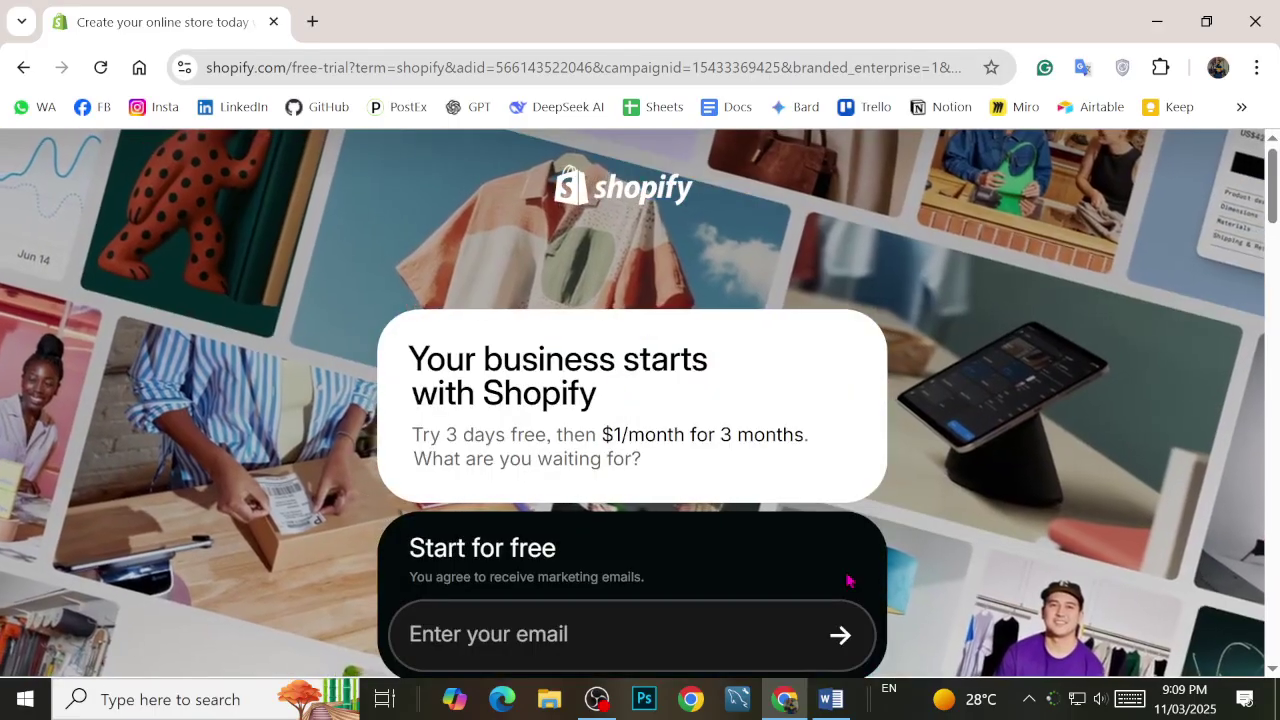
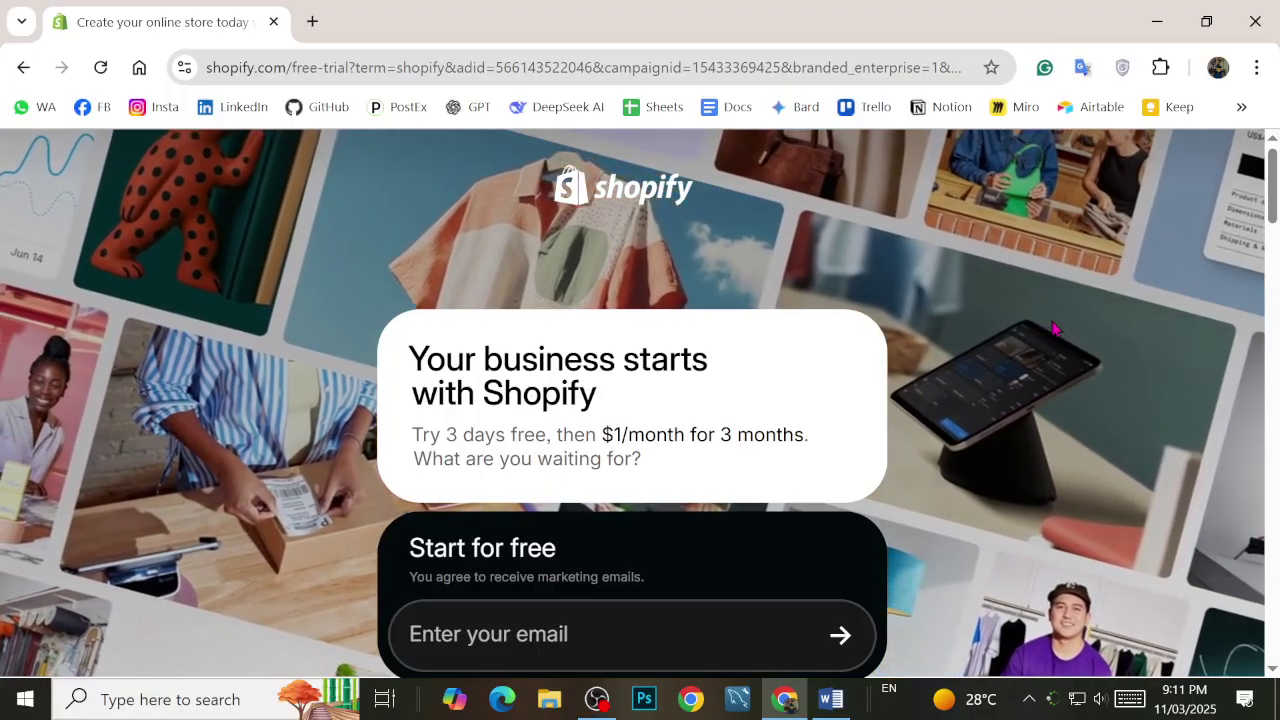
Step: Search for Wix in a new tab, skim the results, then close that tab
click(313, 20)
text(Wix)
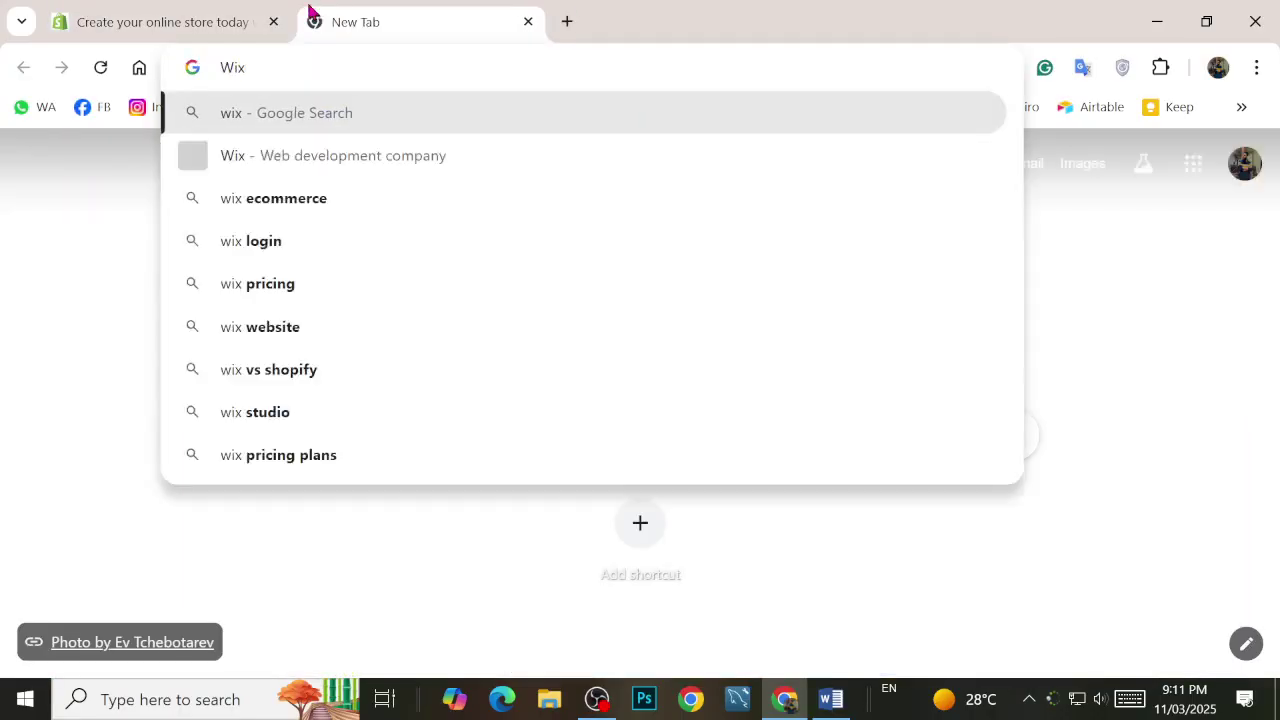
key(Return)
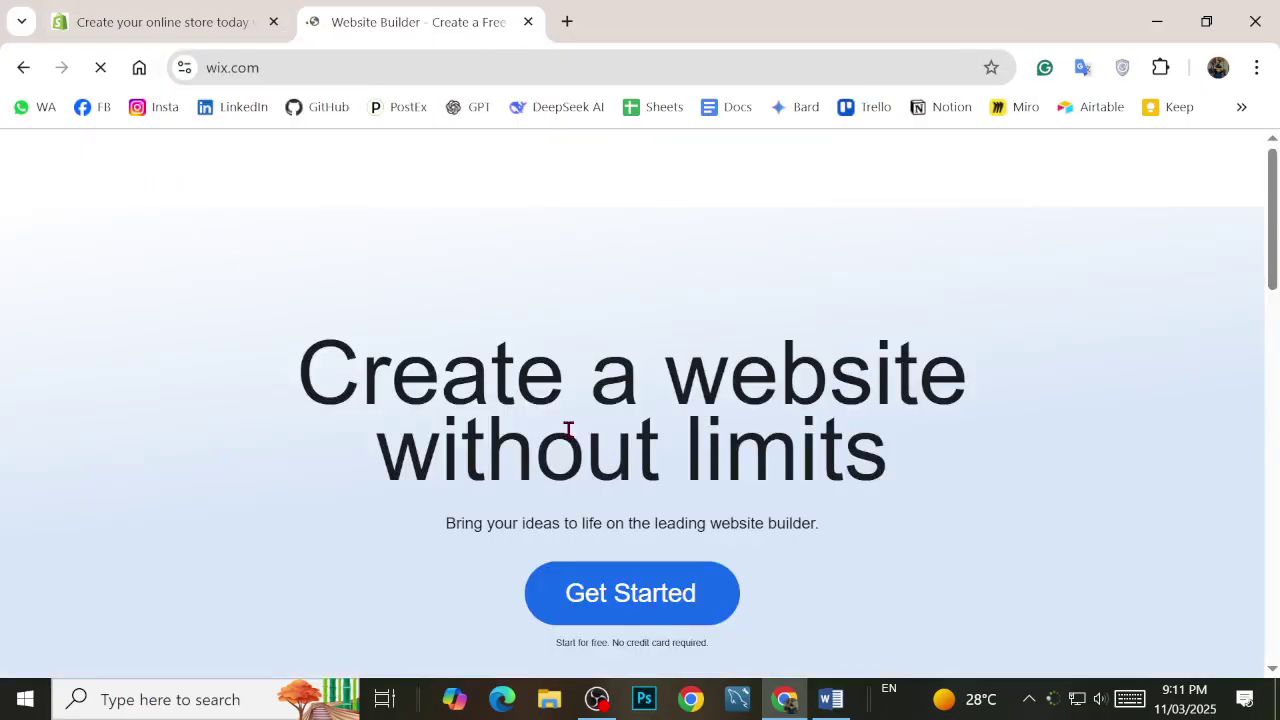
scroll(450, 450, down, 2)
scroll(450, 450, down, 5)
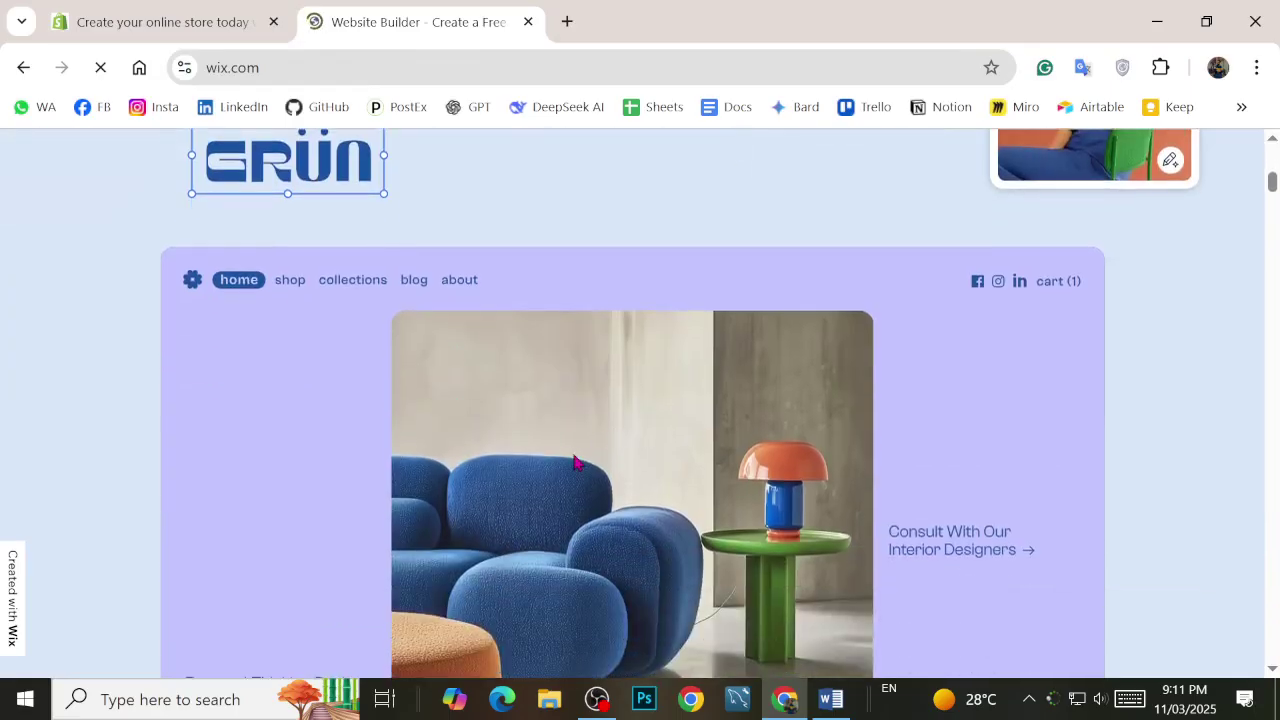
scroll(400, 295, up, 5)
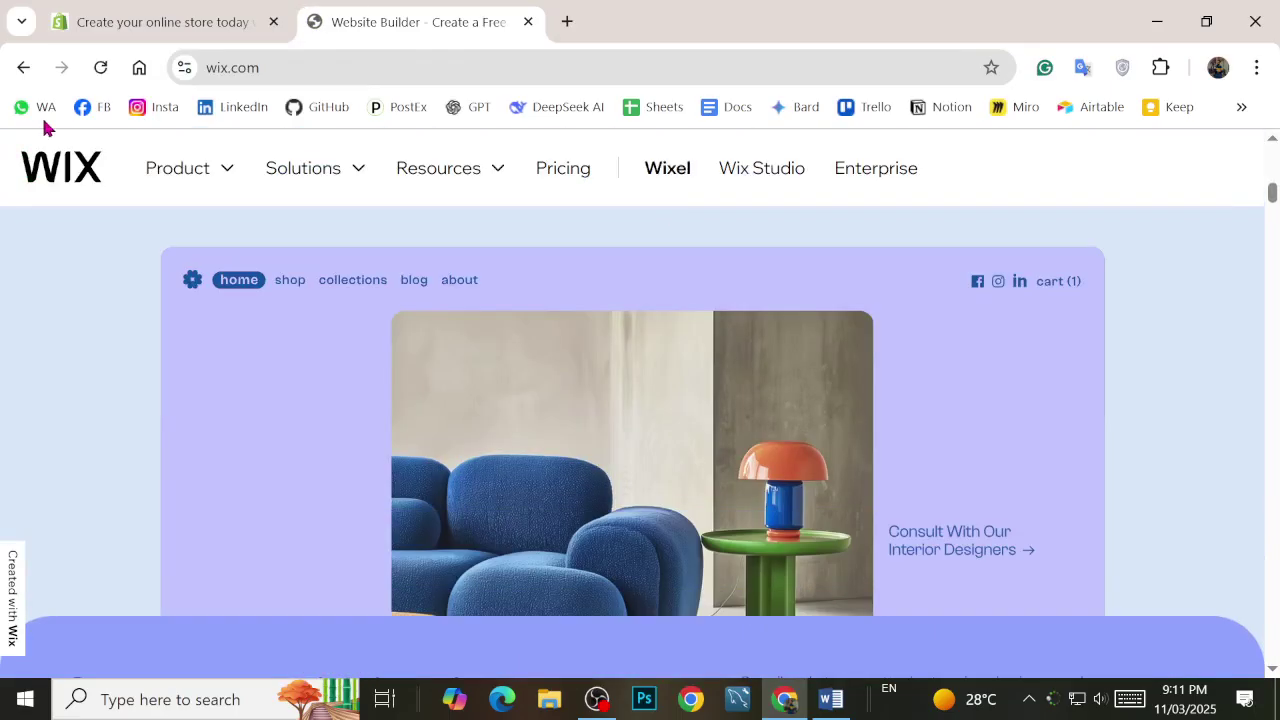
click(24, 67)
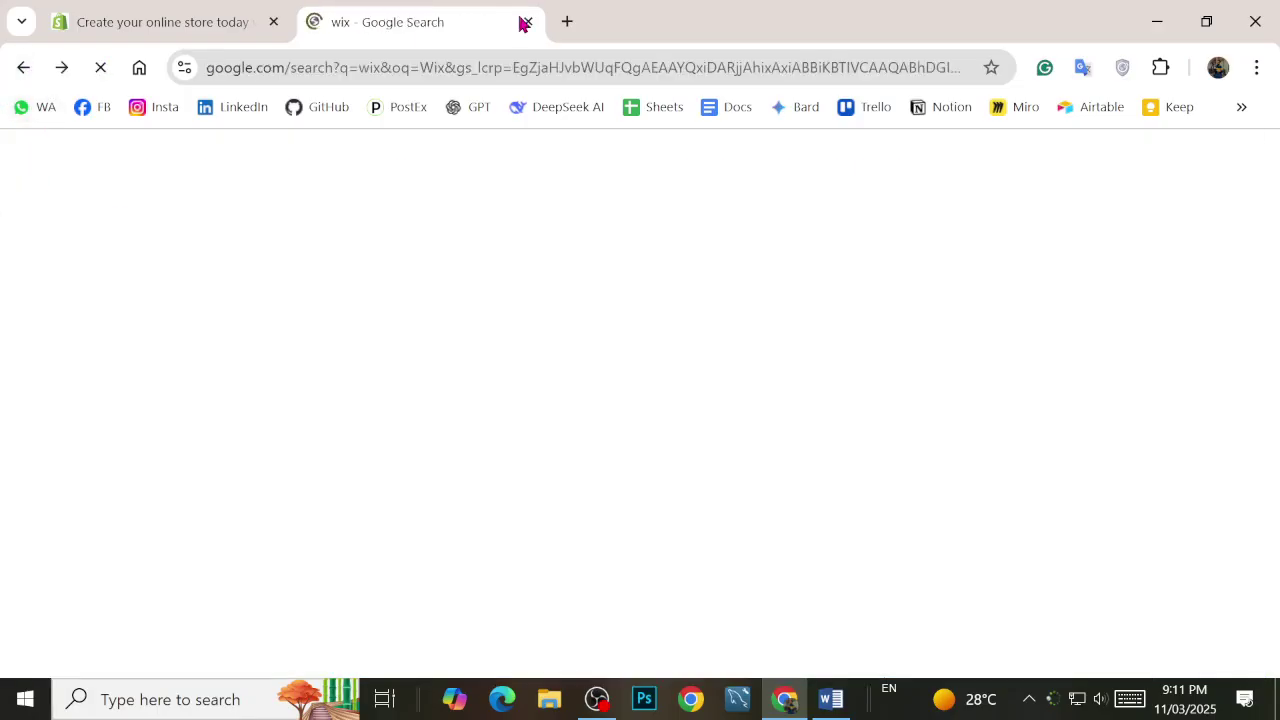
click(524, 21)
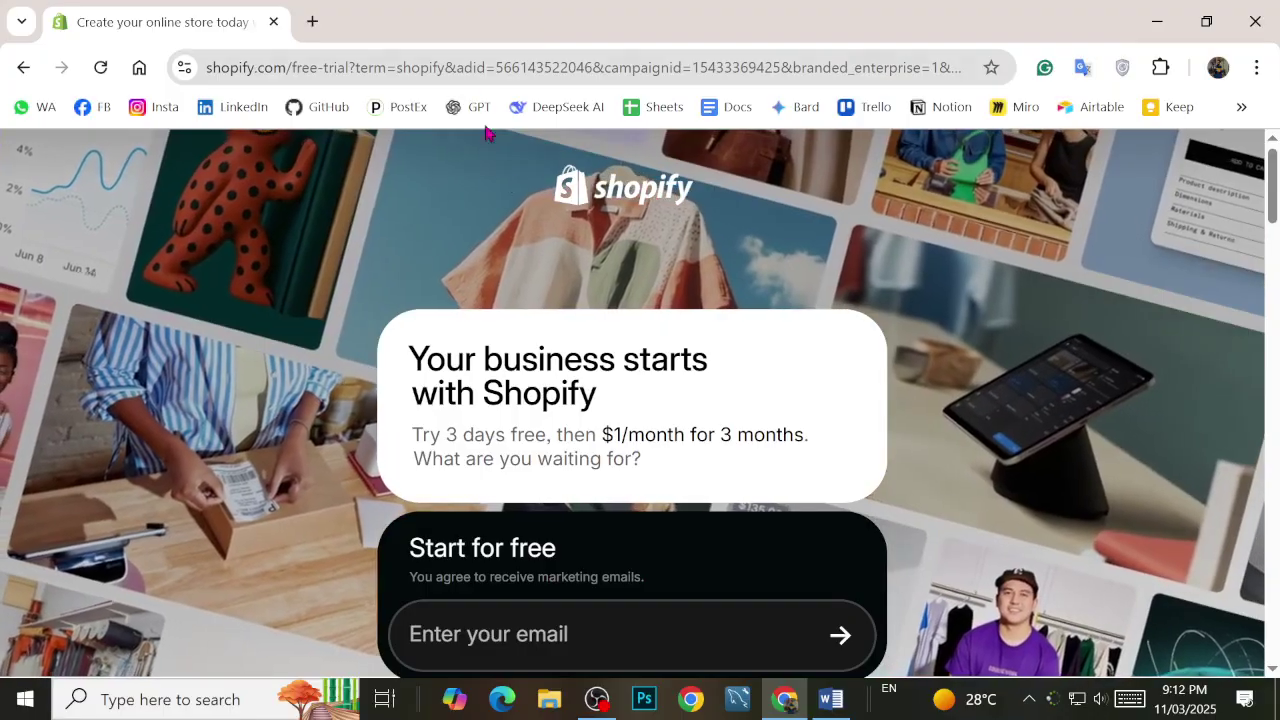
Step: Scroll the Shopify free-trial page and select its 'Enter your email' field
scroll(538, 378, down, 1)
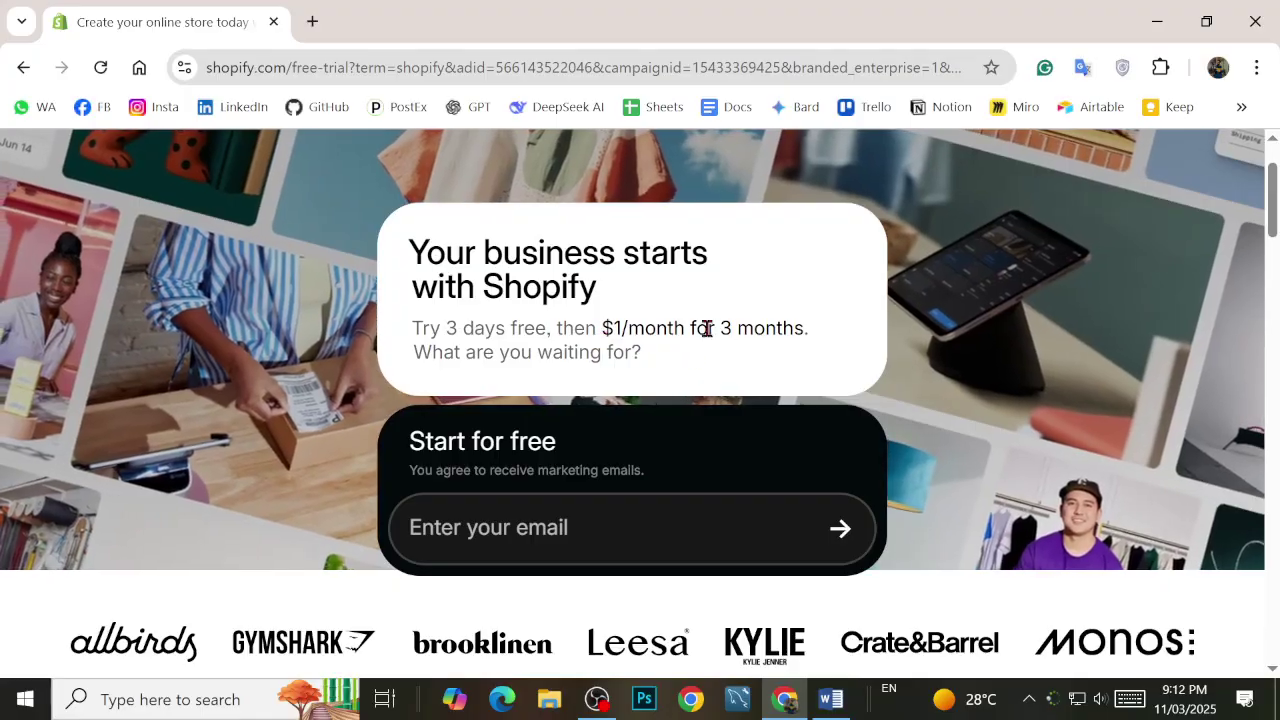
scroll(612, 416, down, 2)
scroll(597, 430, up, 3)
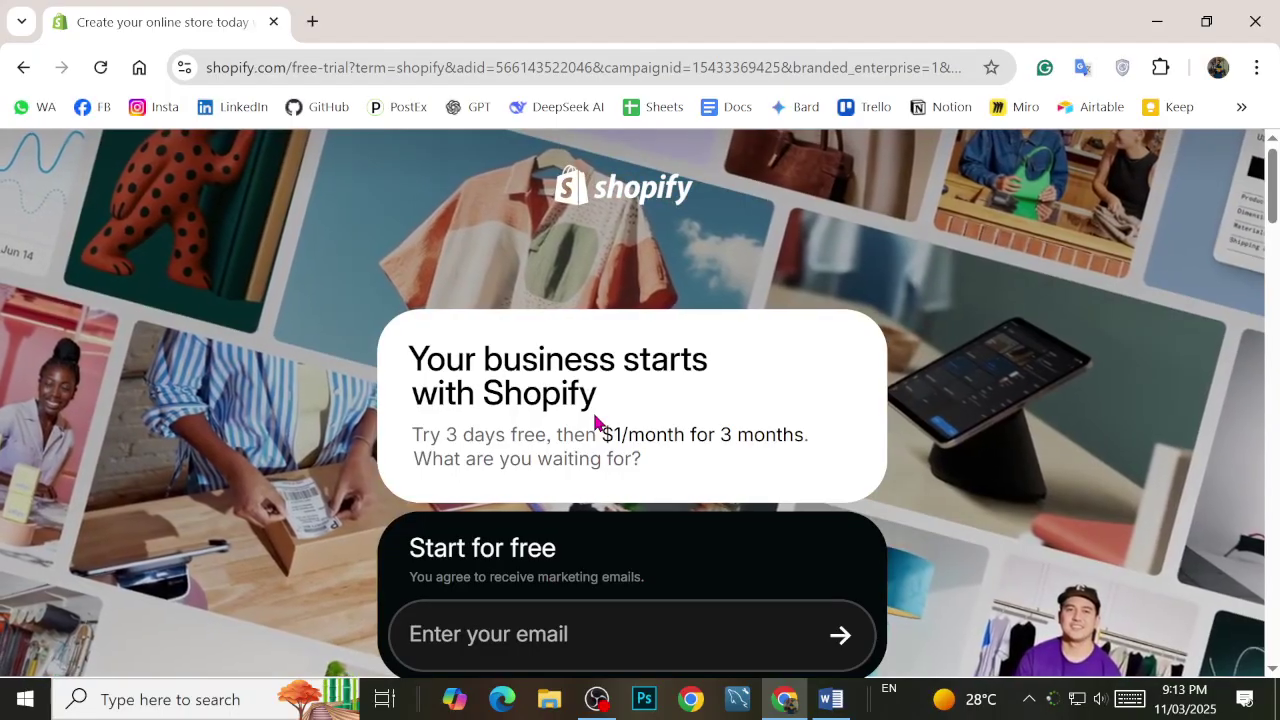
scroll(595, 420, down, 7)
scroll(591, 418, up, 3)
scroll(591, 418, up, 3)
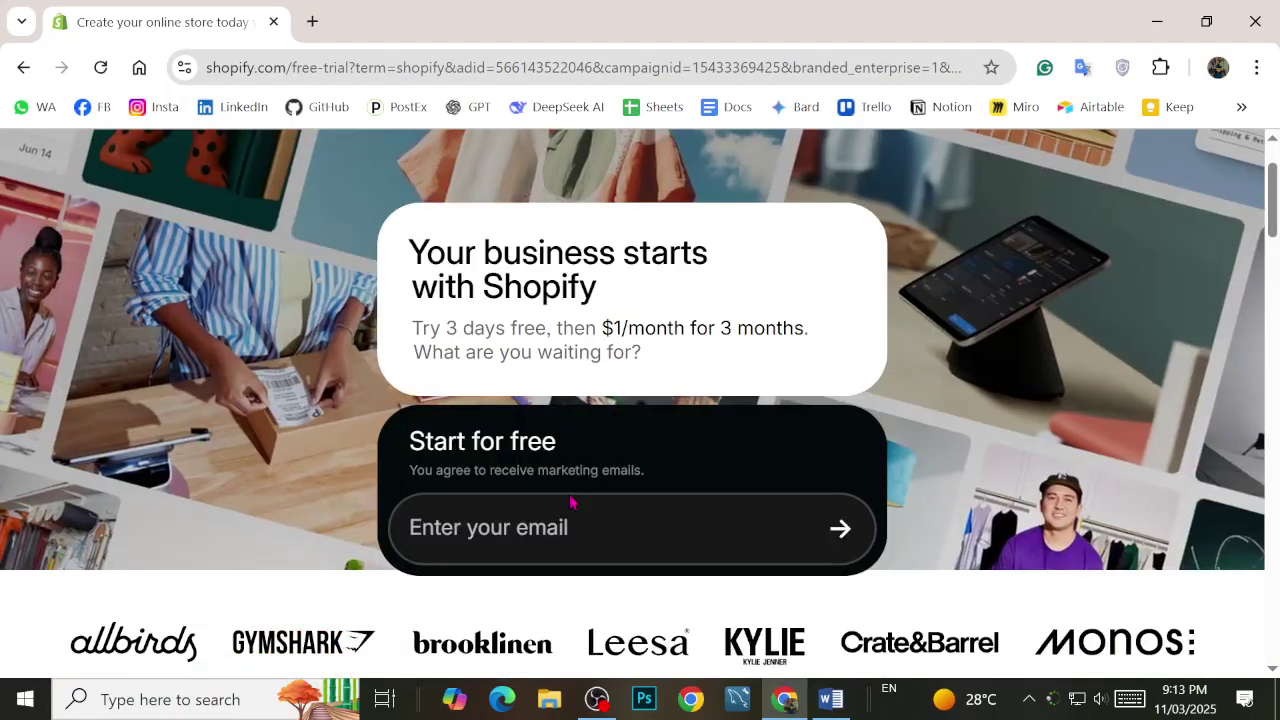
click(571, 505)
Step: Fill the Shopify sign-up e-mail with a saved address and submit it
click(571, 595)
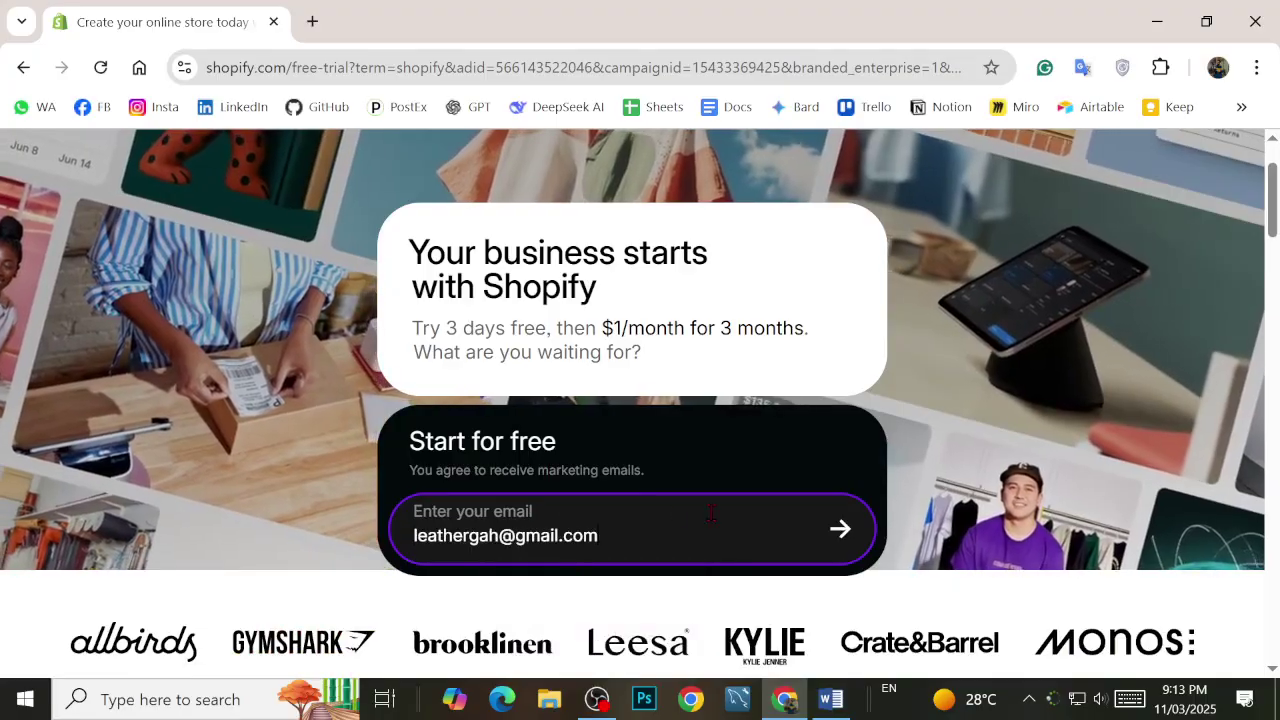
scroll(620, 480, down, 1)
click(843, 421)
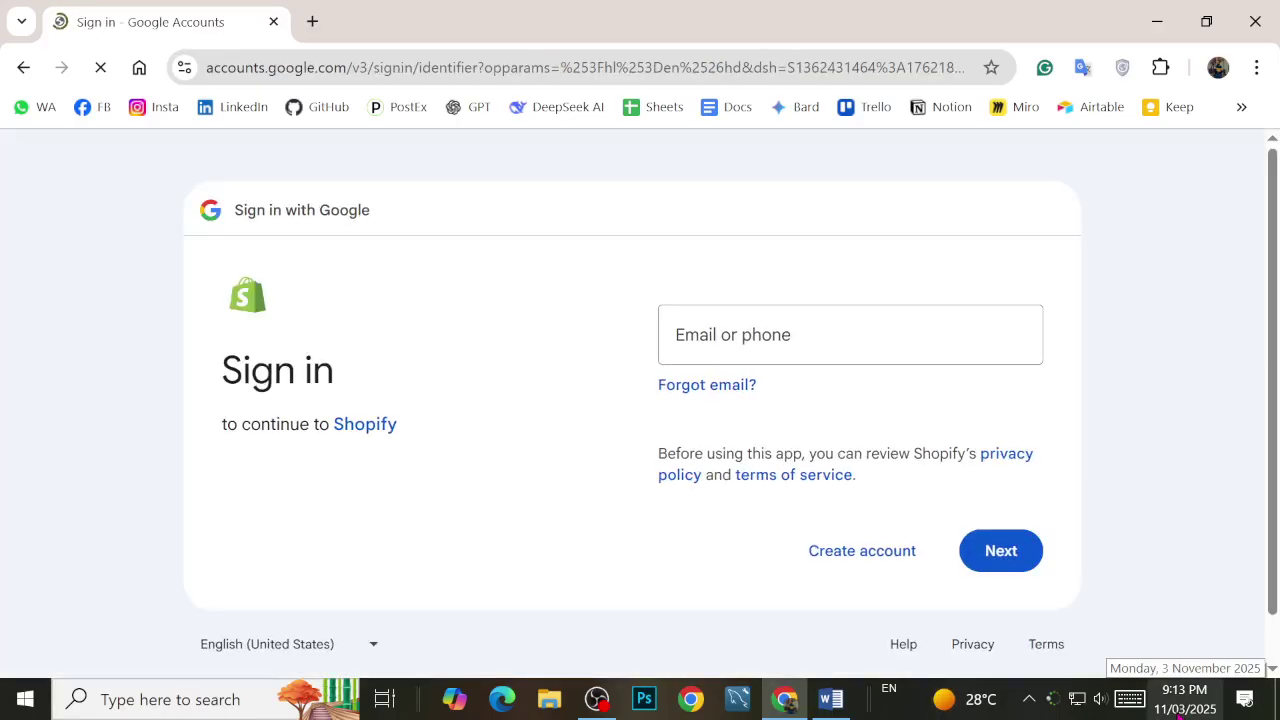
Step: Paste the account e-mail into Google's 'Email or phone' field and continue to the password step
click(846, 340)
key(ctrl+v)
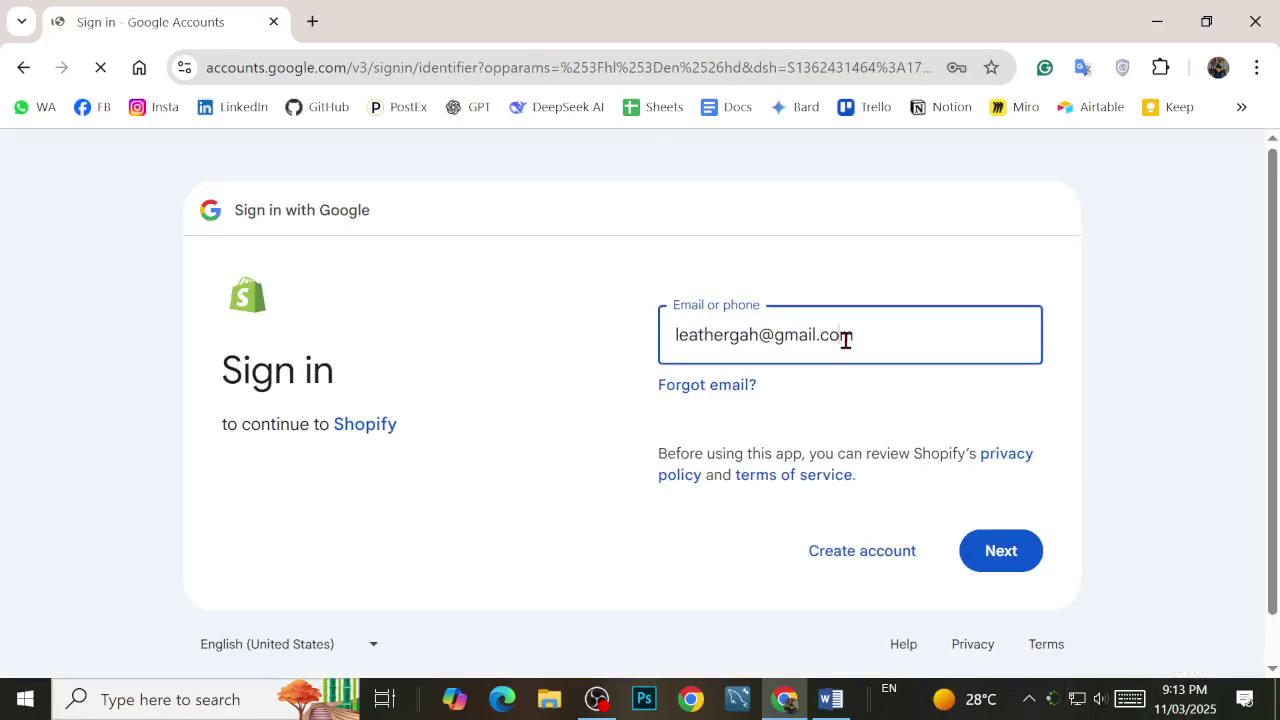
click(846, 340)
click(906, 346)
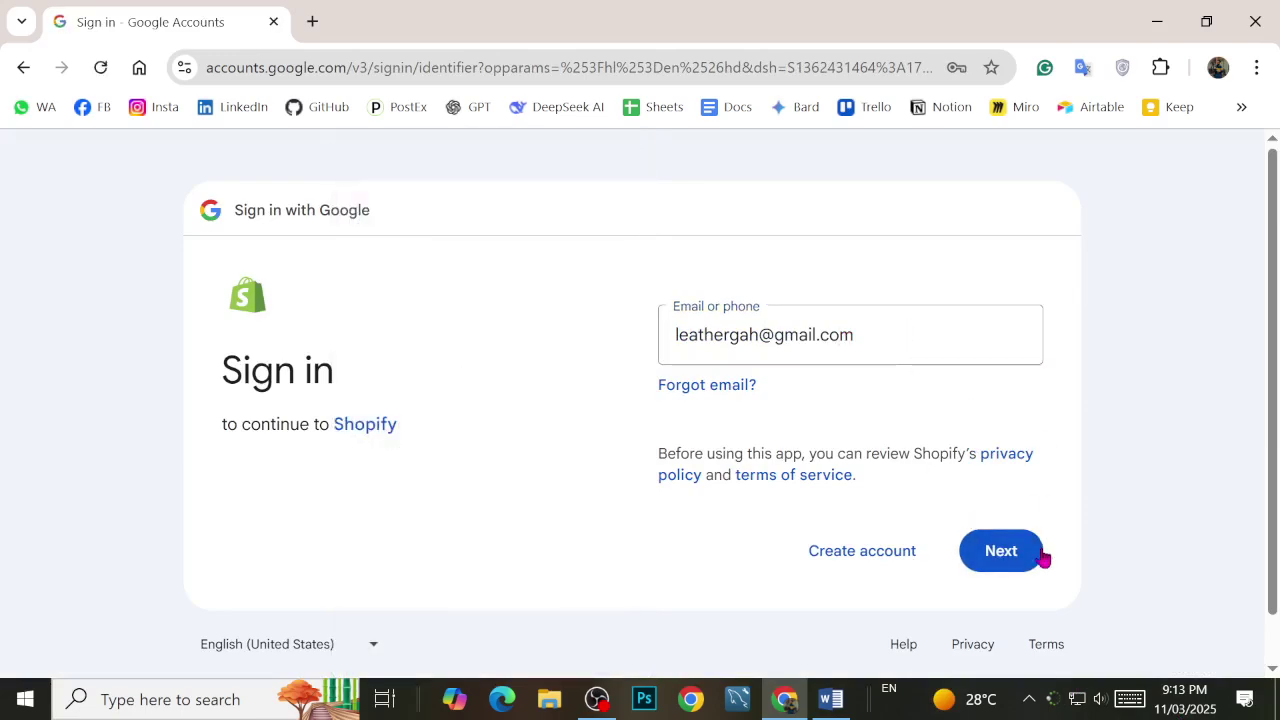
click(1008, 550)
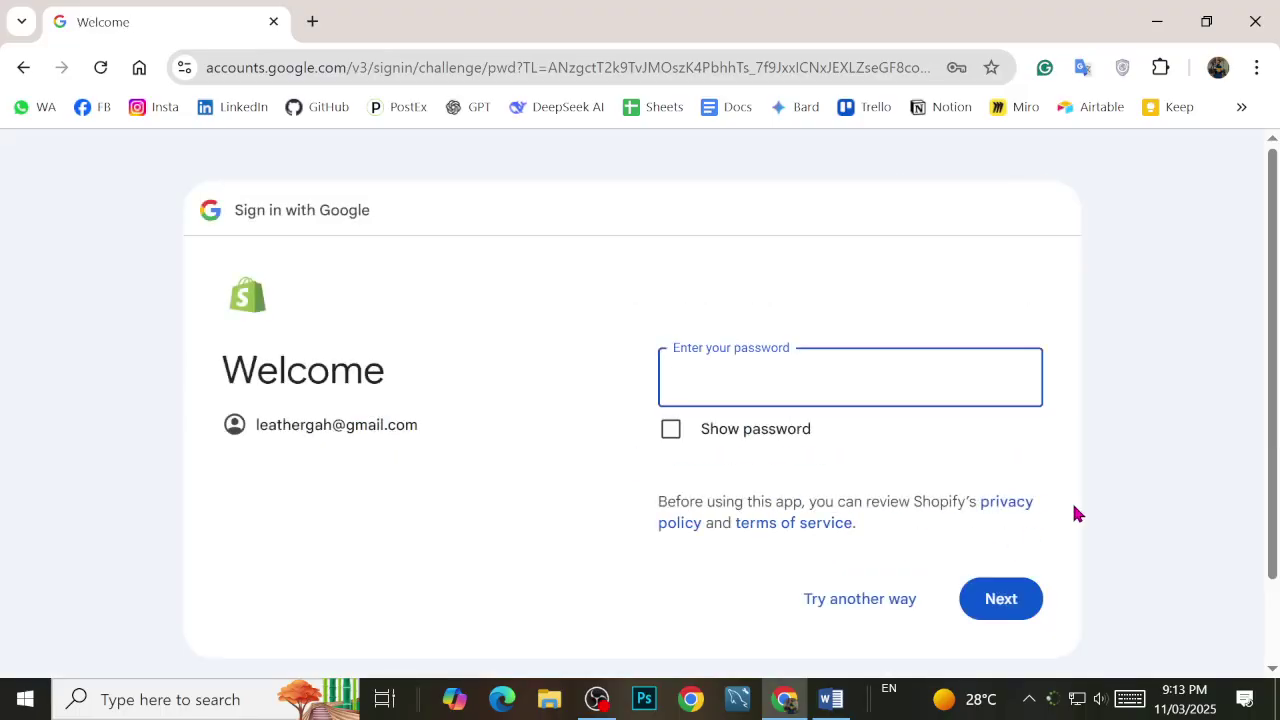
Step: Browse Chrome's saved-password suggestions for the Google password field without picking one
click(724, 371)
scroll(508, 365, down, 15)
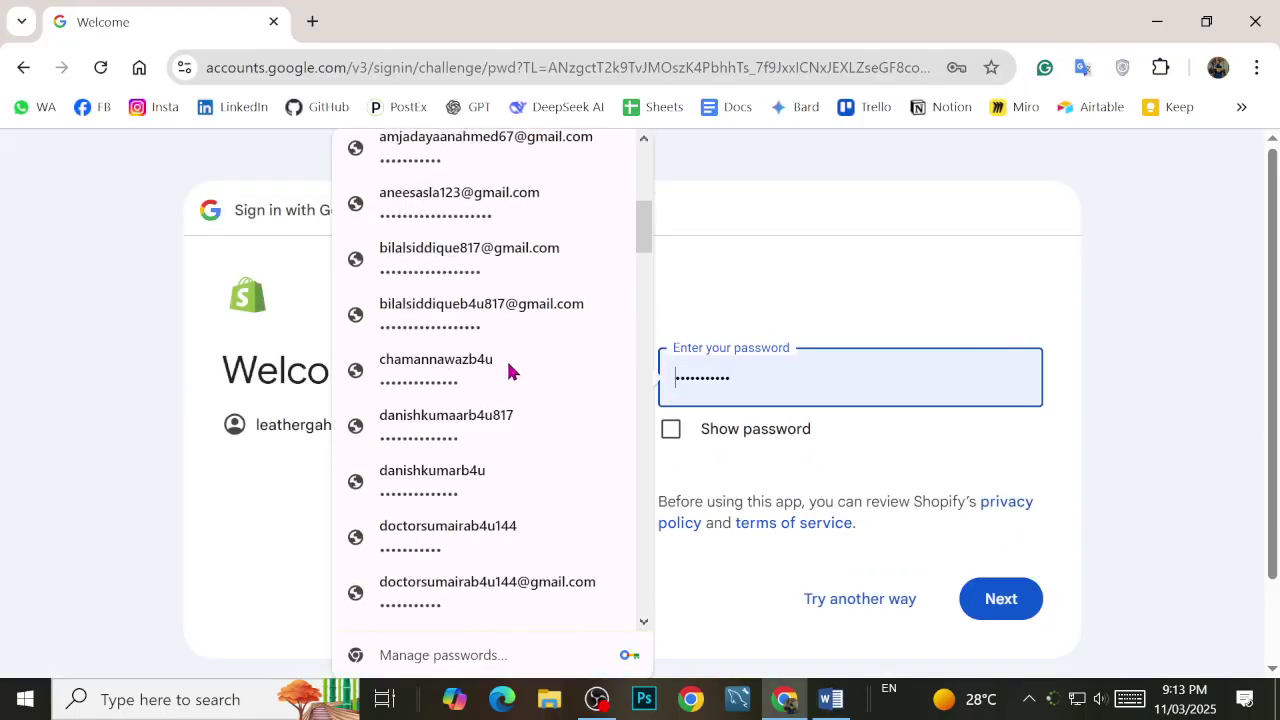
scroll(522, 400, down, 6)
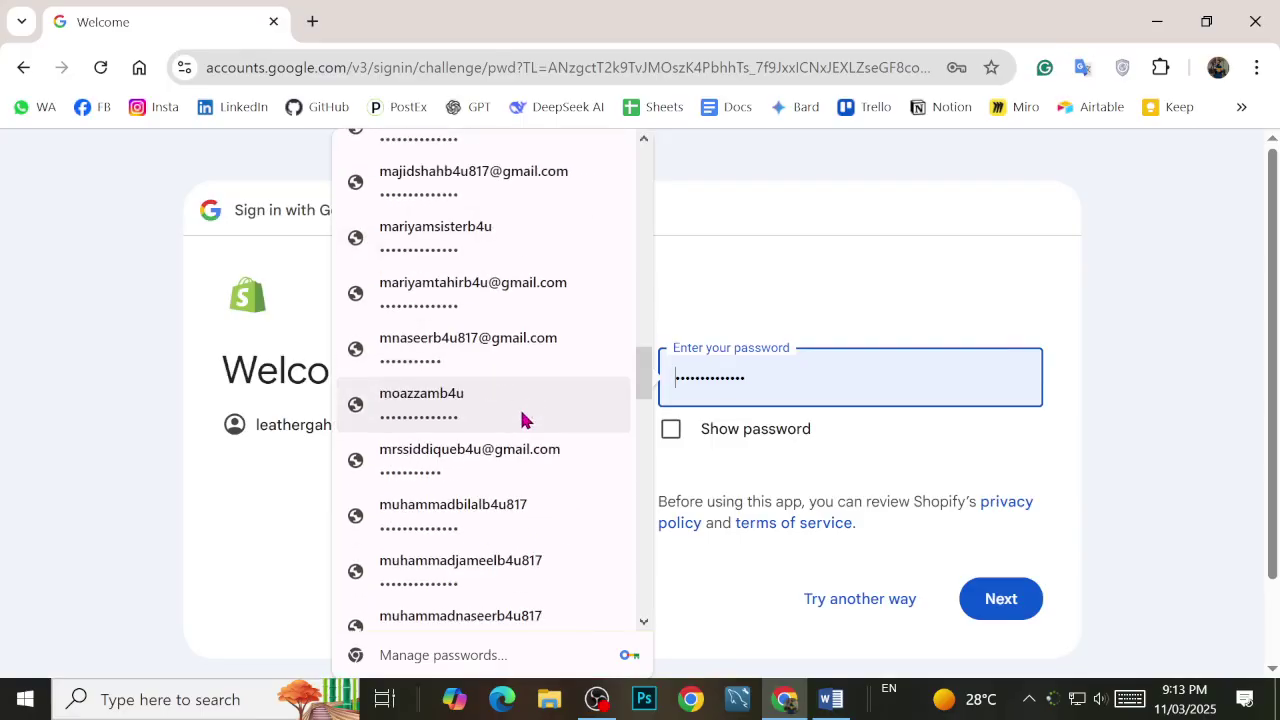
scroll(515, 415, up, 3)
scroll(505, 400, up, 5)
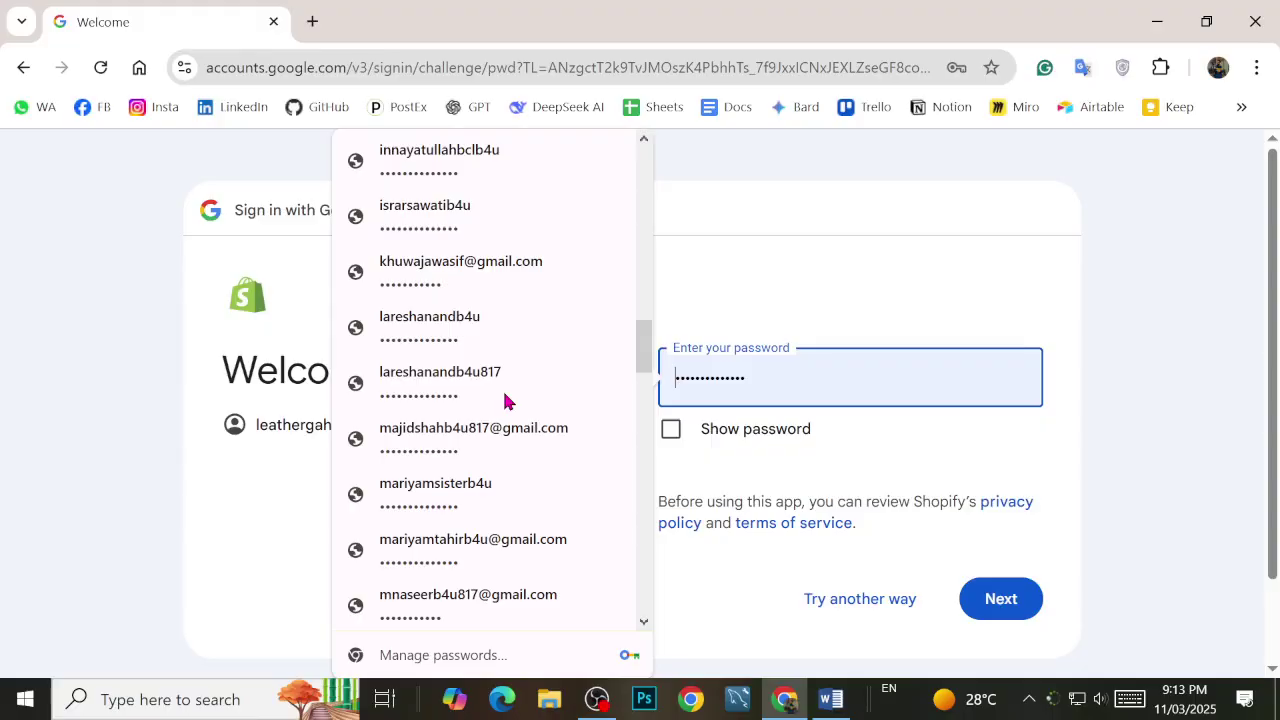
scroll(514, 409, down, 10)
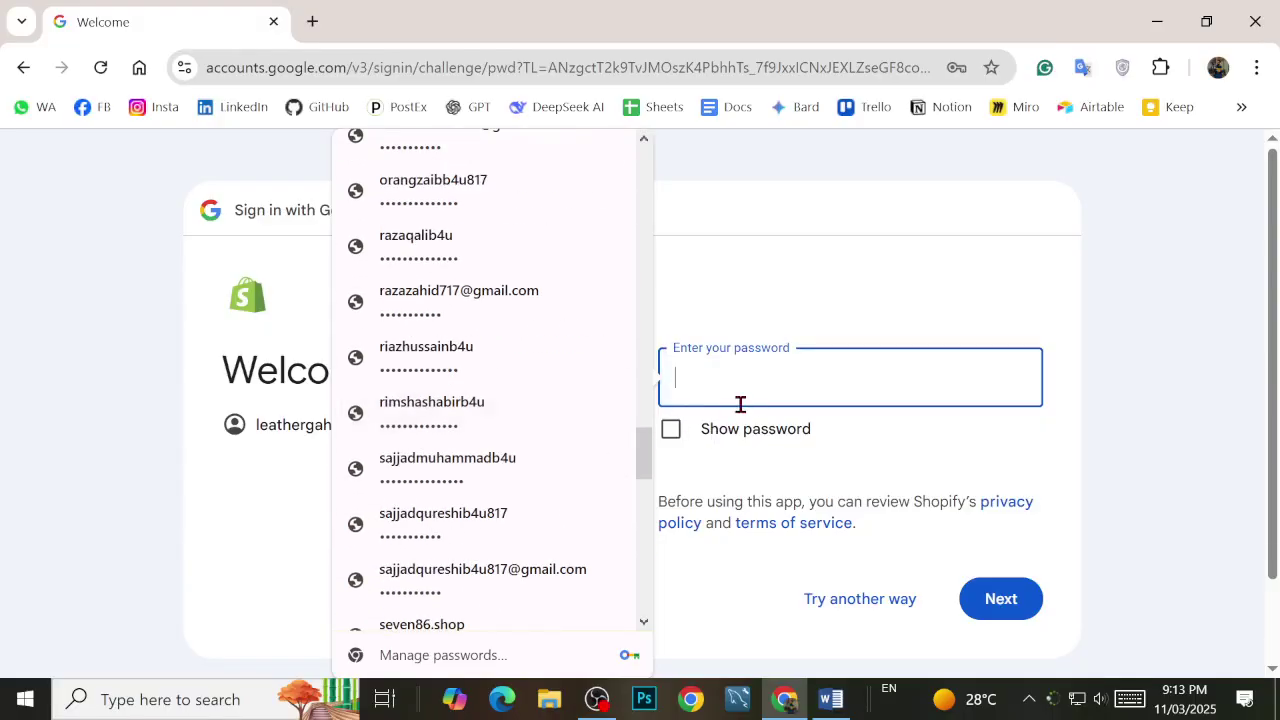
scroll(531, 280, up, 8)
scroll(530, 328, down, 10)
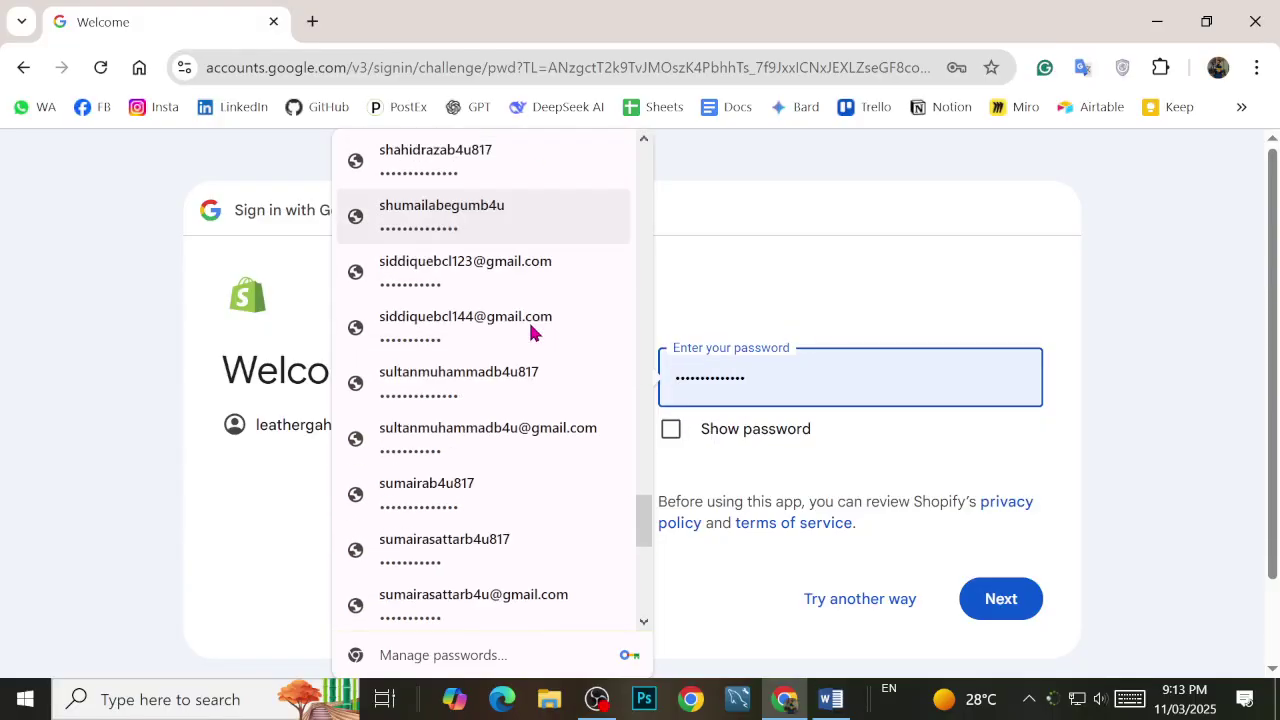
scroll(547, 395, up, 8)
scroll(547, 399, up, 15)
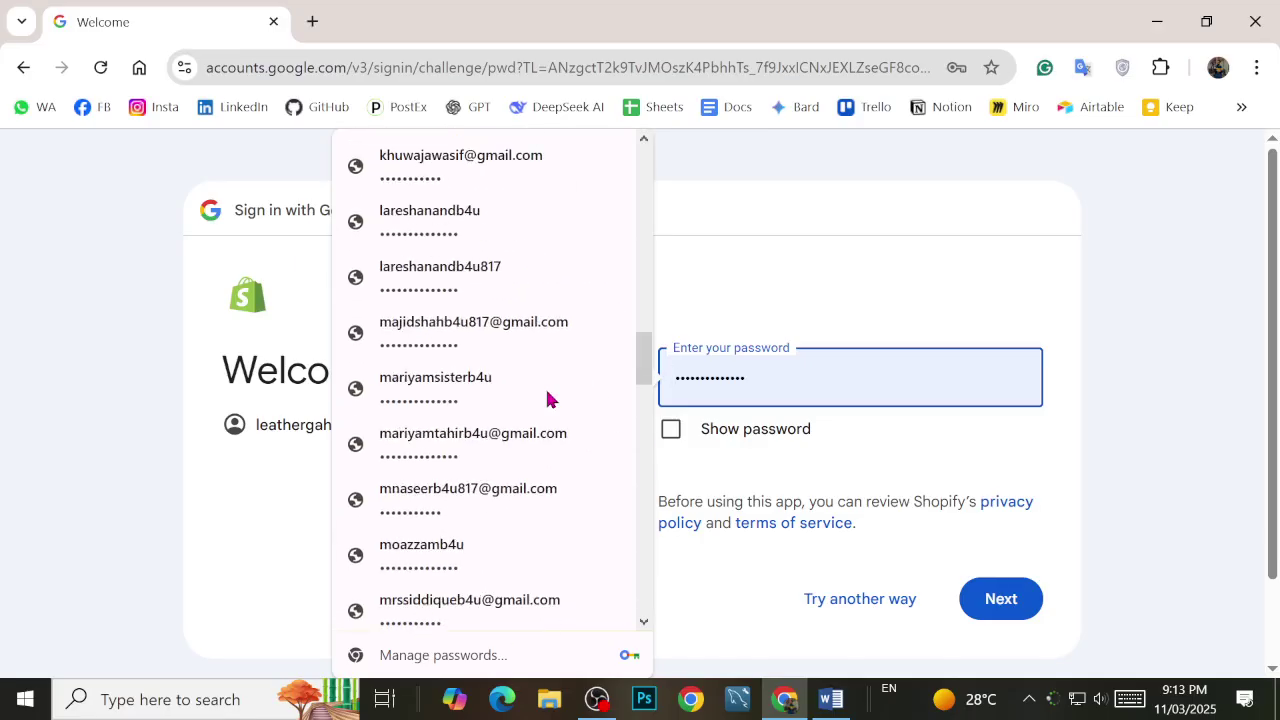
scroll(547, 399, up, 2)
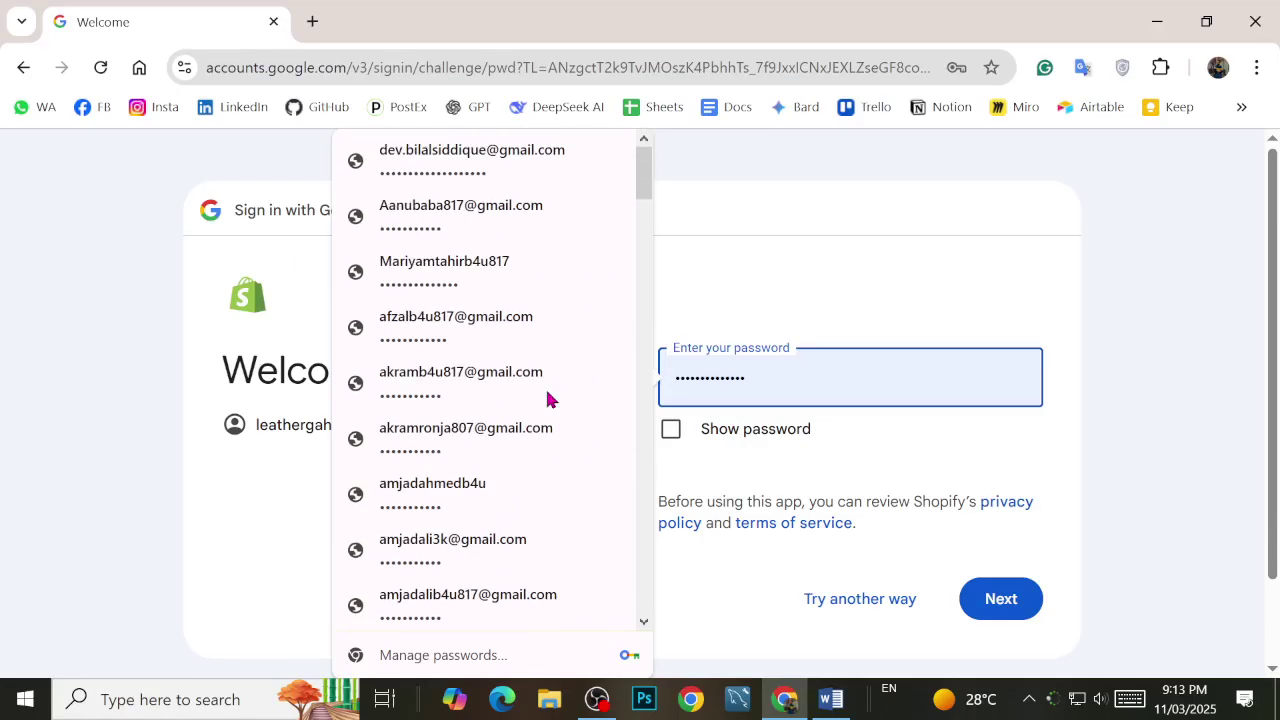
scroll(526, 275, down, 6)
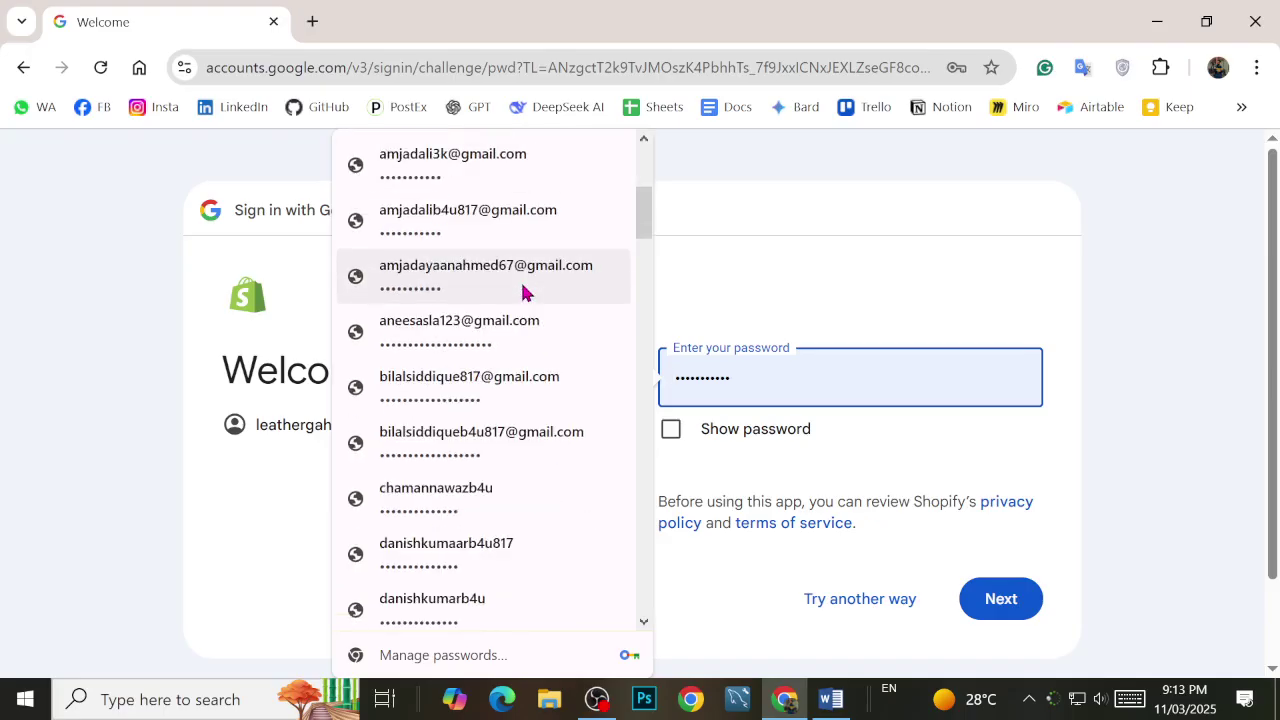
scroll(522, 291, down, 5)
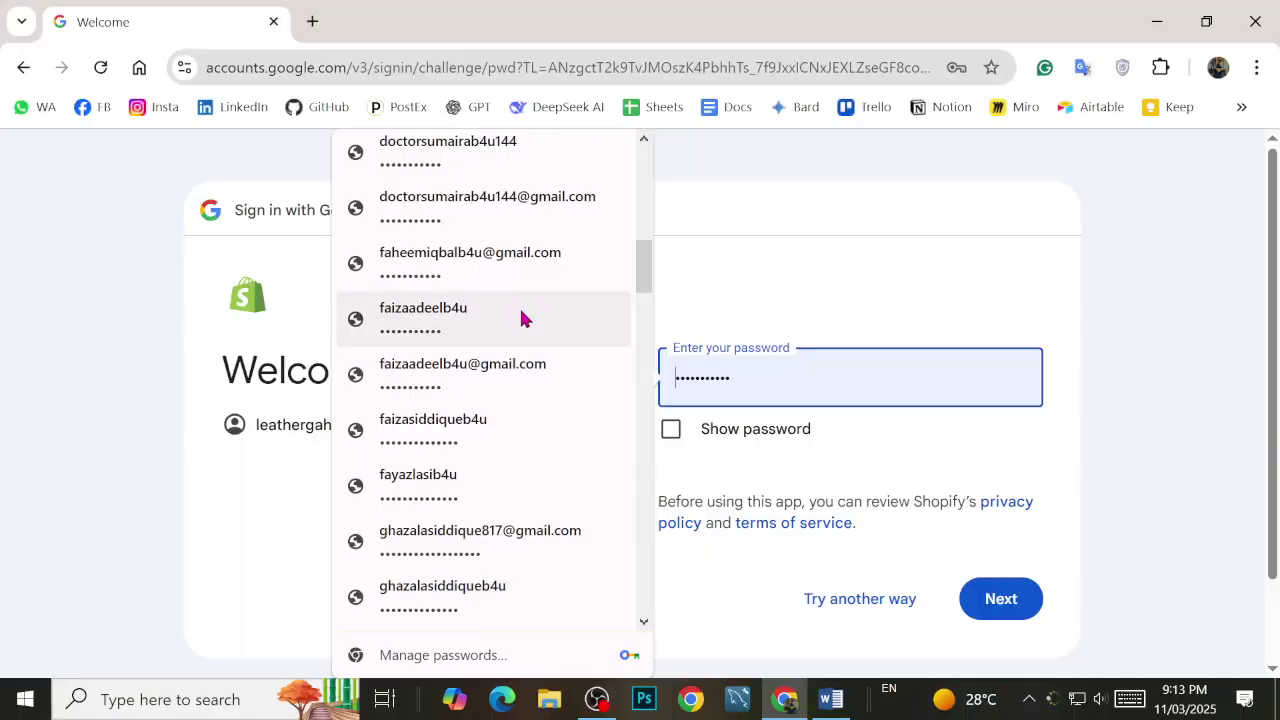
scroll(515, 306, down, 3)
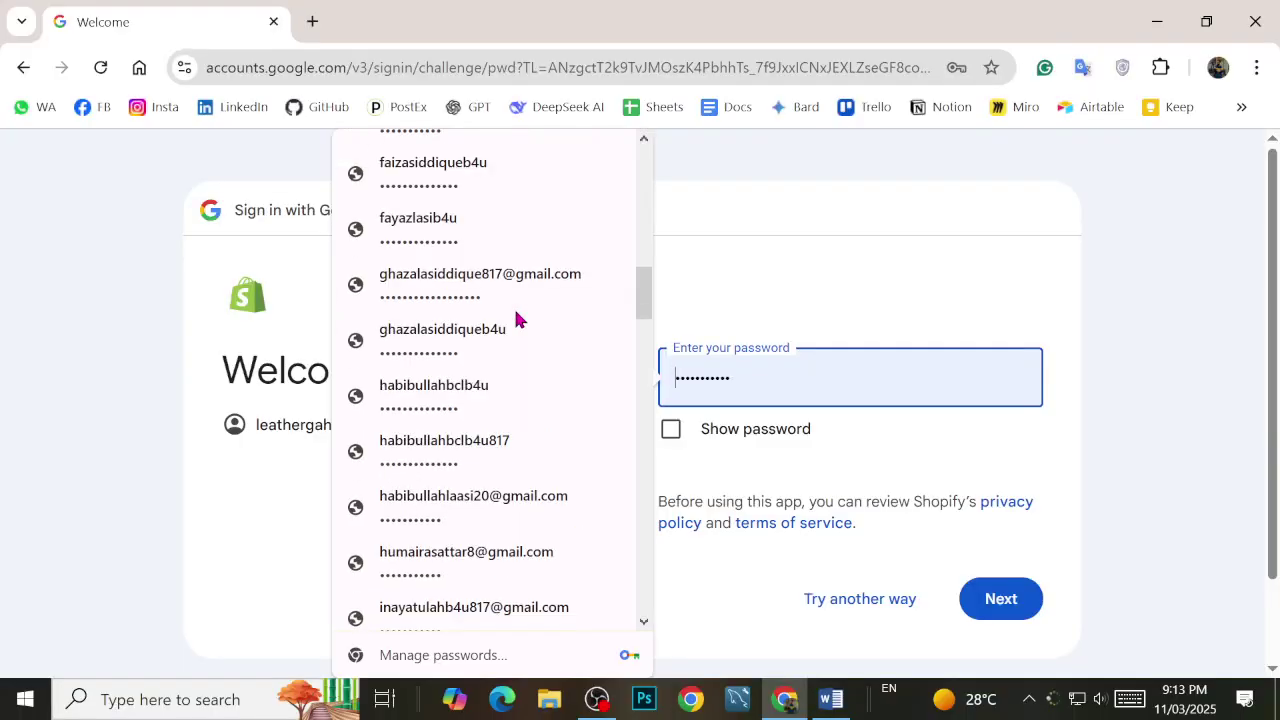
scroll(516, 312, down, 5)
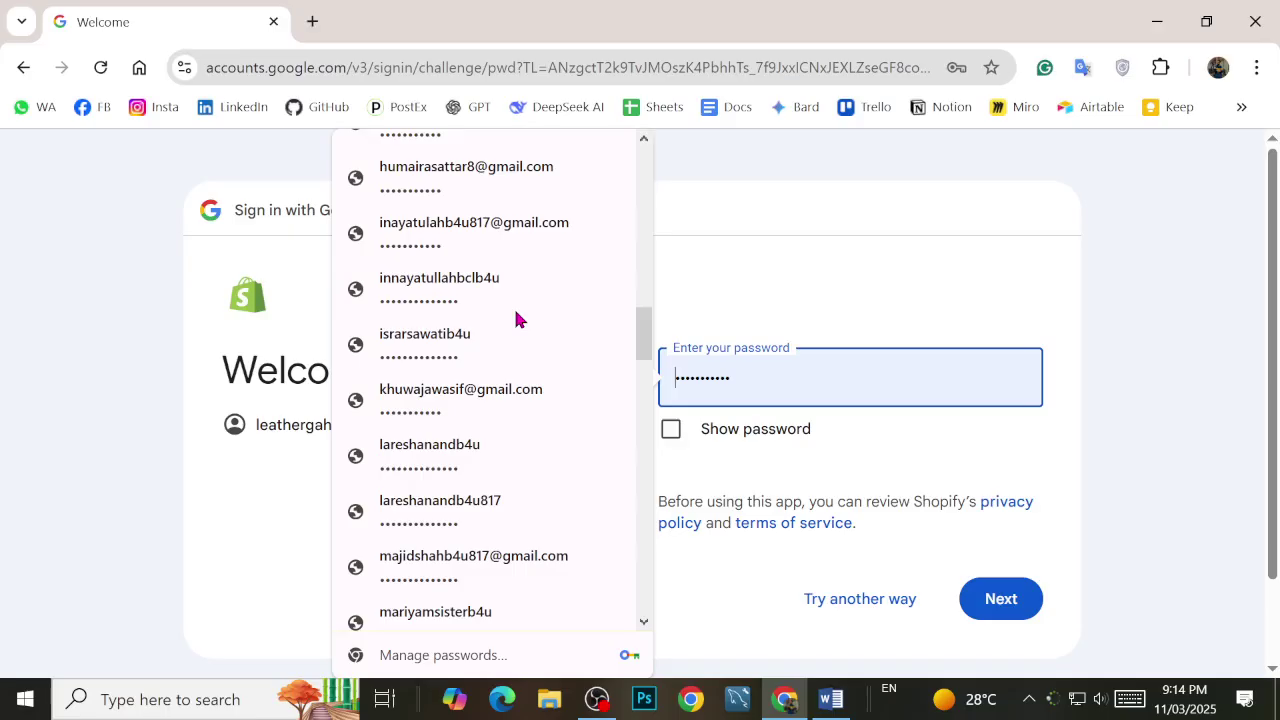
scroll(529, 386, up, 10)
scroll(529, 386, down, 5)
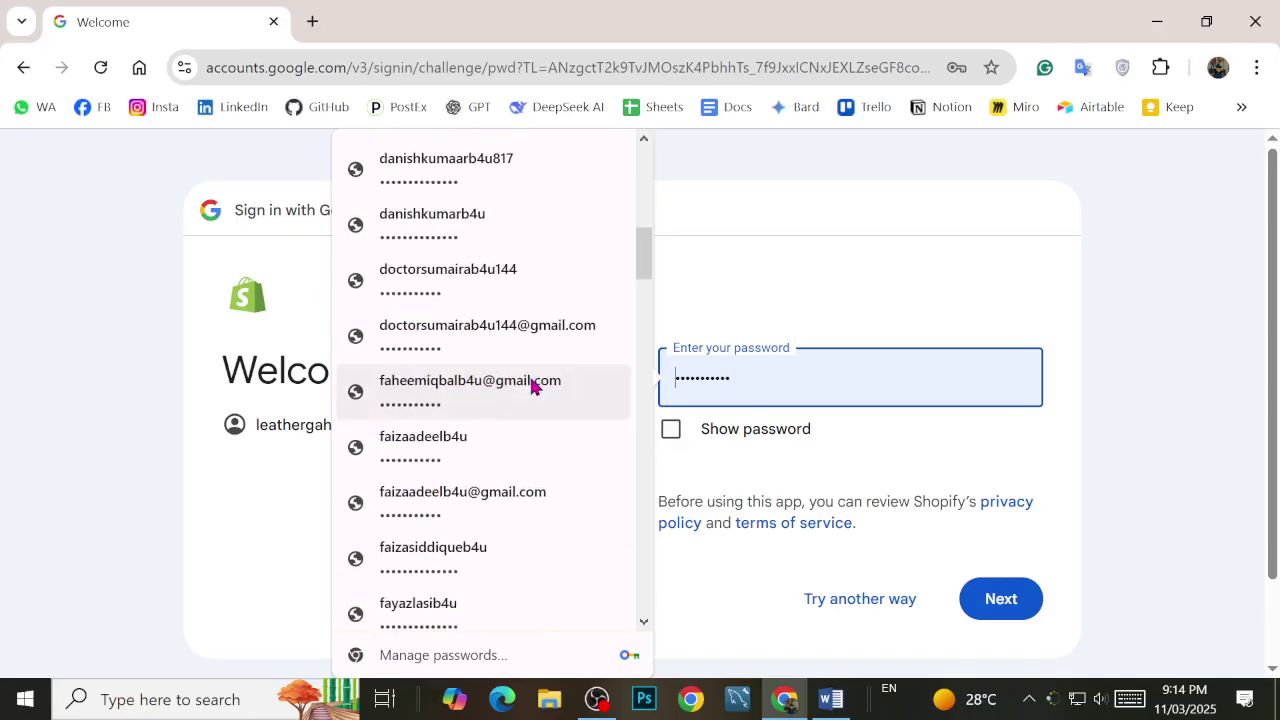
scroll(529, 388, down, 10)
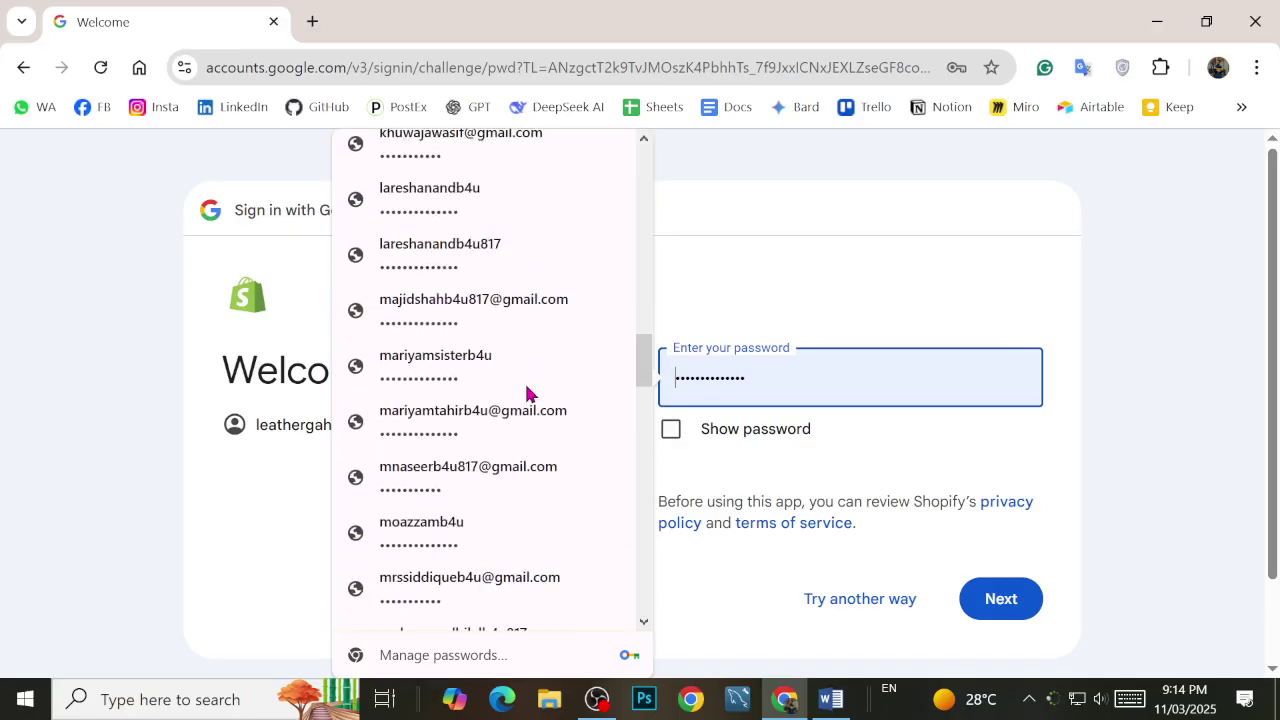
scroll(529, 393, up, 15)
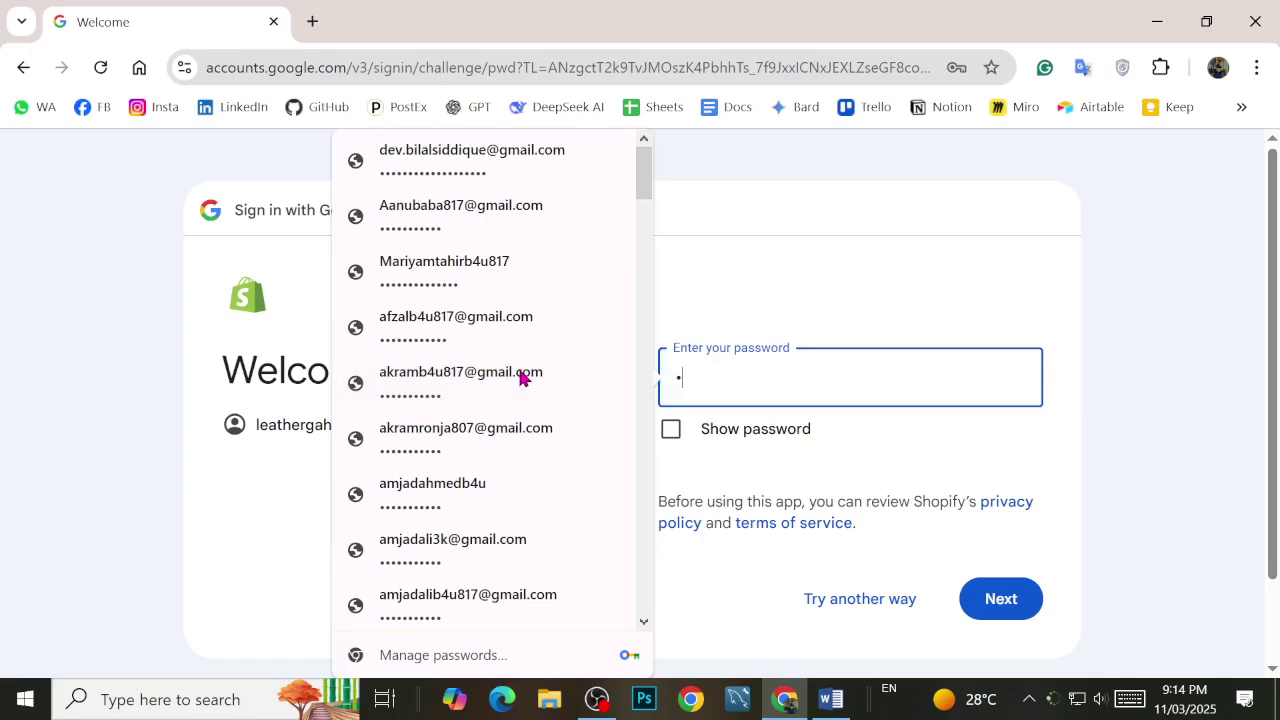
Step: Close the saved-password list unused and choose 'Try another way' to sign in
click(883, 217)
click(784, 377)
scroll(494, 251, down, 8)
scroll(497, 291, down, 20)
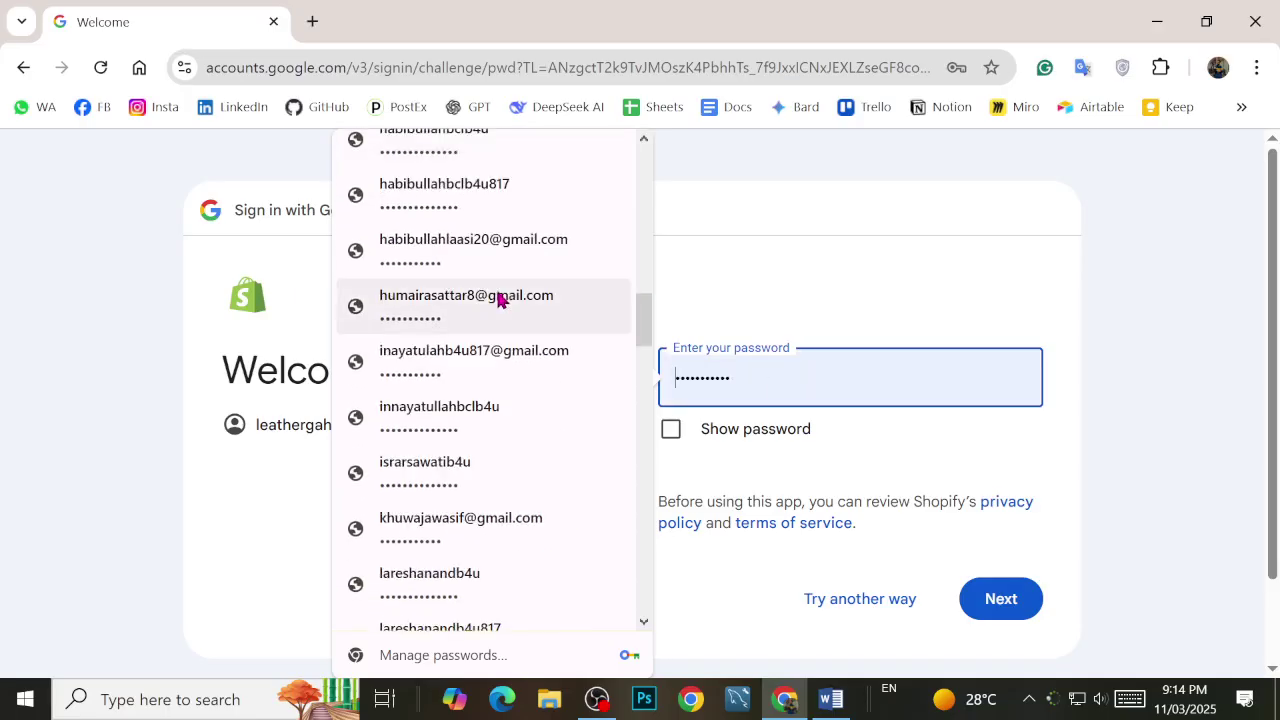
scroll(499, 303, down, 5)
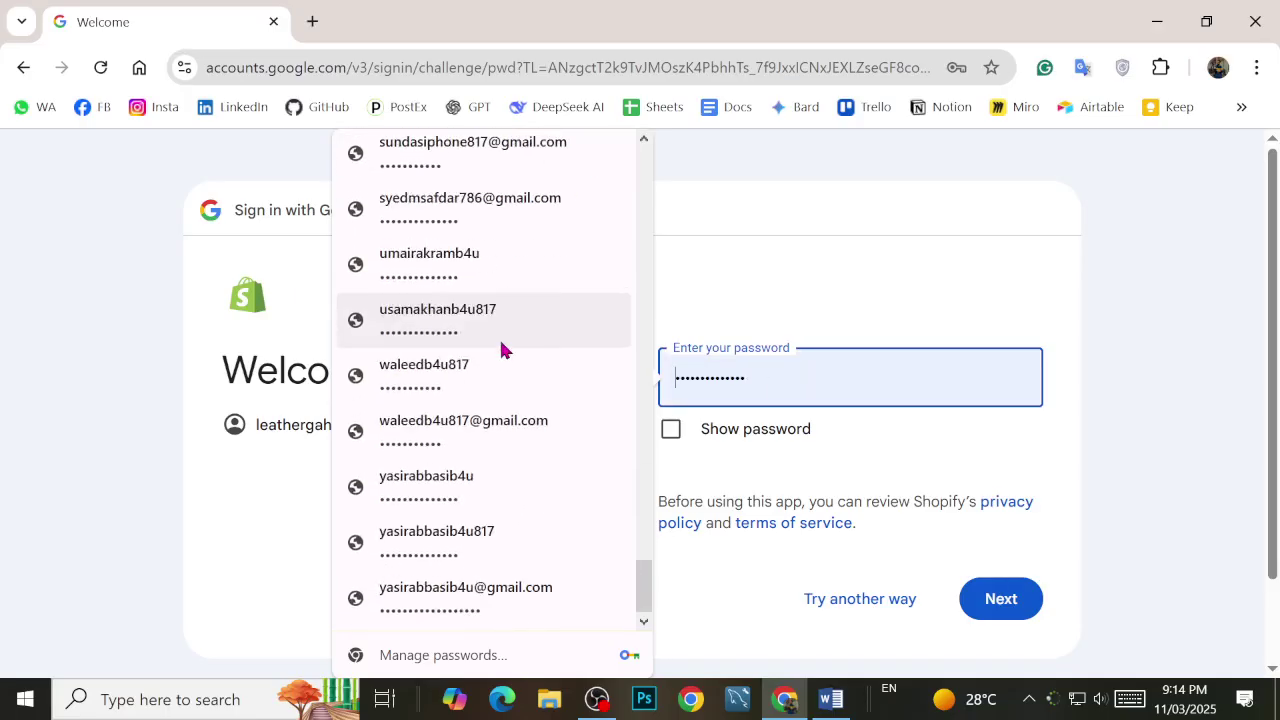
click(839, 457)
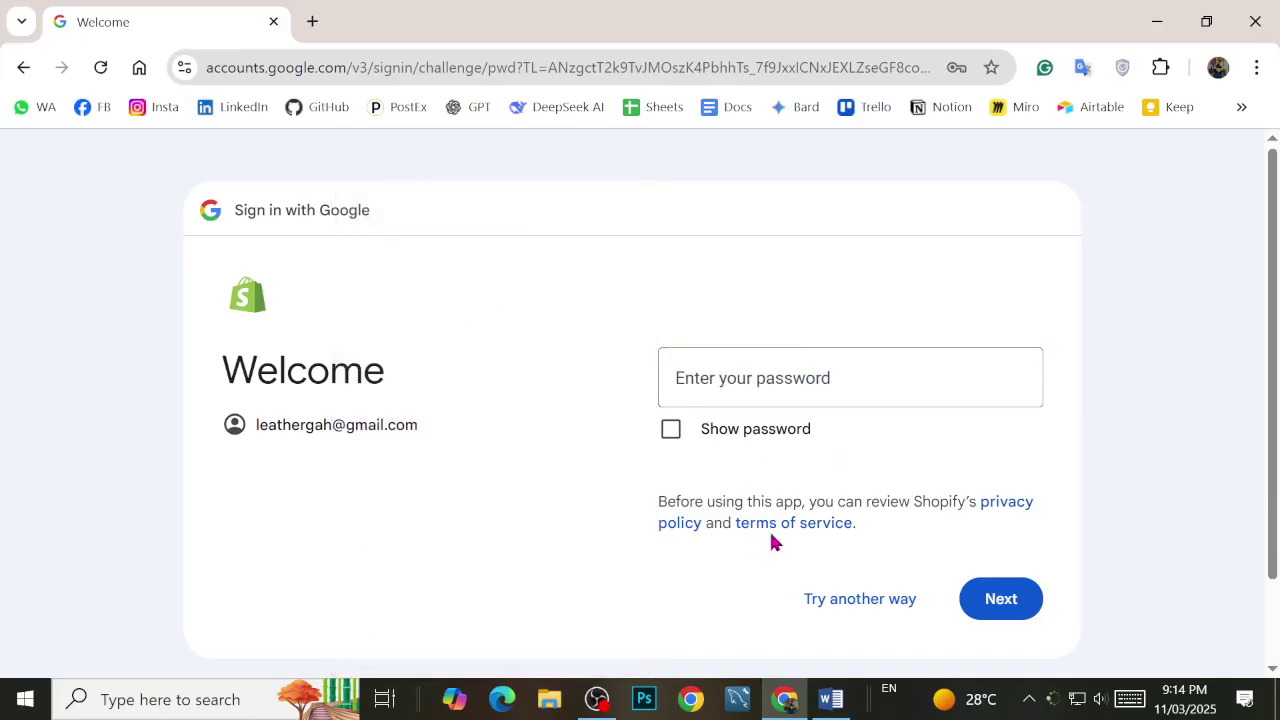
click(888, 600)
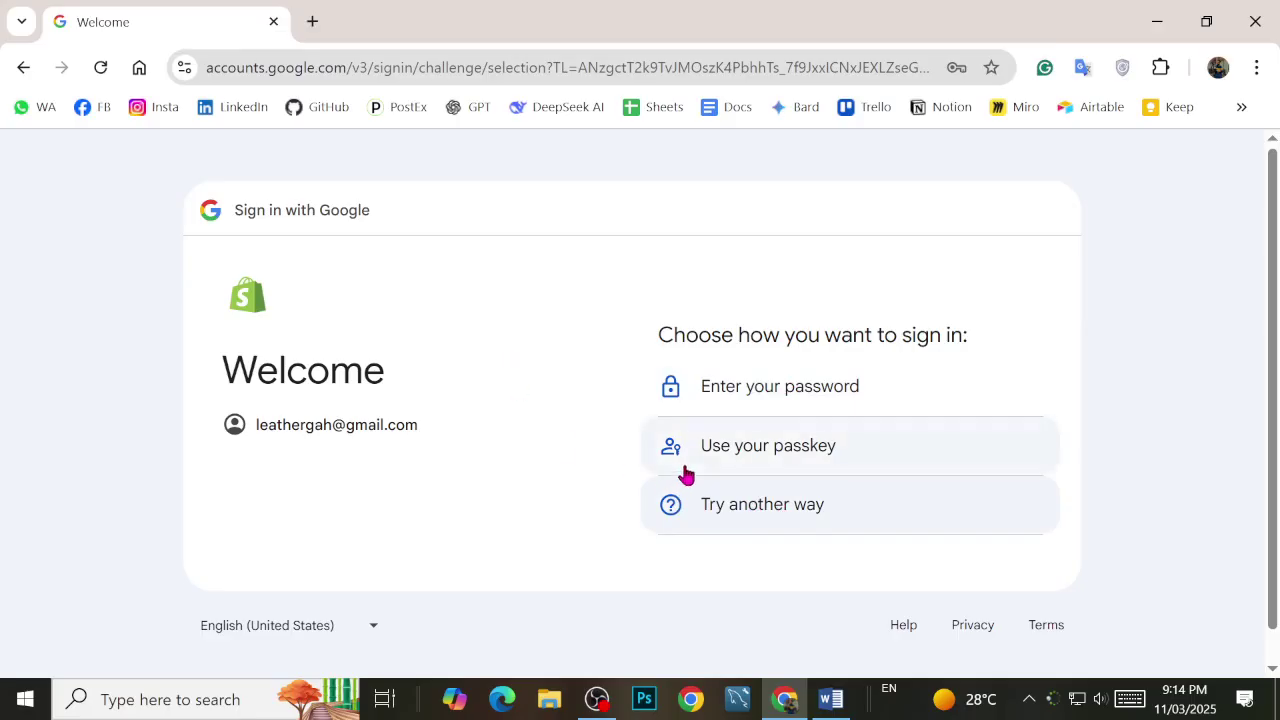
Step: Choose the e-mailed verification code option for account recovery, then start a new tab
click(763, 396)
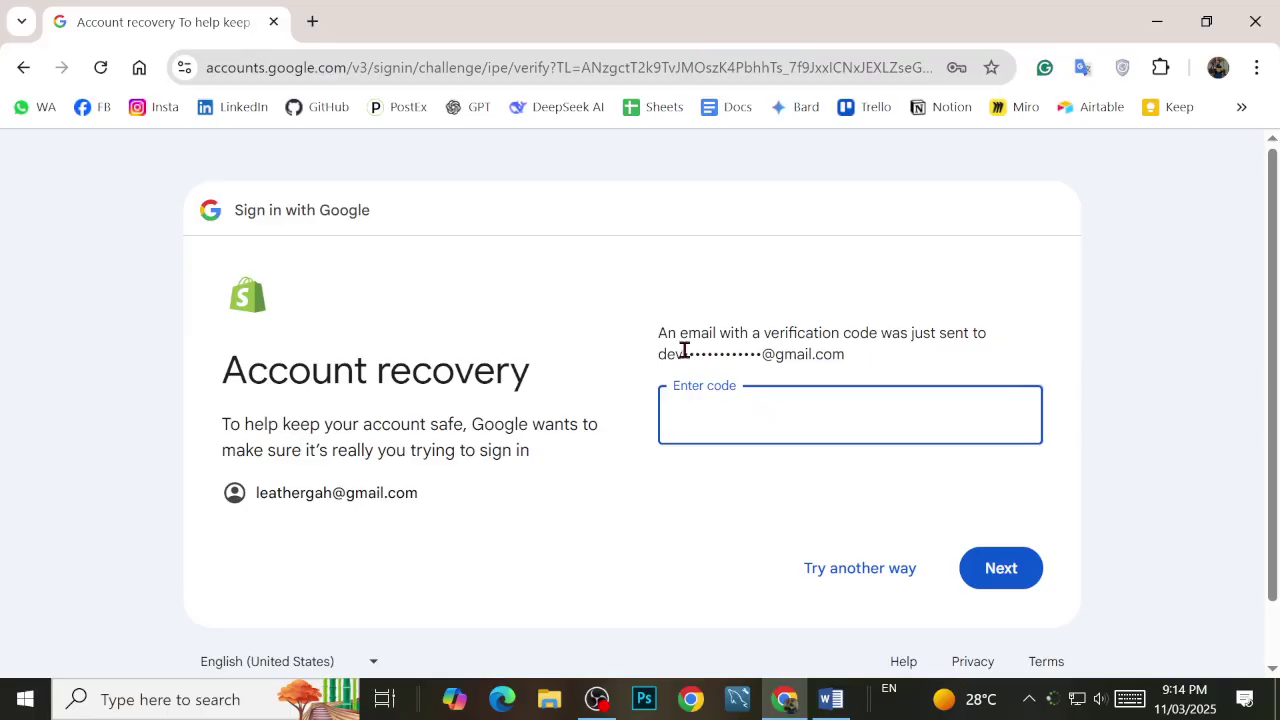
click(310, 22)
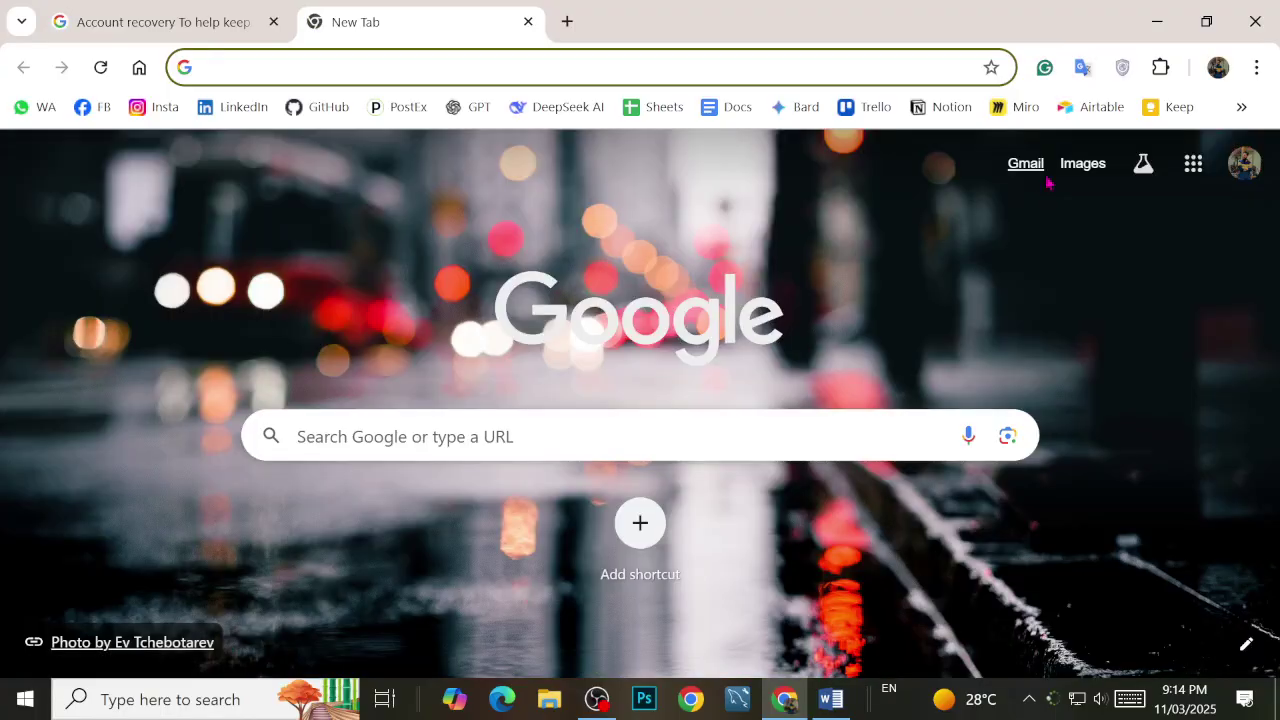
Step: Copy the code from Gmail's Google Verification Code email and return to the recovery tab
click(1035, 168)
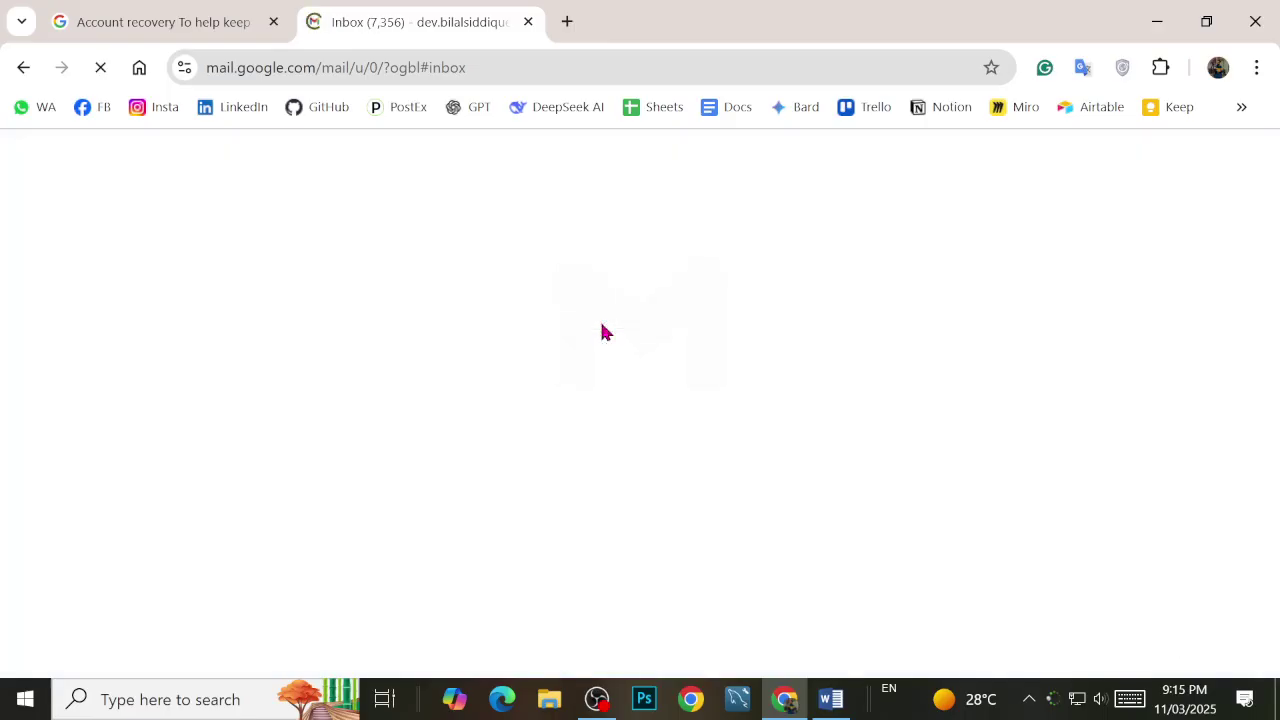
key(ctrl+minus)
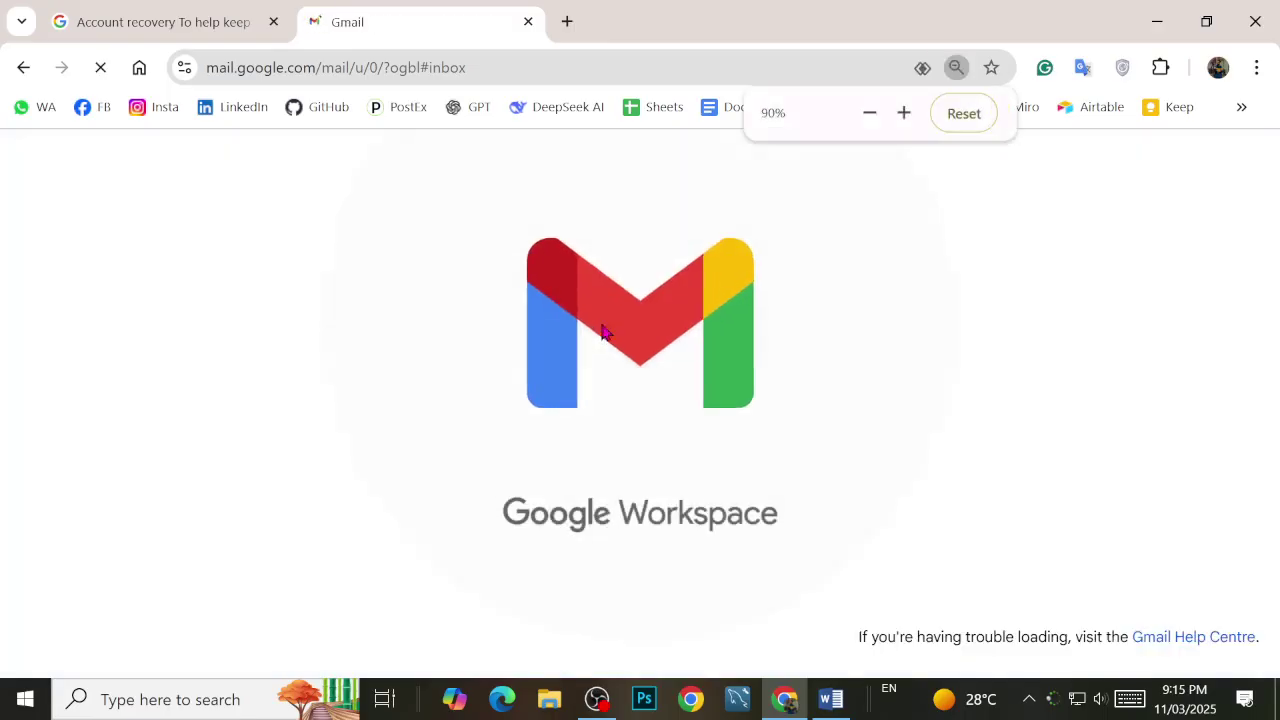
click(200, 12)
click(348, 10)
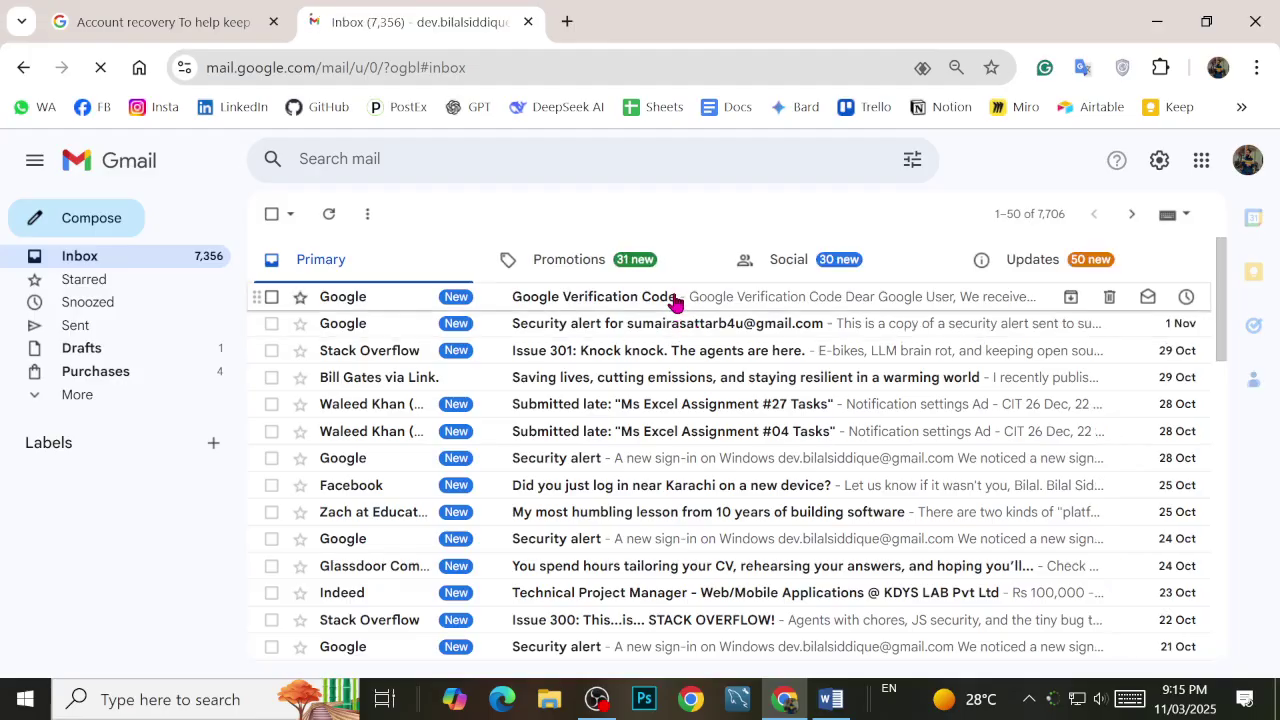
click(674, 299)
scroll(654, 434, down, 3)
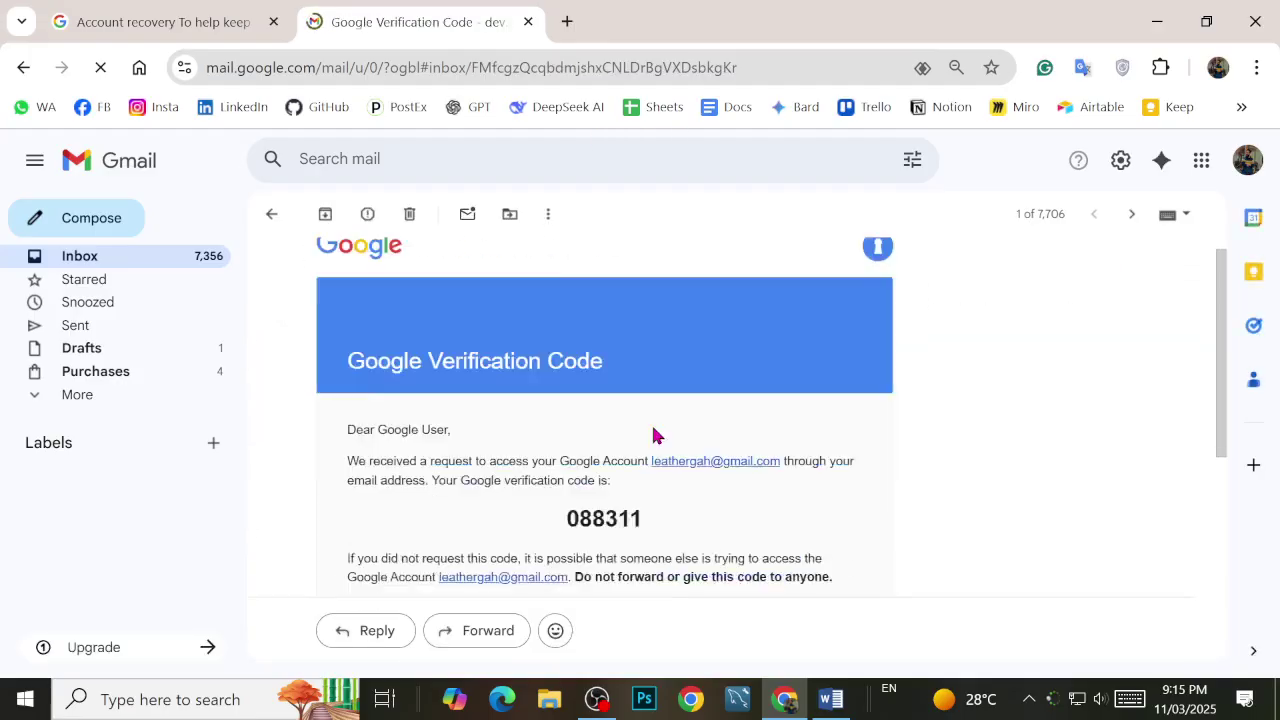
drag(568, 422, 668, 428)
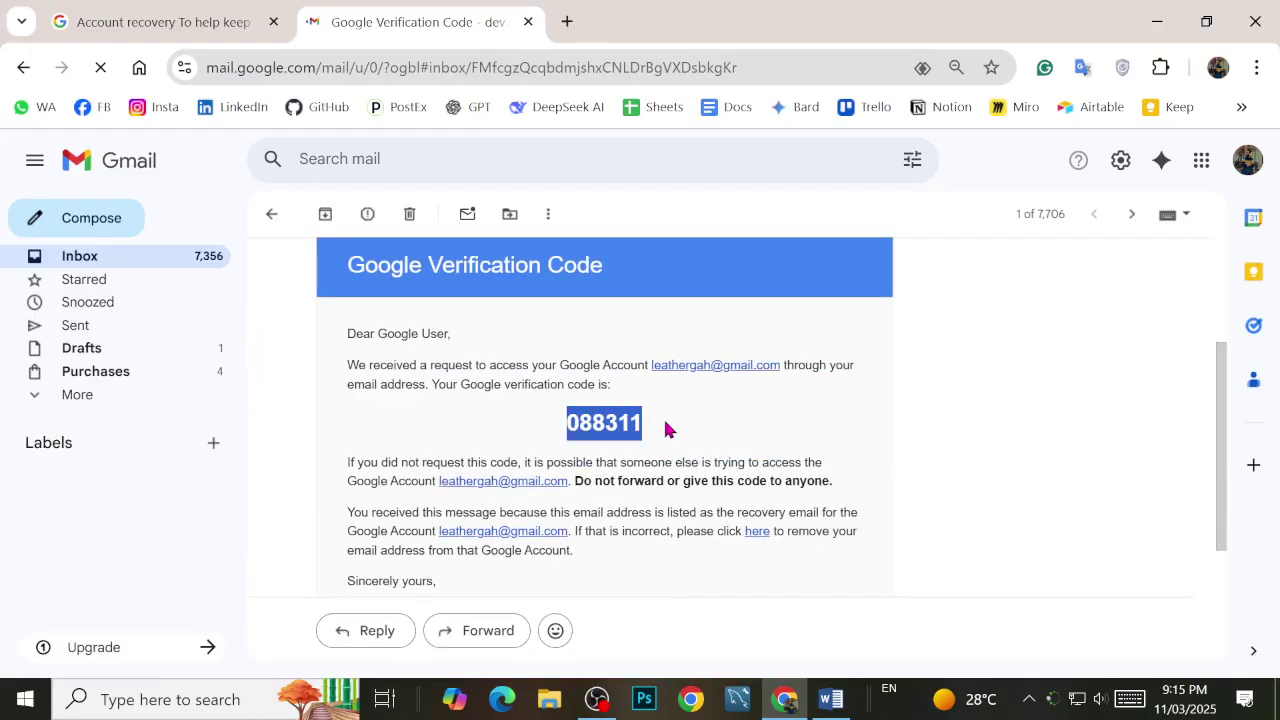
key(ctrl+c)
click(194, 12)
Step: Paste the verification code, submit it, and continue past 'Welcome back' without changing the password
click(708, 400)
key(ctrl+v)
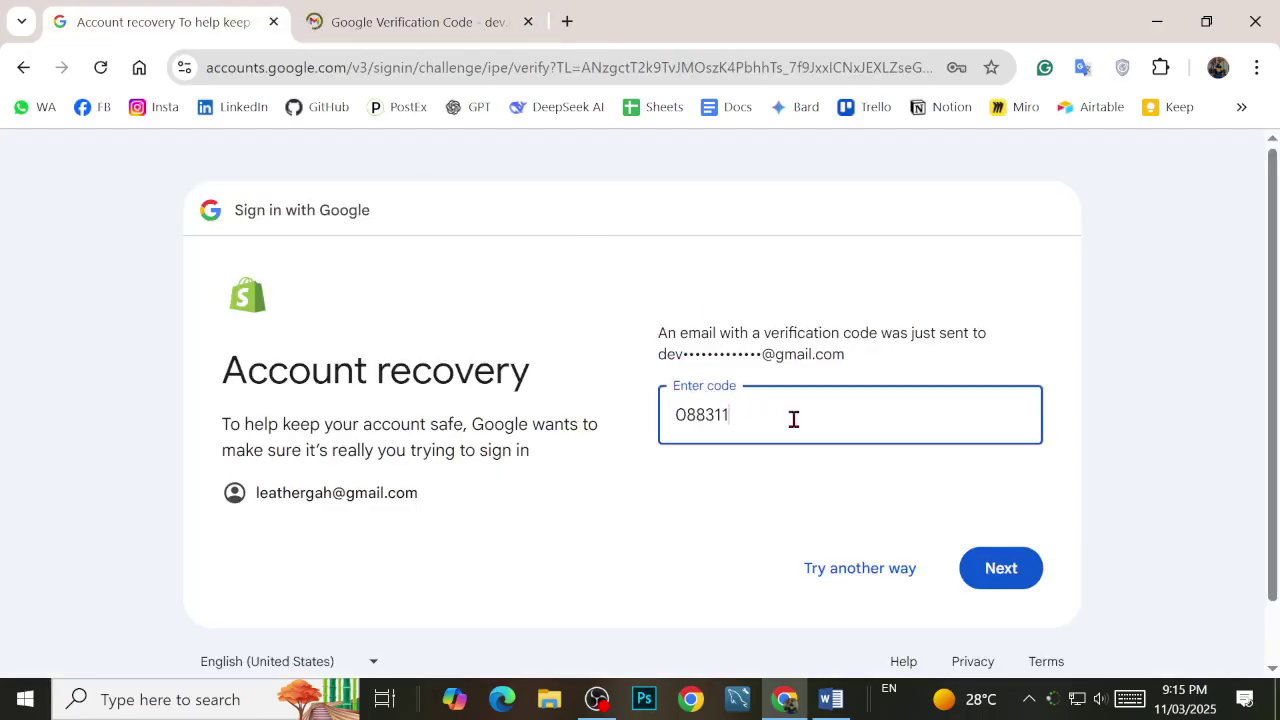
click(1026, 569)
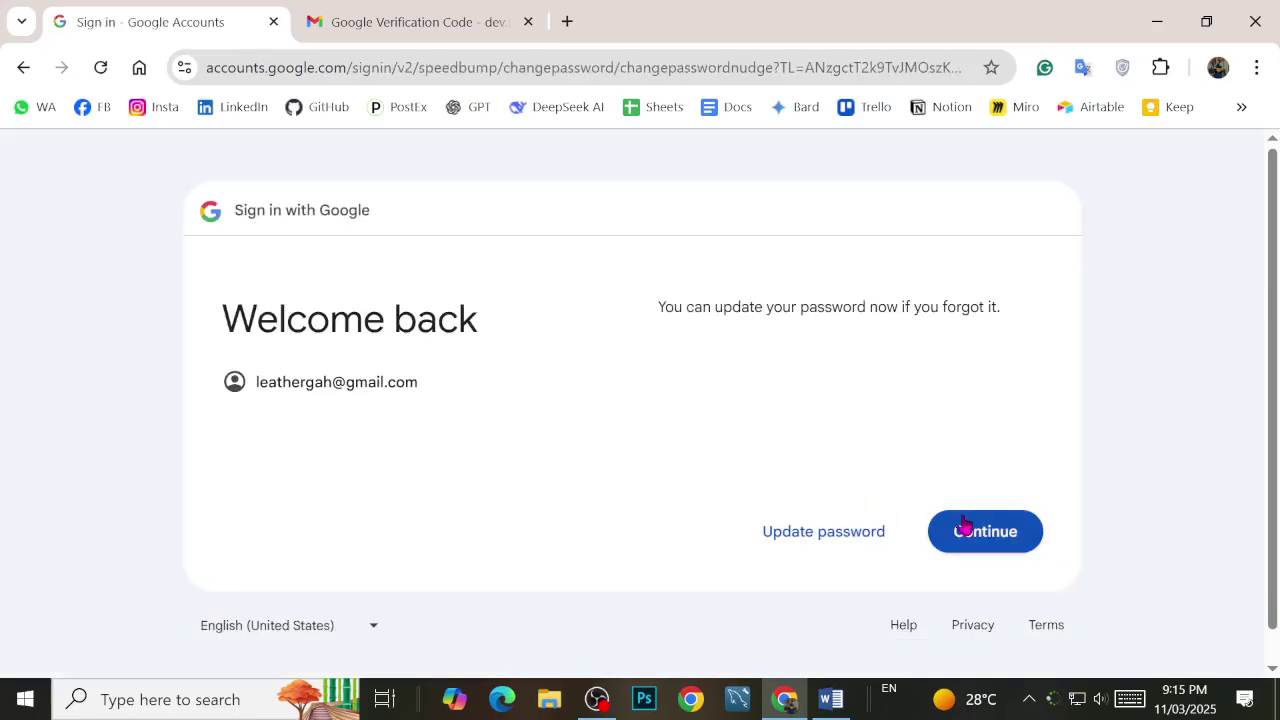
click(955, 531)
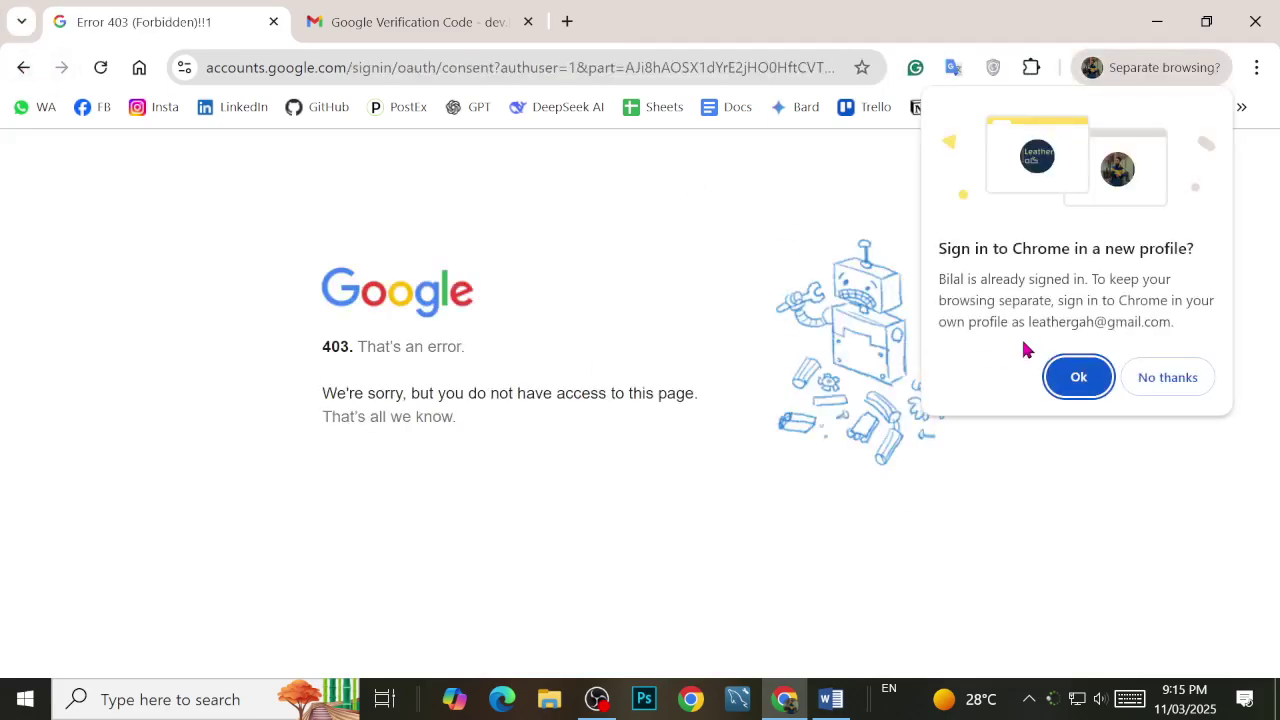
Step: Accept a separate Chrome profile for the store's account and turn on sync
click(1076, 378)
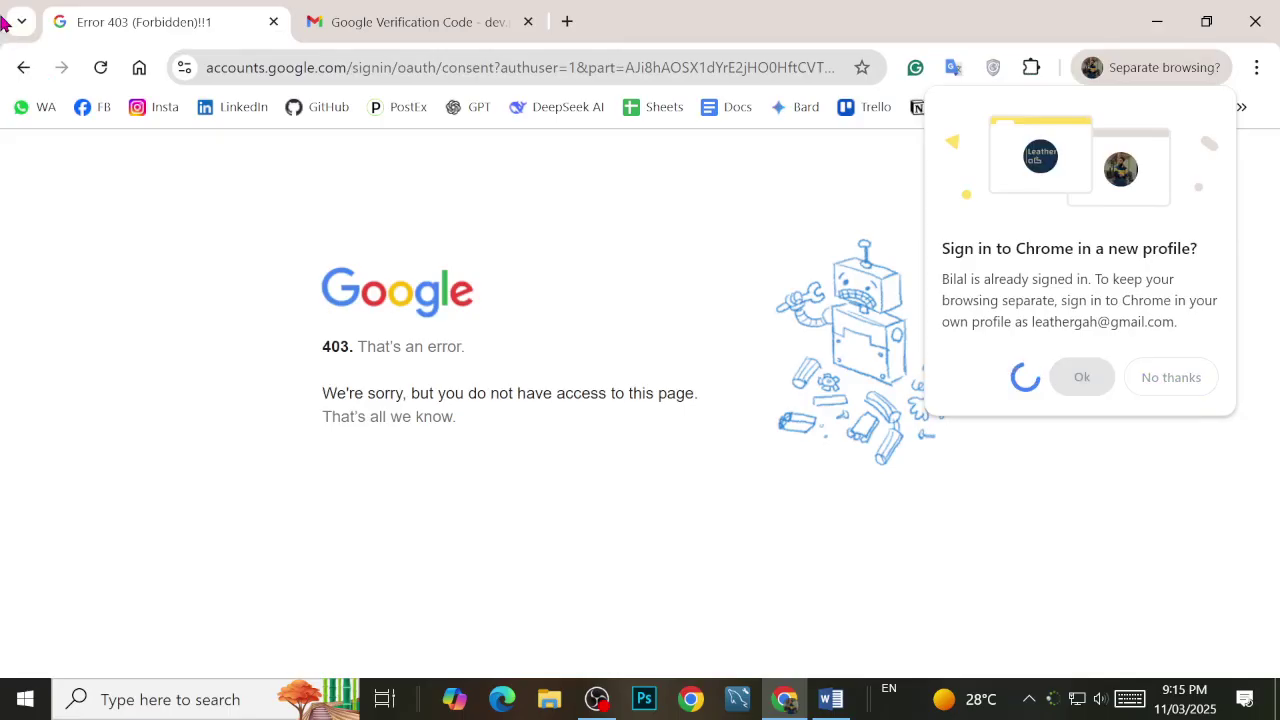
click(26, 67)
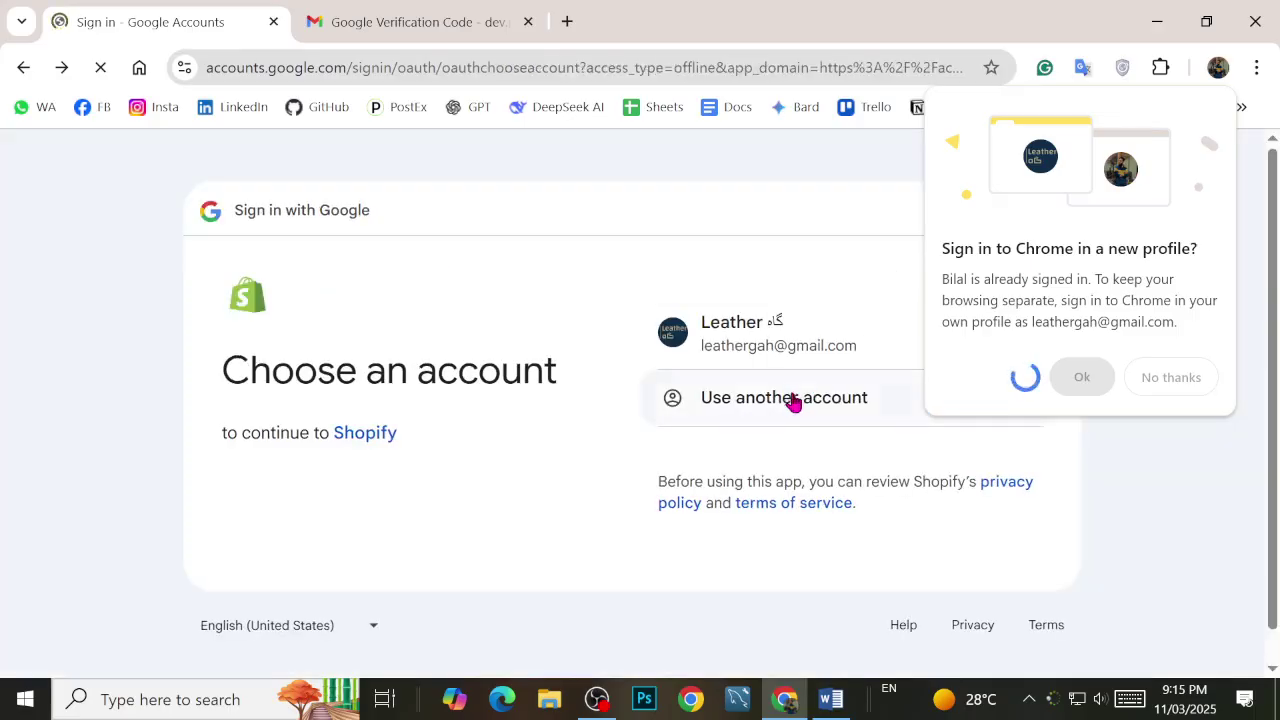
click(780, 335)
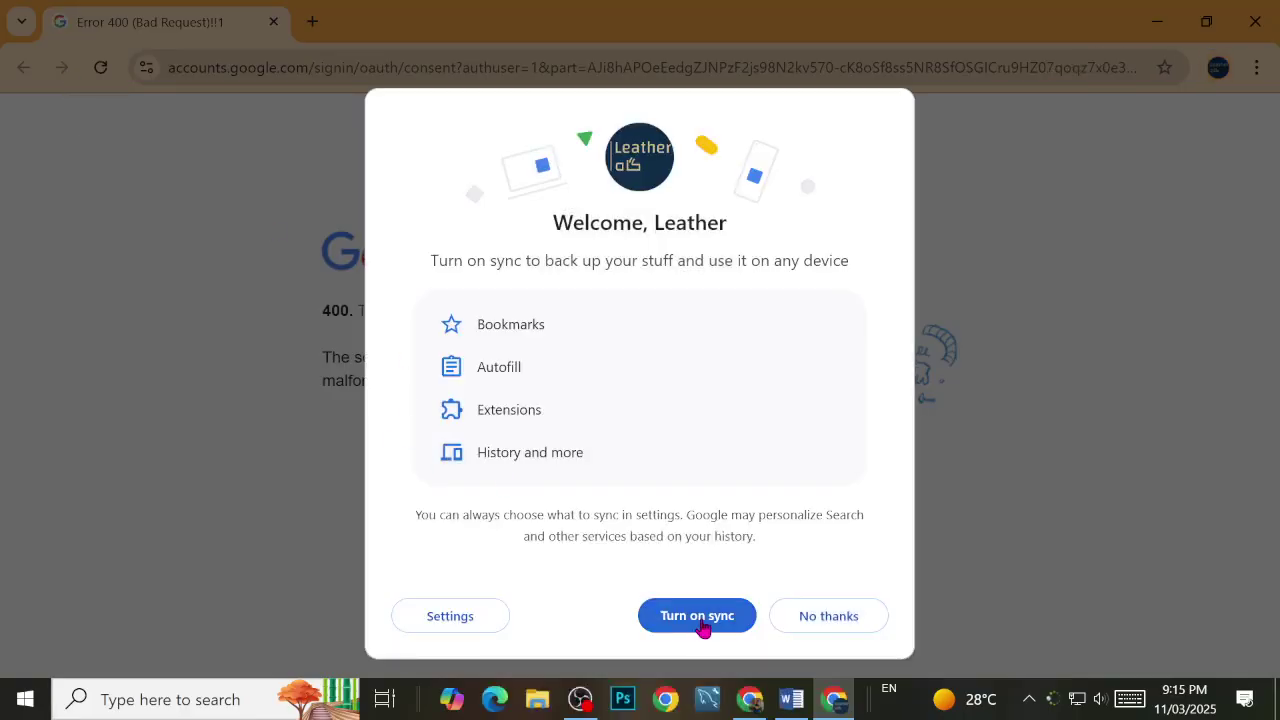
click(703, 625)
click(718, 620)
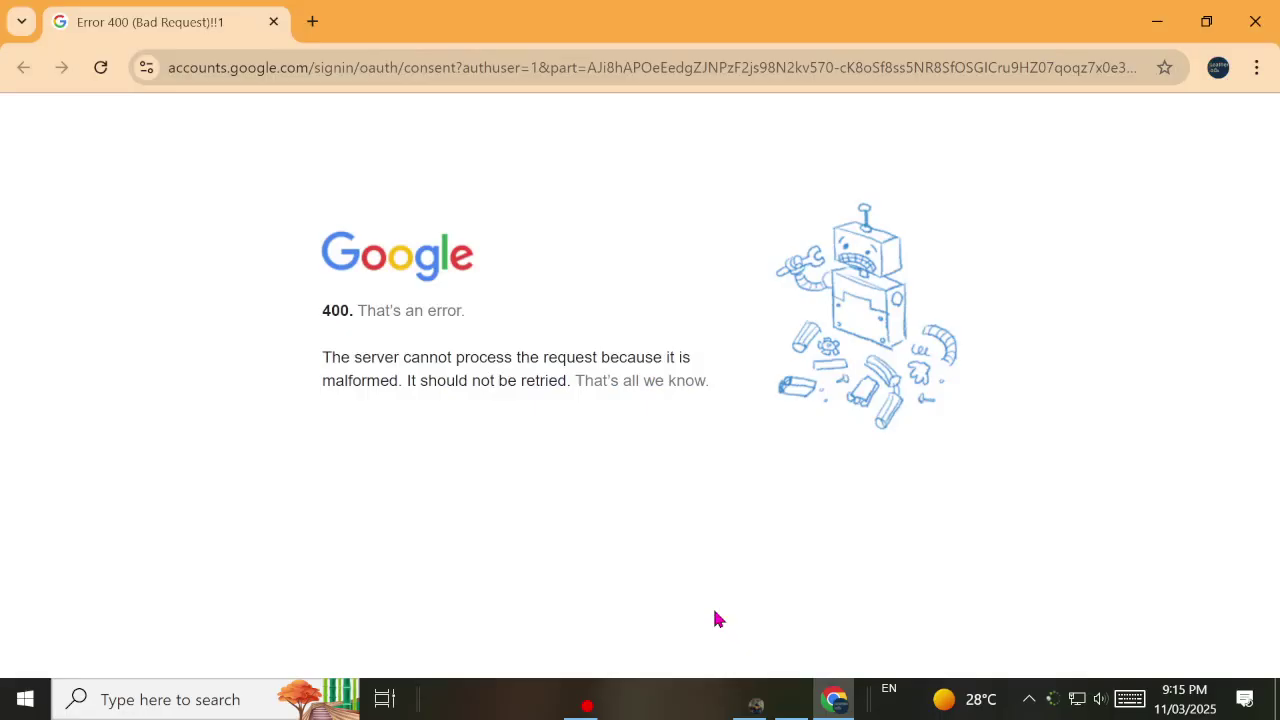
Step: Close the error tab, dismiss the ad privacy notice, and reselect the Gmail verification code
click(313, 21)
click(274, 22)
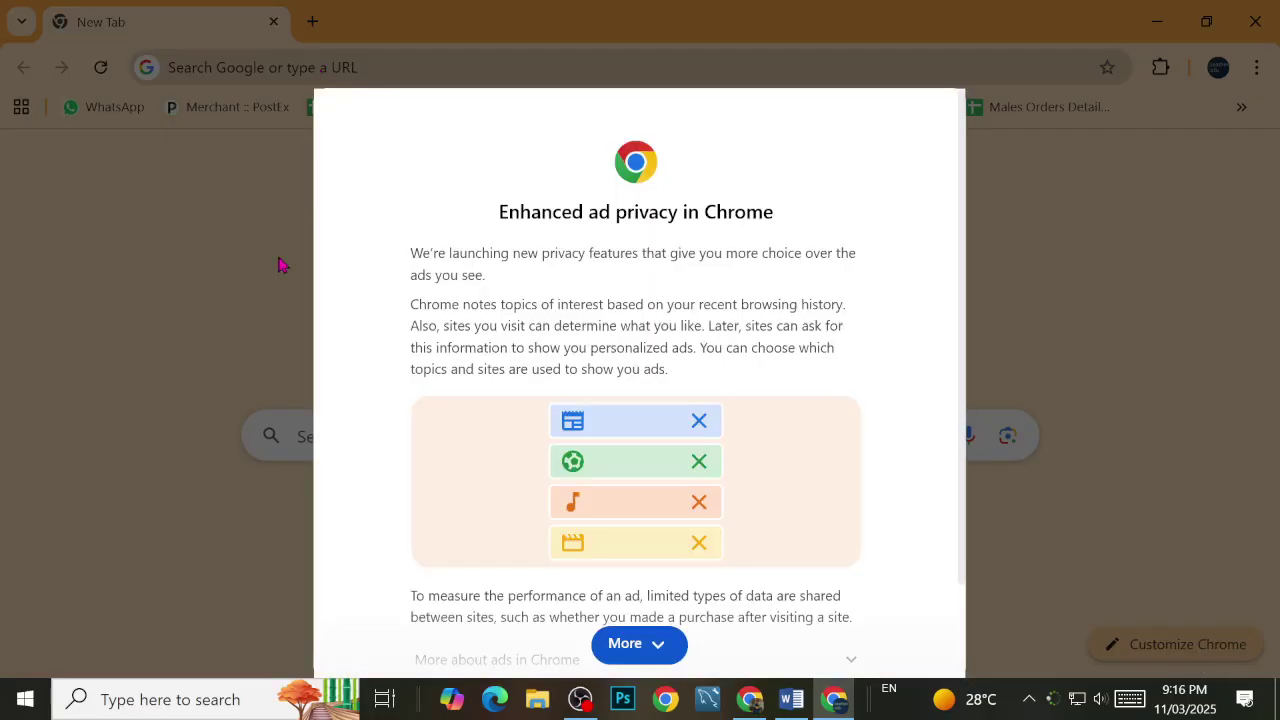
click(645, 645)
click(812, 641)
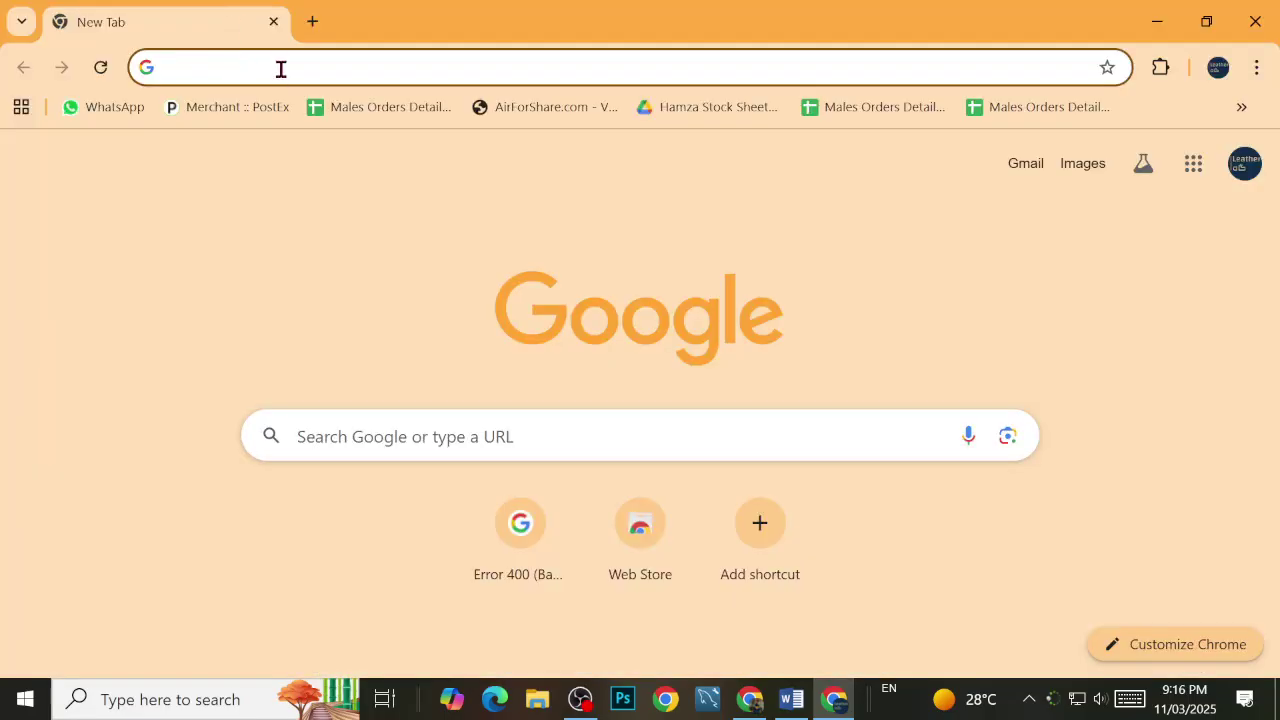
click(281, 69)
click(6, 163)
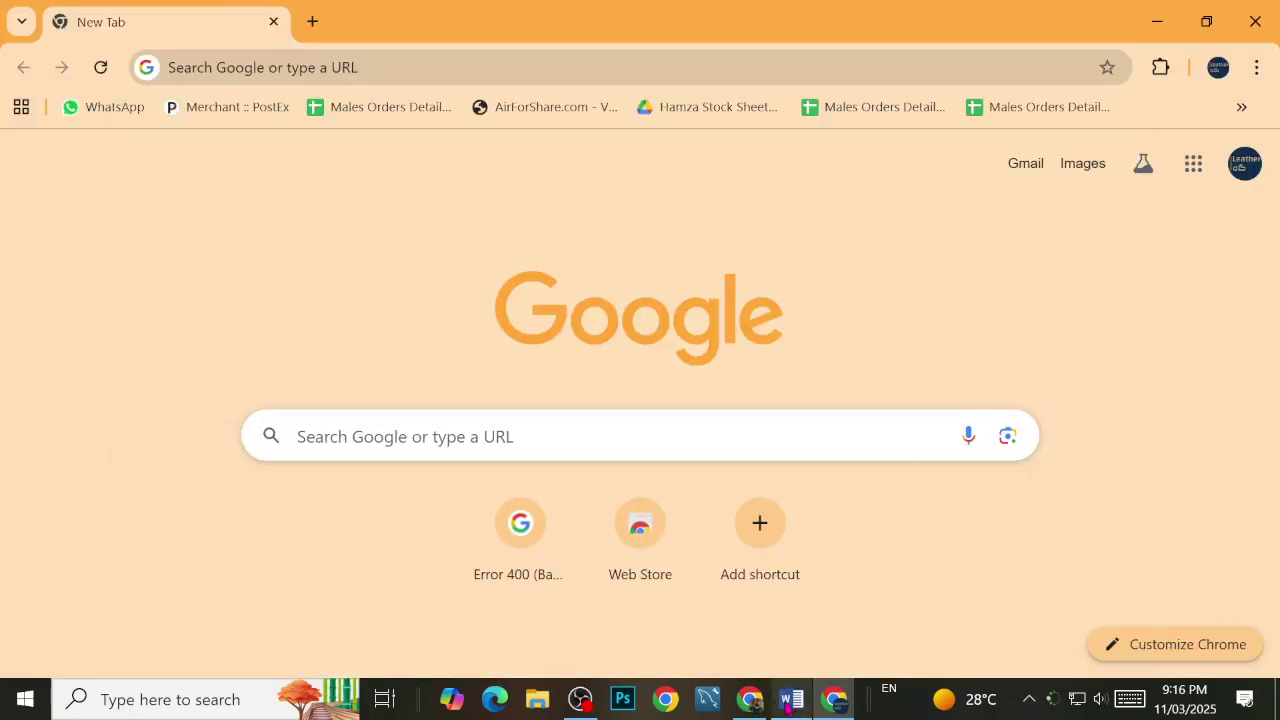
click(750, 699)
double_click(604, 423)
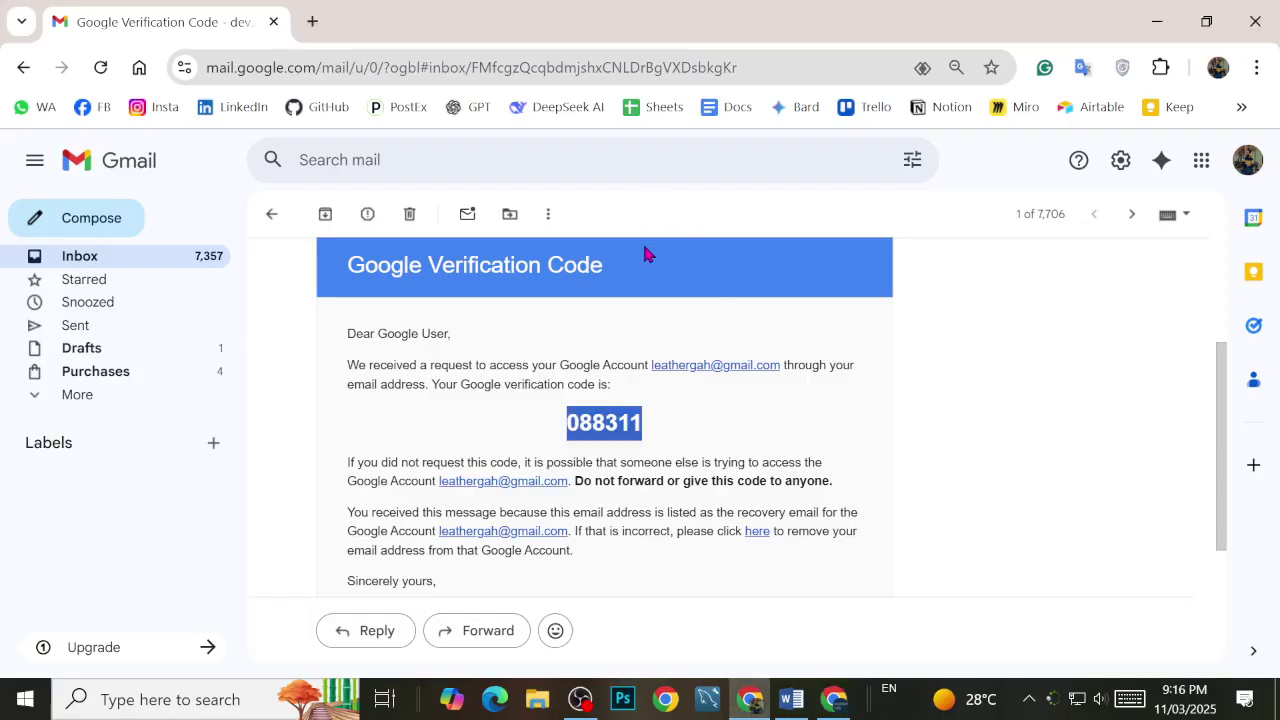
Step: Open Shopify's free-trial page from the address-bar suggestions, scroll through it, then go back
click(308, 18)
text(sheets)
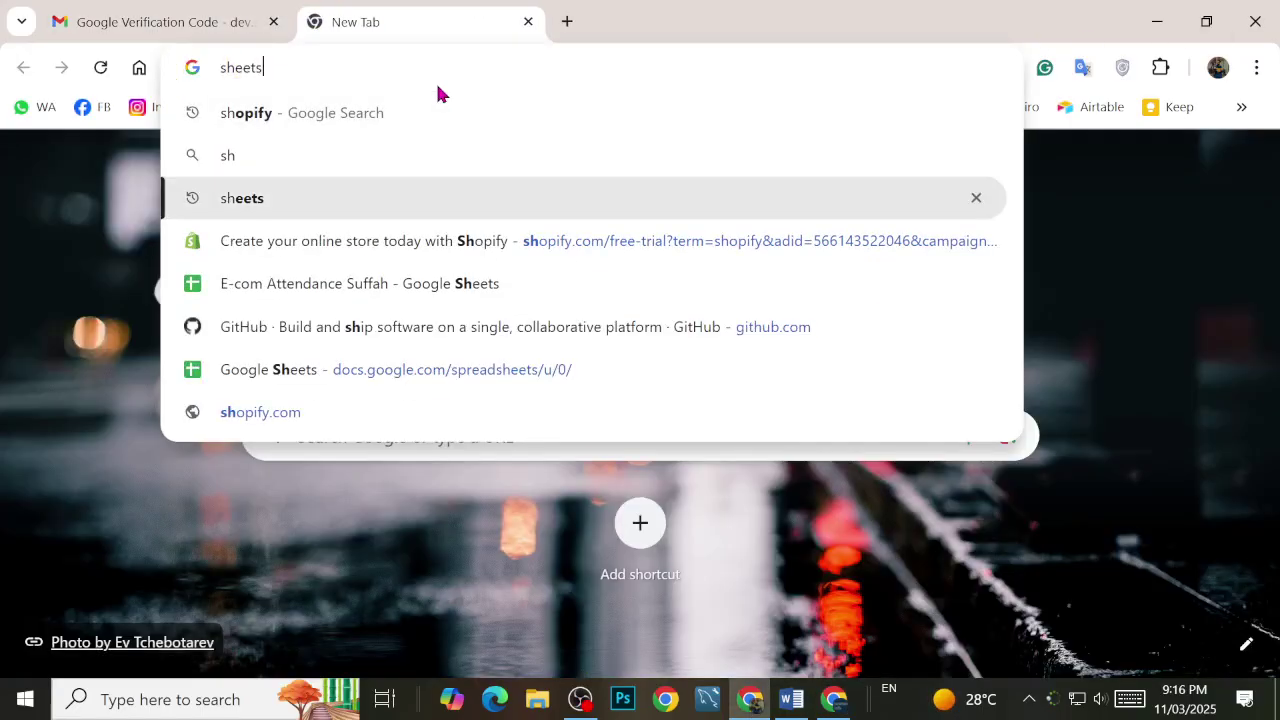
key(Down)
key(Down)
key(Up)
key(Return)
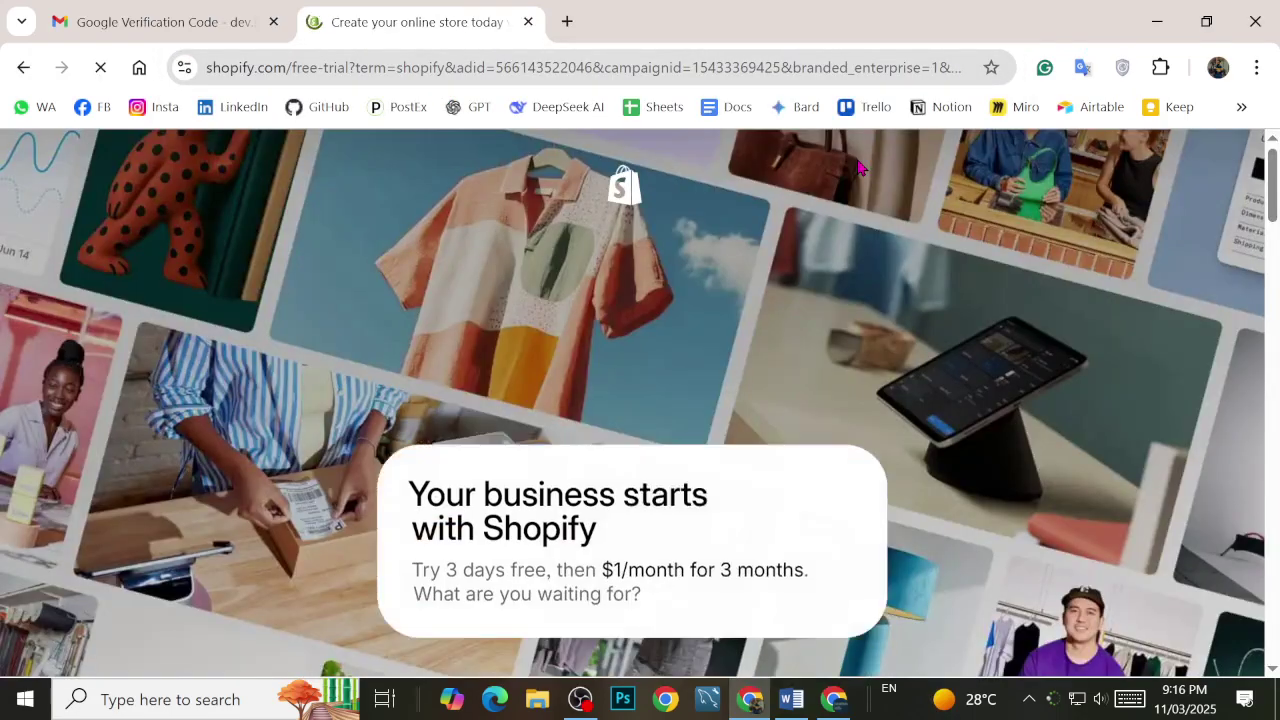
scroll(642, 518, down, 2)
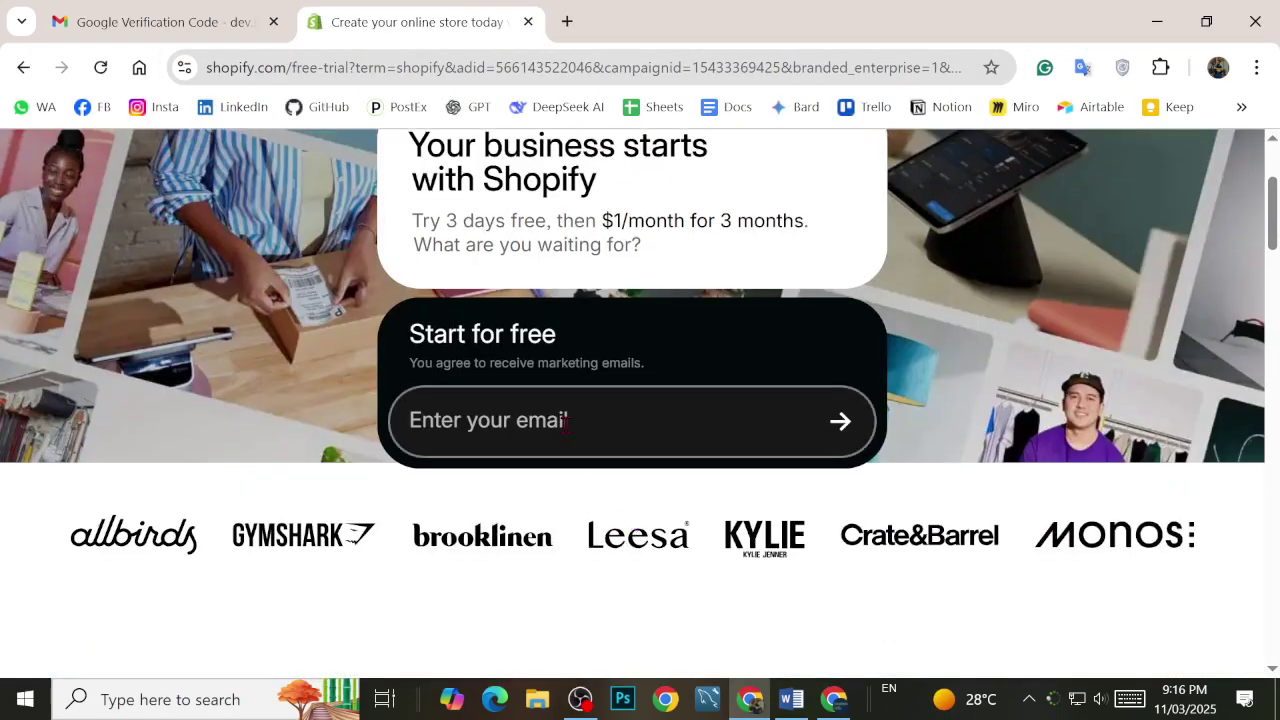
scroll(846, 426, up, 2)
scroll(523, 317, down, 3)
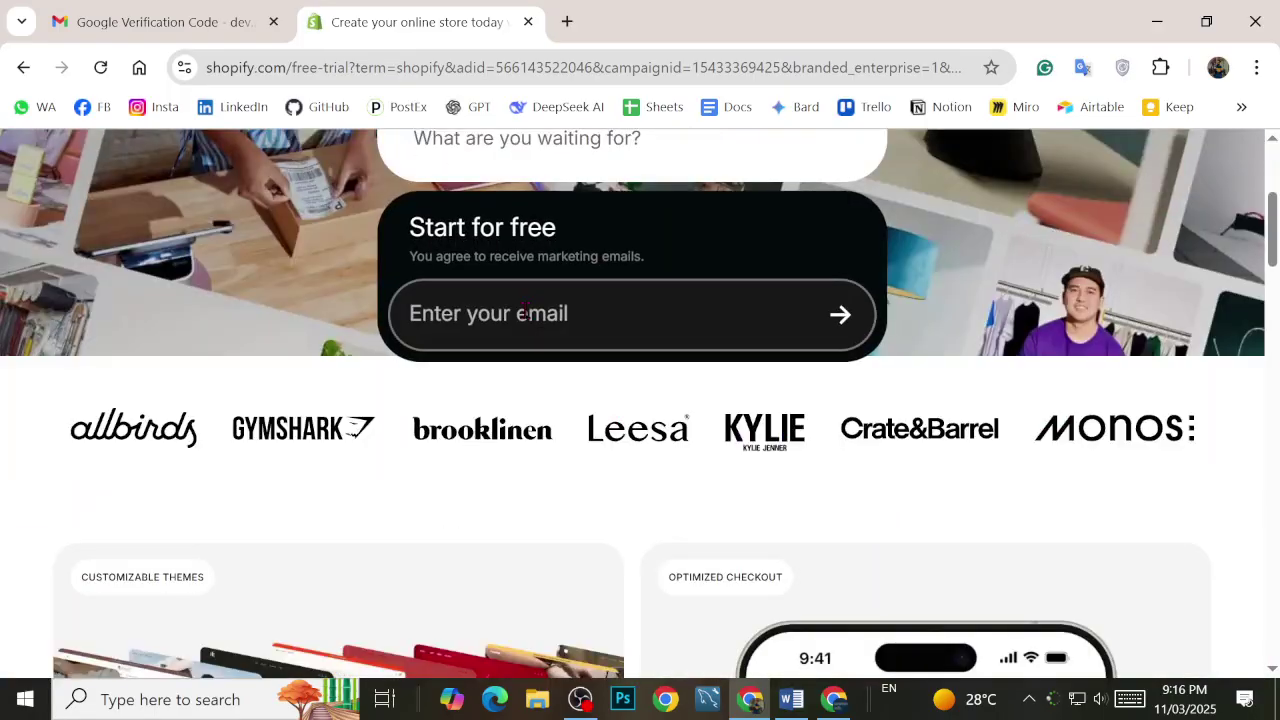
scroll(797, 372, up, 3)
scroll(800, 330, down, 8)
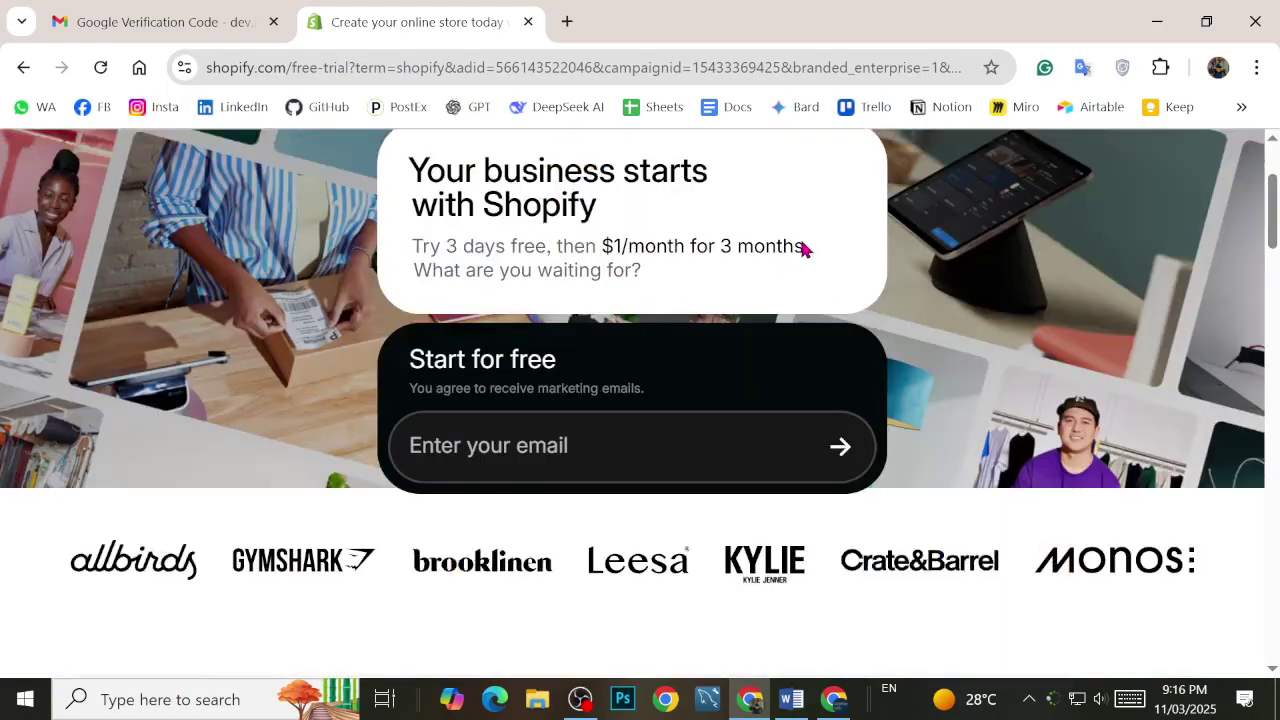
scroll(773, 276, down, 5)
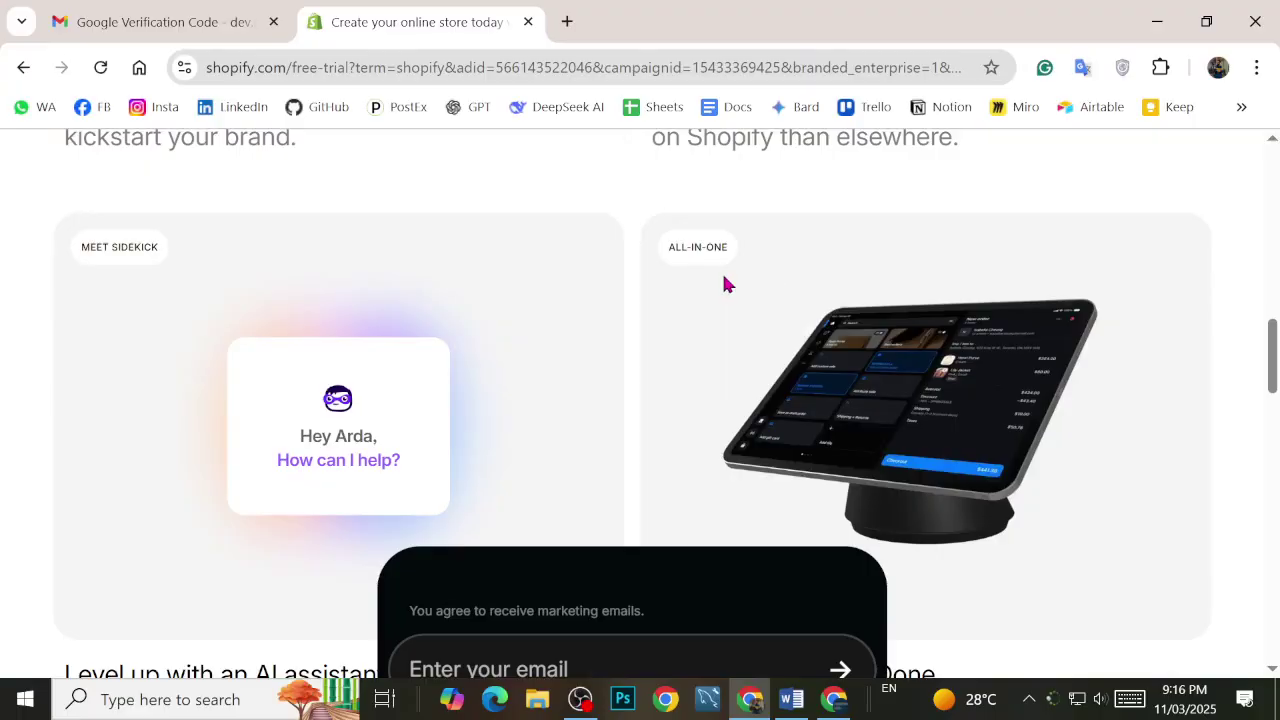
scroll(37, 72, down, 6)
click(24, 68)
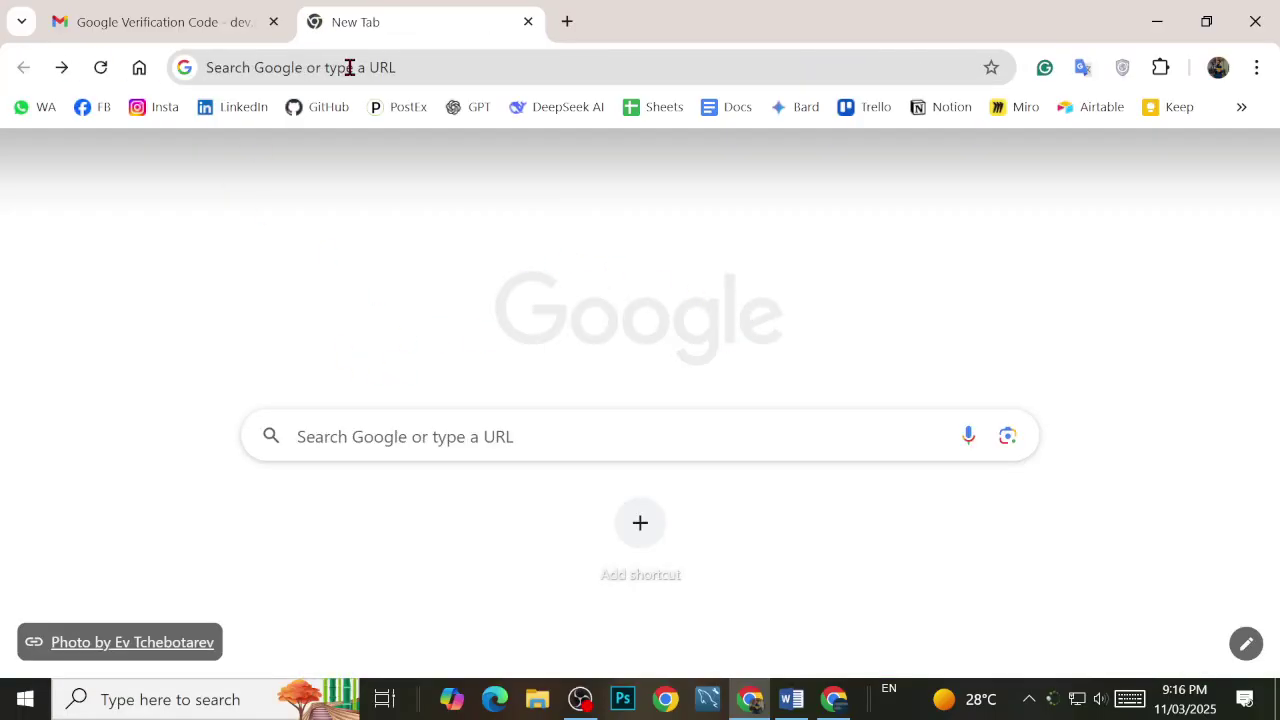
Step: Search 'Shopify Login', open the 'Log in to Shopify' result, and close the stray Grammarly window
click(350, 67)
text(Sho)
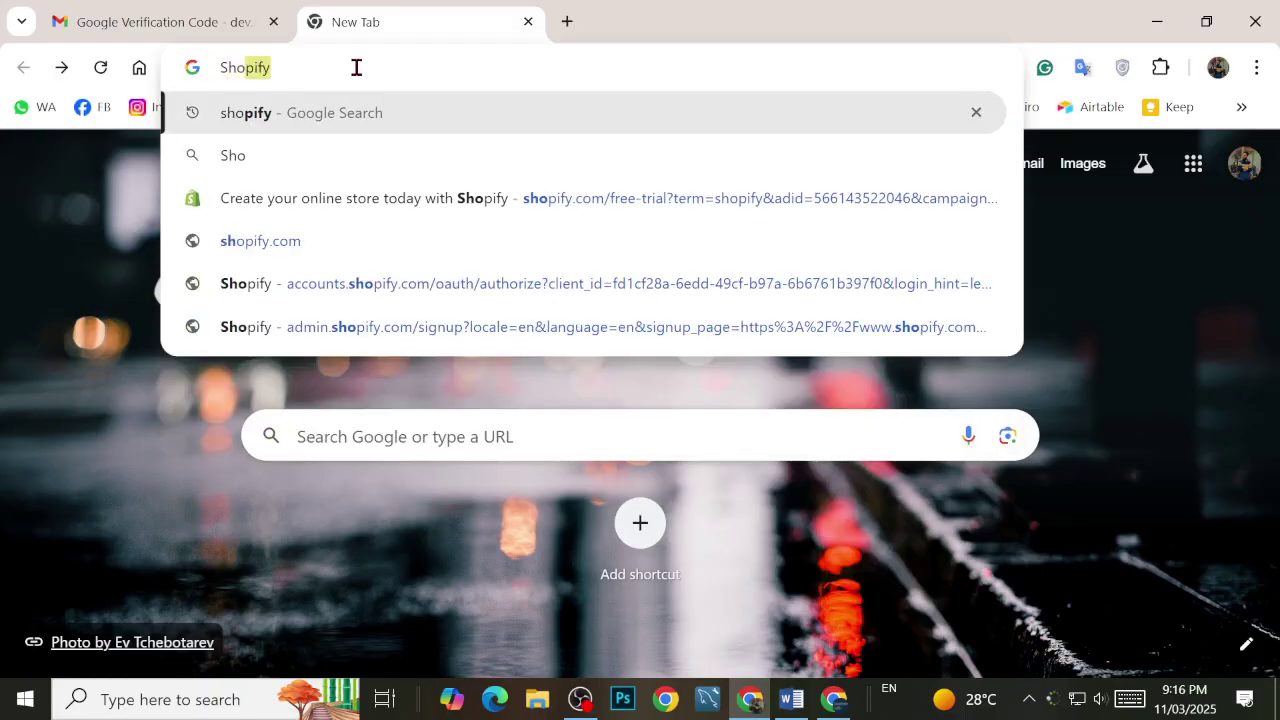
text(pify Login)
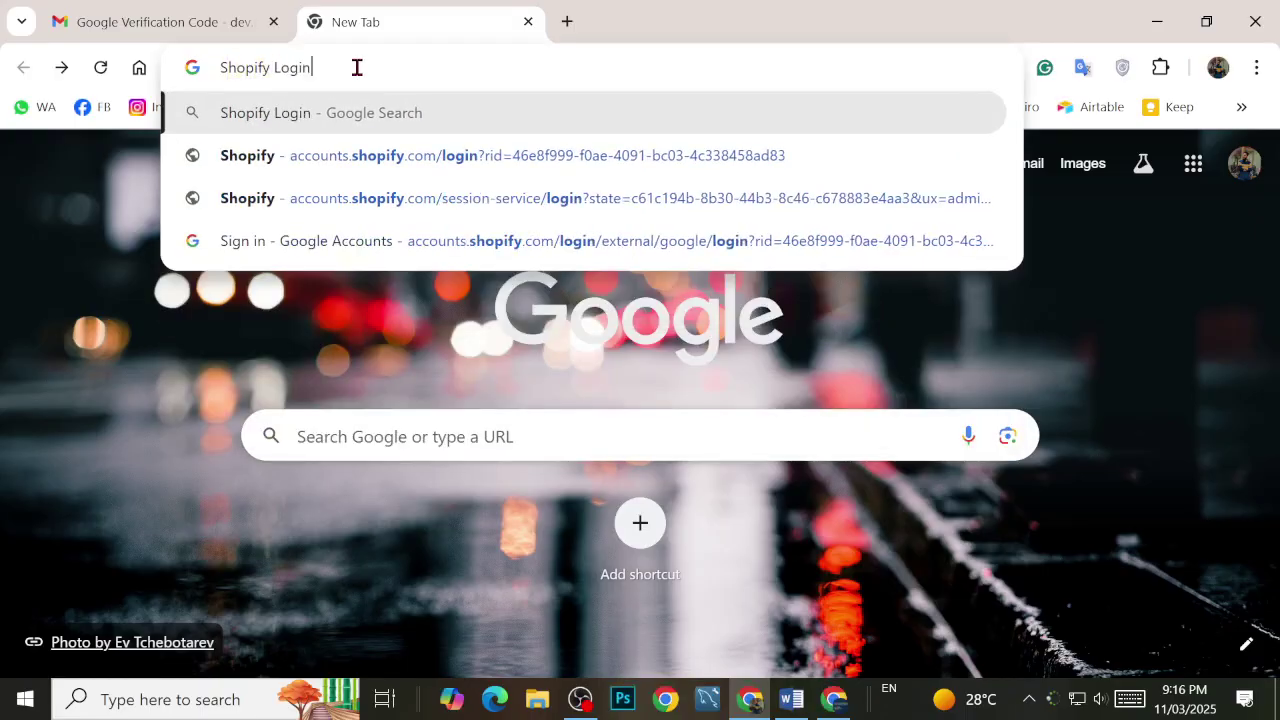
key(Return)
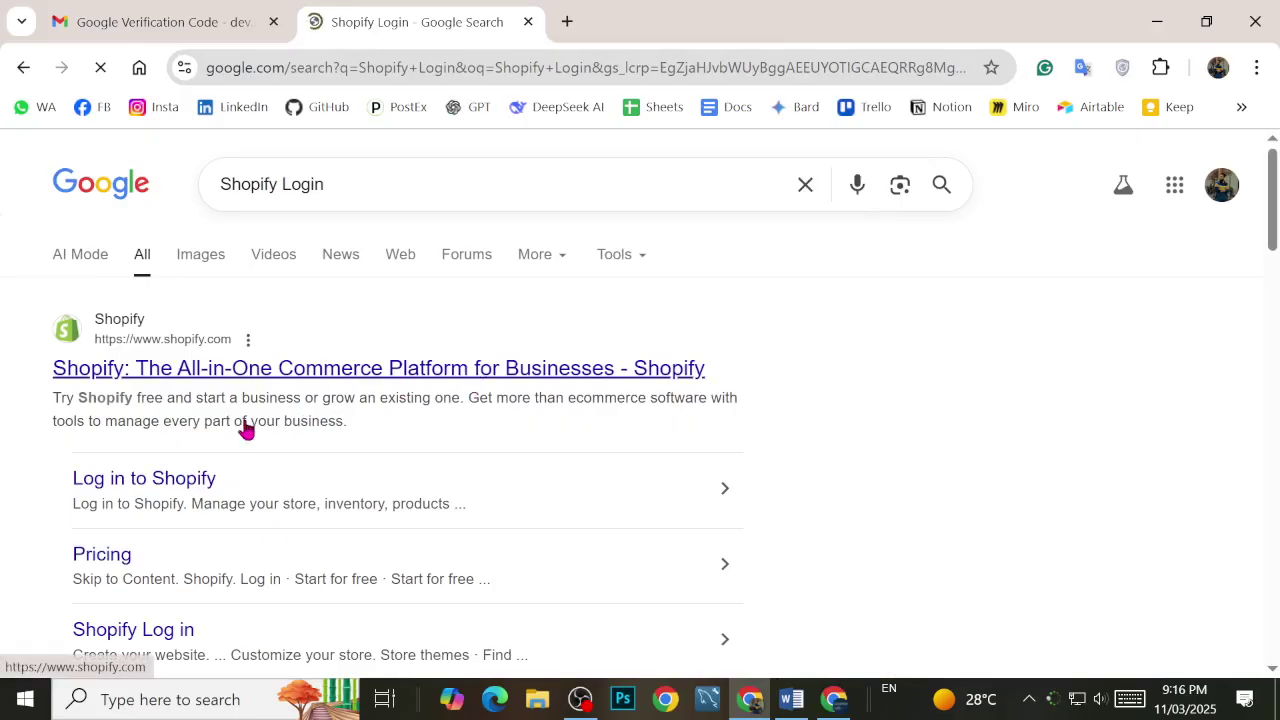
click(152, 486)
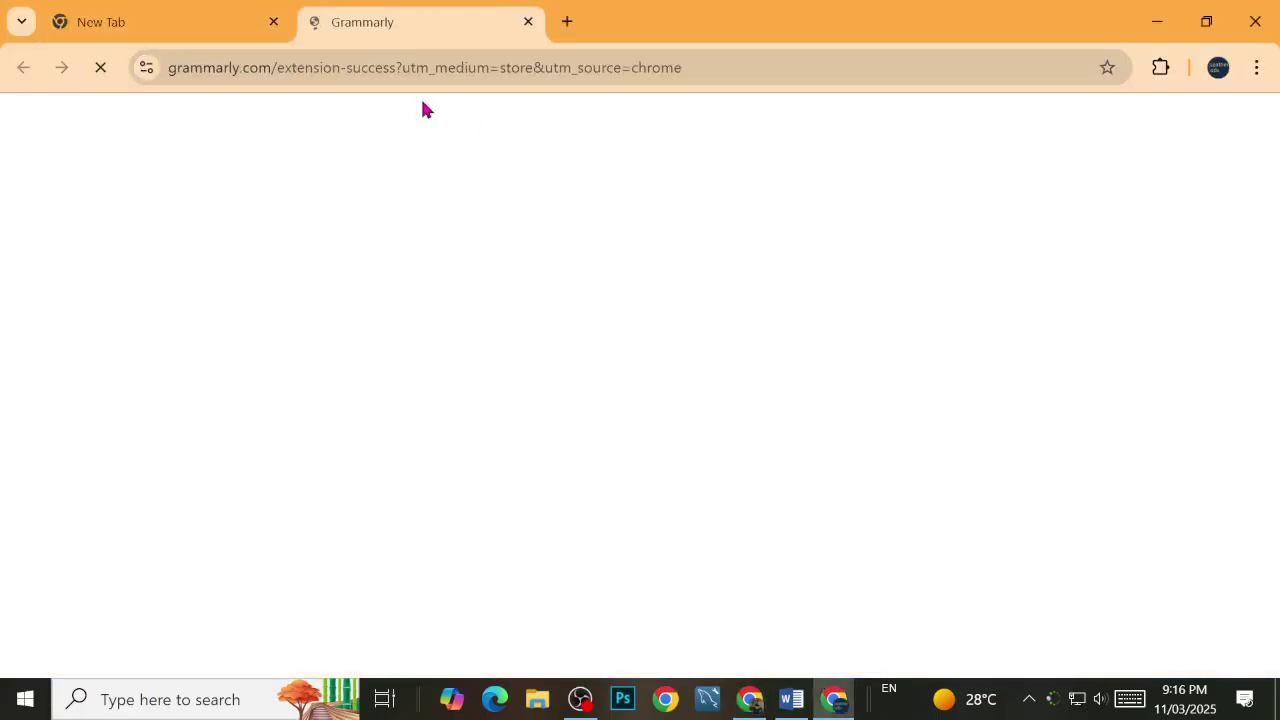
click(1255, 21)
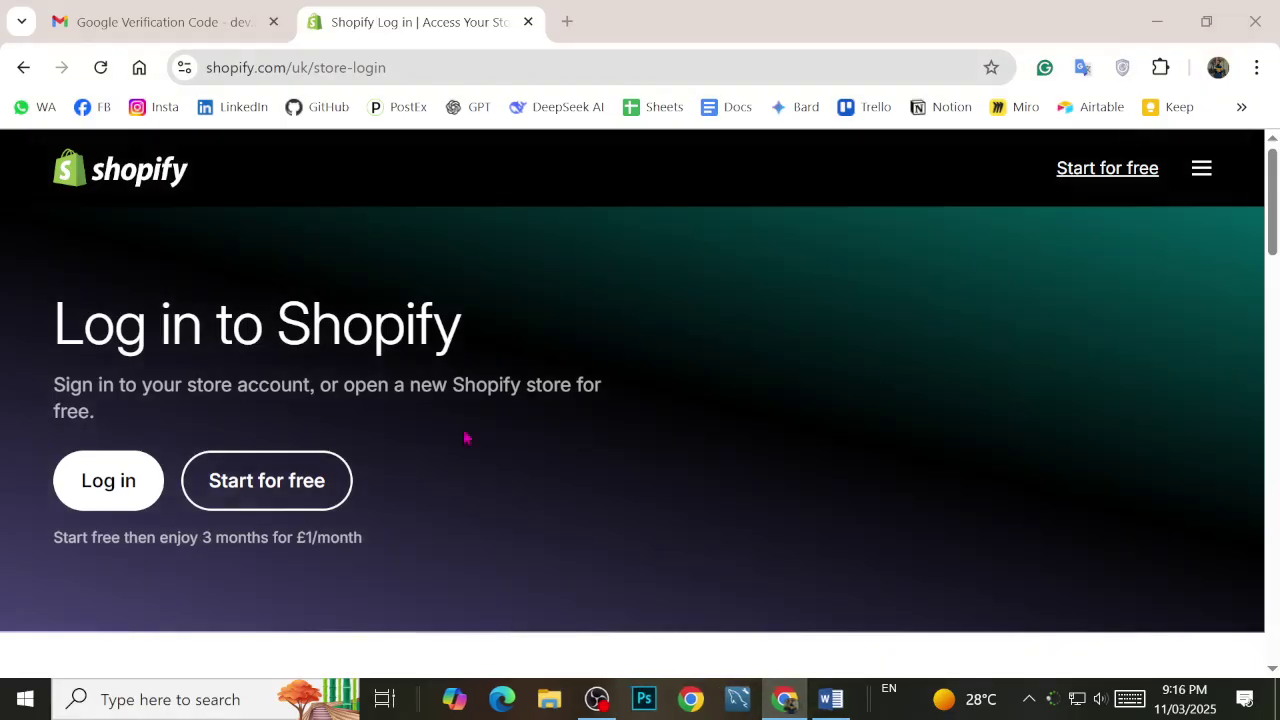
Step: Choose Log in, then sign in with Google, and close the Gmail verification-code tab
click(110, 480)
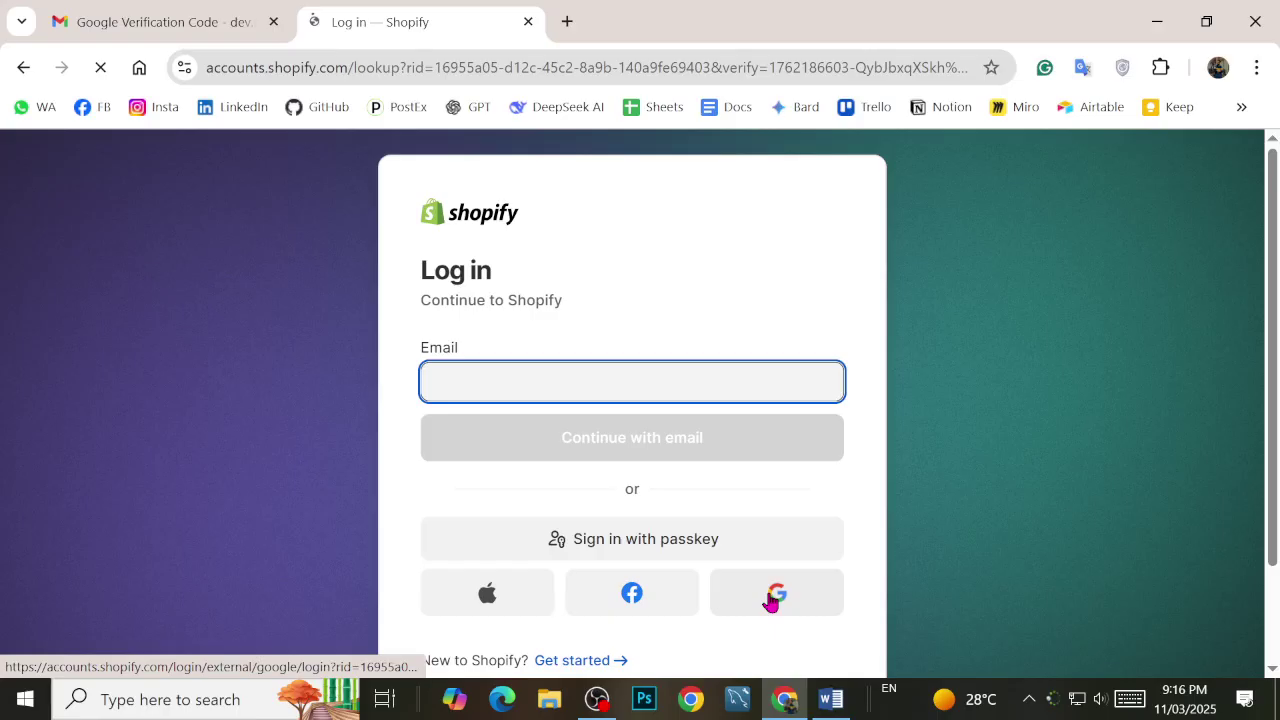
click(772, 596)
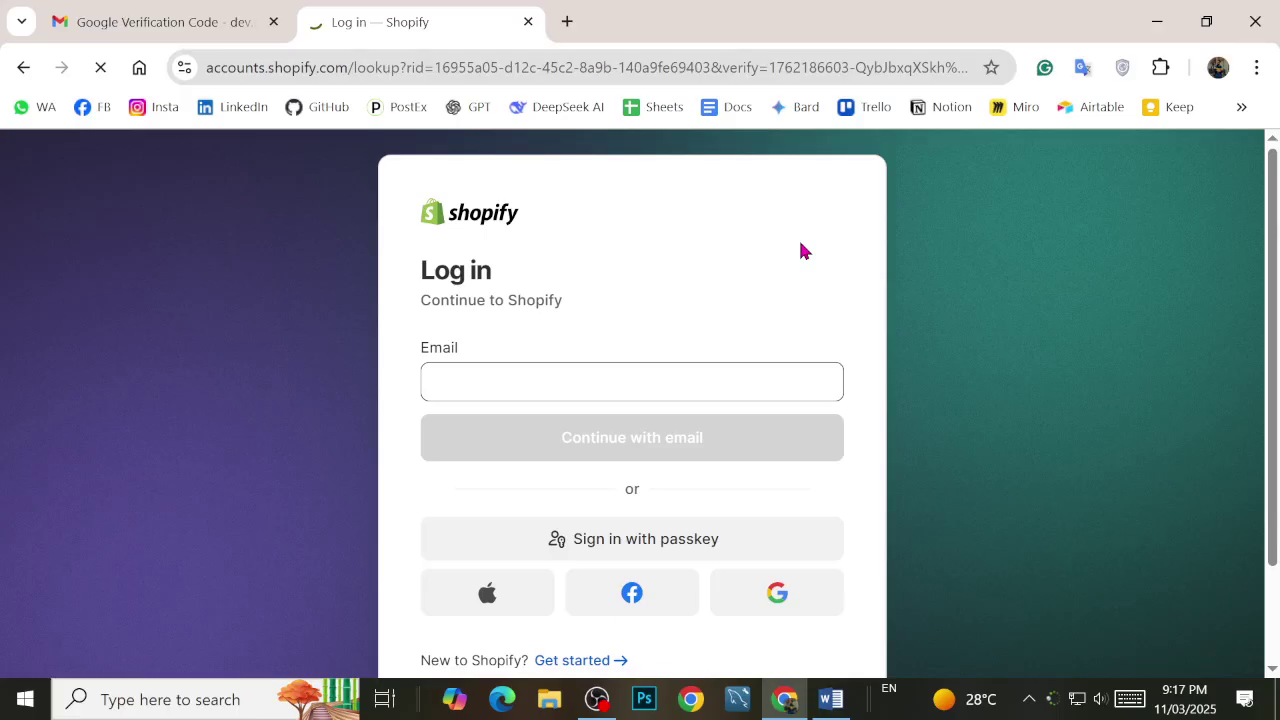
click(273, 22)
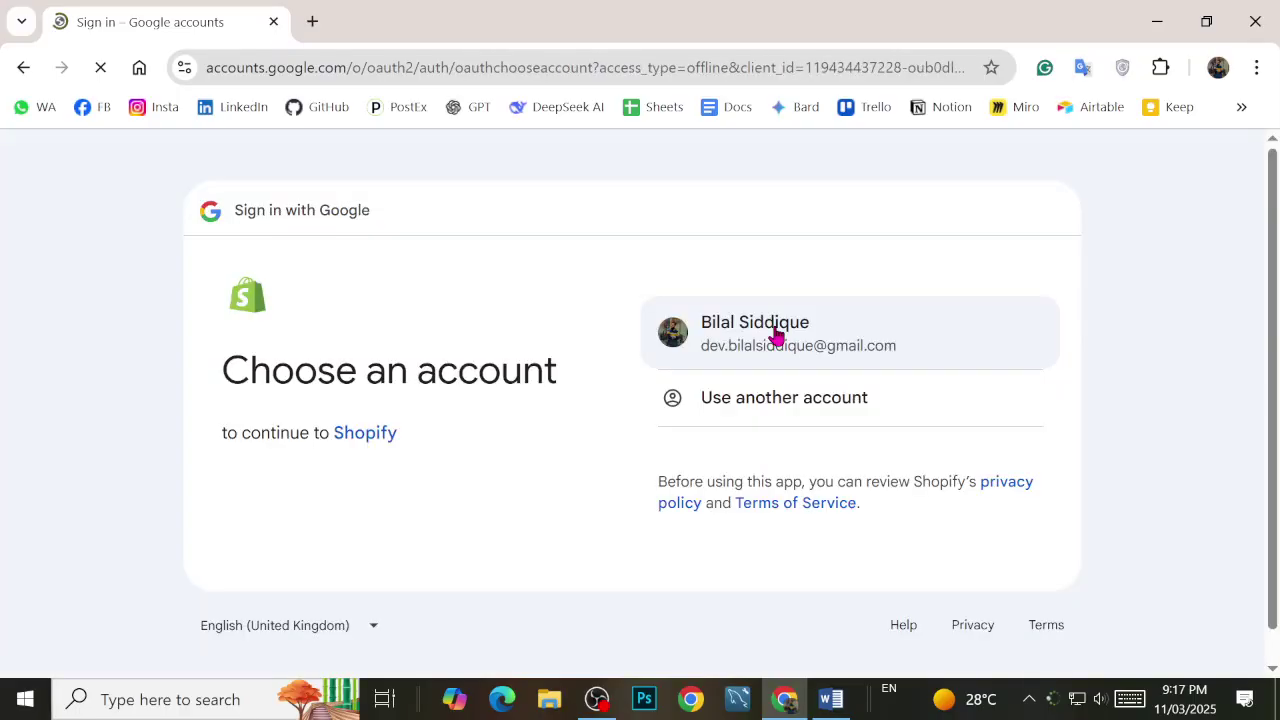
Step: Pick your Google account and allow Shopify access to your name, profile picture and e-mail
click(770, 336)
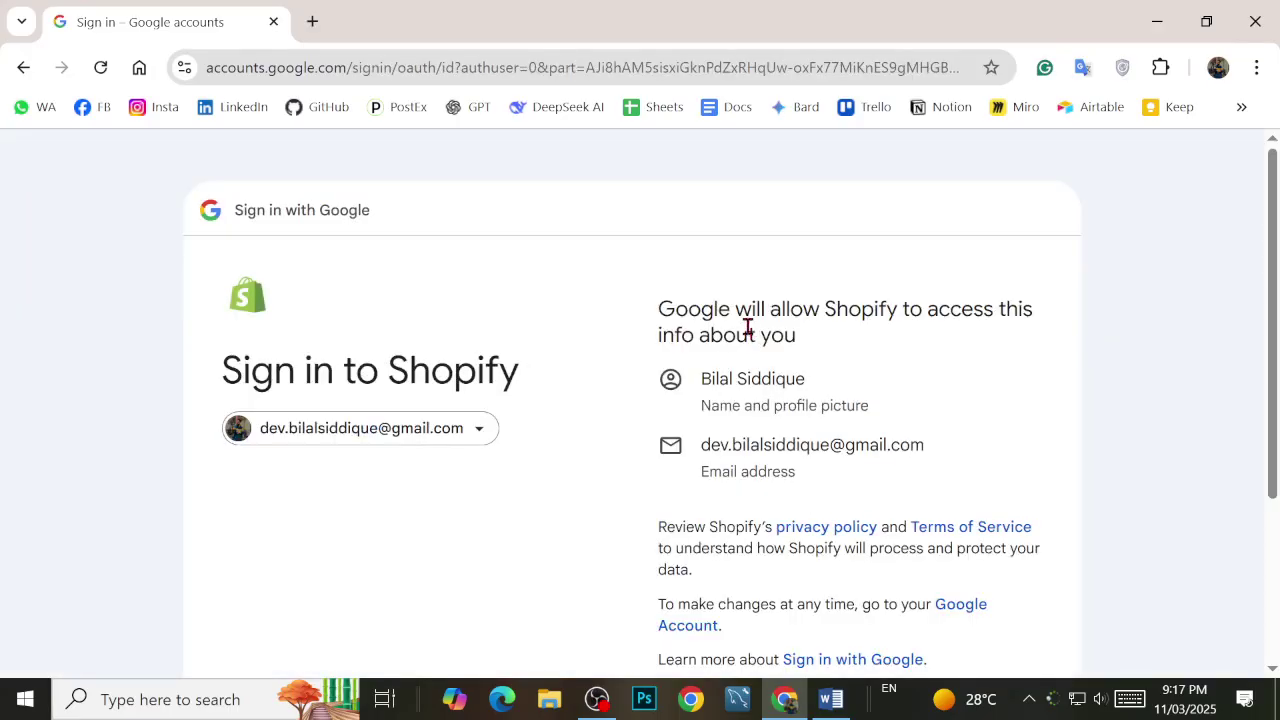
scroll(748, 327, down, 3)
click(964, 498)
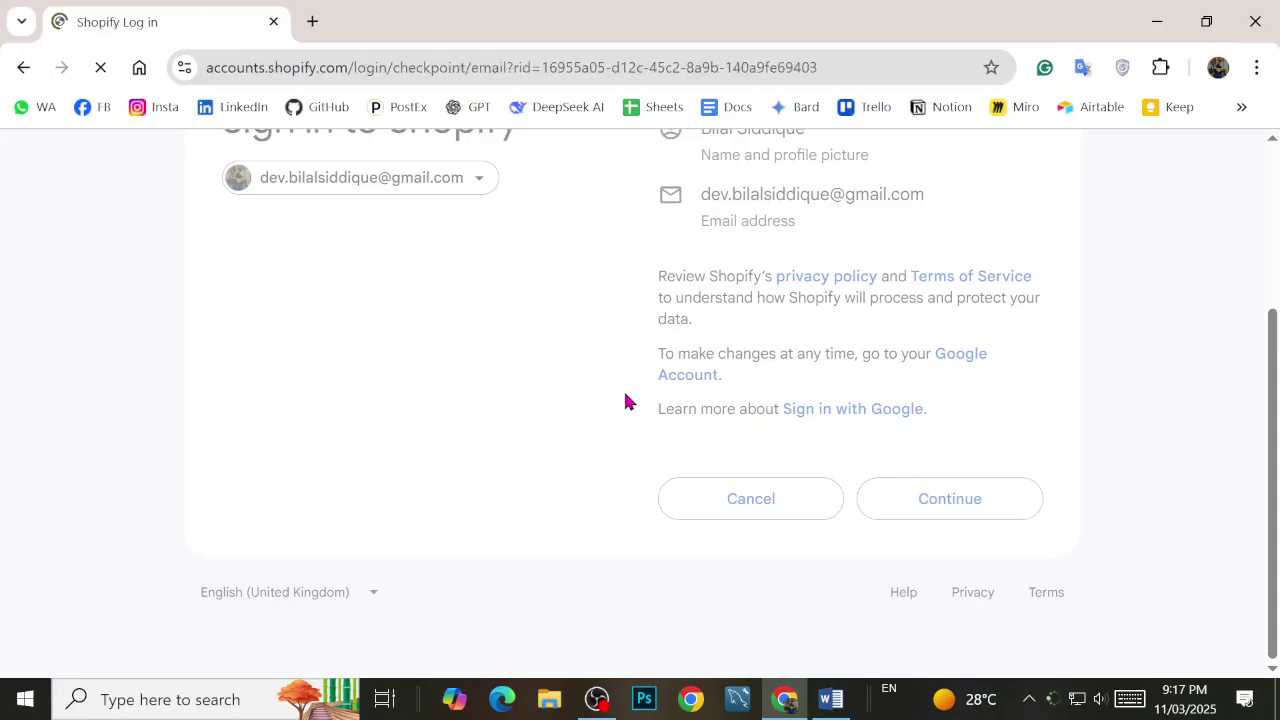
Step: Scroll down Shopify's 'Check your email' page to reach the ten-digit unlock code field
scroll(519, 461, down, 1)
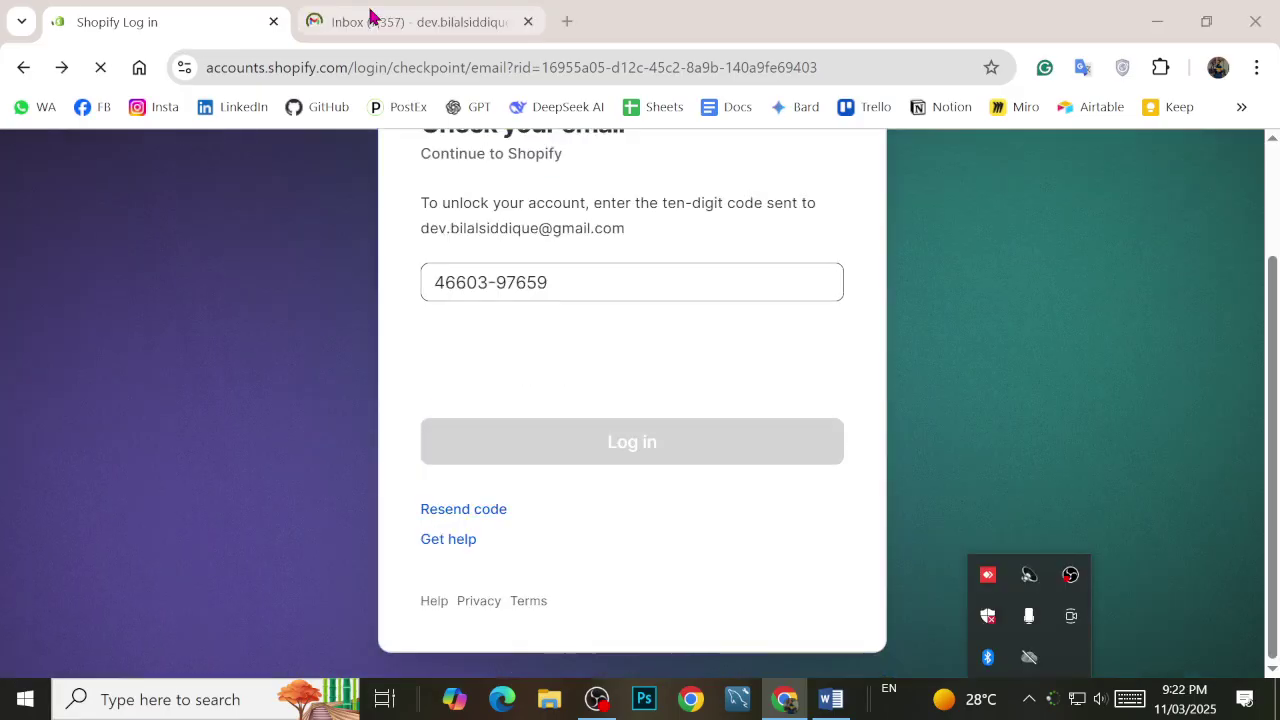
Step: Switch to the Gmail inbox showing Shopify's suspicious-login email
click(369, 14)
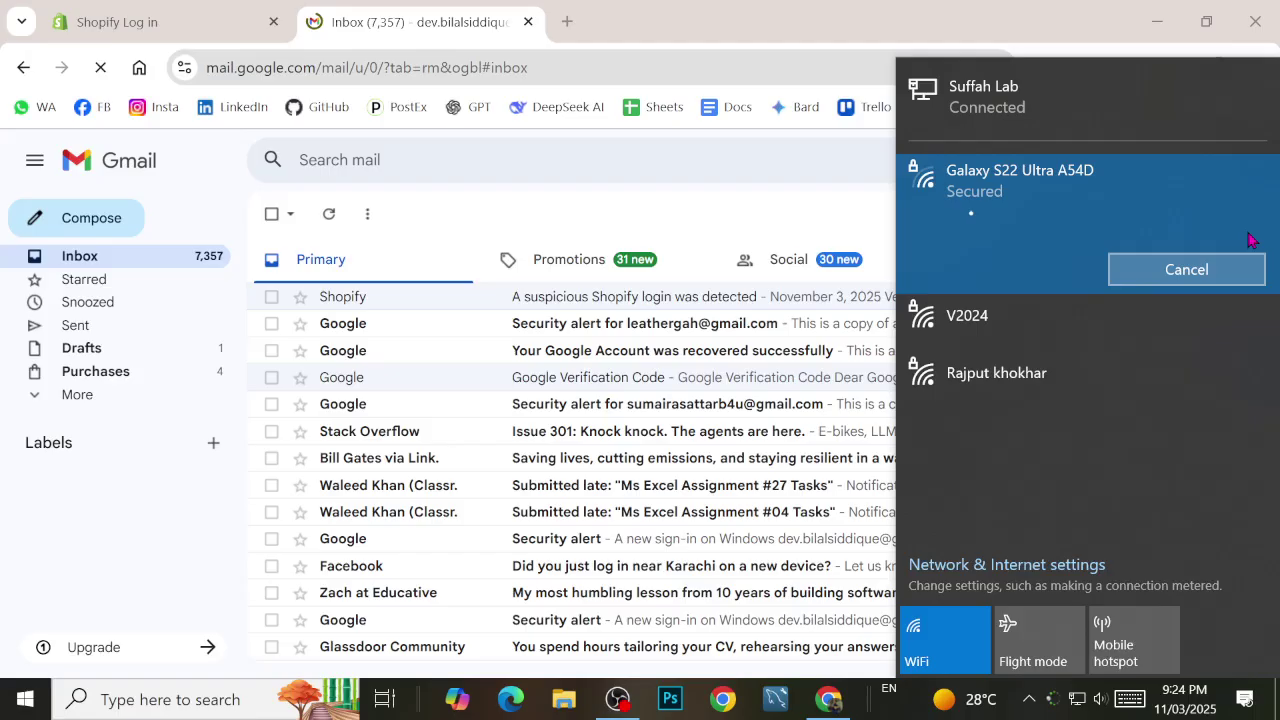
Step: Start connecting to the Galaxy S22 Ultra A54D Wi-Fi network, then cancel the attempt
click(1029, 698)
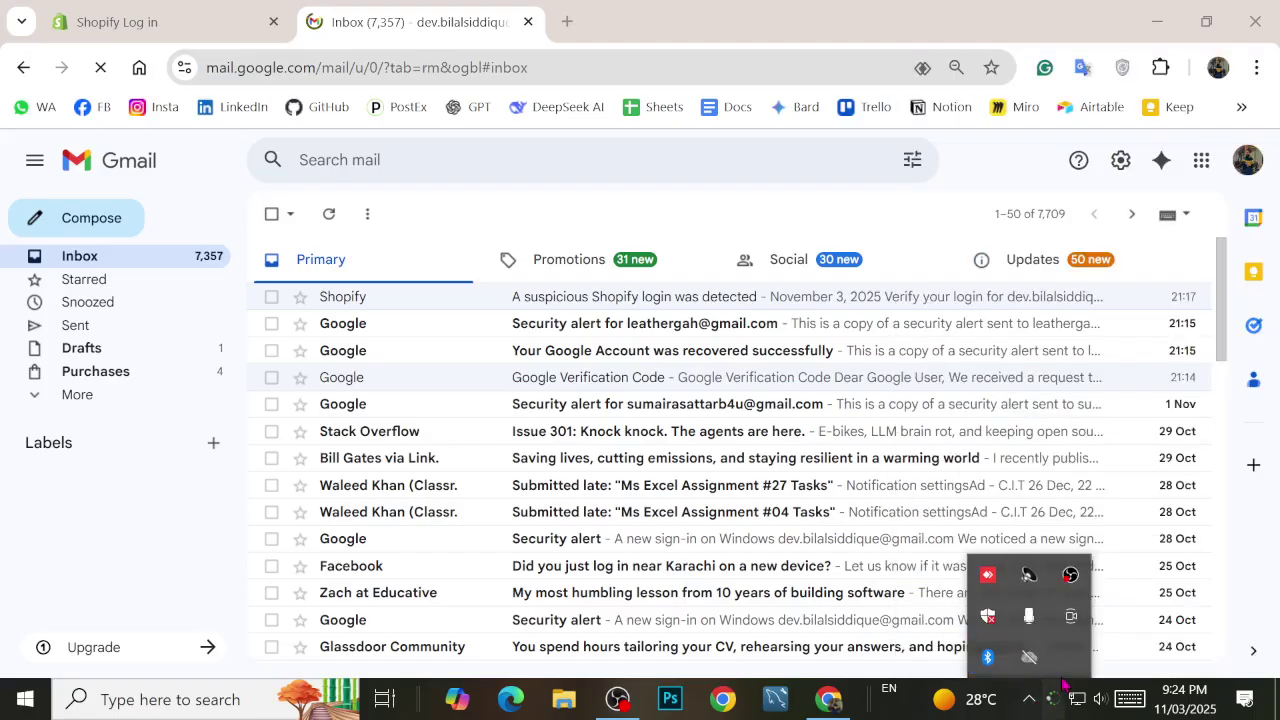
click(1055, 697)
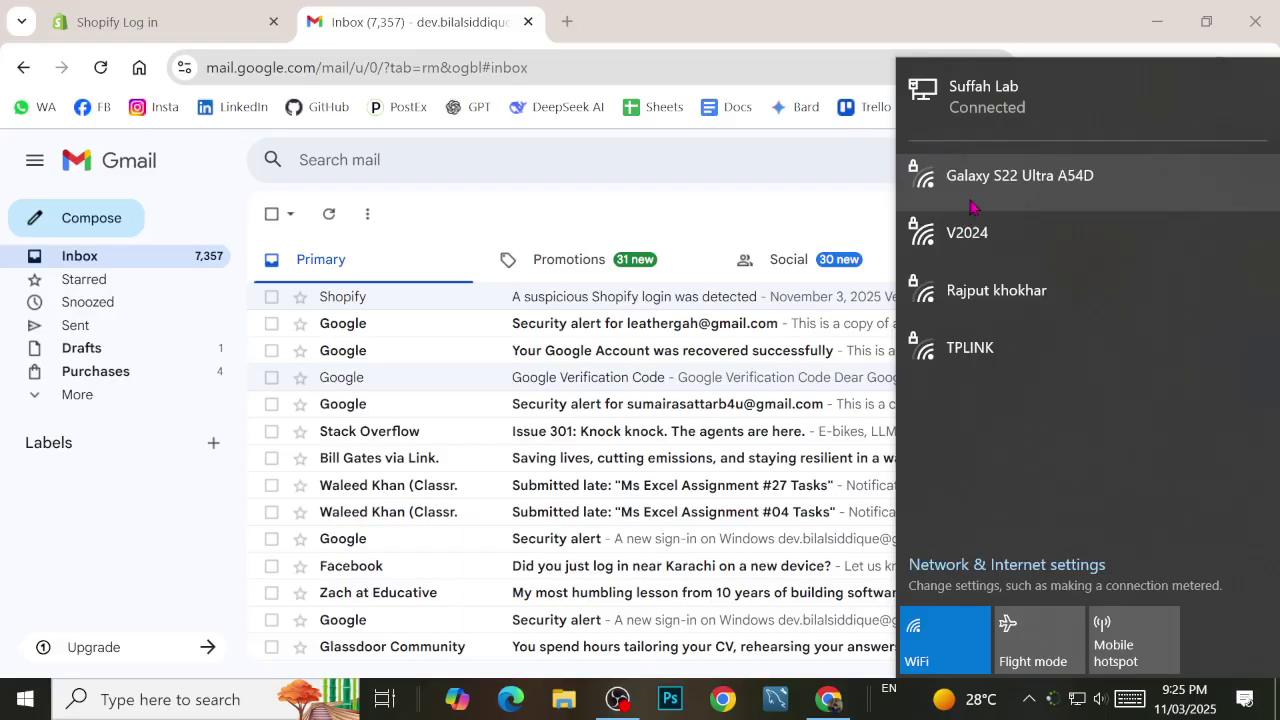
click(970, 207)
click(1157, 272)
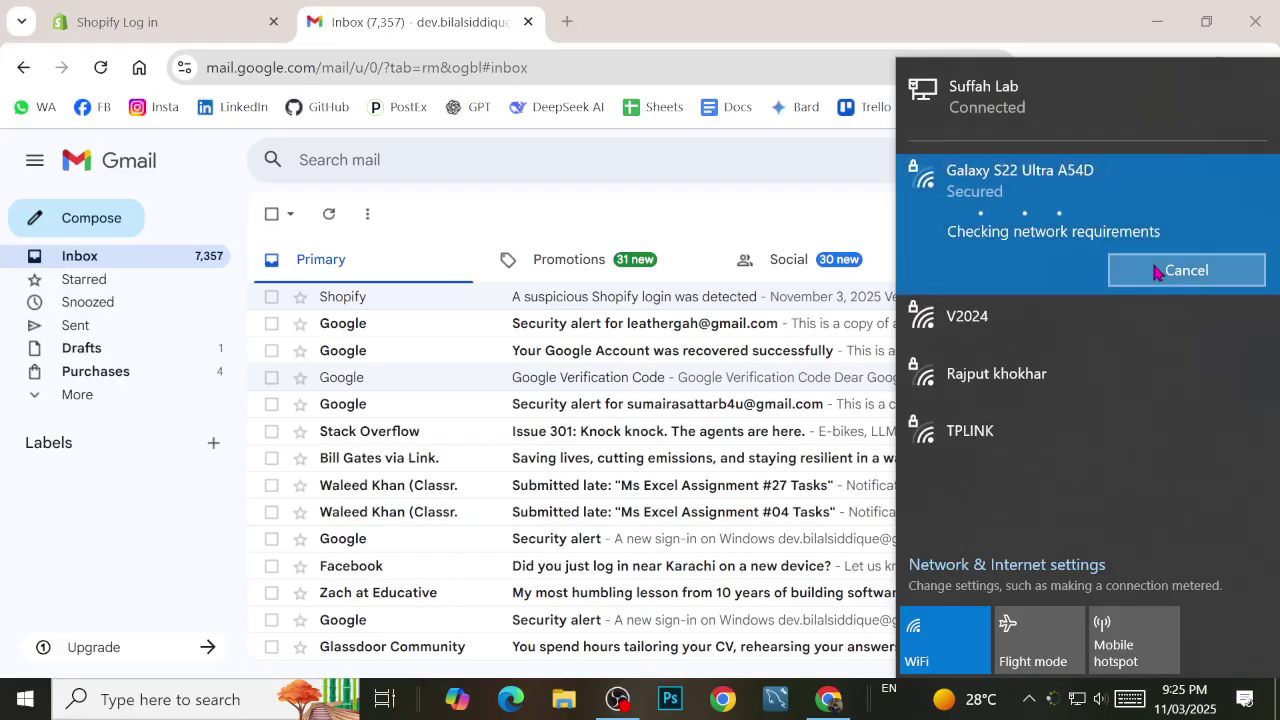
click(1157, 272)
Step: Join the V2024 Wi-Fi network with its security key and return to the Shopify page
click(978, 340)
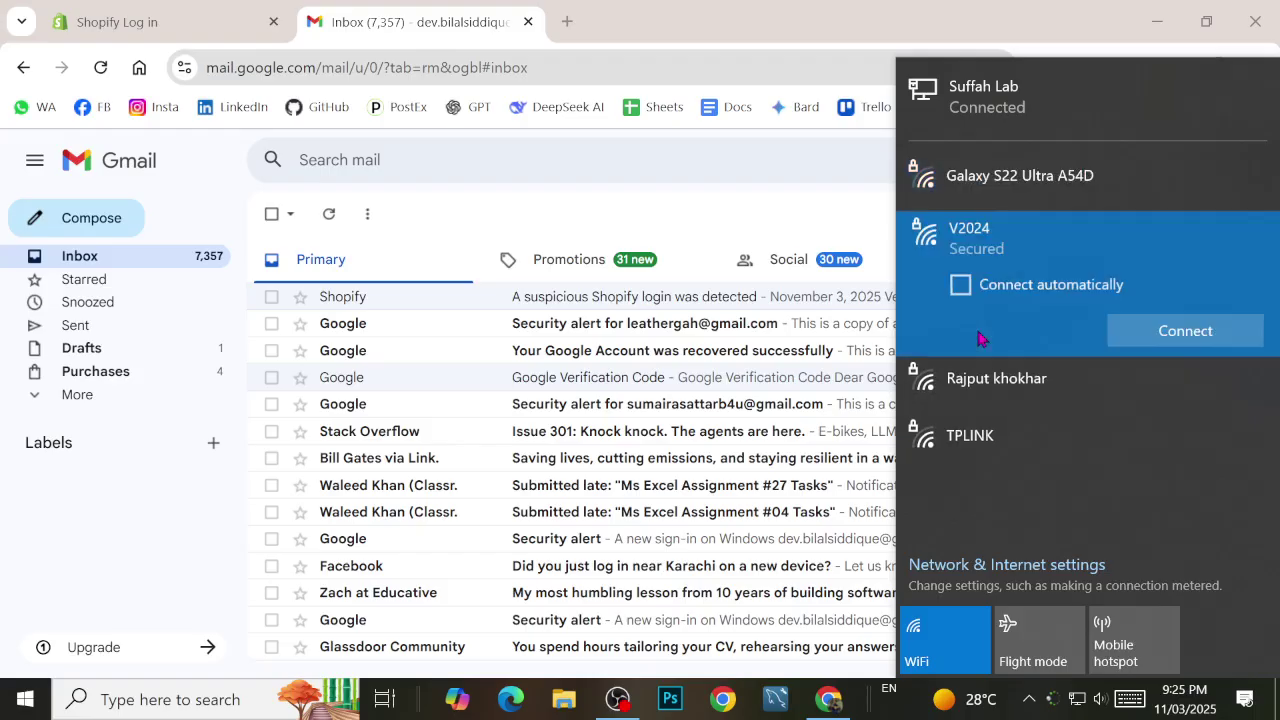
click(1183, 334)
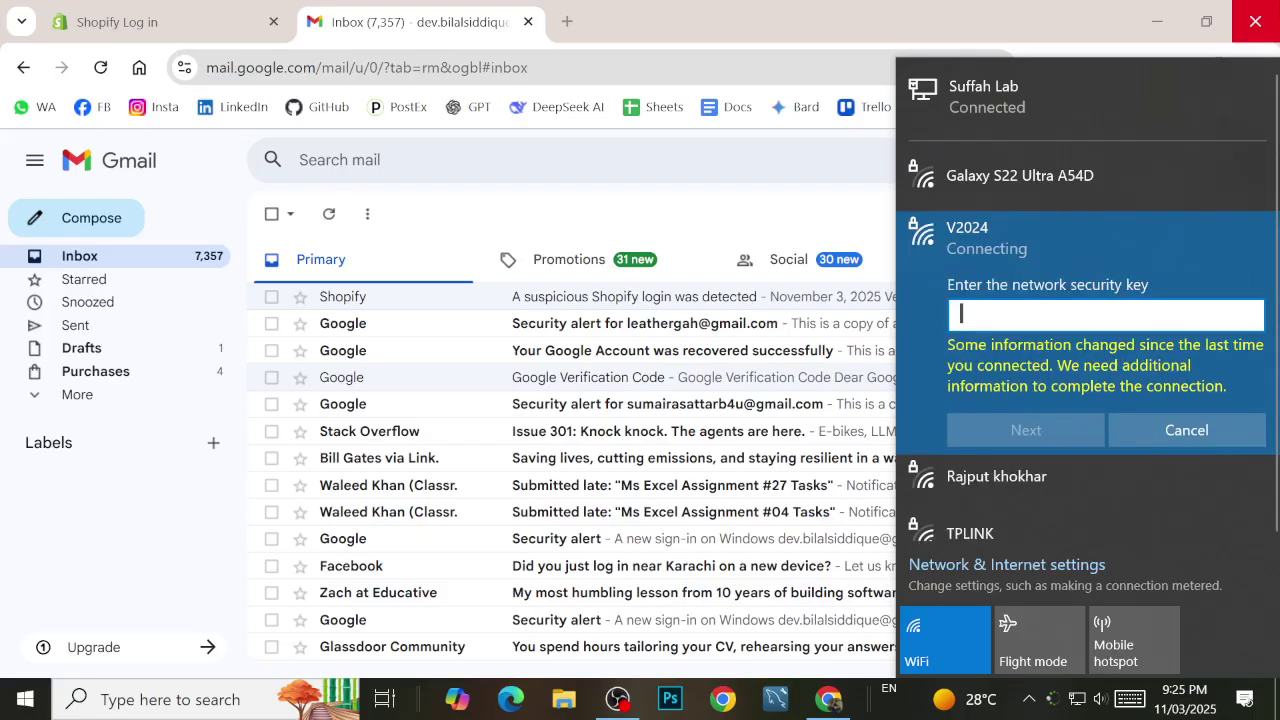
text(•••••)
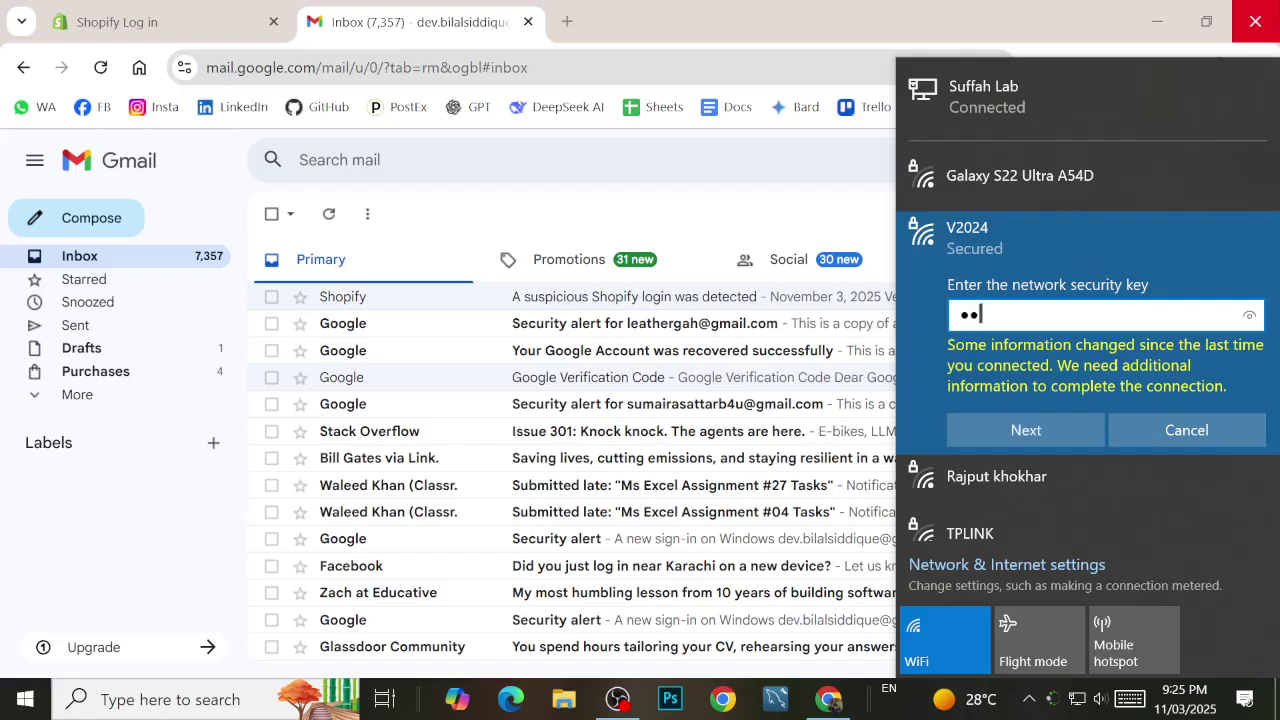
text(•••)
click(1030, 428)
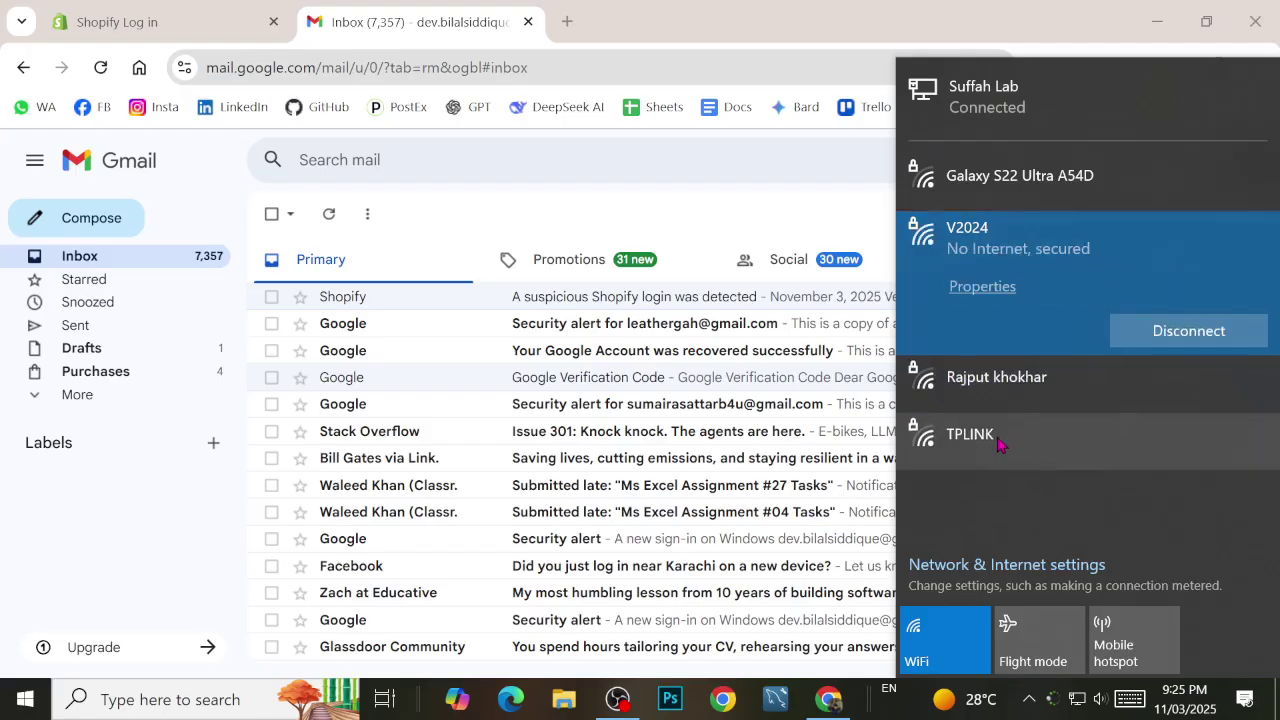
click(218, 10)
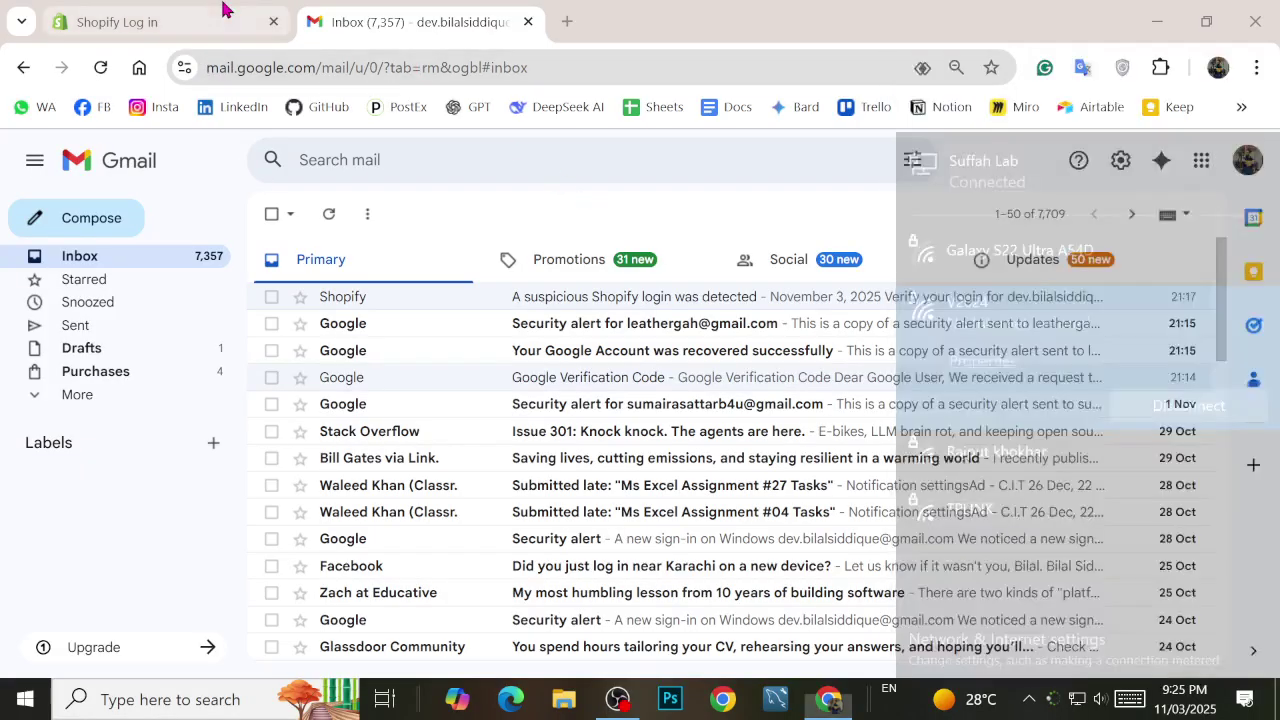
click(218, 10)
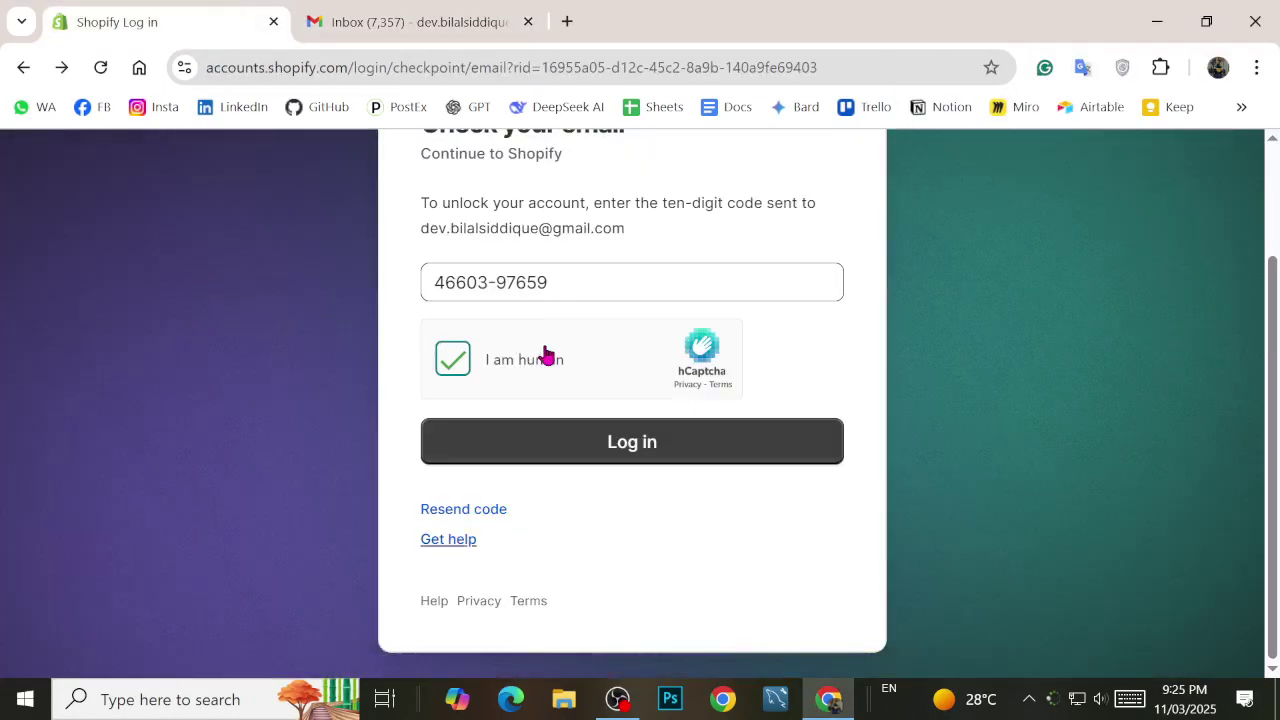
Step: Reload the Gmail inbox to check for new mail
click(410, 21)
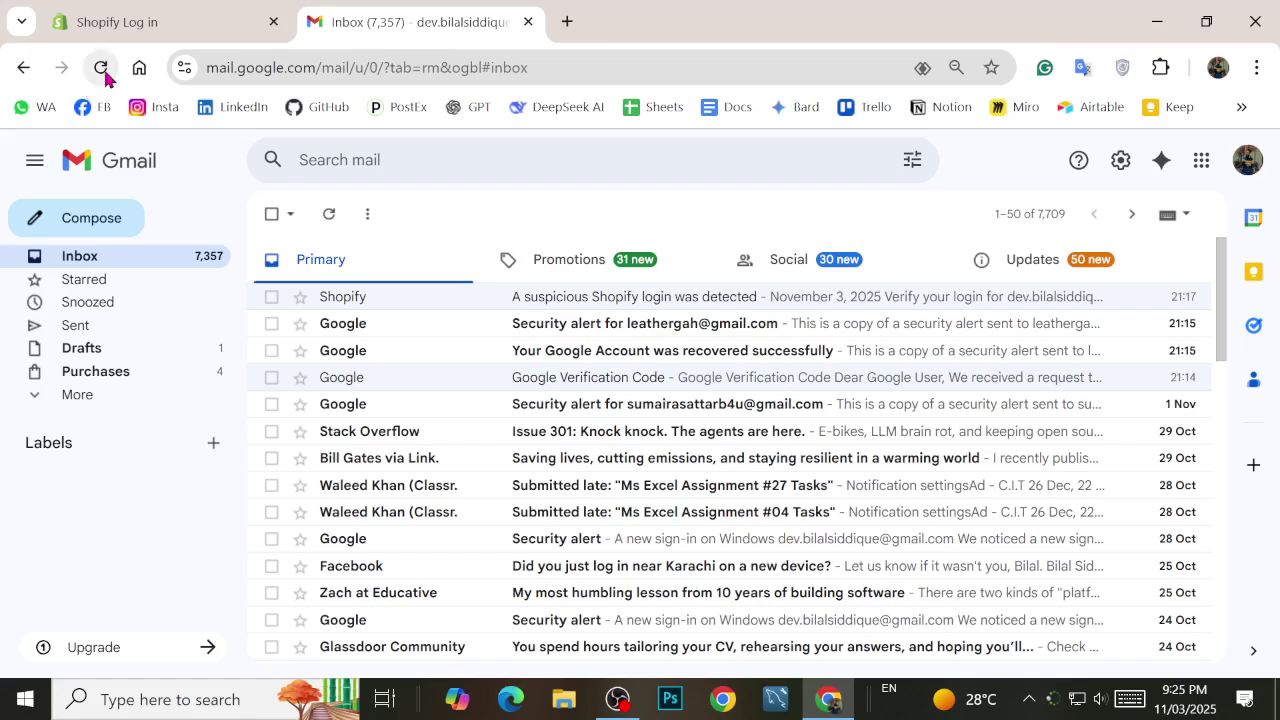
click(103, 70)
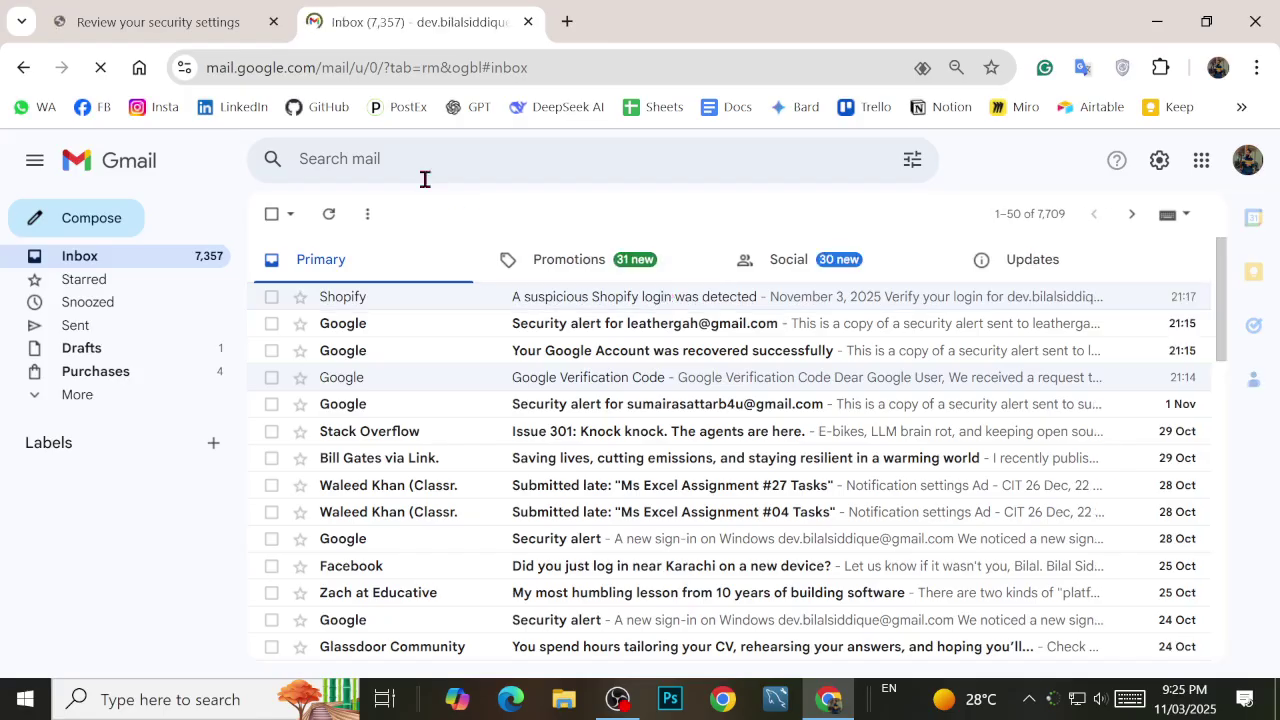
scroll(765, 440, down, 2)
scroll(757, 440, up, 3)
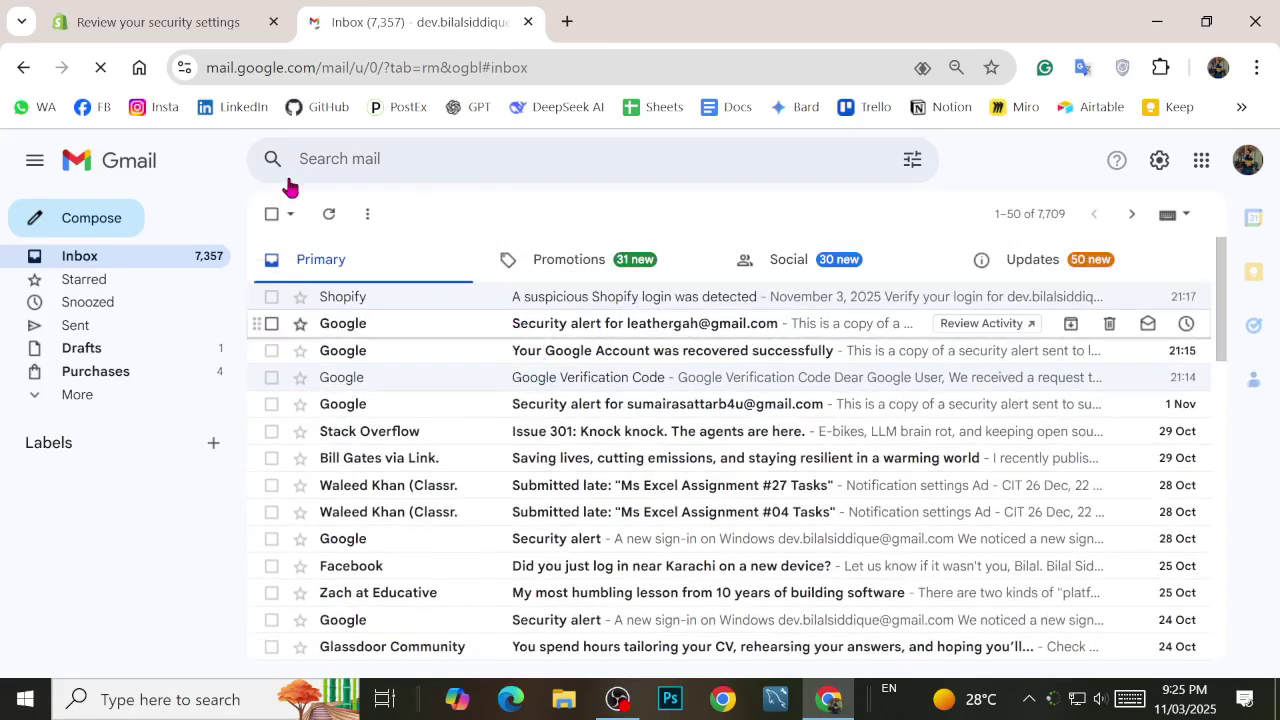
Step: Choose 'Remind me next time' on Shopify's security-settings review, then return to Gmail
click(151, 14)
scroll(523, 423, down, 2)
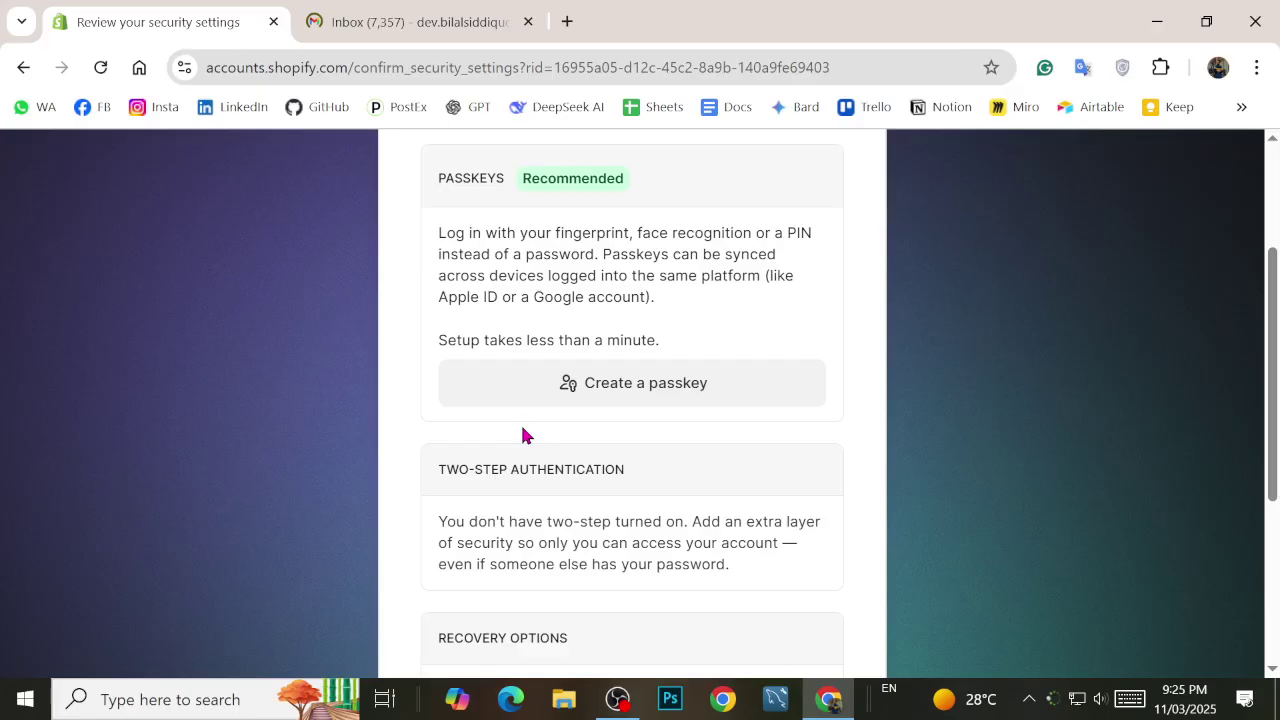
scroll(522, 430, down, 3)
click(490, 556)
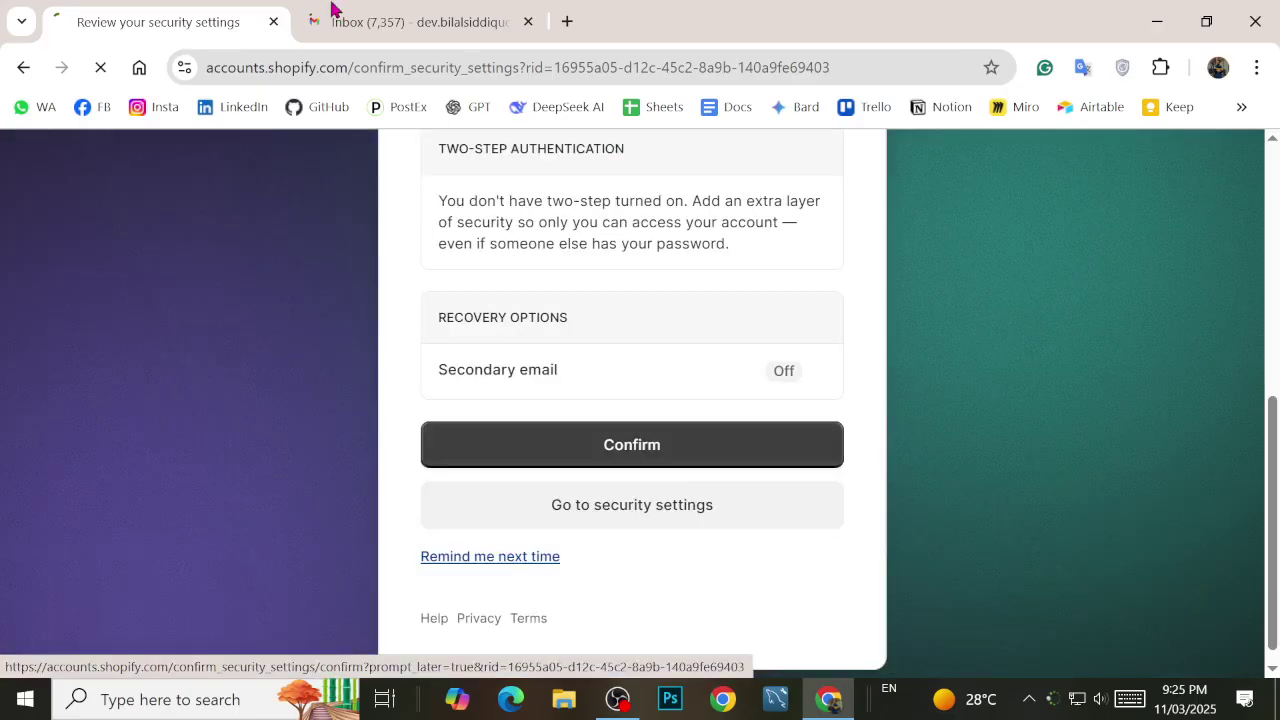
click(400, 22)
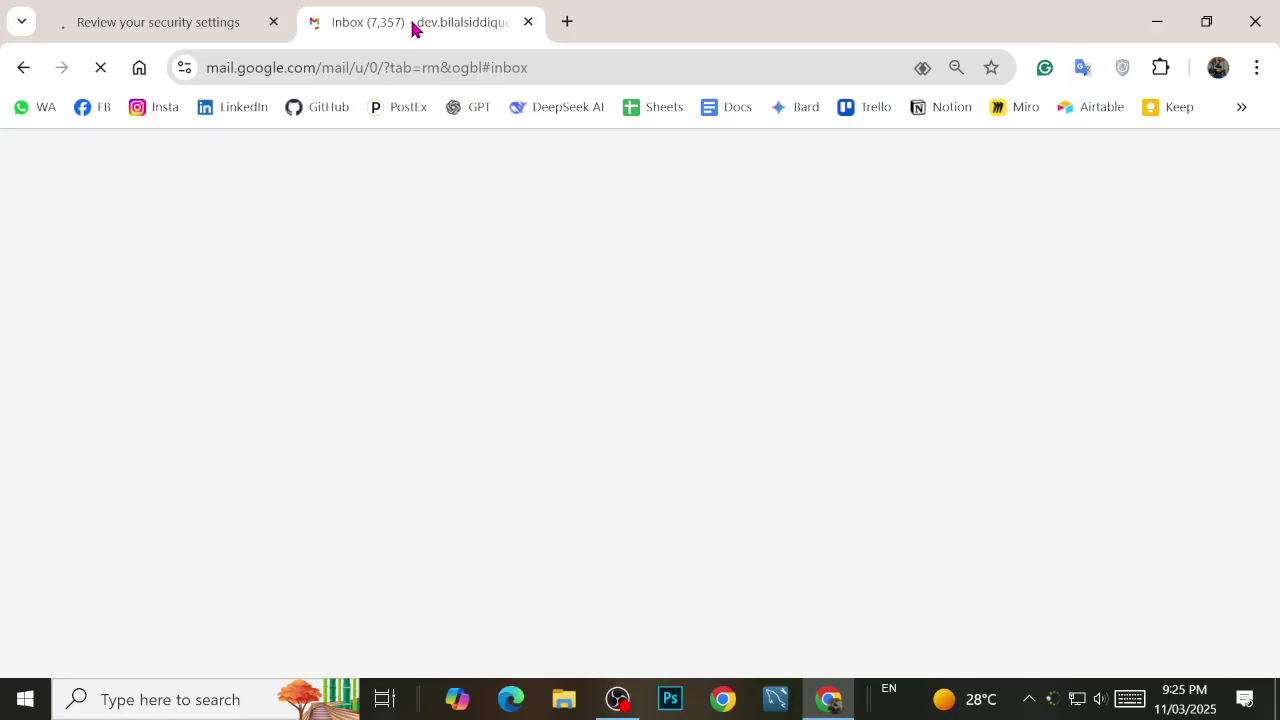
Step: Close the Gmail tab and select the V2024 Wi-Fi network from the taskbar network list
middle_click(413, 28)
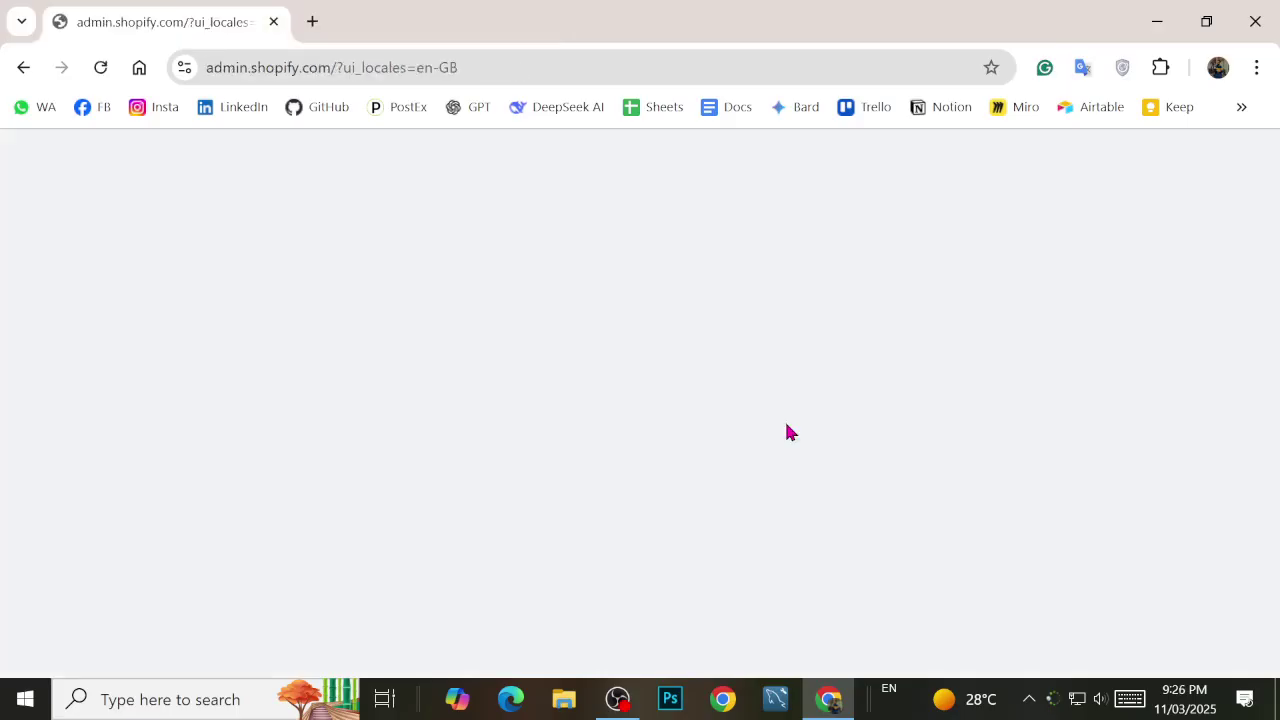
click(1078, 700)
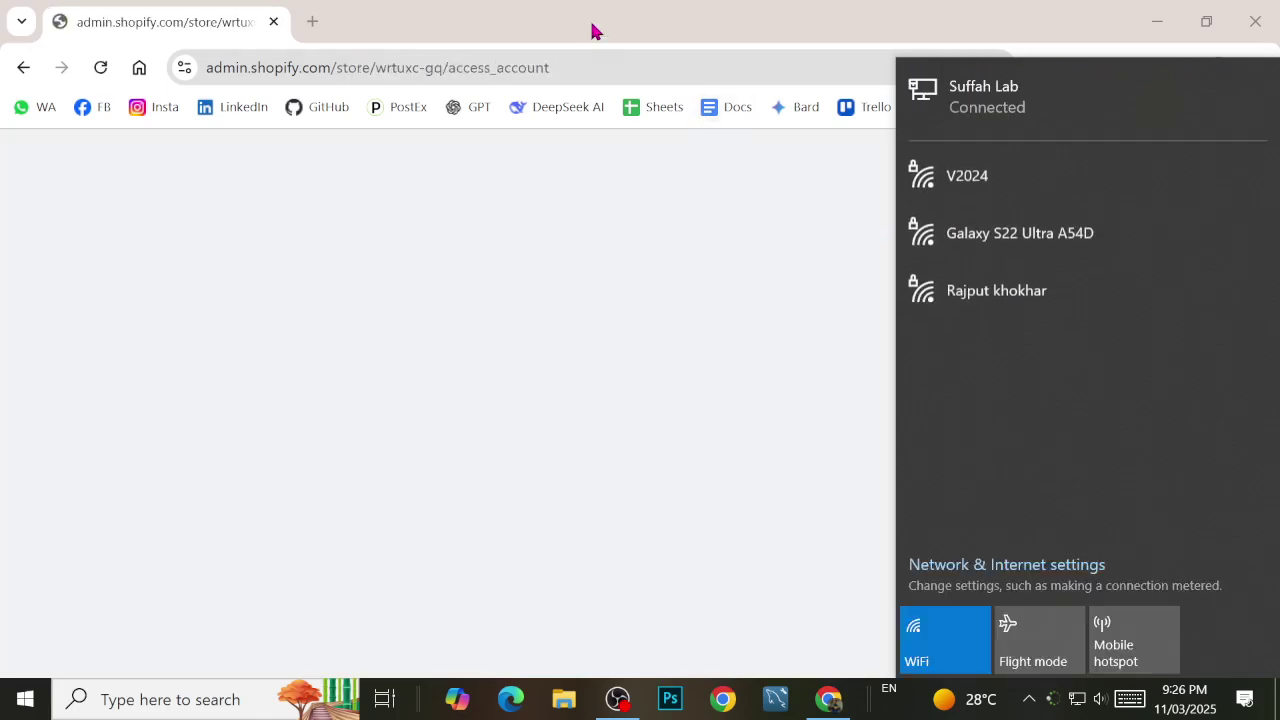
click(1013, 187)
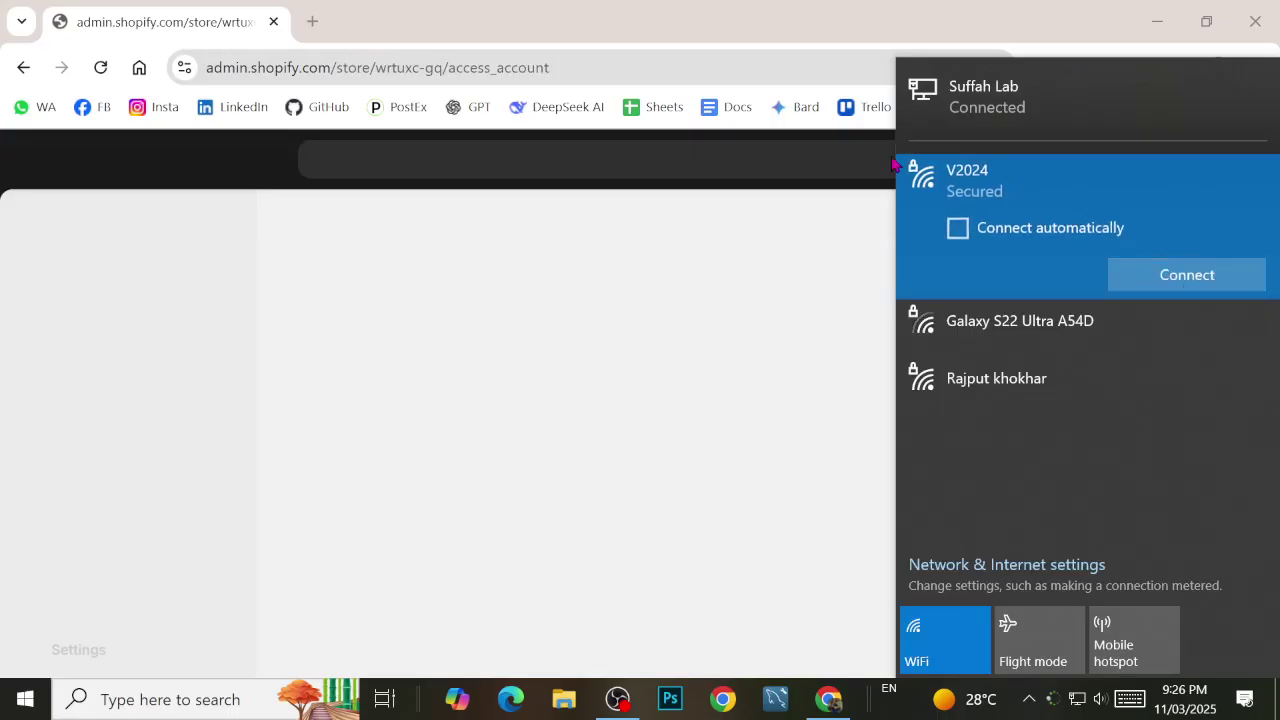
click(703, 28)
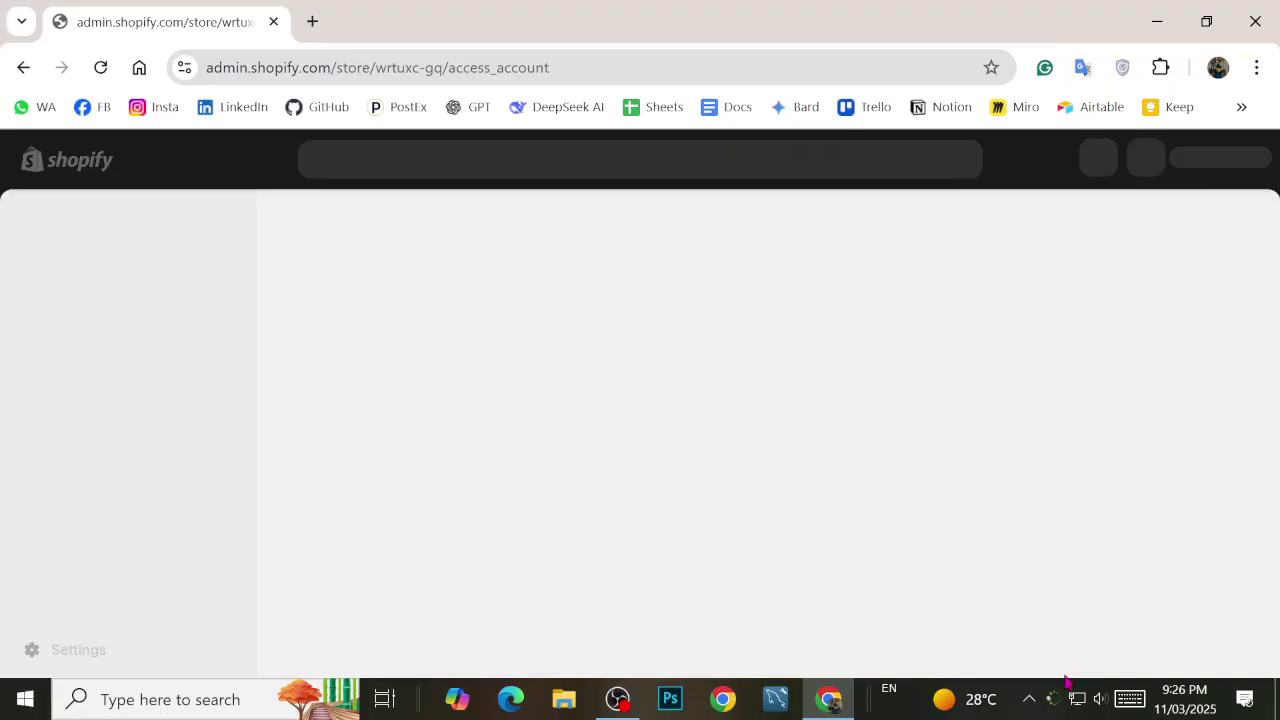
click(1082, 705)
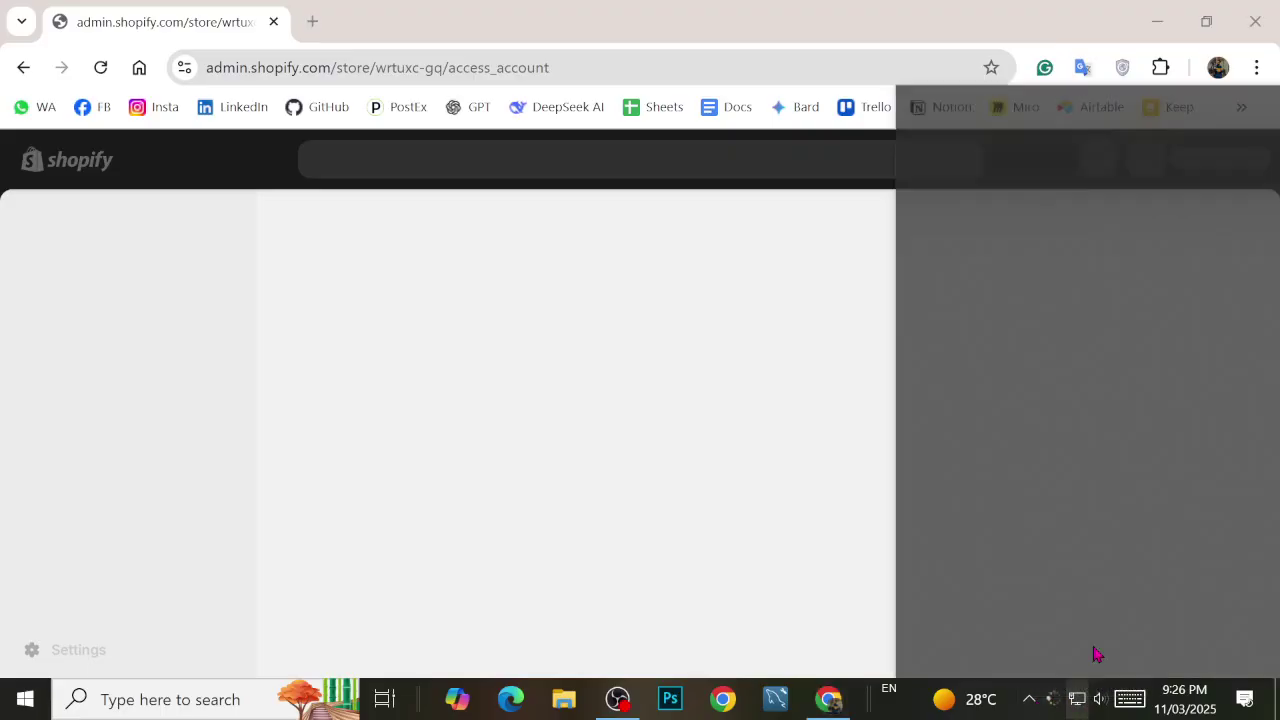
click(1009, 185)
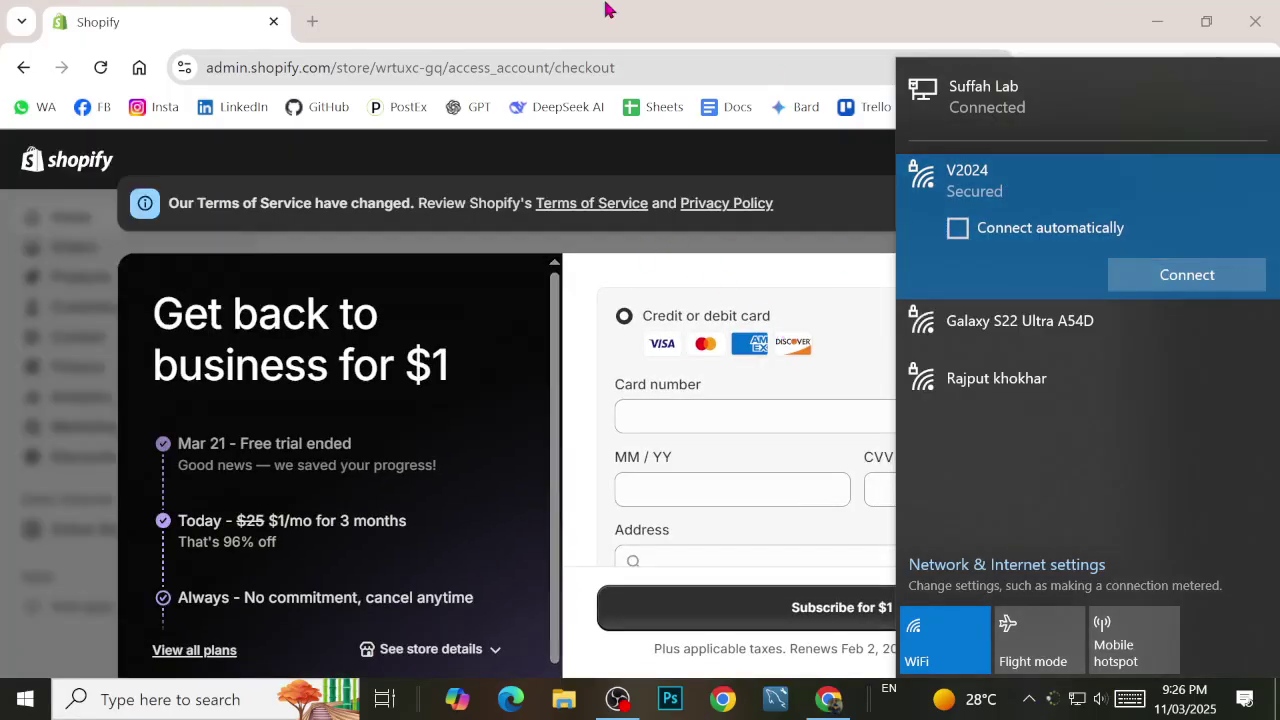
click(645, 250)
Step: Dismiss the Terms of Service notice and look over the $1 reactivation checkout
click(1129, 205)
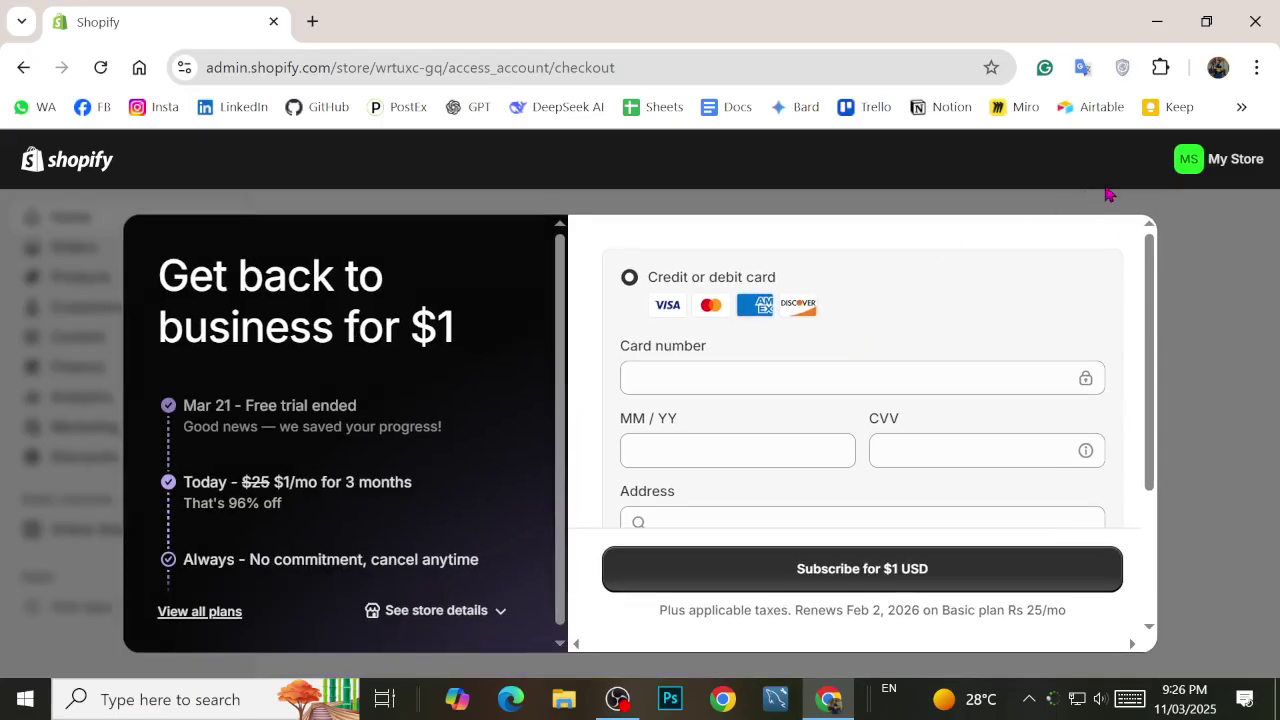
scroll(1046, 274, down, 2)
scroll(988, 419, up, 2)
scroll(1068, 485, down, 2)
scroll(500, 520, down, 1)
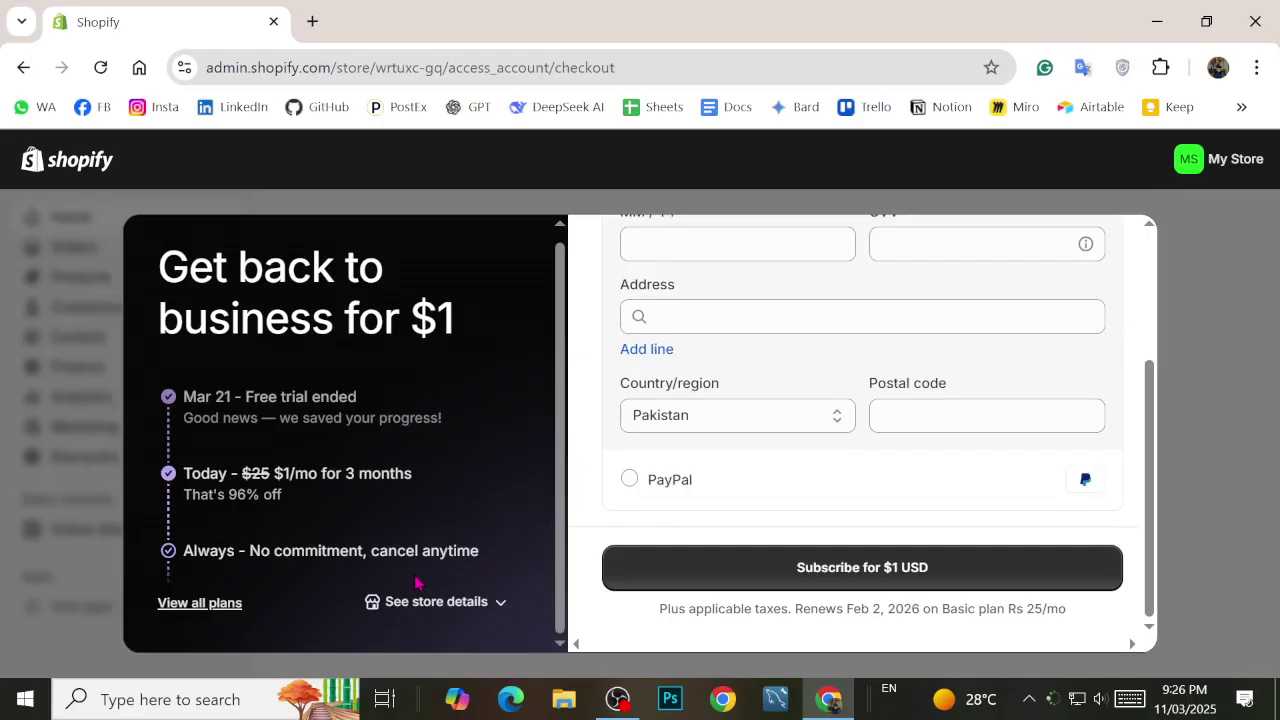
scroll(725, 530, up, 2)
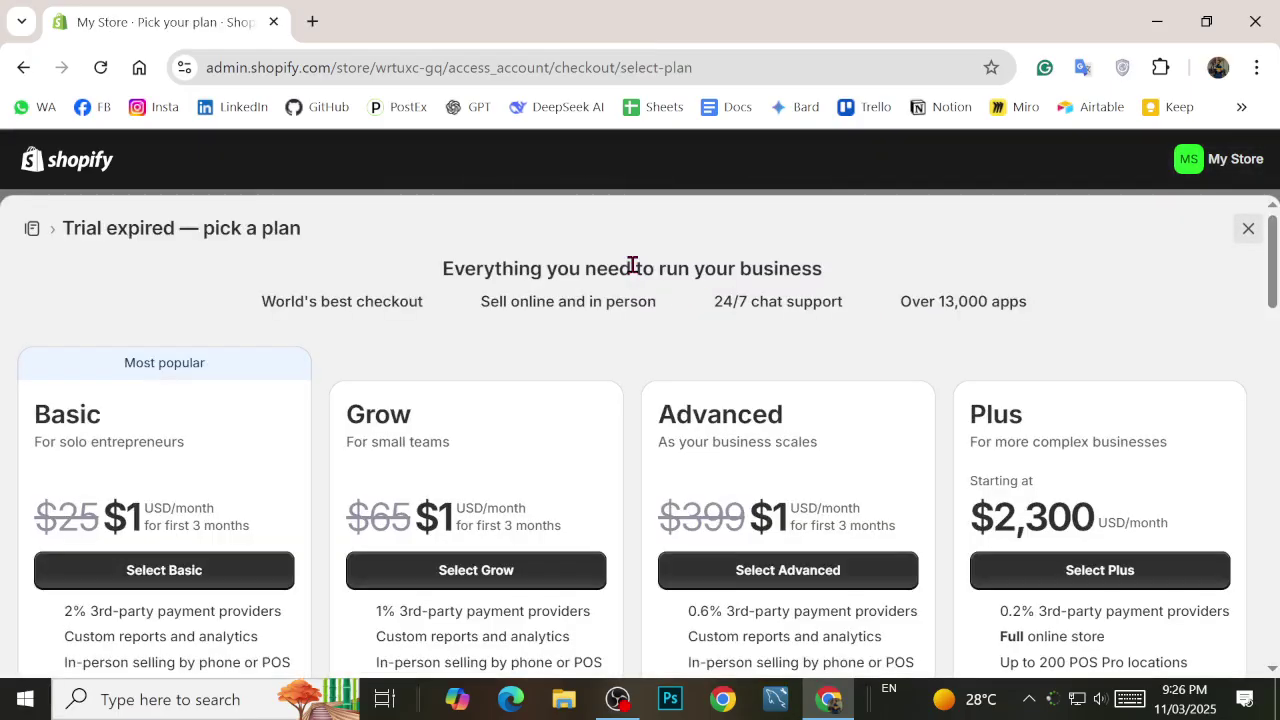
scroll(609, 375, down, 5)
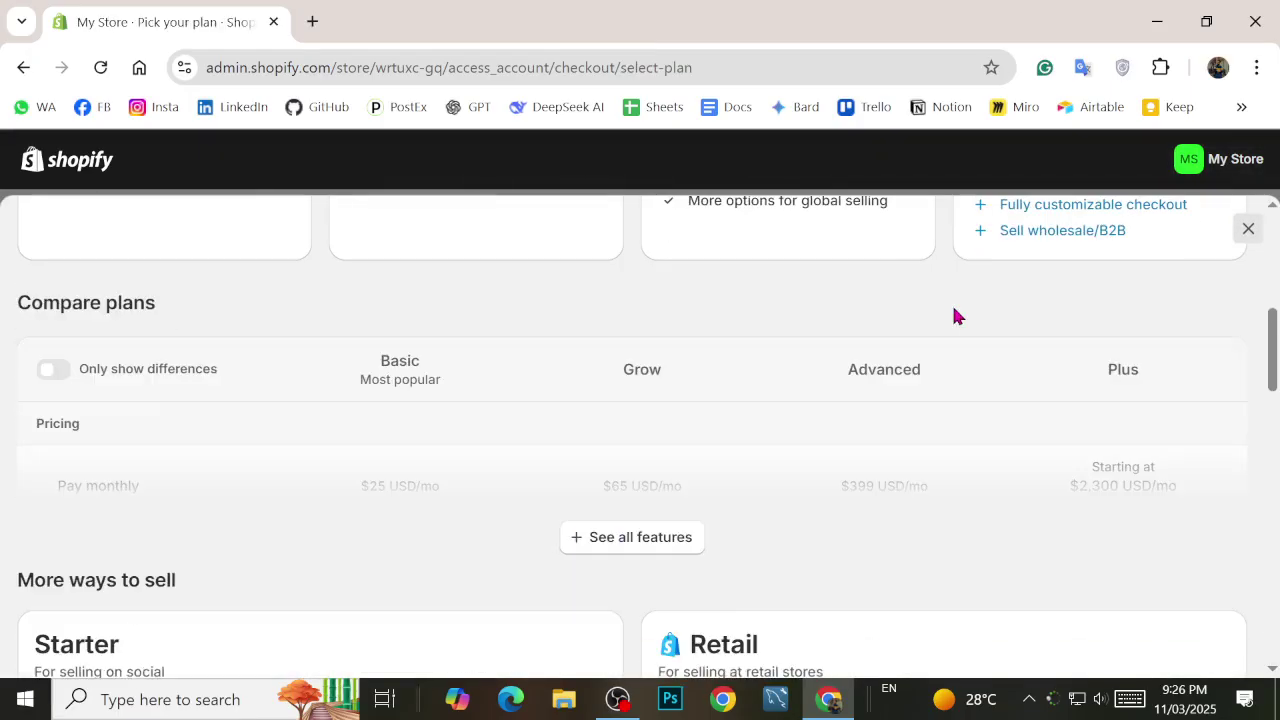
click(1248, 231)
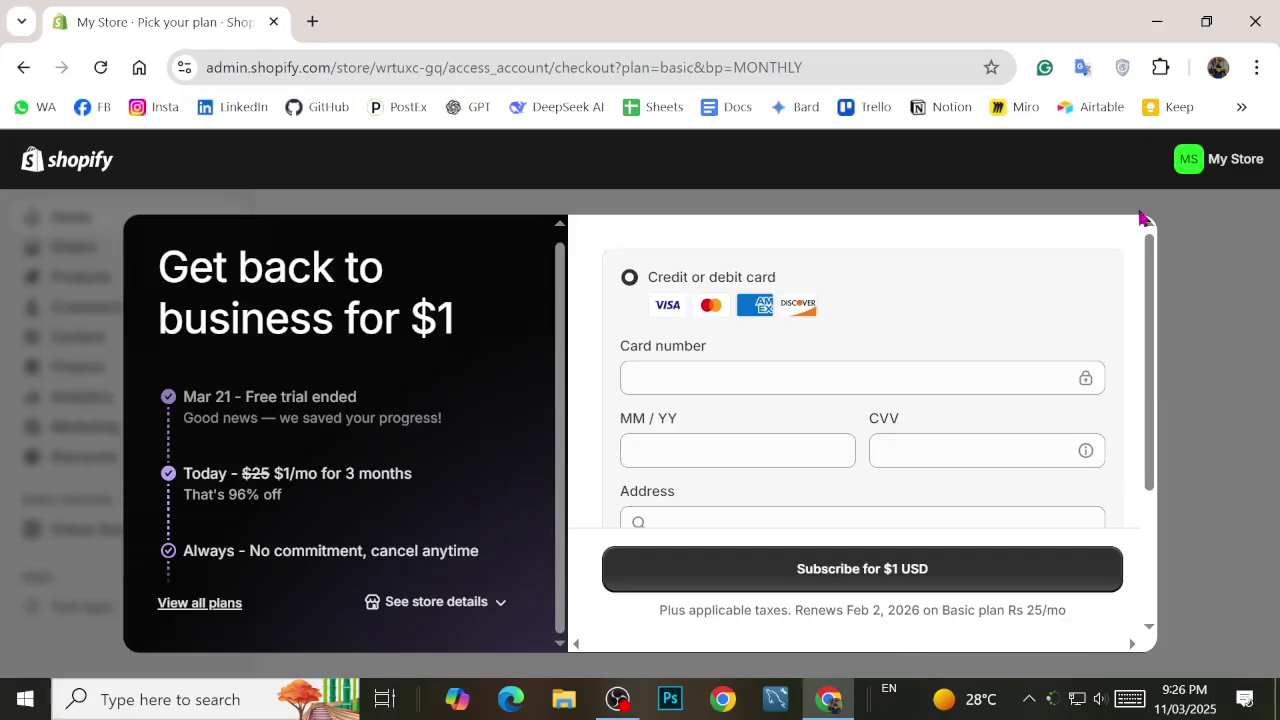
Step: Look at the store's past bills, then go back to the checkout
scroll(987, 475, down, 2)
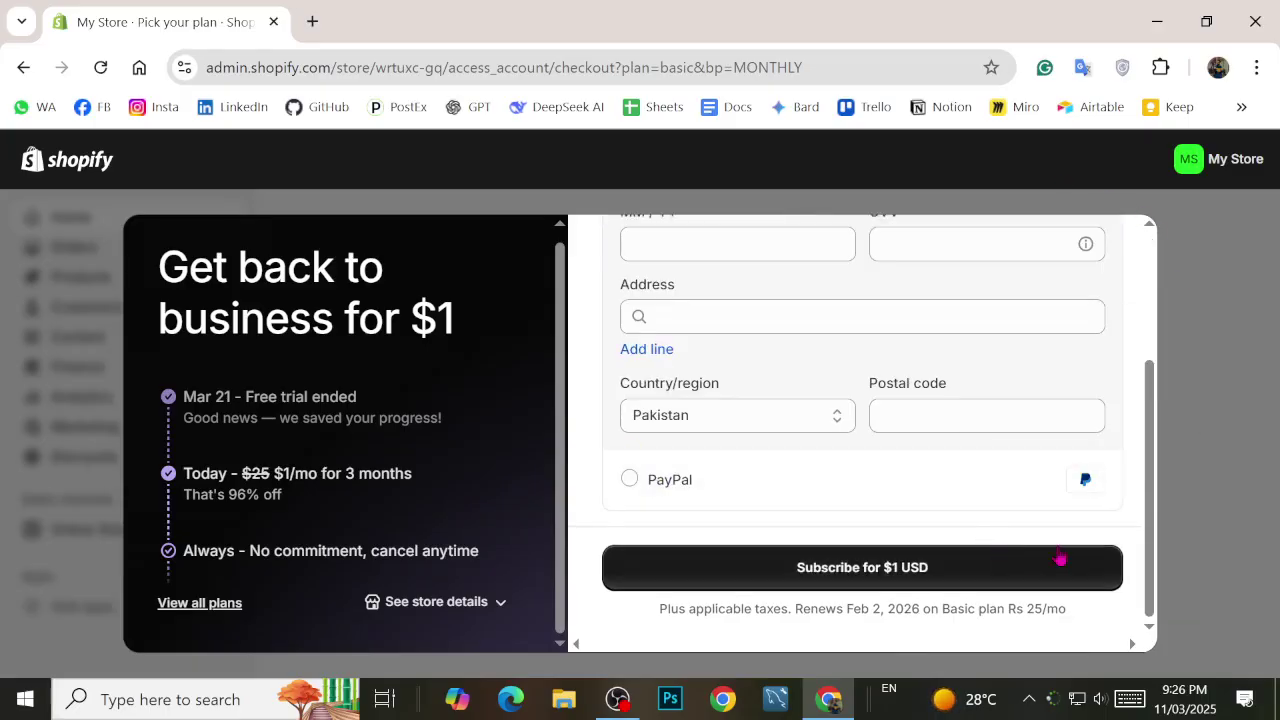
click(451, 603)
click(278, 558)
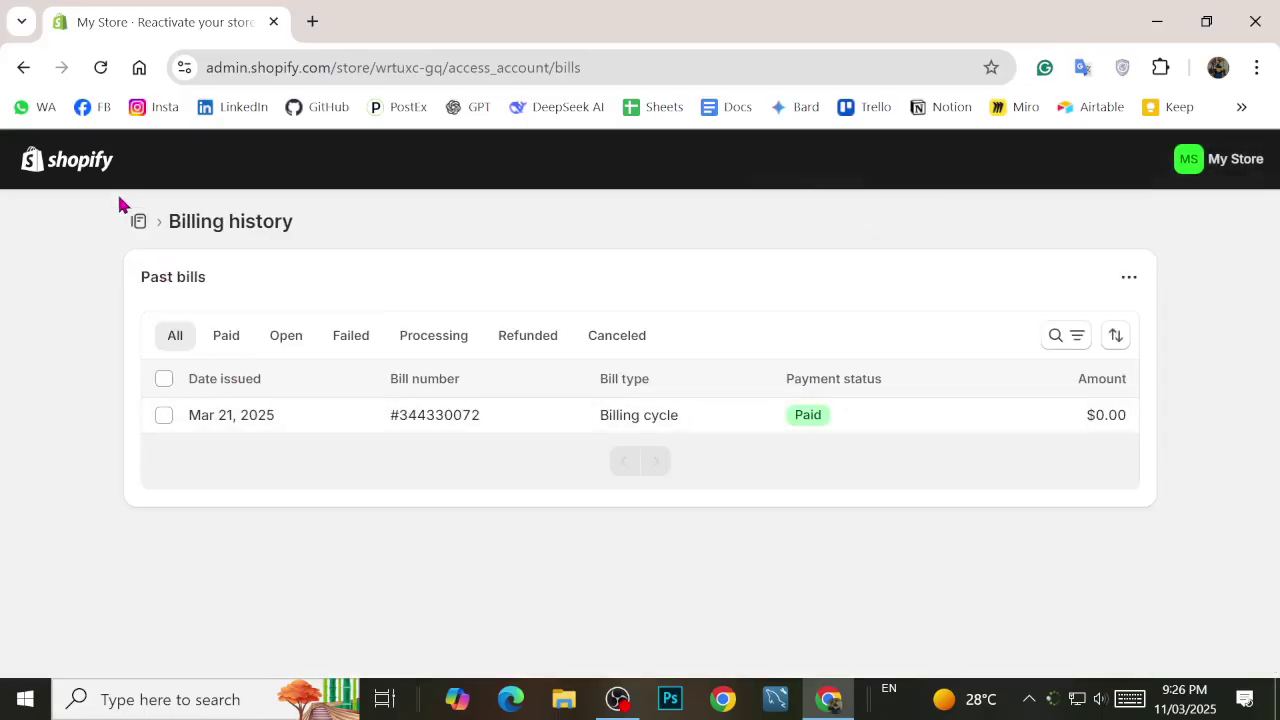
click(23, 67)
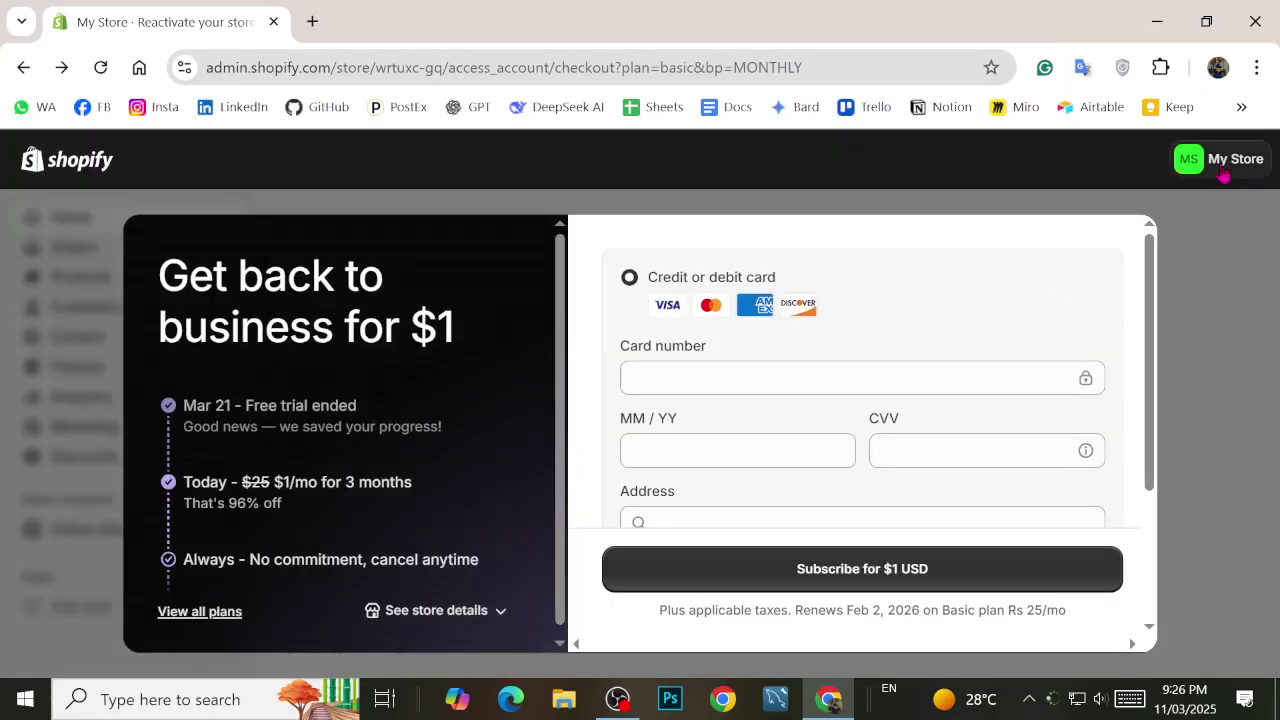
Step: Check the list of all stores, then review the $1/mo for 3 months offer
click(1222, 172)
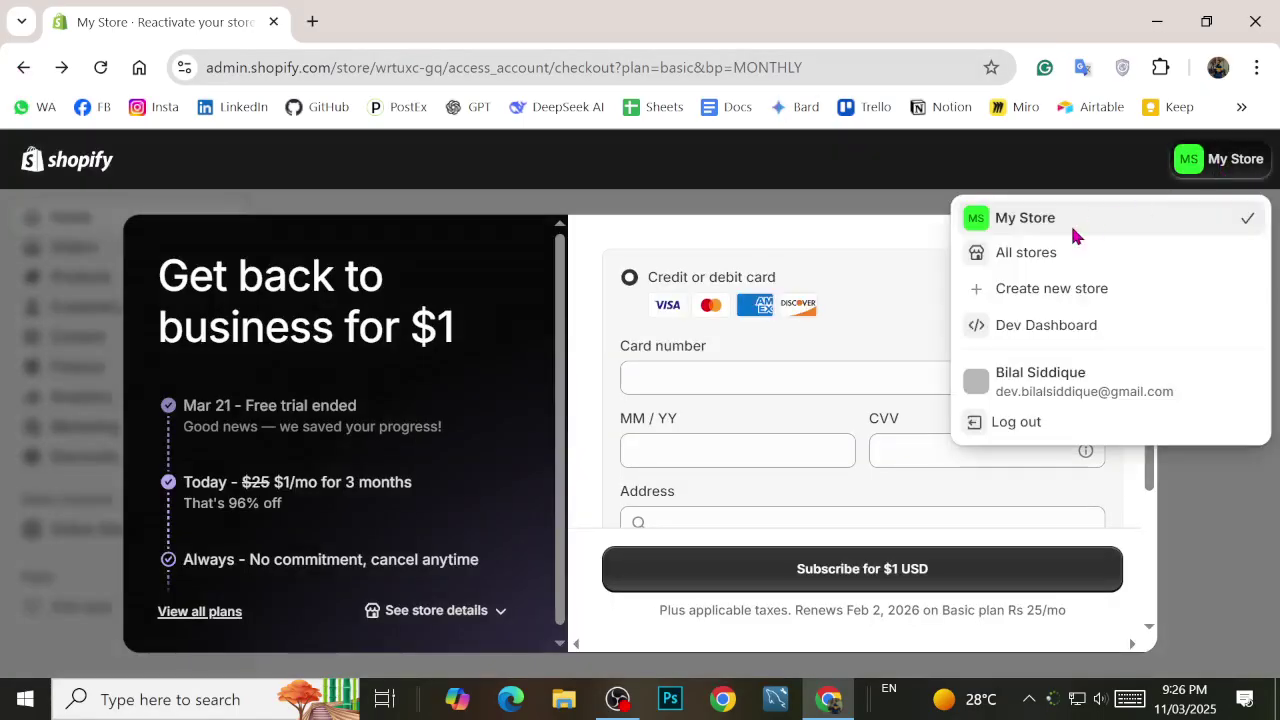
click(1049, 251)
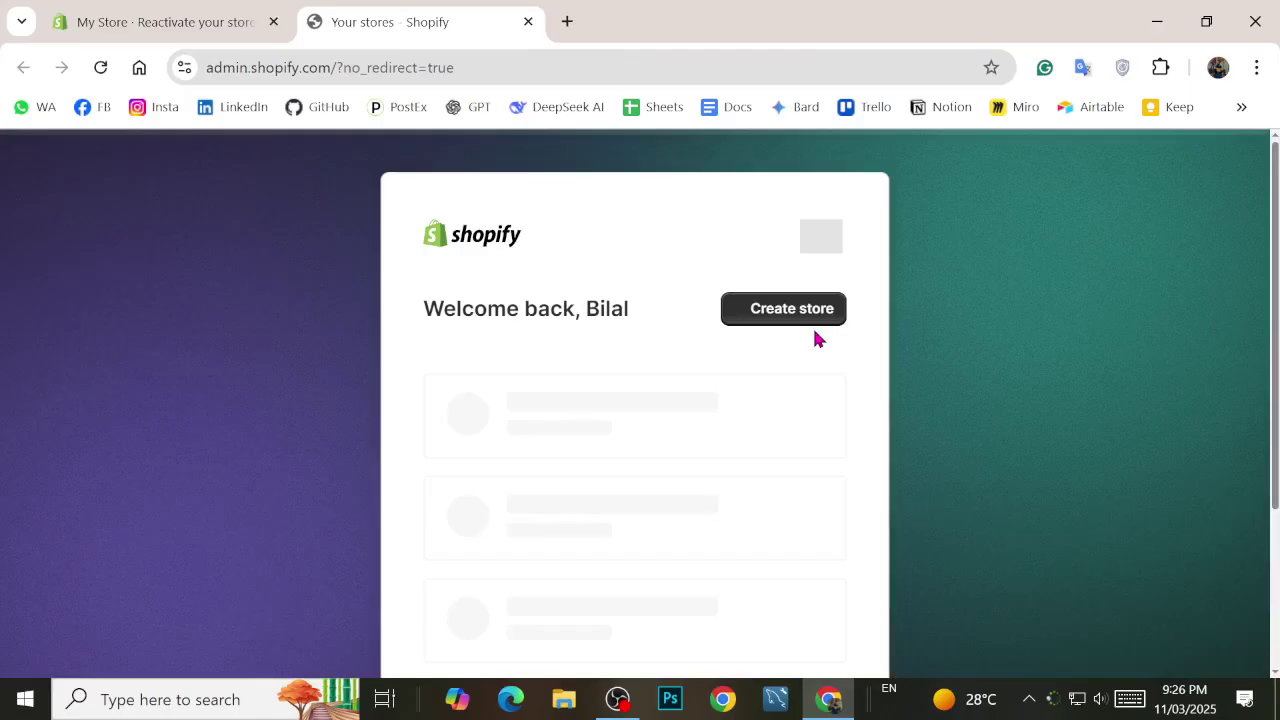
key(ctrl+Tab)
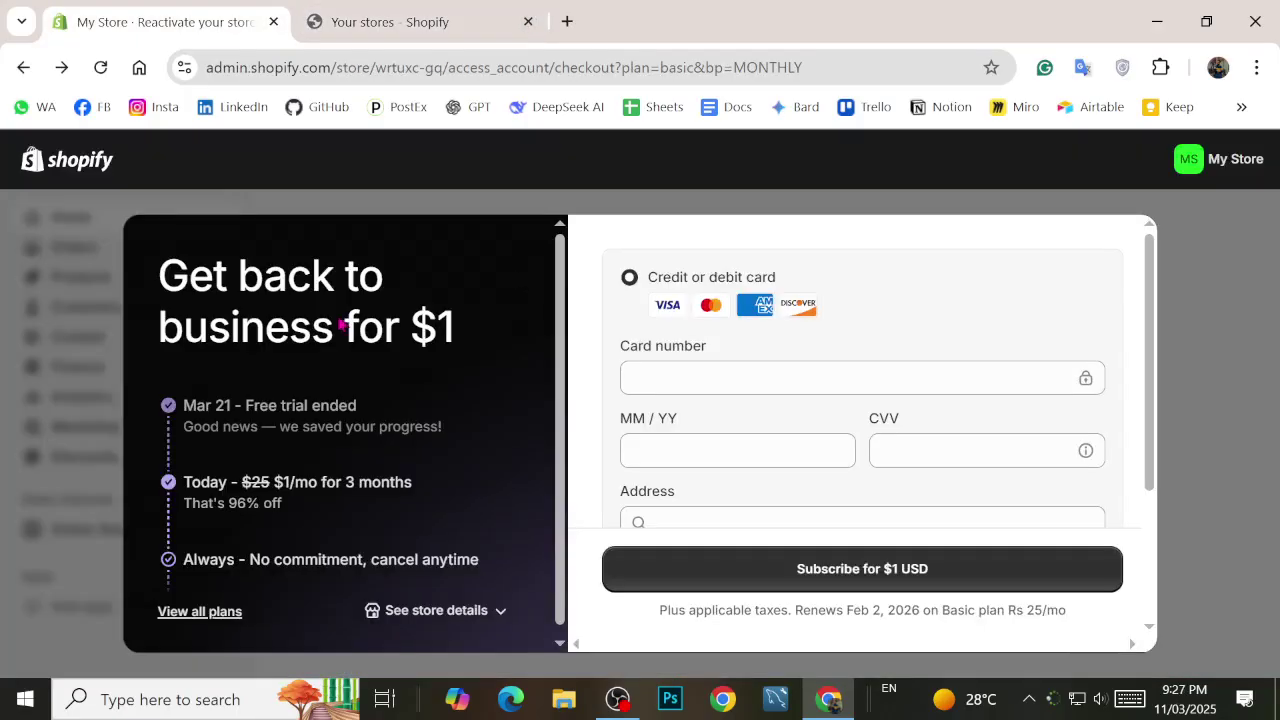
scroll(626, 423, down, 2)
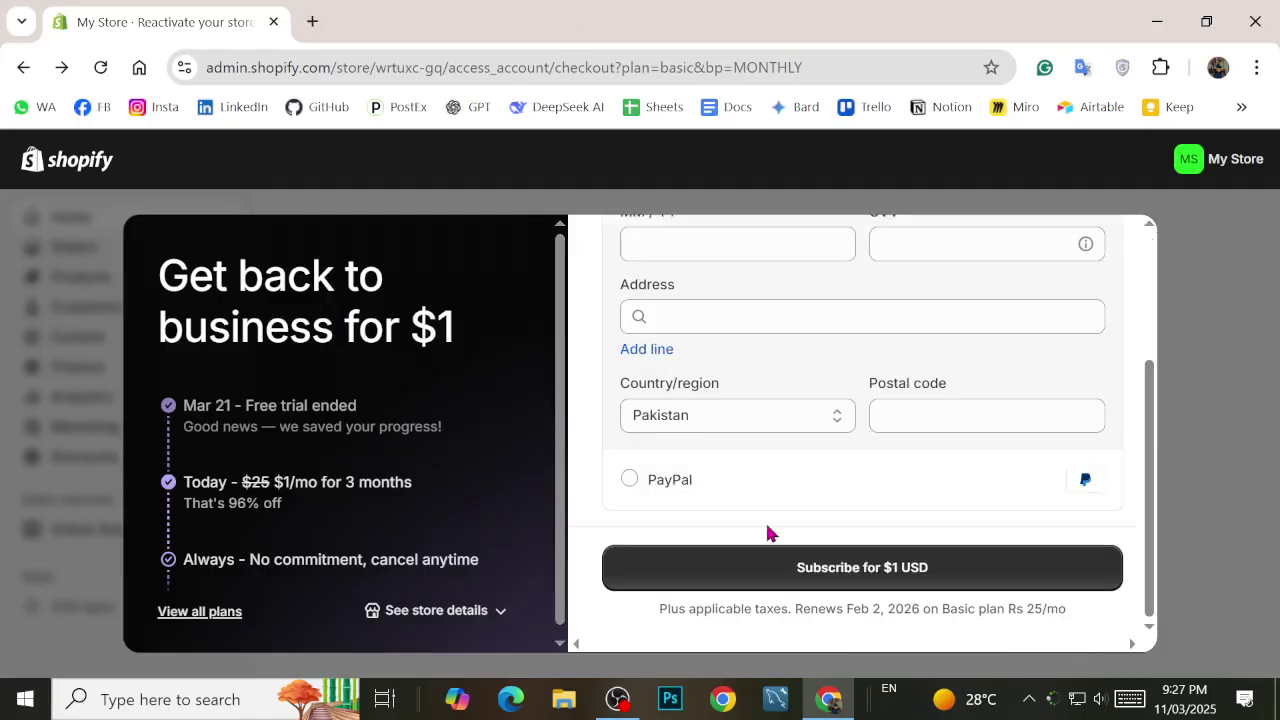
scroll(552, 538, down, 1)
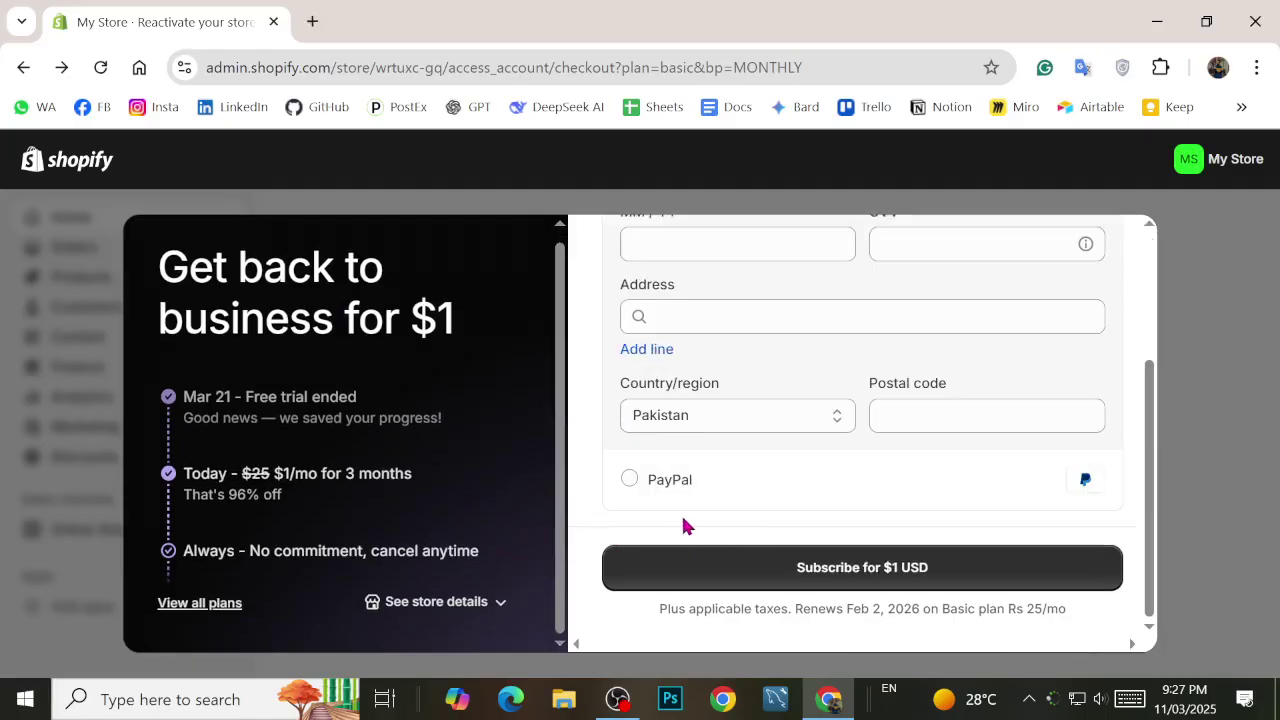
scroll(690, 515, up, 2)
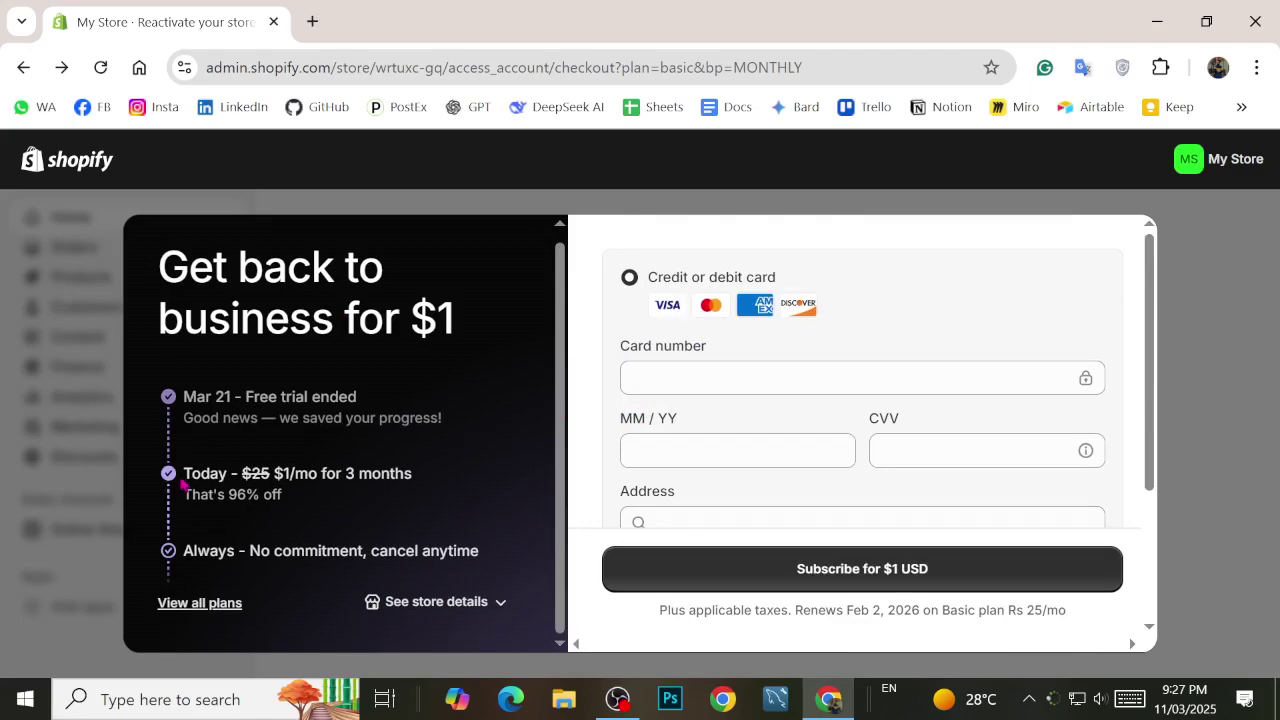
drag(183, 473, 307, 500)
click(333, 512)
Step: Dismiss the past-bills option and choose to create a new store from the store switcher
click(432, 600)
click(643, 529)
click(1215, 159)
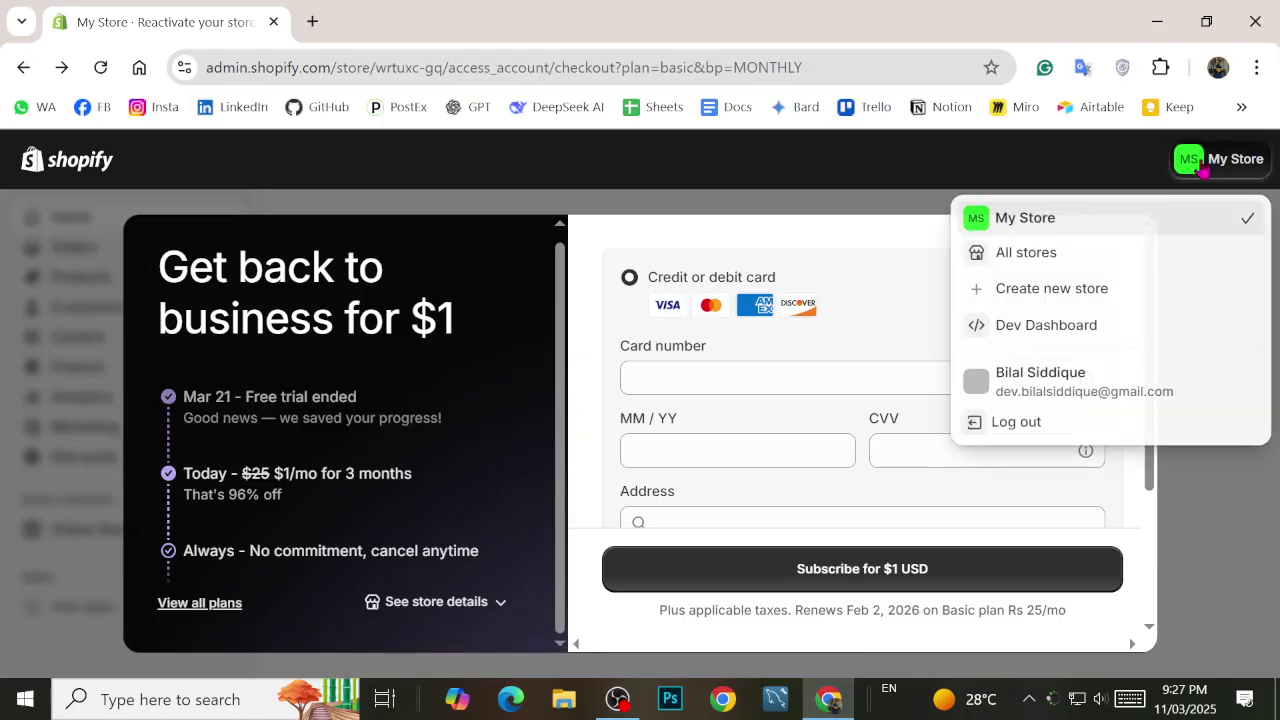
click(1020, 288)
Step: Close the old reactivation checkout tab and skip payment details for the new store's free trial
click(222, 12)
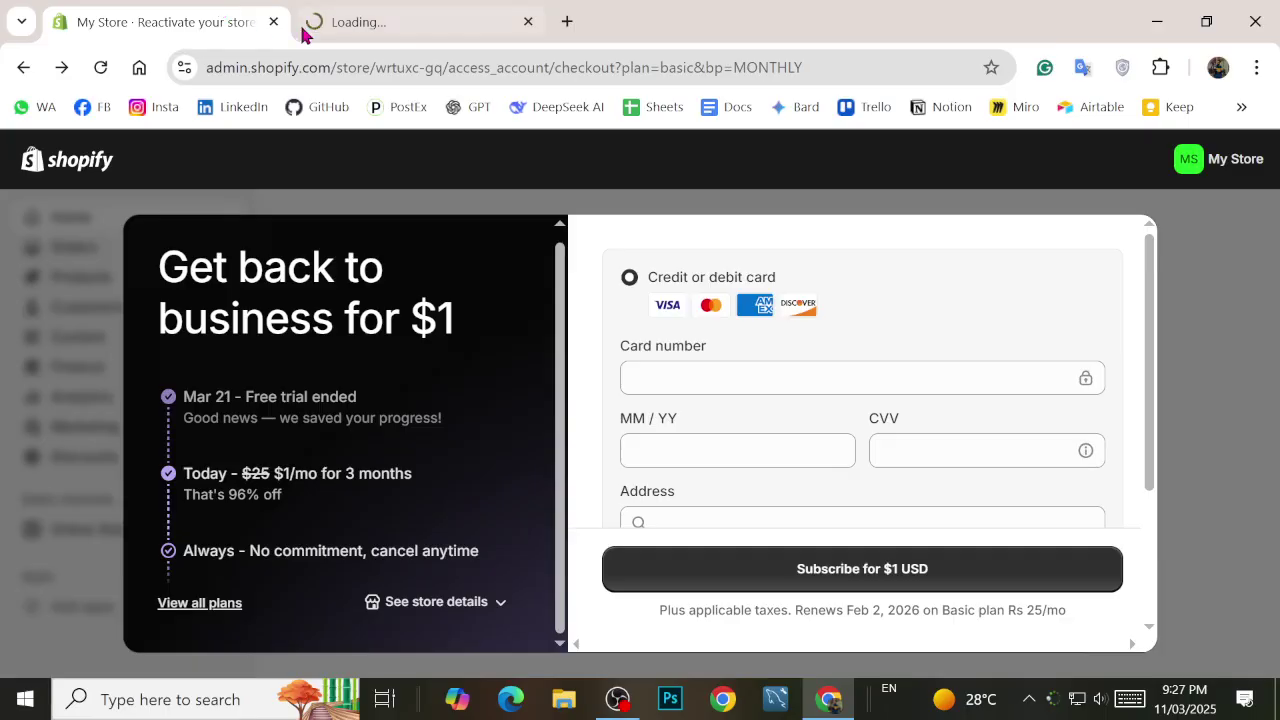
click(272, 23)
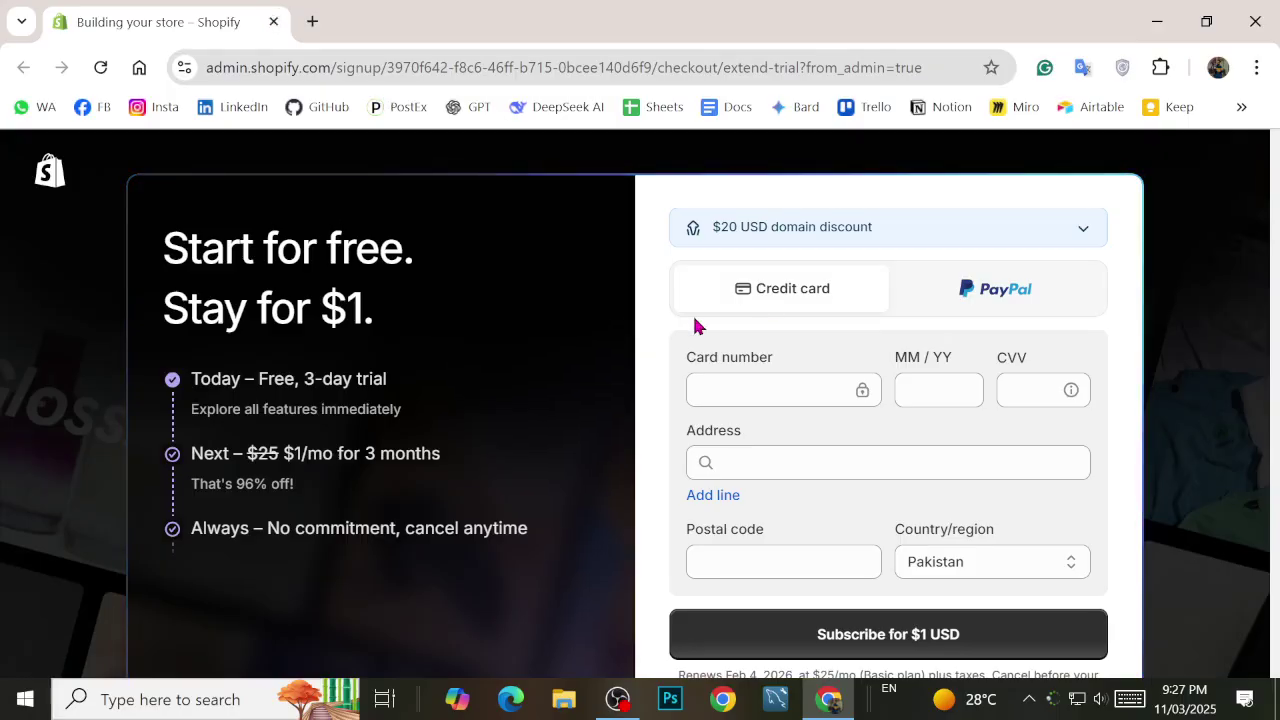
scroll(834, 400, down, 1)
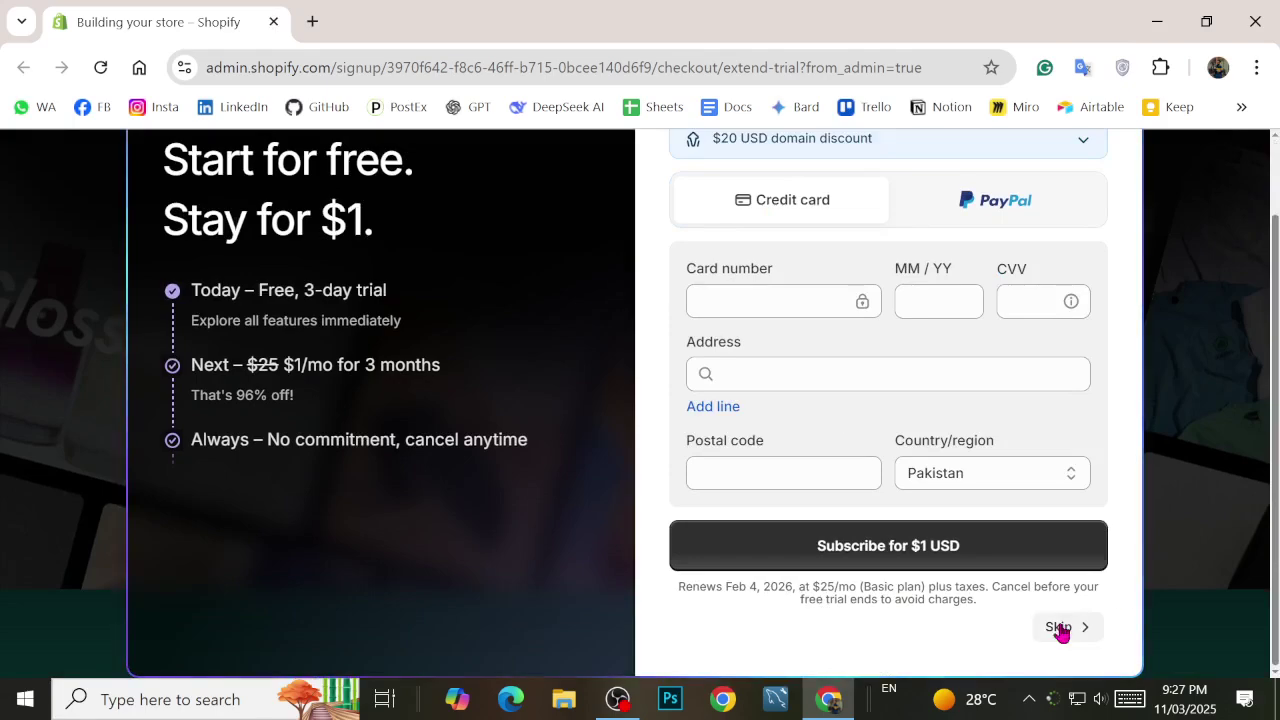
click(1060, 627)
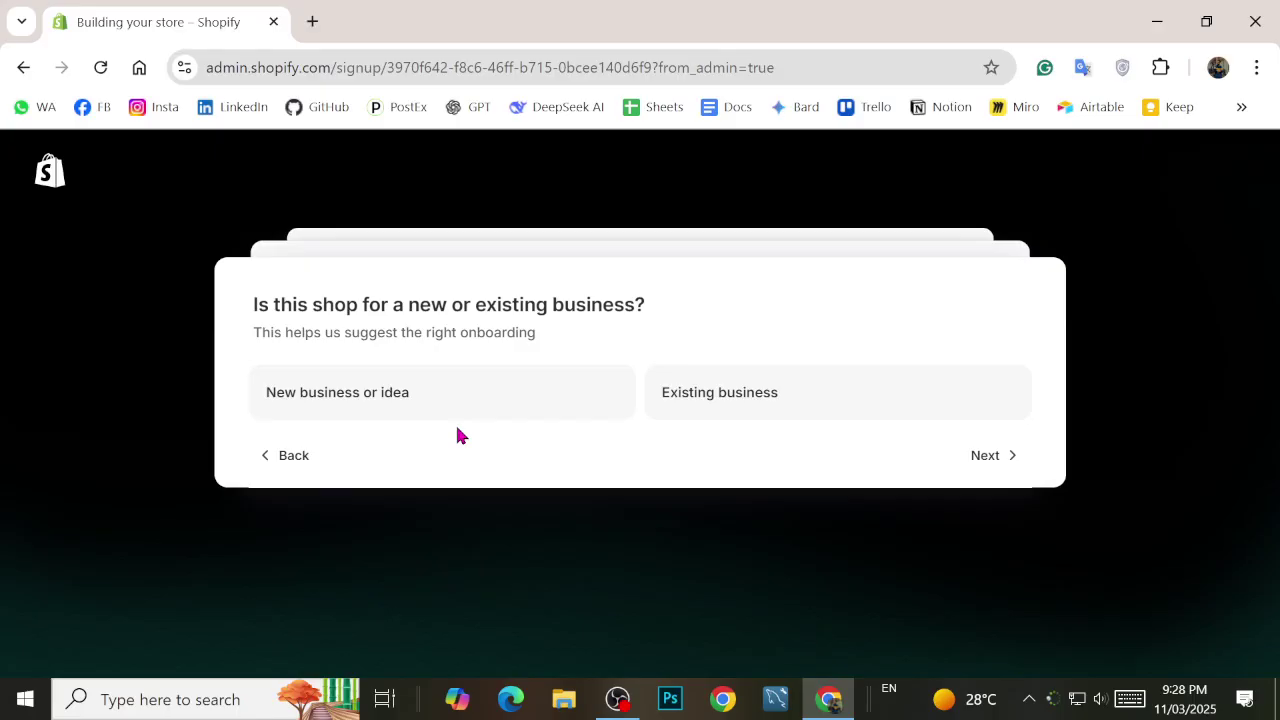
Step: Mark the shop as a new business selling products you buy or make yourself
click(400, 400)
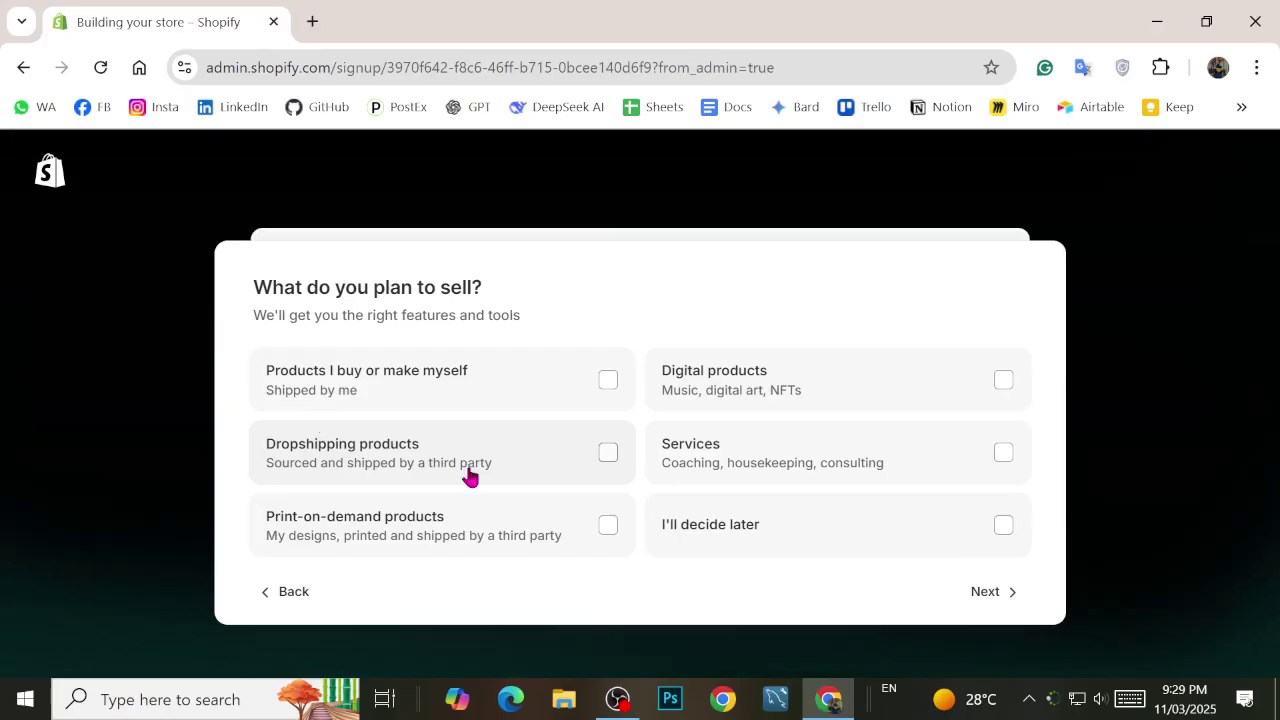
click(430, 385)
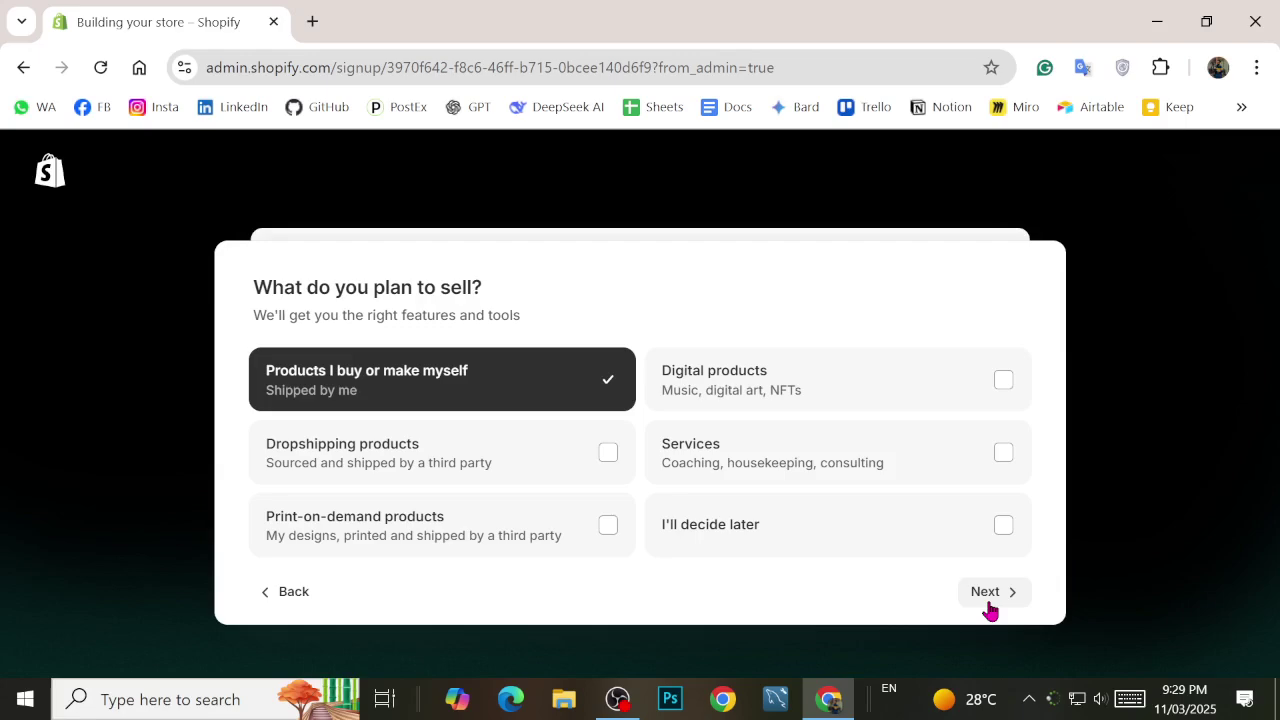
click(987, 600)
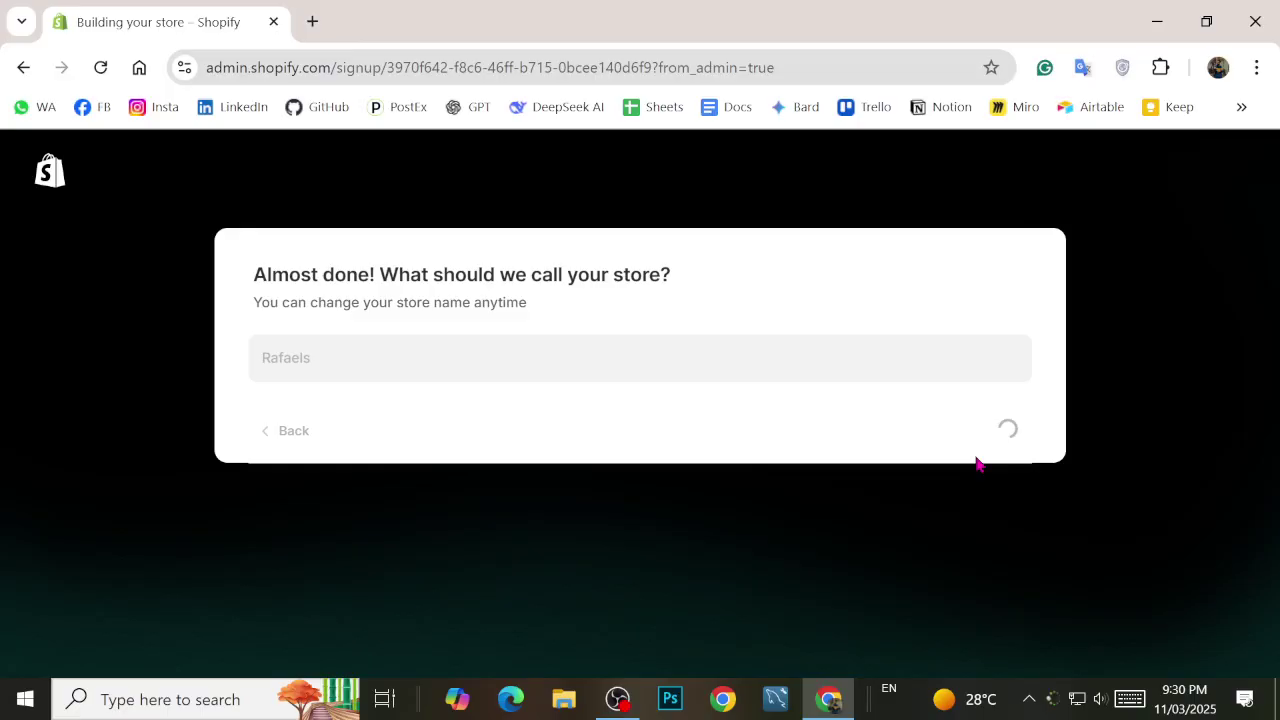
Step: Open the Windows network flyout to check which Wi-Fi network is connected
click(1091, 680)
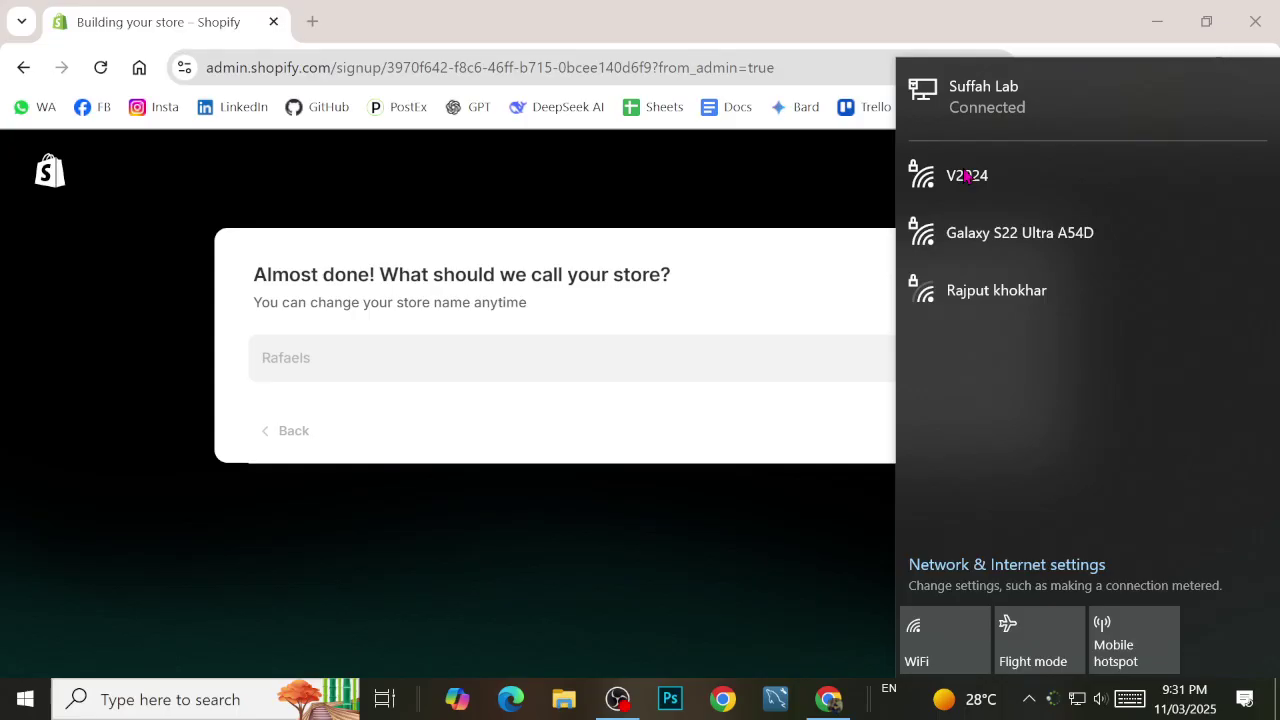
Step: Reopen the Wi-Fi network list and connect to the secured V2024 network
click(1077, 698)
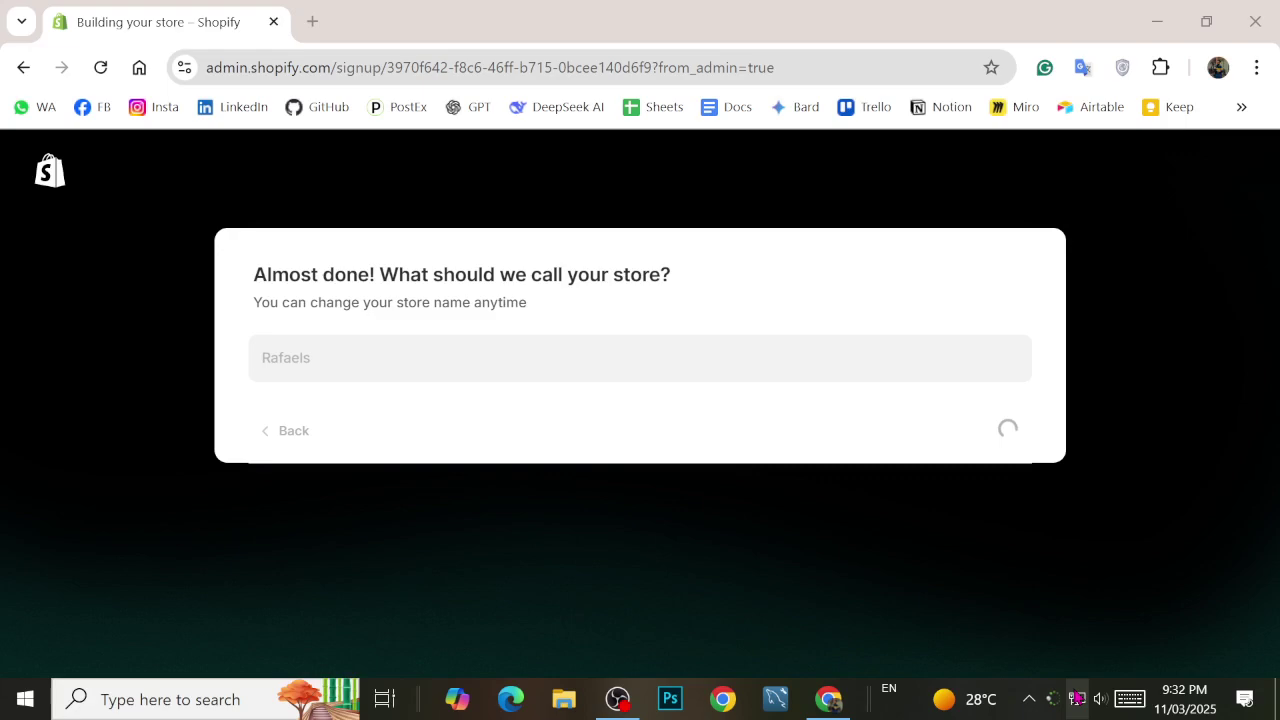
click(1077, 698)
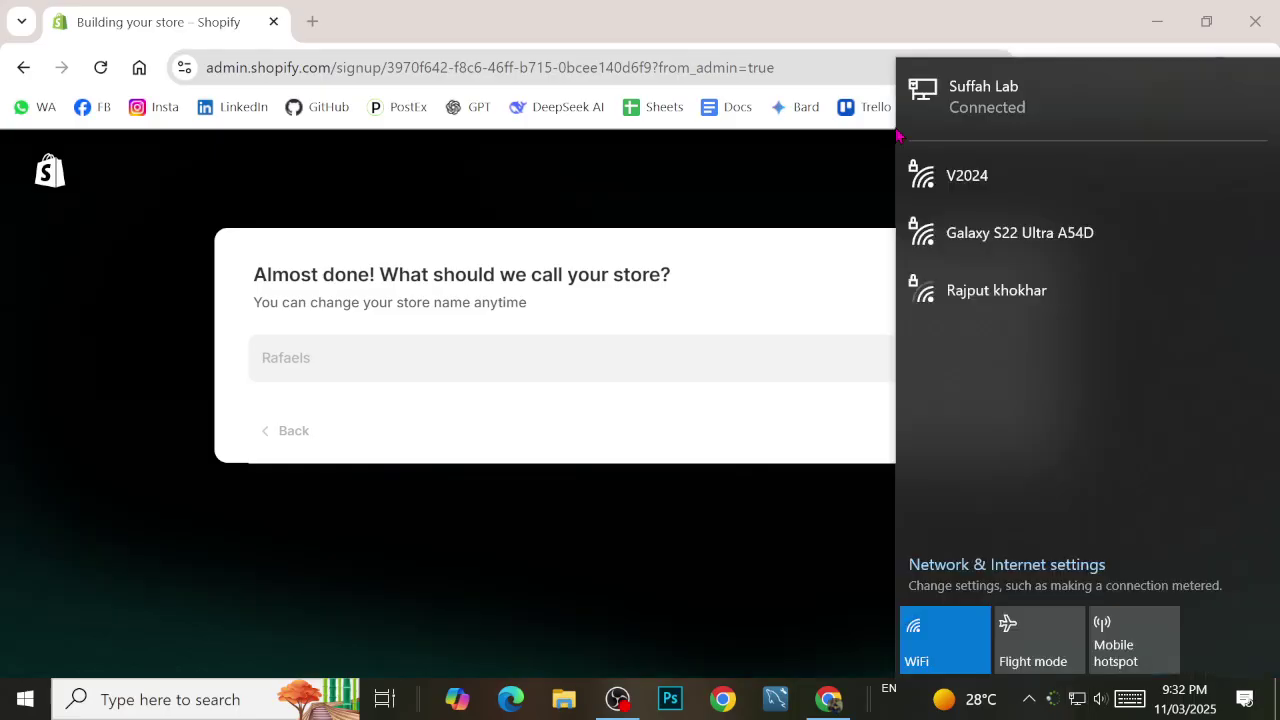
click(948, 178)
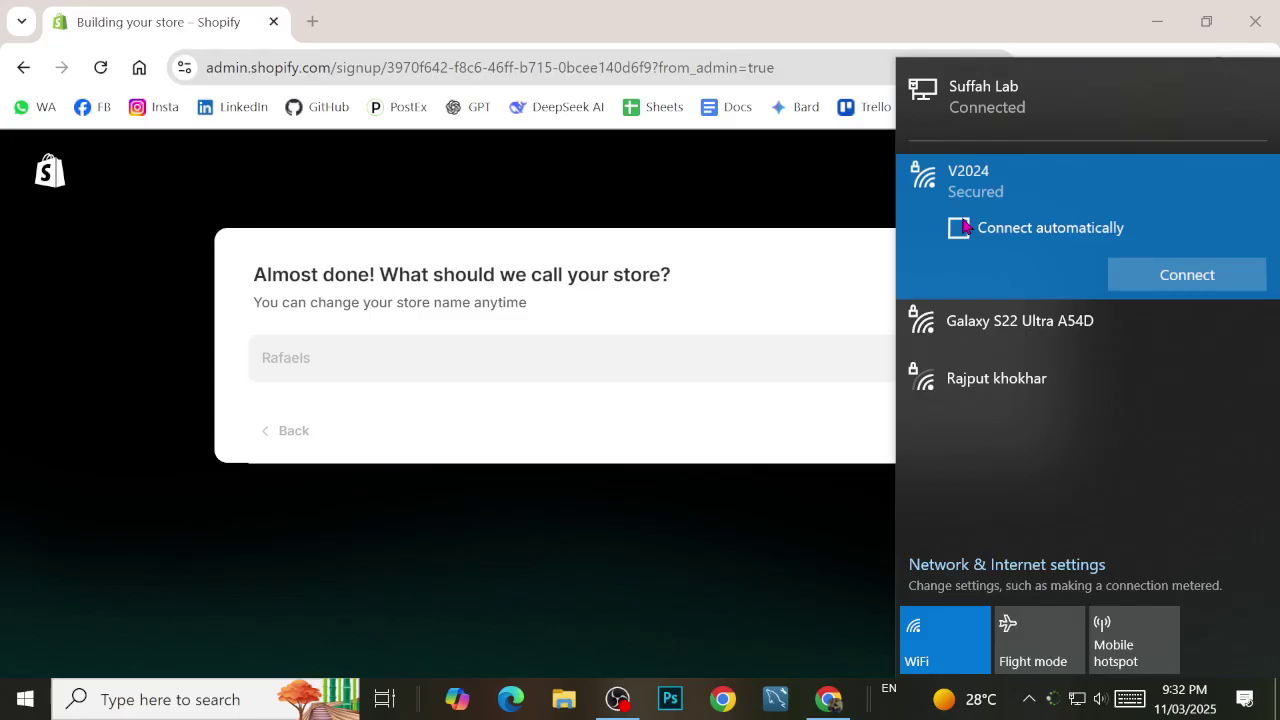
click(1120, 268)
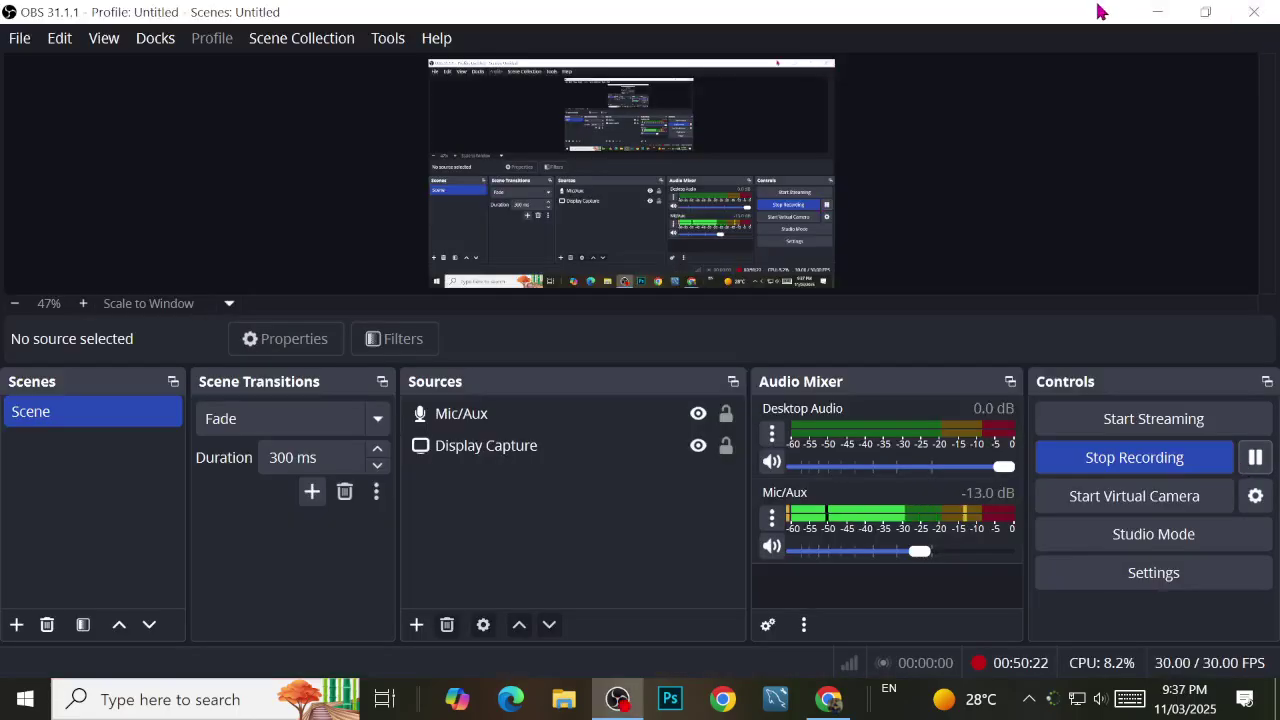
Step: Minimize OBS Studio to bring the Rafaels Shopify admin home back on screen
click(1160, 12)
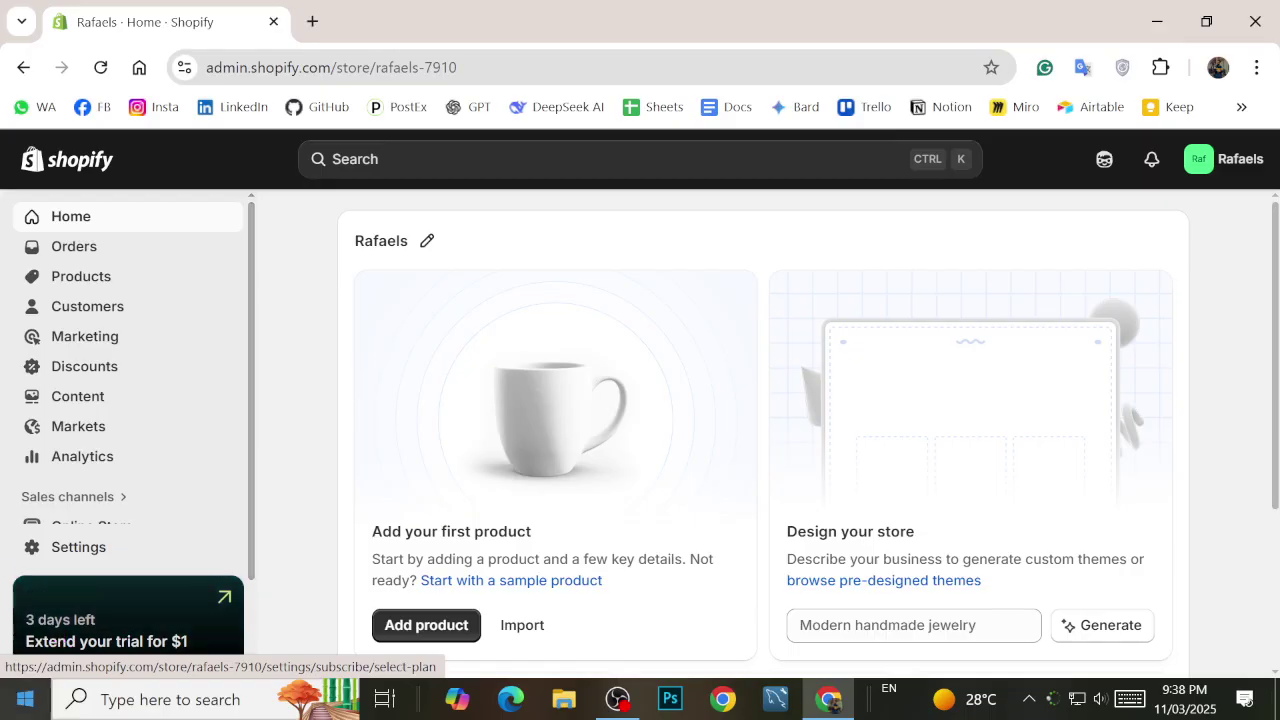
scroll(200, 417, down, 2)
scroll(217, 417, up, 2)
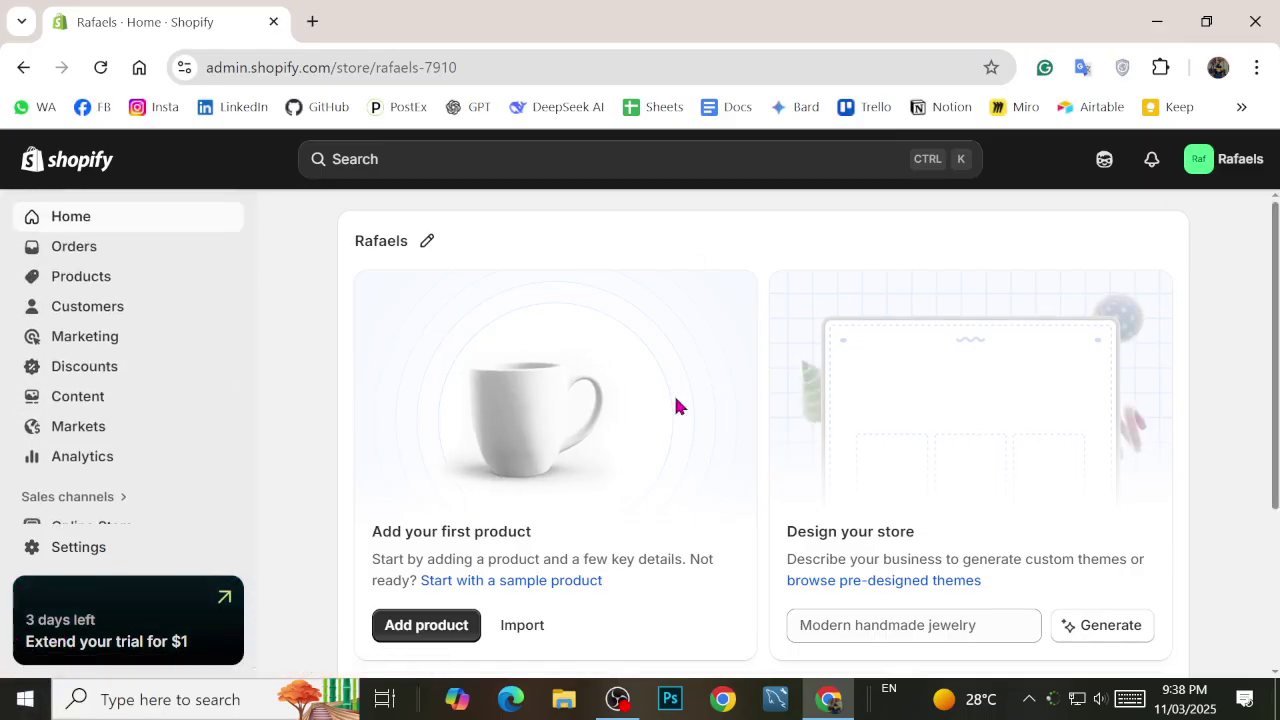
scroll(677, 404, down, 2)
scroll(460, 454, up, 2)
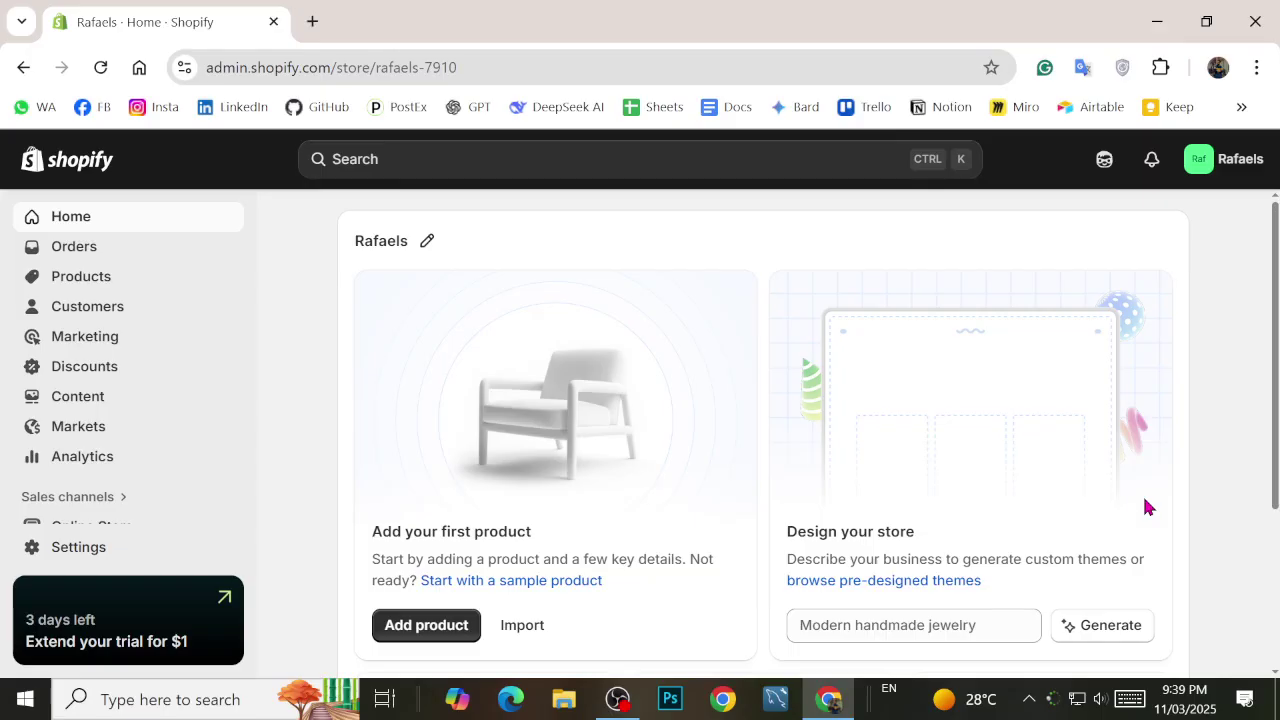
scroll(133, 386, down, 1)
click(109, 420)
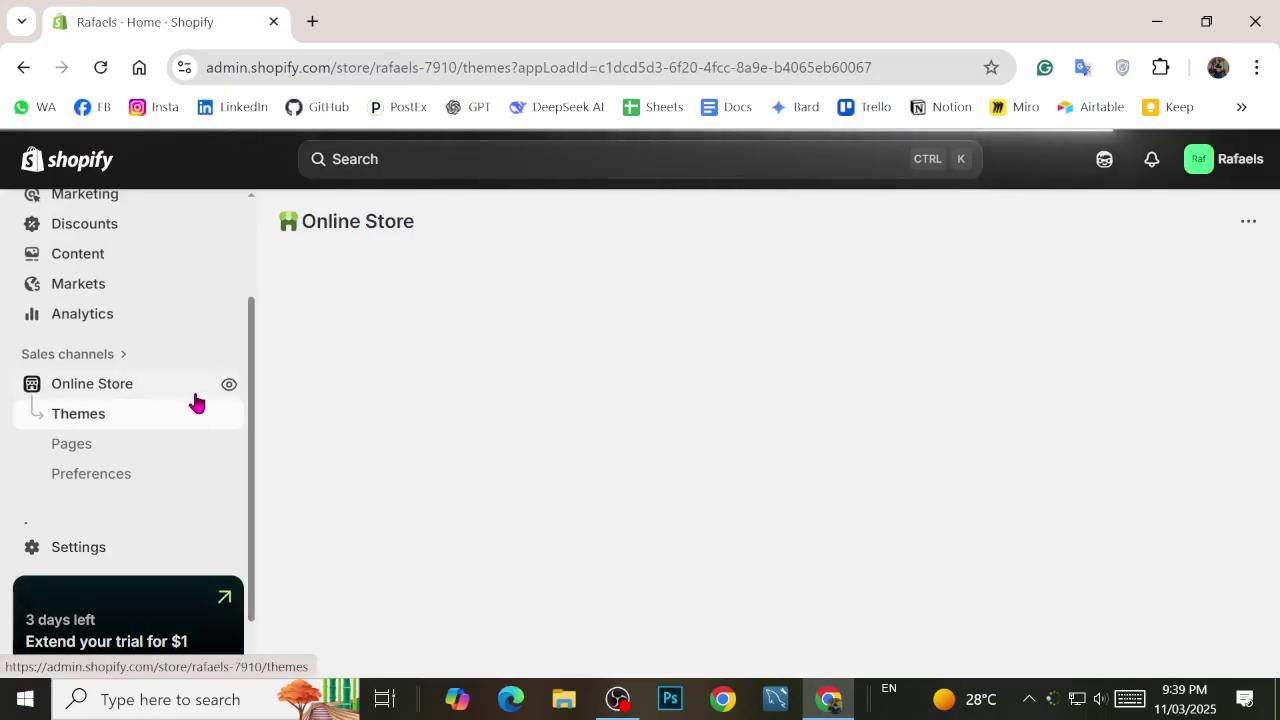
click(229, 390)
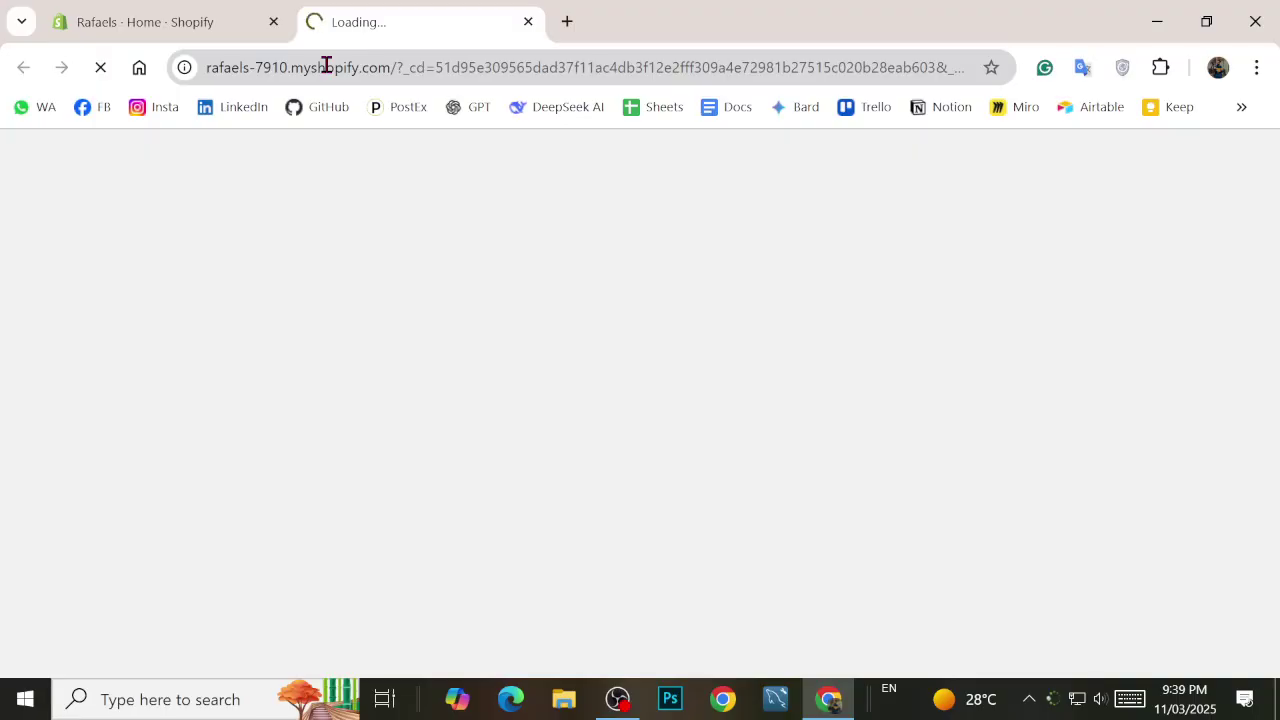
click(227, 33)
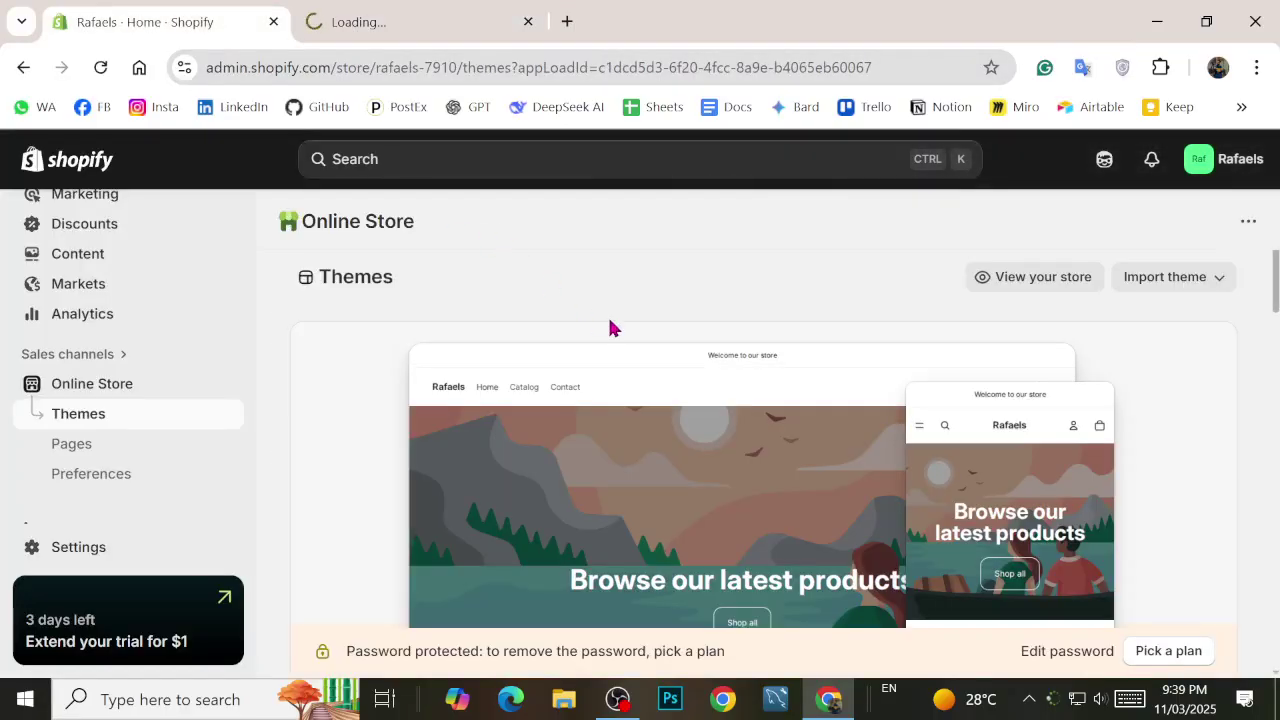
scroll(609, 329, down, 2)
scroll(531, 400, down, 4)
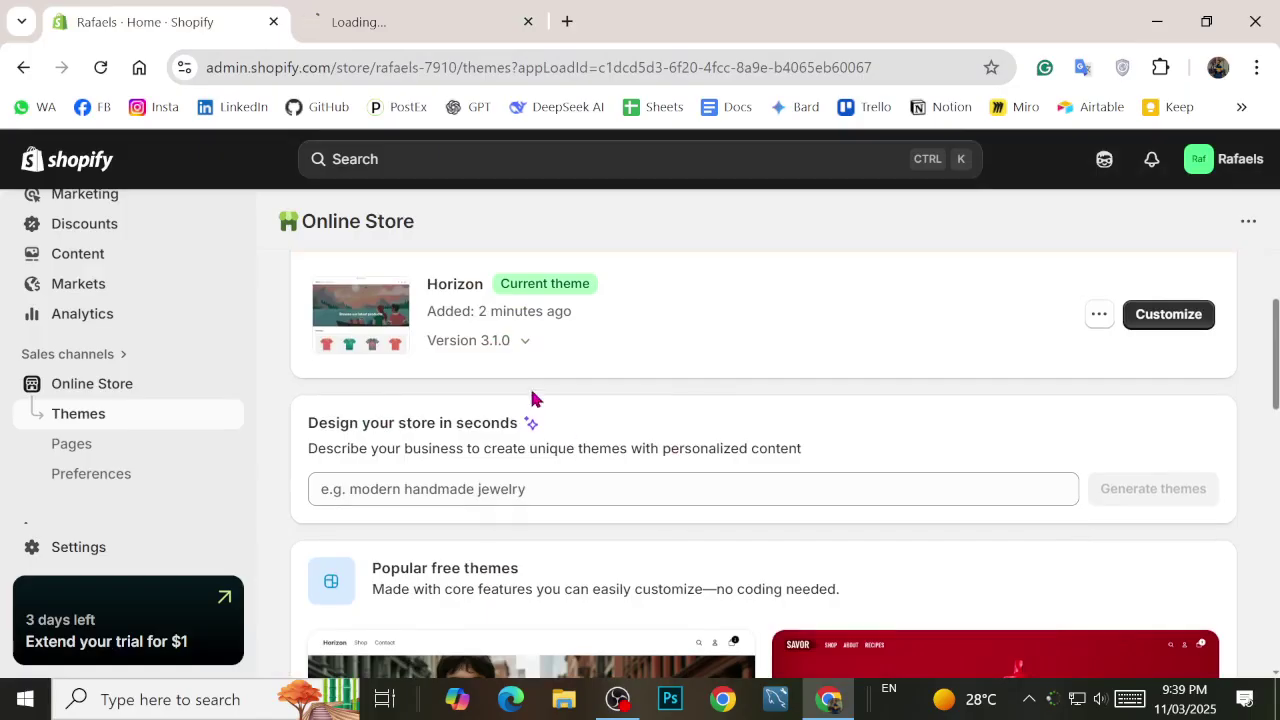
scroll(446, 302, down, 3)
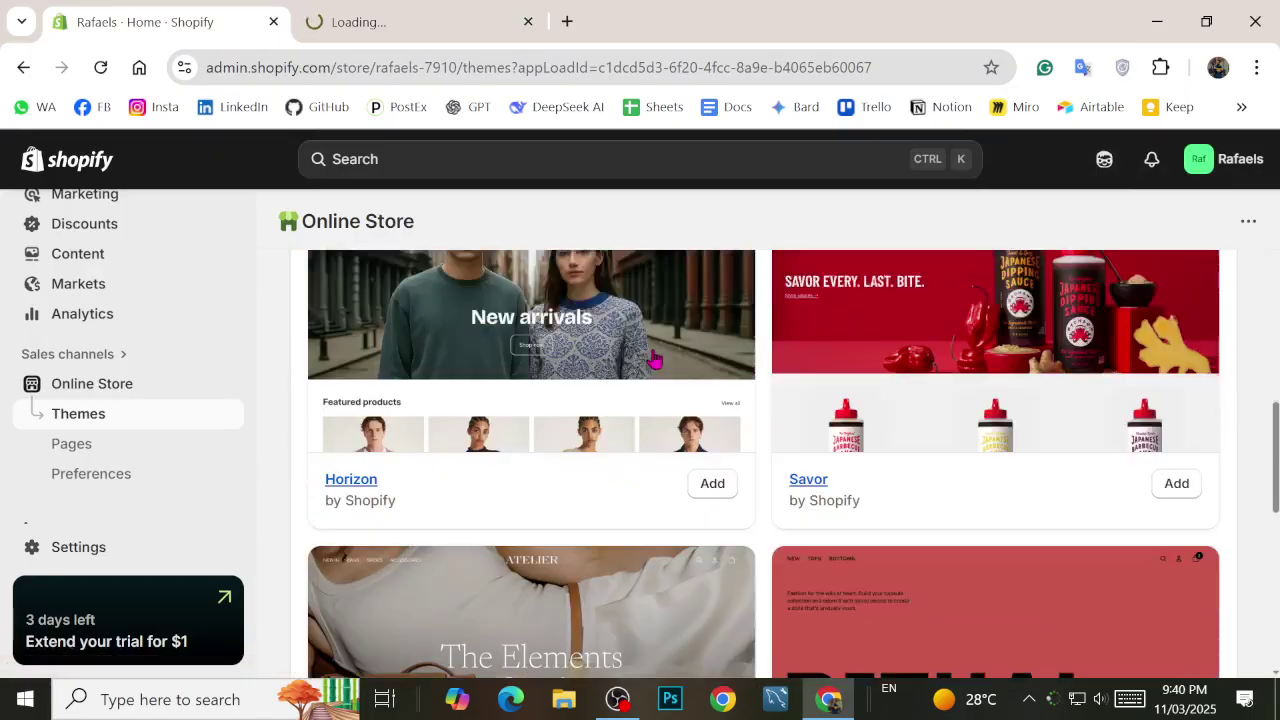
scroll(470, 465, up, 2)
scroll(490, 455, down, 7)
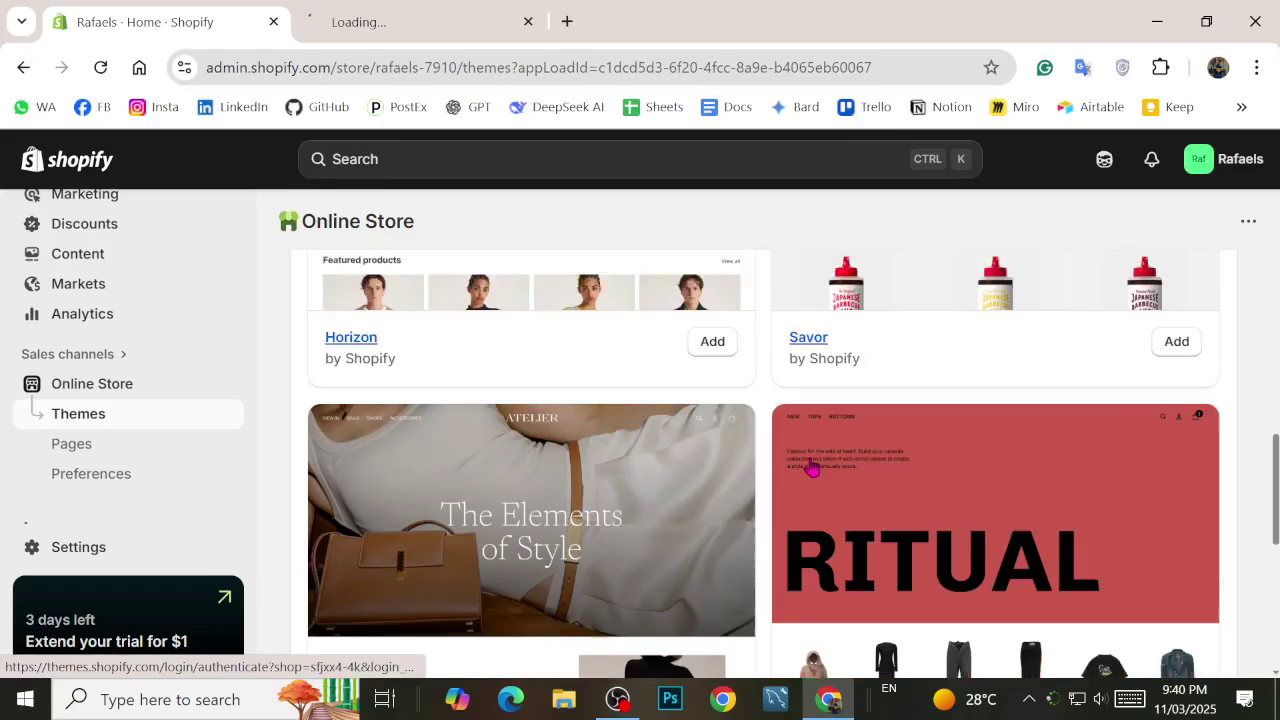
scroll(620, 466, down, 1)
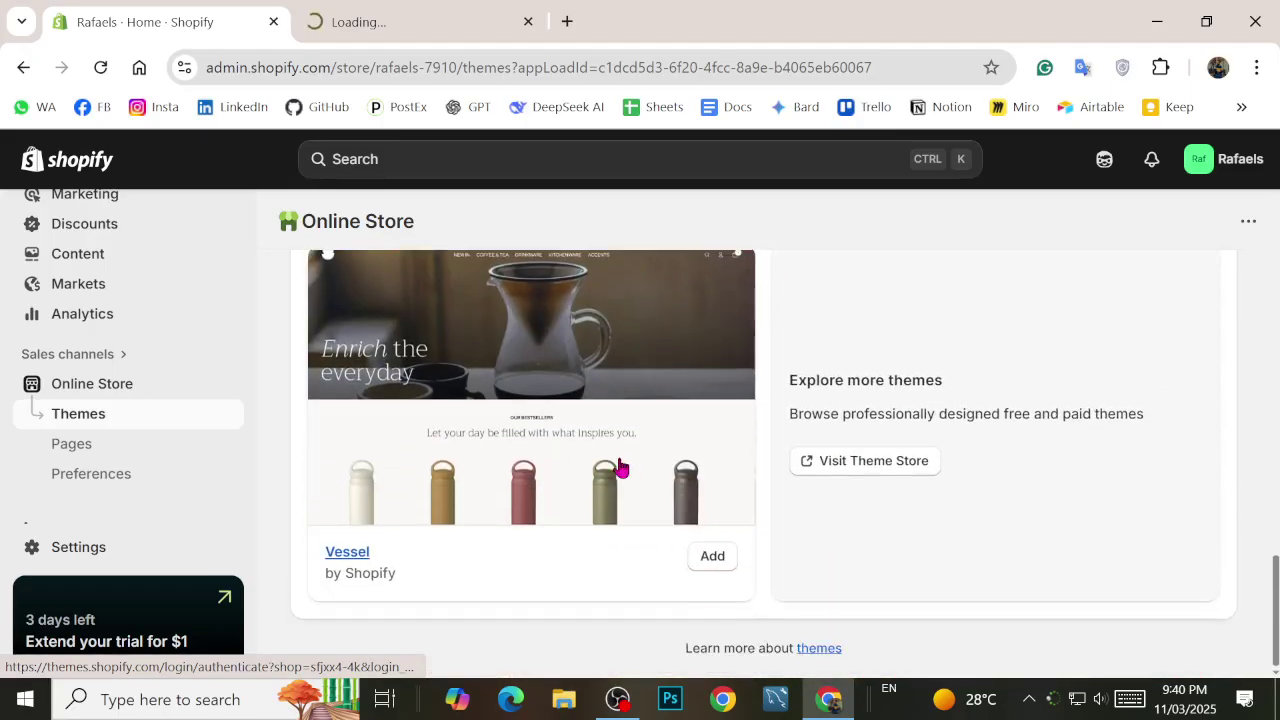
scroll(686, 514, up, 4)
scroll(794, 520, down, 4)
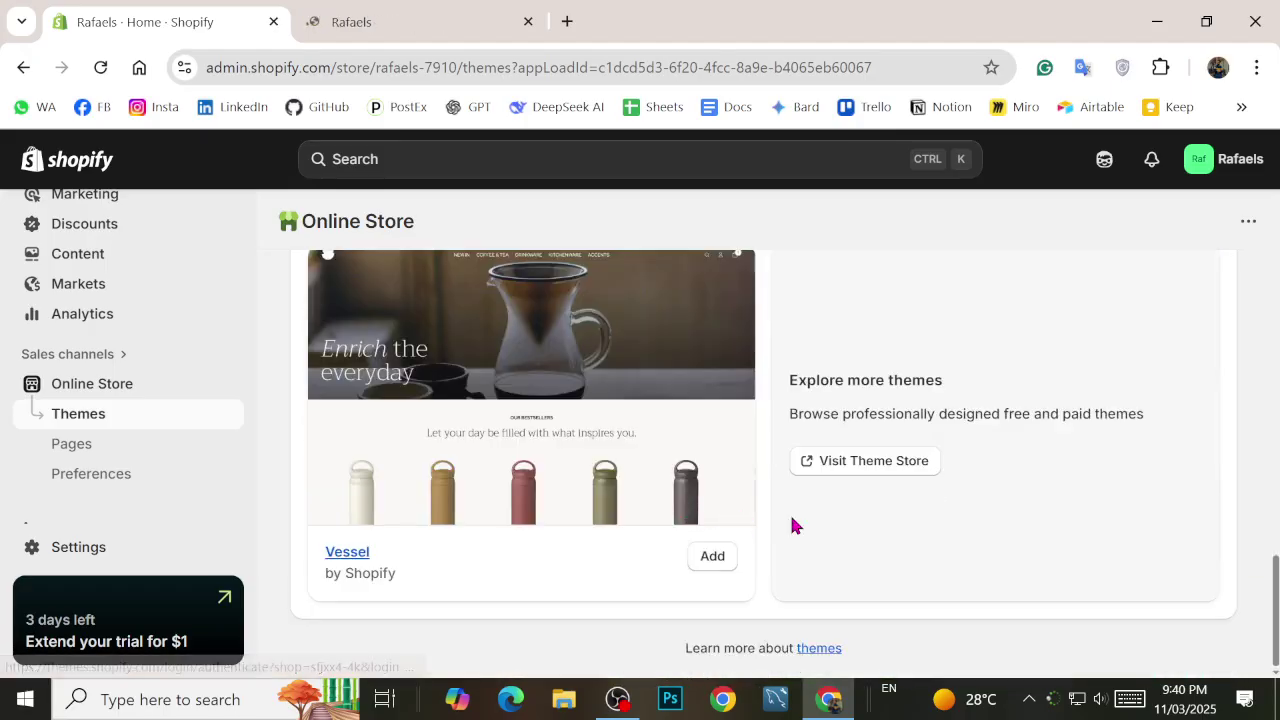
scroll(800, 498, up, 4)
scroll(766, 484, up, 7)
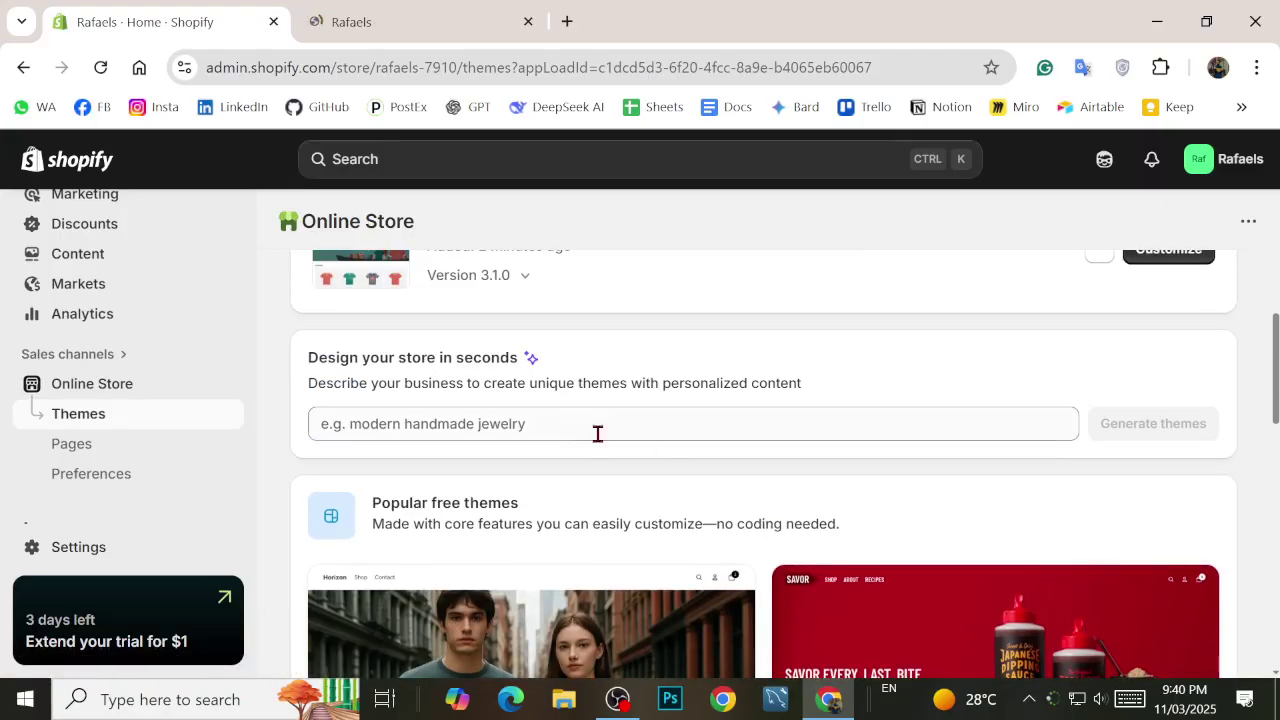
click(547, 429)
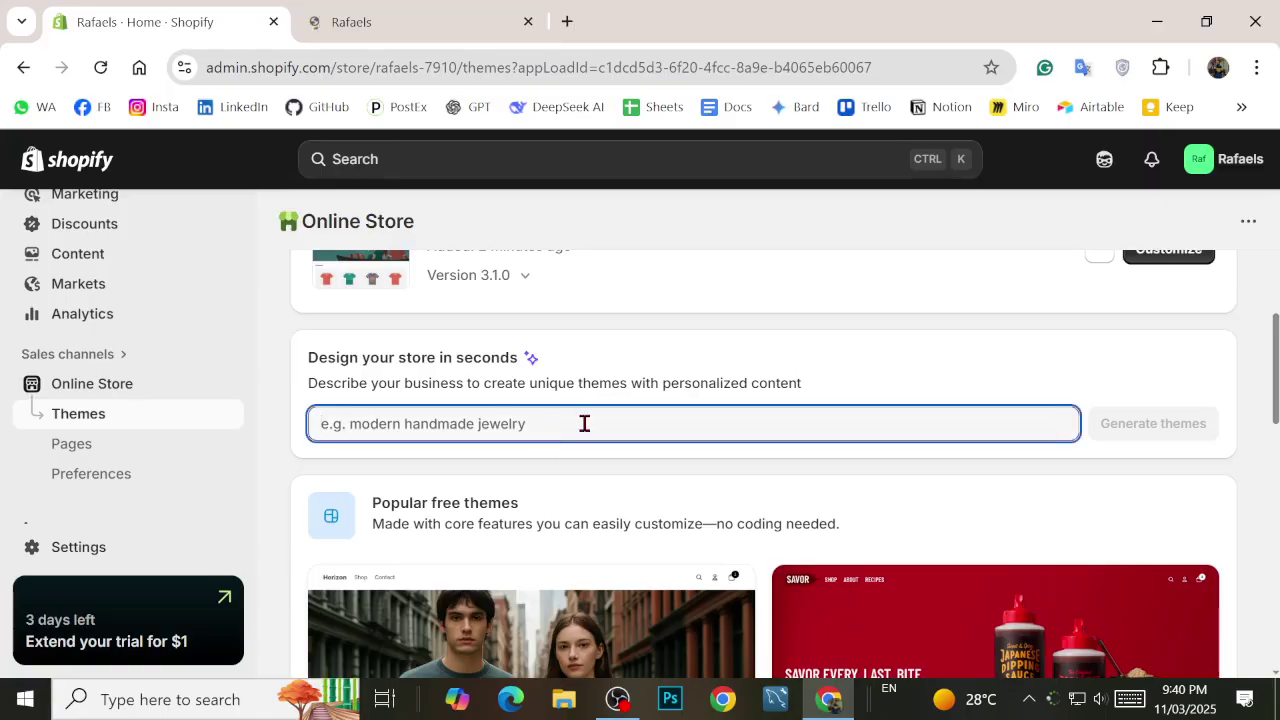
scroll(674, 489, up, 2)
scroll(673, 497, up, 3)
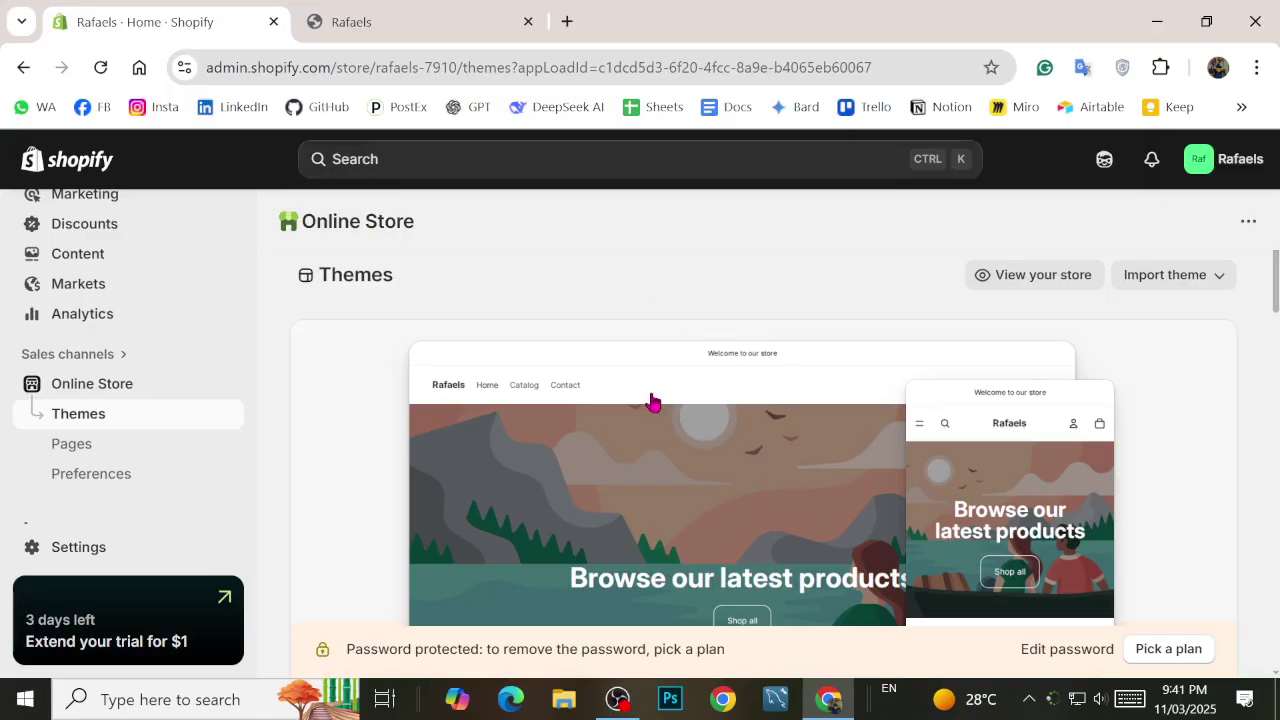
scroll(651, 403, down, 3)
scroll(603, 429, up, 3)
Step: On the Rafaels storefront tab, hide the preview bar and return to the home page
click(495, 28)
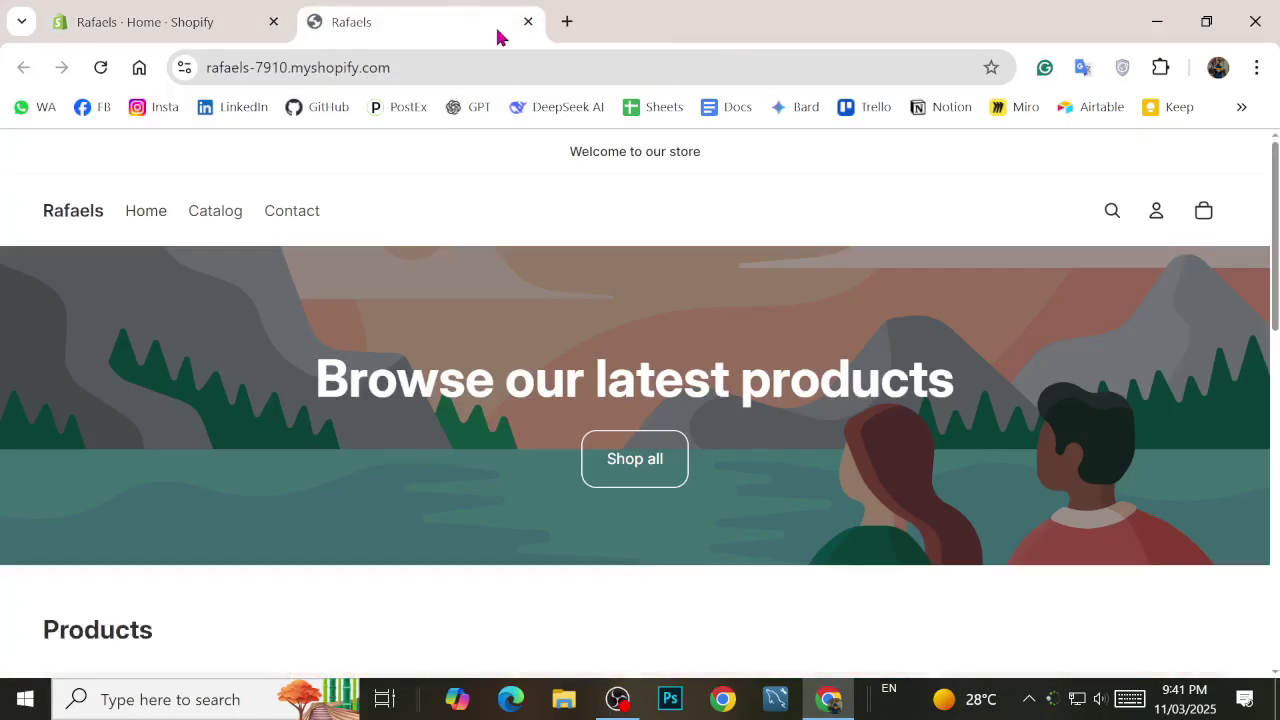
scroll(920, 510, down, 6)
scroll(920, 510, down, 3)
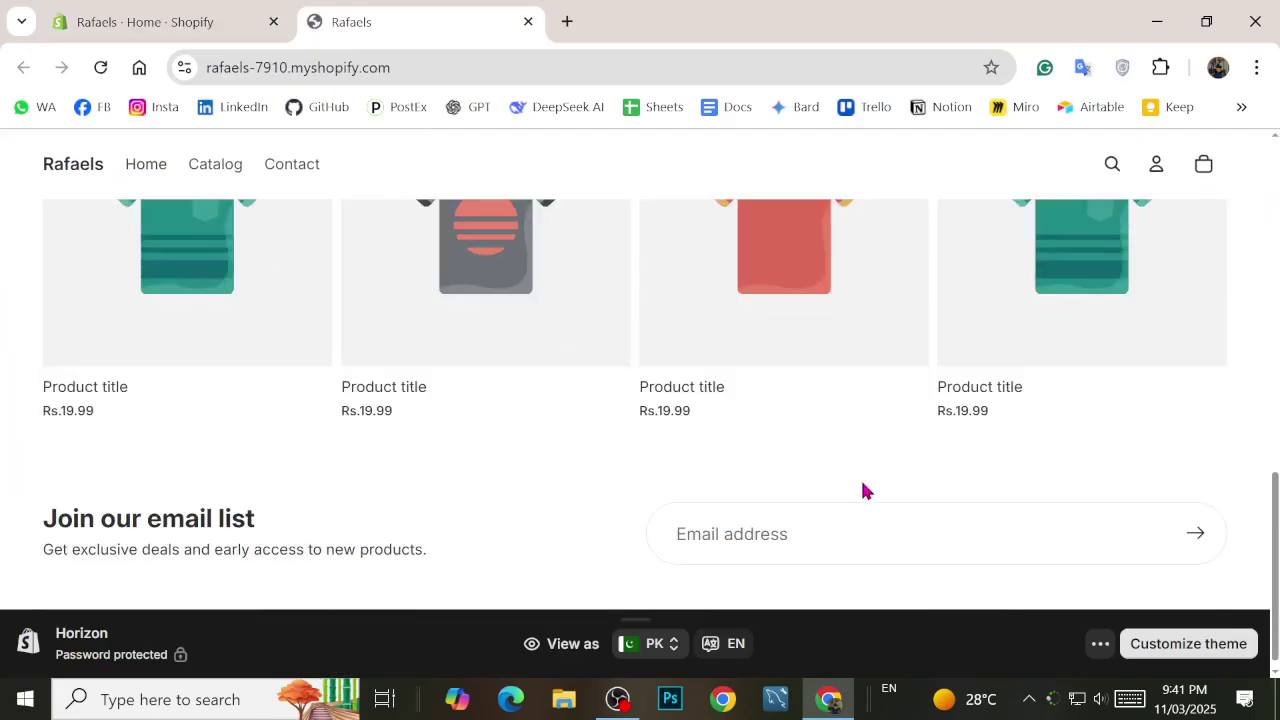
scroll(863, 491, up, 10)
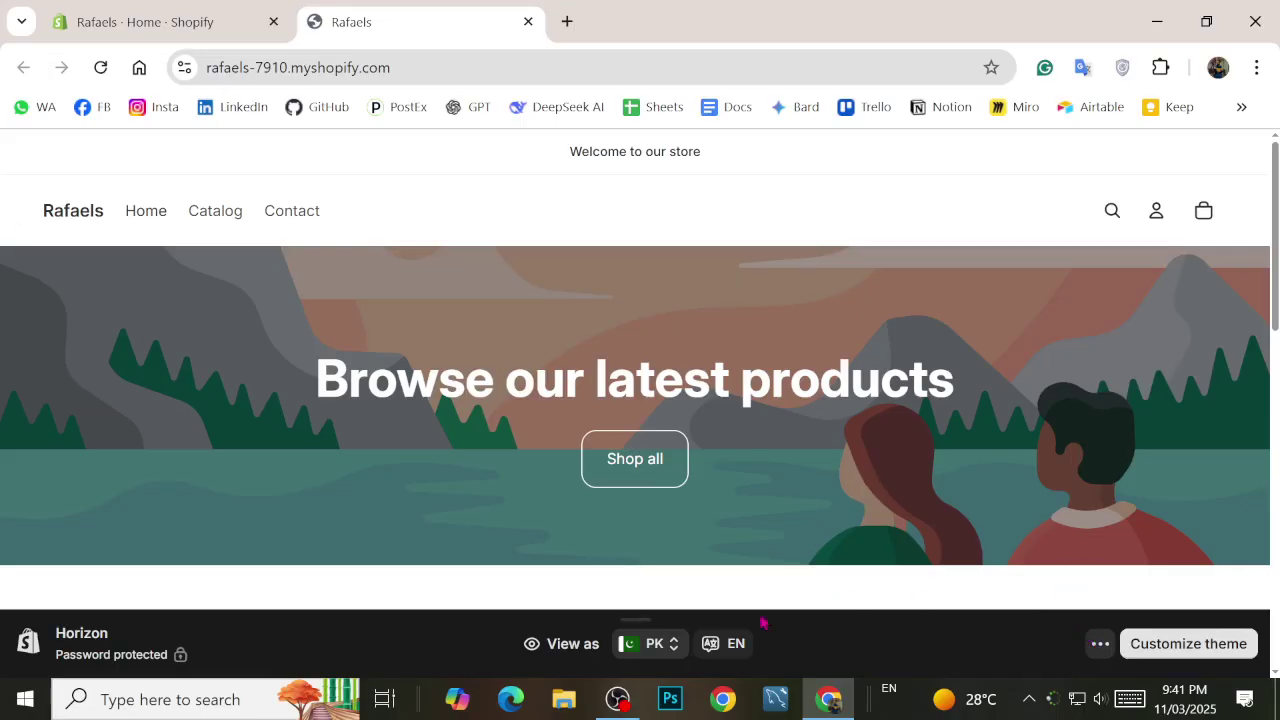
click(1099, 643)
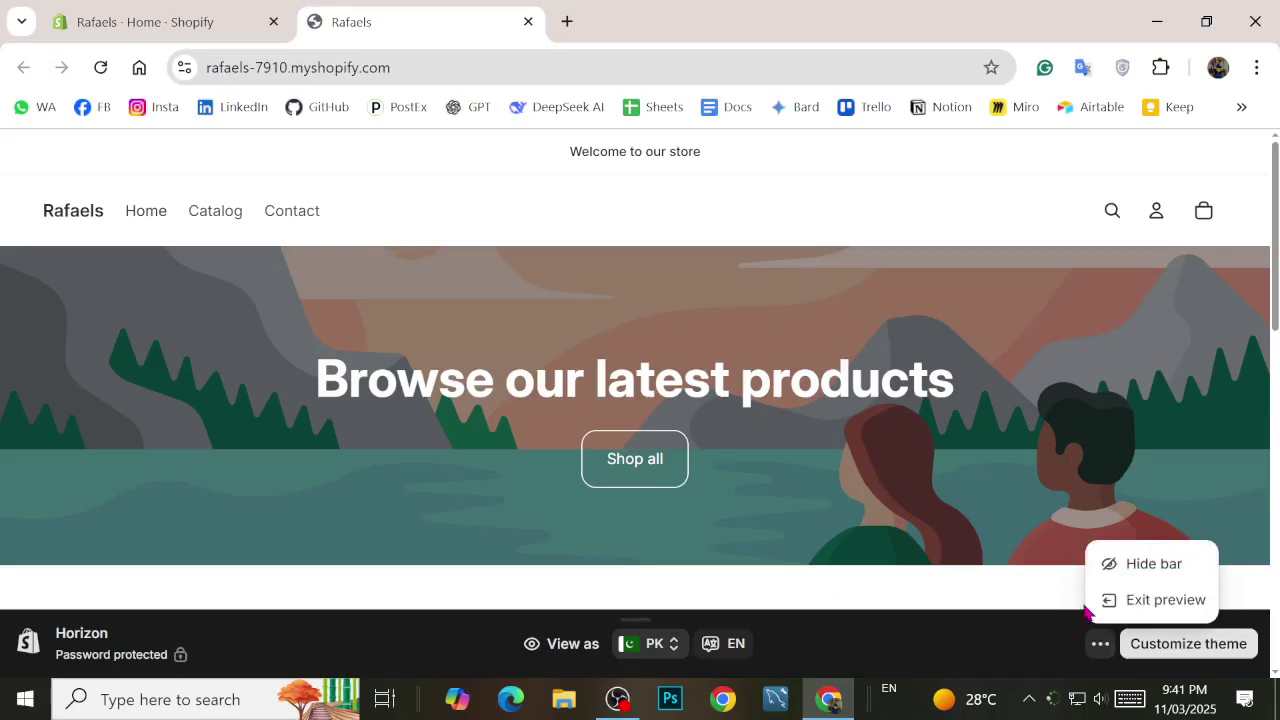
click(1116, 564)
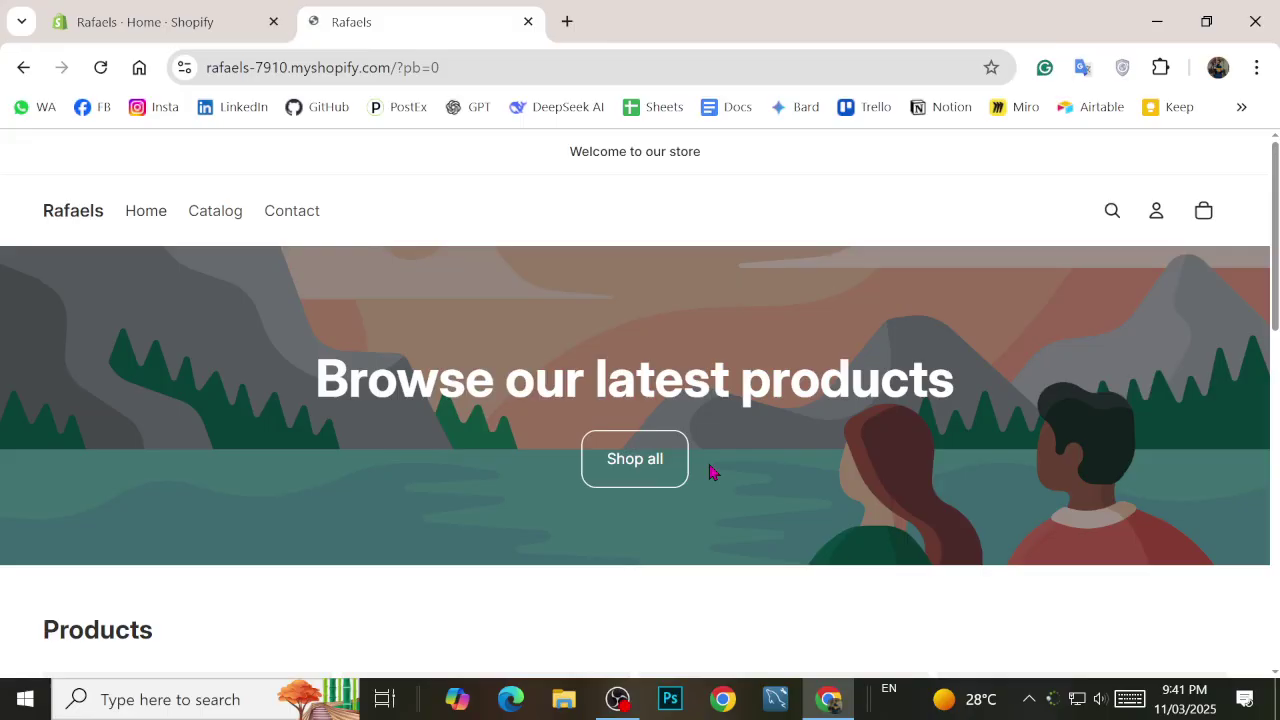
scroll(300, 340, down, 3)
click(169, 172)
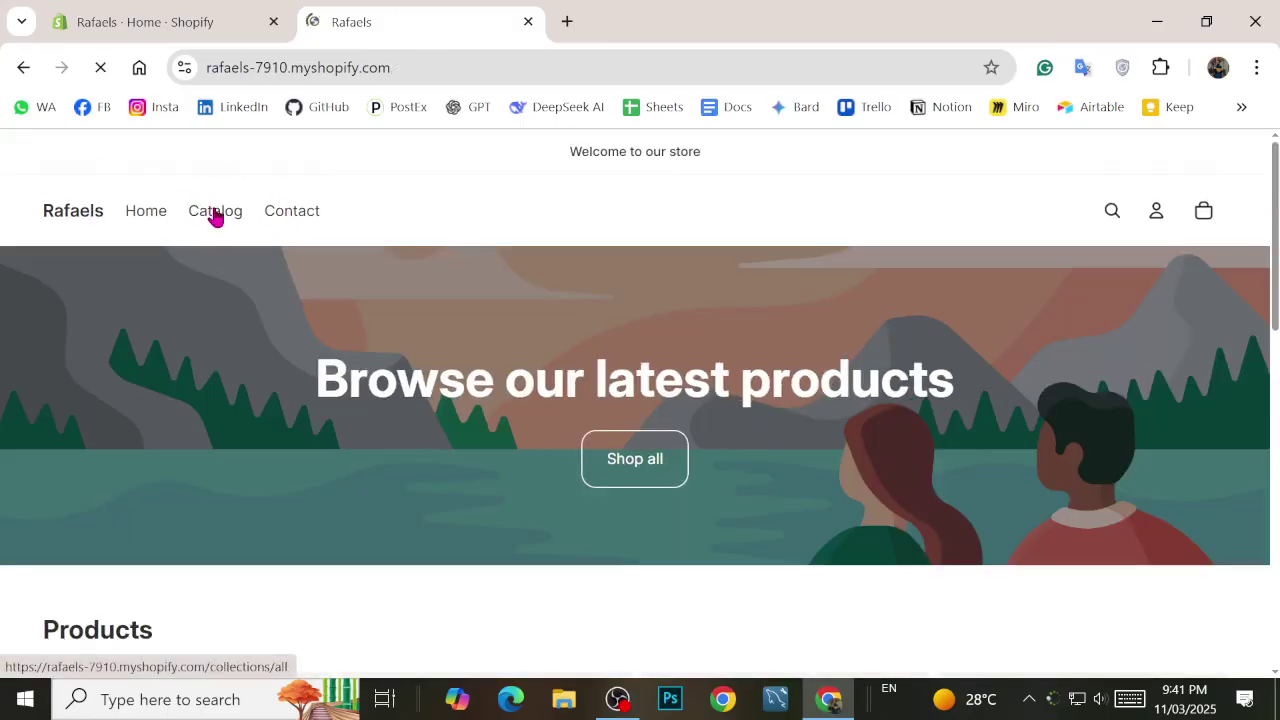
Step: View the empty product catalog, then the store's Contact page
click(226, 216)
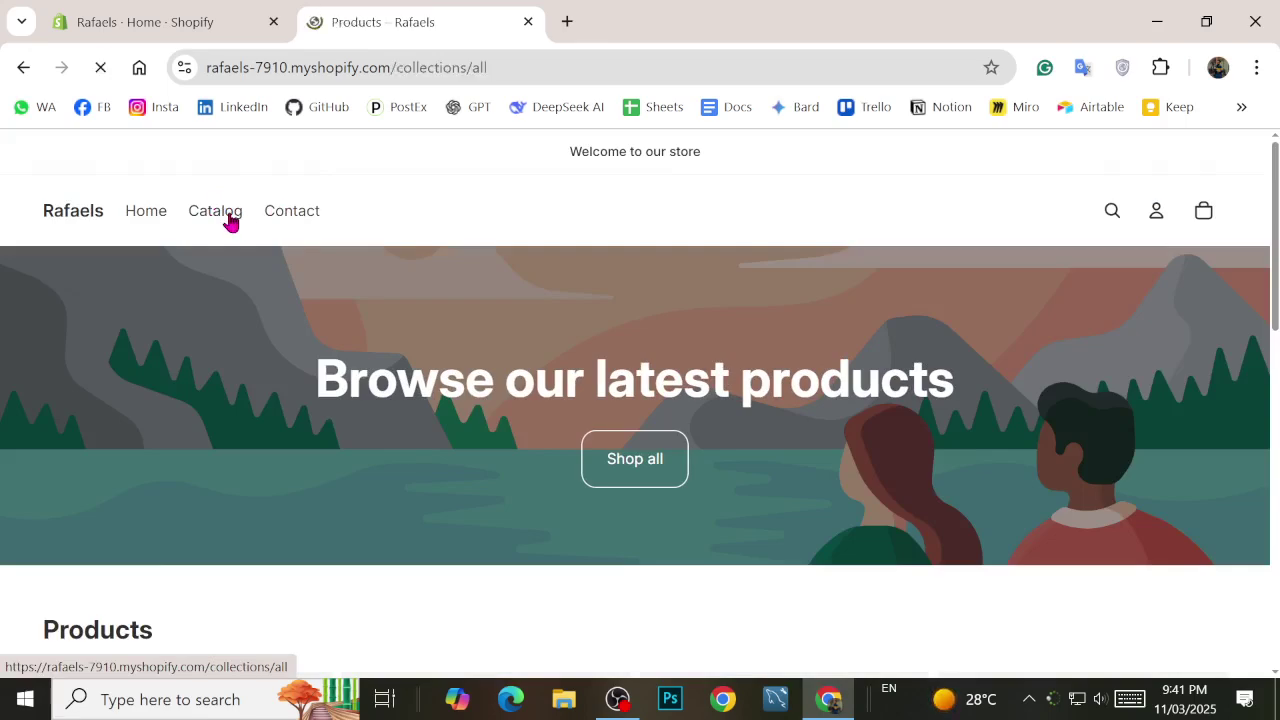
scroll(428, 322, down, 3)
scroll(431, 387, up, 3)
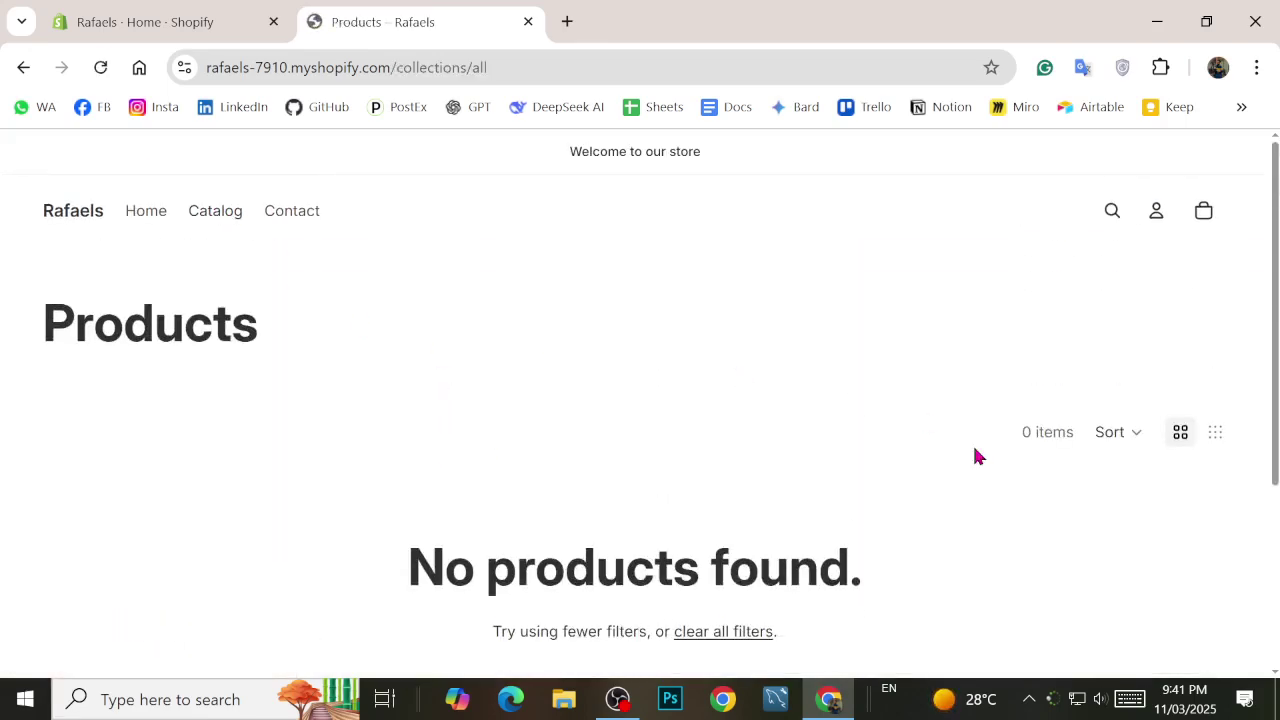
click(286, 212)
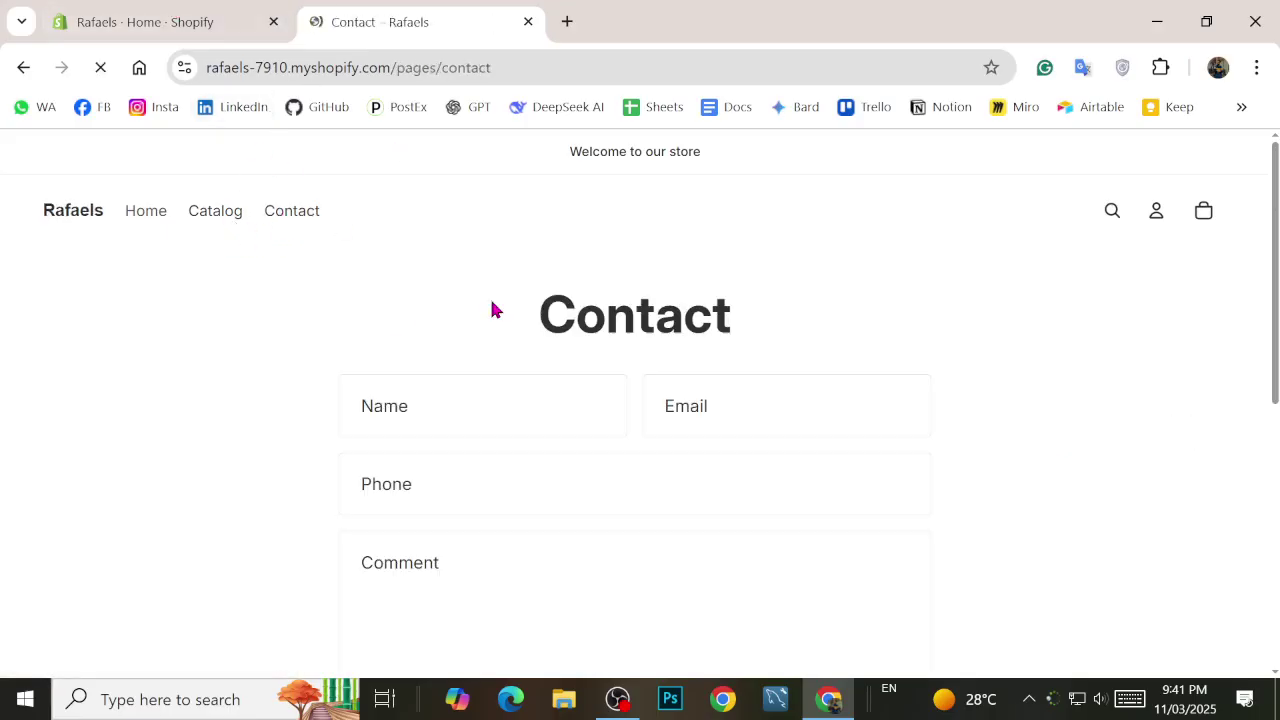
scroll(491, 309, down, 2)
Step: Highlight the store's subdomain in the address bar and open a new blank tab
click(483, 65)
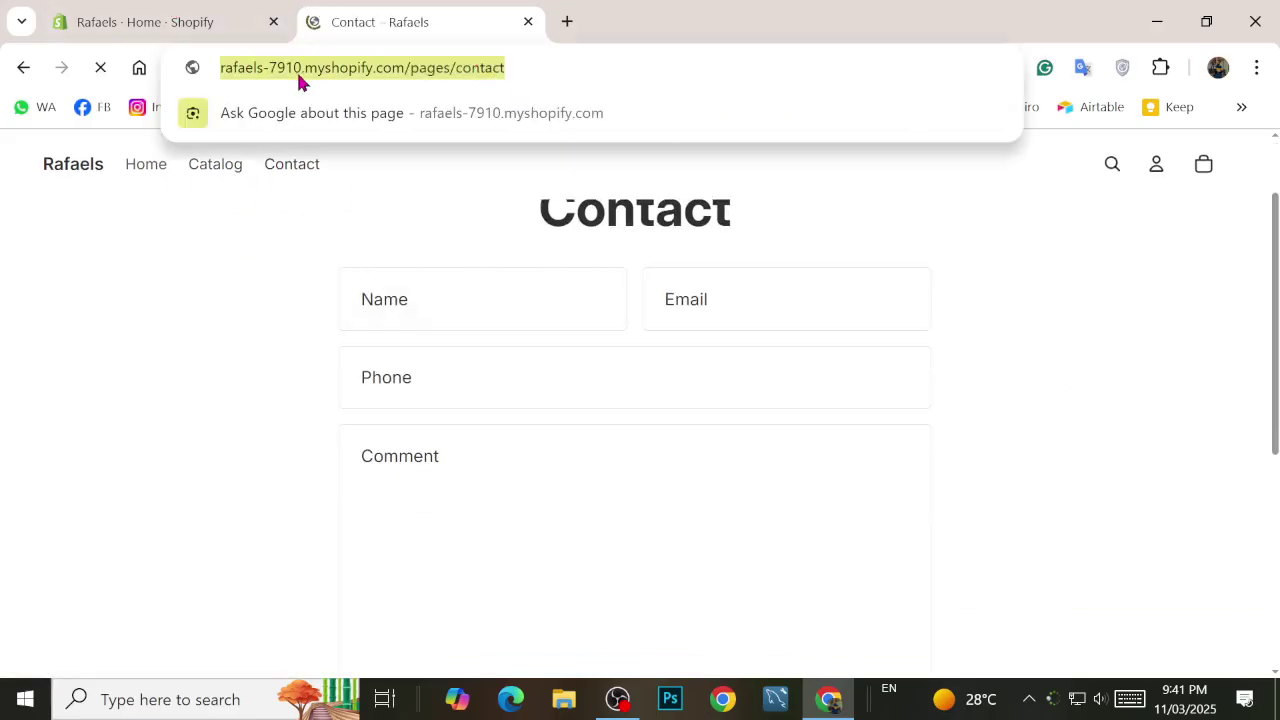
click(257, 72)
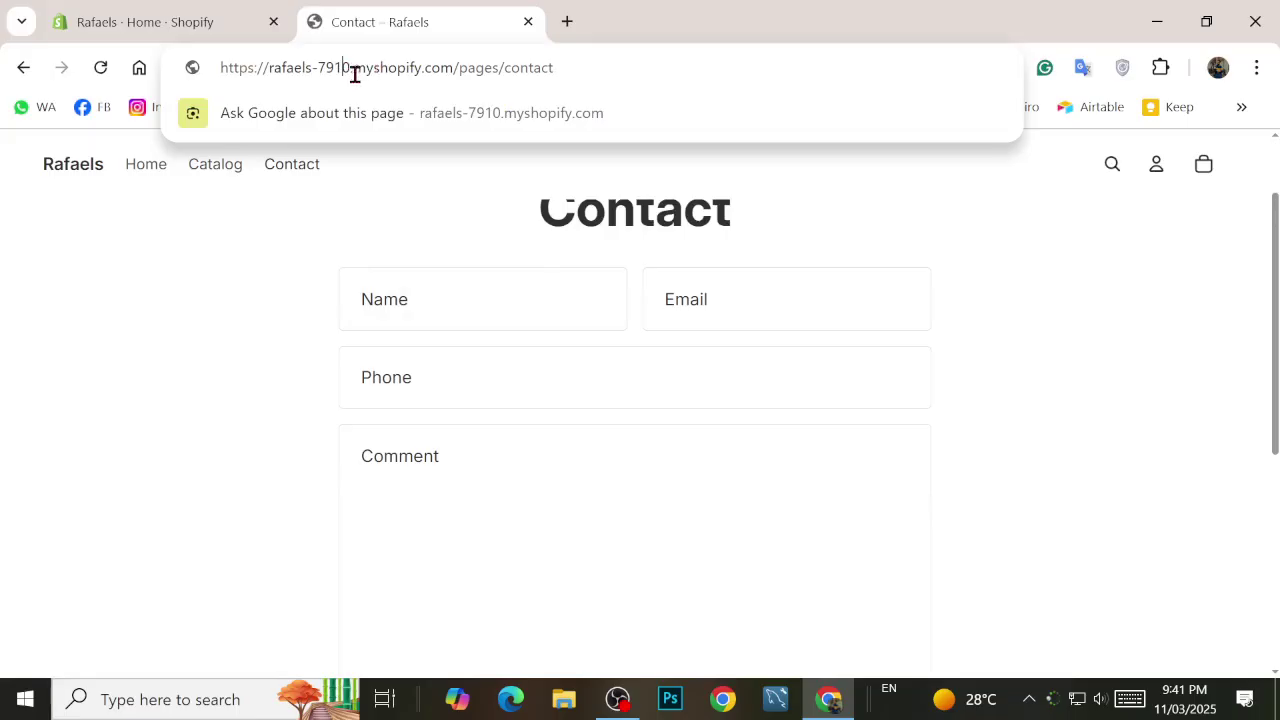
drag(350, 70, 268, 78)
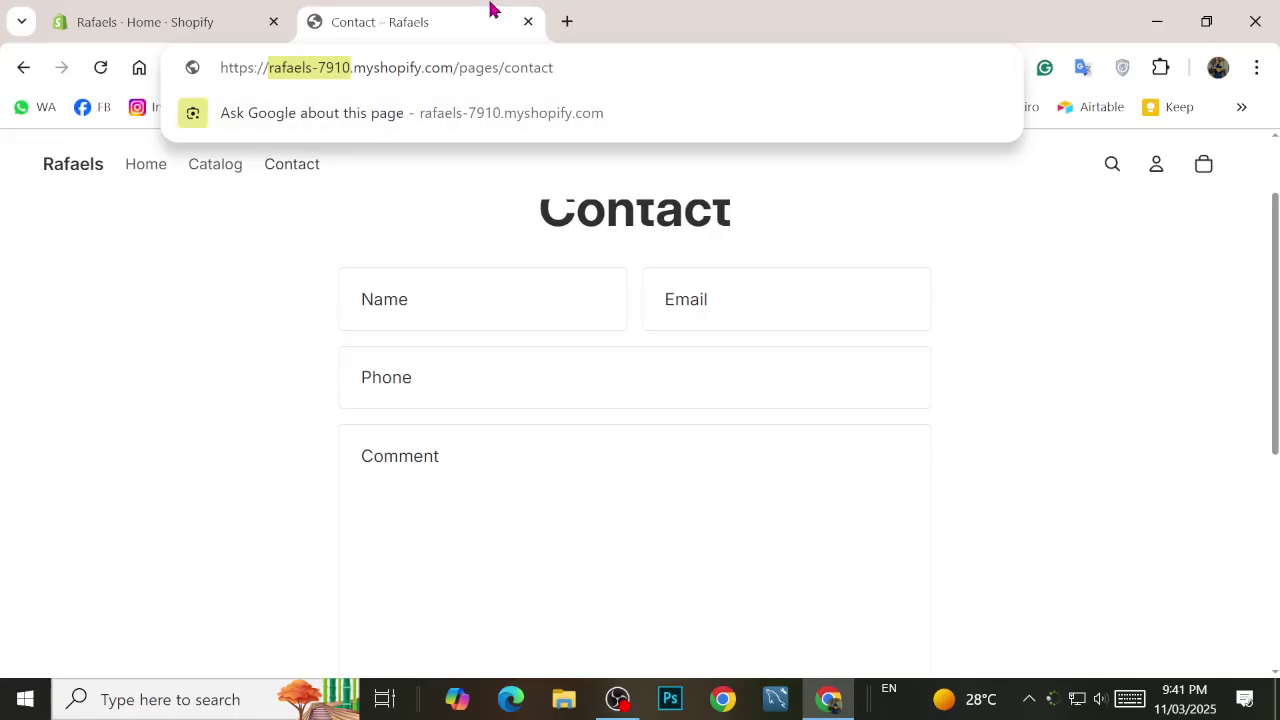
click(565, 21)
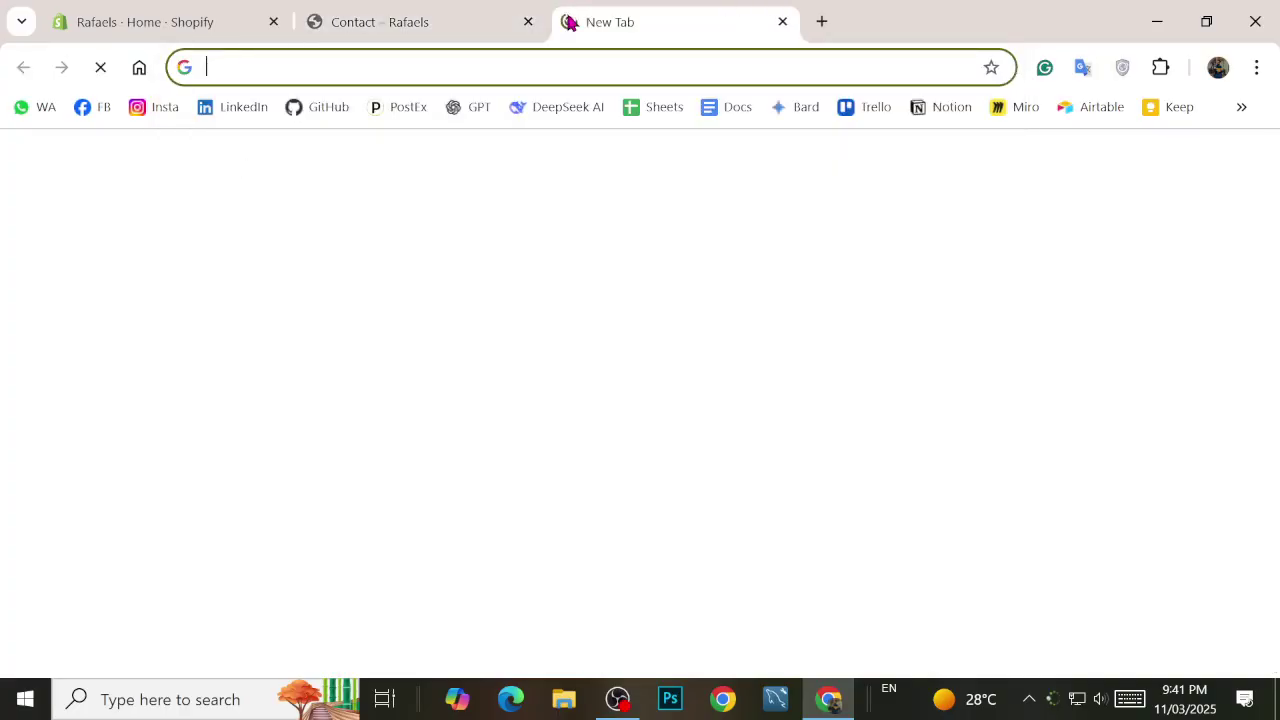
Step: Load the mala.pk website in the new tab, then close that tab
text(mala.pk)
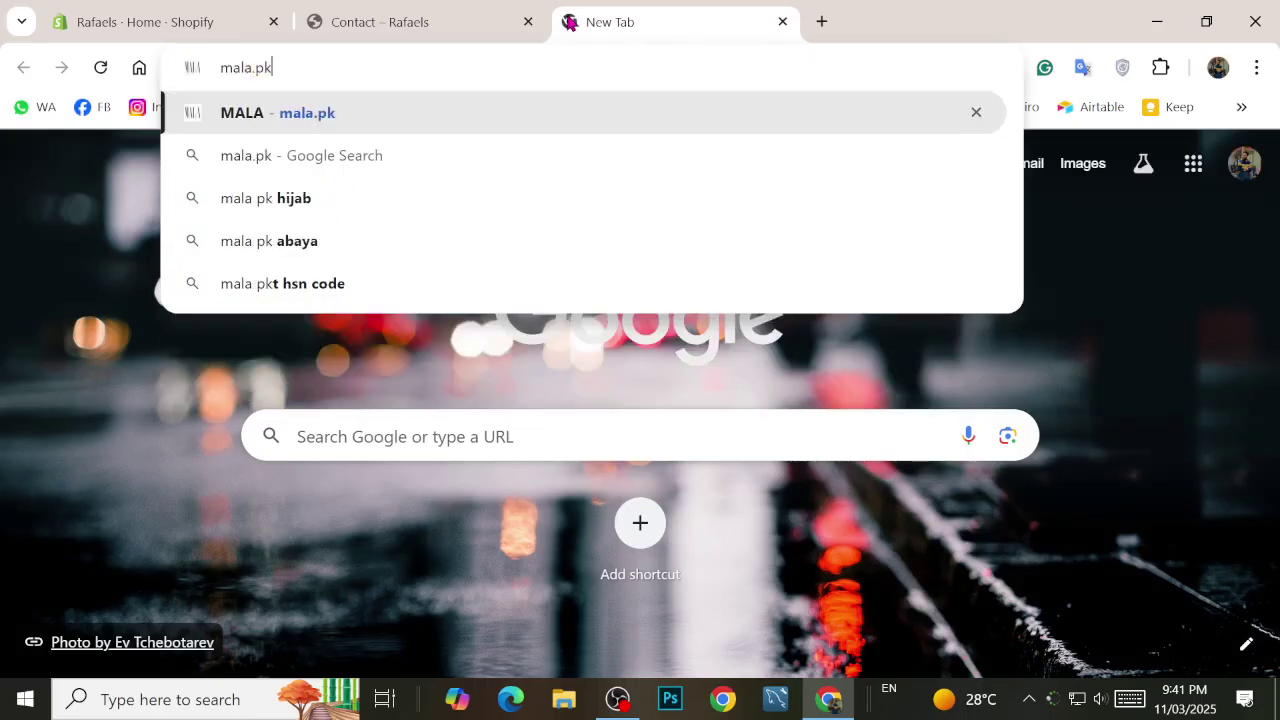
key(Return)
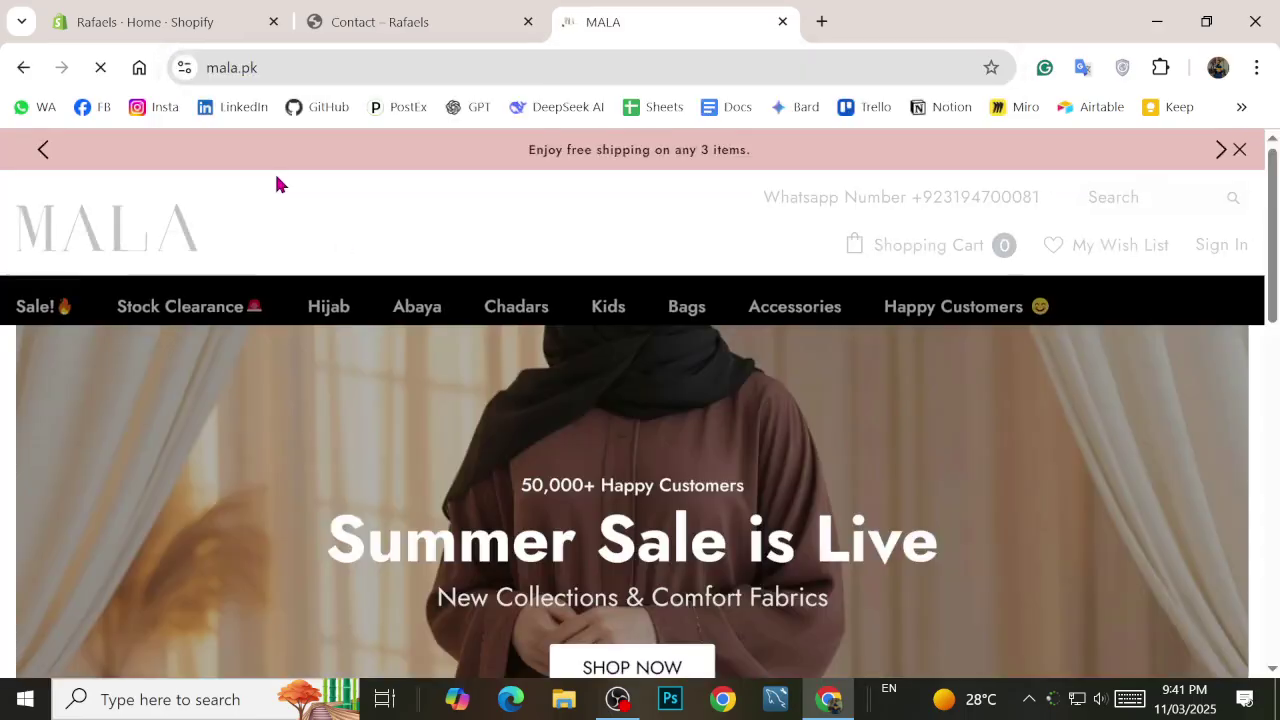
click(781, 22)
Step: In a fresh tab, type and then clear the searches 'Hoster' and 'goda'
click(567, 21)
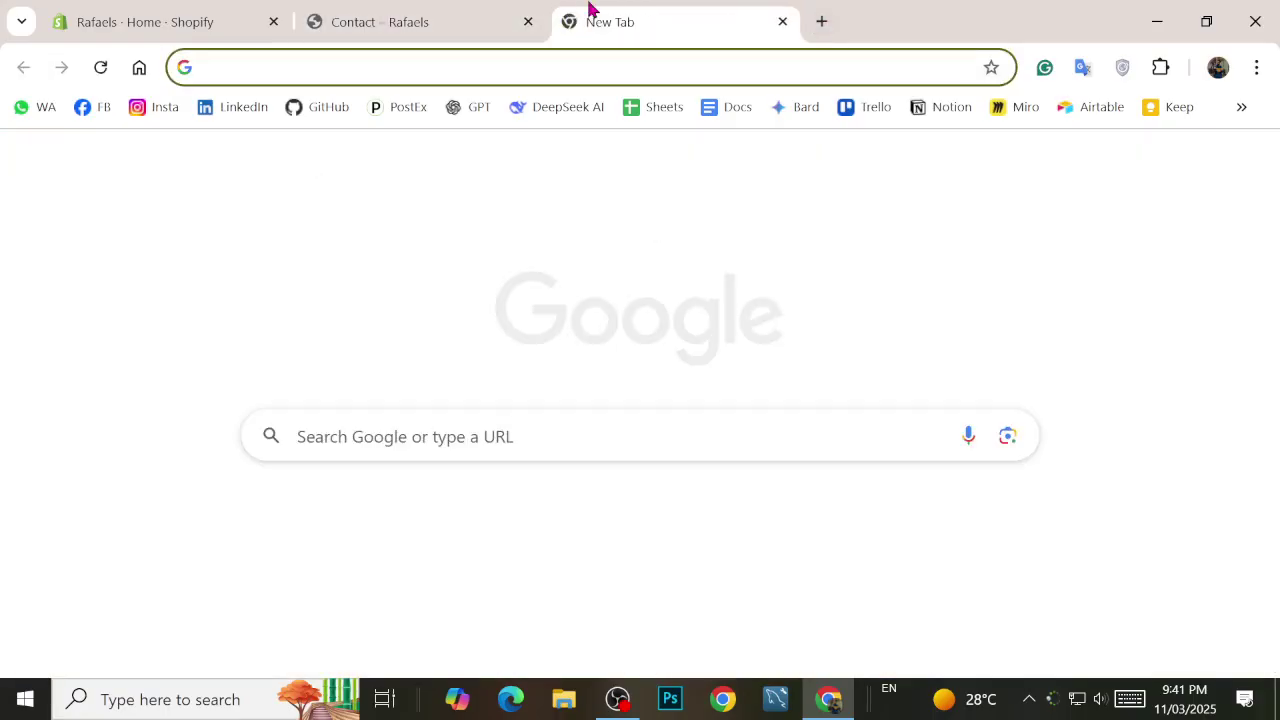
text(Hoster)
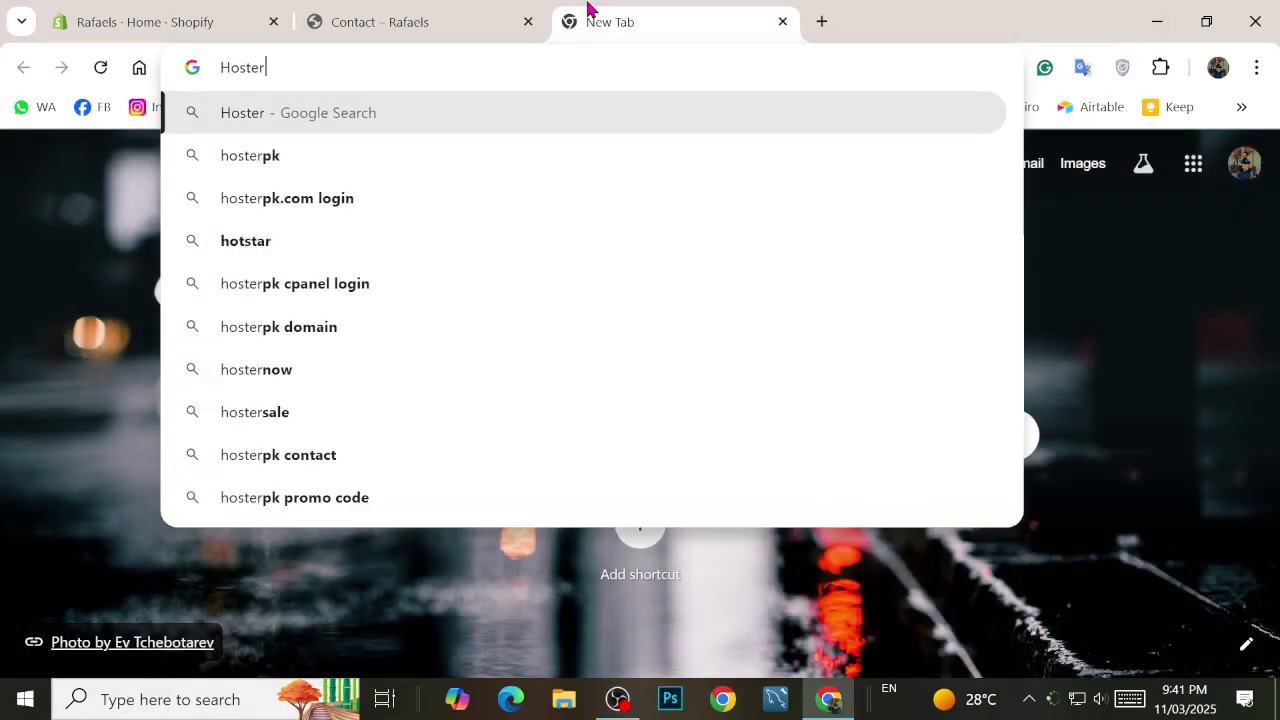
key(ctrl+a)
key(BackSpace)
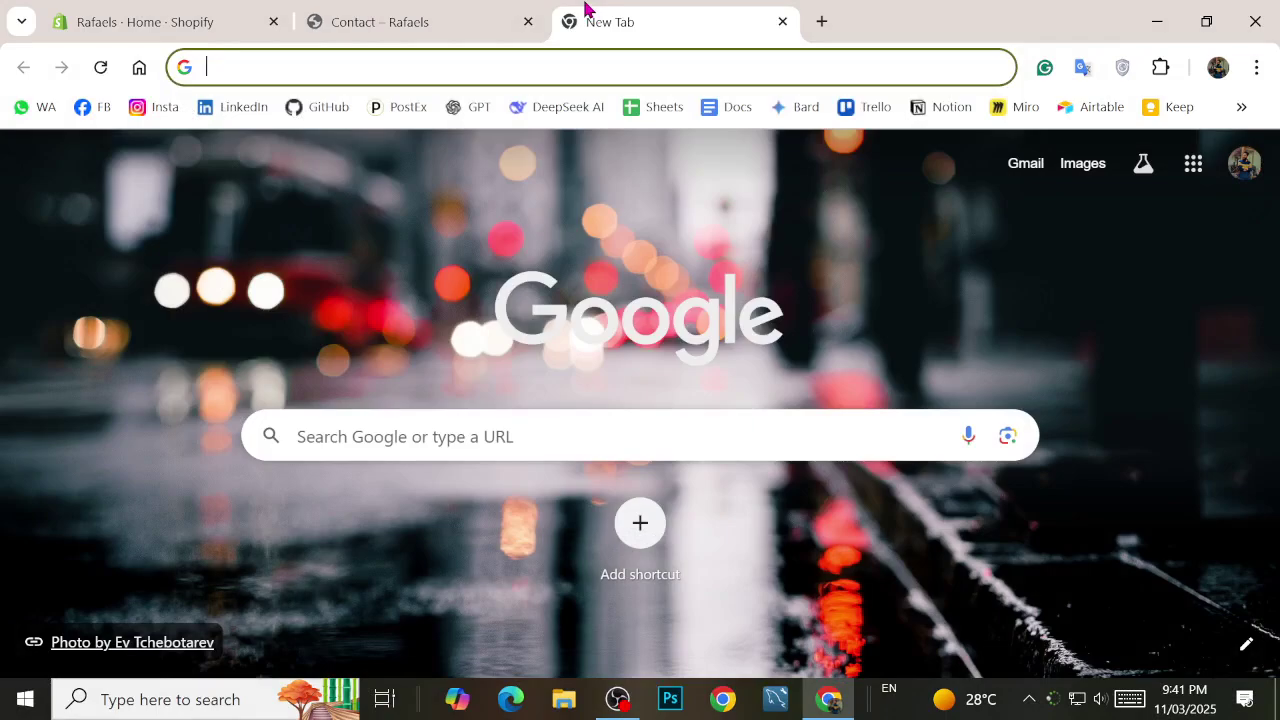
text(goda)
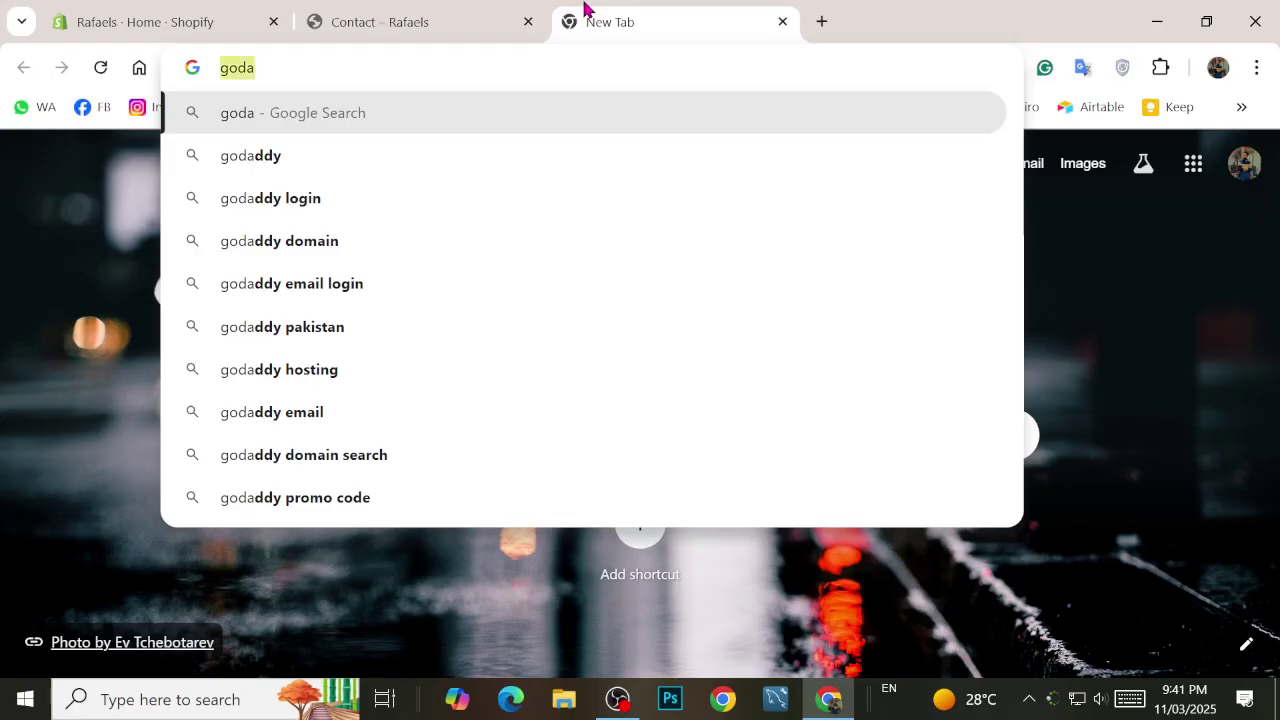
key(BackSpace)
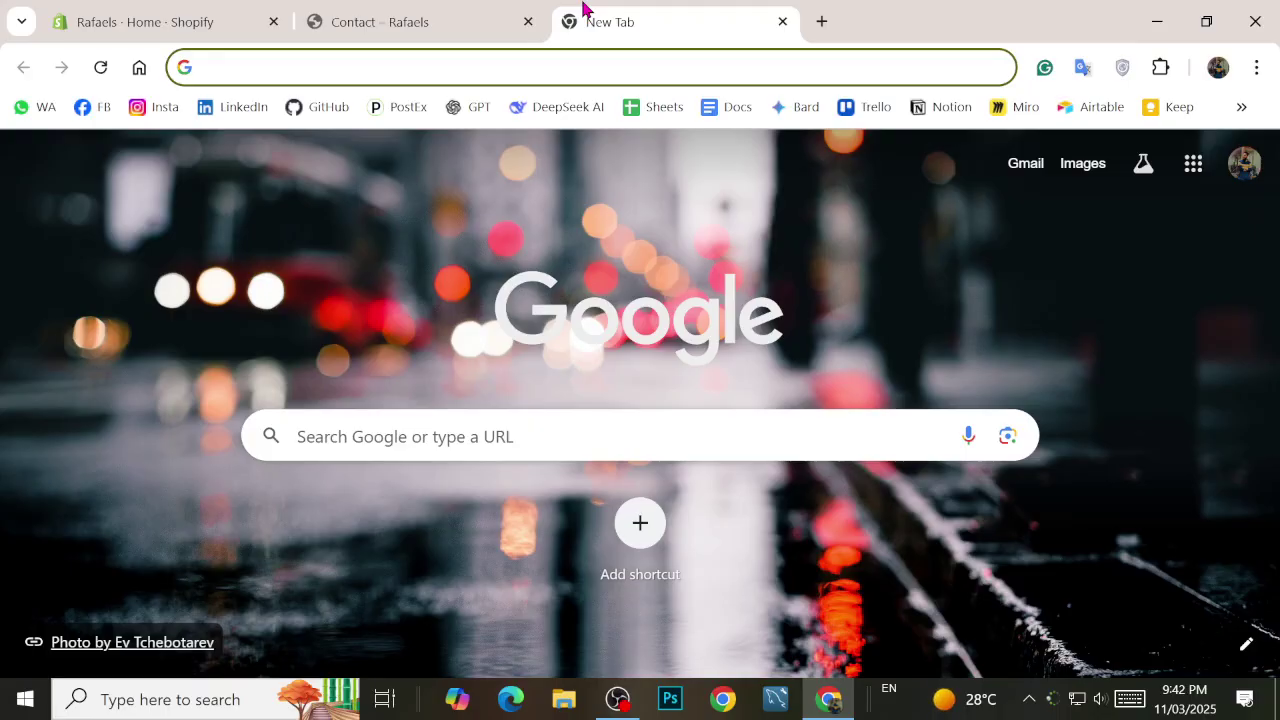
Step: Go back to the storefront's Contact tab and return to the Rafaels home page
click(420, 10)
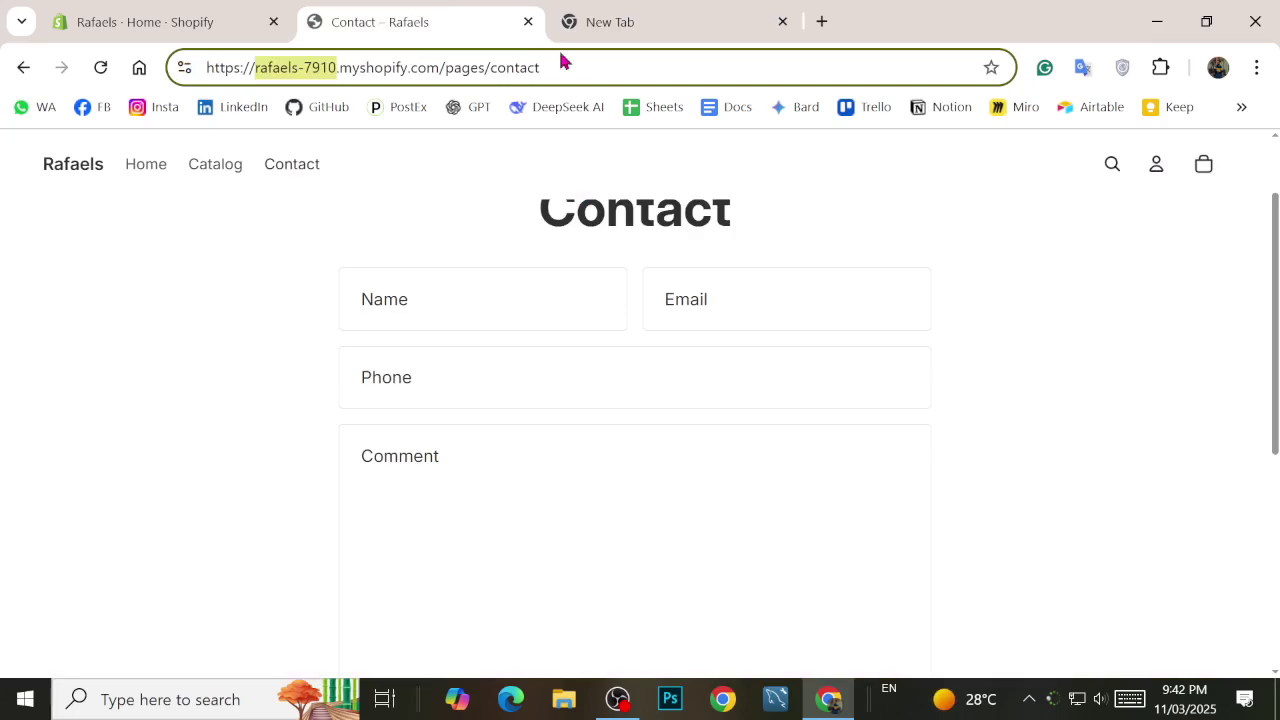
scroll(670, 312, down, 5)
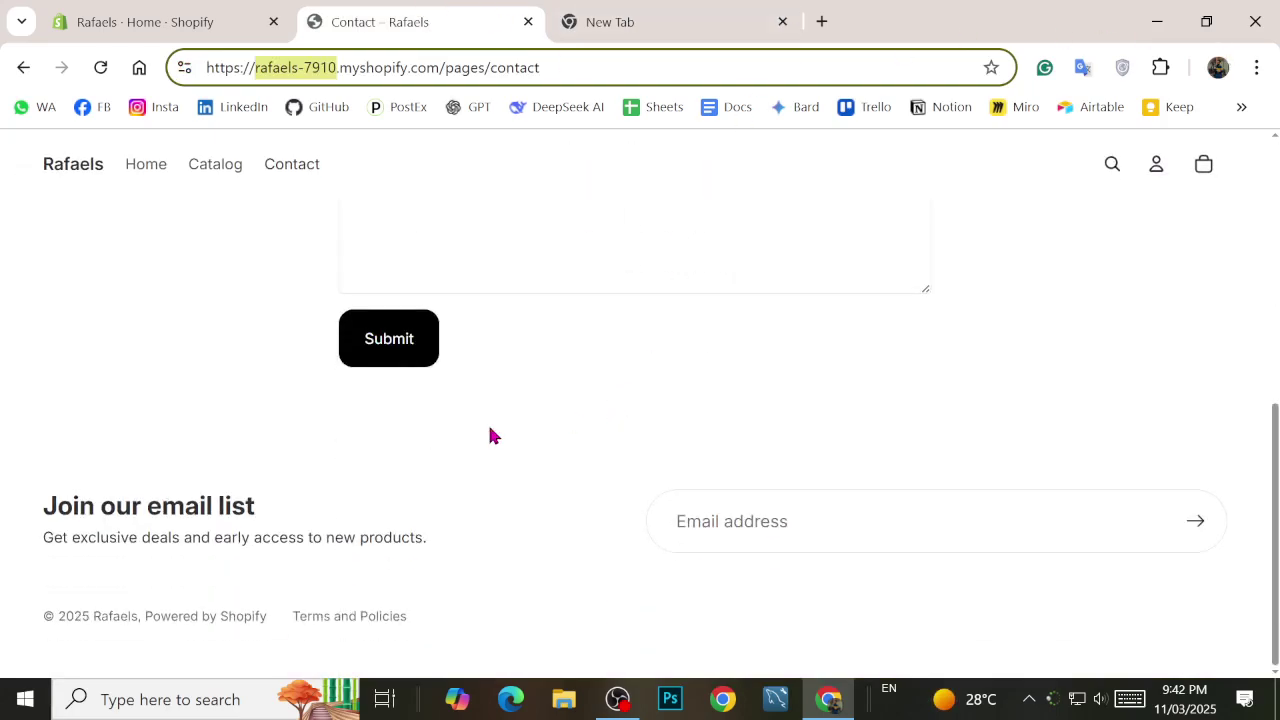
scroll(489, 437, up, 6)
click(84, 213)
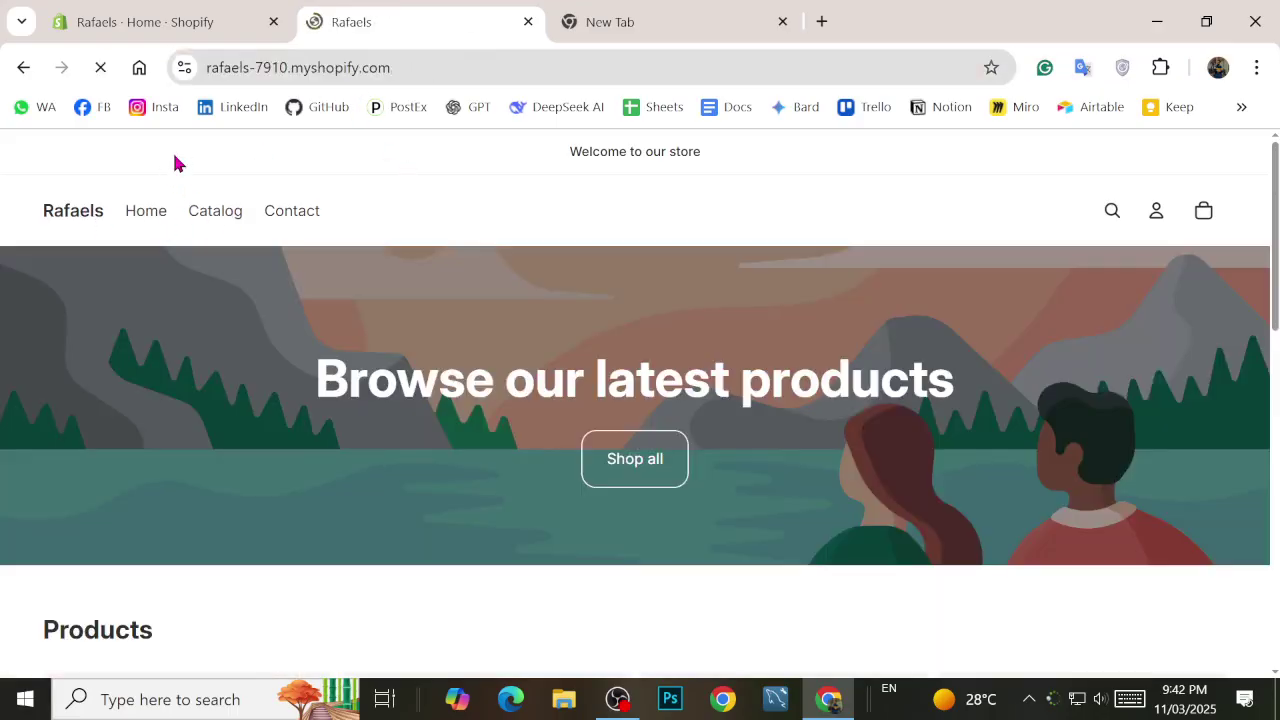
Step: Close the empty new tab and go to the Shopify admin Home page
click(649, 12)
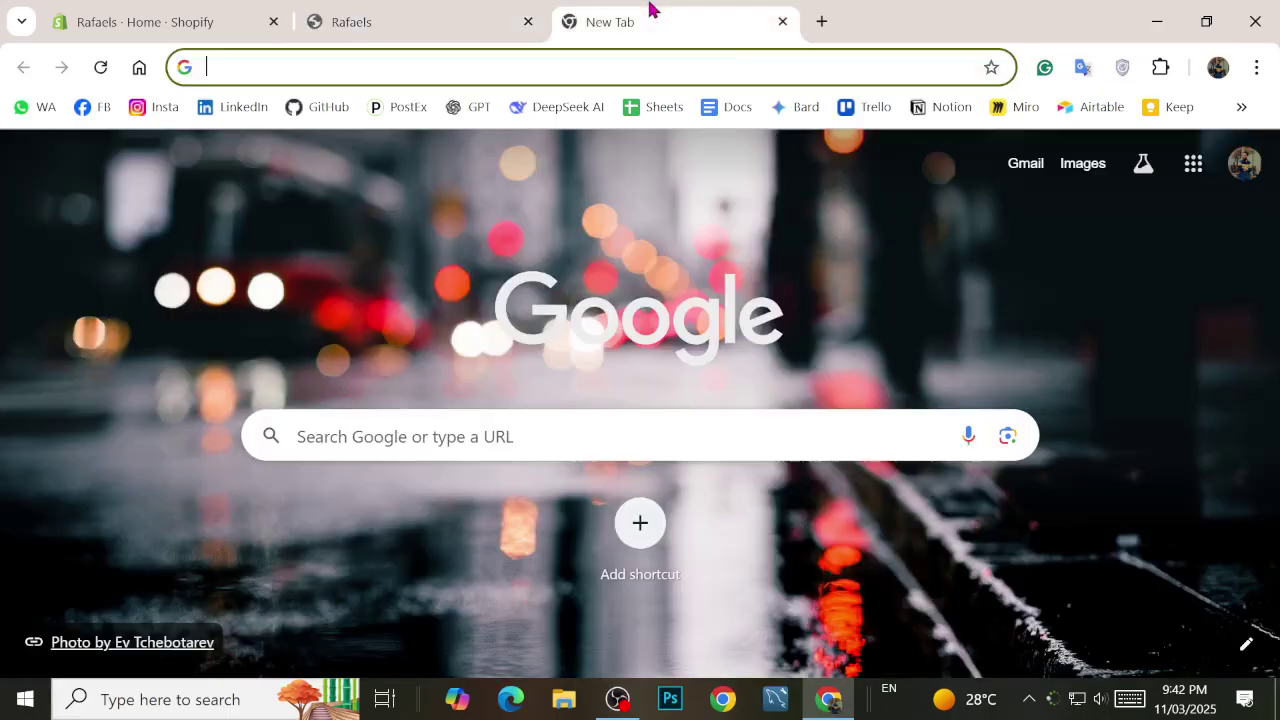
click(783, 22)
click(255, 20)
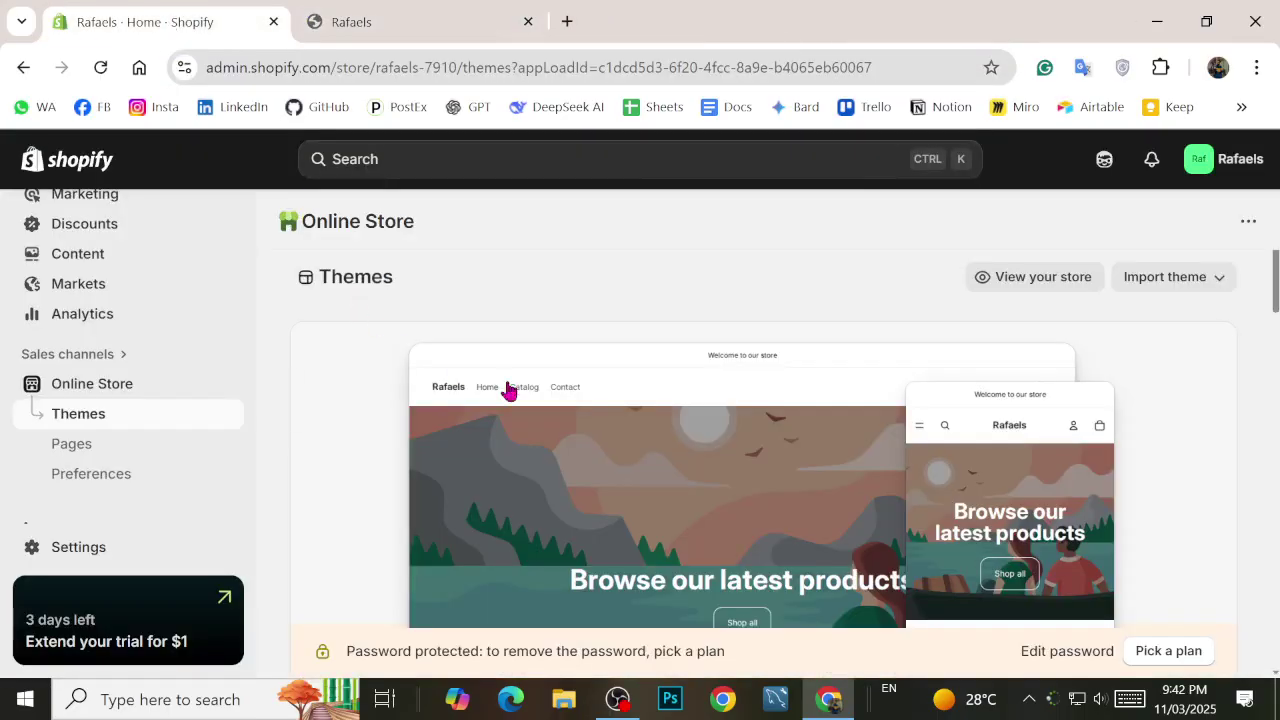
scroll(509, 389, down, 3)
scroll(30, 380, up, 3)
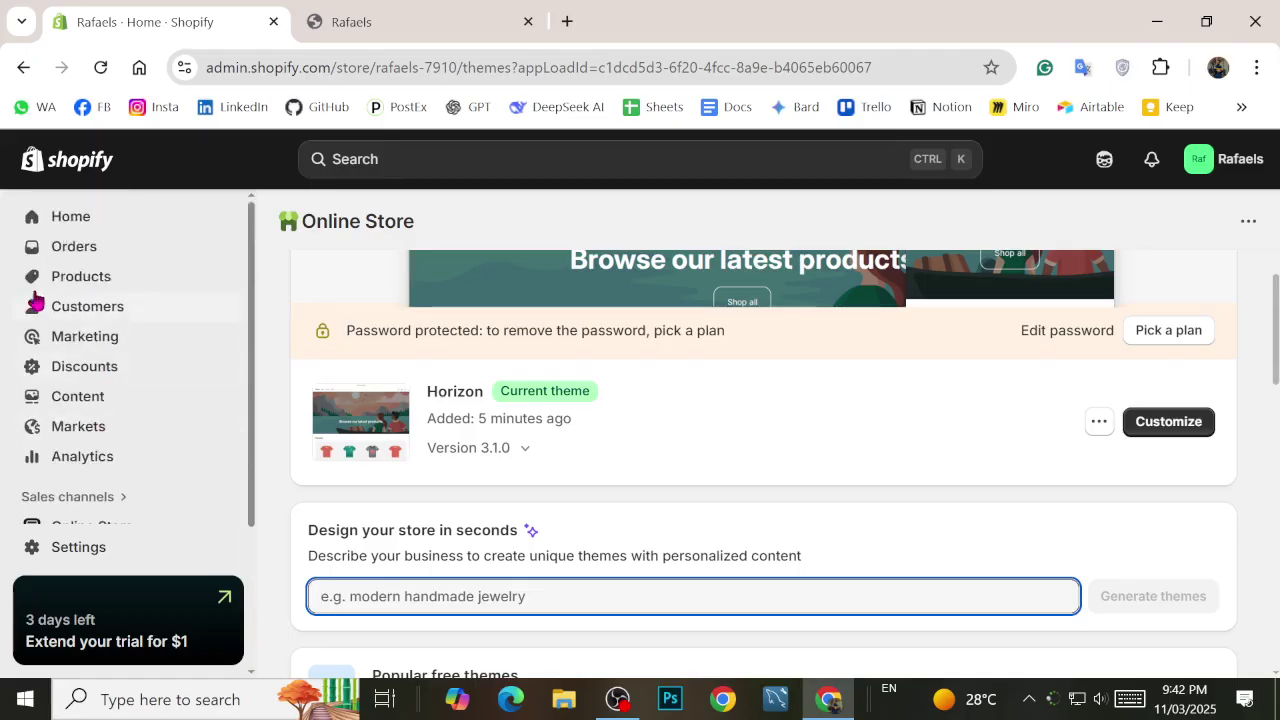
click(52, 233)
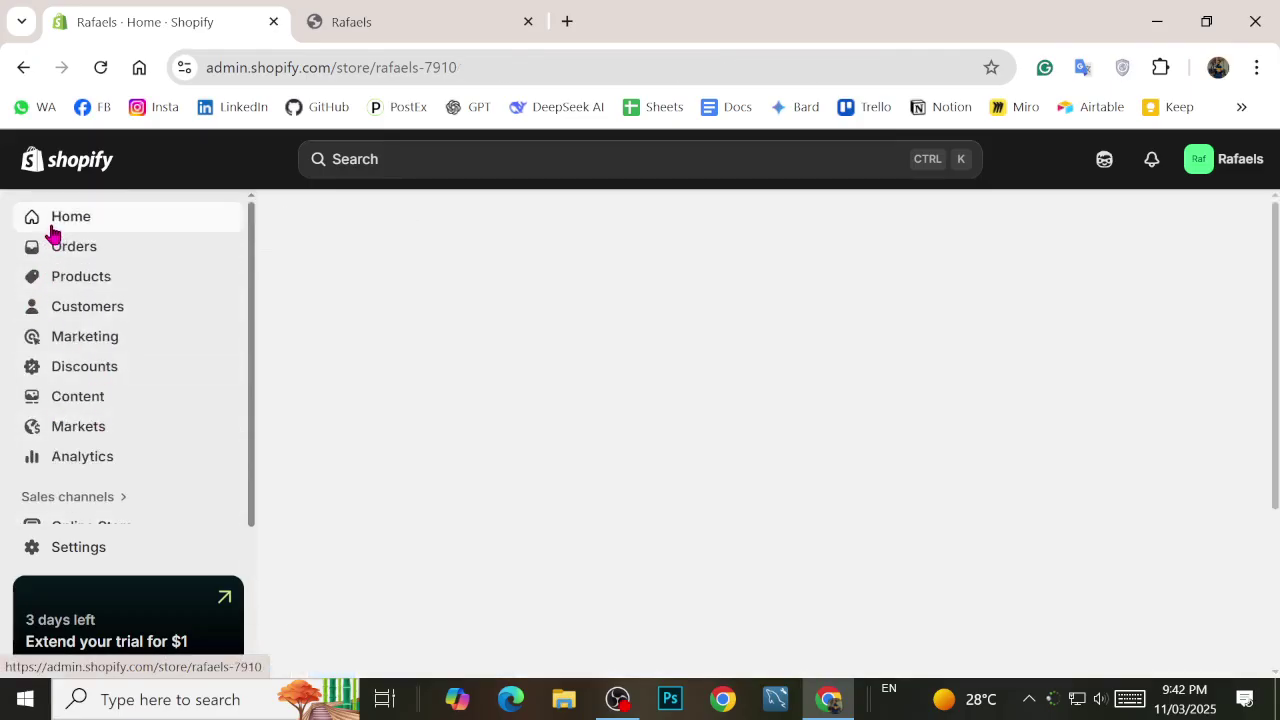
Step: Go to Products, start a new product, and place the cursor in its empty Title field
scroll(417, 517, down, 1)
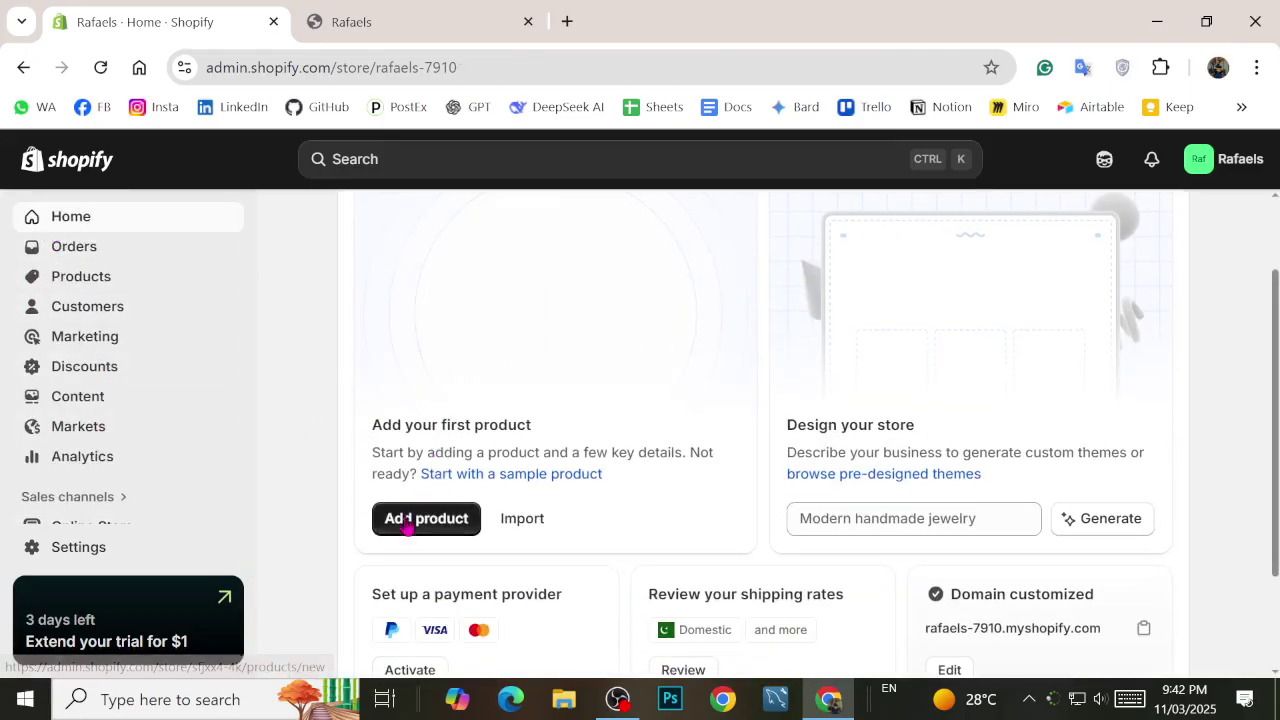
scroll(409, 517, up, 1)
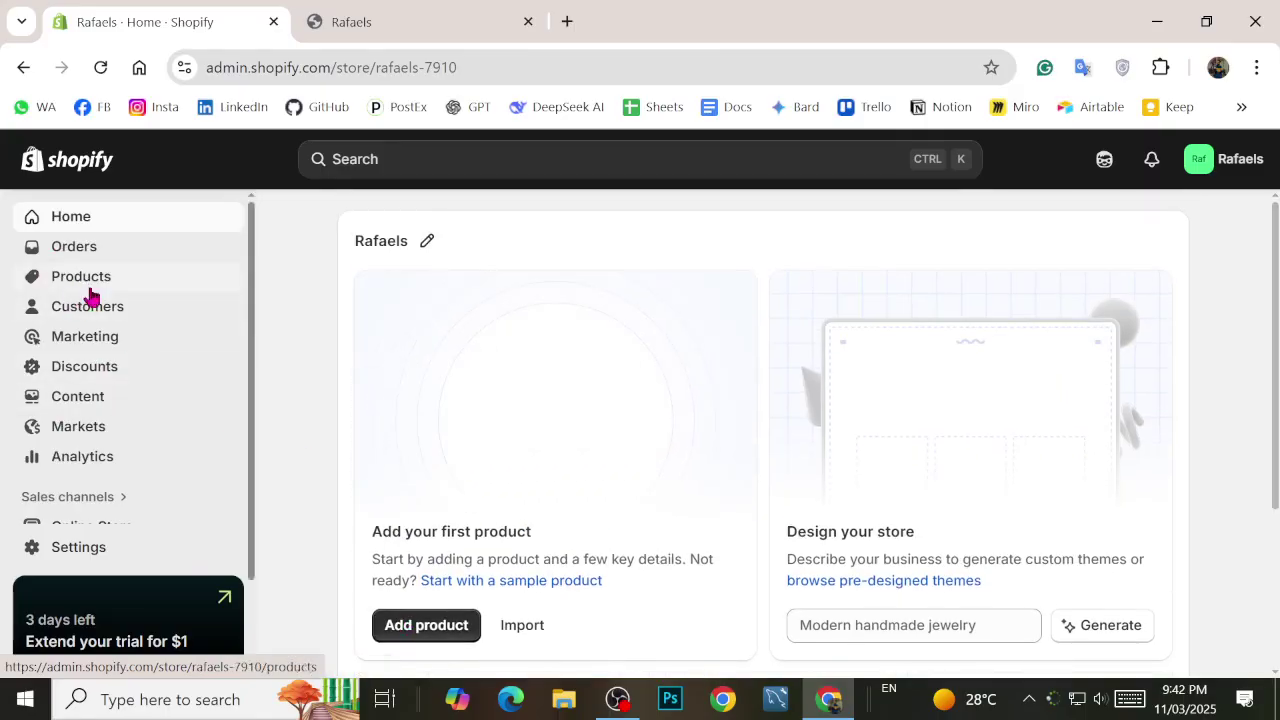
scroll(420, 480, down, 2)
scroll(387, 425, up, 2)
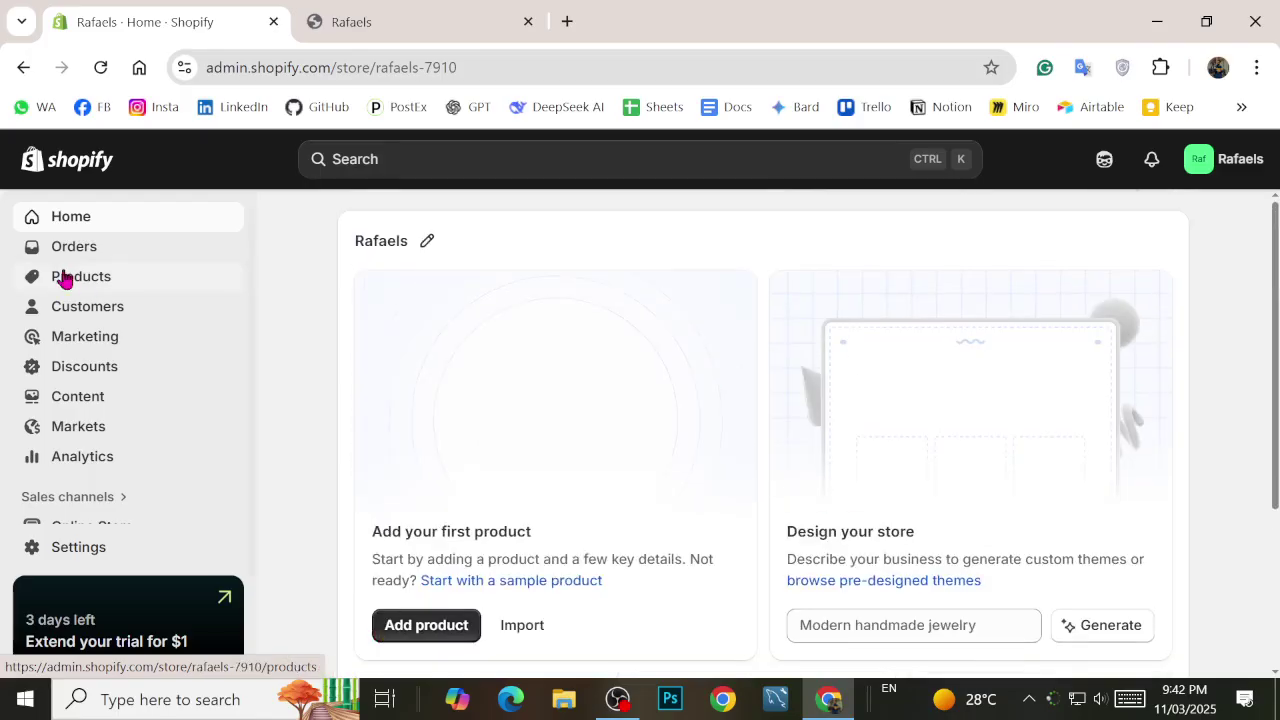
click(63, 280)
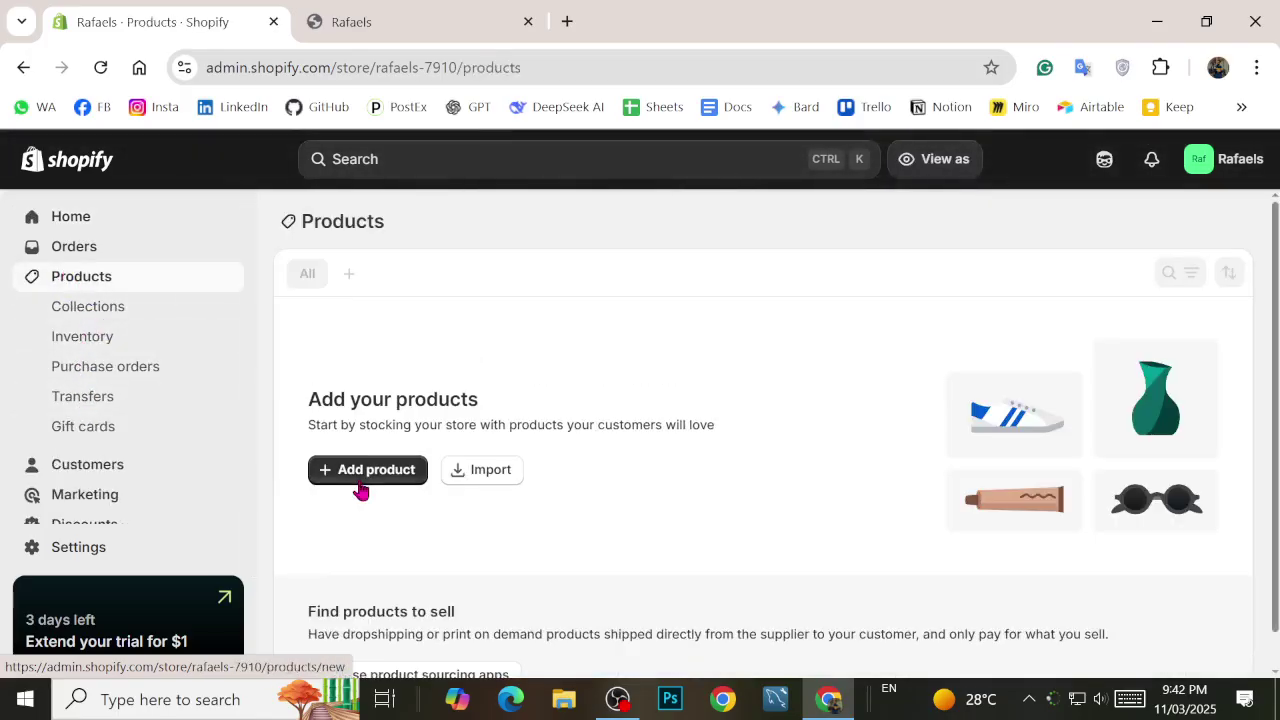
click(362, 472)
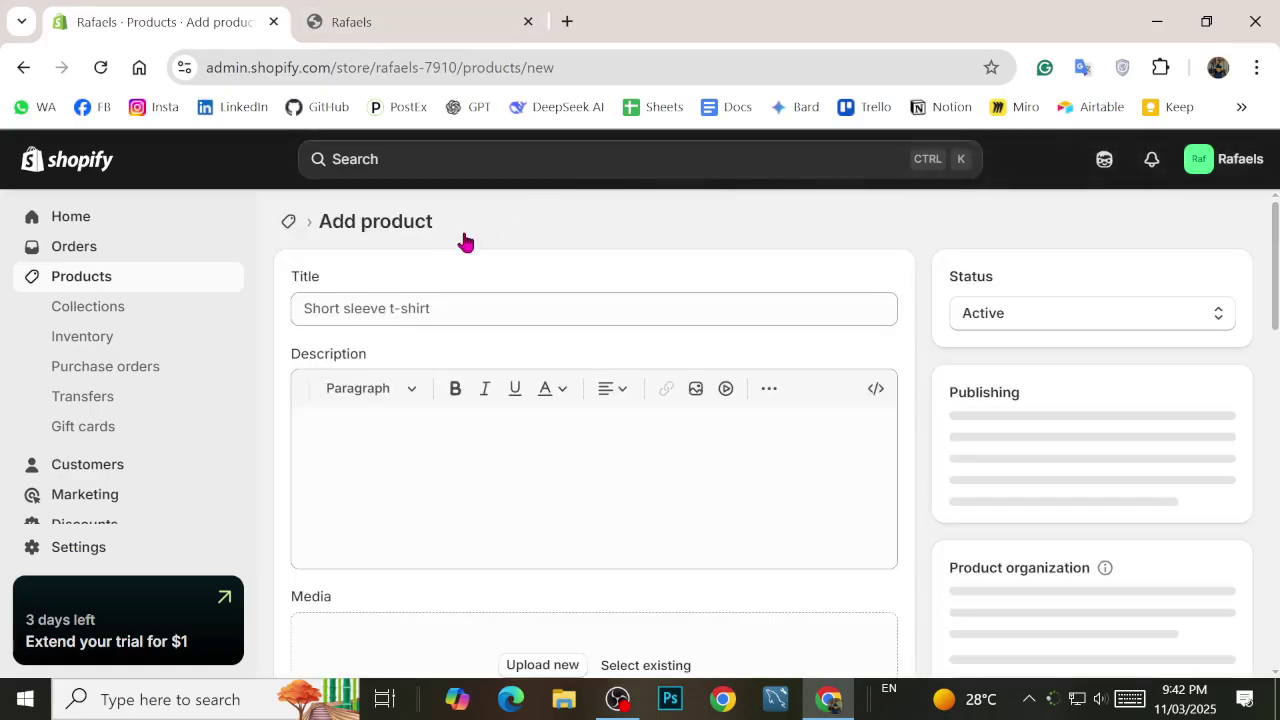
click(434, 305)
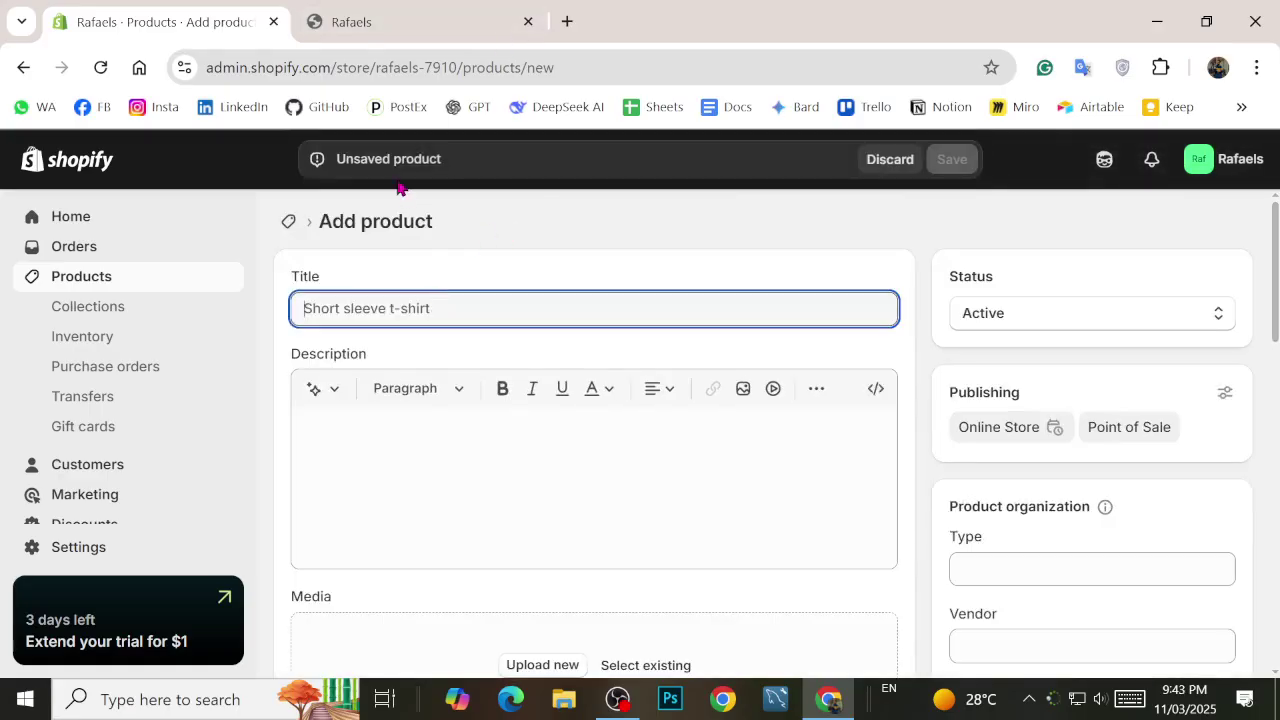
text(B)
key(BackSpace)
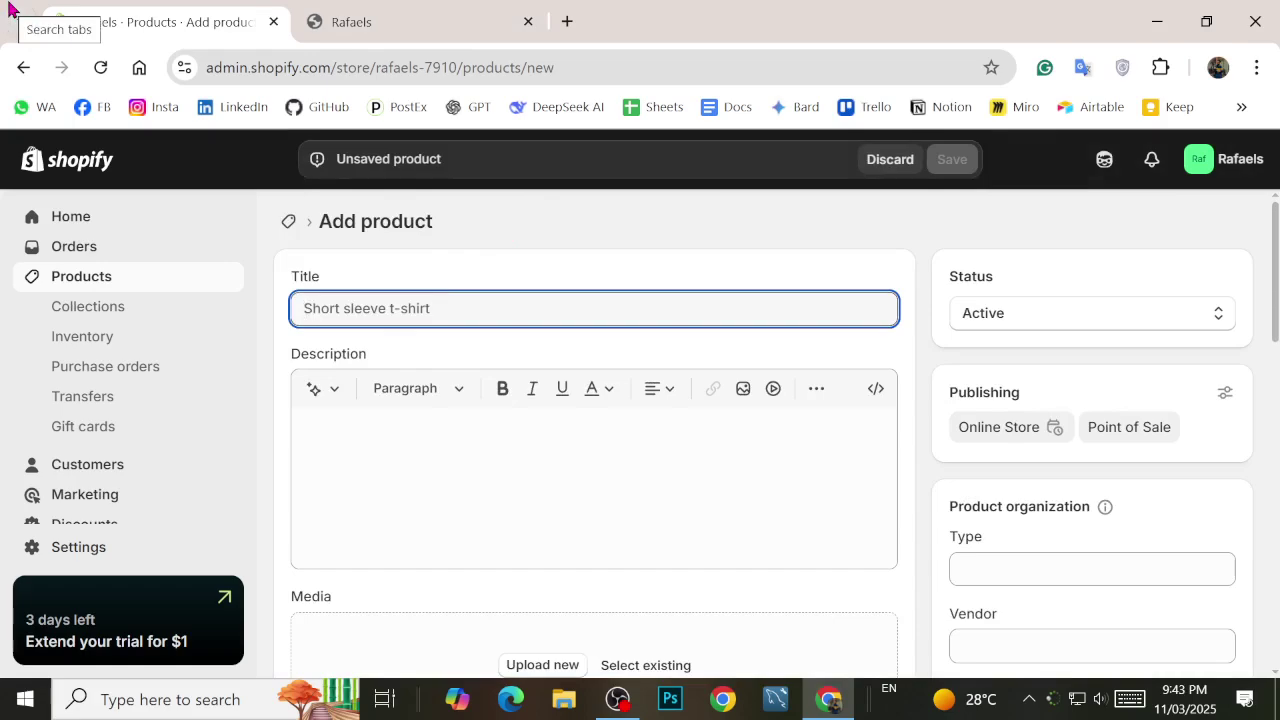
Step: In a new tab, search Google Images for 'Jeep toy for boy'
click(566, 21)
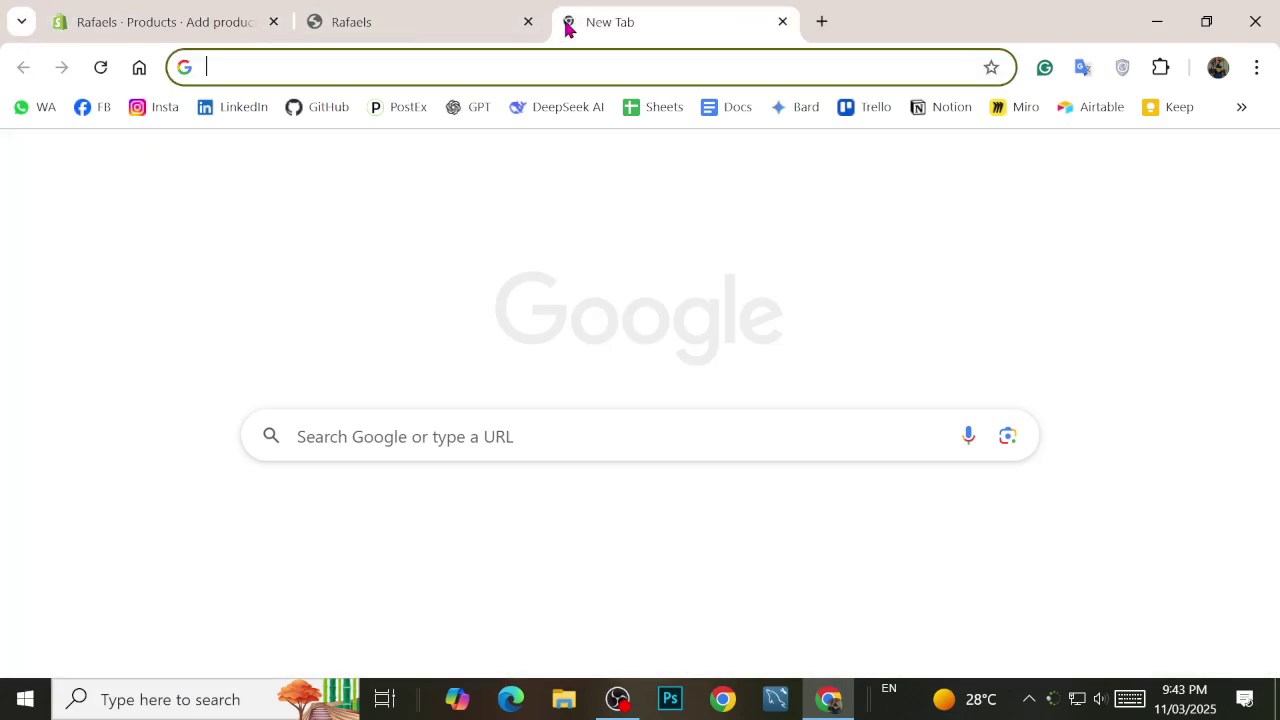
text(Jeep f)
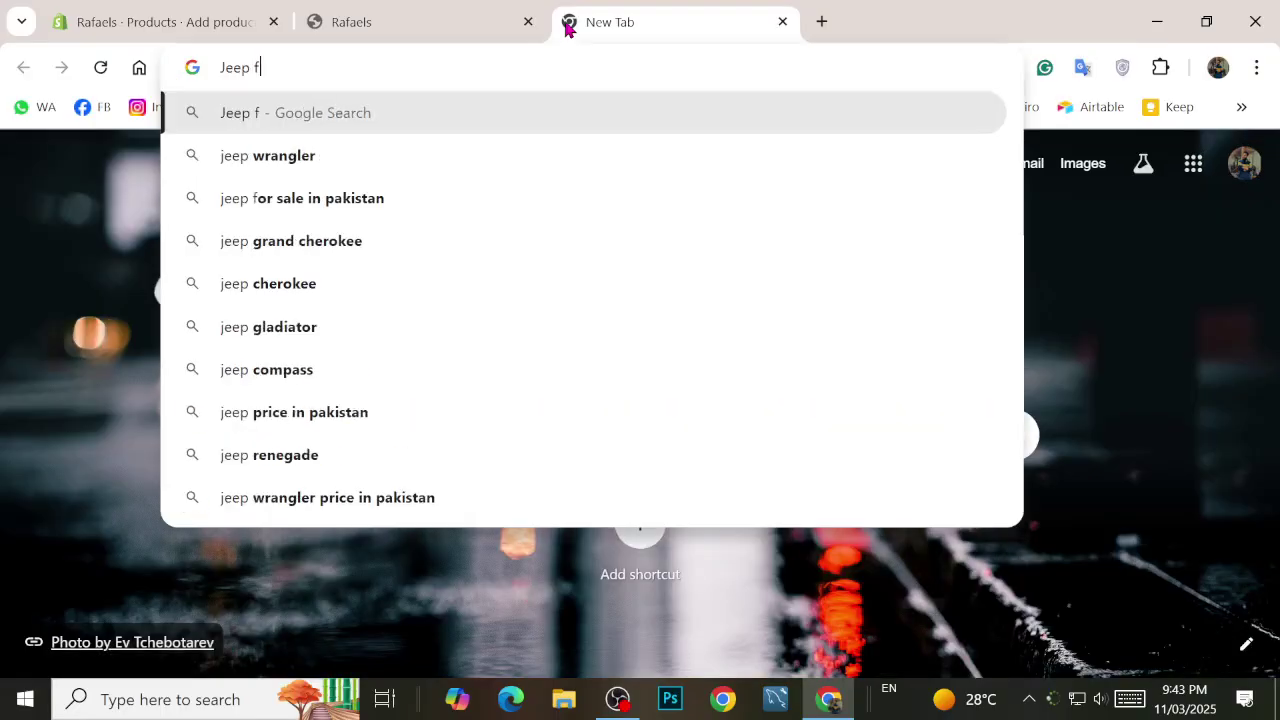
key(BackSpace)
text(toy for b)
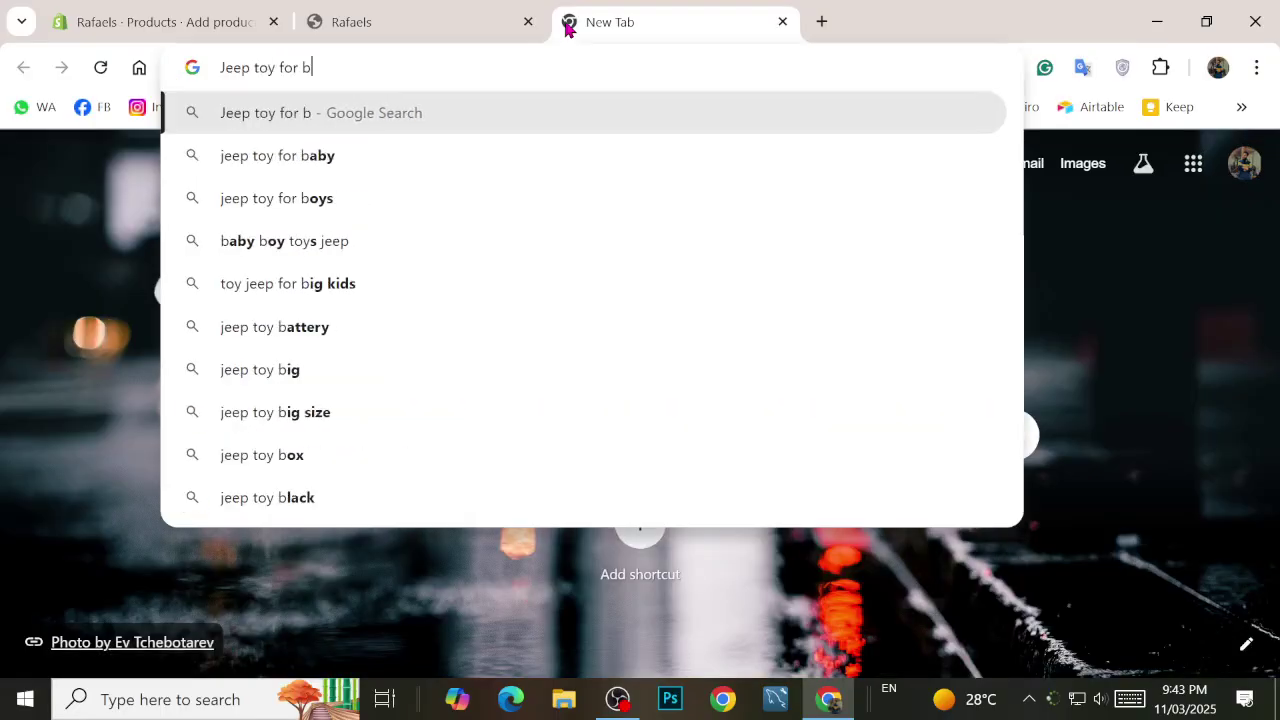
key(BackSpace)
text(boys)
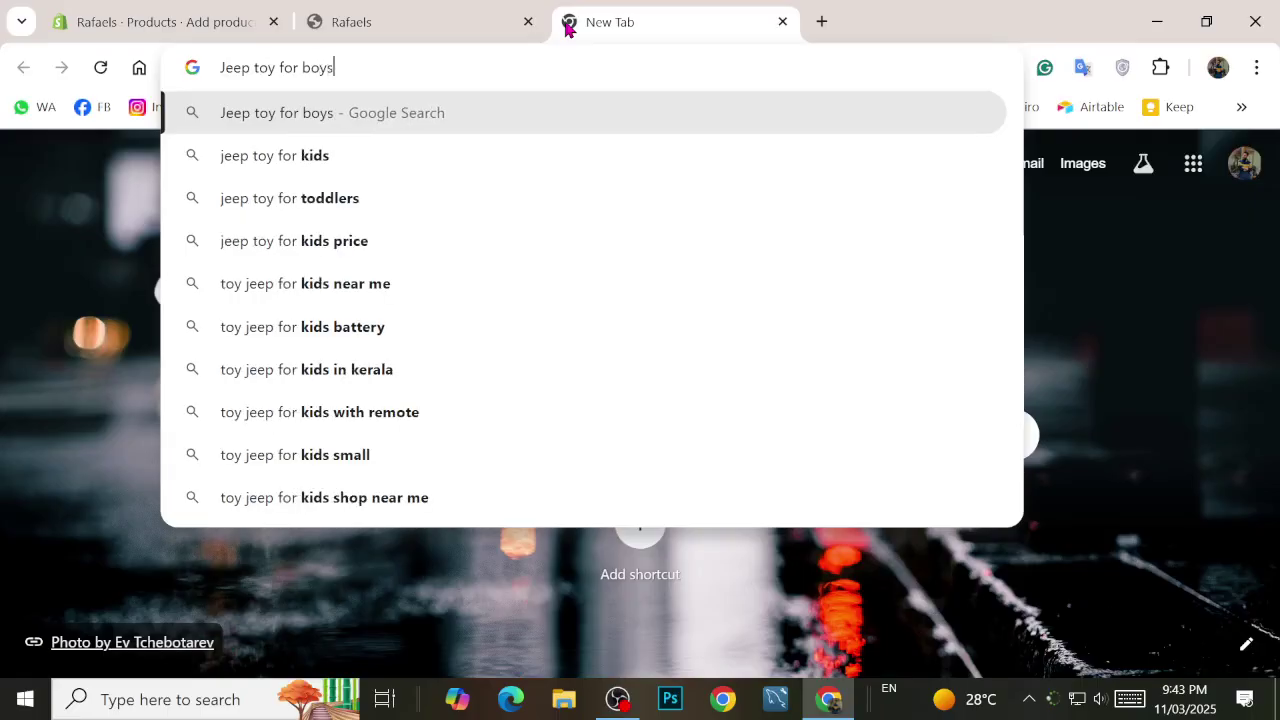
key(BackSpace)
key(Return)
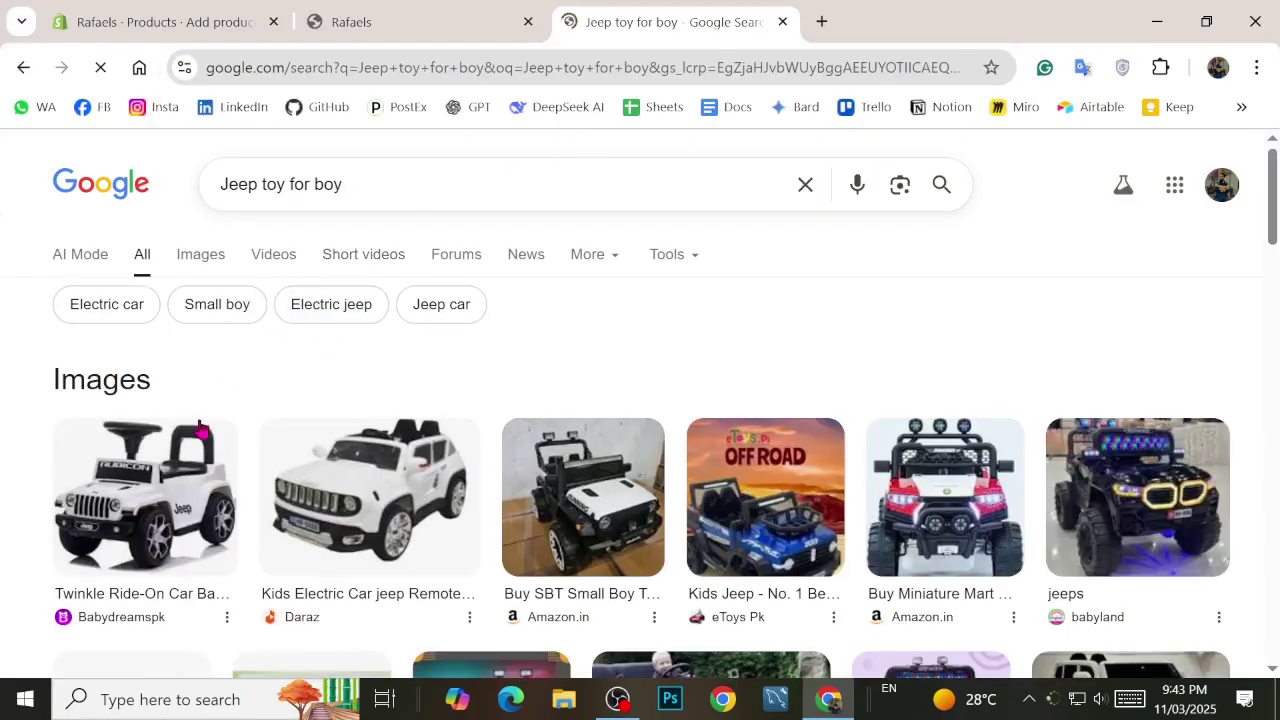
click(220, 350)
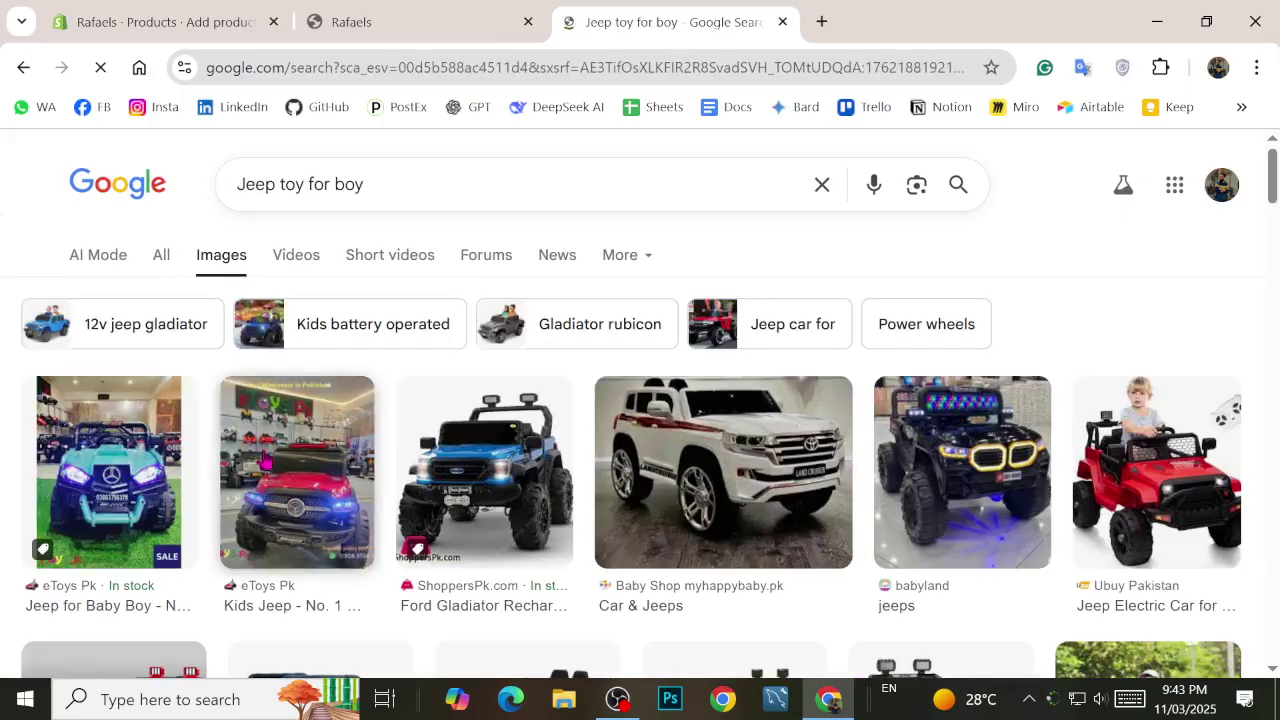
Step: Open the small toy jeep image and save it to the Desktop as 'download (1)'
right_click(99, 440)
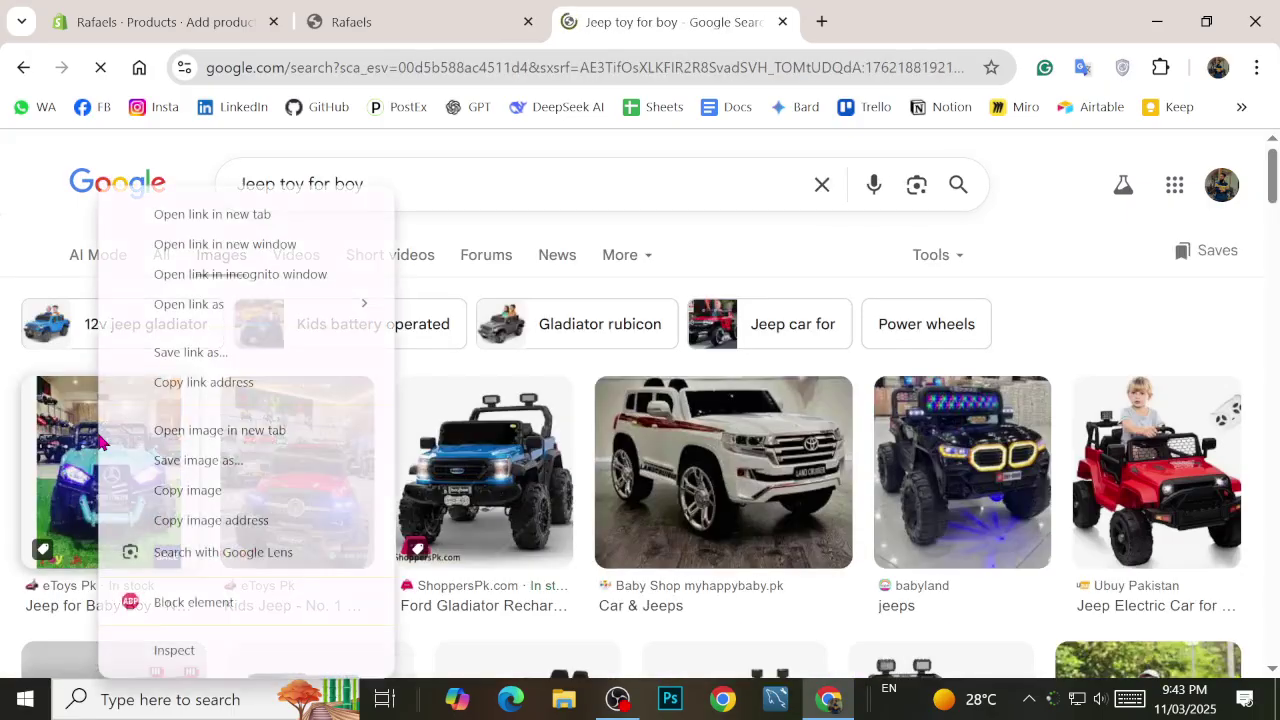
click(220, 430)
click(826, 12)
right_click(583, 347)
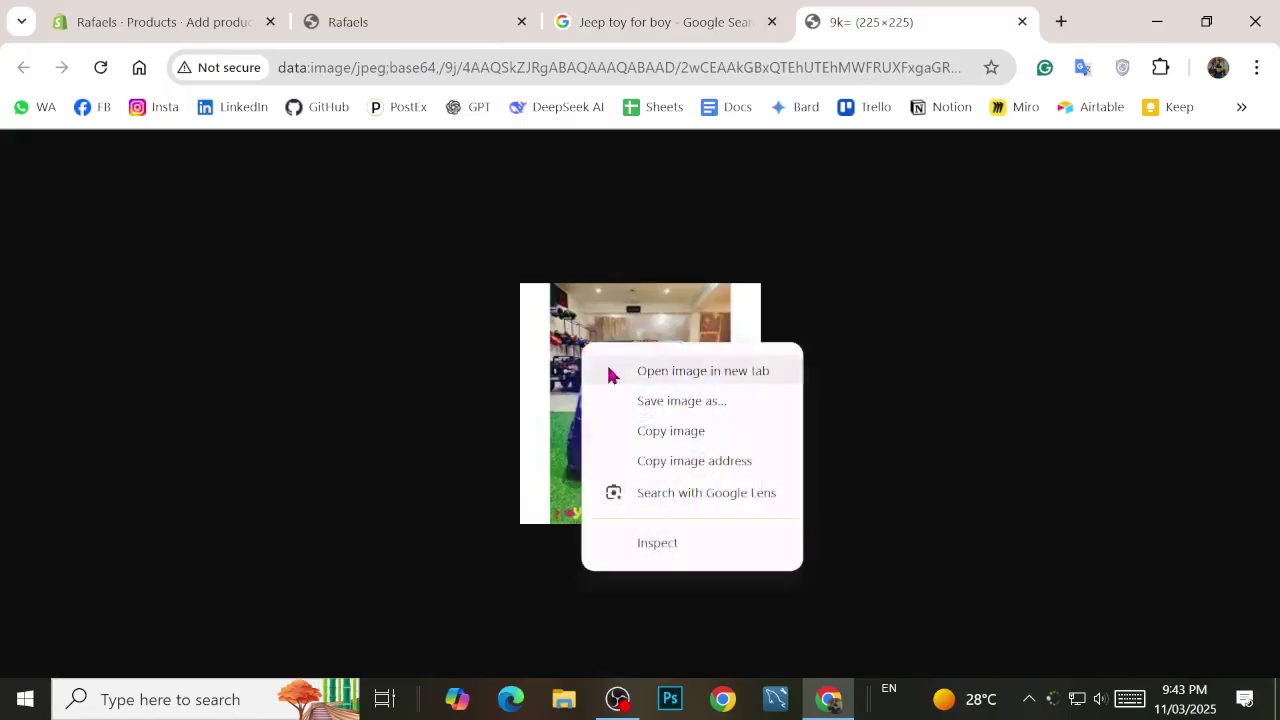
click(682, 400)
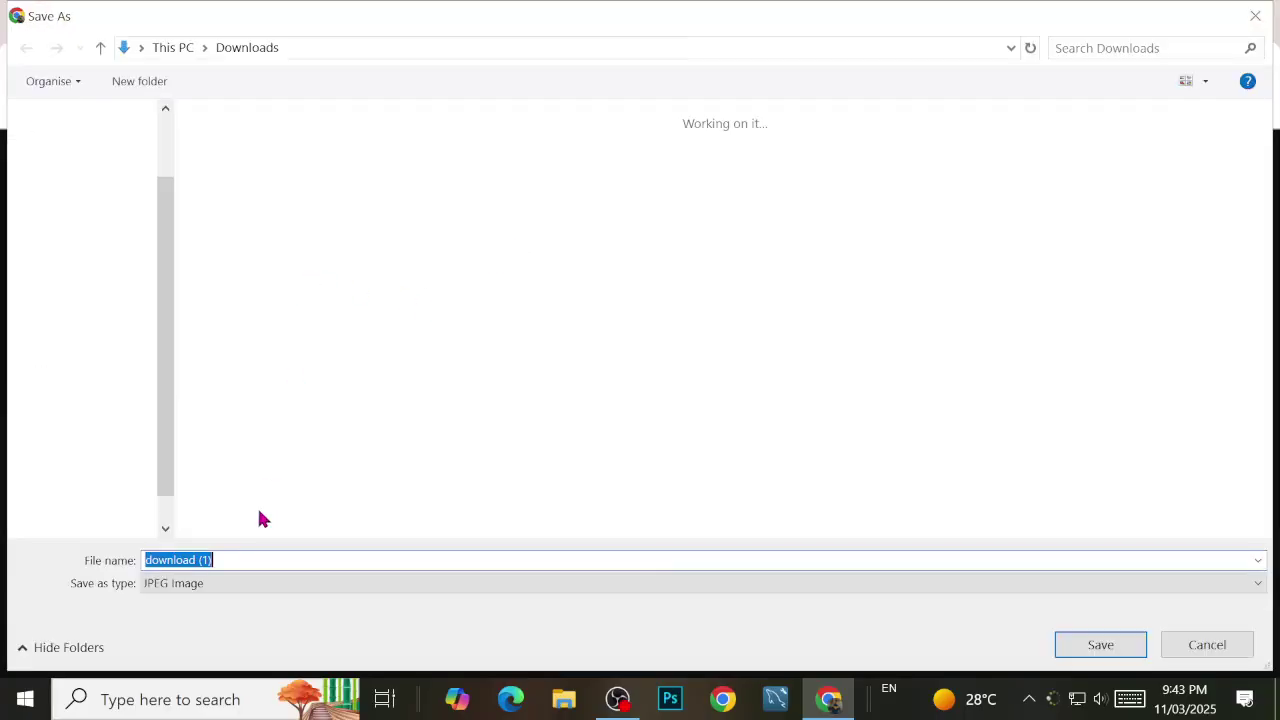
scroll(73, 145, up, 1)
click(84, 155)
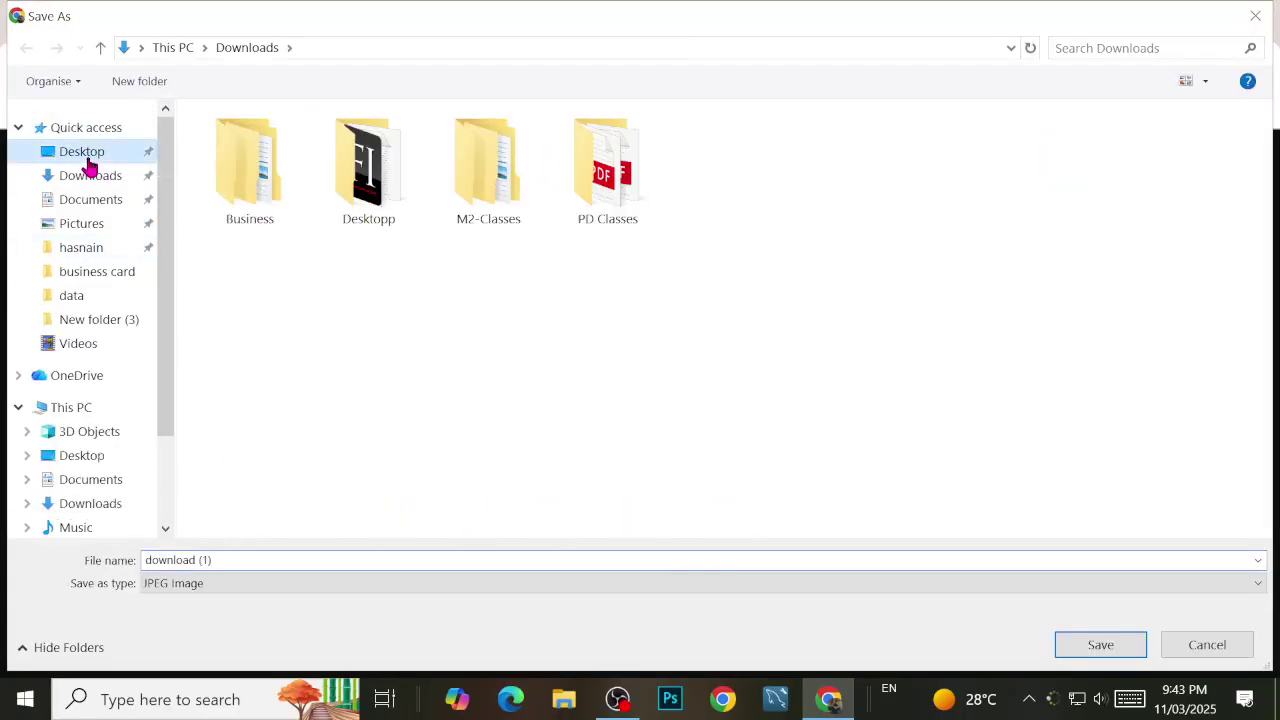
click(1088, 646)
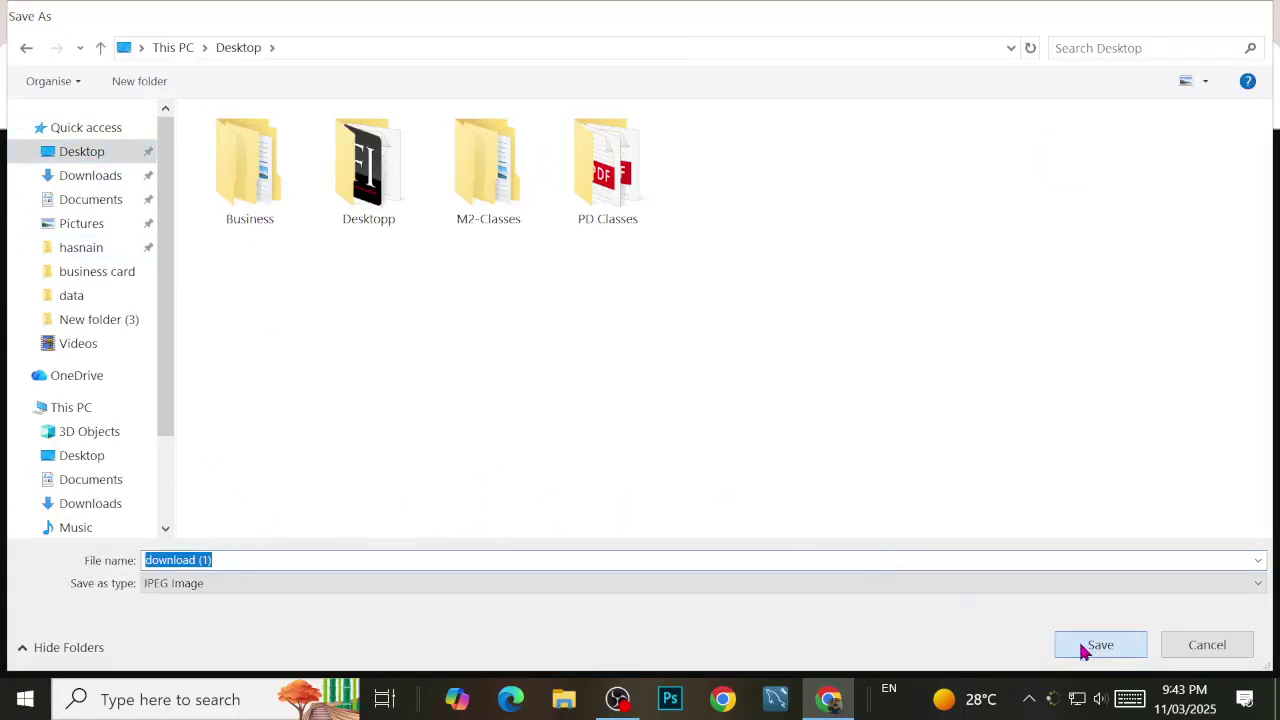
click(675, 14)
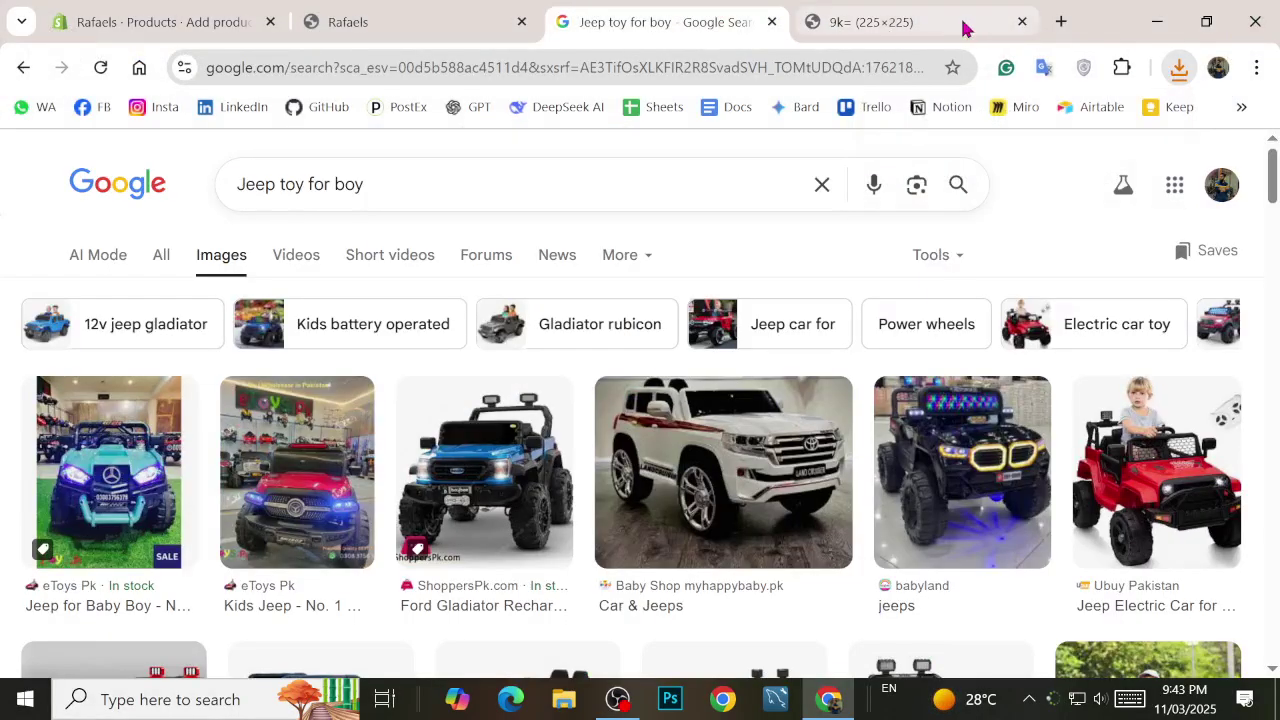
Step: Preview the white toy car result and briefly open a red jeep result in a private window
click(1022, 21)
right_click(679, 444)
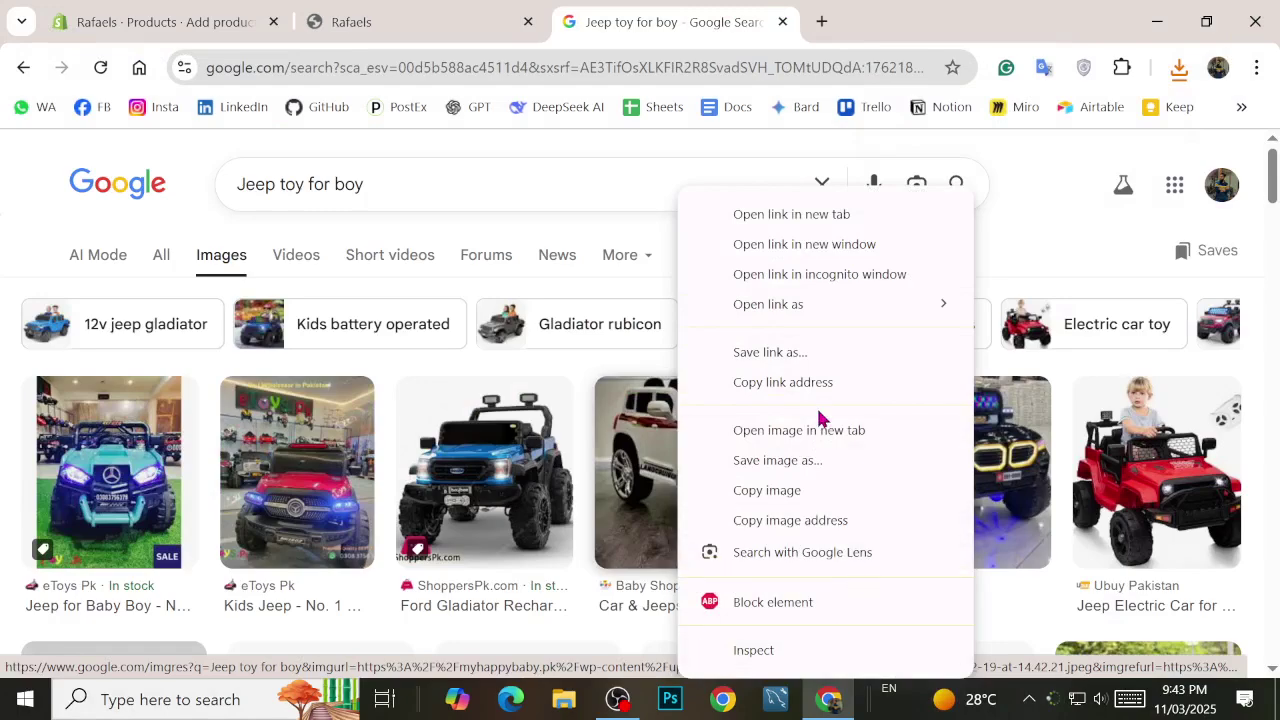
click(665, 480)
click(665, 480)
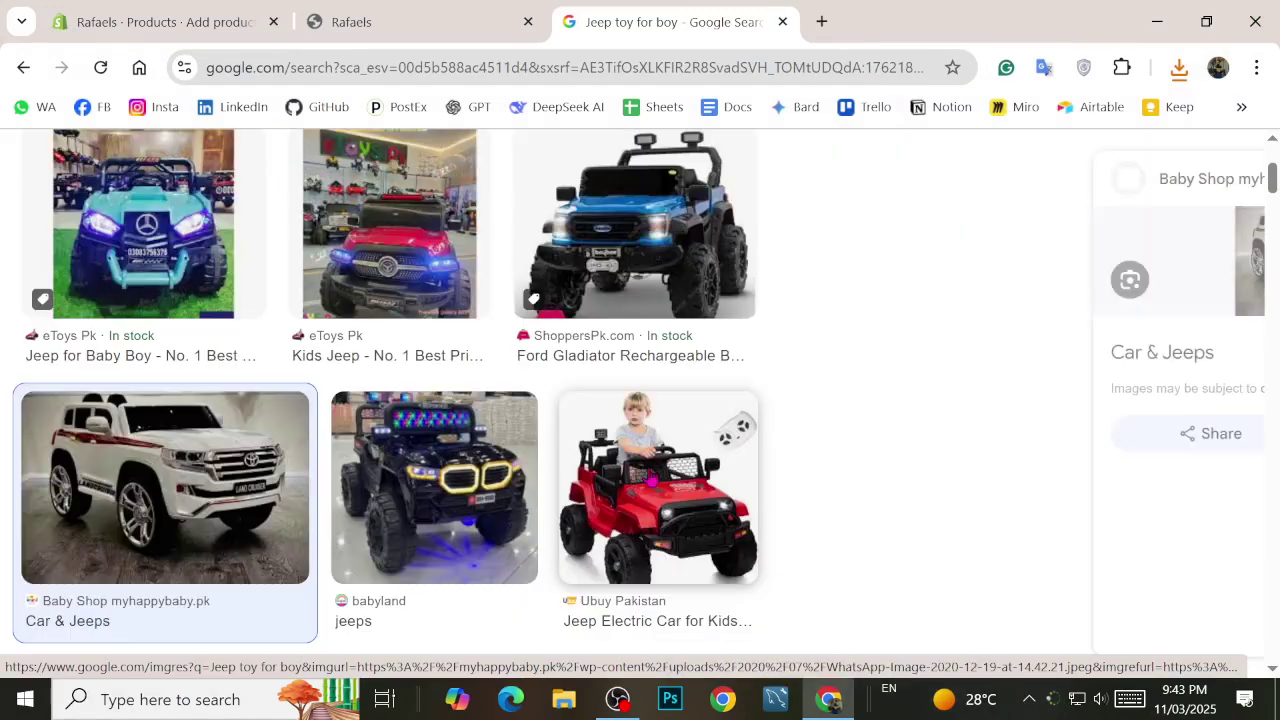
right_click(658, 465)
click(934, 272)
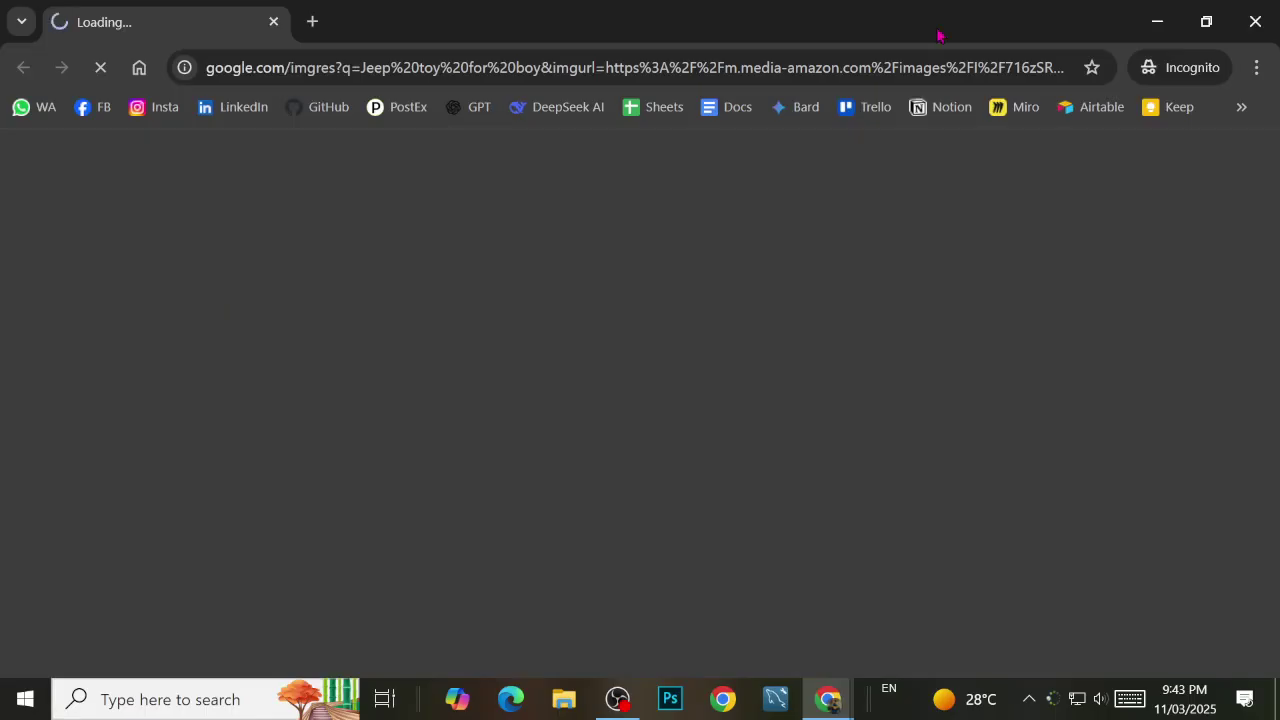
click(1255, 21)
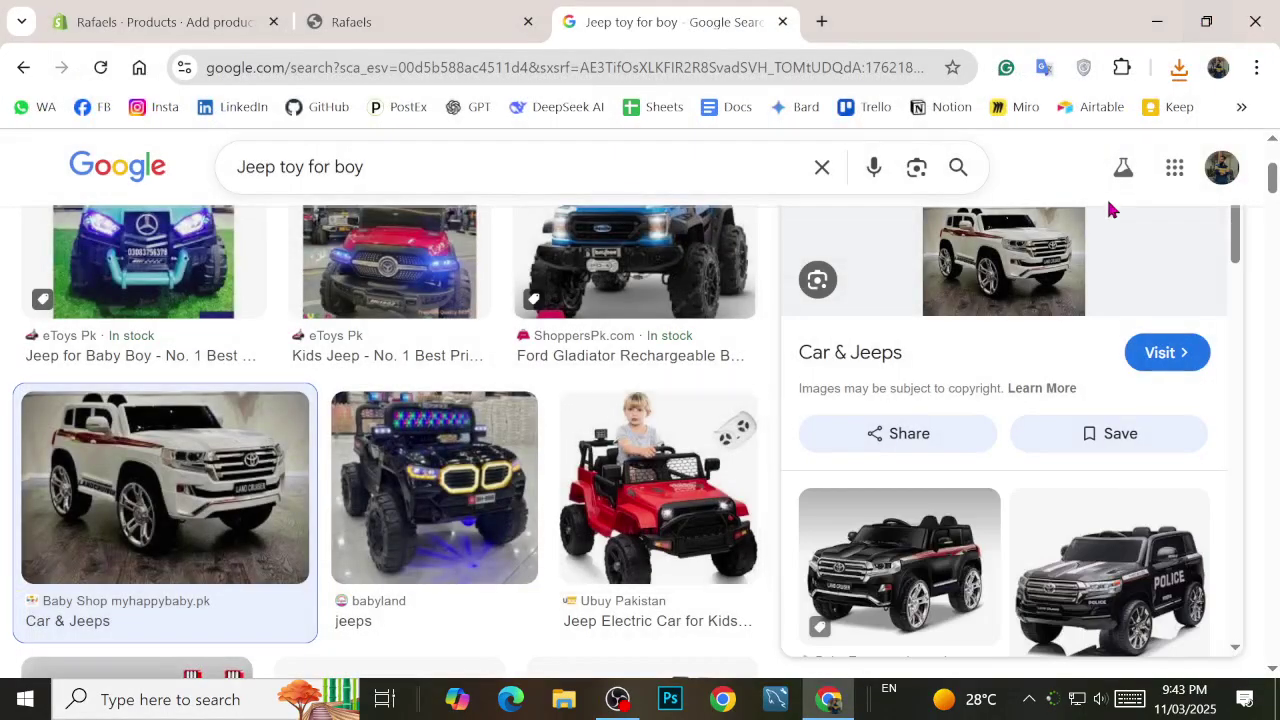
Step: Open the white car image full-size and try saving it, then cancel the save
right_click(1025, 262)
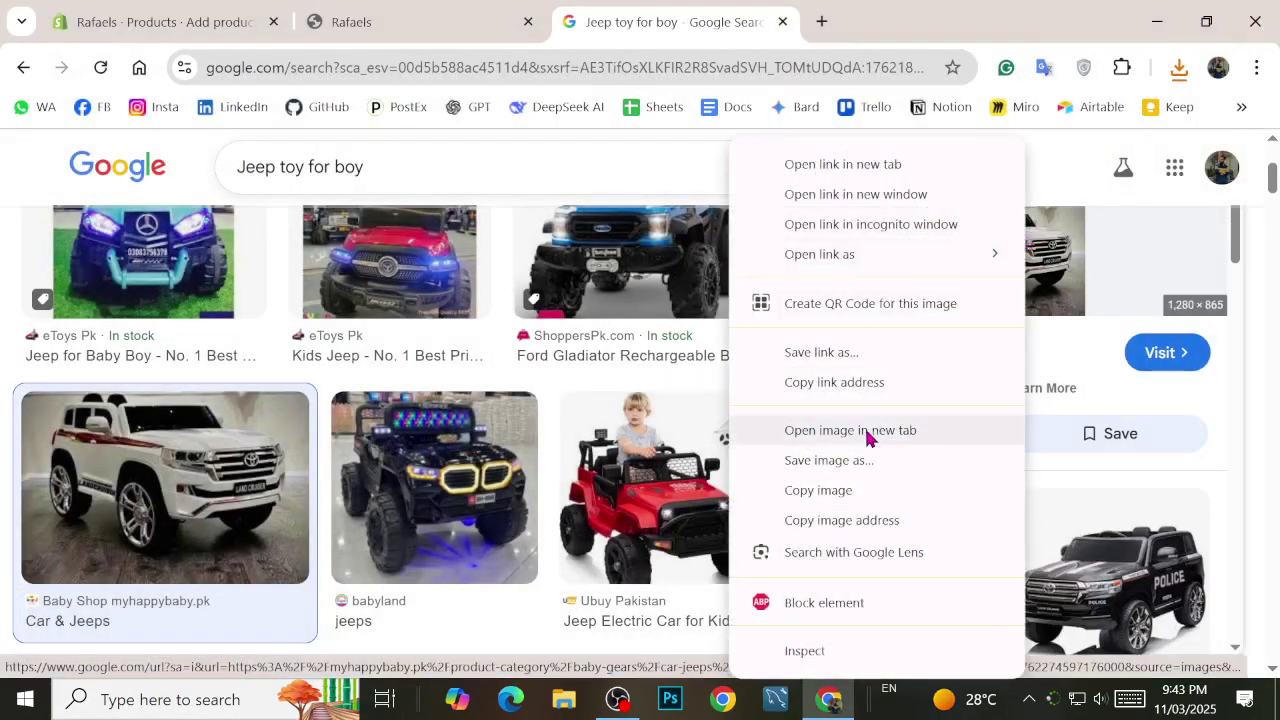
click(909, 430)
click(922, 16)
right_click(701, 219)
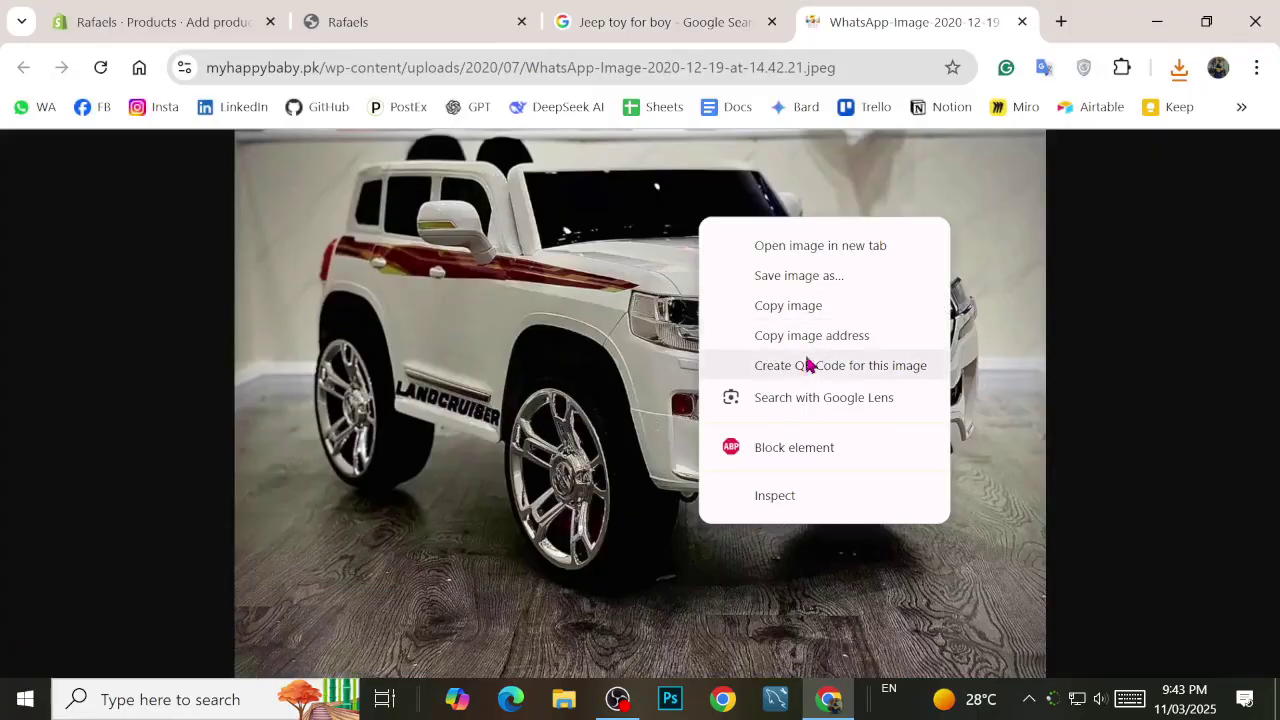
key(ctrl+s)
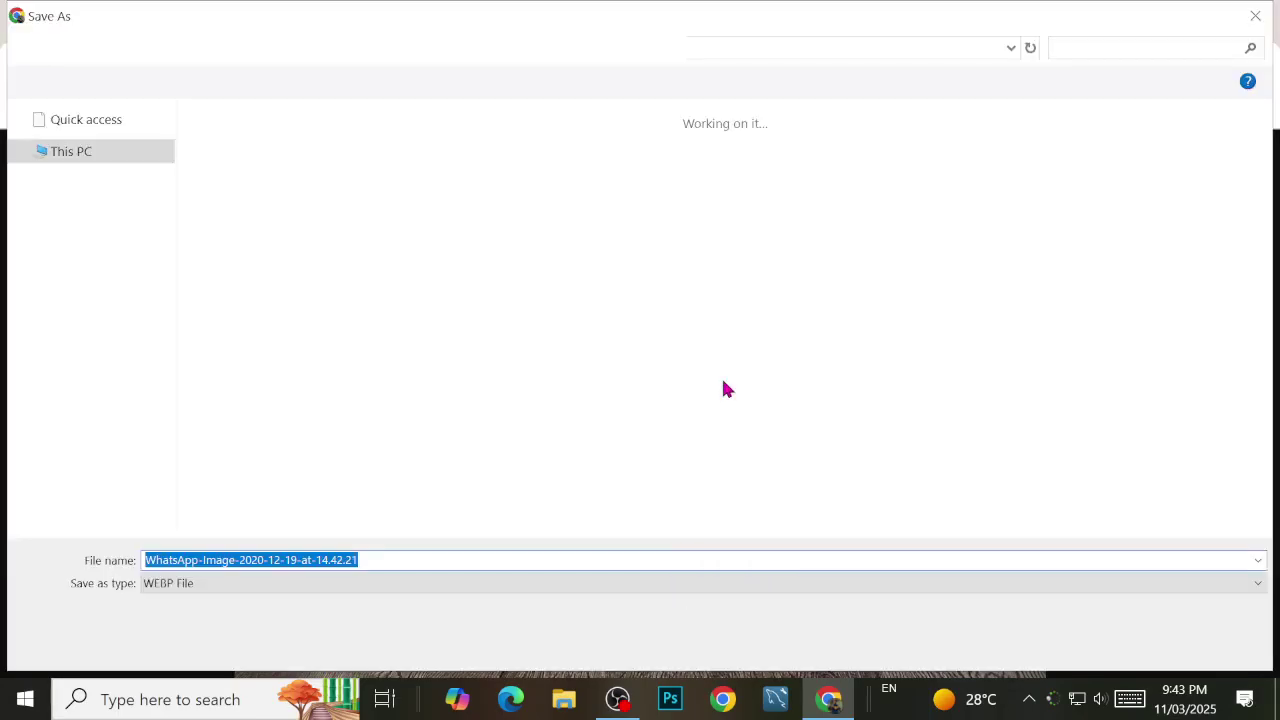
scroll(75, 175, up, 3)
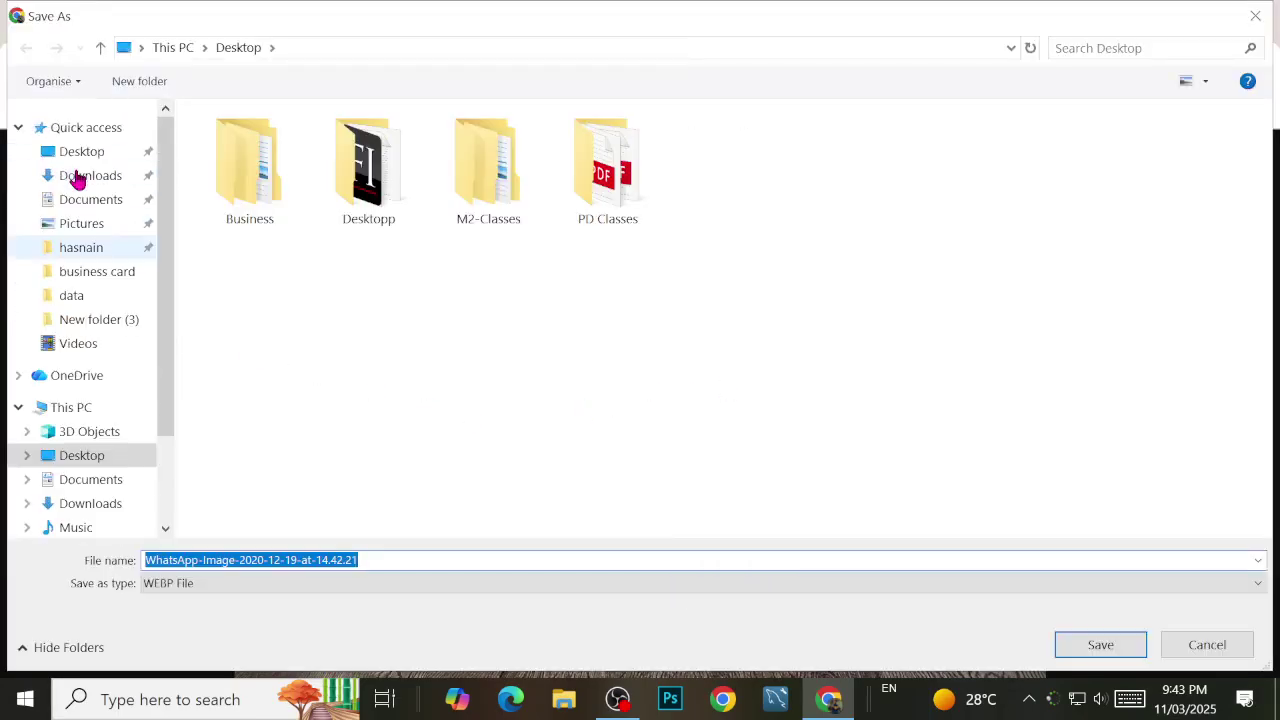
click(66, 155)
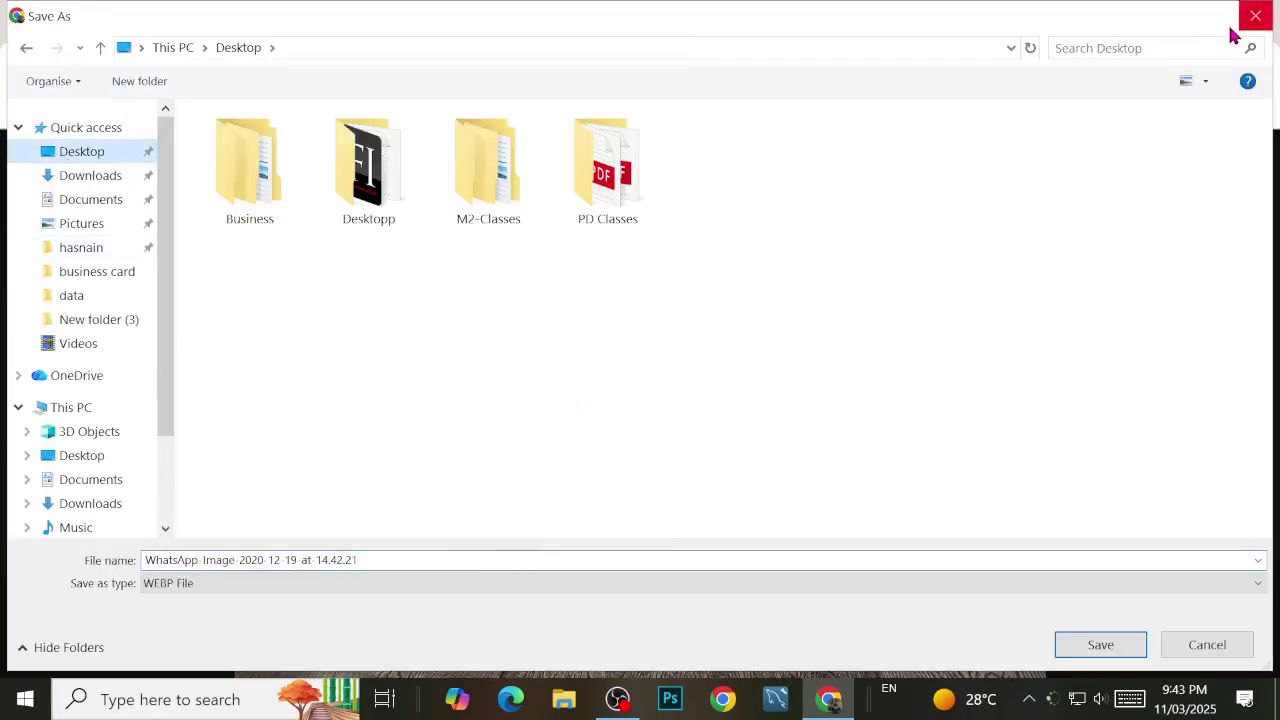
click(1238, 642)
right_click(772, 366)
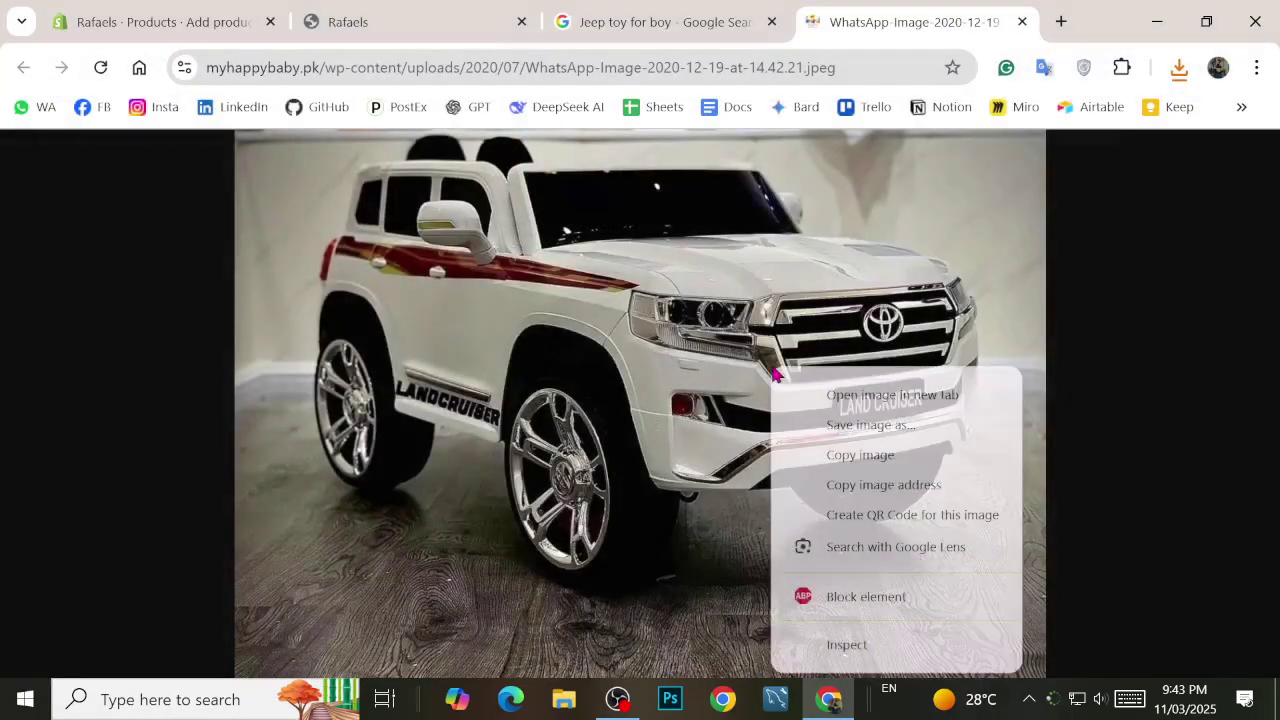
click(868, 426)
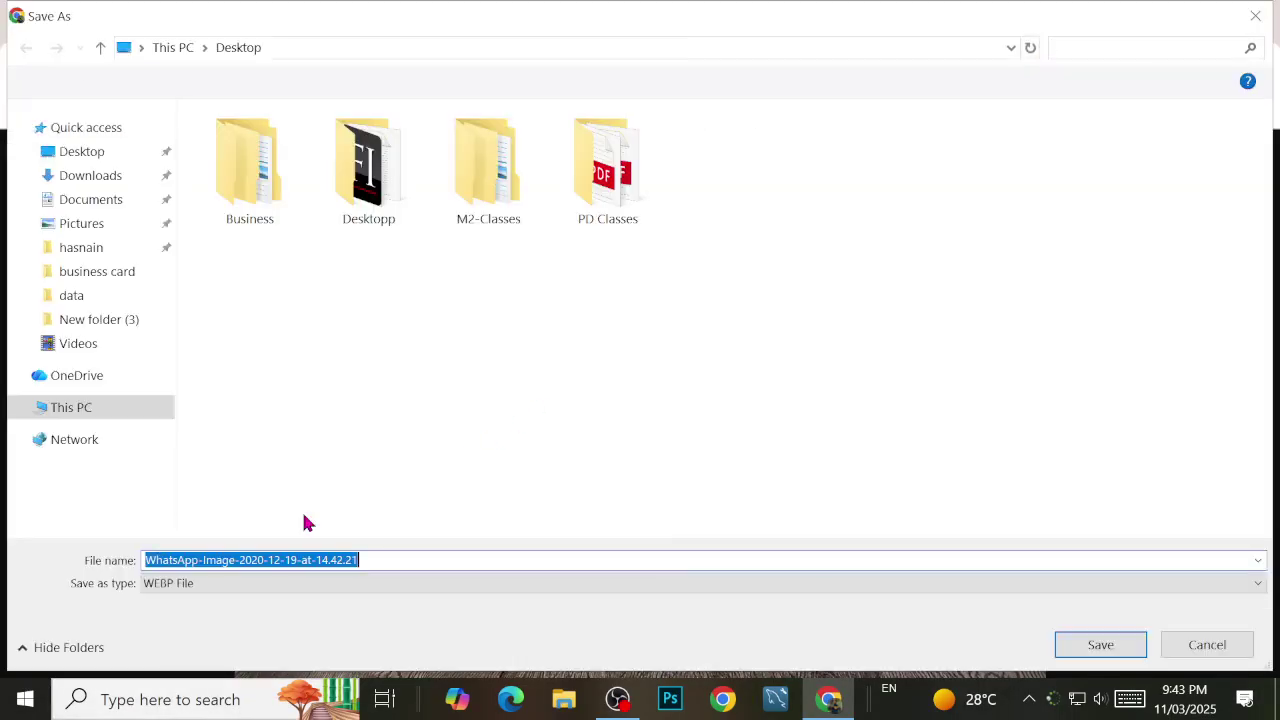
click(209, 586)
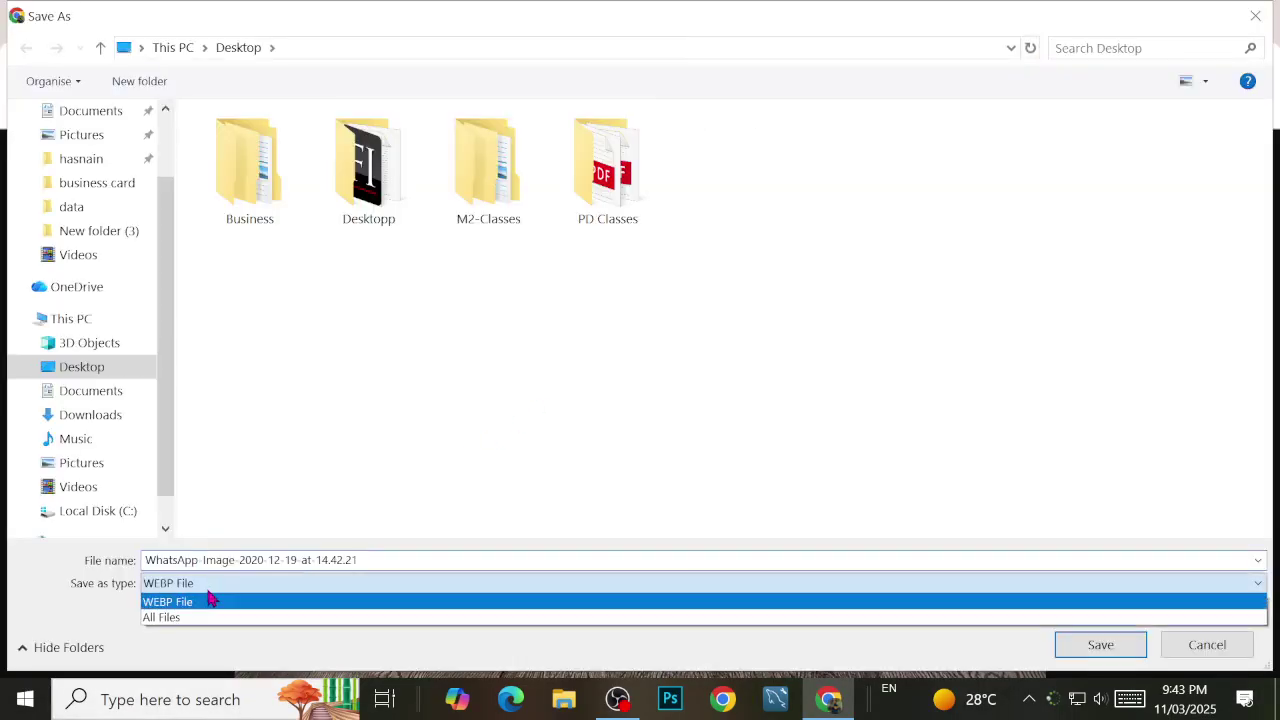
click(1255, 16)
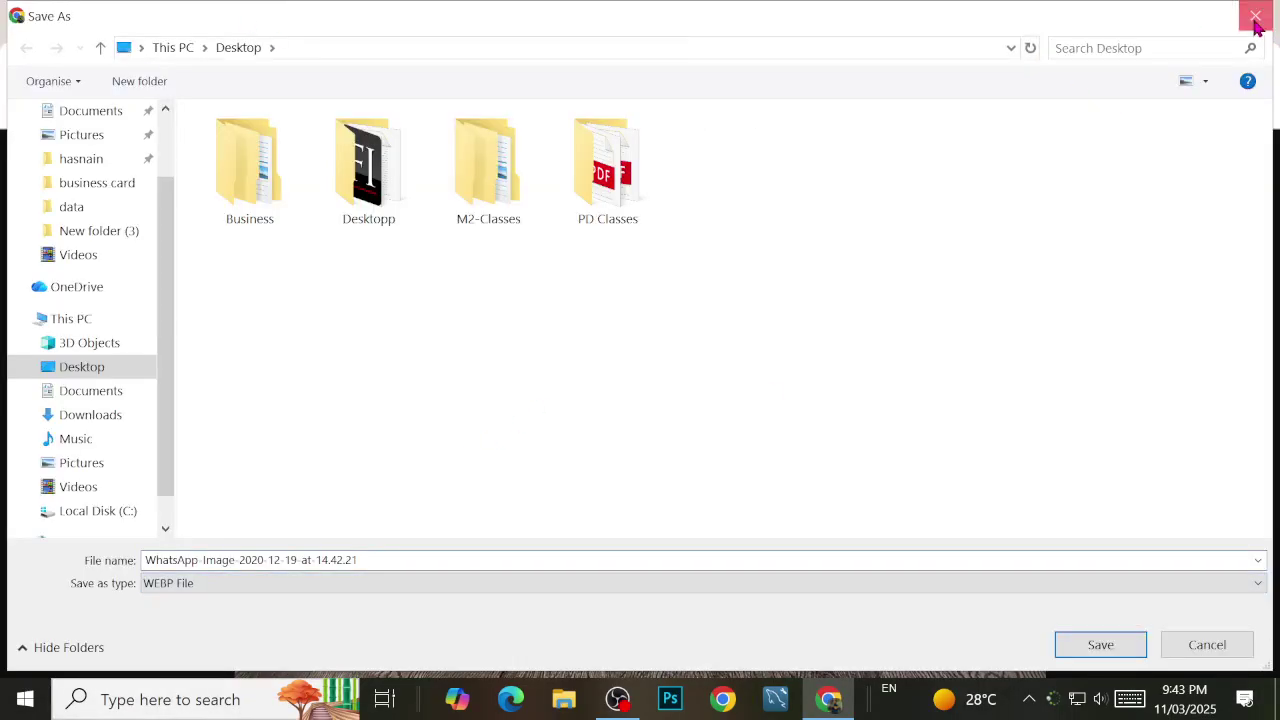
click(1255, 16)
click(641, 22)
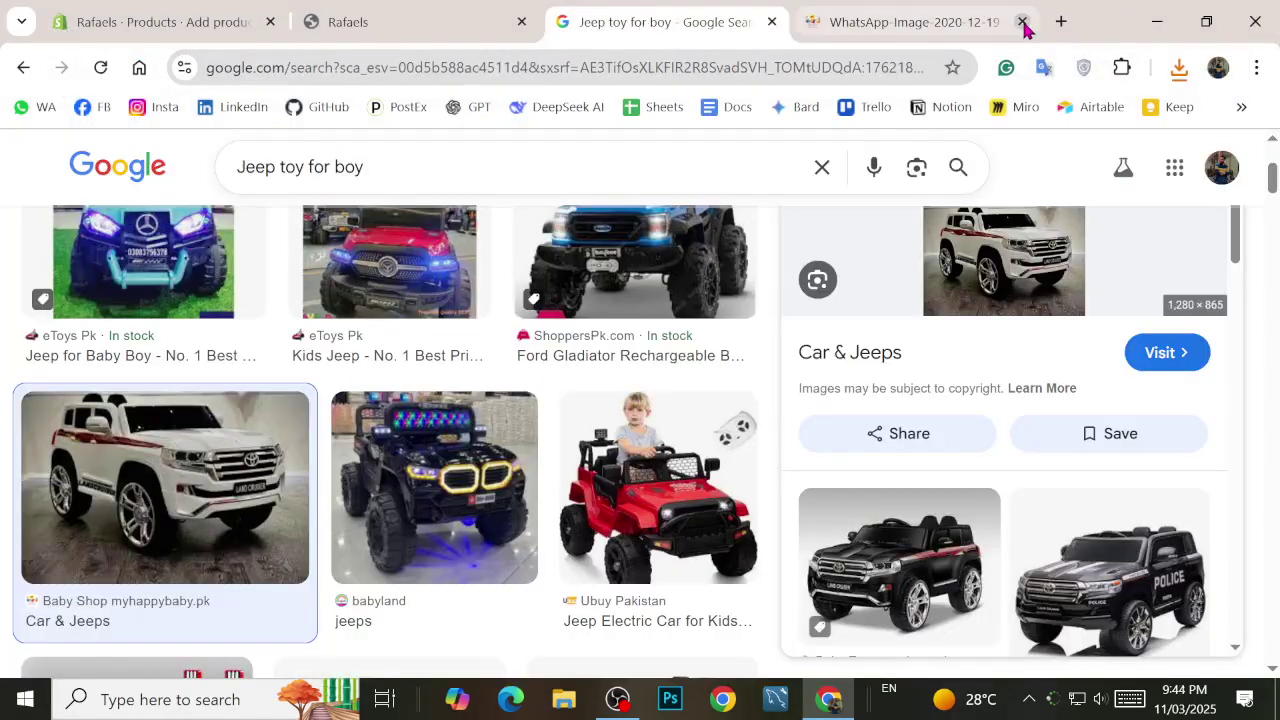
click(1022, 21)
Step: Open the babyland jeep image full-size, check its save file types, then cancel
scroll(385, 400, down, 1)
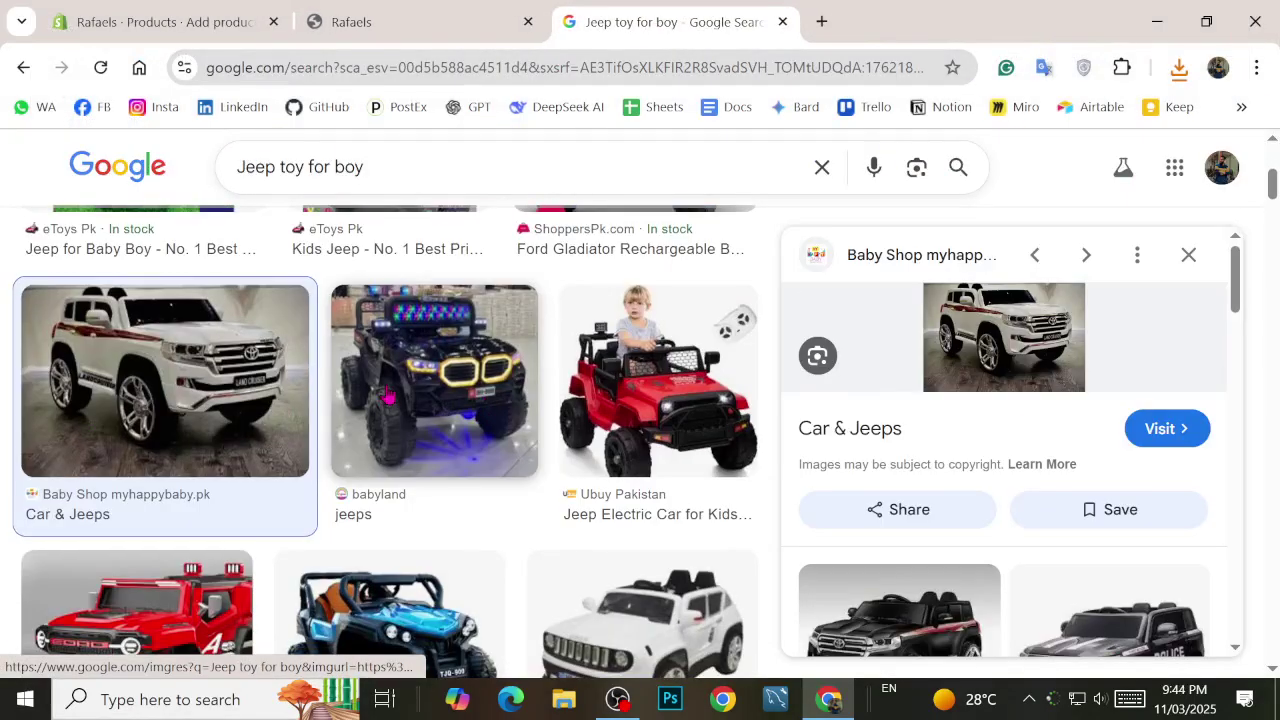
click(385, 400)
right_click(968, 343)
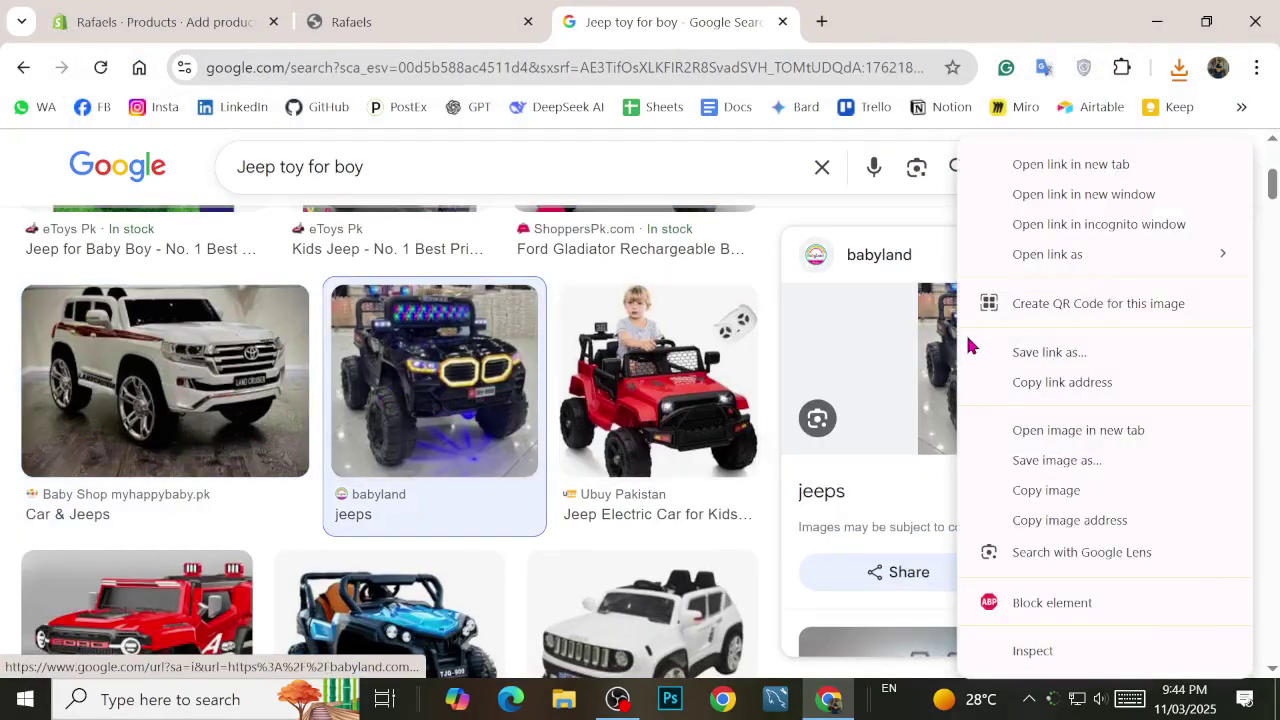
click(1037, 429)
click(909, 22)
right_click(620, 210)
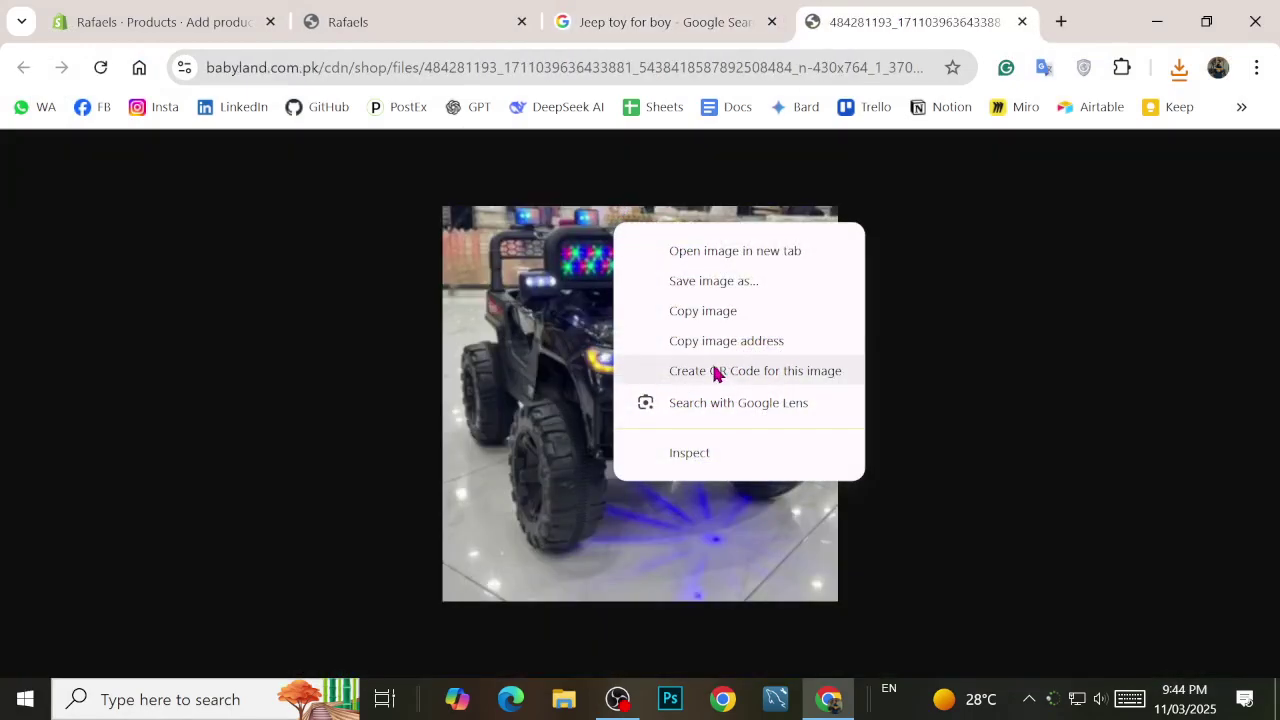
click(705, 281)
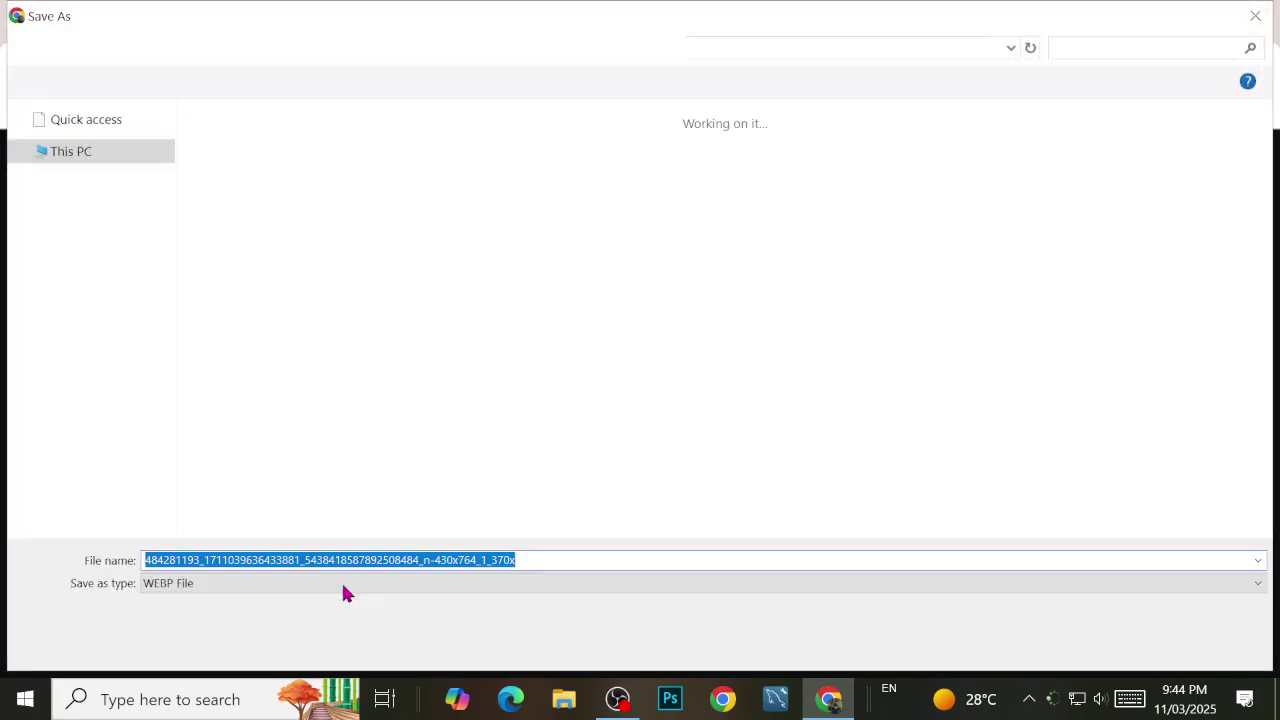
click(240, 583)
click(1087, 579)
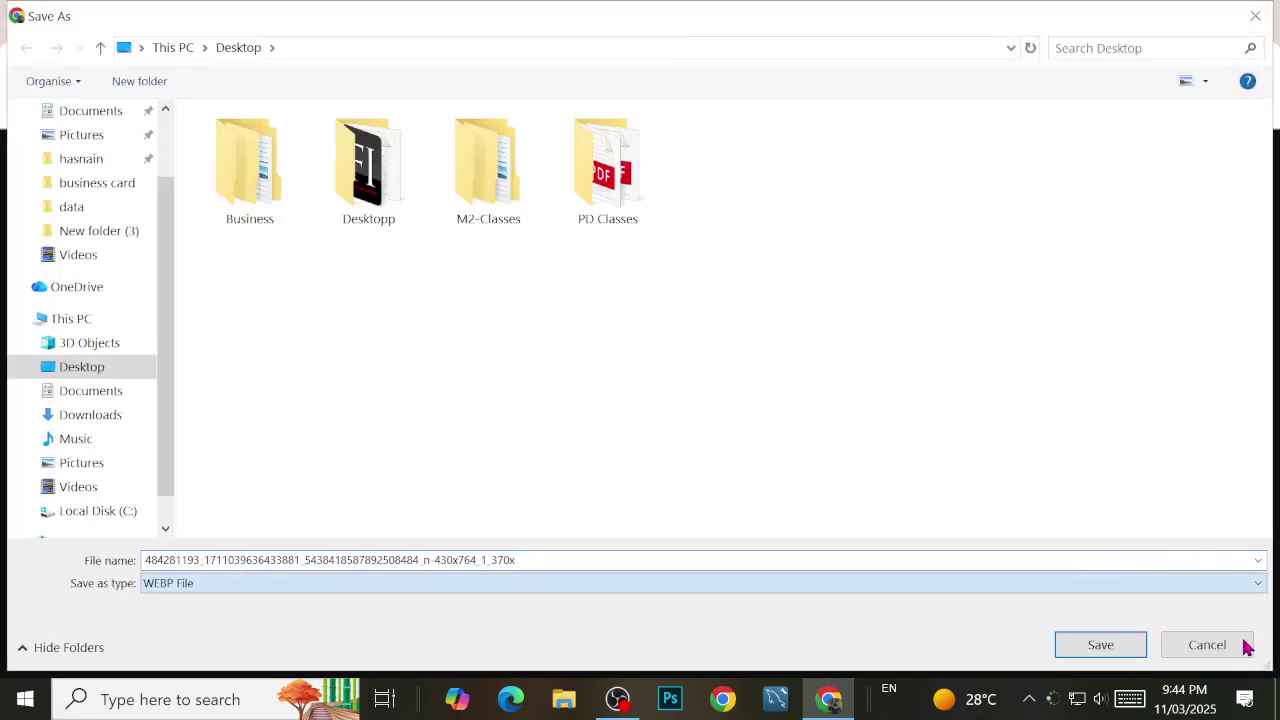
click(1255, 16)
click(756, 24)
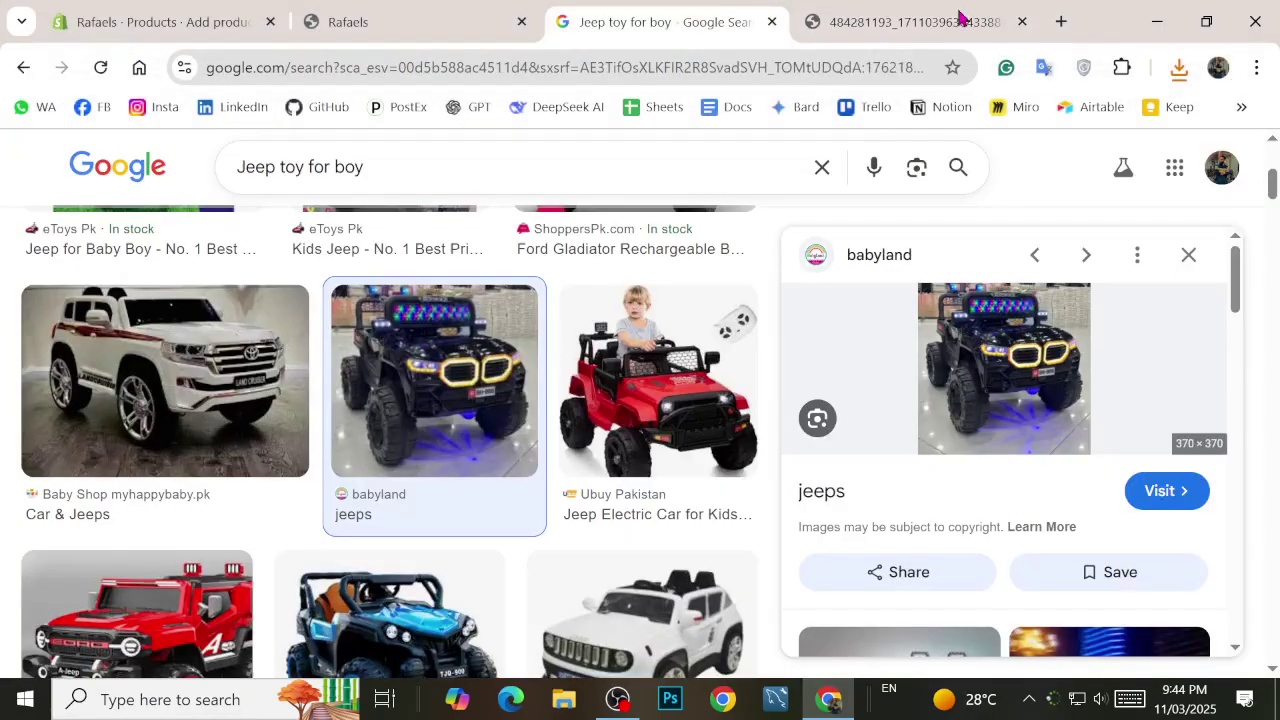
click(1022, 22)
Step: Save the white toy jeep image to the Desktop as 'download' and return to the Rafaels tab
scroll(480, 392, up, 4)
scroll(234, 449, down, 2)
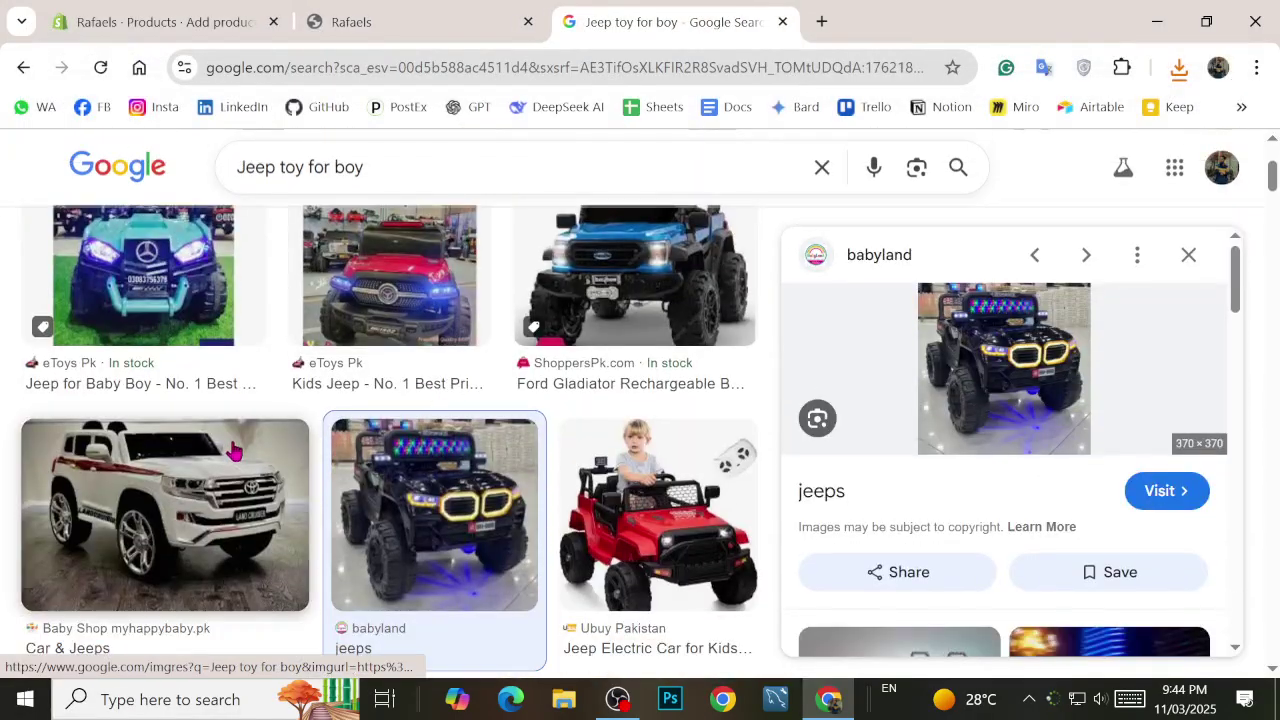
right_click(234, 455)
click(331, 461)
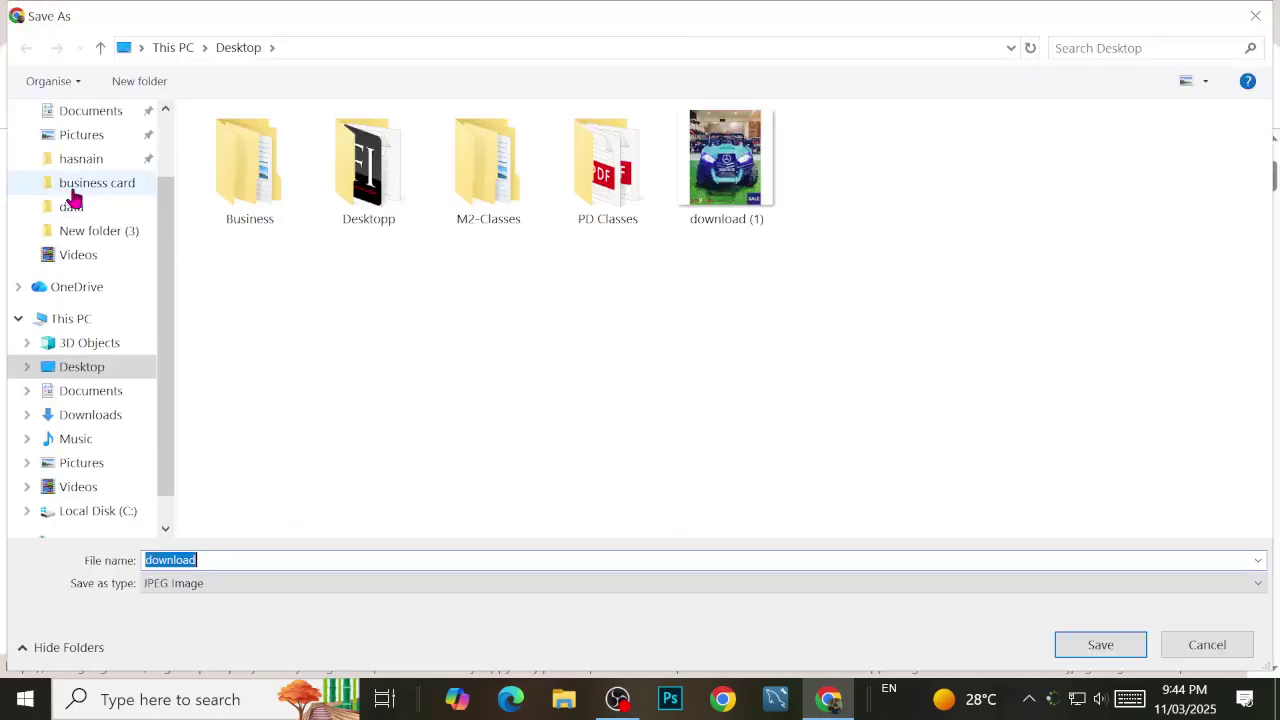
scroll(69, 194, up, 2)
click(70, 160)
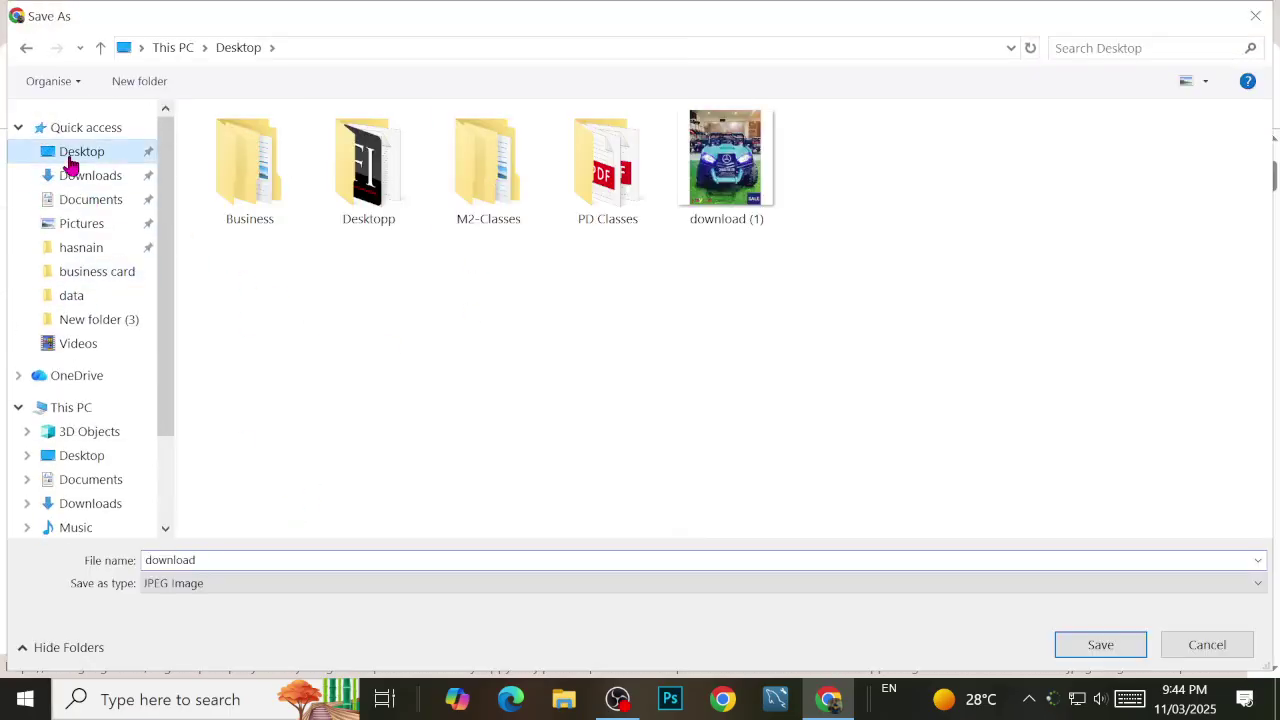
click(1097, 645)
click(449, 12)
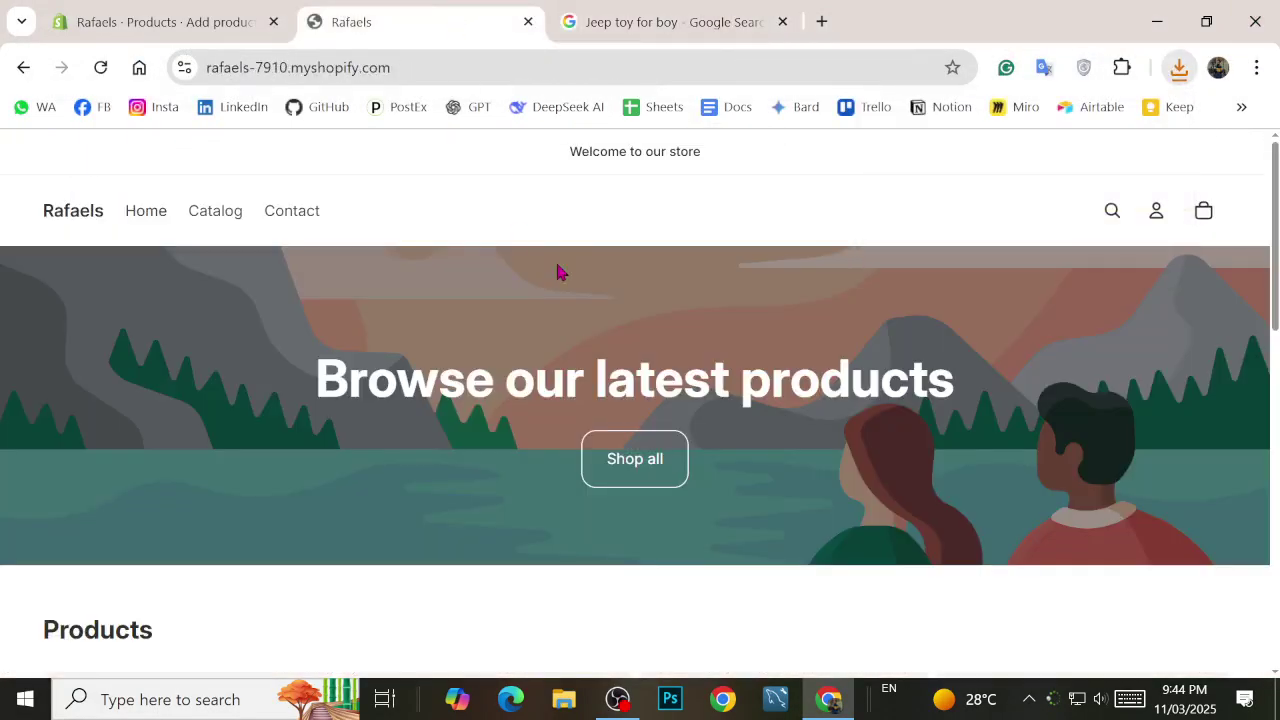
Step: Back on the Add product tab, enter 'Open-Jeep' in the Title field
click(160, 36)
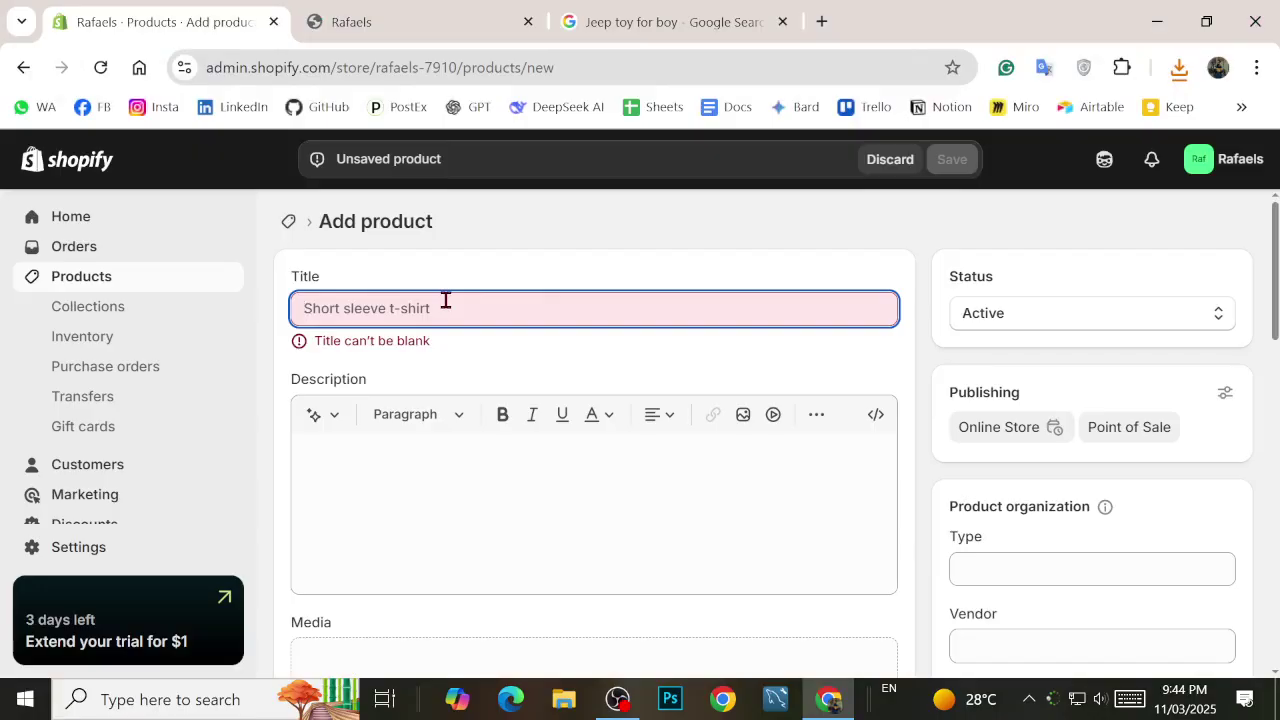
text(B)
key(BackSpace)
text(Jeep)
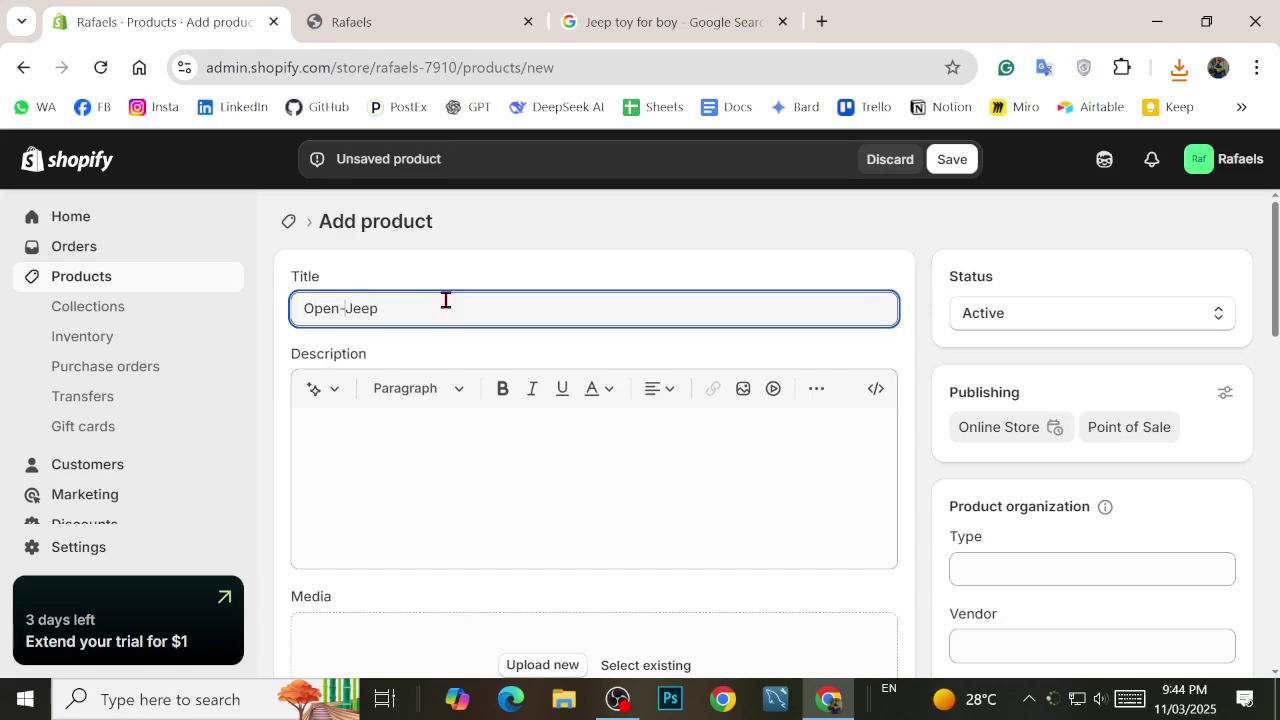
click(438, 425)
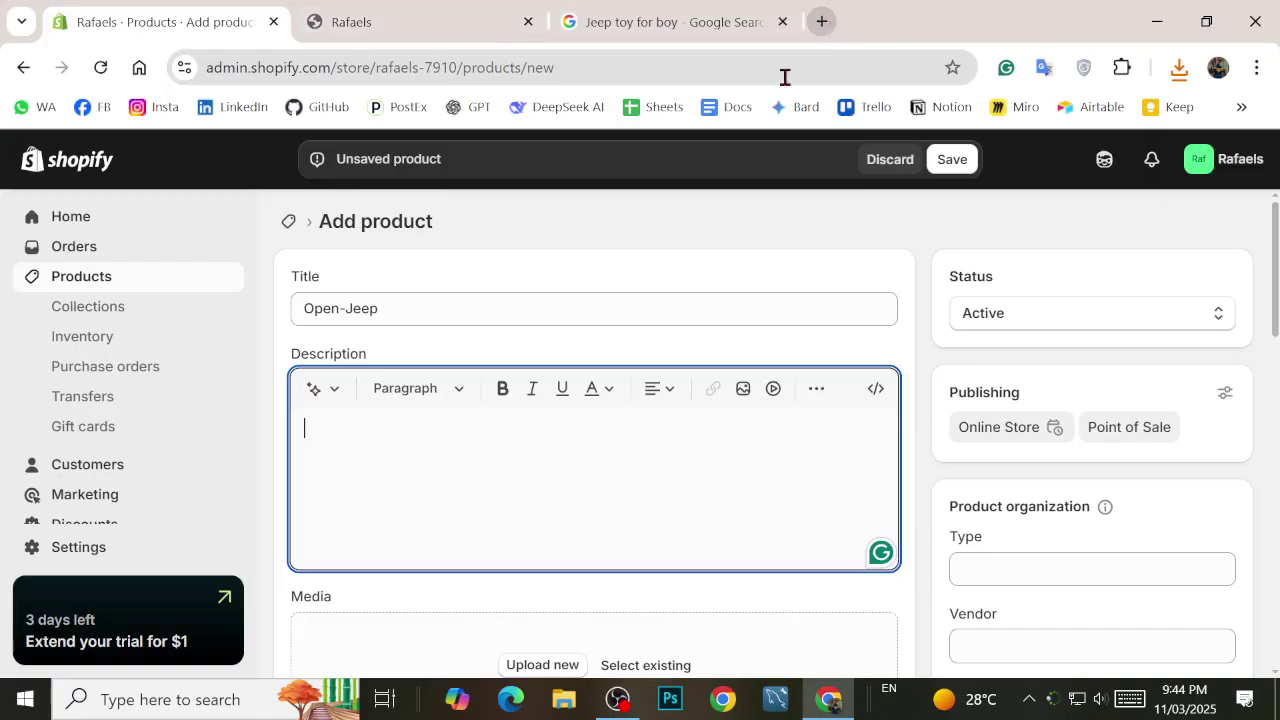
Step: Search 'What is jeep' in a new tab and select the AI Overview definition to copy
click(824, 20)
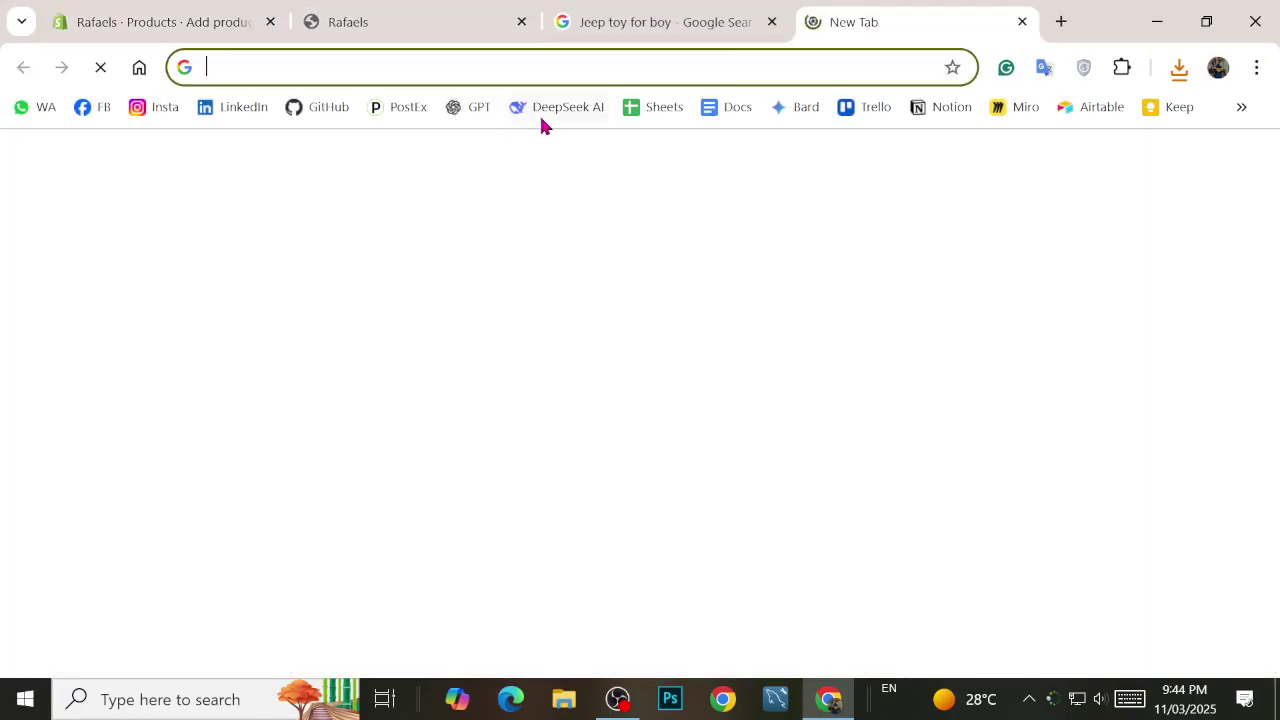
text(Jeep)
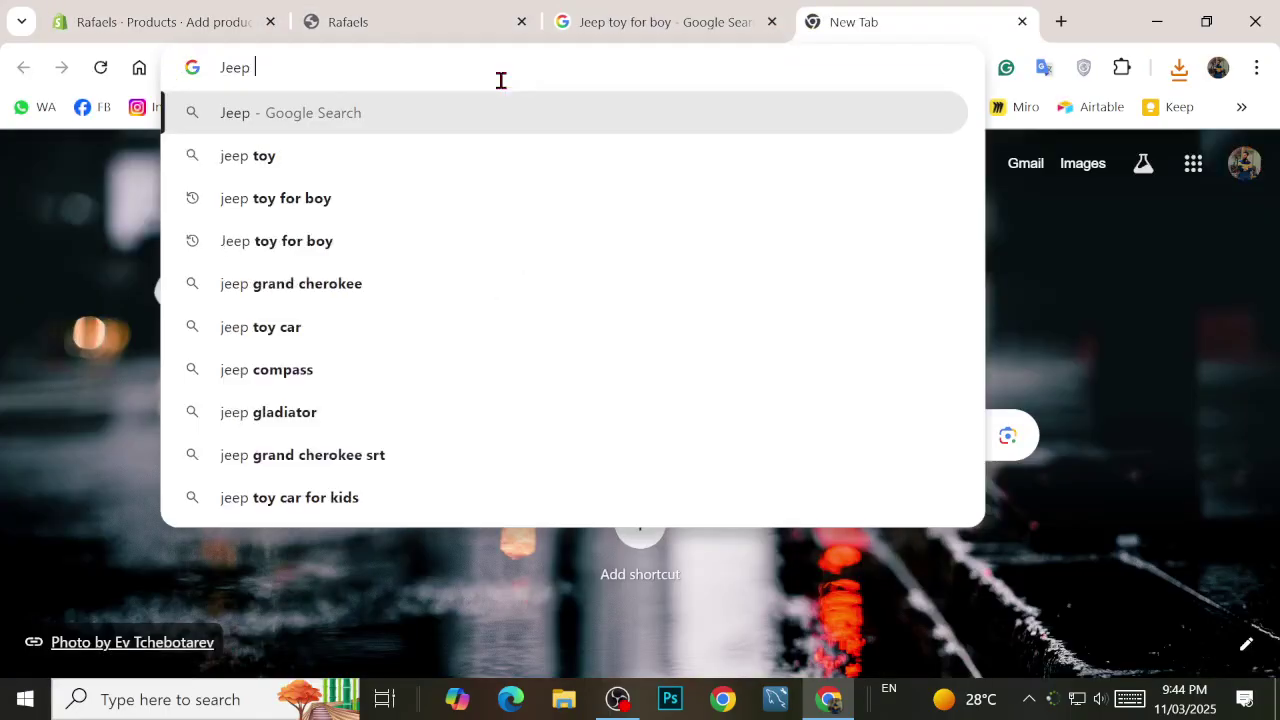
key(BackSpace)
key(BackSpace)
key(BackSpace)
key(BackSpace)
text(What is jeep)
key(Return)
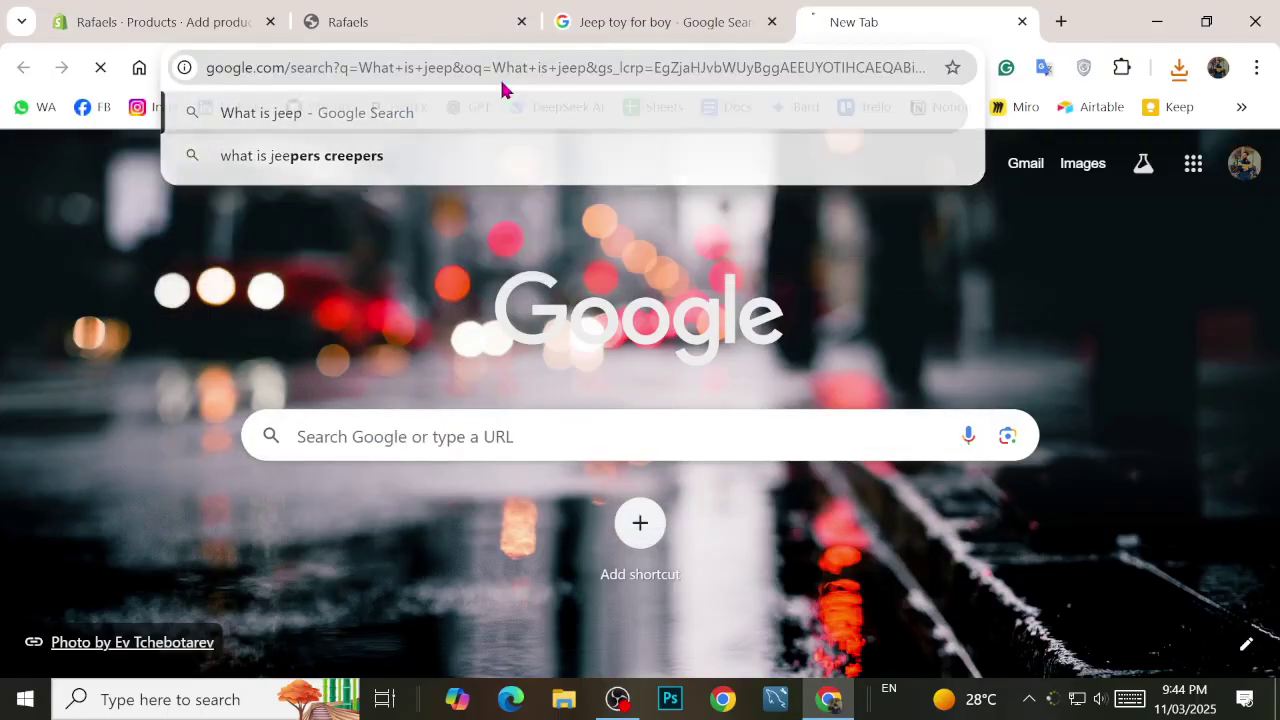
scroll(390, 310, down, 1)
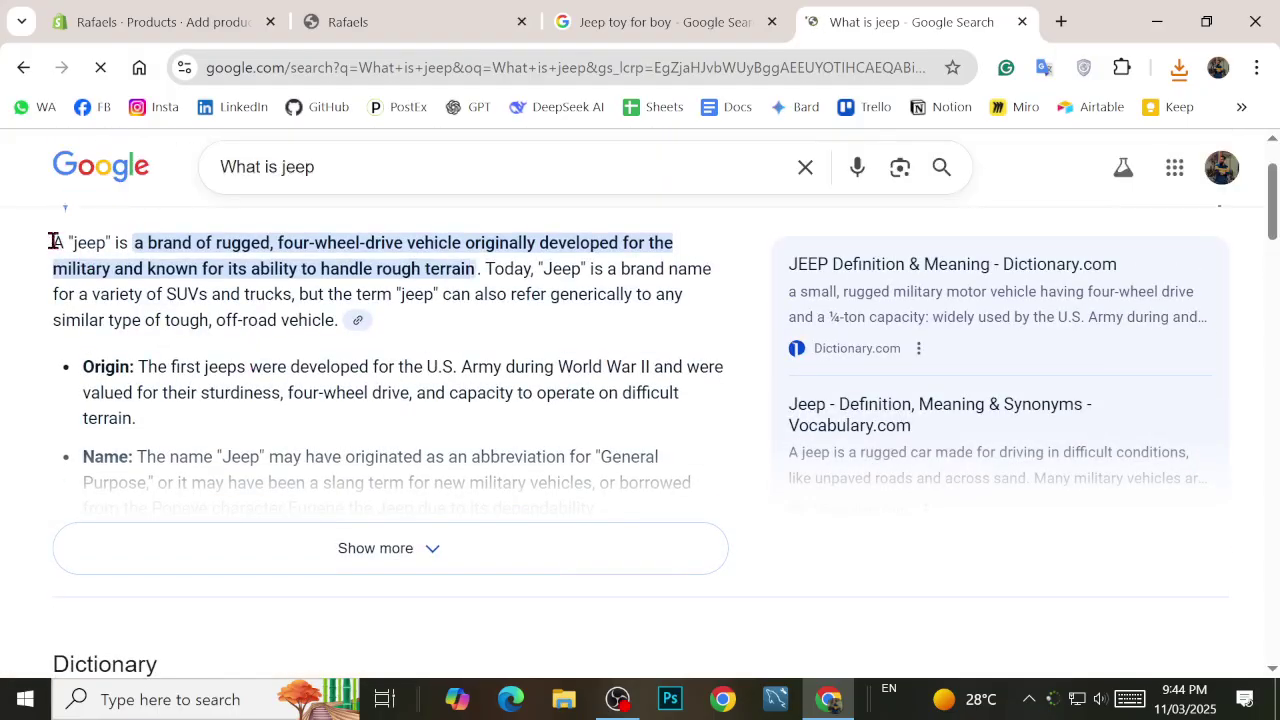
drag(49, 240, 299, 294)
key(ctrl+c)
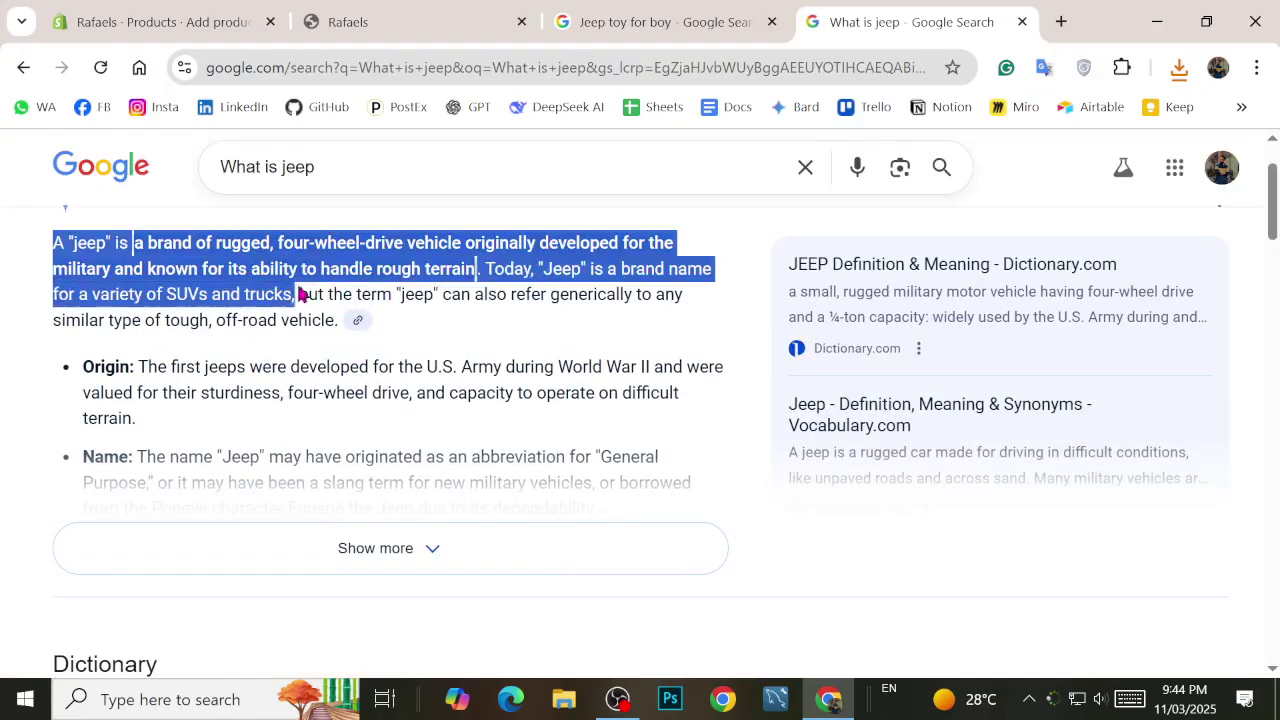
click(371, 21)
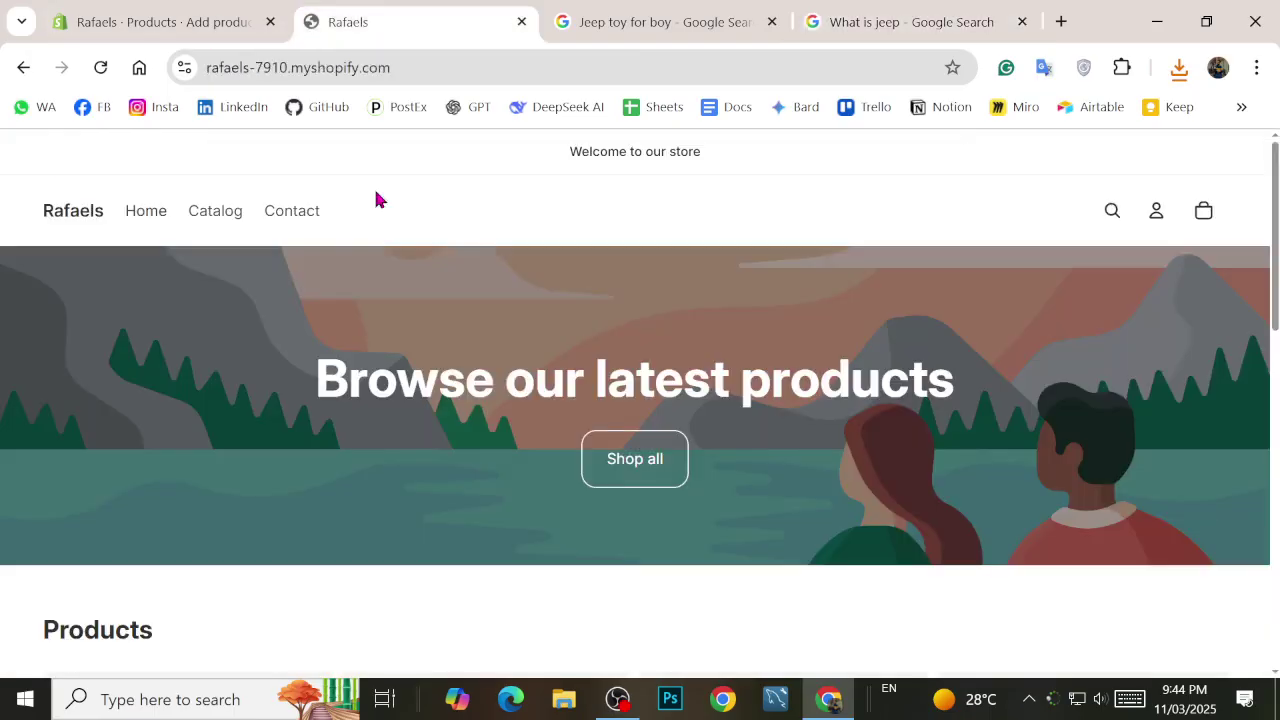
Step: Paste the copied jeep description into the Open-Jeep Description field
click(150, 21)
key(ctrl+v)
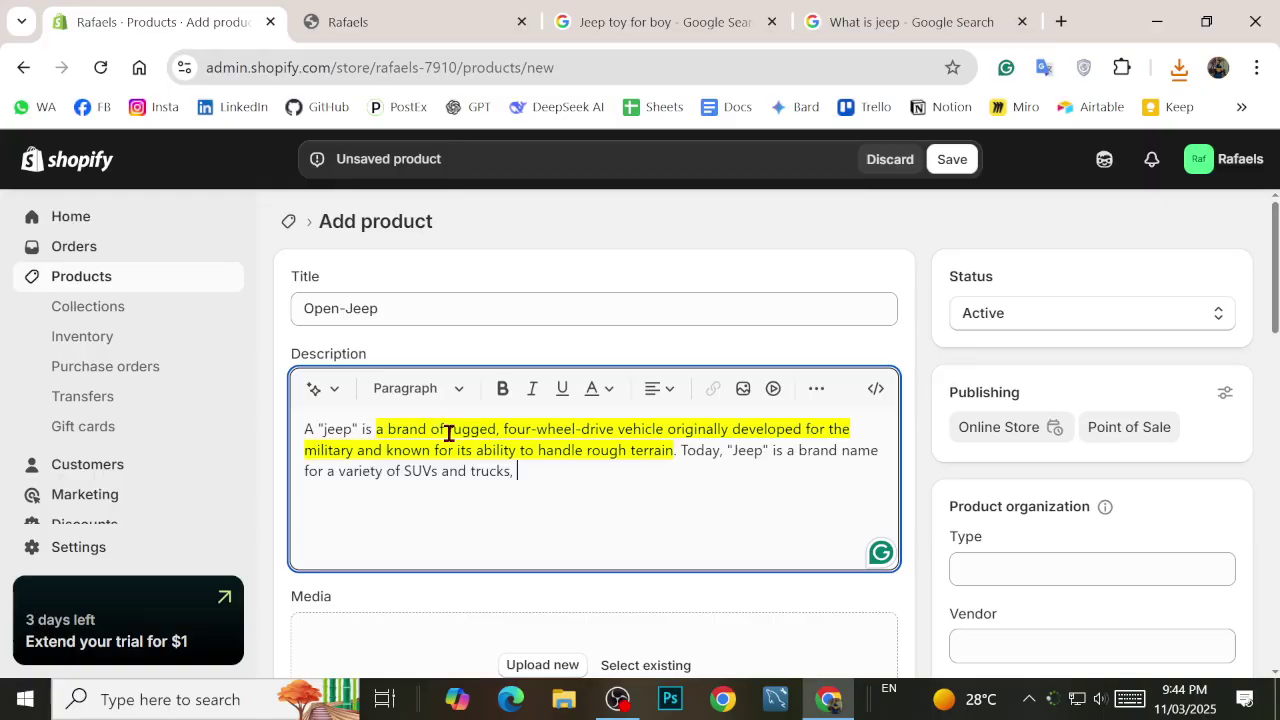
click(463, 516)
Step: Upload the two saved toy jeep images, download (1) and download, from the Desktop
scroll(465, 520, down, 2)
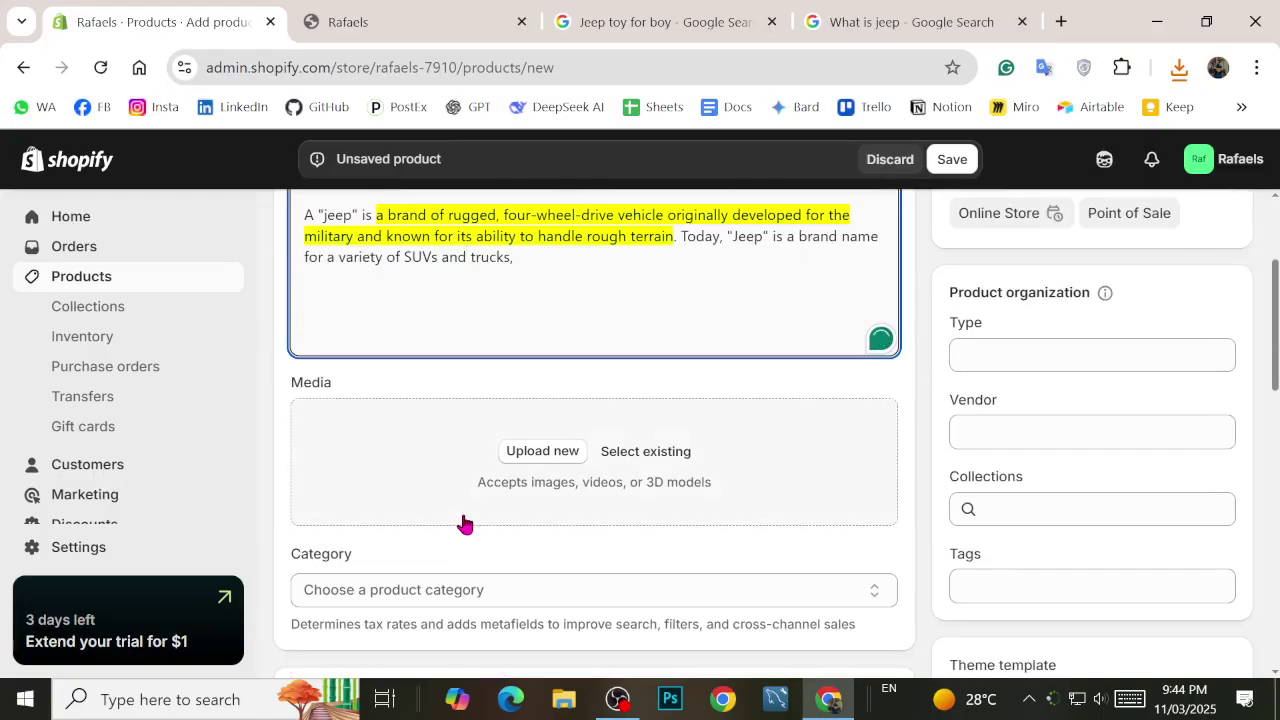
scroll(567, 470, down, 1)
click(549, 355)
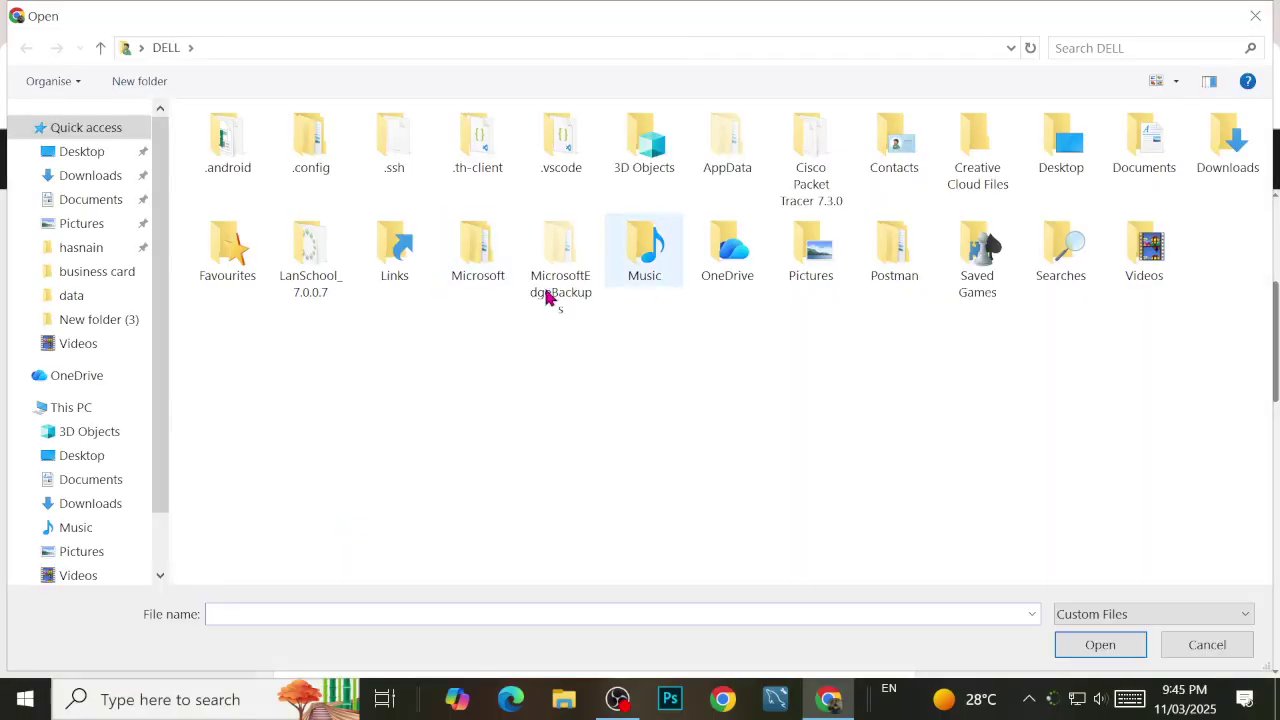
click(84, 158)
click(740, 212)
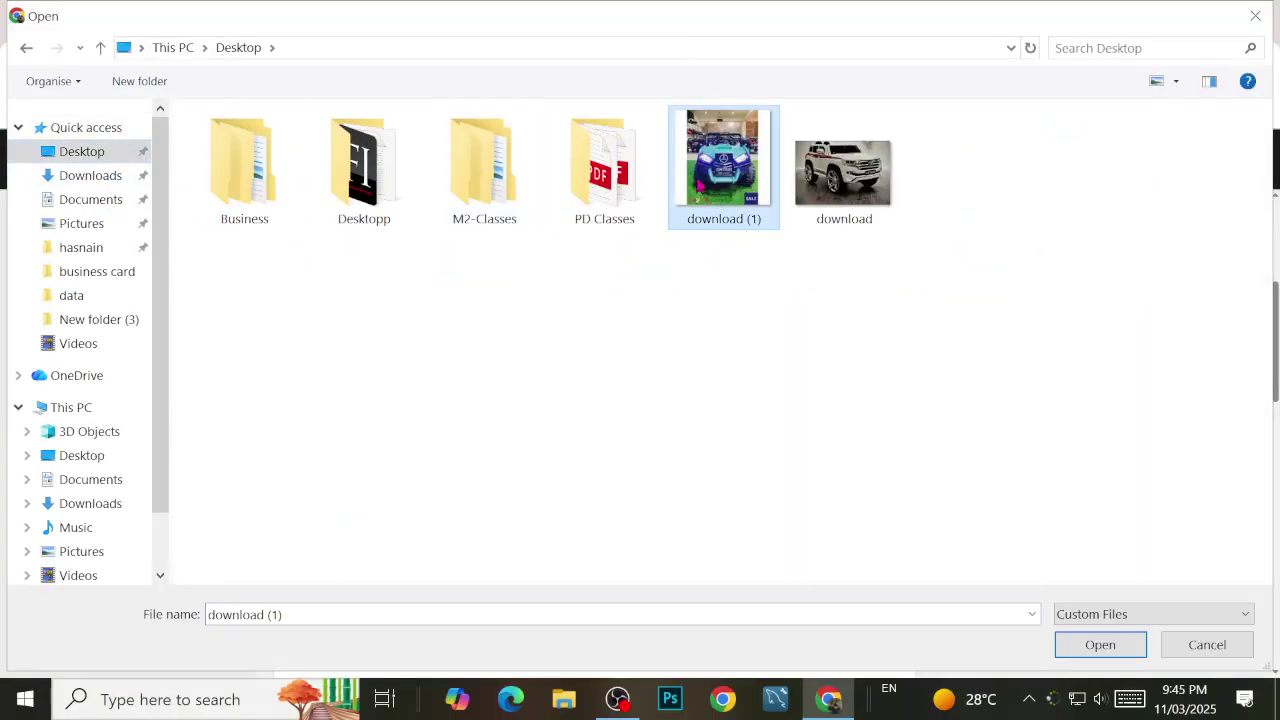
ctrl+click(820, 203)
click(1100, 643)
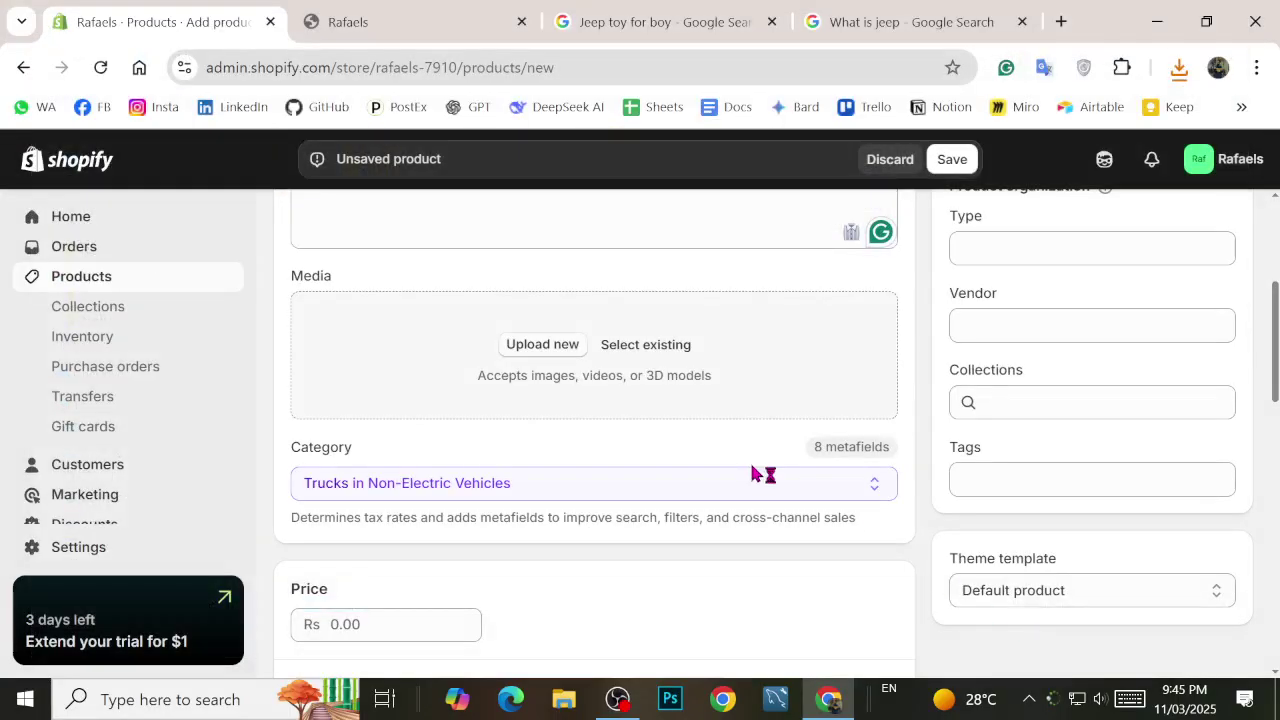
scroll(607, 430, down, 1)
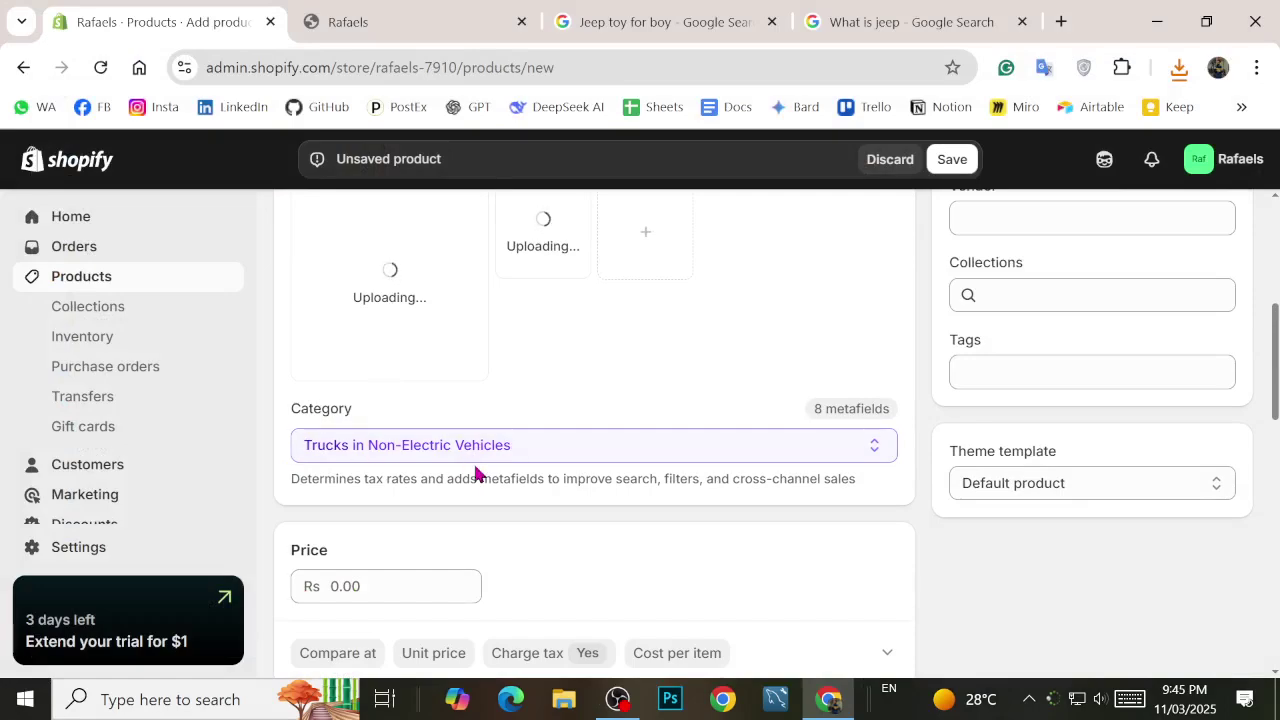
scroll(548, 474, down, 2)
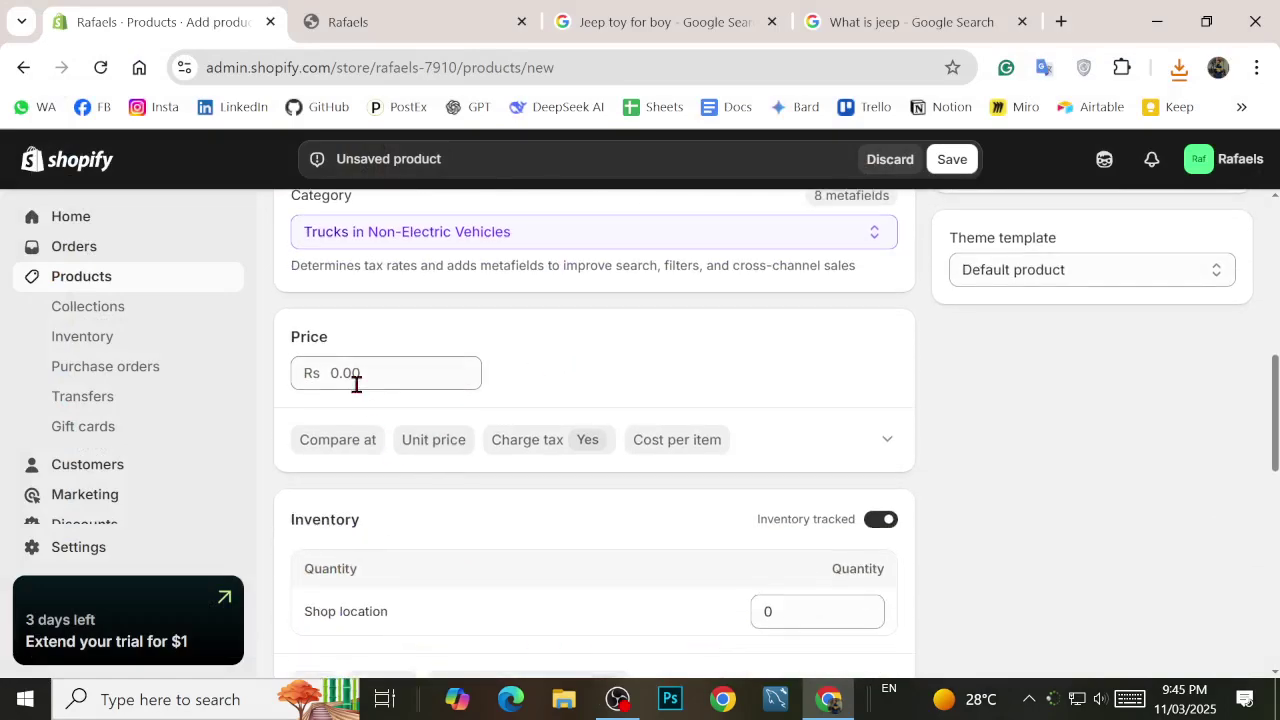
click(354, 375)
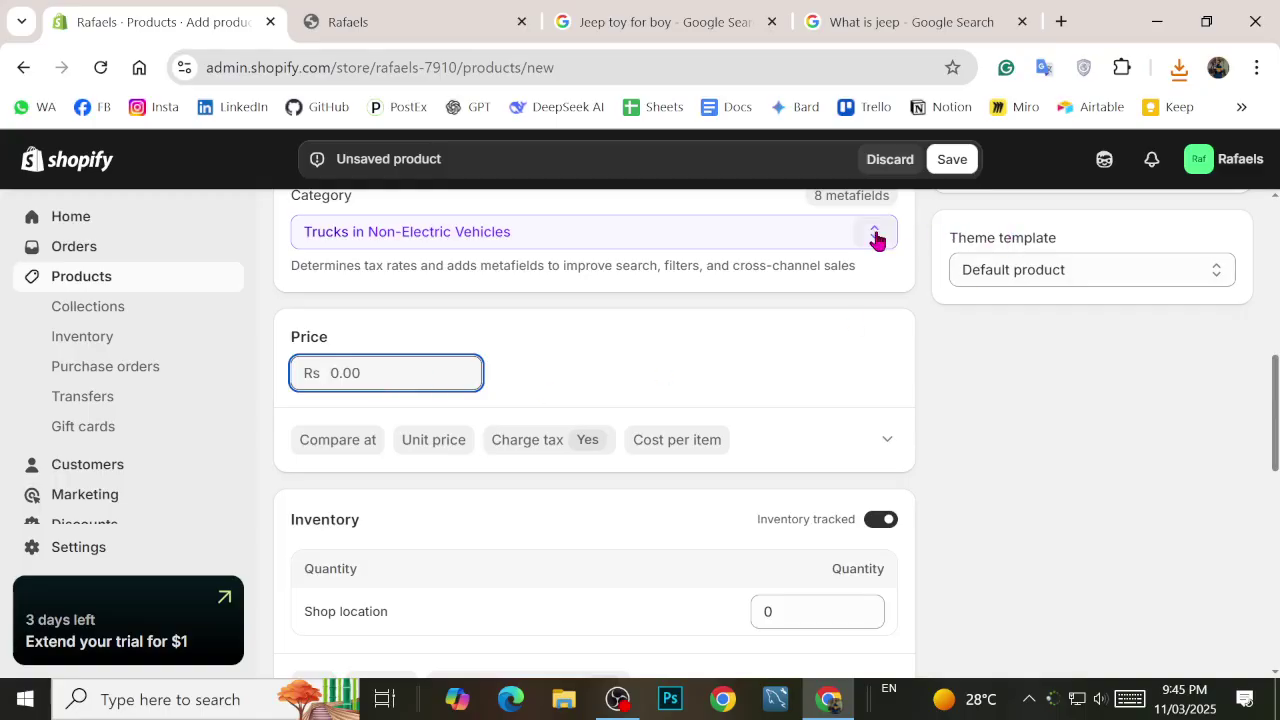
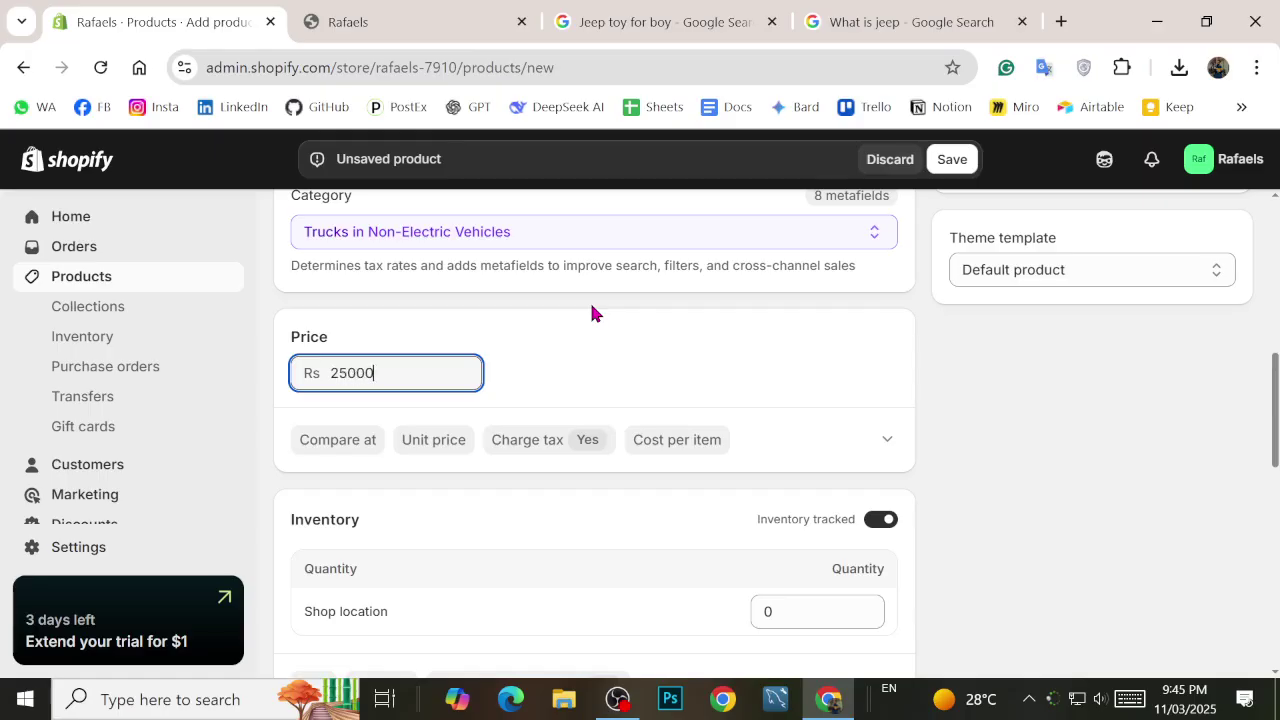
Step: Set the Open-Jeep price to Rs 25,000 and the compare-at price to Rs 30,000
key(BackSpace)
key(BackSpace)
key(BackSpace)
text(5000)
click(533, 318)
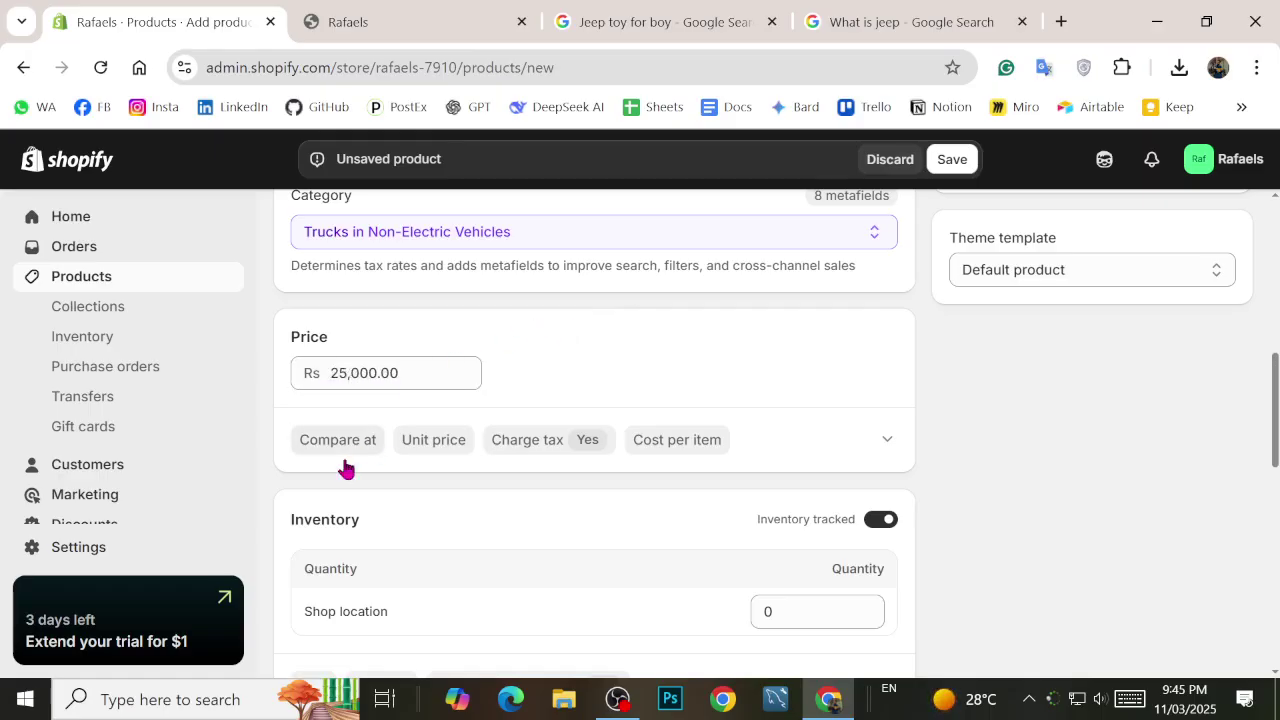
click(340, 440)
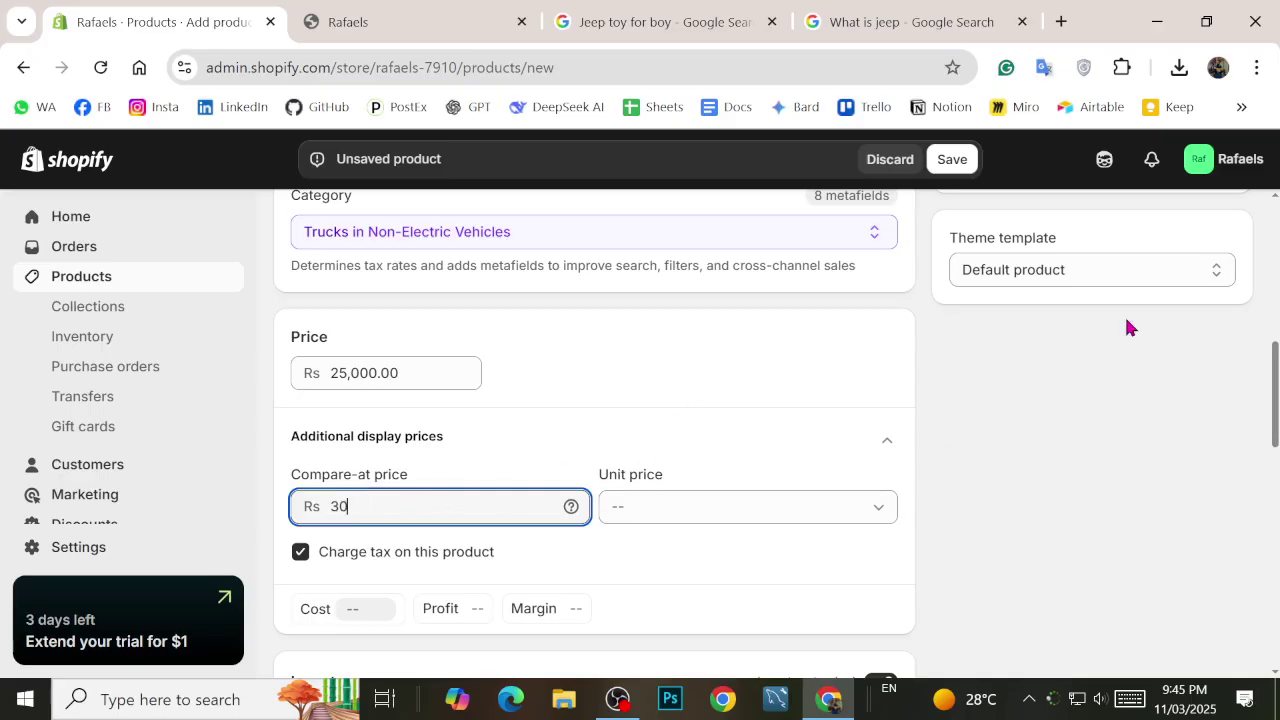
click(232, 437)
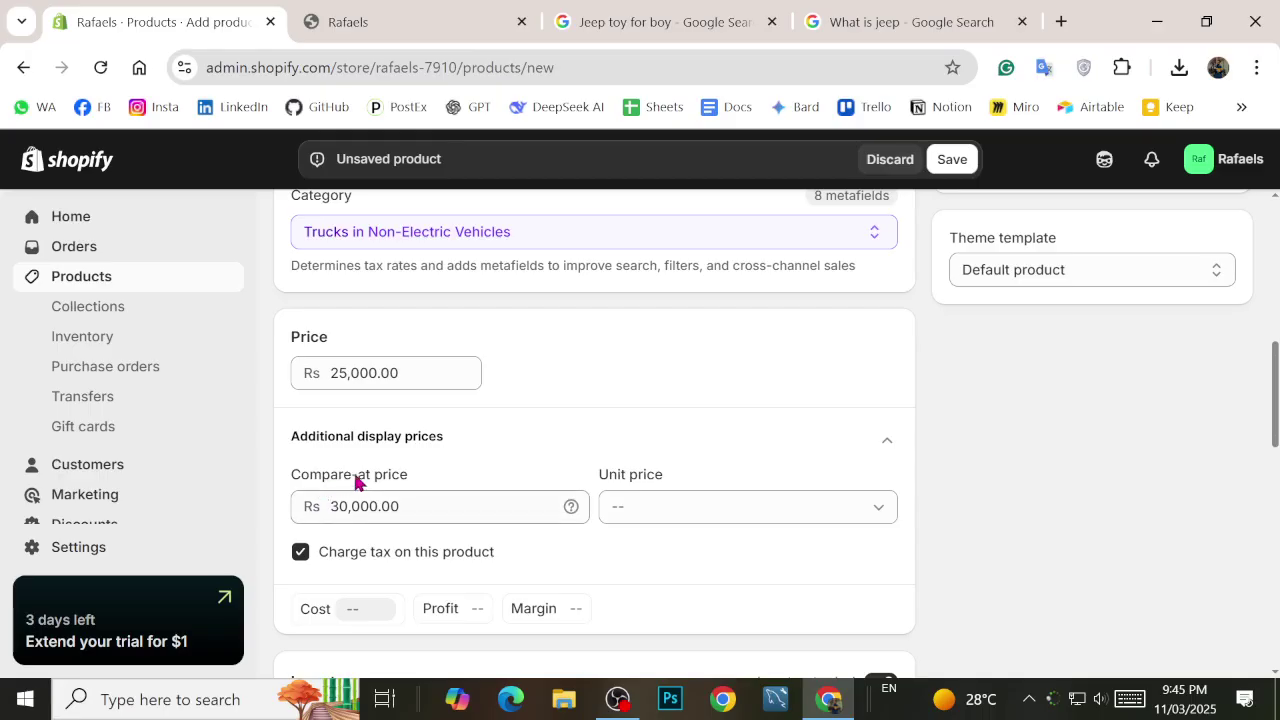
Step: Leave the shop location's inventory quantity at 0
scroll(408, 491, down, 3)
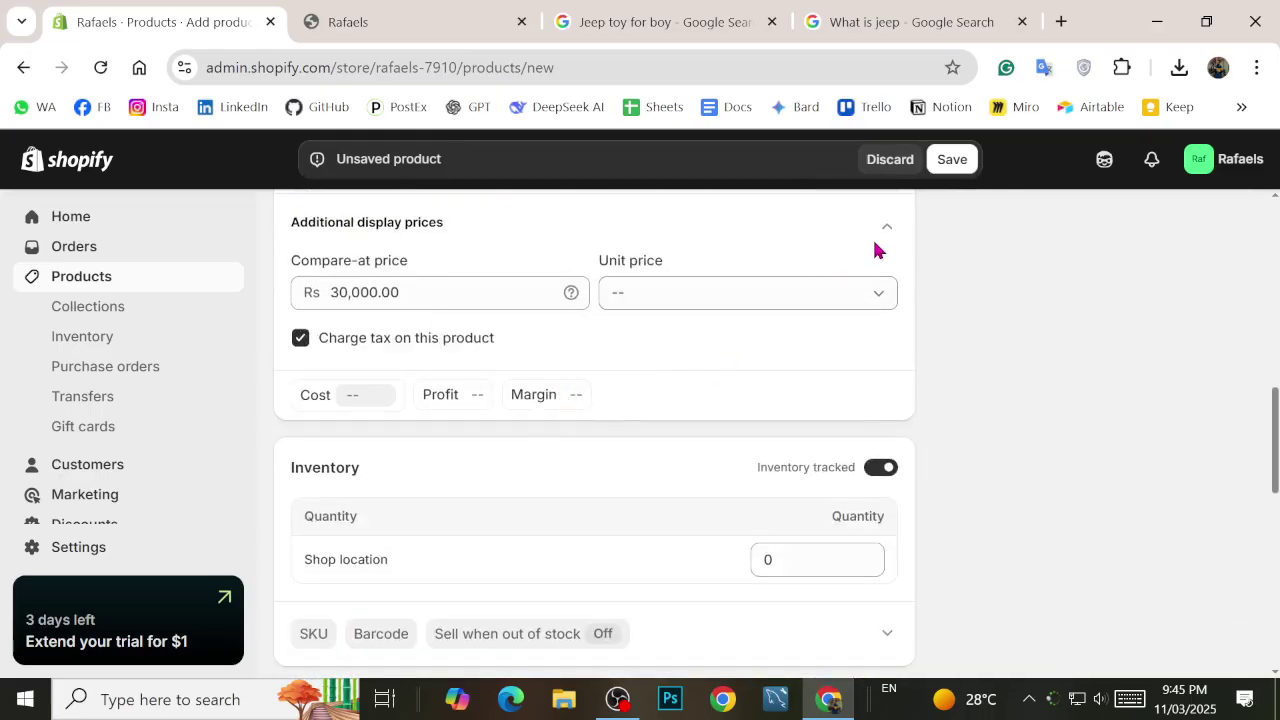
scroll(555, 400, down, 2)
scroll(703, 431, down, 4)
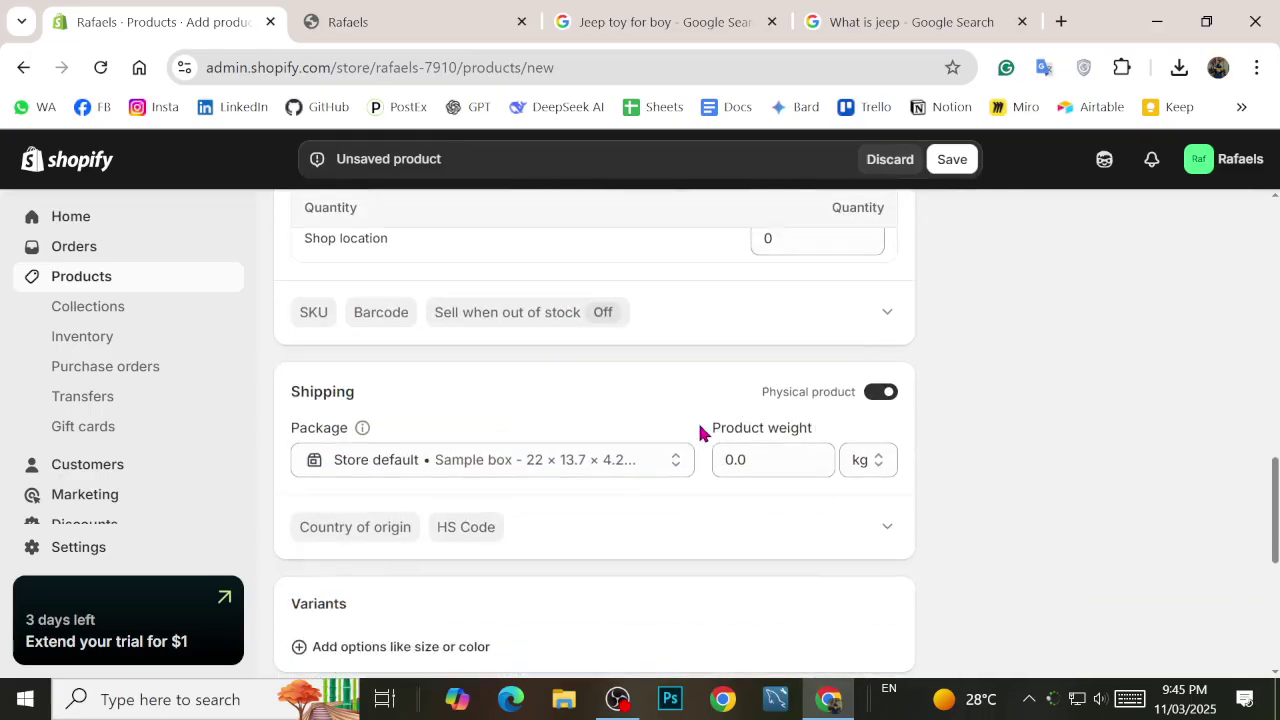
scroll(409, 440, up, 7)
scroll(450, 400, up, 4)
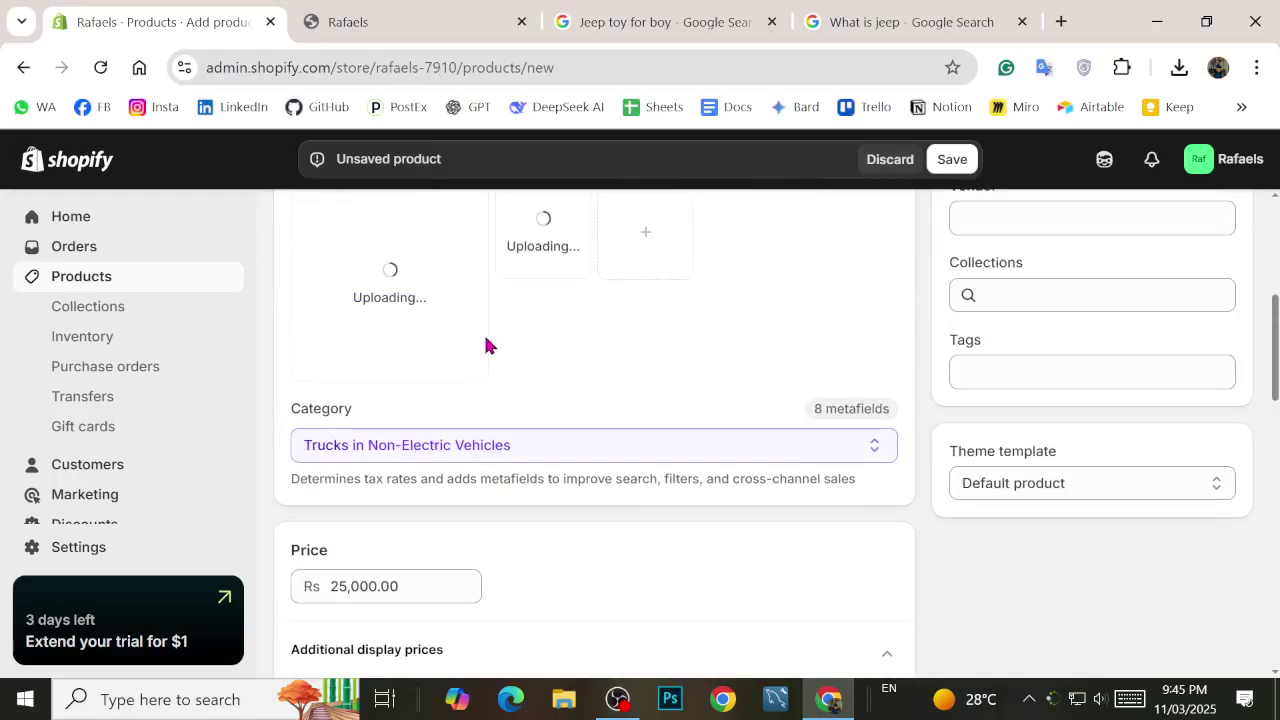
scroll(488, 344, up, 2)
scroll(582, 371, down, 3)
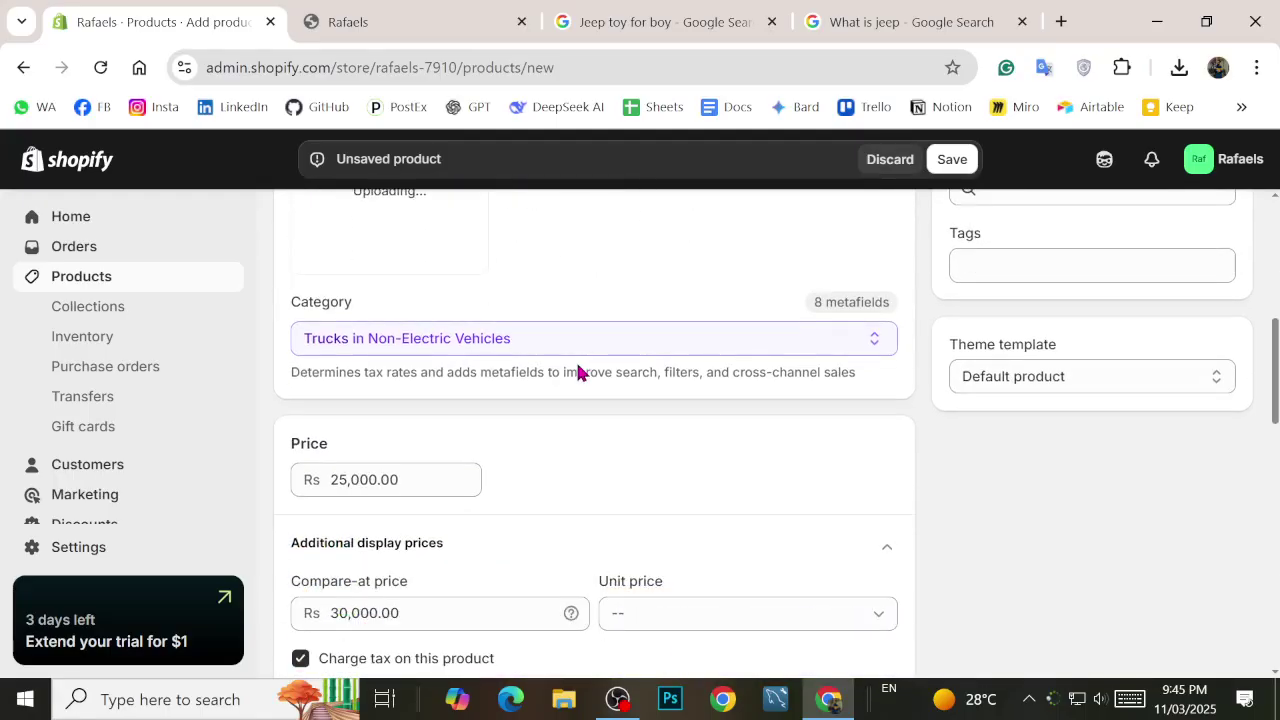
scroll(575, 375, down, 2)
scroll(497, 437, down, 2)
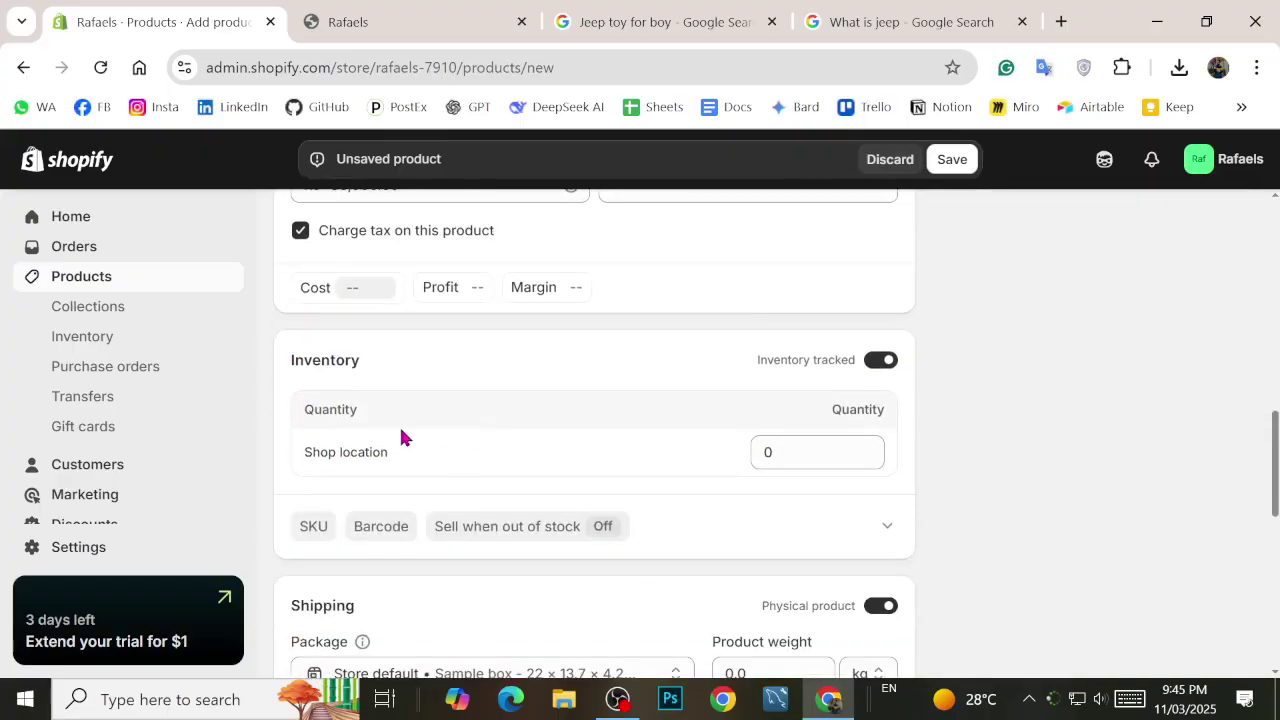
click(784, 461)
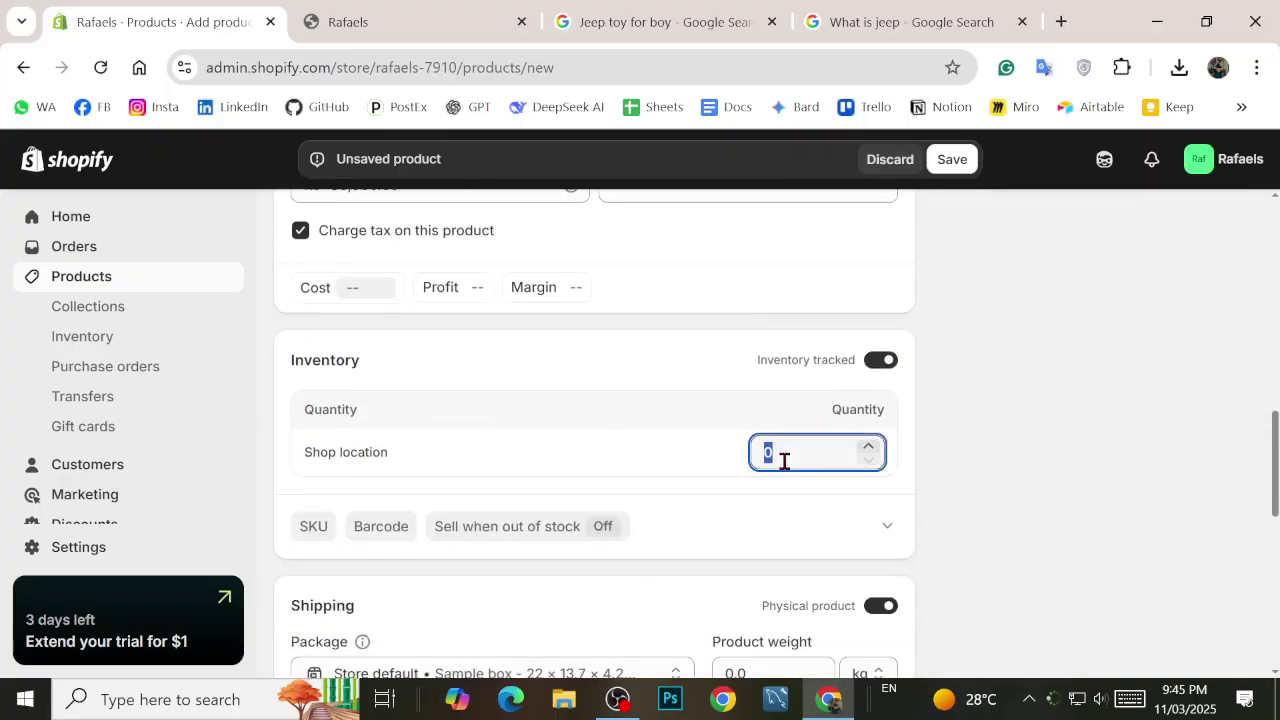
click(950, 465)
Step: Set the product's shipping weight to 2 kg
scroll(683, 449, down, 2)
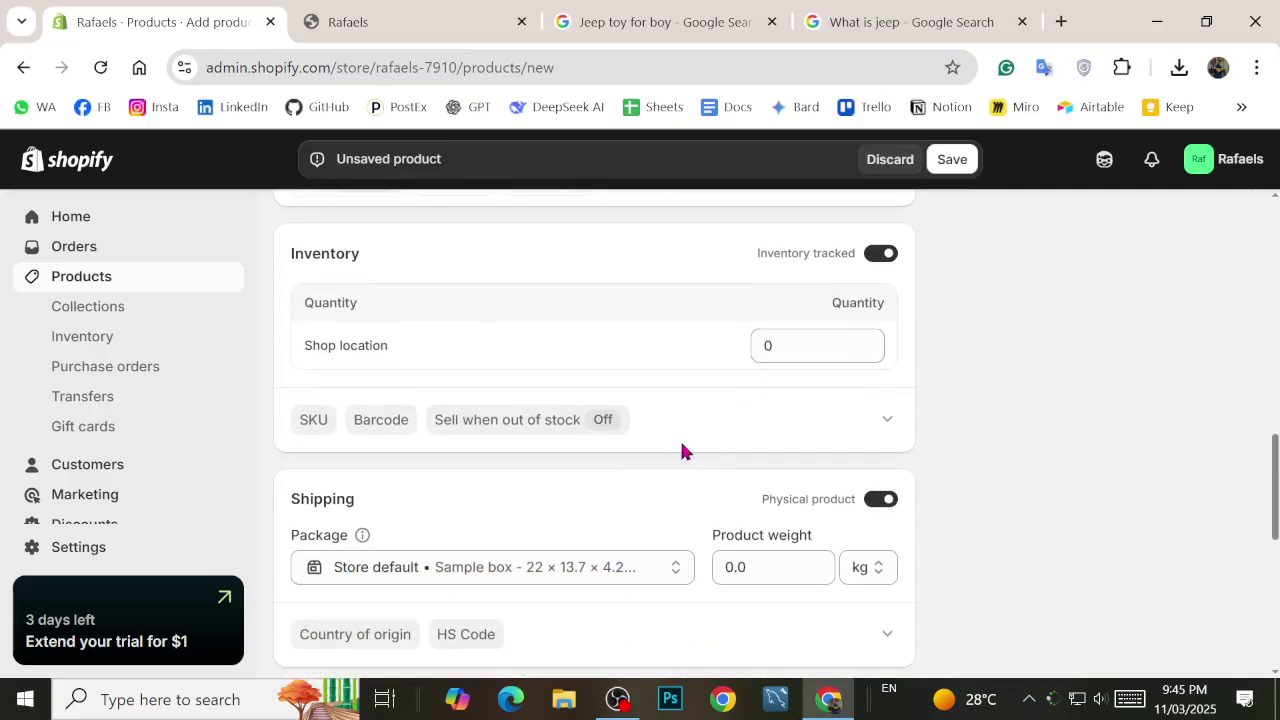
scroll(483, 417, down, 3)
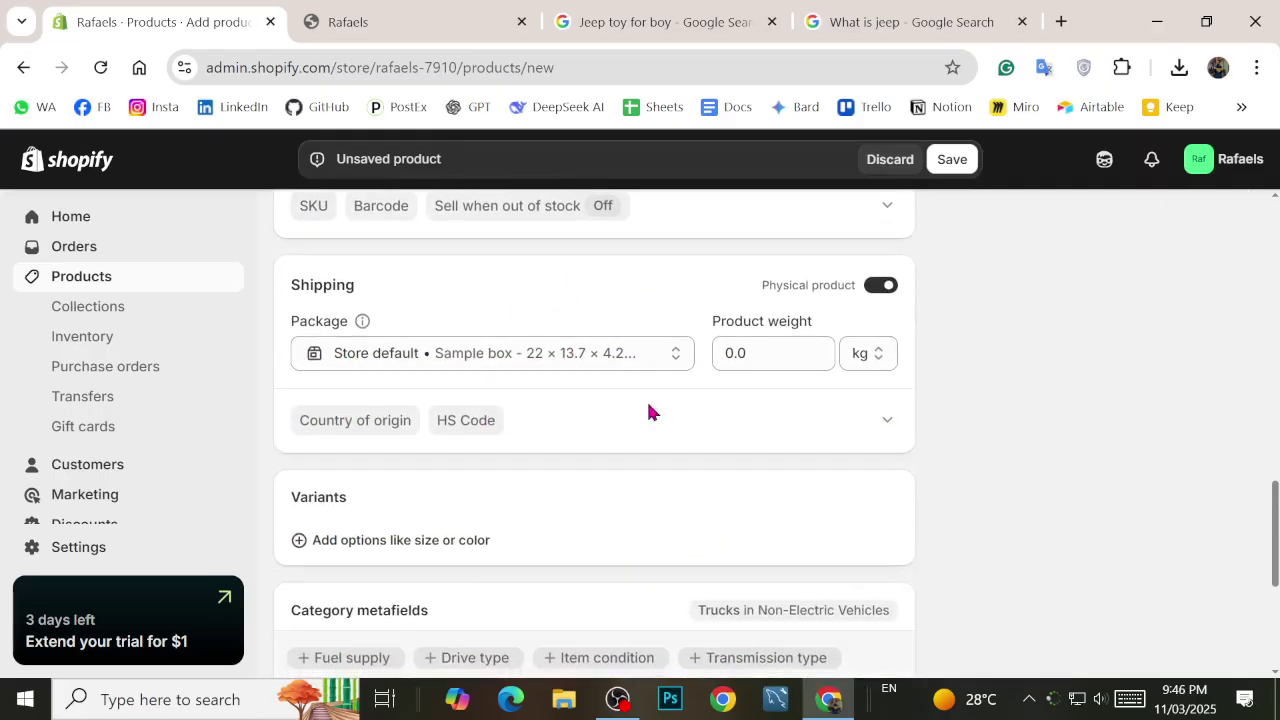
scroll(425, 380, up, 2)
scroll(574, 403, down, 2)
scroll(684, 379, up, 2)
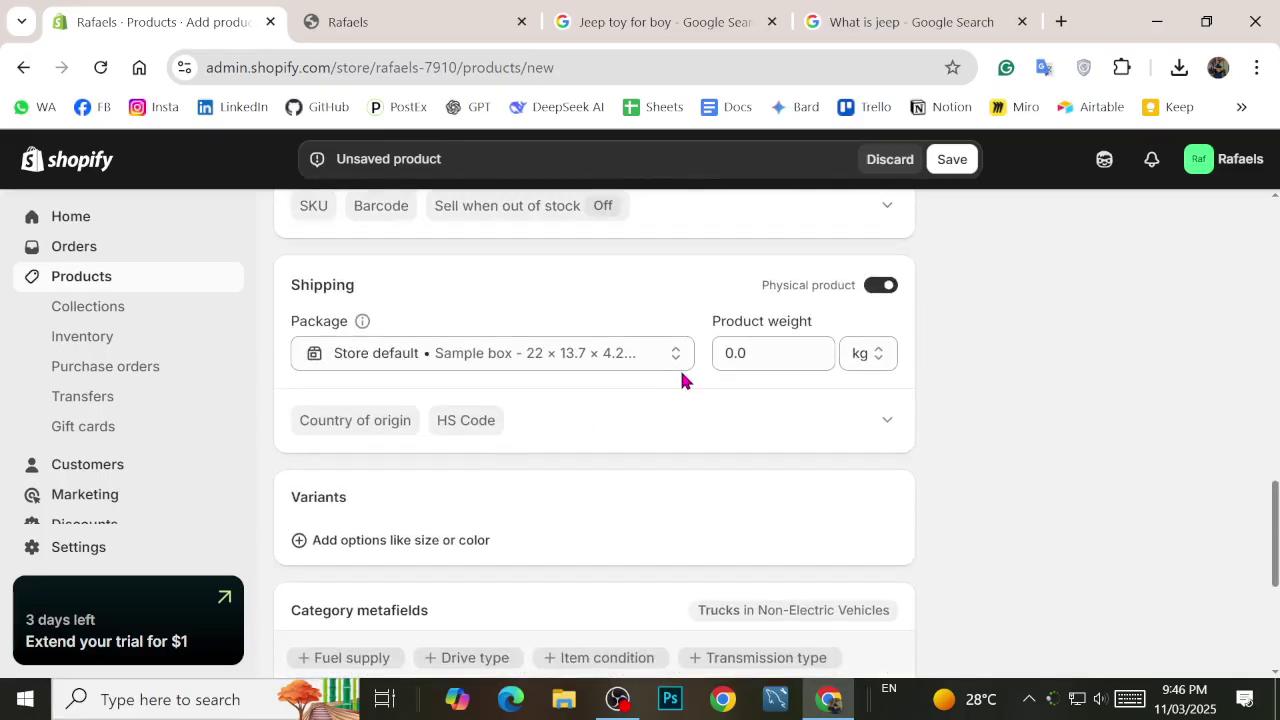
click(749, 354)
key(BackSpace)
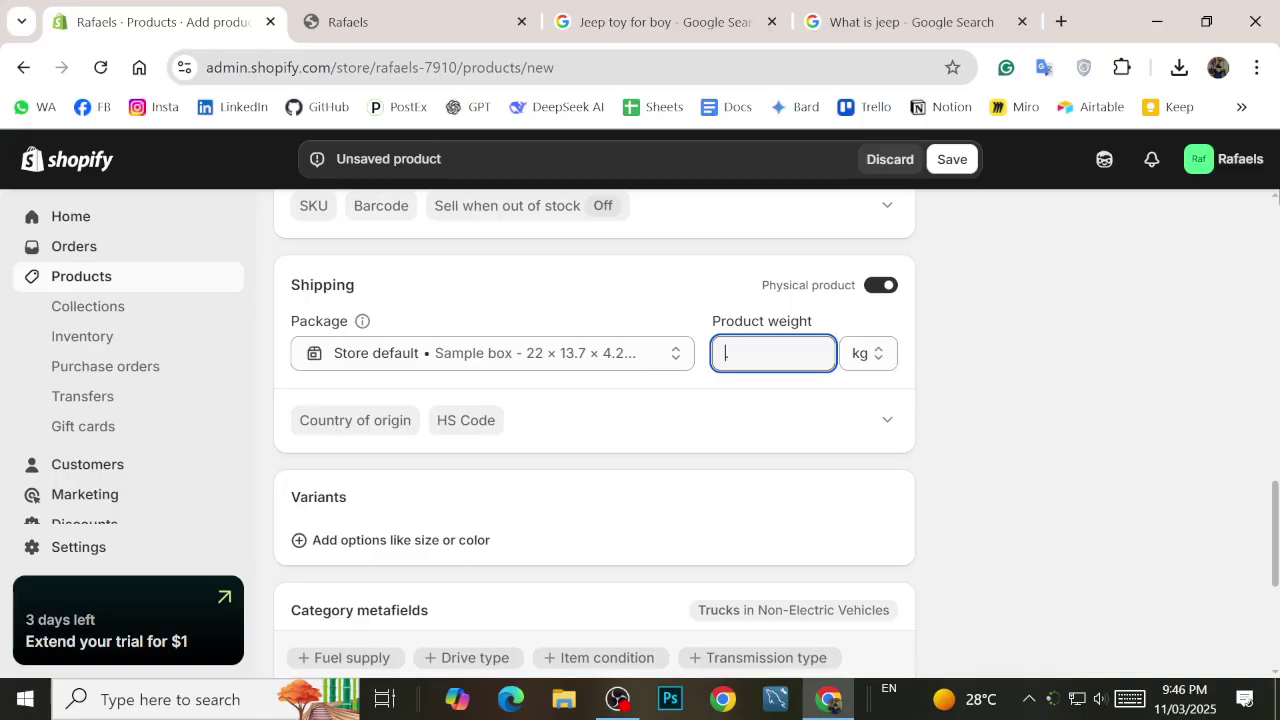
text(2)
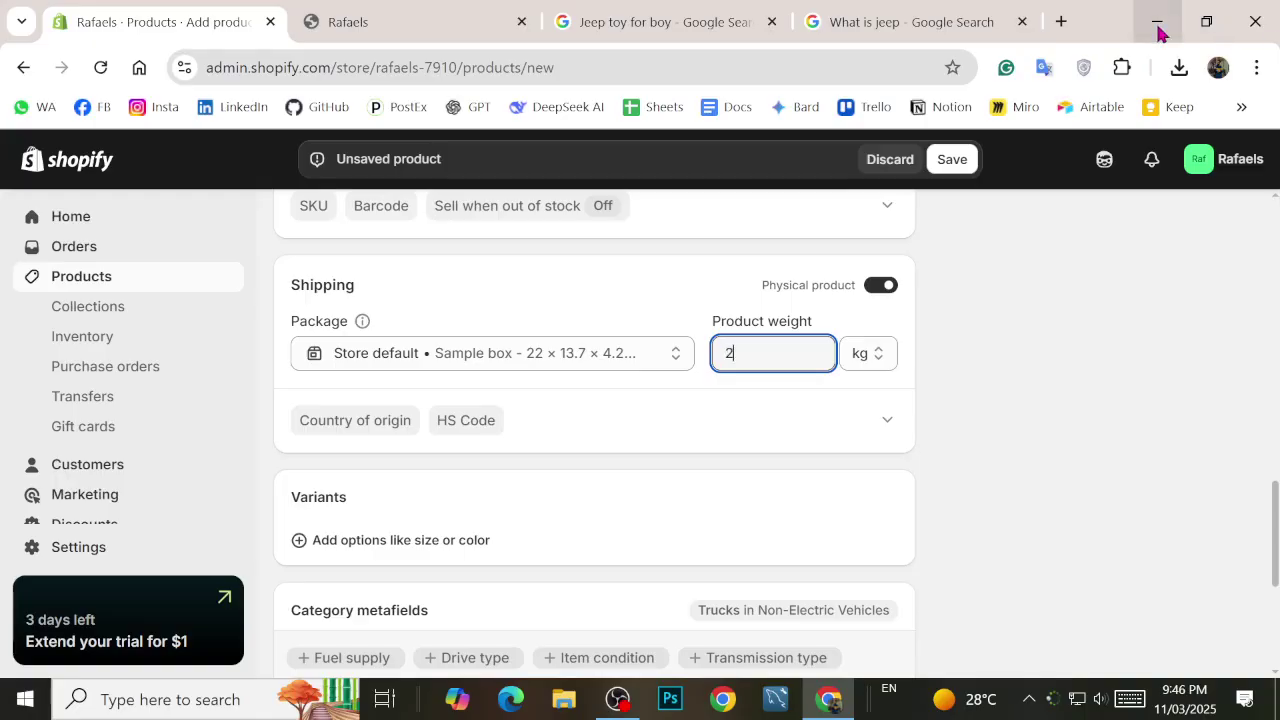
click(1023, 317)
scroll(659, 424, down, 1)
scroll(620, 428, down, 1)
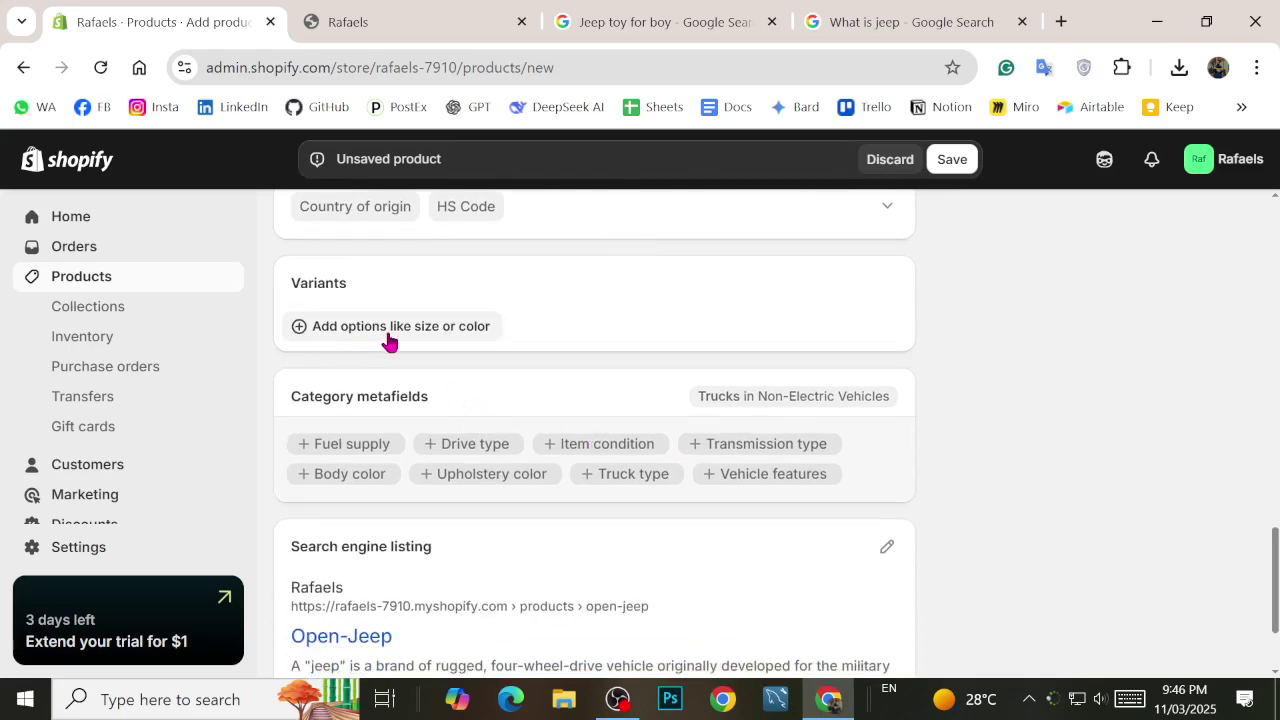
click(390, 330)
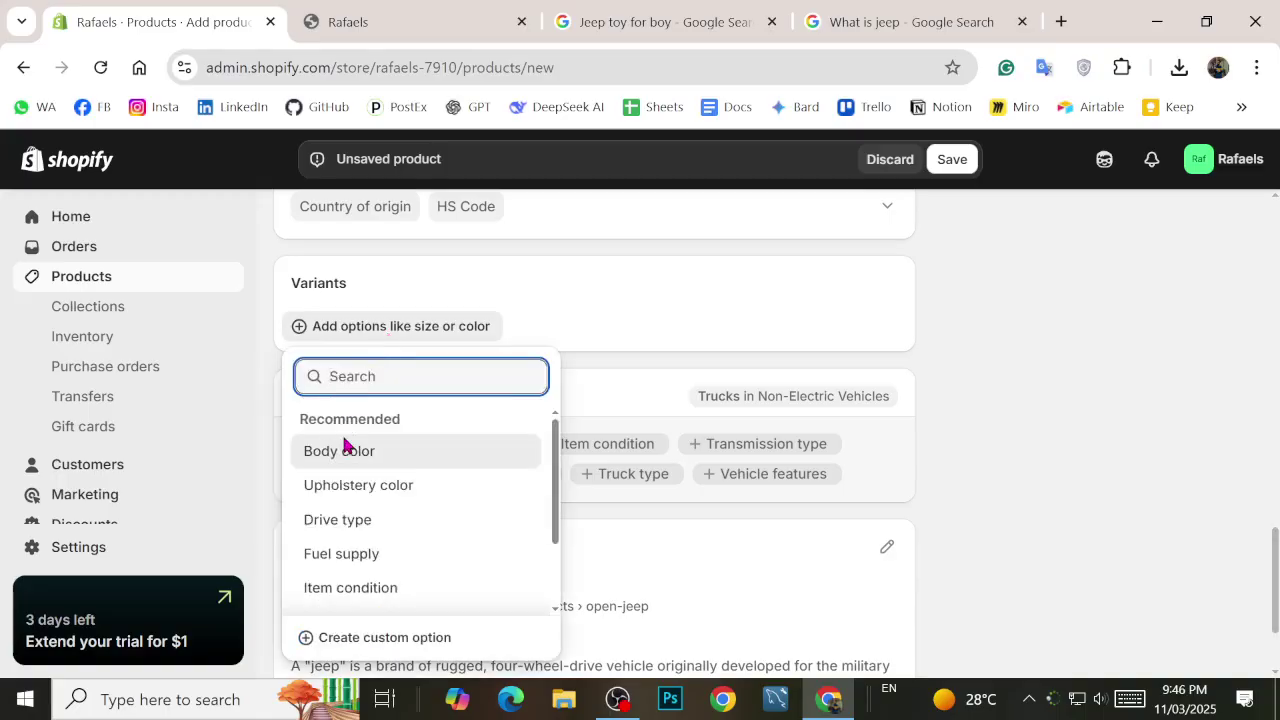
click(401, 453)
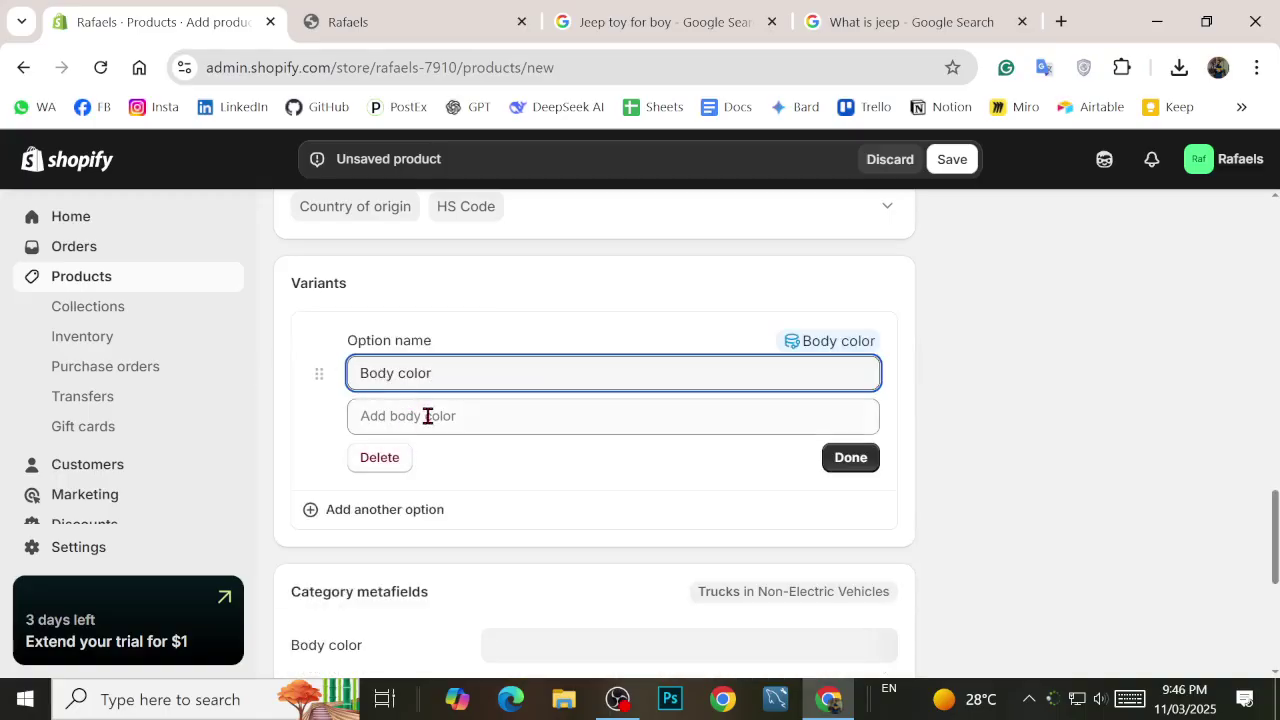
click(428, 416)
scroll(400, 543, down, 4)
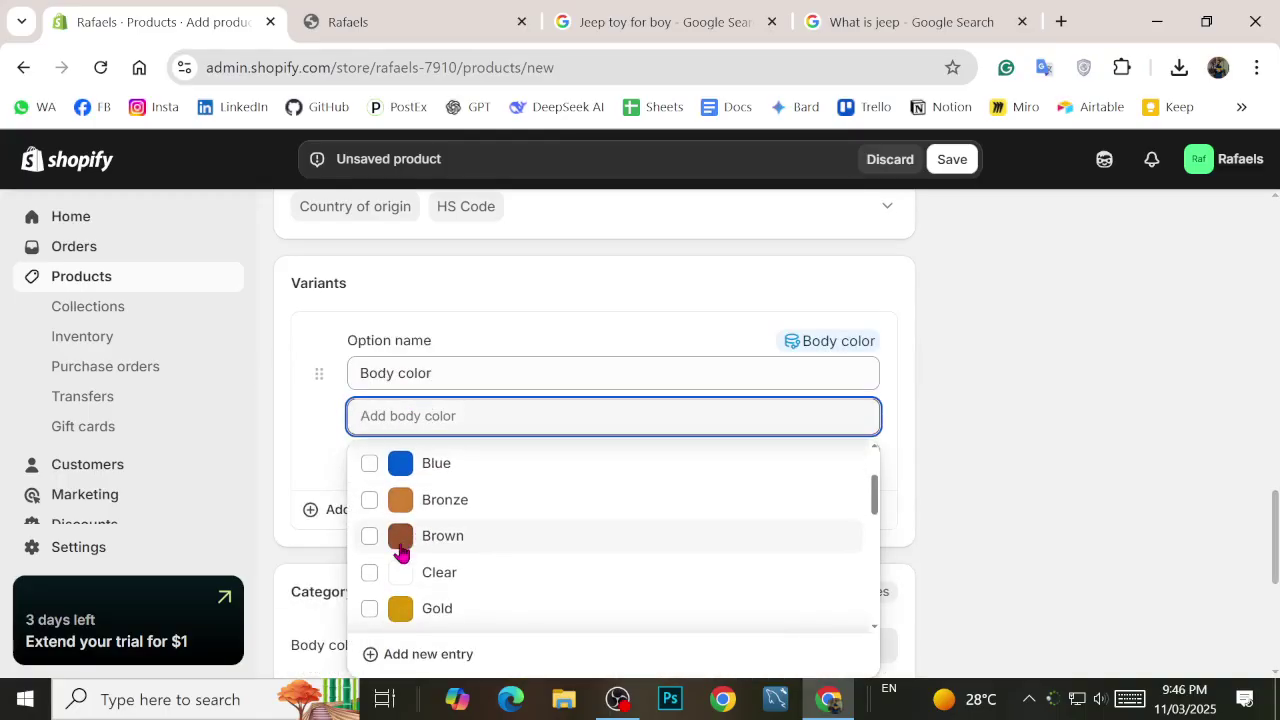
text(Wh)
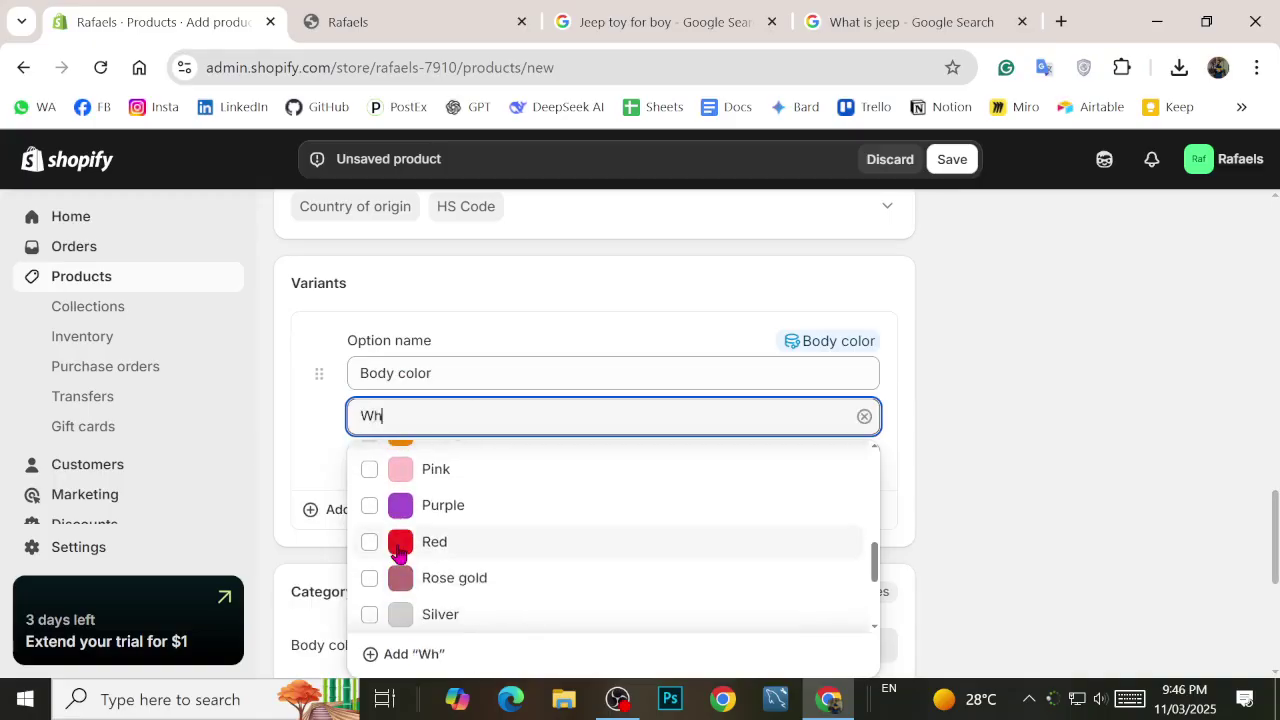
text(it)
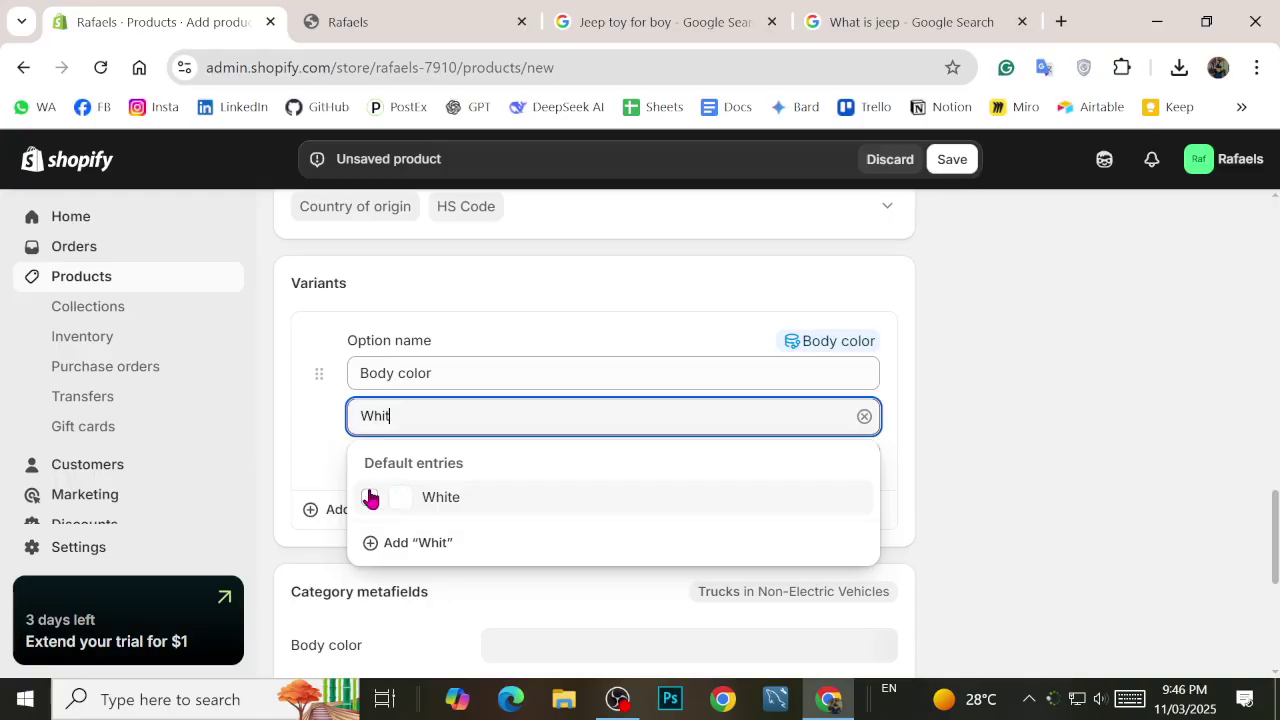
click(367, 498)
click(286, 435)
click(394, 447)
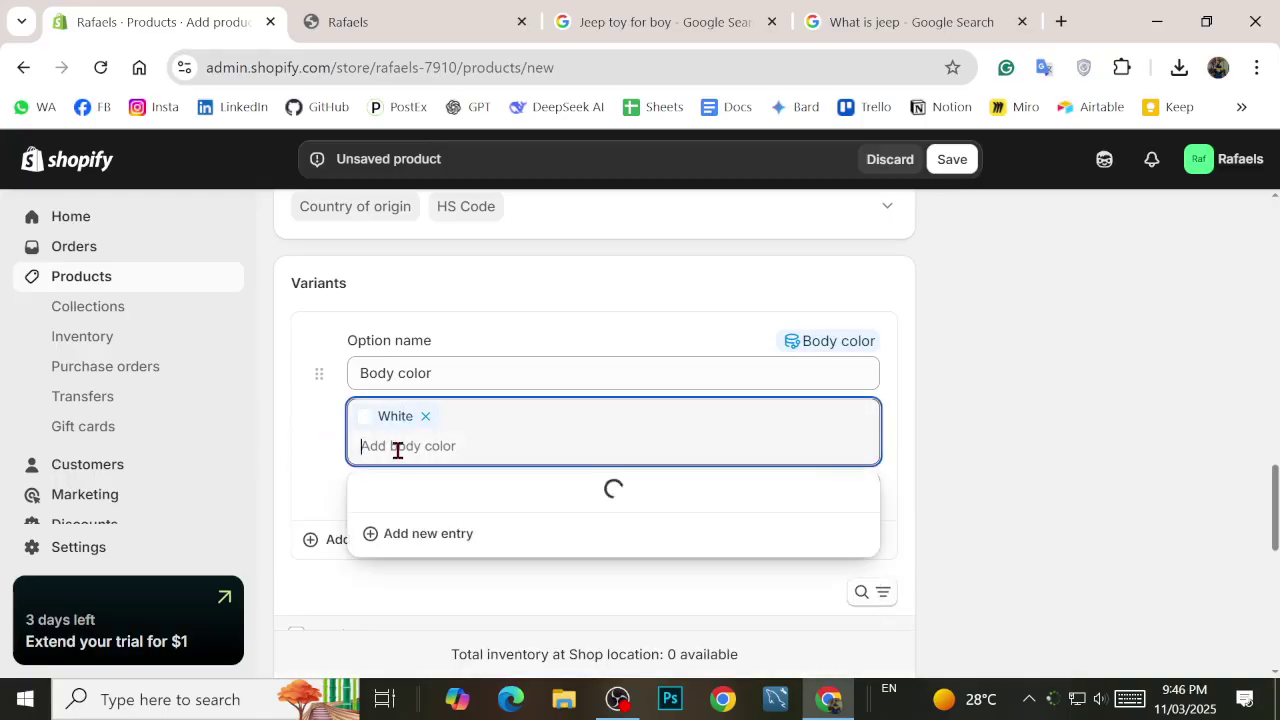
text(Black)
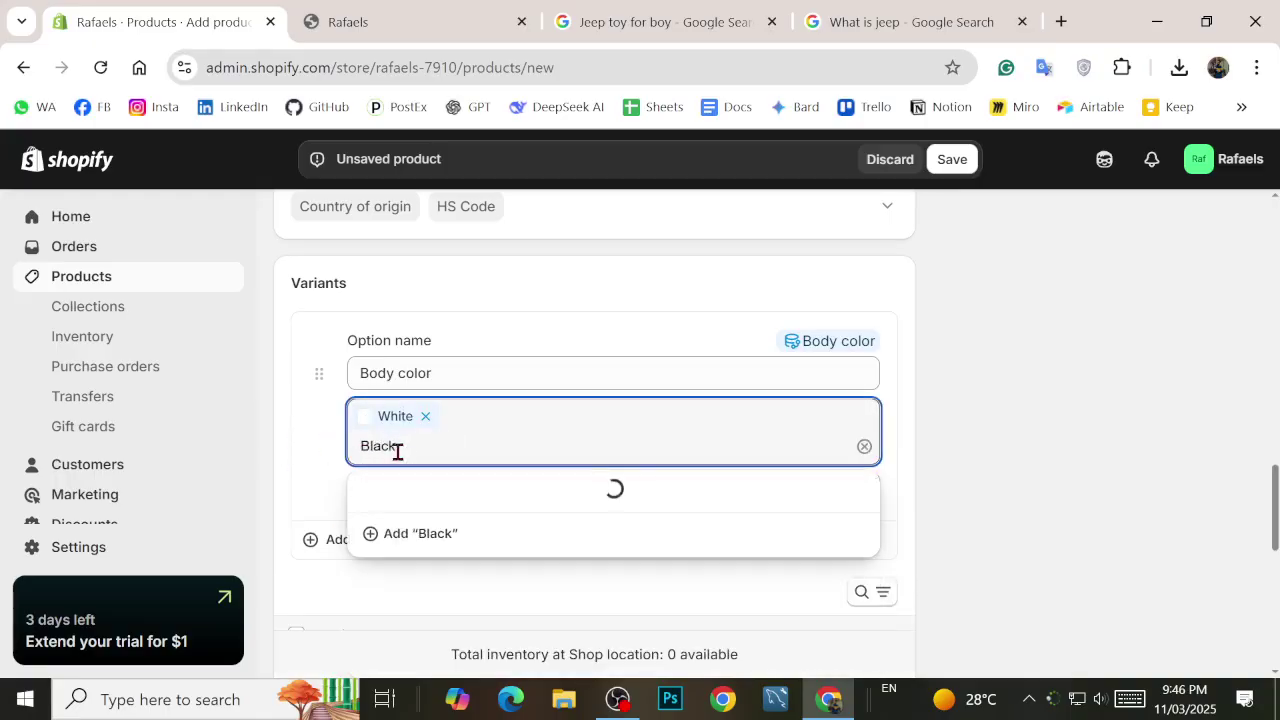
click(370, 568)
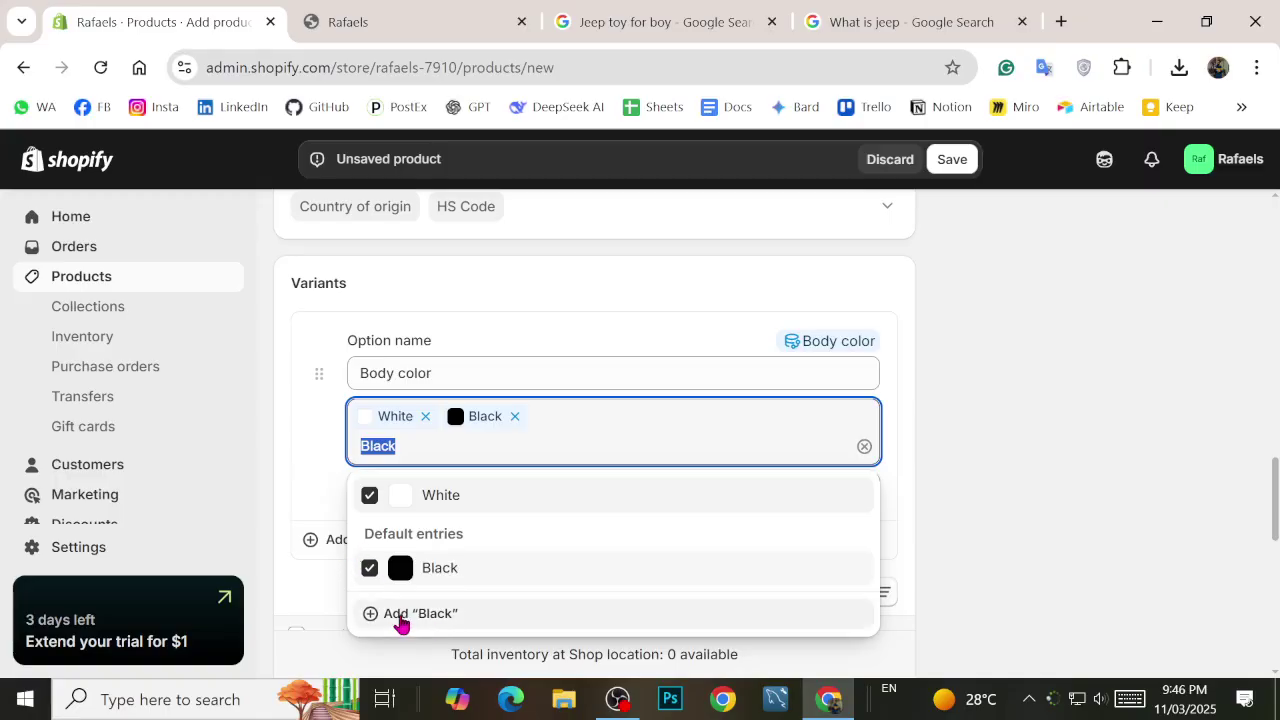
click(301, 449)
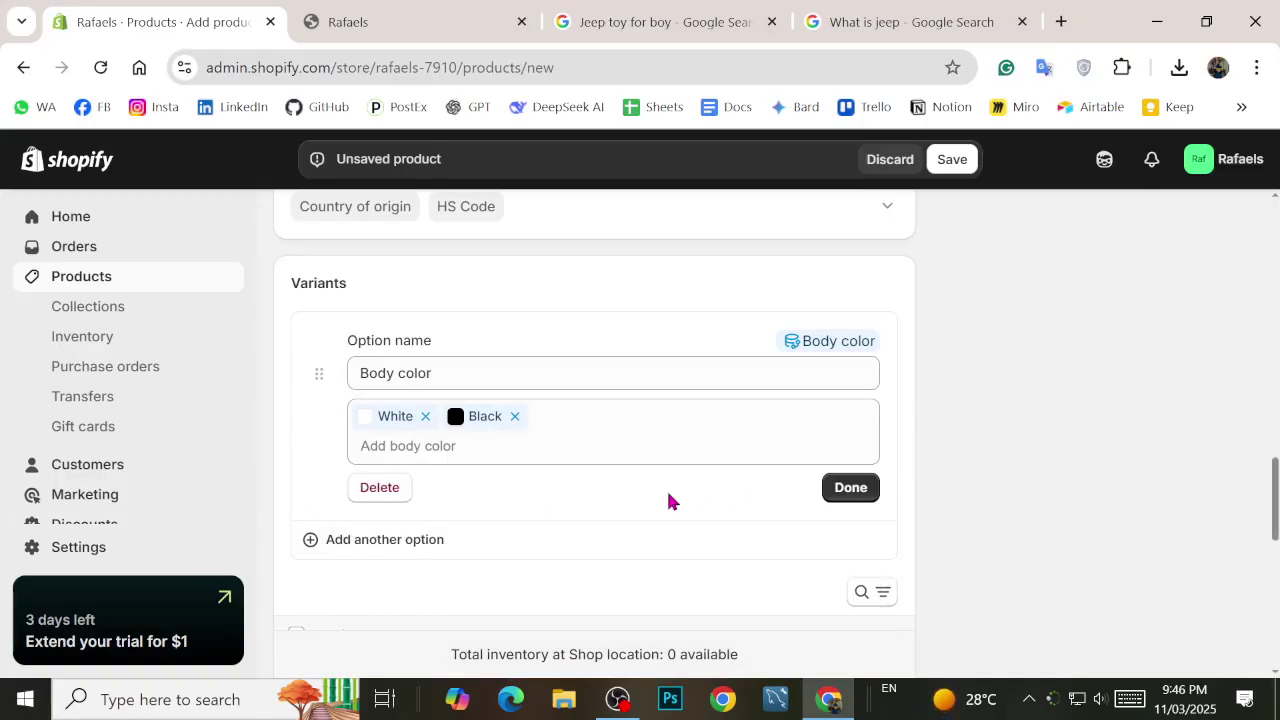
scroll(466, 500, down, 1)
scroll(880, 500, down, 1)
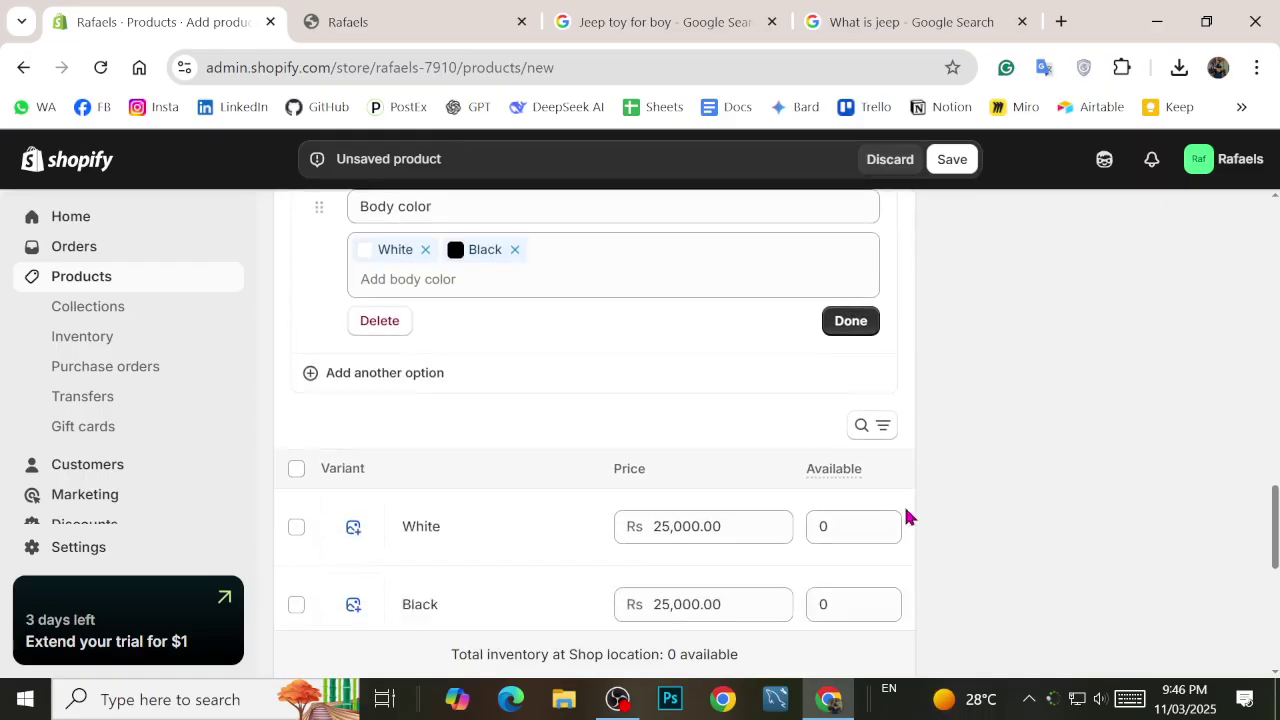
scroll(780, 500, down, 3)
scroll(729, 334, up, 1)
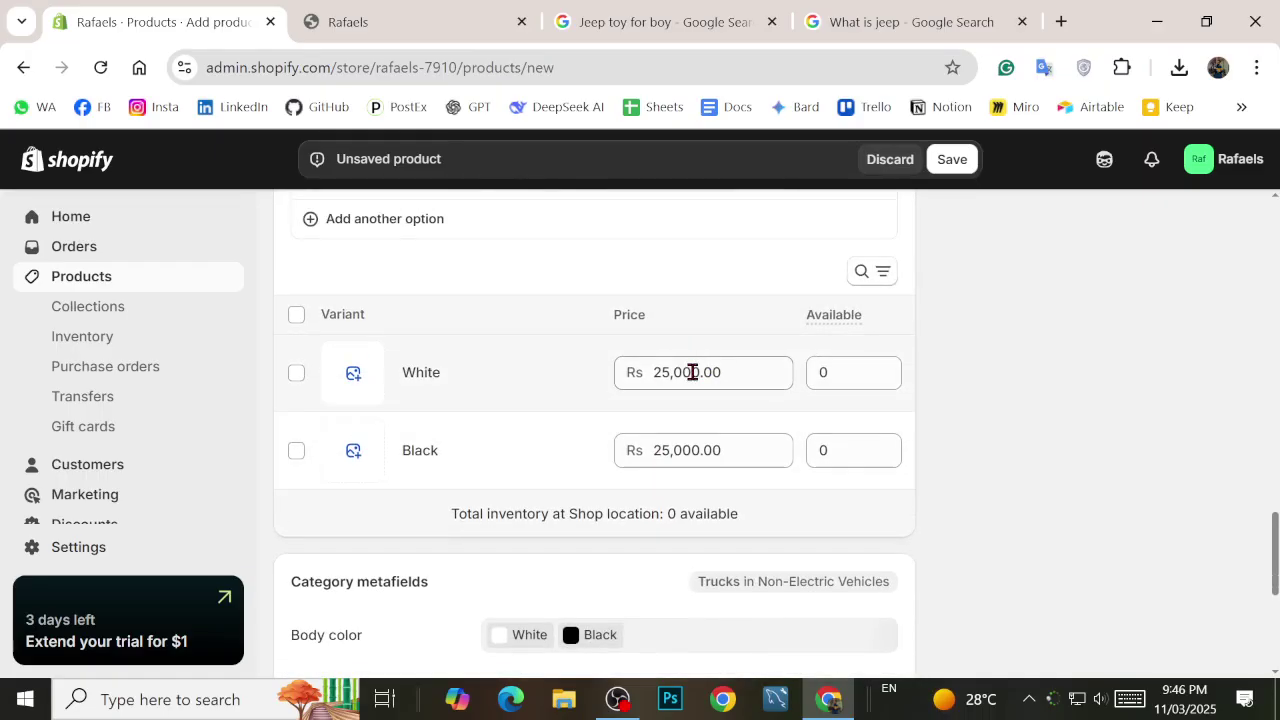
scroll(680, 340, down, 1)
scroll(614, 449, down, 2)
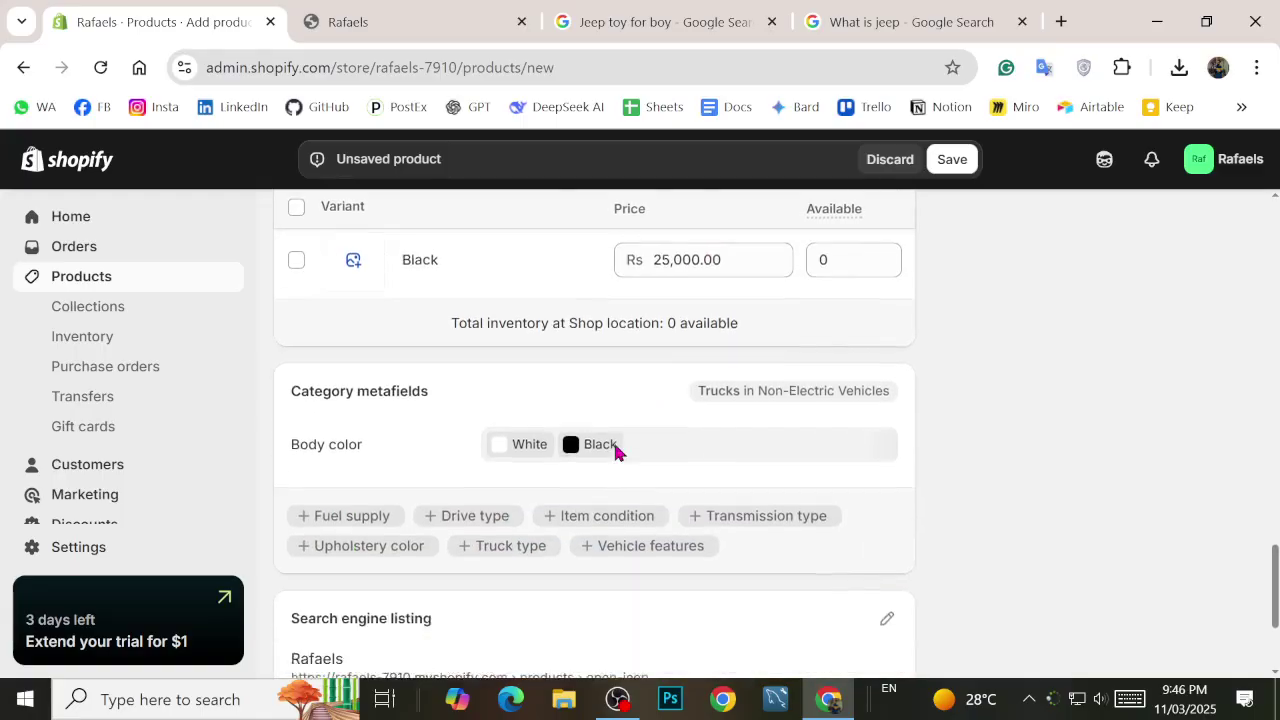
scroll(447, 357, down, 1)
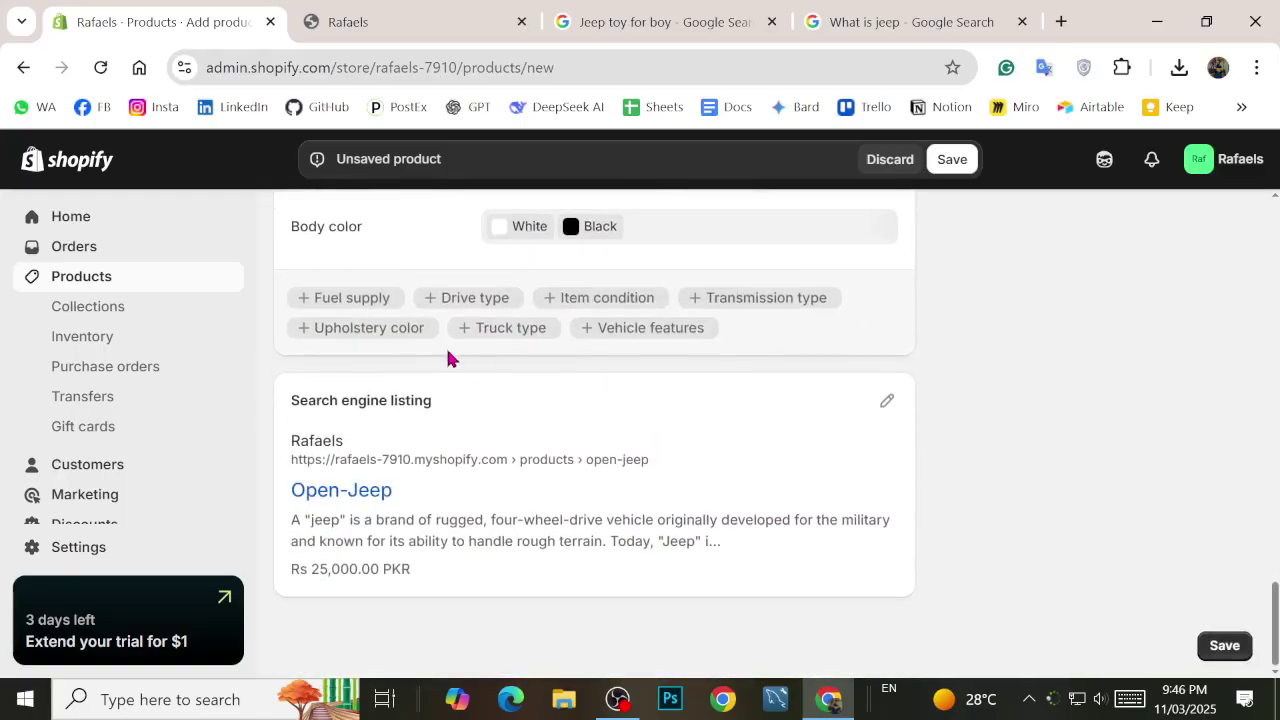
scroll(1042, 590, up, 15)
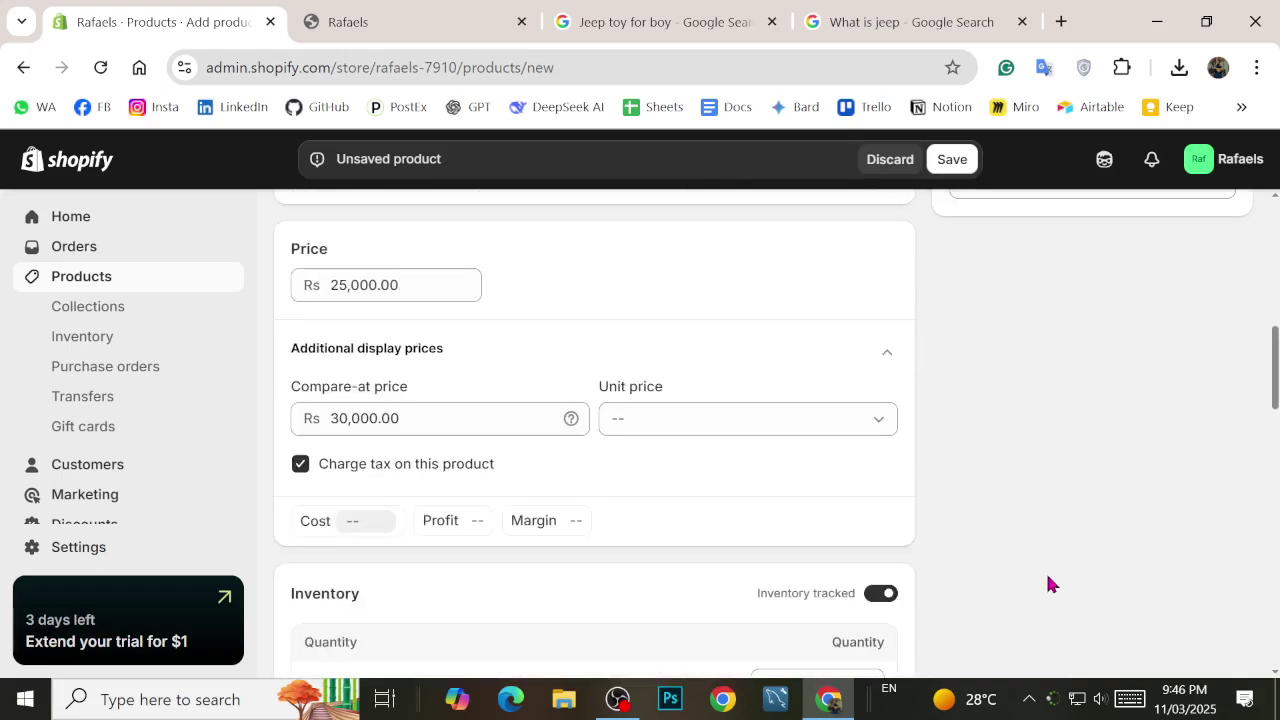
scroll(1049, 557, down, 10)
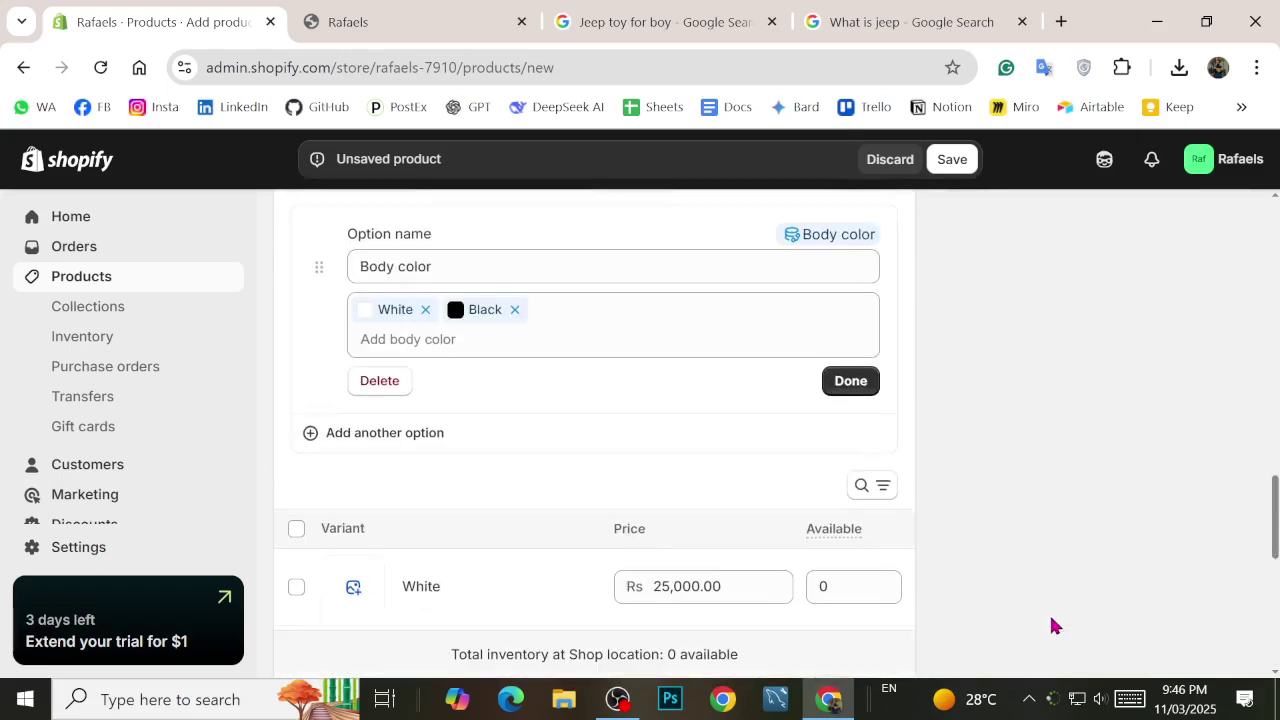
scroll(1100, 633, down, 3)
scroll(1100, 633, down, 3)
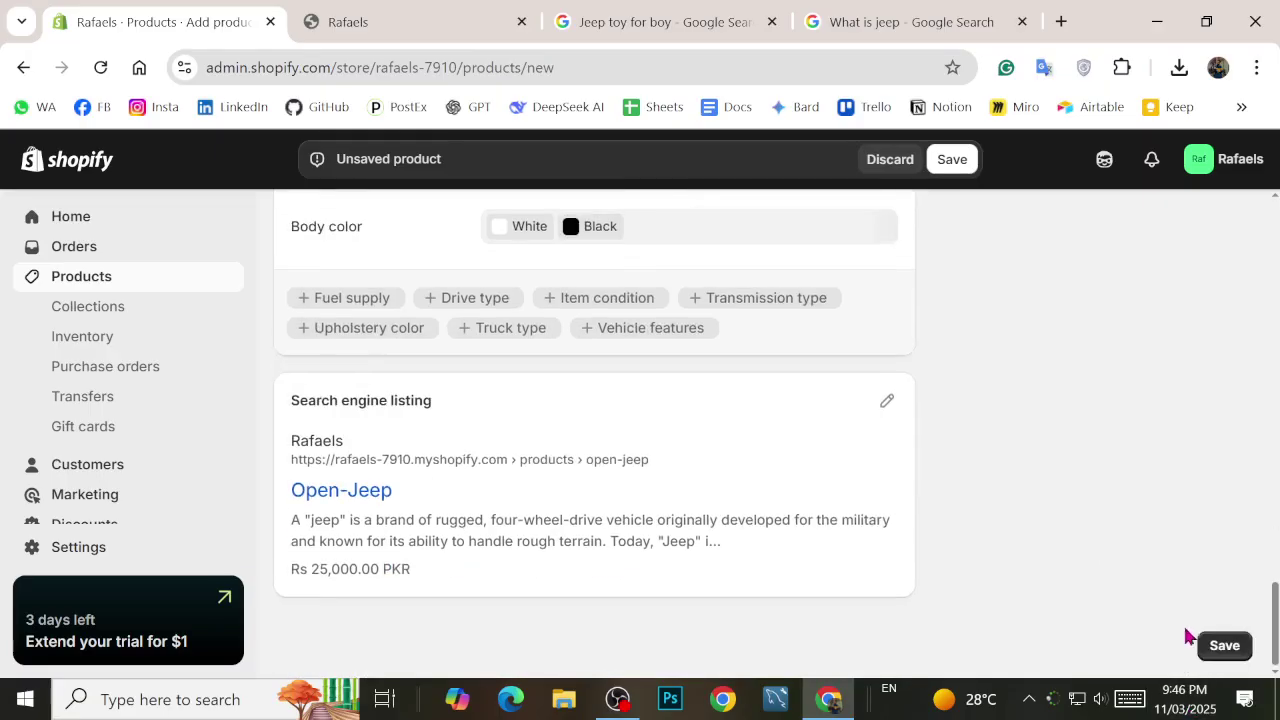
Step: Save the Open-Jeep product, then visit Orders and the live storefront tab
click(1218, 645)
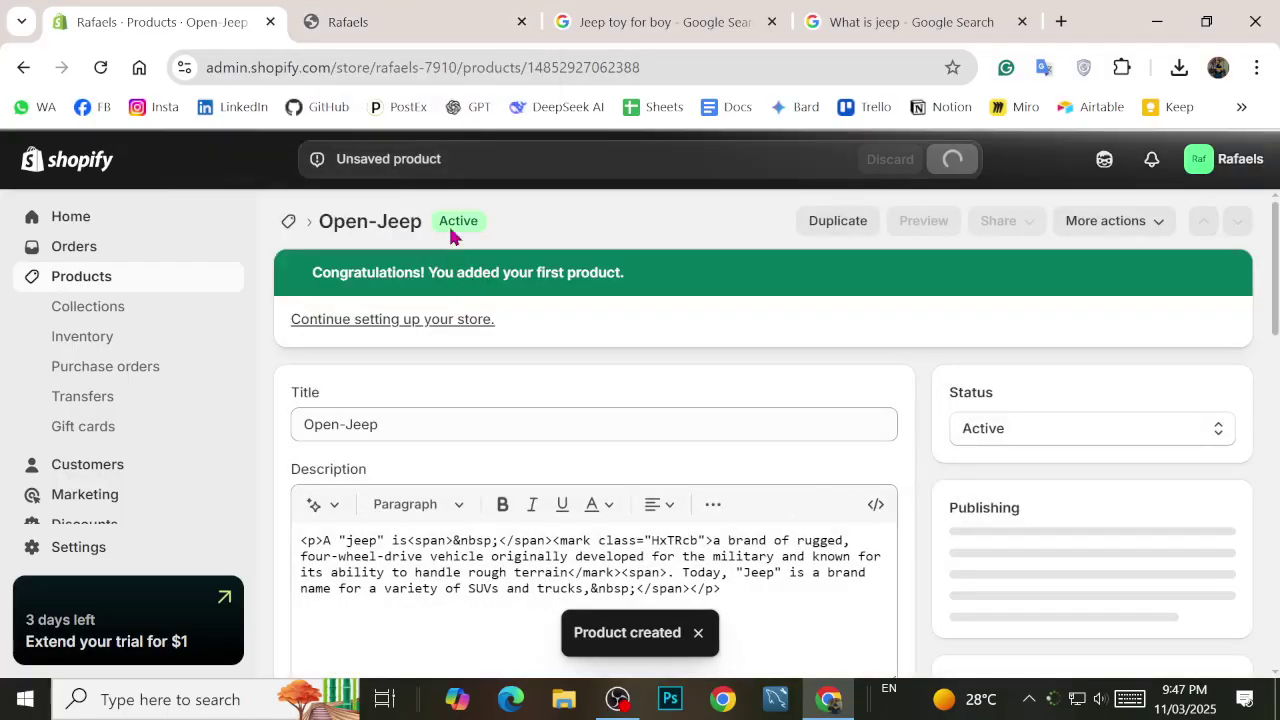
click(89, 249)
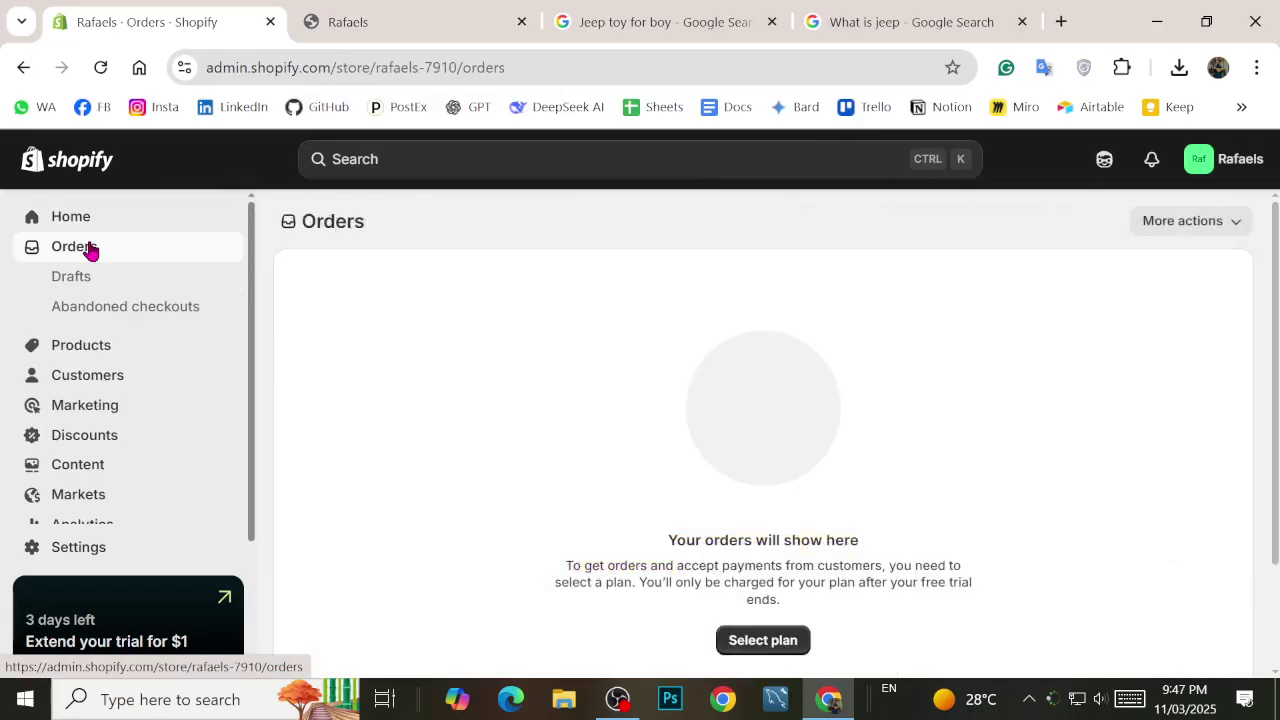
click(443, 14)
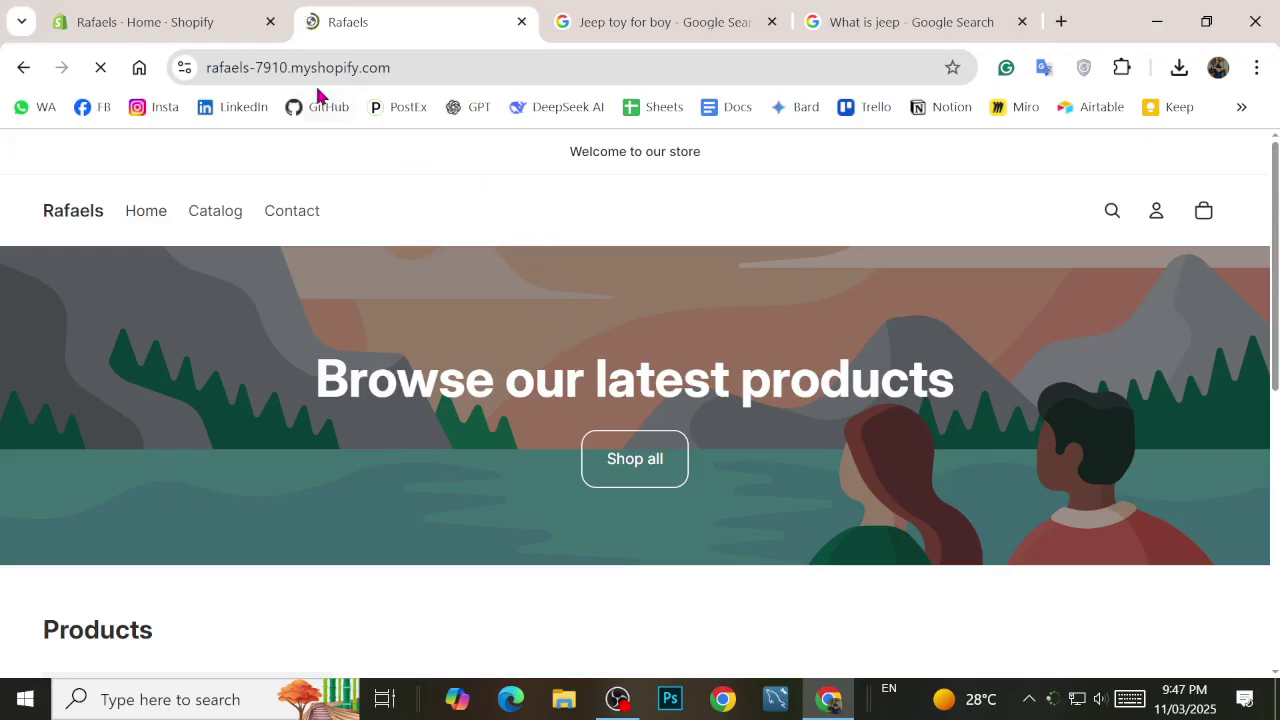
Step: Inspect the sold-out Open-Jeep card on the Rafaels storefront, then return to the admin home
drag(566, 155, 709, 154)
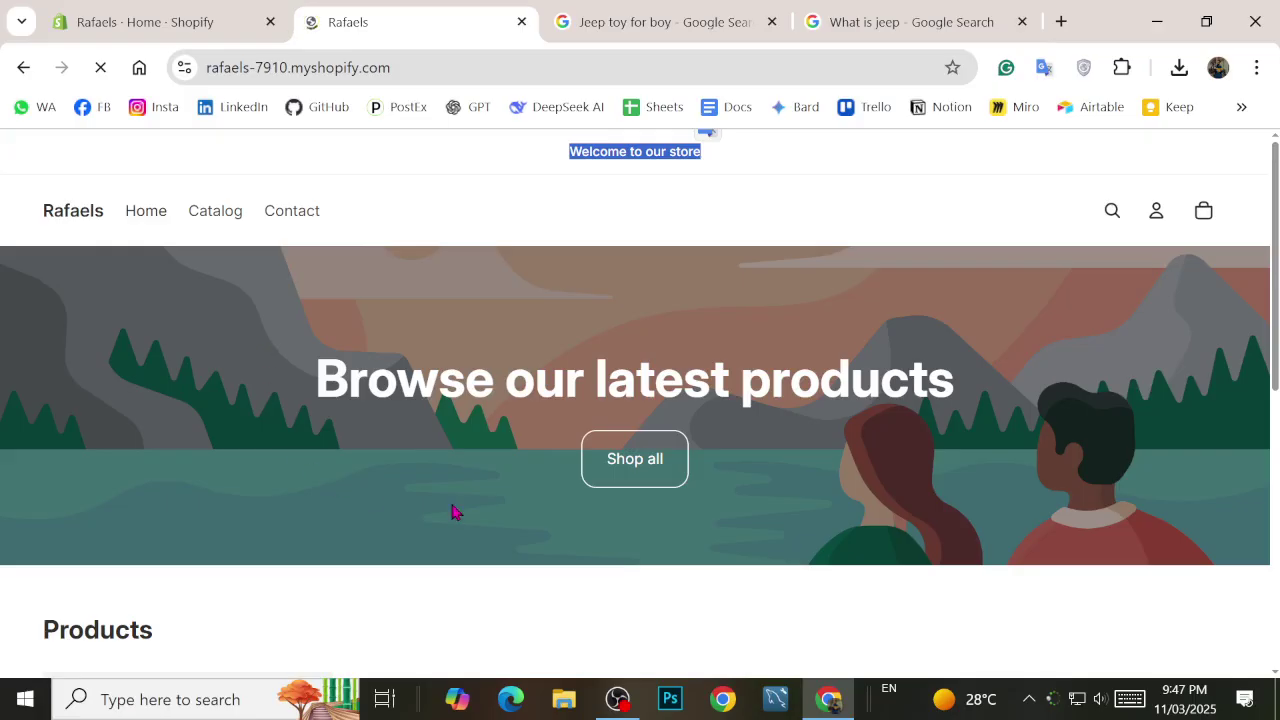
scroll(686, 434, down, 3)
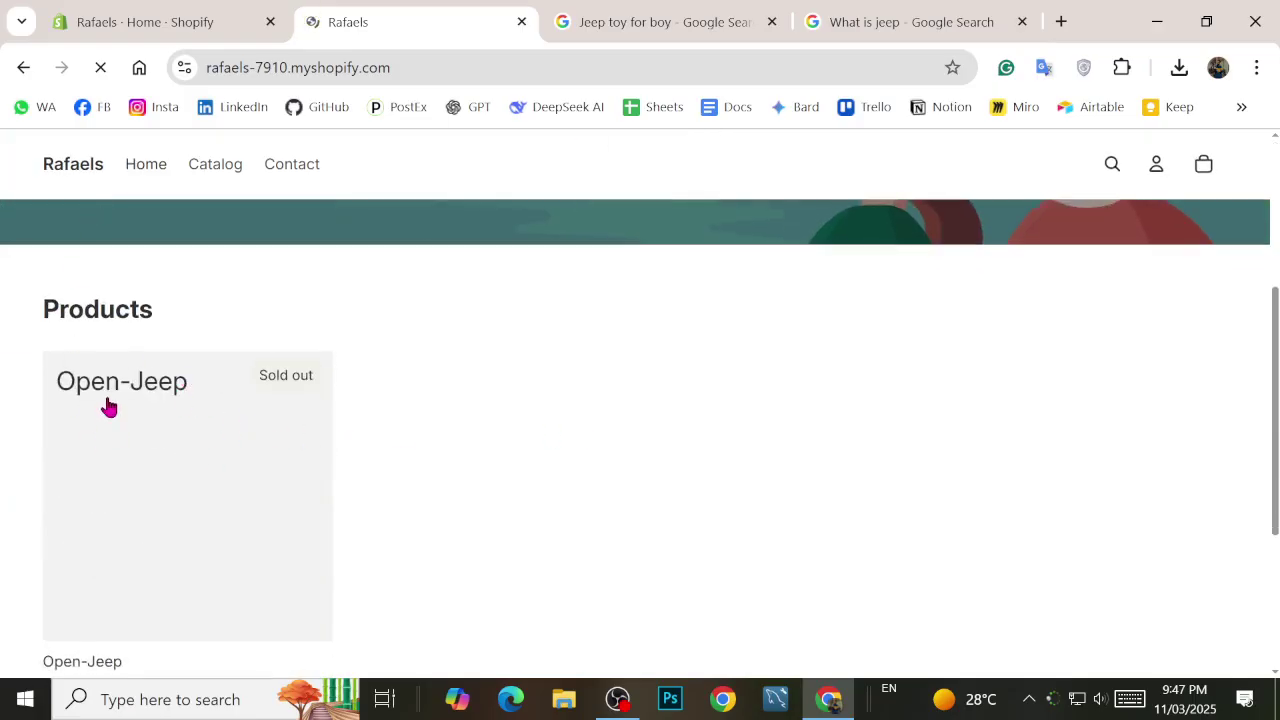
scroll(180, 534, down, 2)
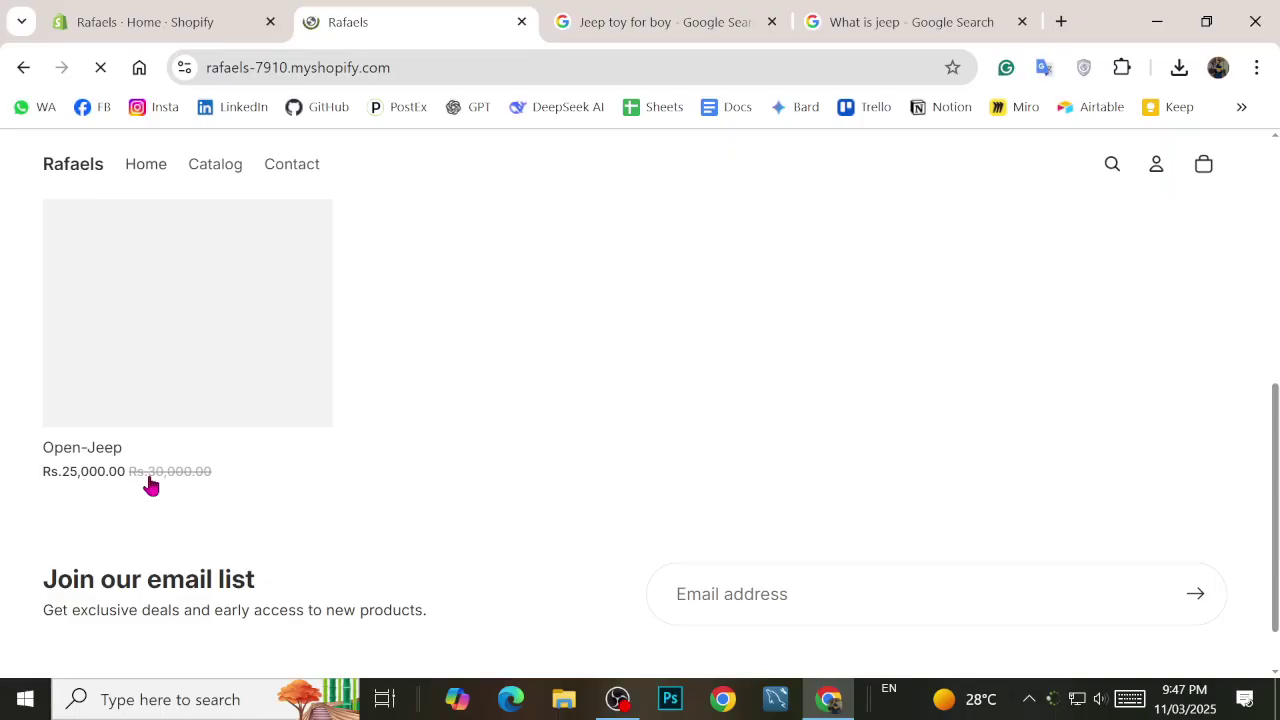
scroll(175, 490, up, 1)
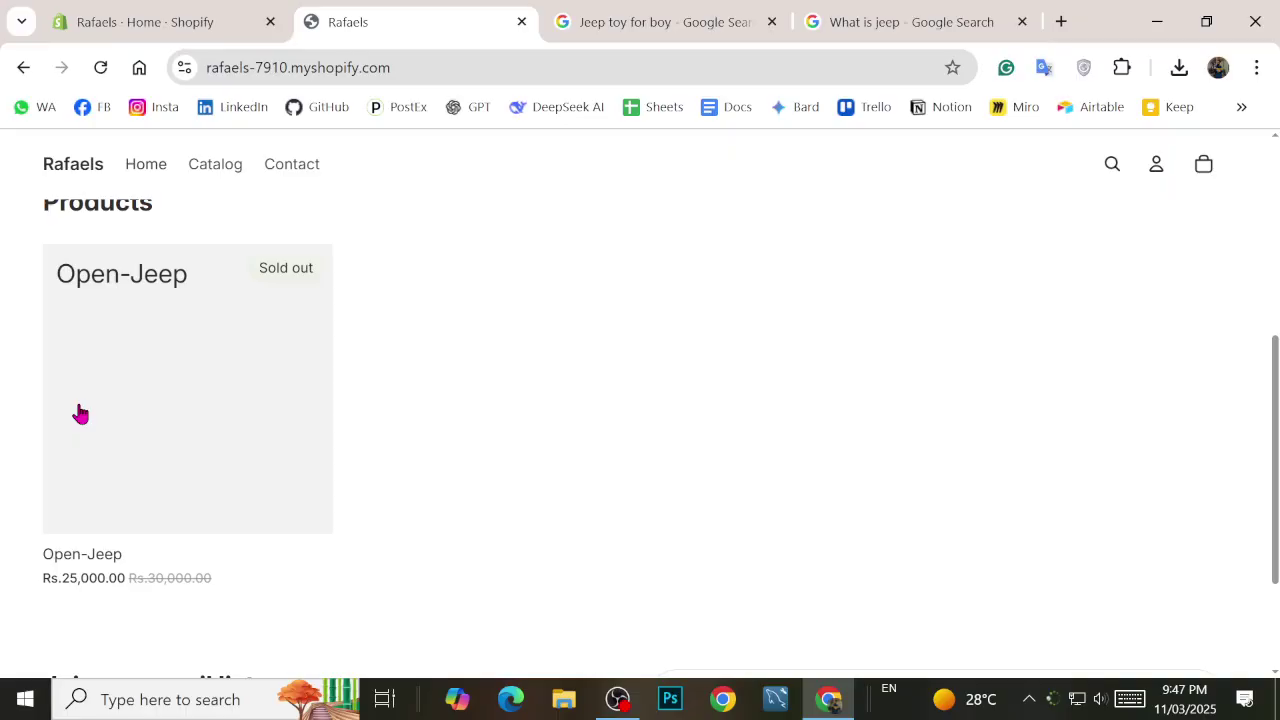
scroll(457, 337, up, 4)
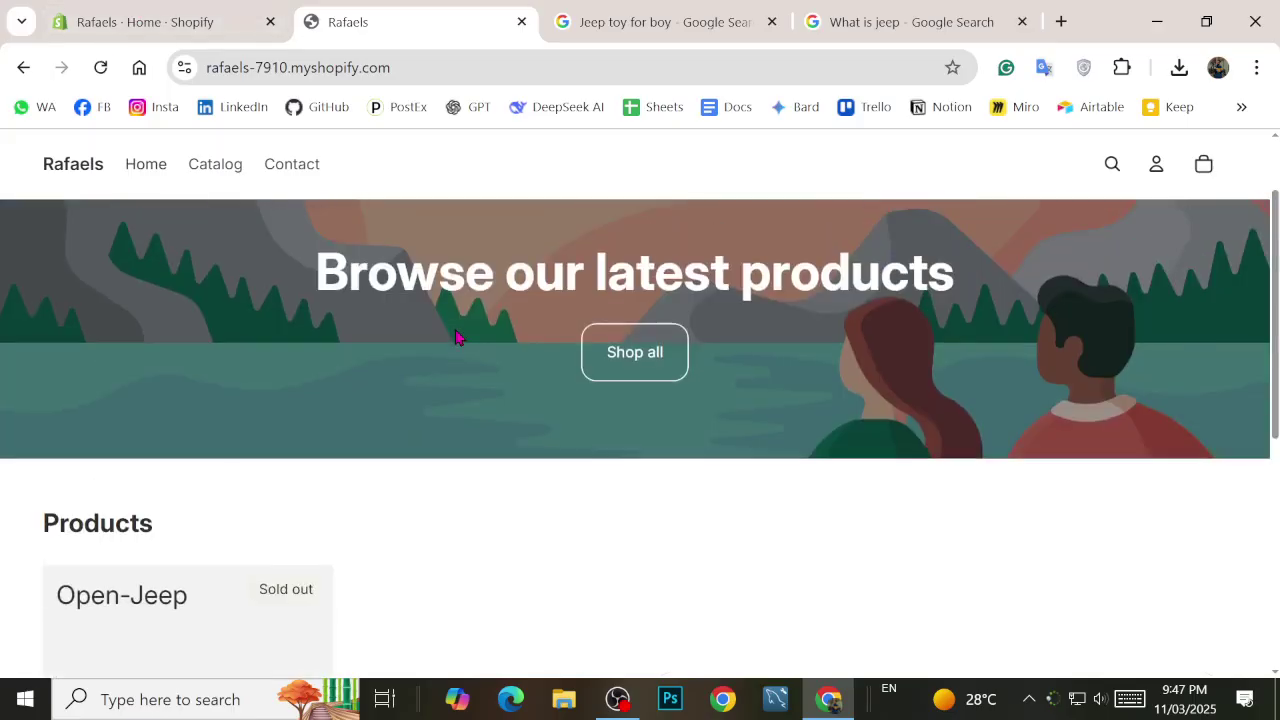
scroll(454, 290, down, 6)
scroll(455, 292, up, 1)
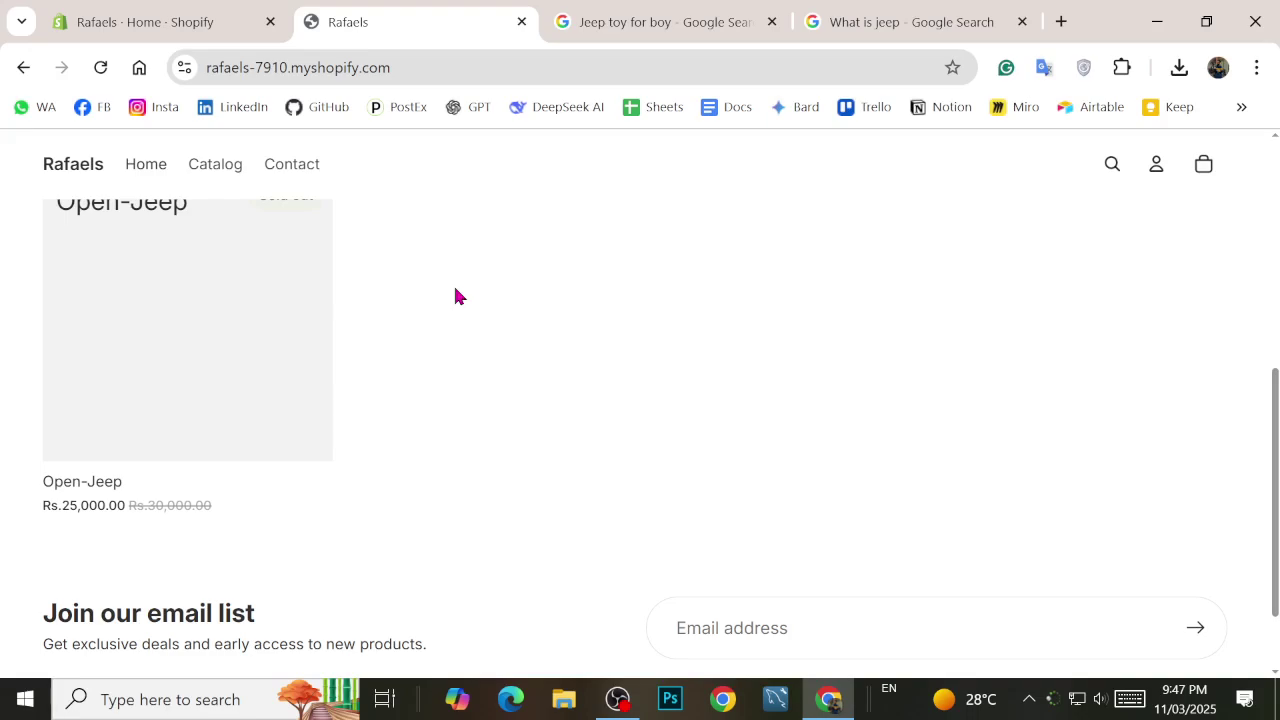
scroll(383, 345, up, 5)
scroll(380, 331, down, 4)
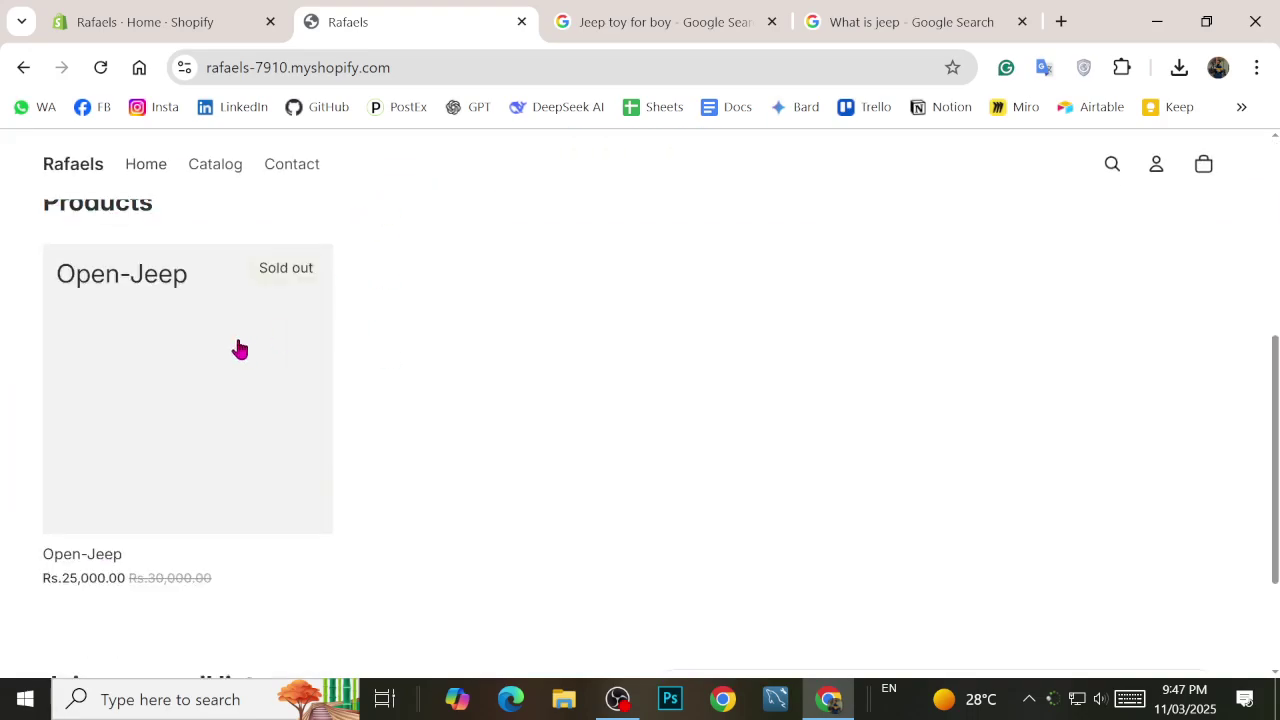
click(115, 18)
Step: Review Open-Jeep in the Products list, previewing as the Pakistan online store and comparing with the storefront
scroll(350, 330, down, 3)
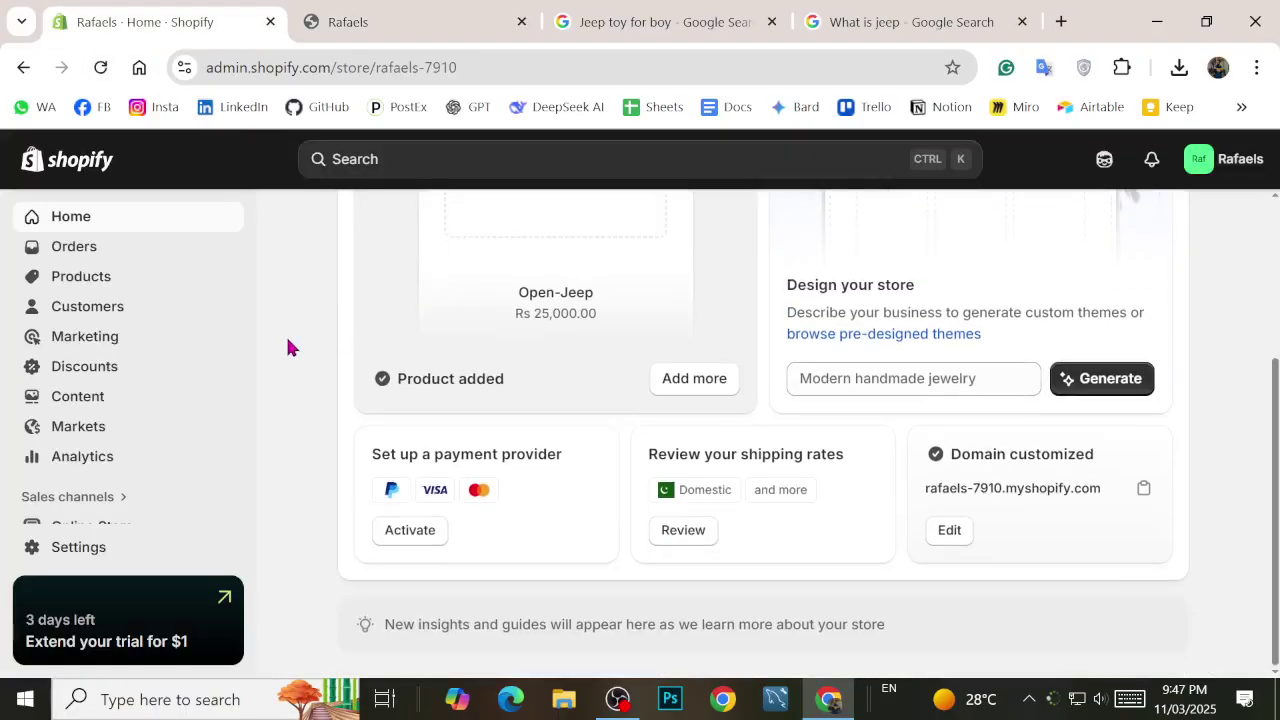
scroll(286, 346, up, 3)
click(80, 282)
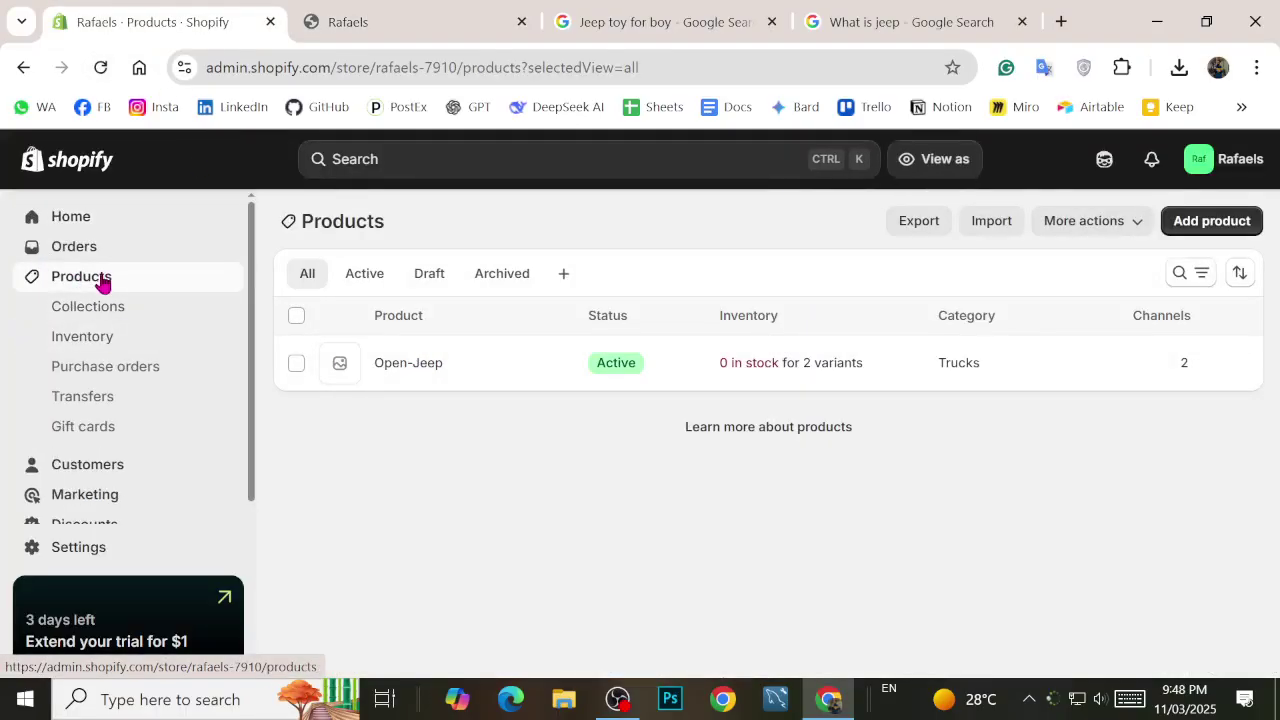
click(420, 16)
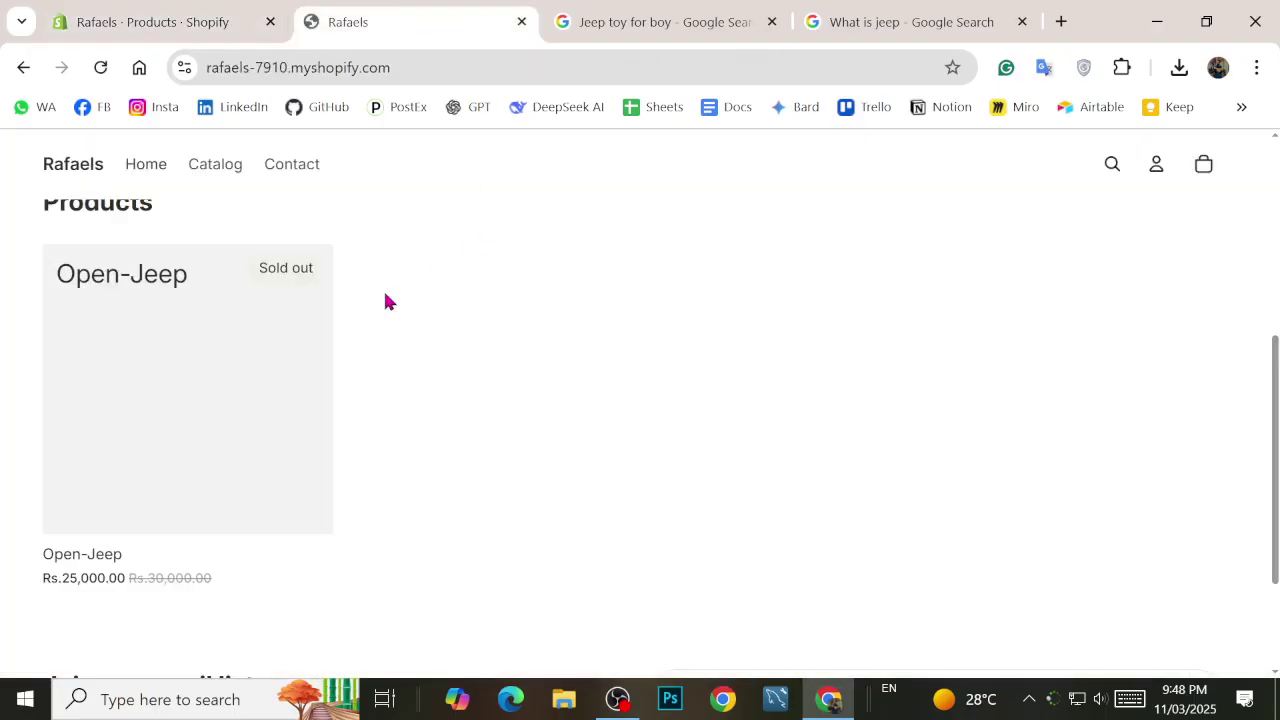
click(126, 12)
click(955, 160)
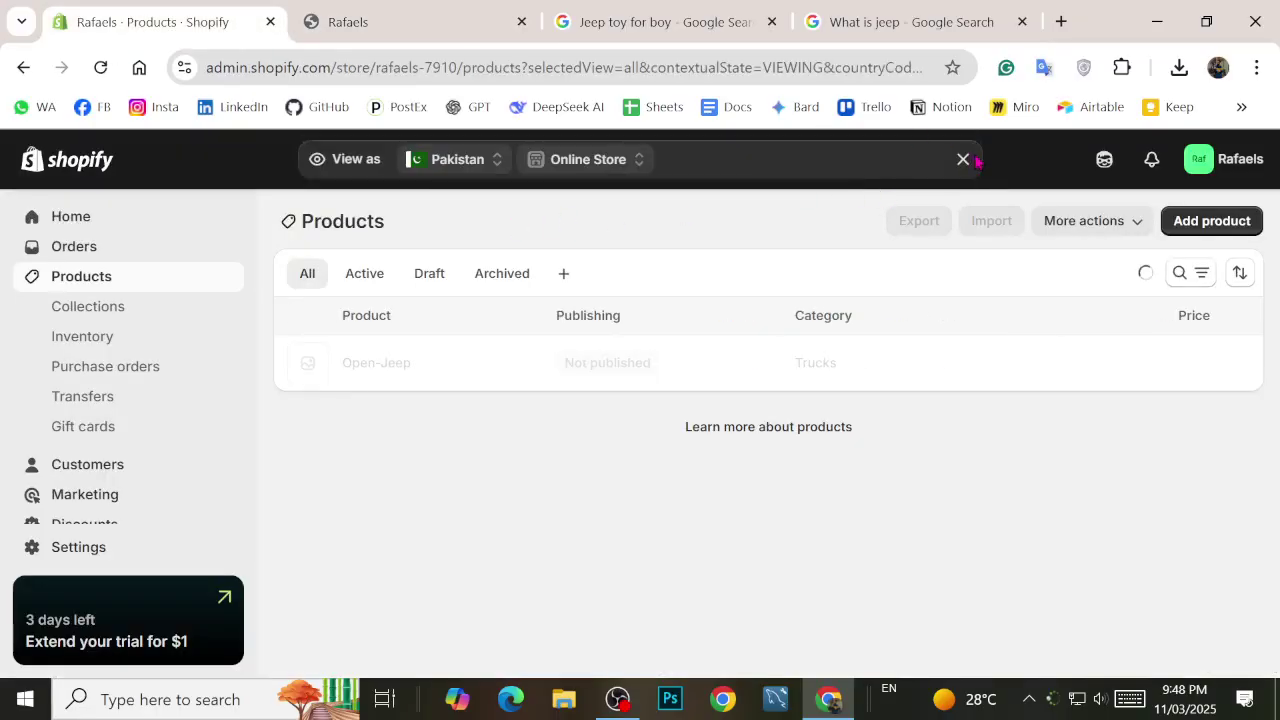
click(963, 159)
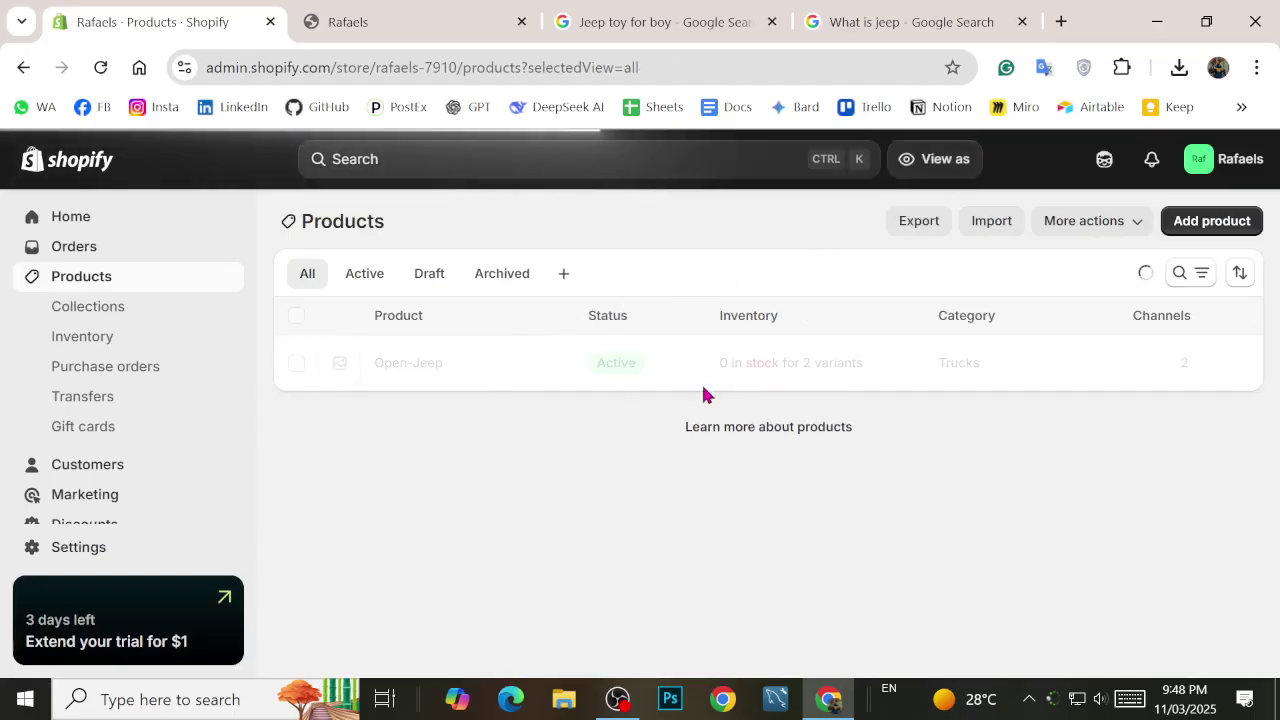
click(337, 12)
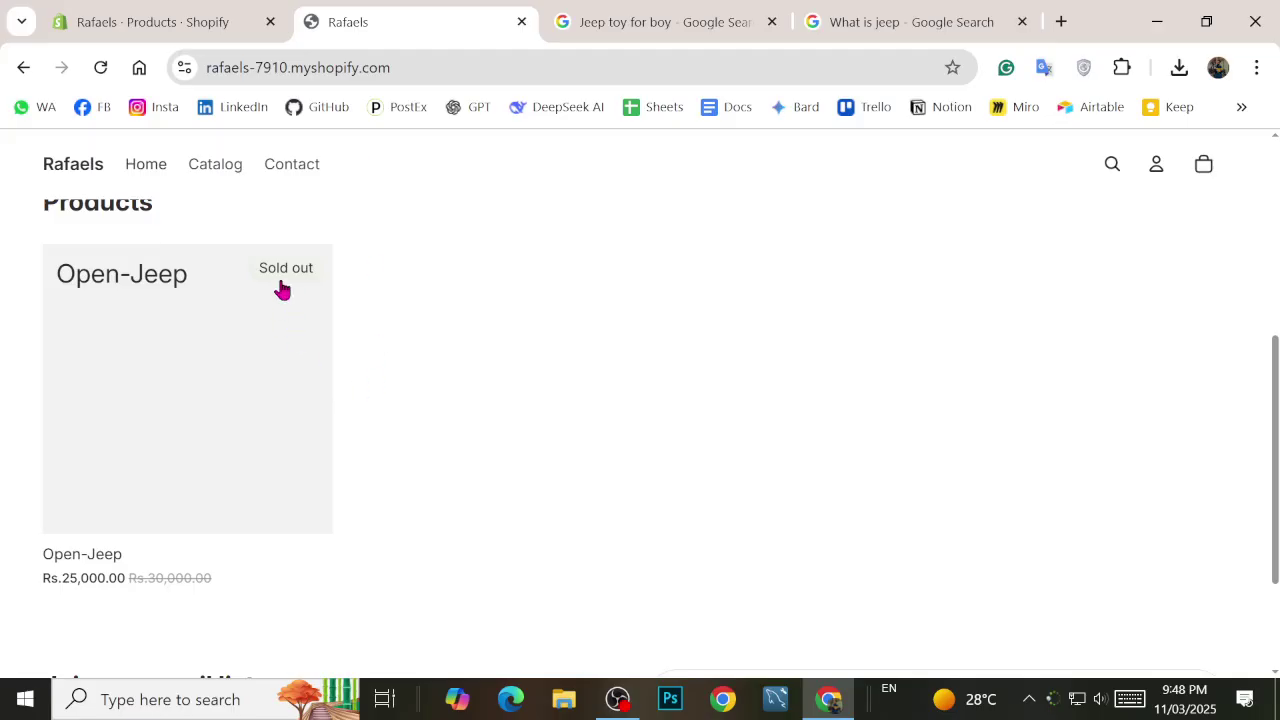
click(124, 10)
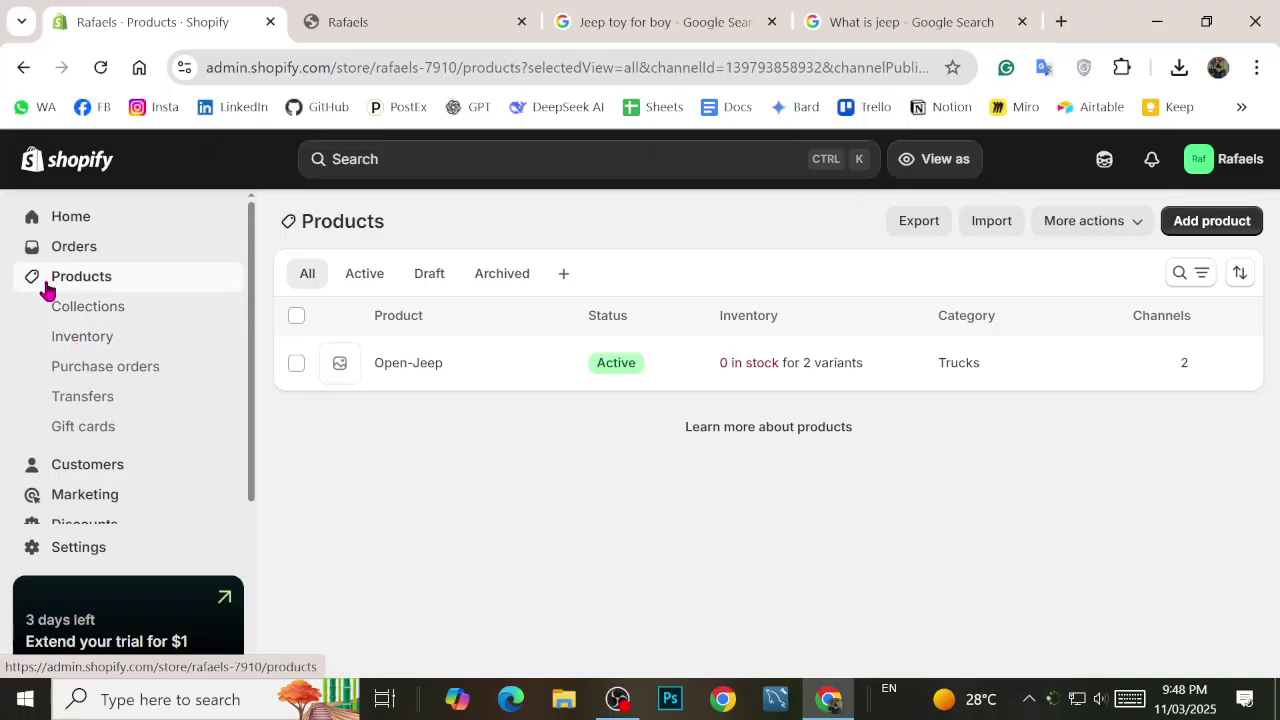
click(88, 376)
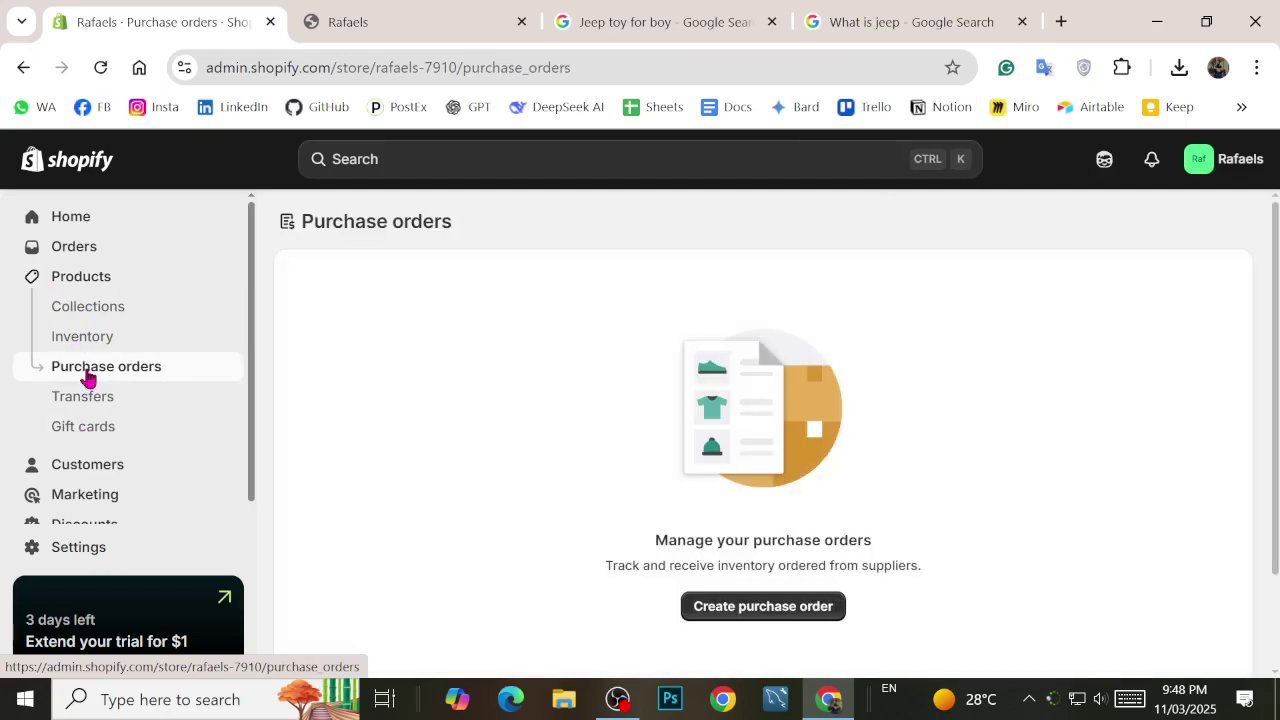
Step: Start a new purchase order and check the supplier list, which is empty
scroll(1003, 468, down, 1)
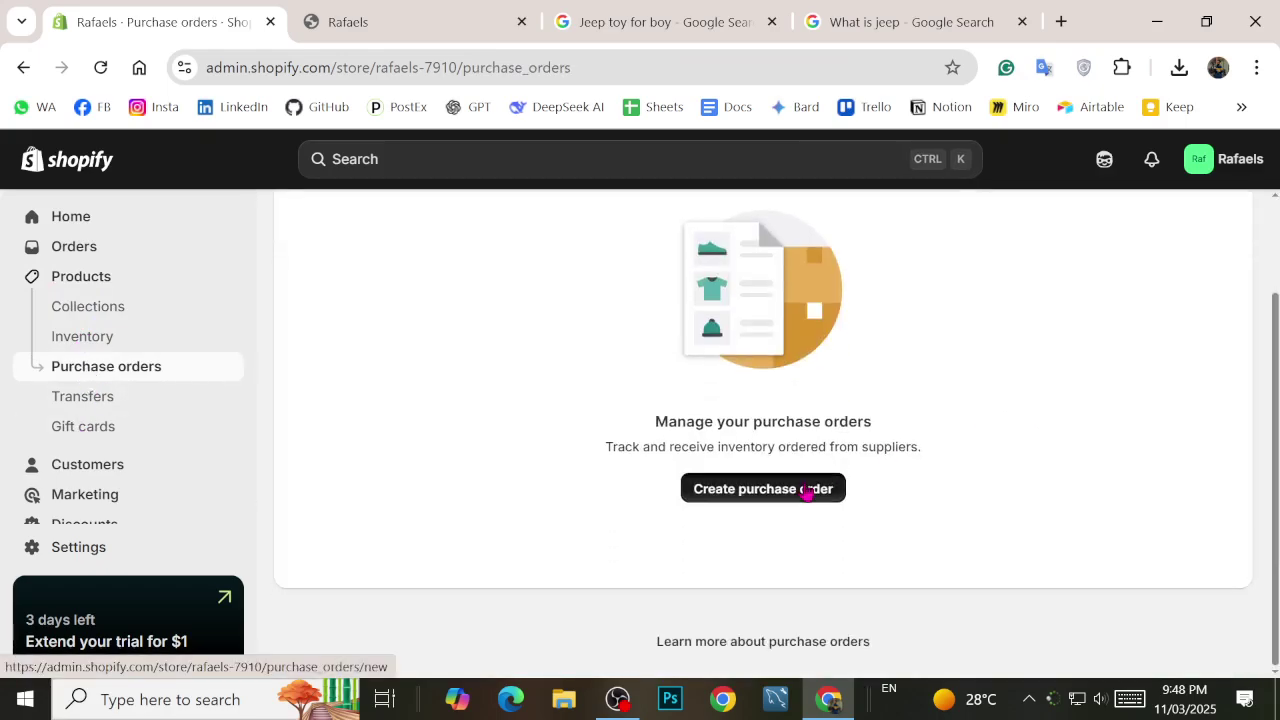
click(809, 489)
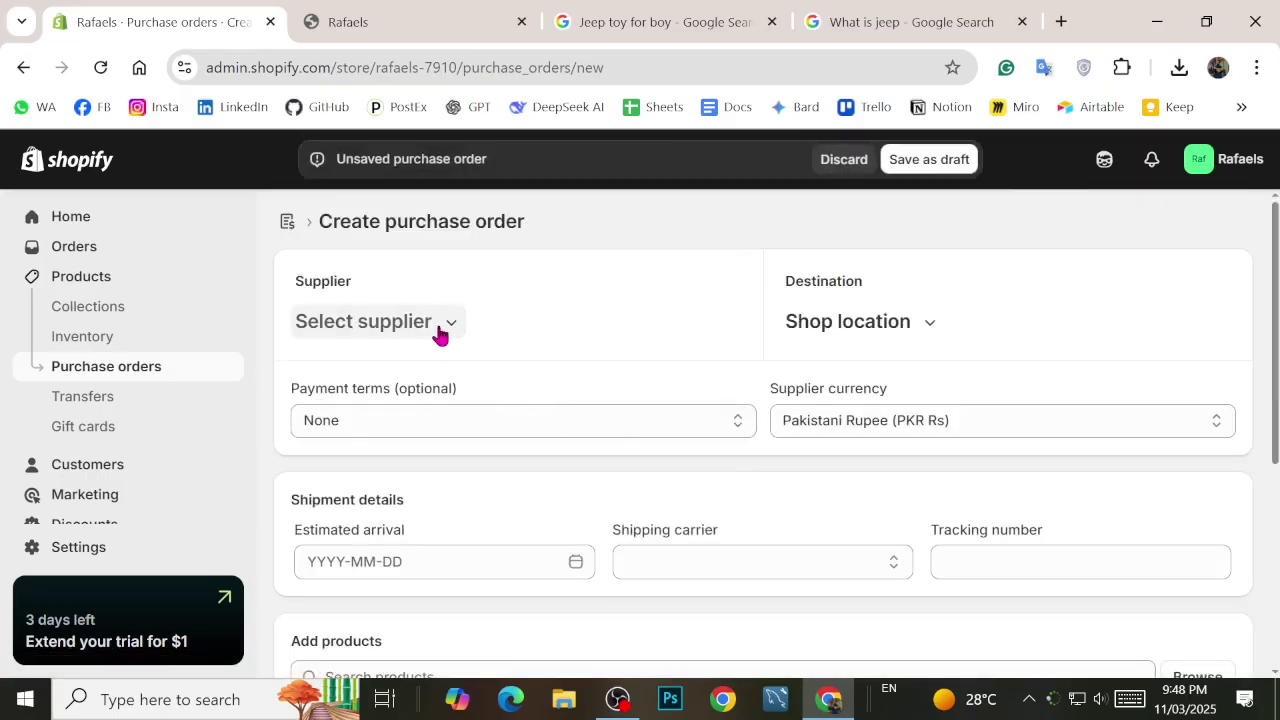
click(440, 330)
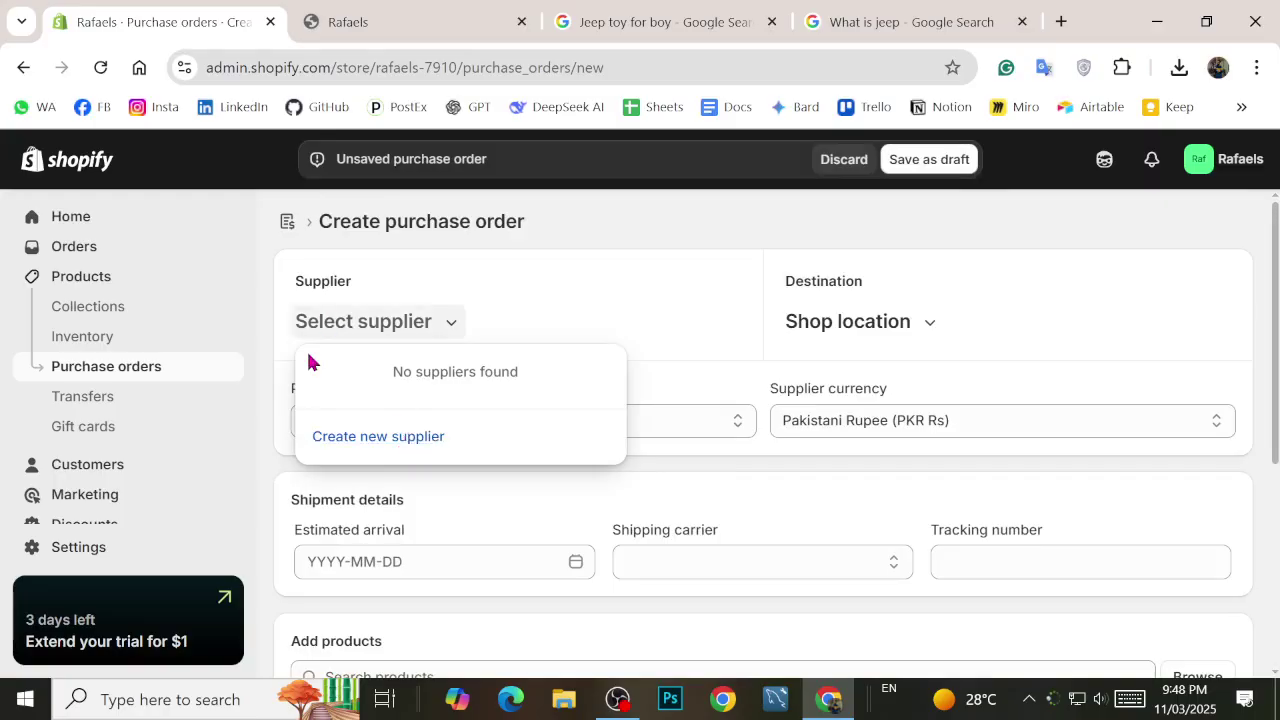
click(265, 358)
scroll(391, 391, down, 2)
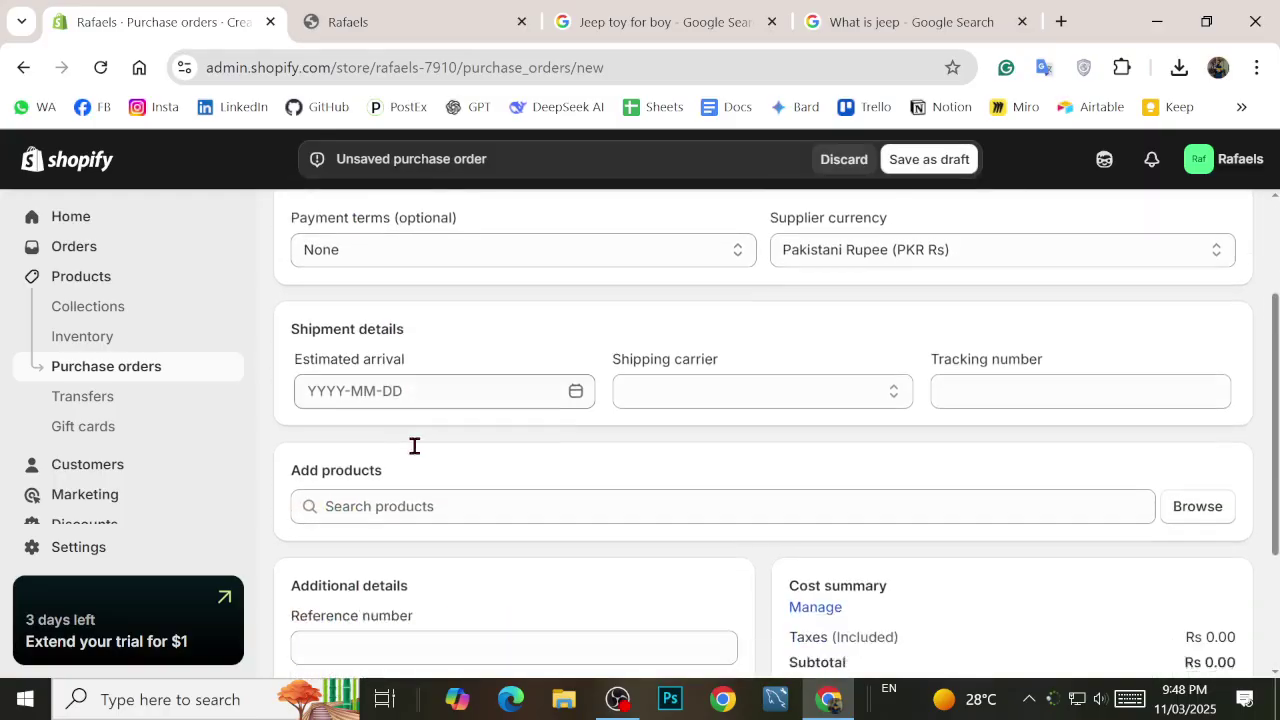
Step: Set the estimated arrival to November 1, 2025, and browse the products available to add
click(576, 349)
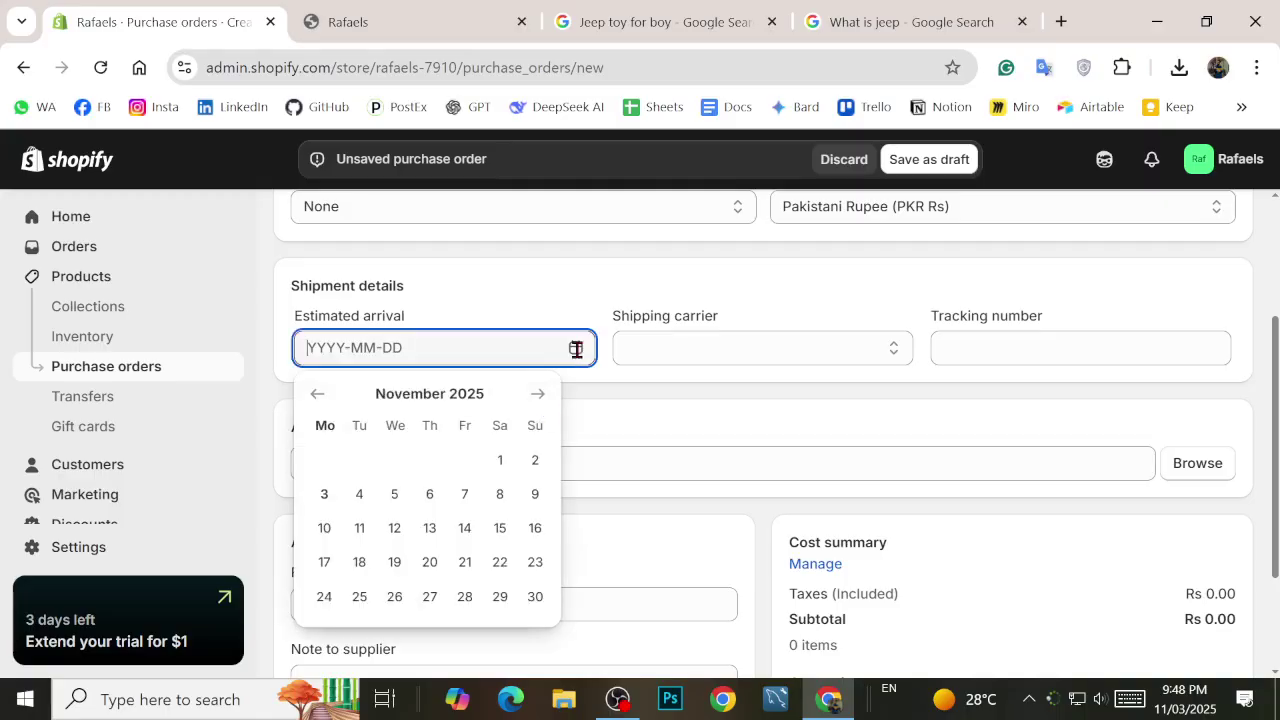
click(580, 352)
click(581, 356)
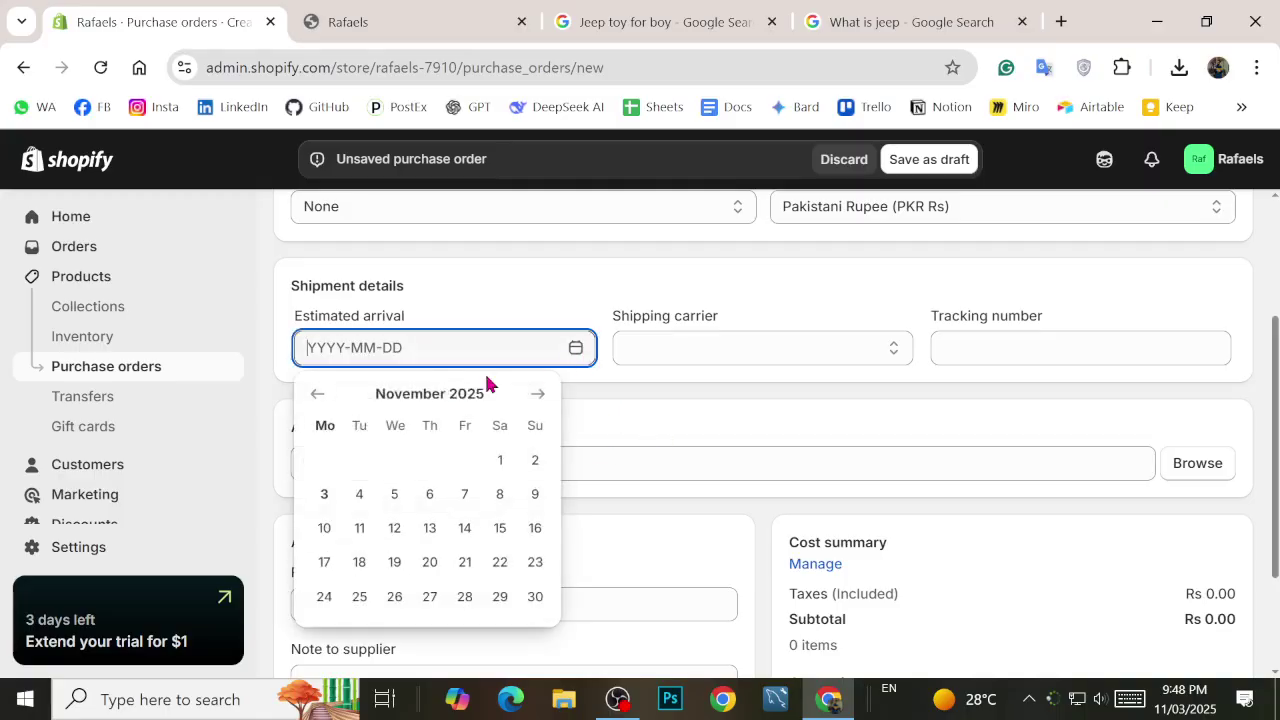
click(500, 460)
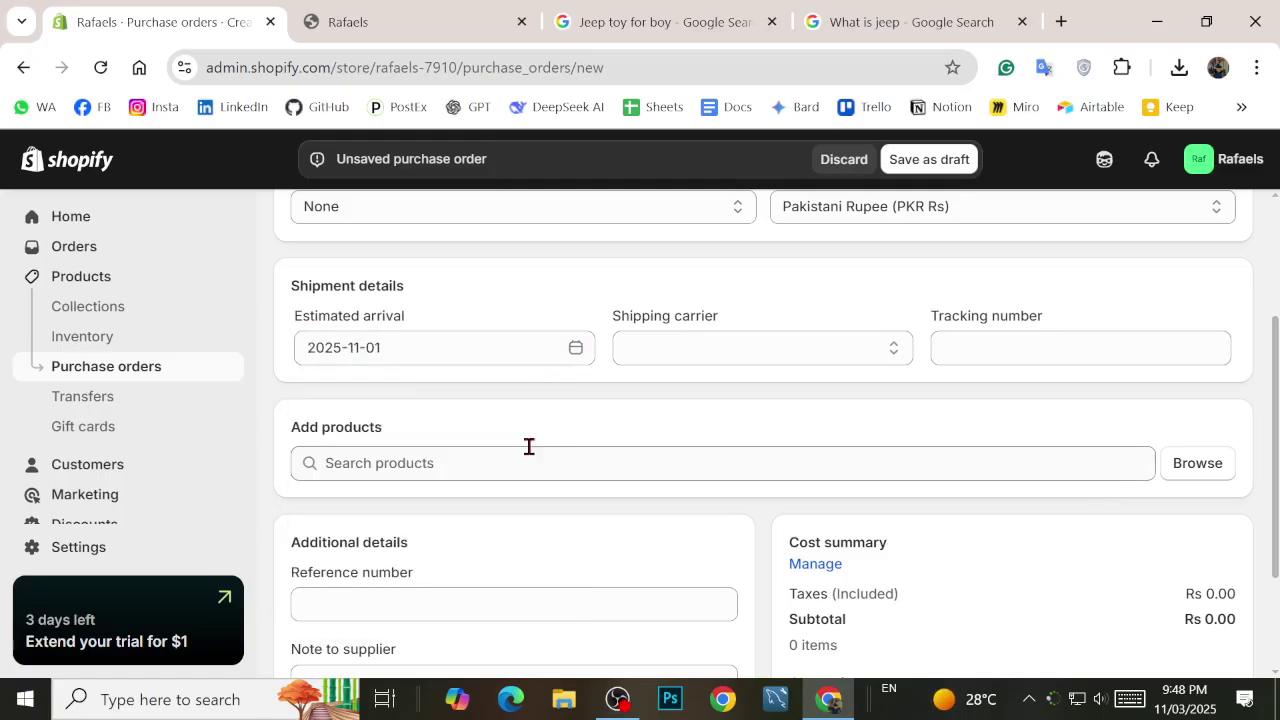
scroll(463, 374, down, 1)
click(458, 344)
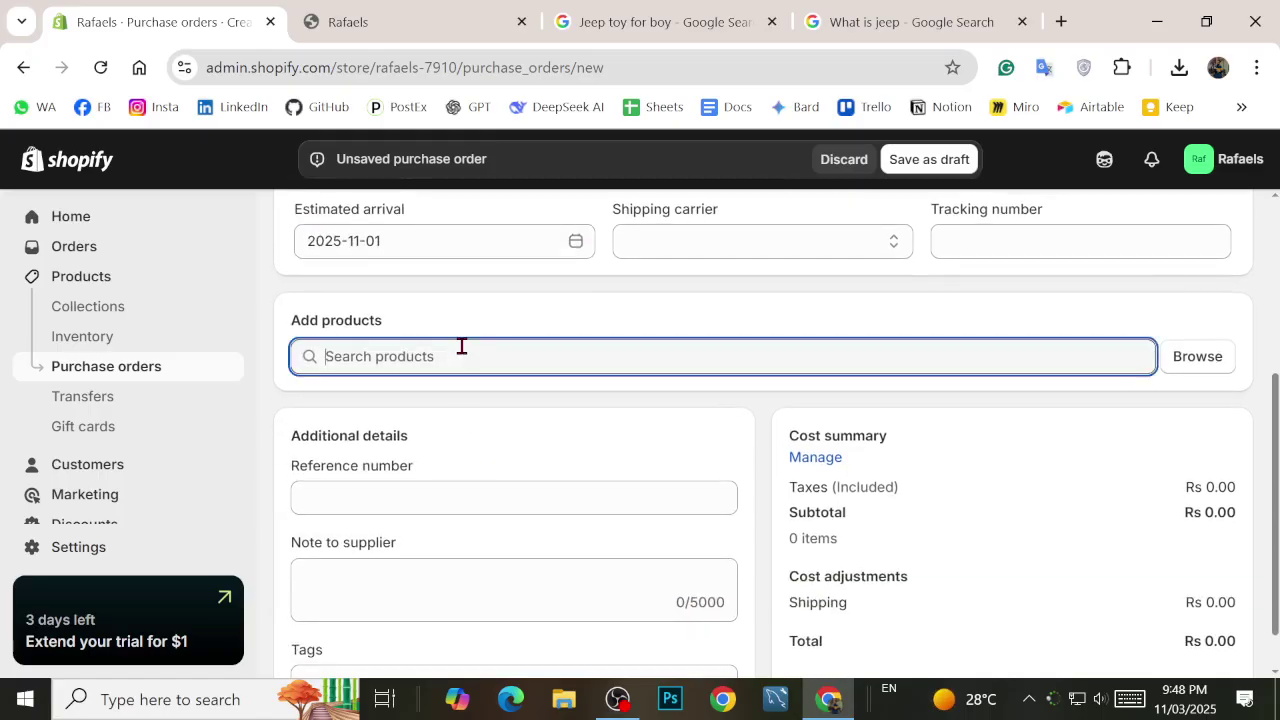
click(1230, 358)
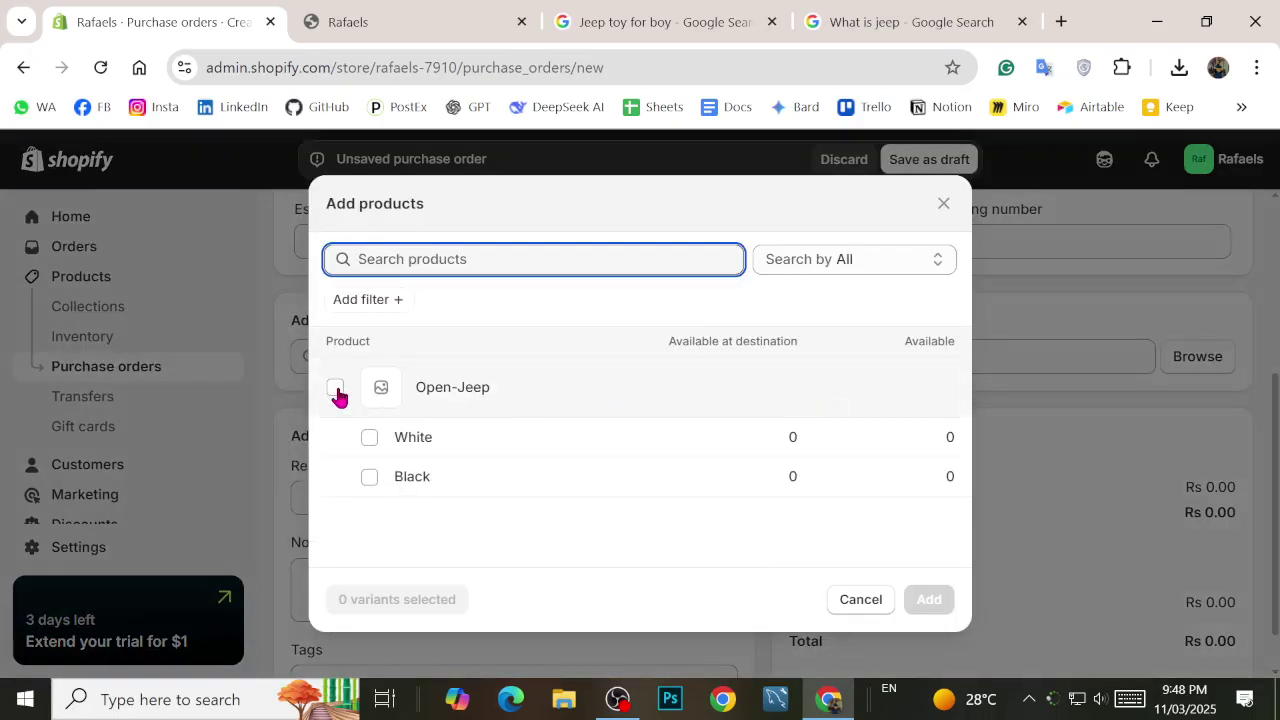
Step: Add Open-Jeep with both its White and Black variants to the purchase order
click(333, 392)
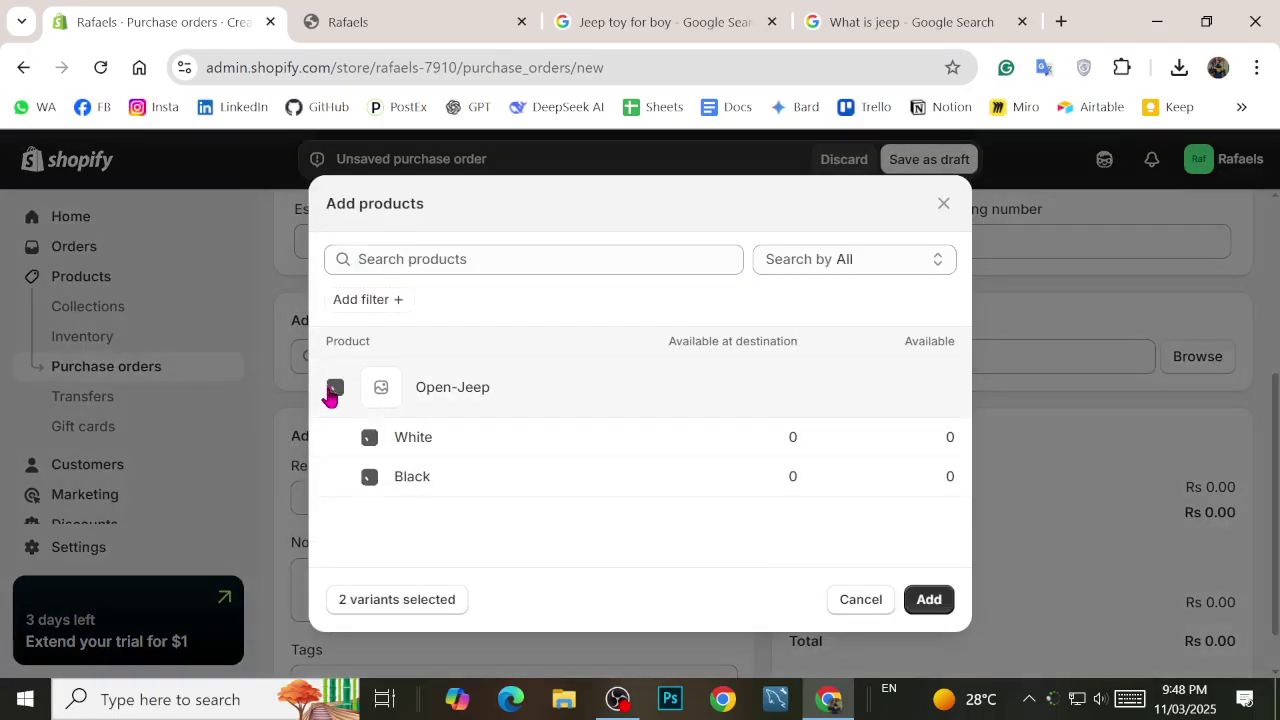
click(938, 608)
scroll(628, 508, down, 2)
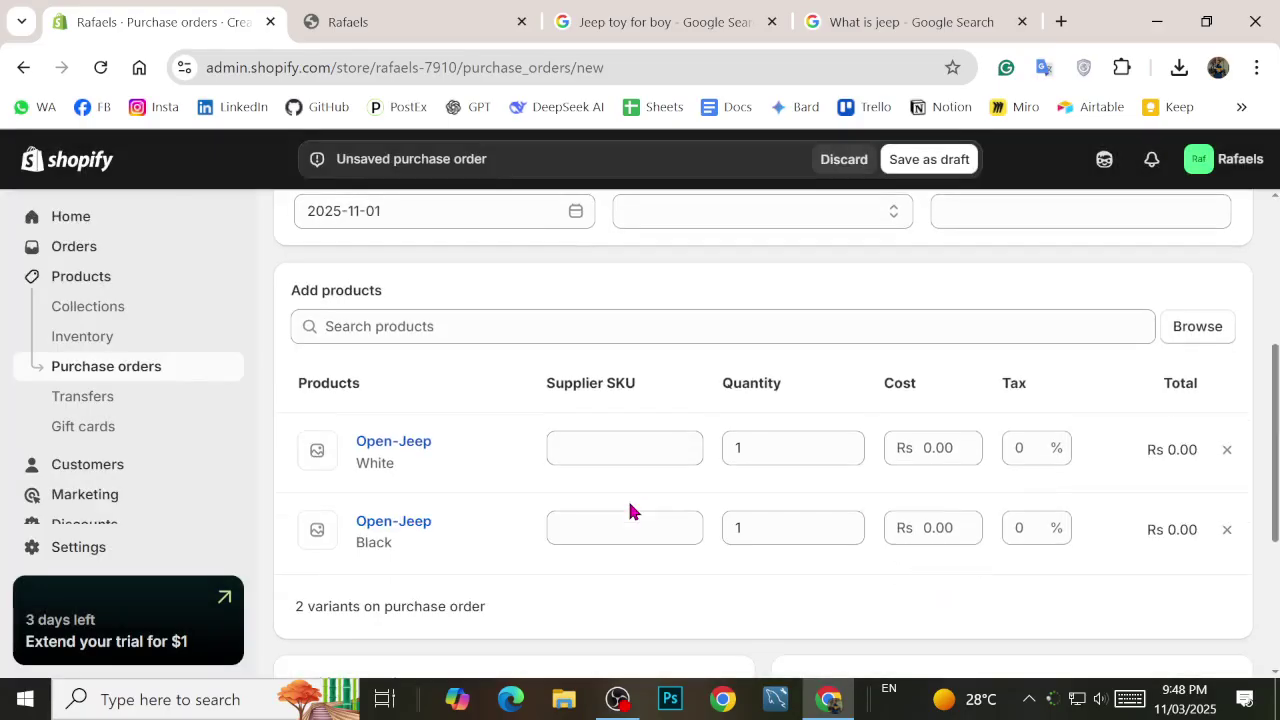
Step: Set the quantity of both the White and Black variants to 20
click(762, 370)
key(BackSpace)
text(0)
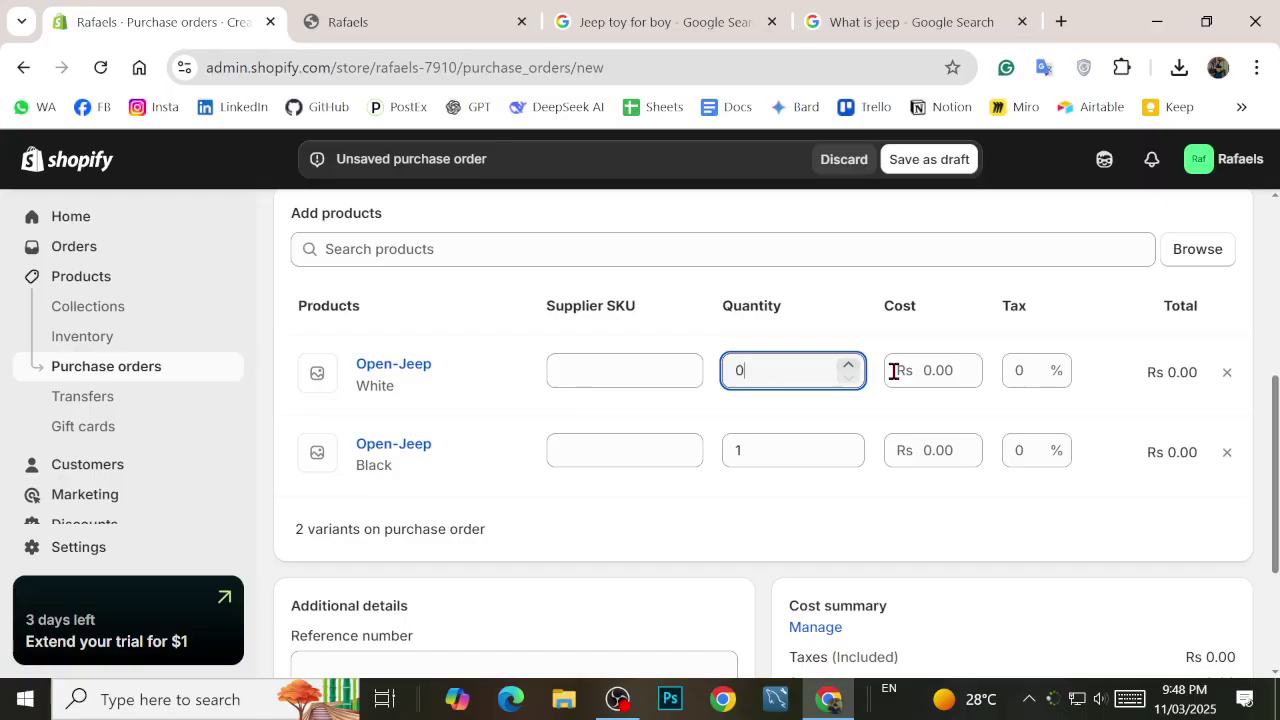
text(20)
click(810, 457)
text(25)
key(BackSpace)
key(BackSpace)
key(BackSpace)
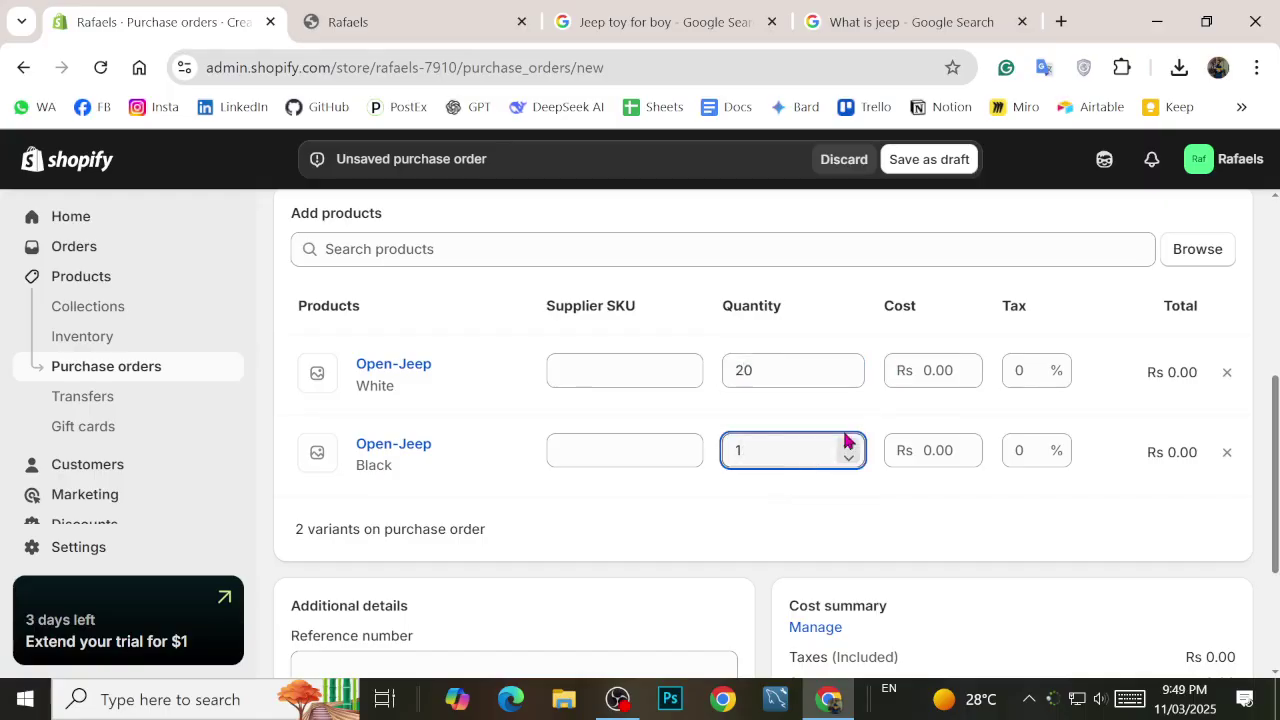
text(20)
click(977, 513)
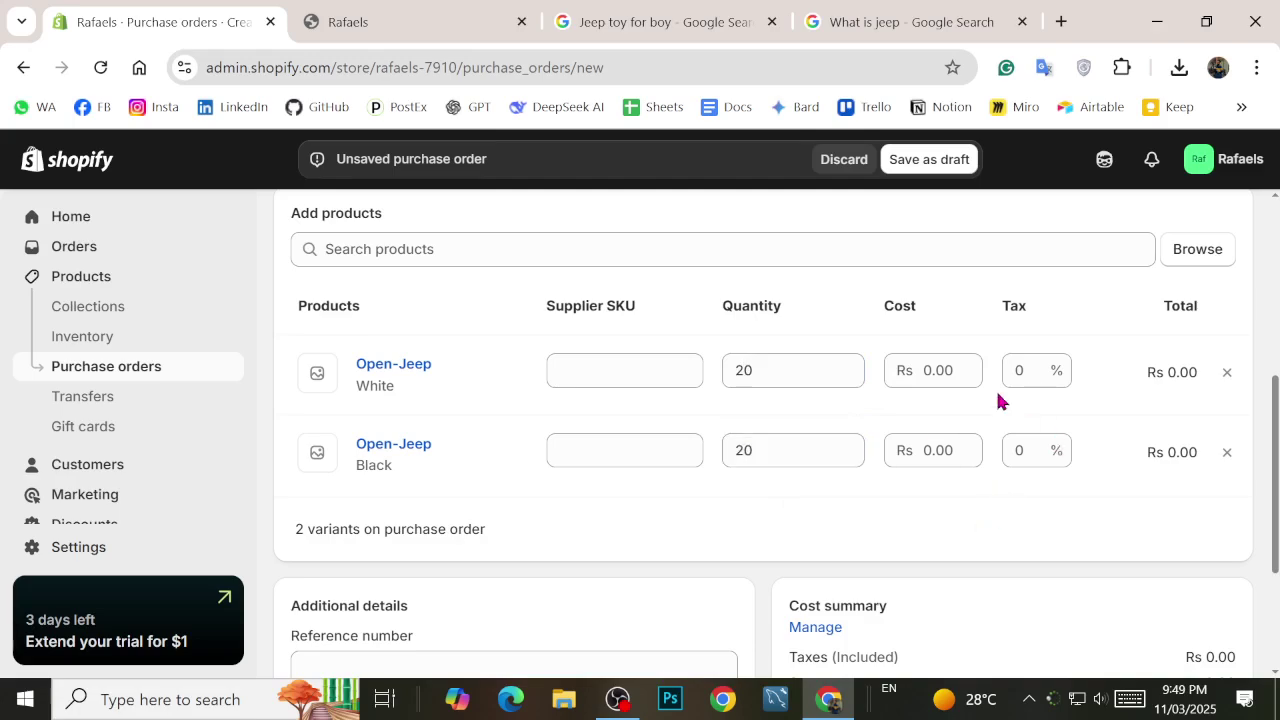
click(938, 375)
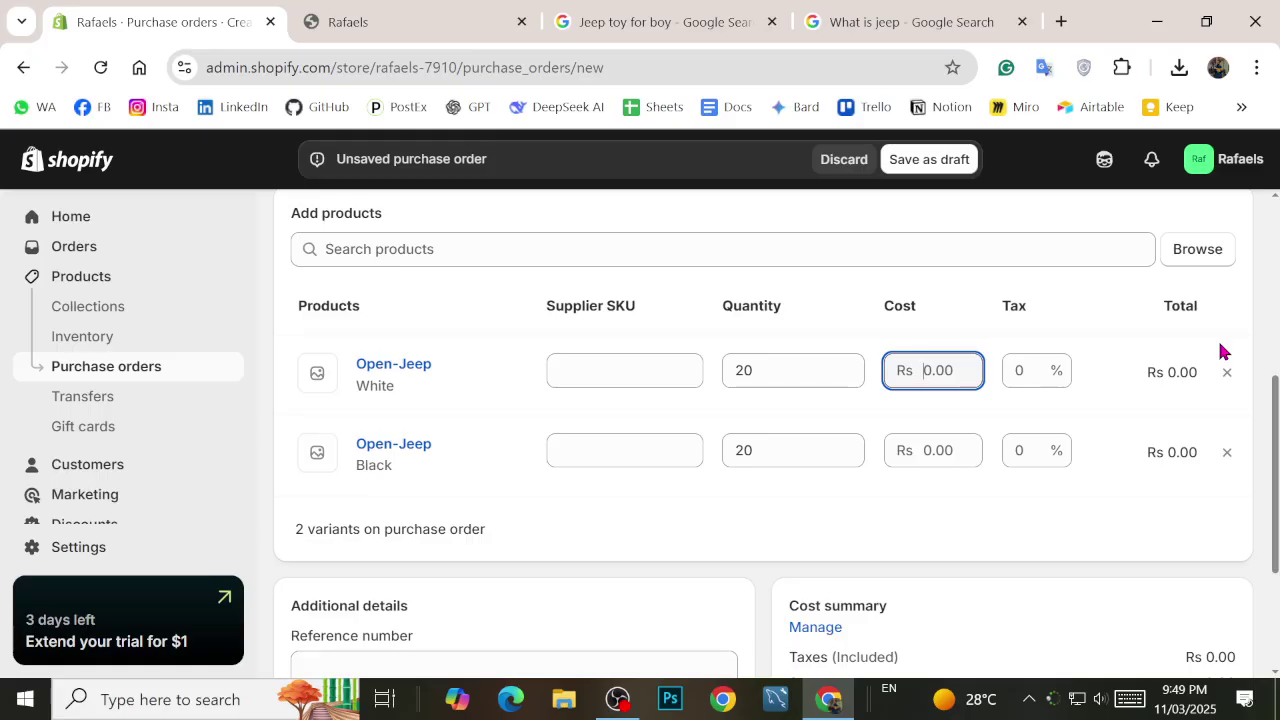
Step: Enter a cost of Rs 15,000 for both the White and Black variants
click(828, 520)
click(929, 366)
text(15000)
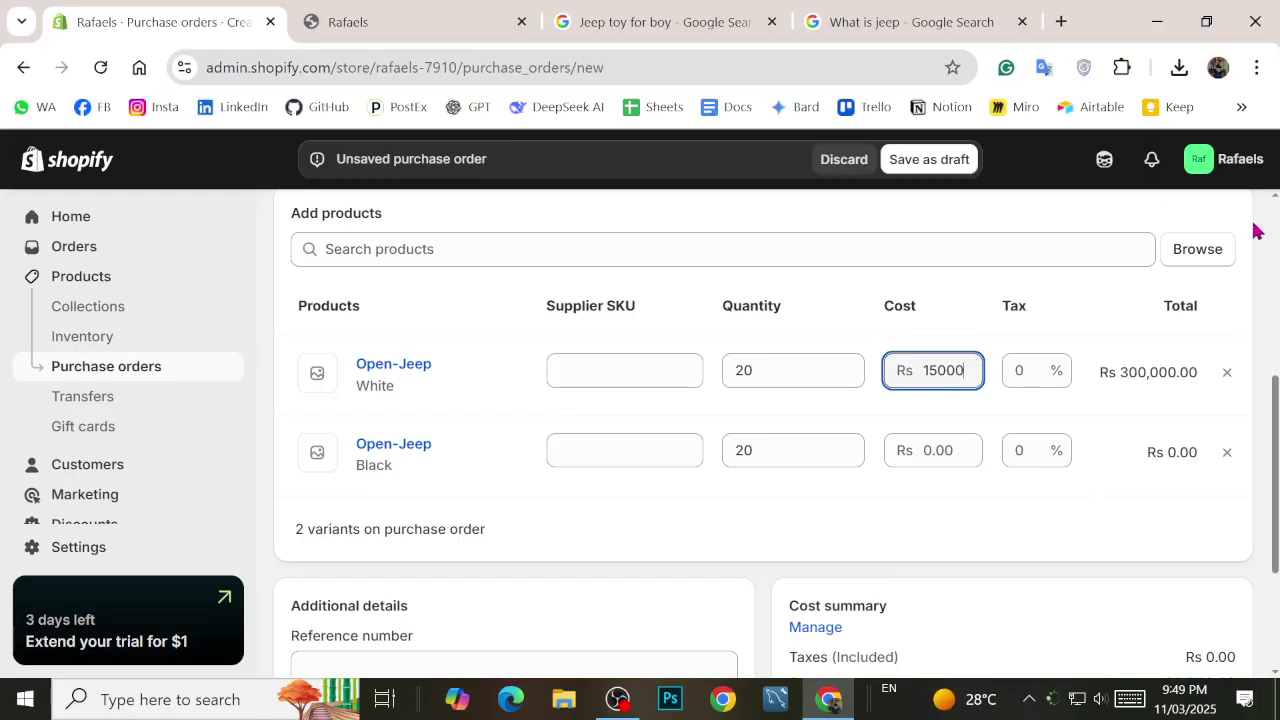
click(922, 452)
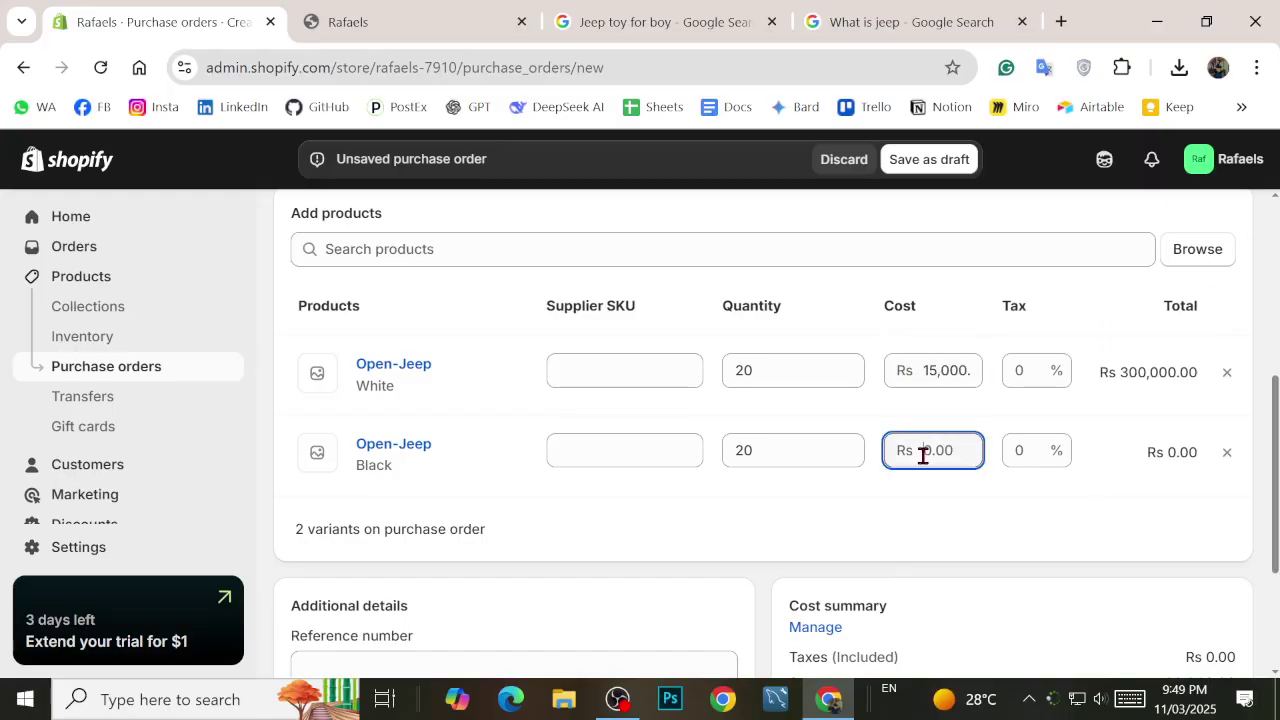
text(15,000)
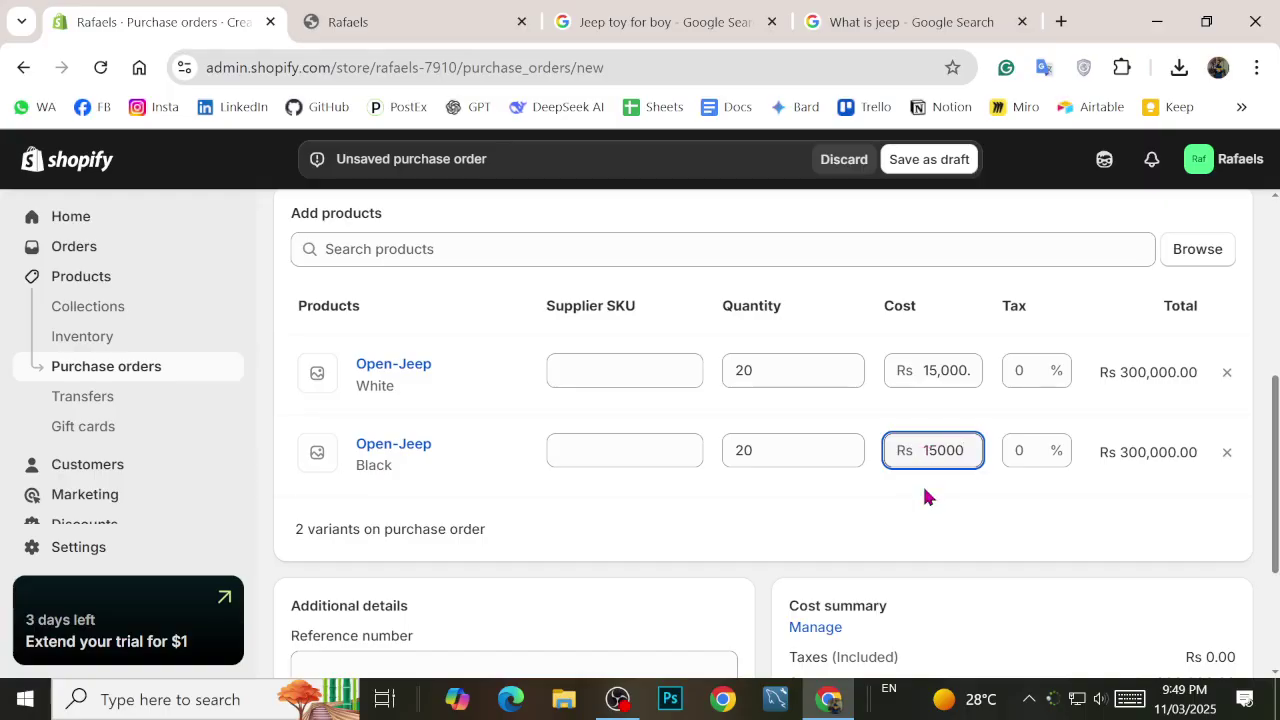
click(911, 502)
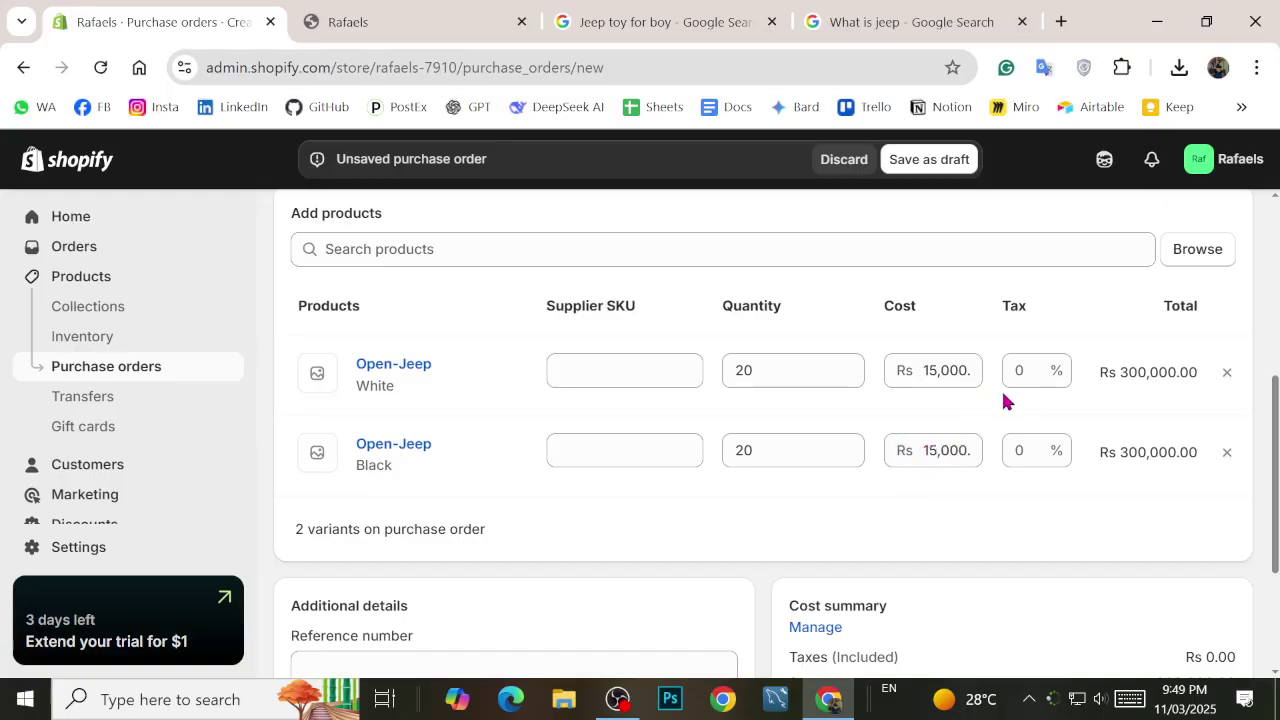
Step: Save the purchase order as draft #PO1
scroll(1047, 409, down, 2)
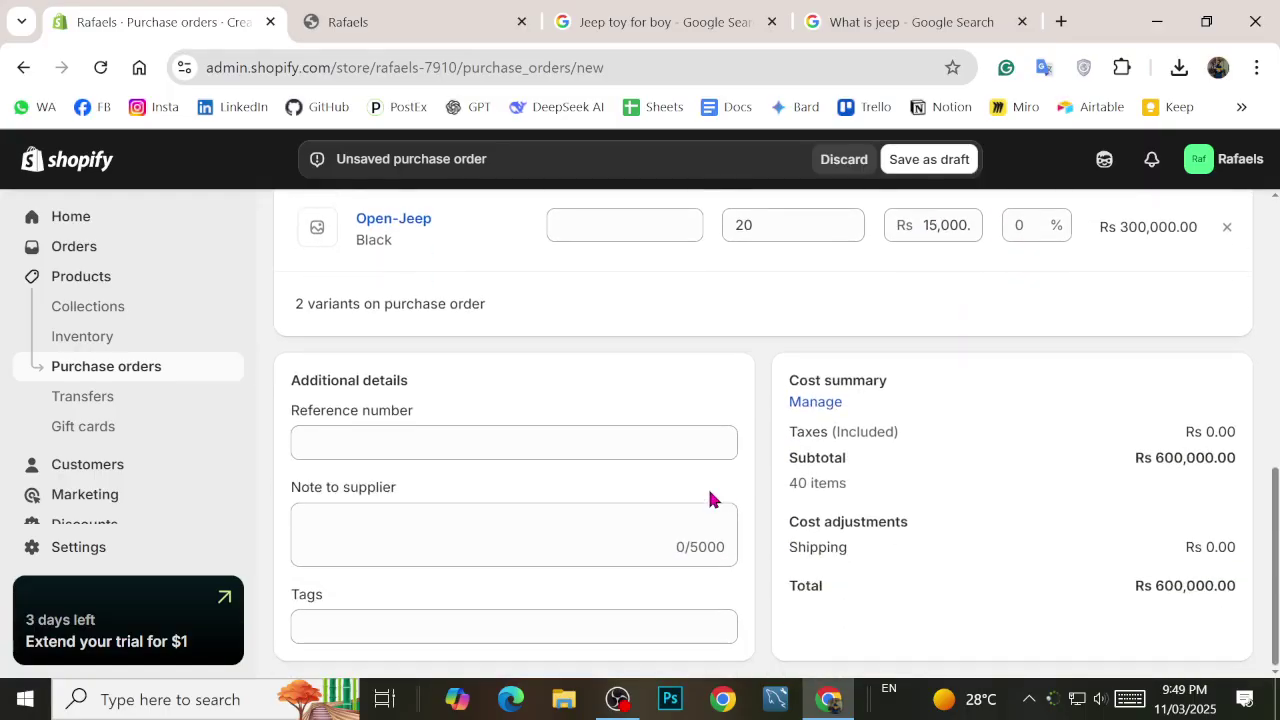
scroll(506, 451, up, 8)
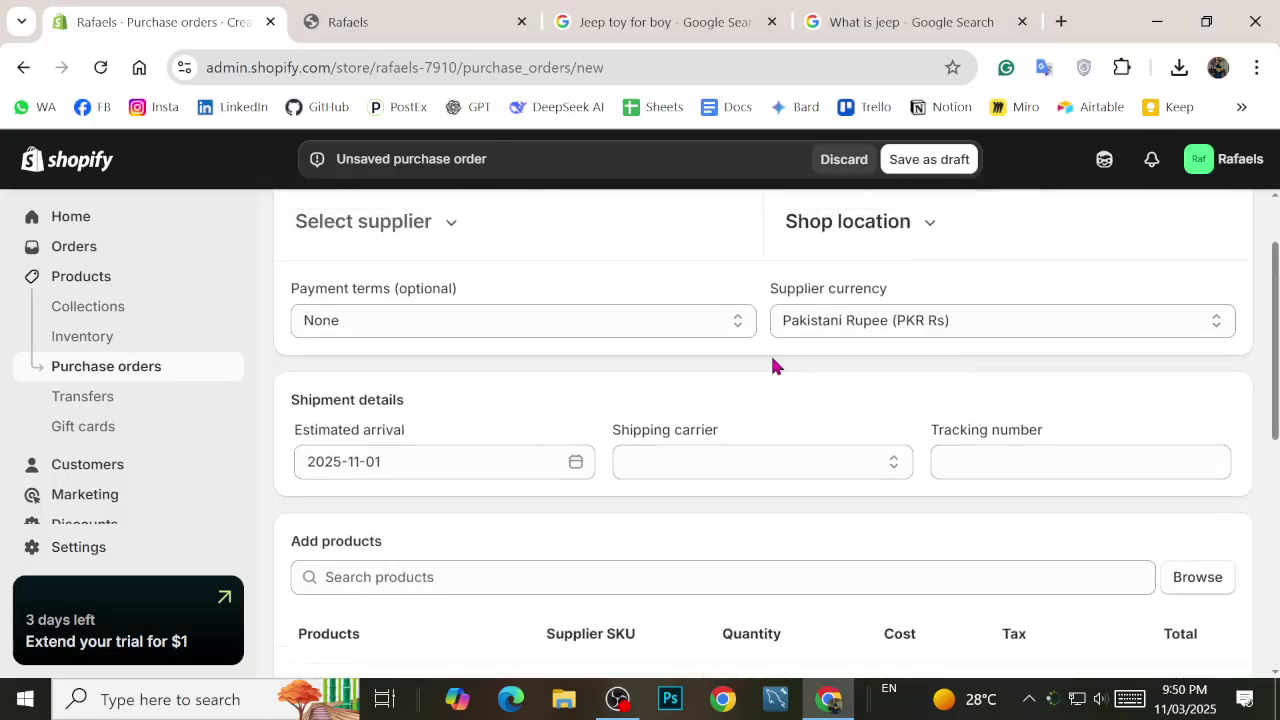
click(906, 161)
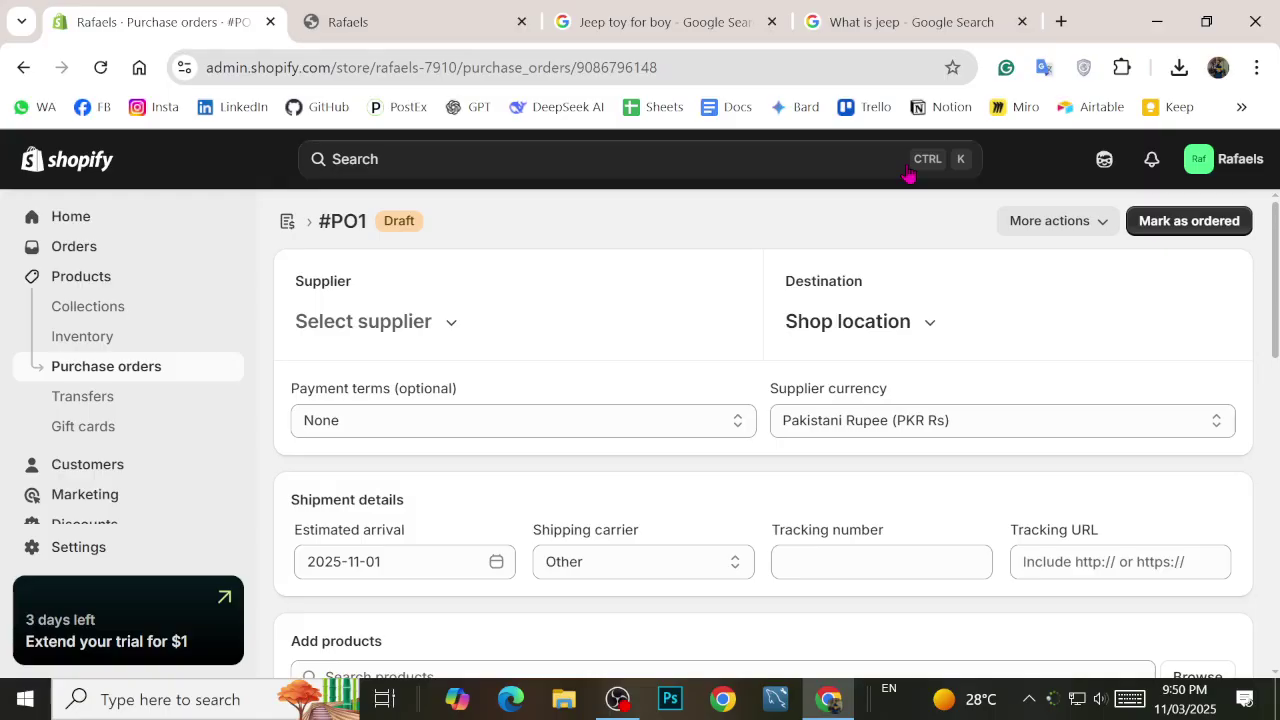
Step: Mark draft purchase order #PO1 as ordered
click(303, 12)
click(180, 11)
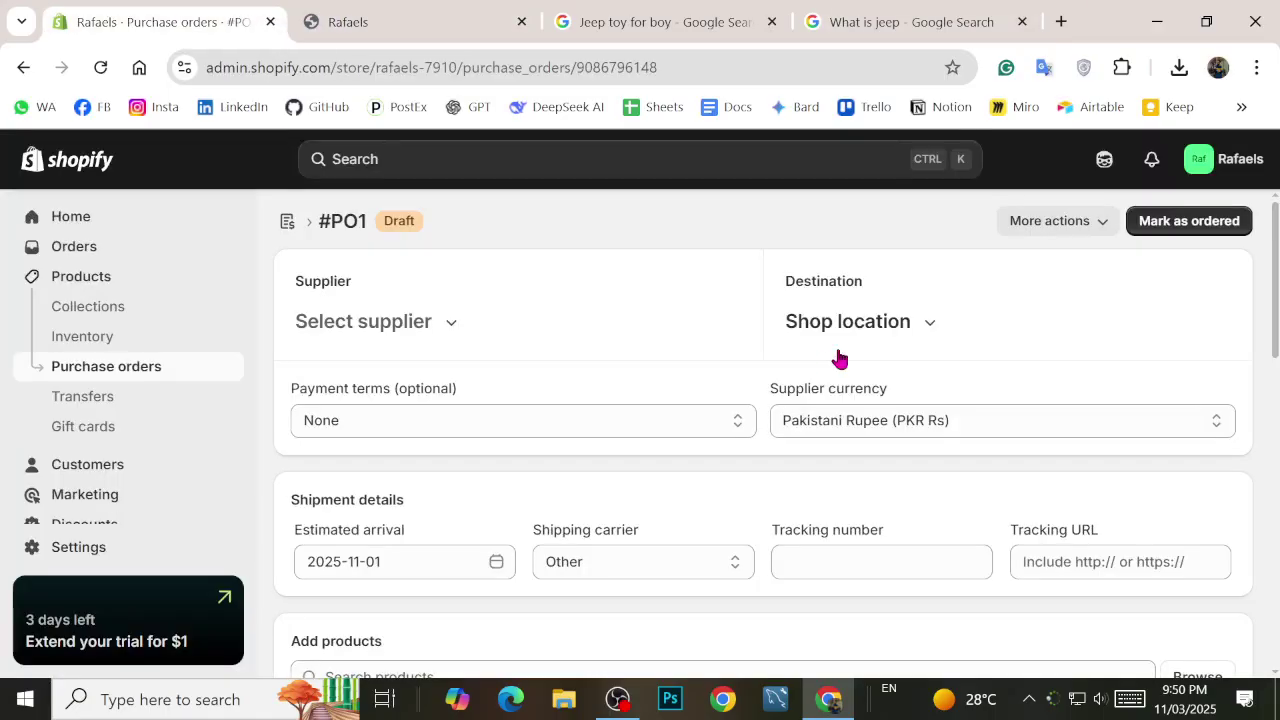
scroll(771, 354, down, 1)
scroll(691, 359, up, 1)
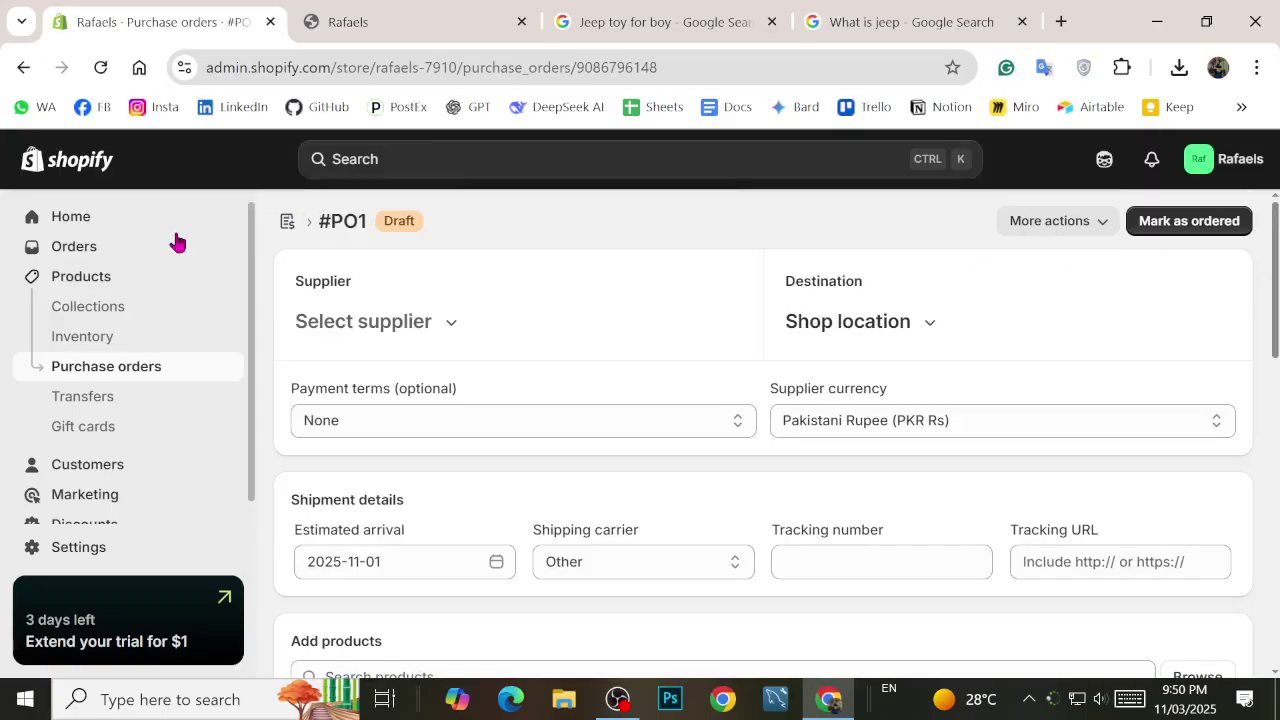
click(1180, 234)
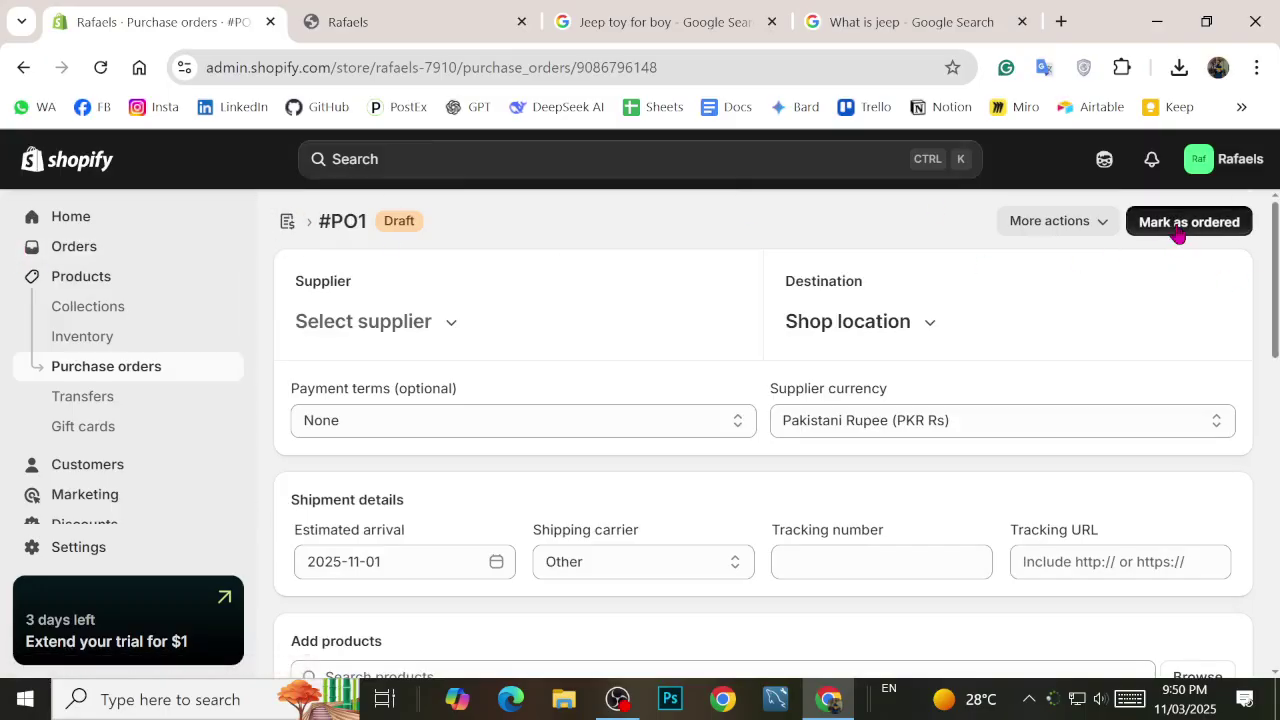
click(928, 471)
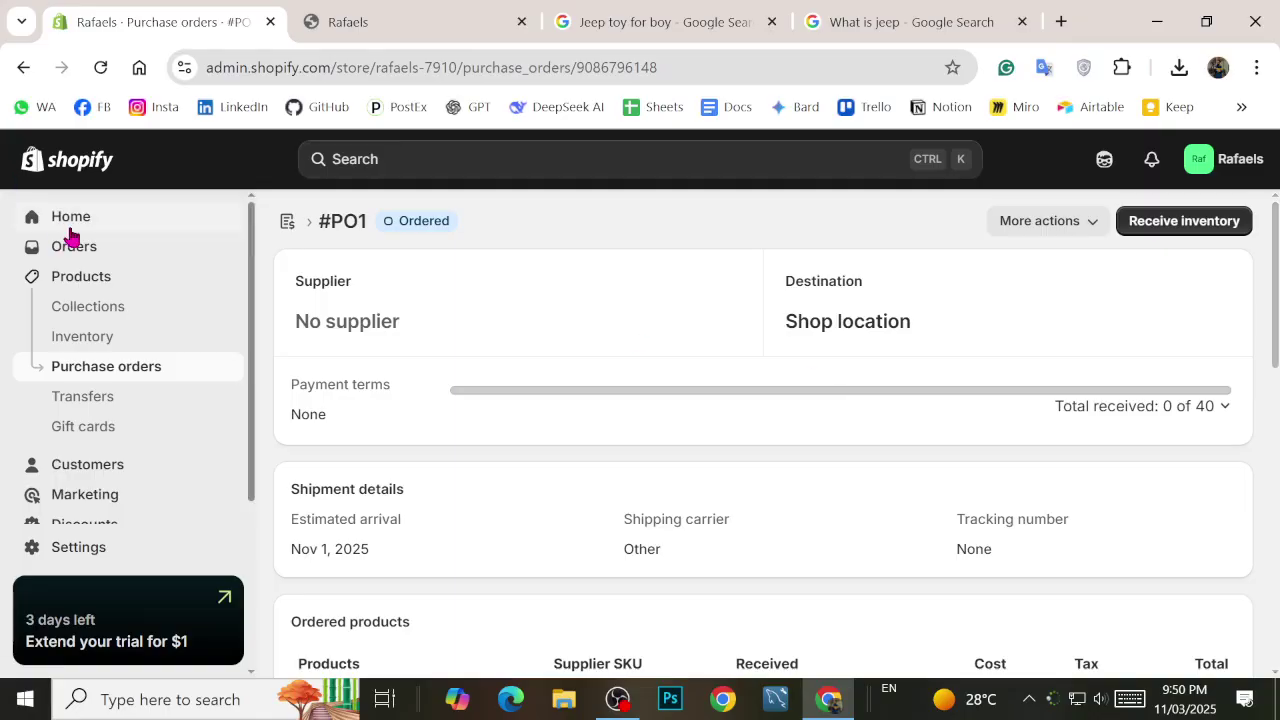
Step: Reopen #PO1 from the Purchase orders list and begin receiving its inventory
click(101, 376)
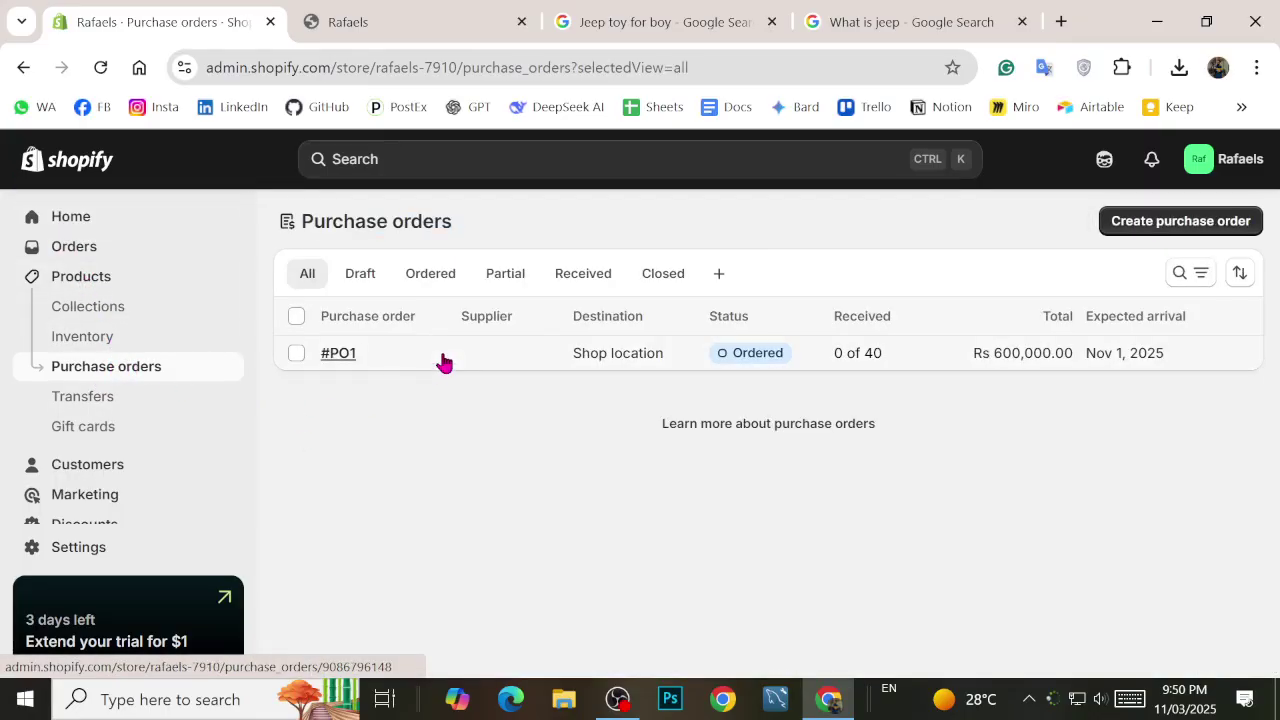
click(409, 356)
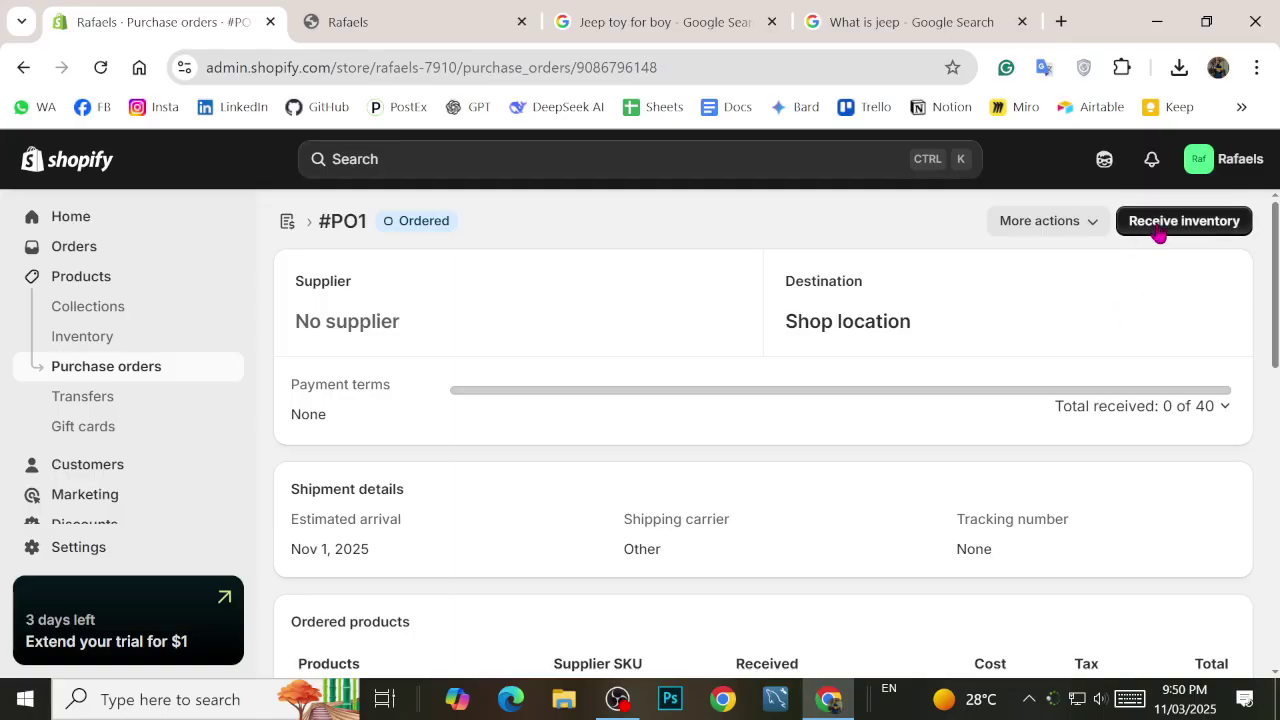
click(1161, 230)
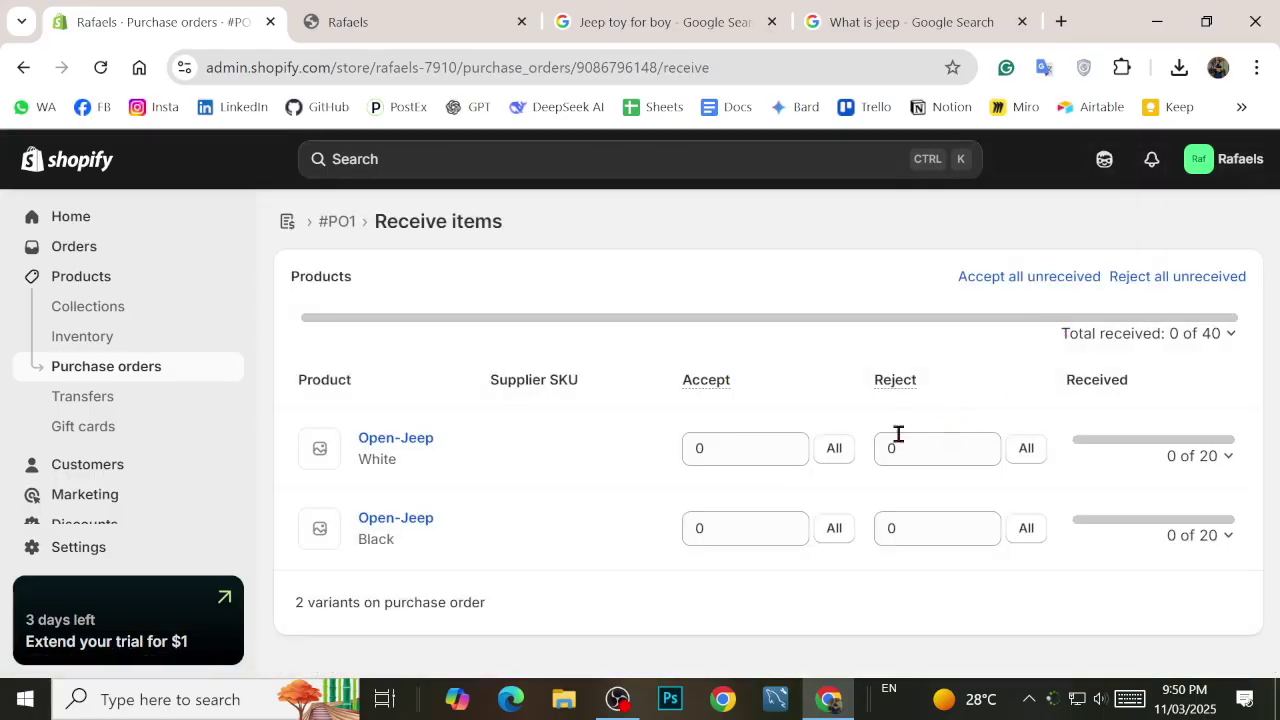
Step: Enter received counts, giving the Black variant 18 accepted and 2 rejected
click(763, 449)
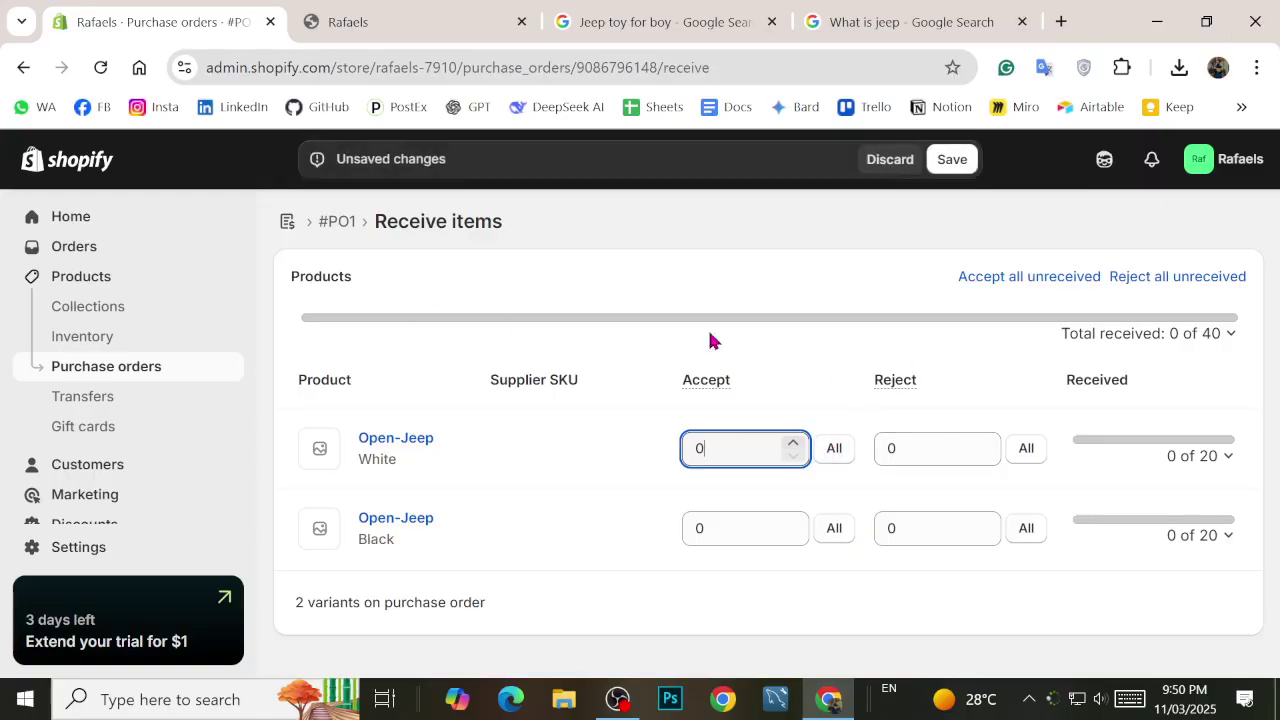
text(15)
click(940, 453)
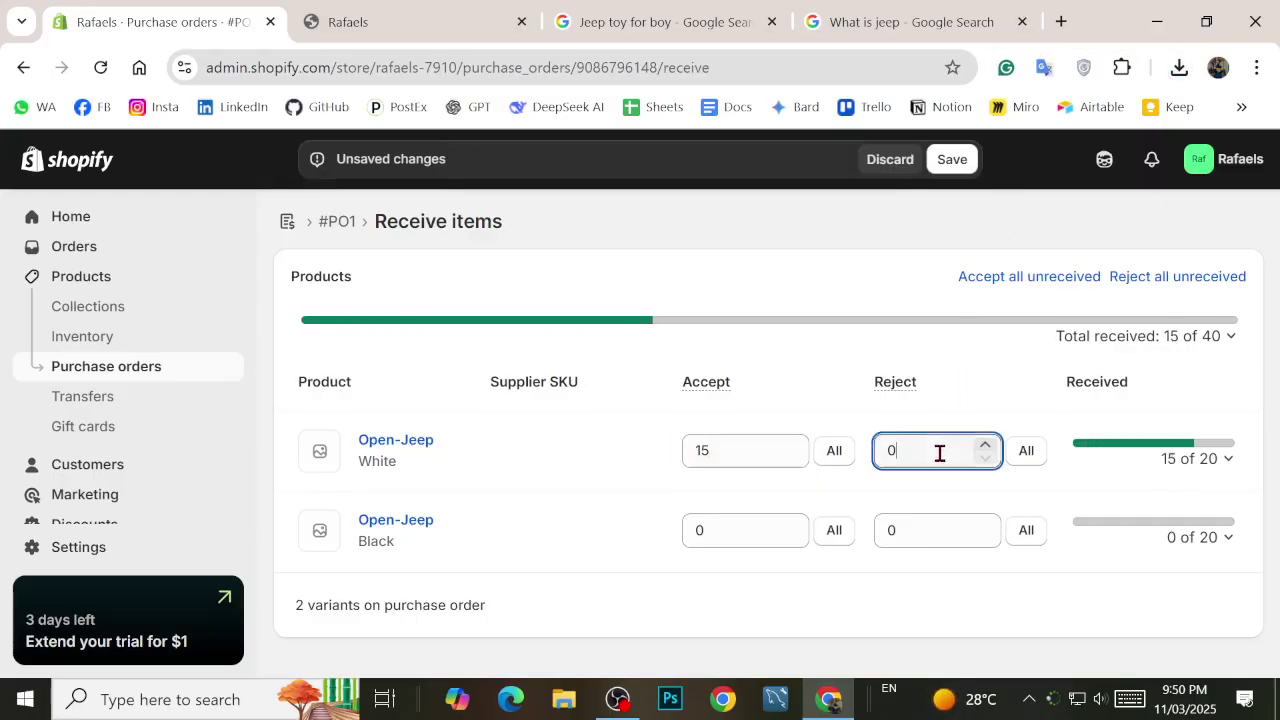
key(BackSpace)
text(5)
click(743, 534)
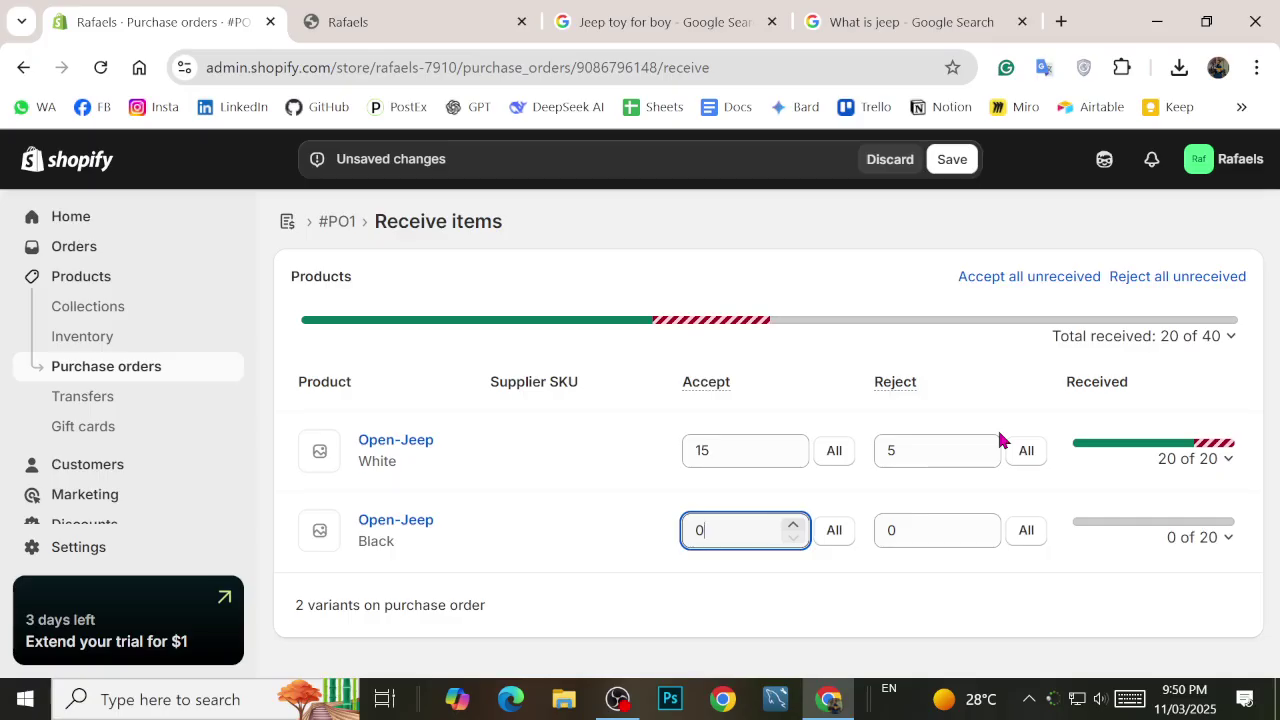
key(BackSpace)
text(18)
click(913, 526)
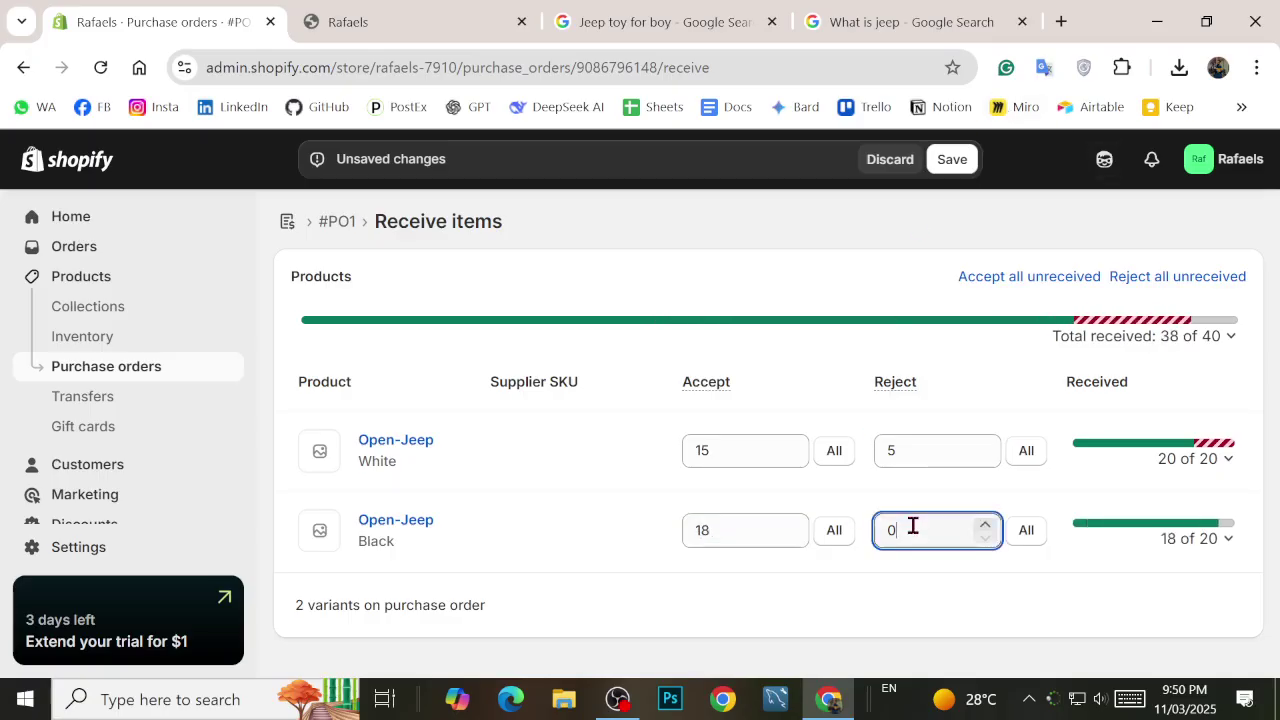
key(BackSpace)
text(2)
click(905, 595)
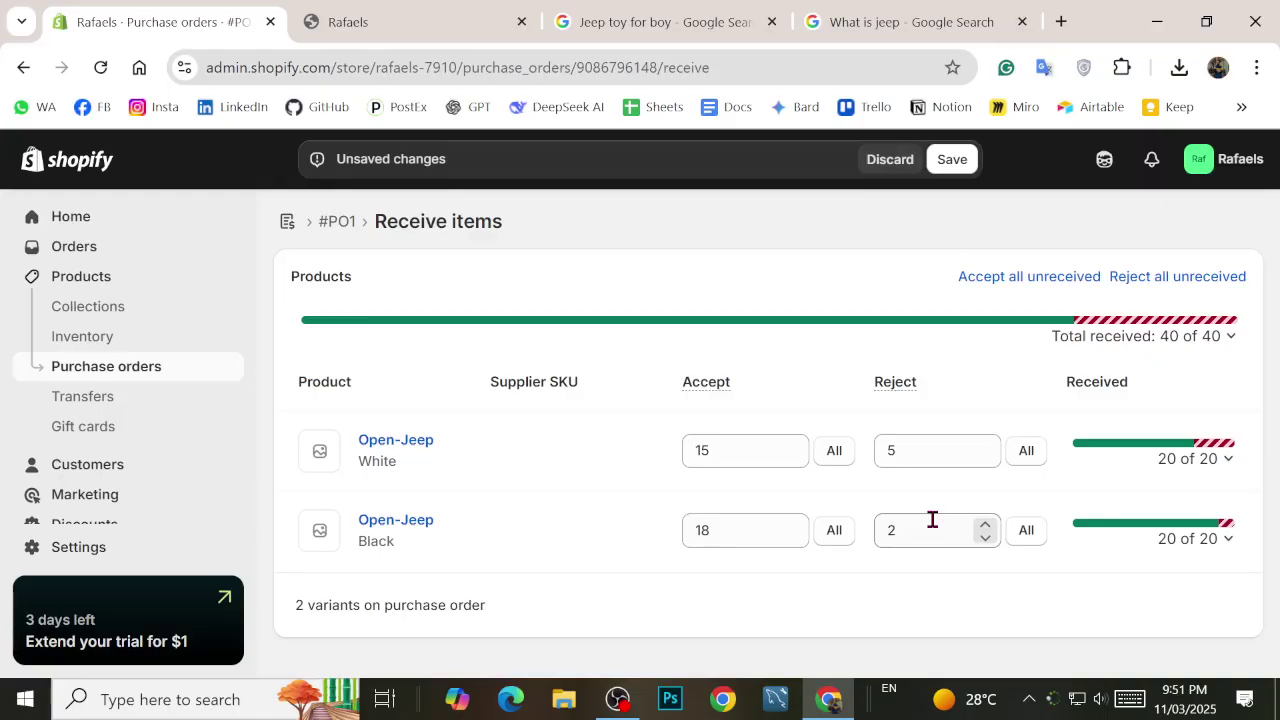
Step: Recheck the quantity fields and zoom the page out to 80%
click(716, 457)
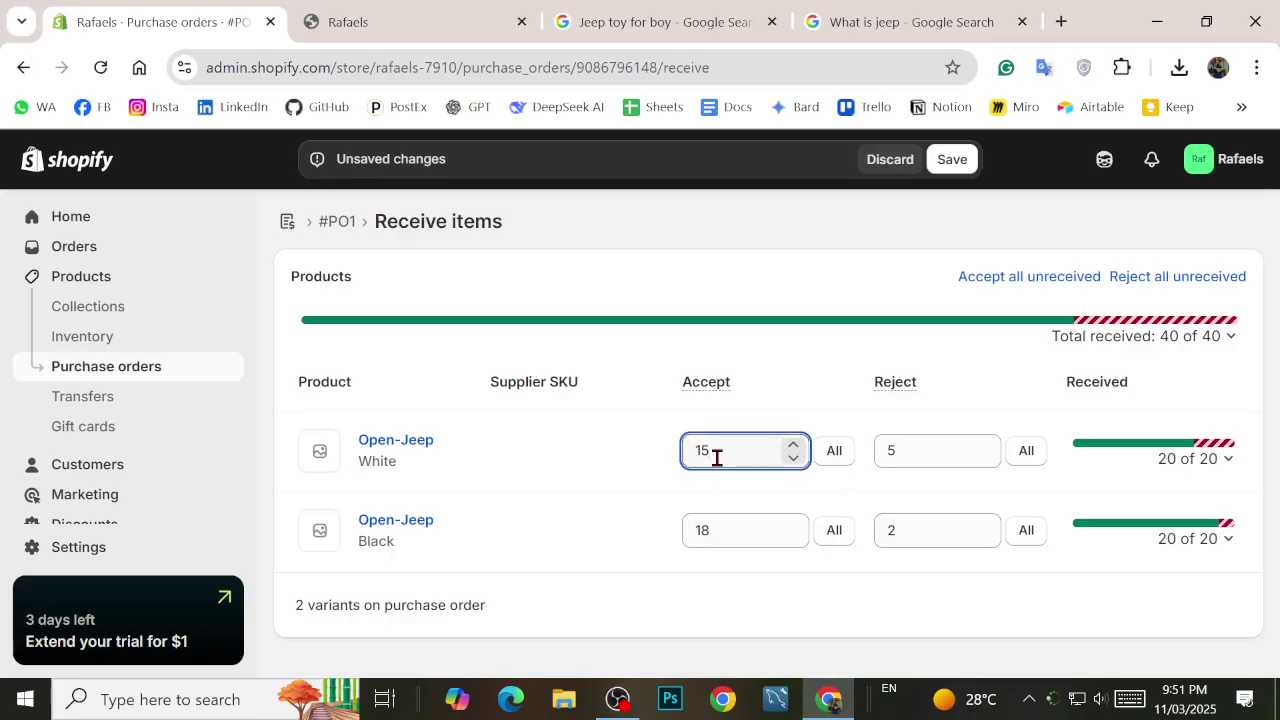
click(918, 451)
click(743, 529)
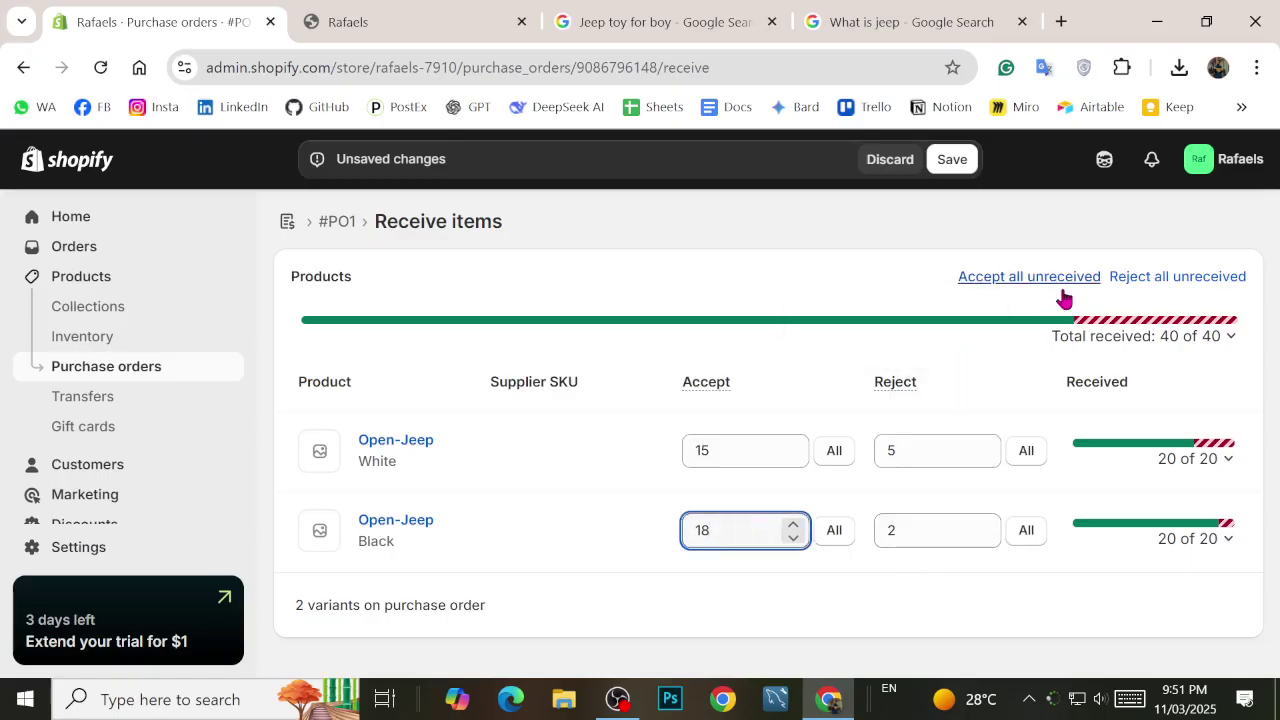
click(648, 588)
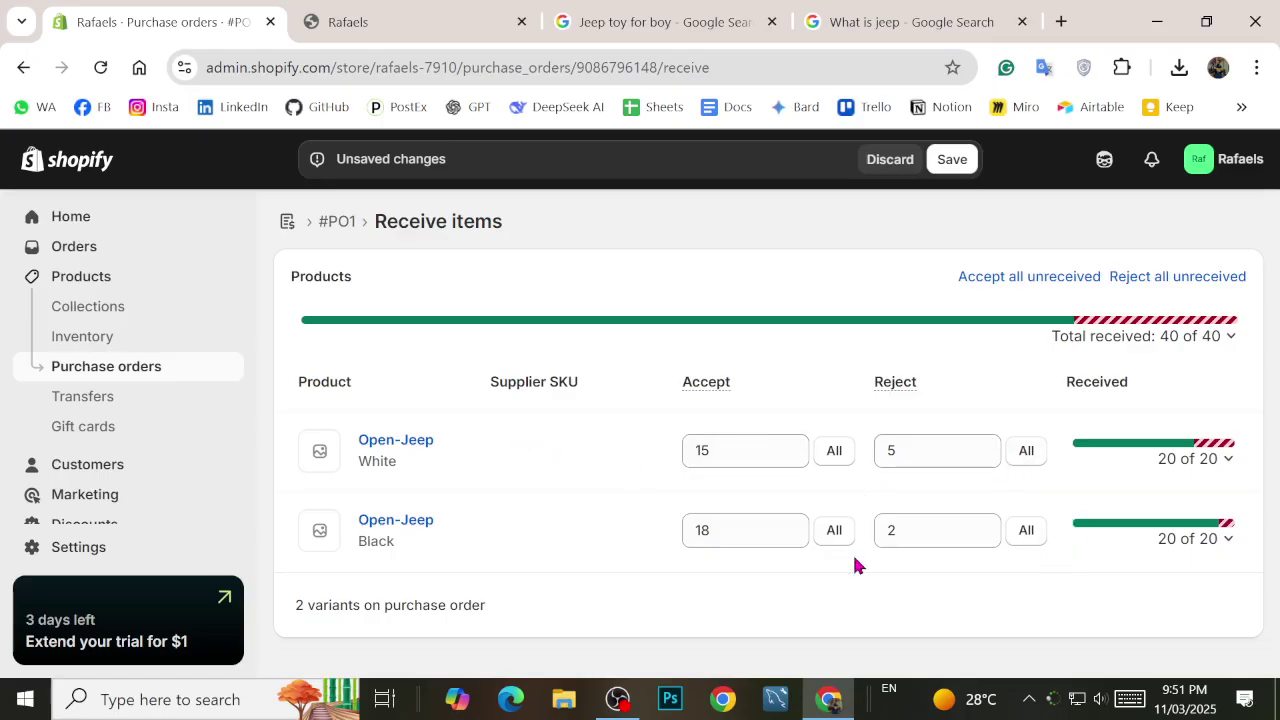
key(ctrl+minus)
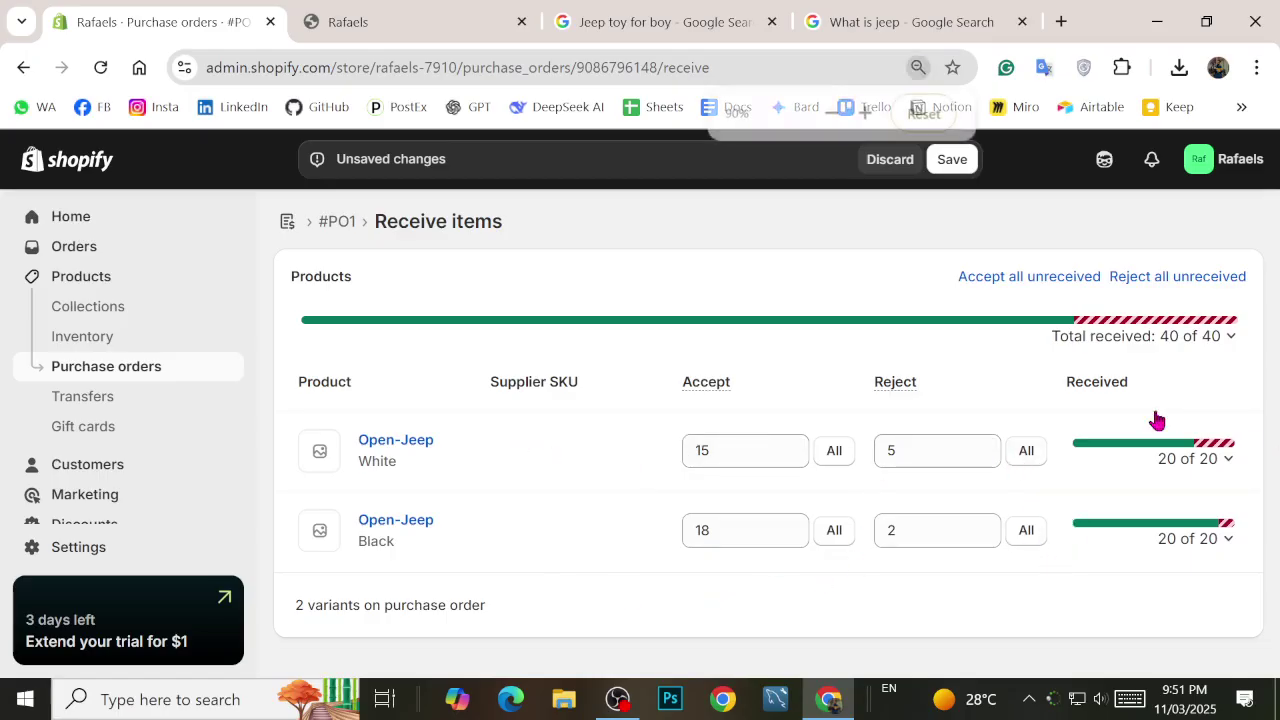
key(ctrl+minus)
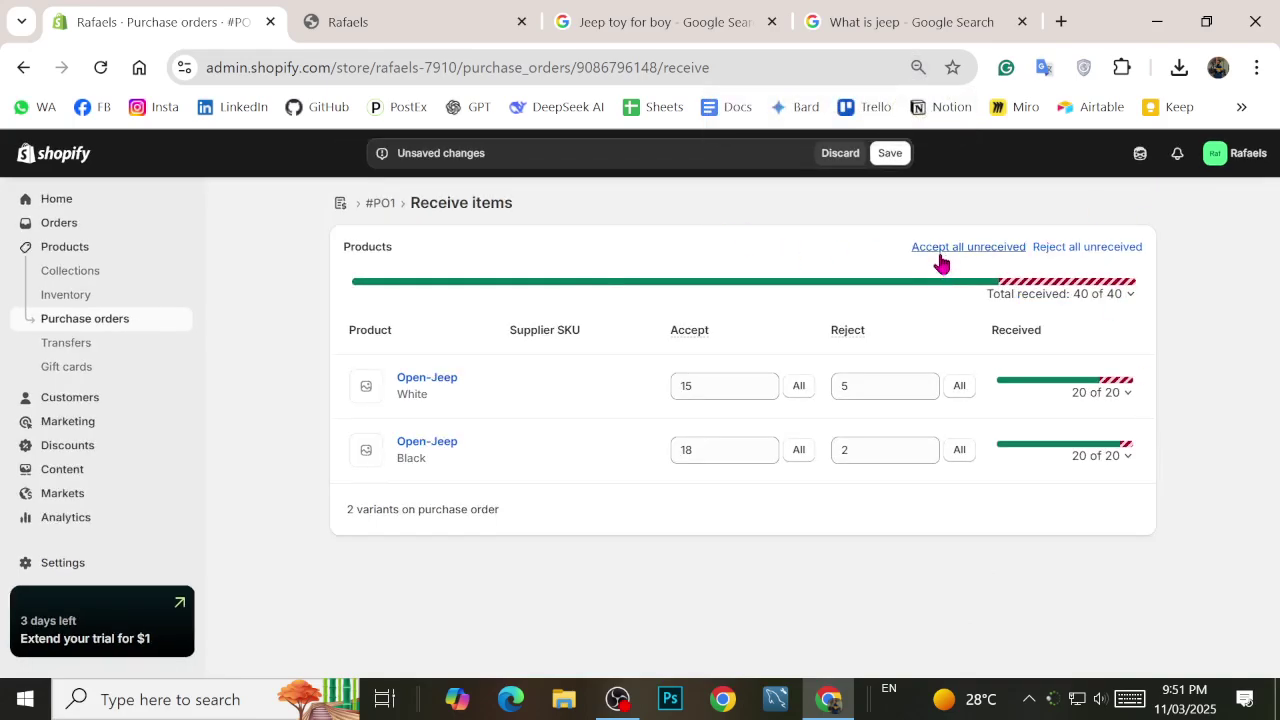
Step: Accept all White units, raise White rejected to 5, and save the received inventory
click(731, 389)
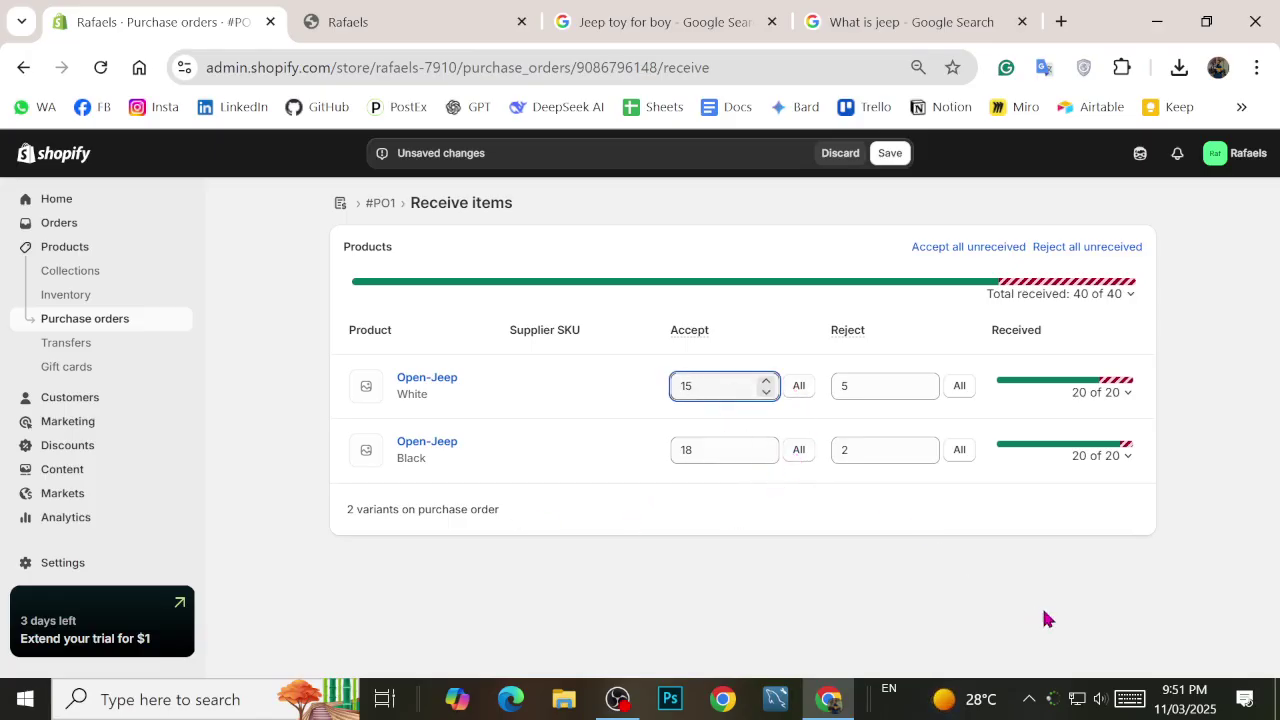
click(1129, 458)
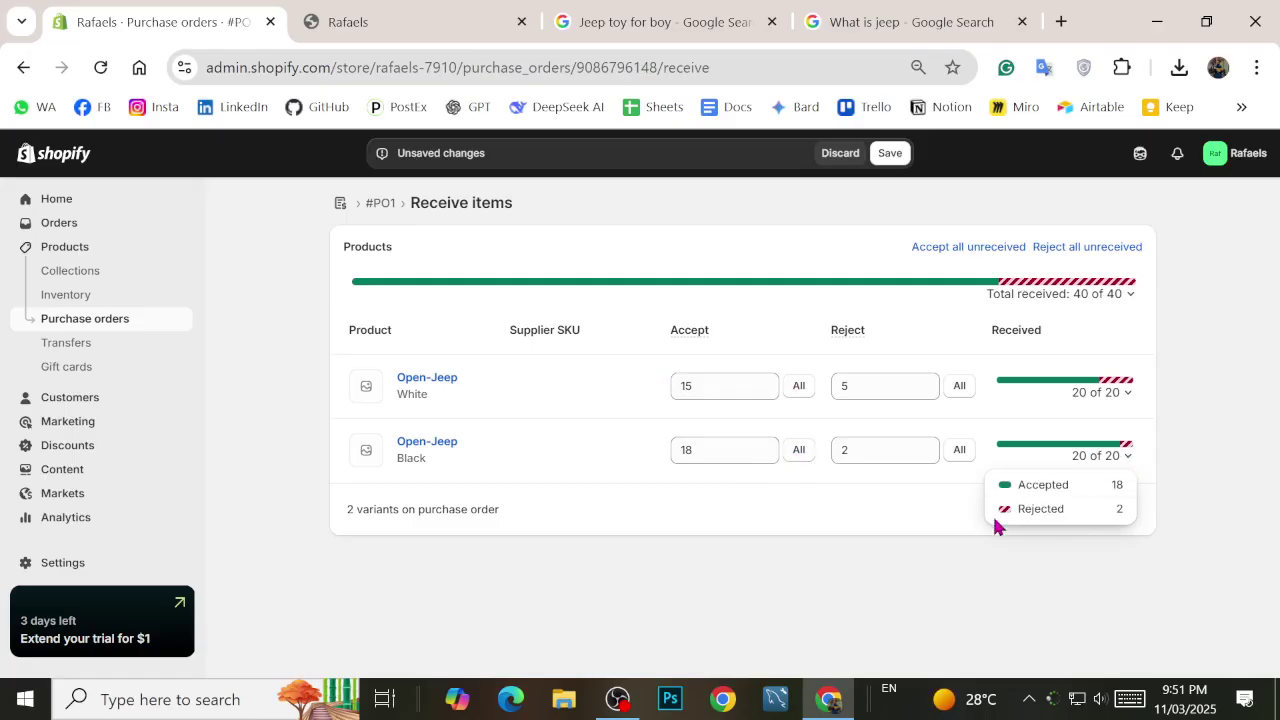
click(957, 389)
click(806, 396)
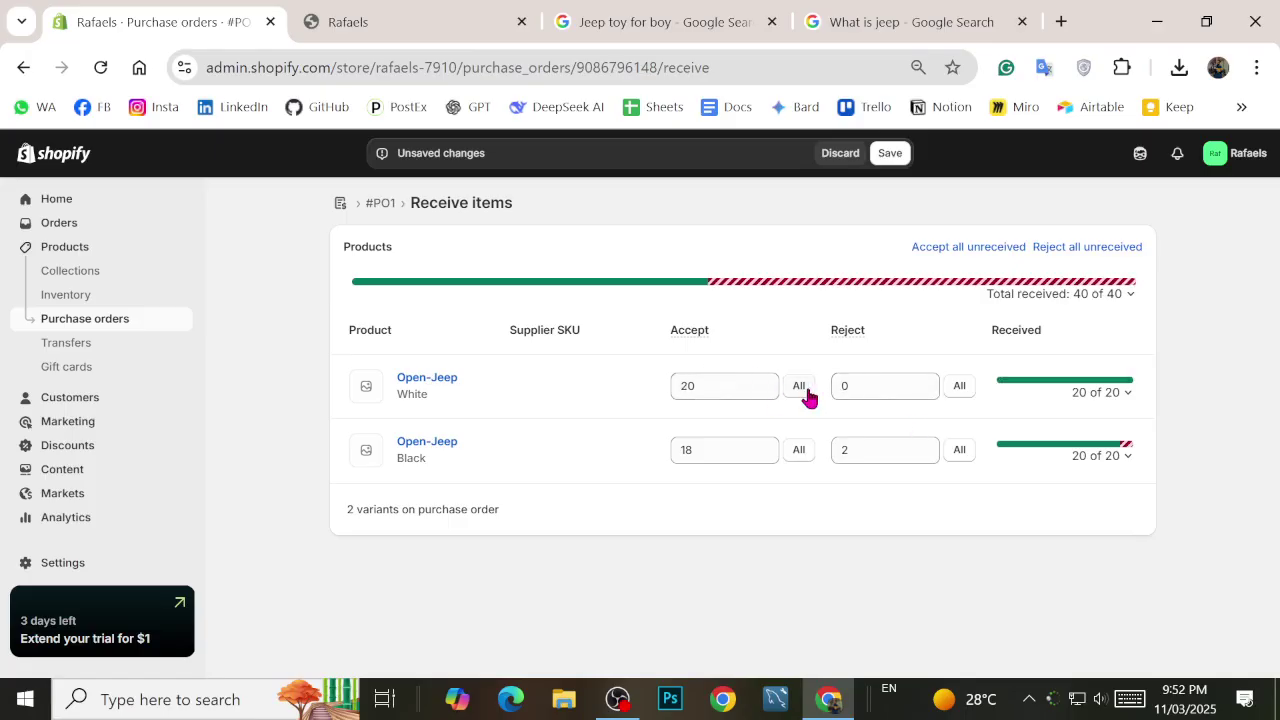
click(862, 385)
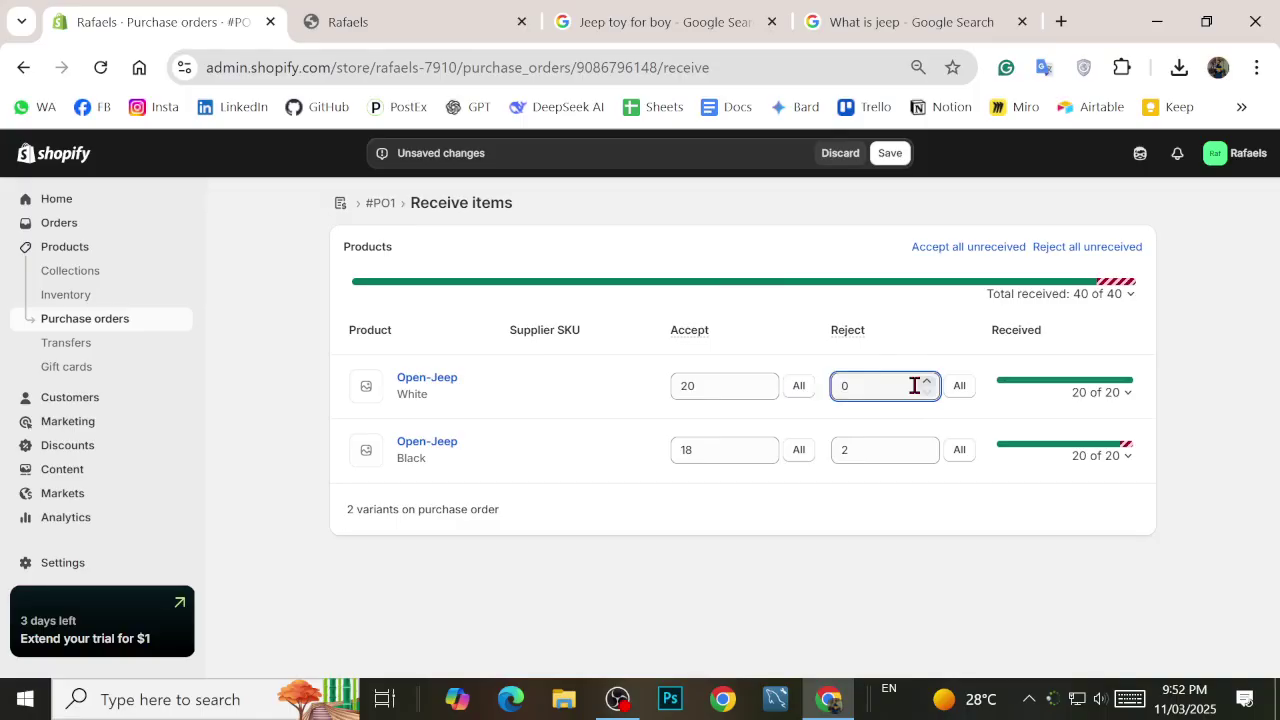
click(926, 380)
click(926, 380)
click(926, 380)
click(926, 380)
click(926, 380)
click(1043, 451)
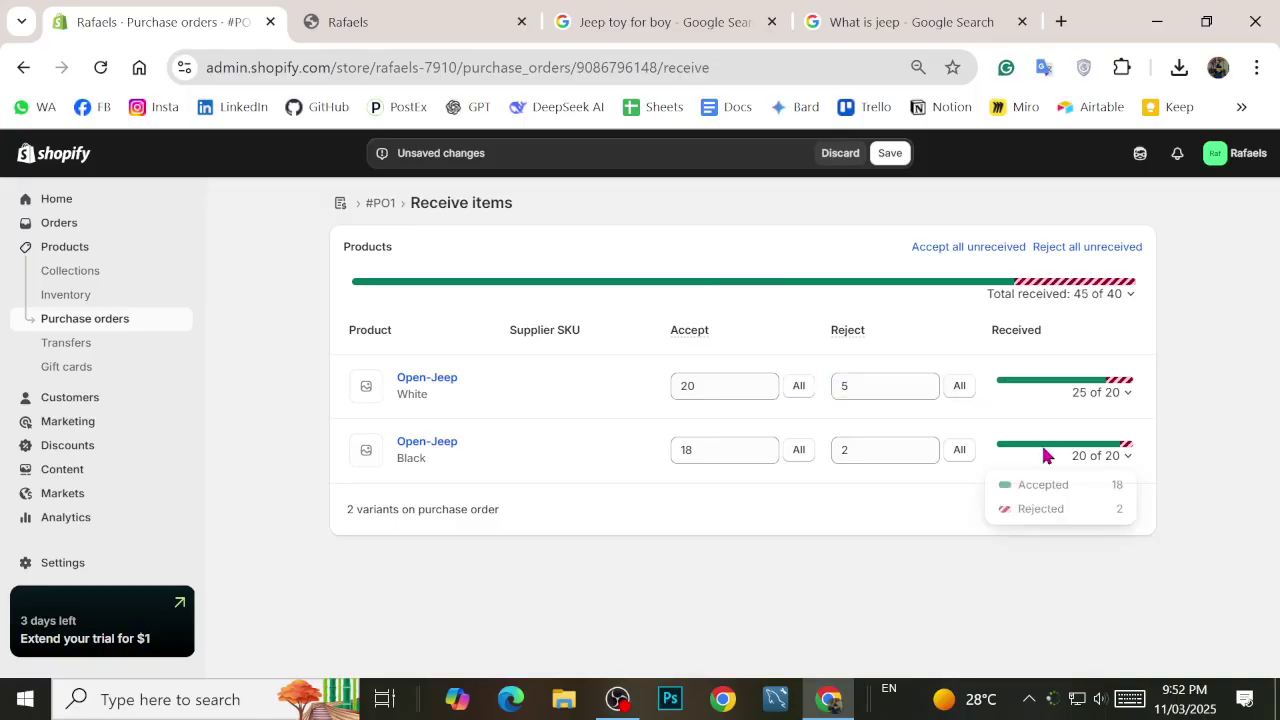
click(887, 153)
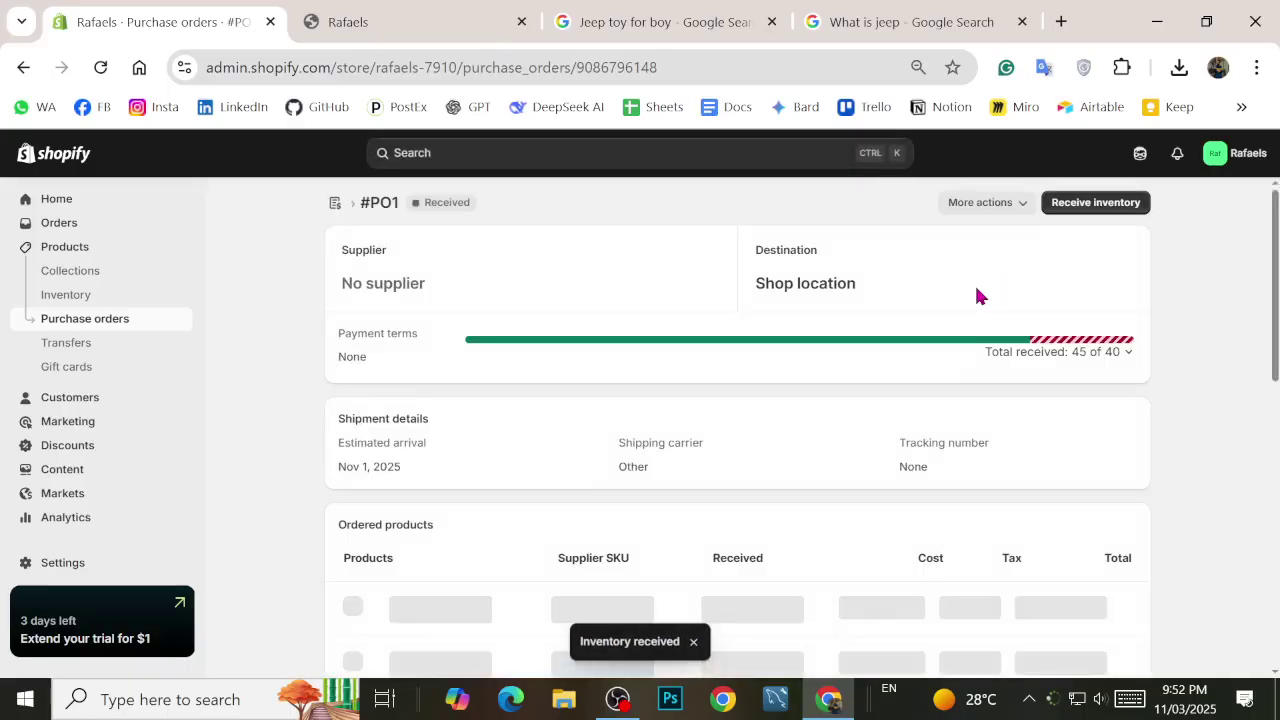
Step: Check each variant's accepted and rejected breakdown on #PO1, then return to the Products list
scroll(760, 392, down, 3)
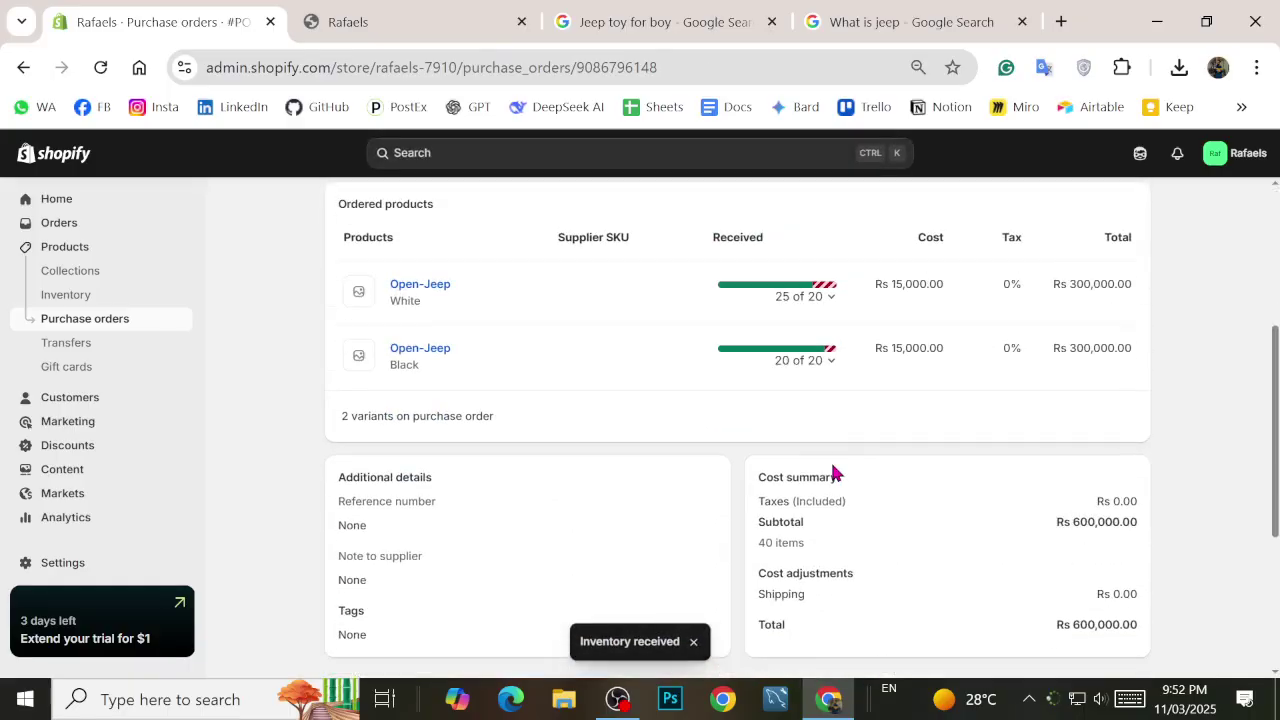
scroll(1000, 350, up, 3)
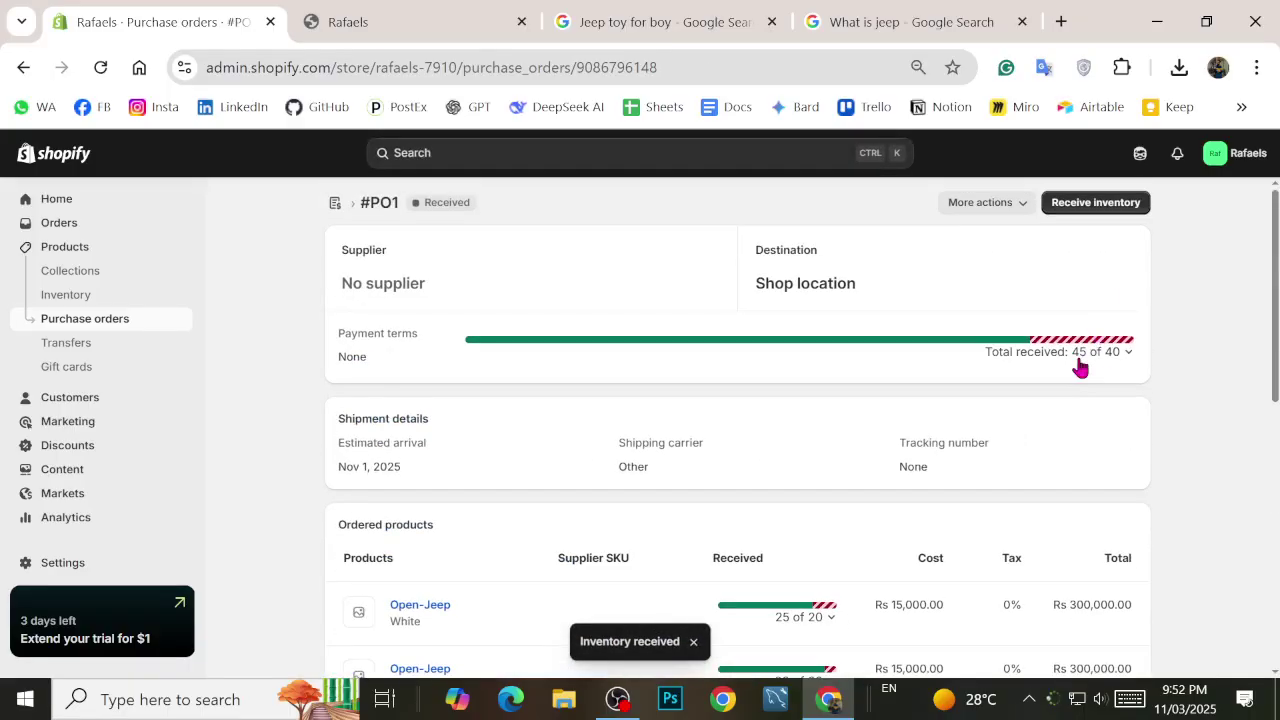
scroll(1090, 354, down, 2)
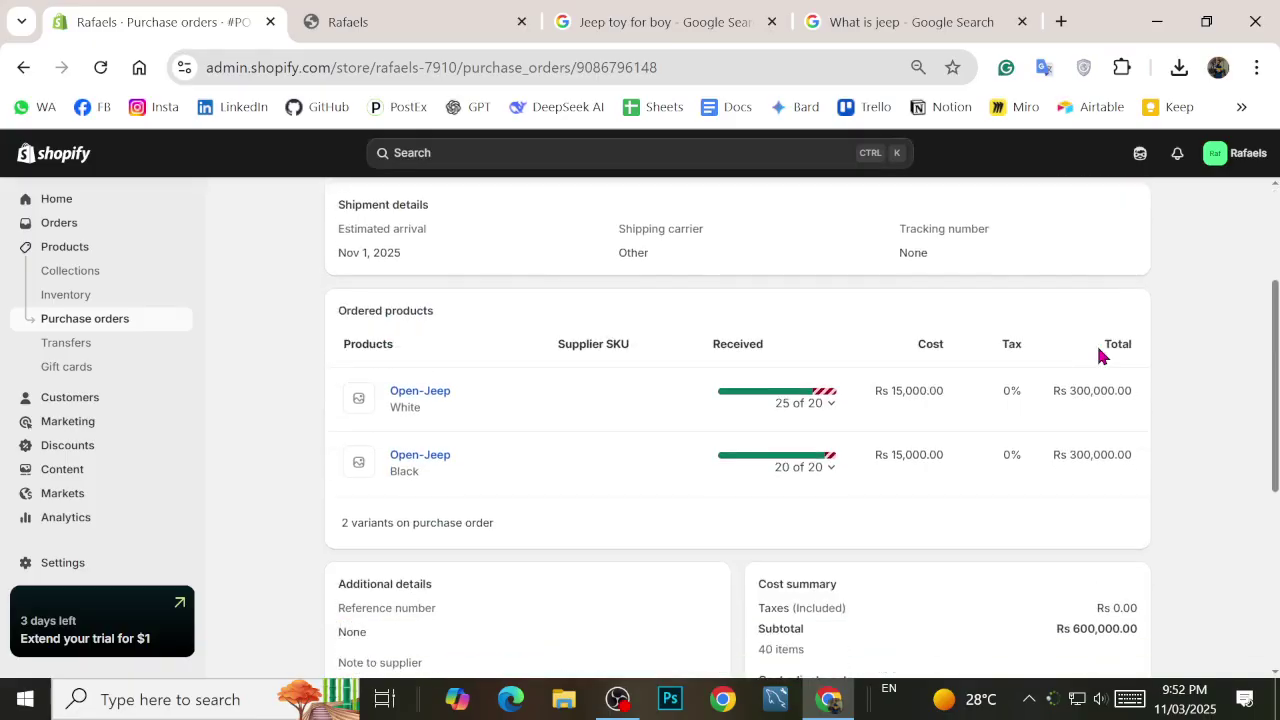
scroll(817, 460, down, 3)
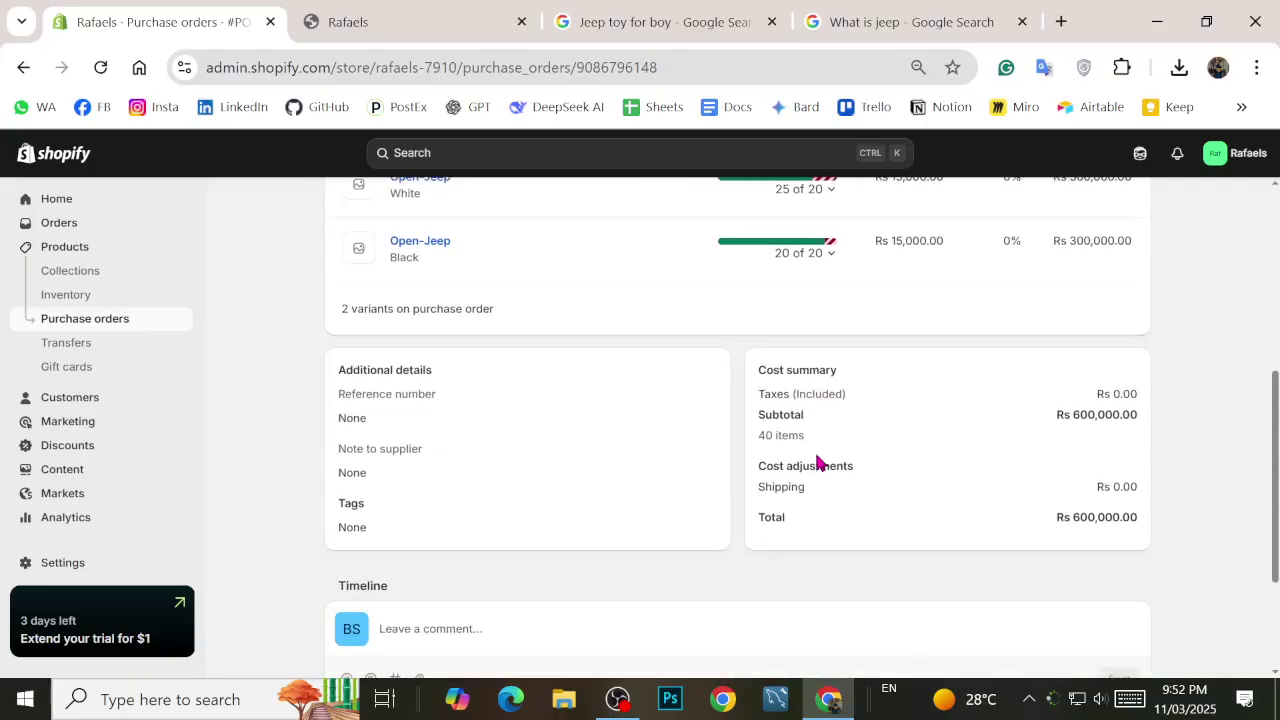
scroll(817, 458, up, 3)
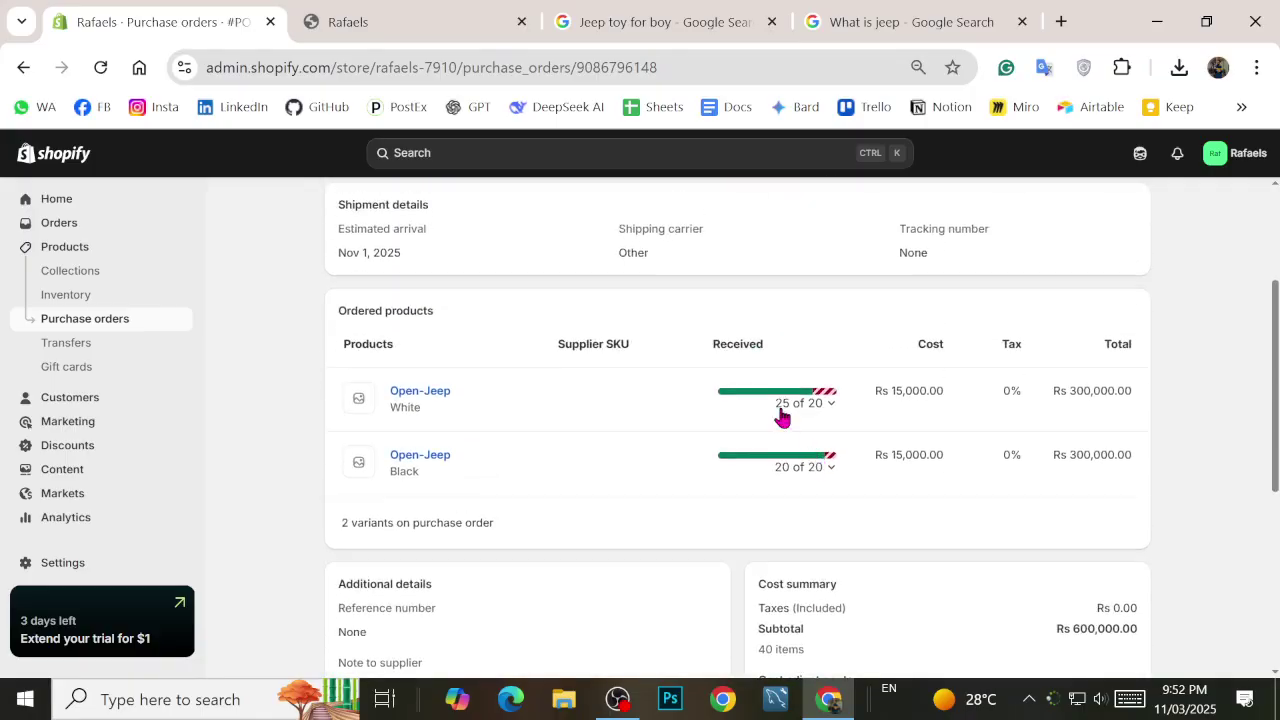
mouse_move(825, 411)
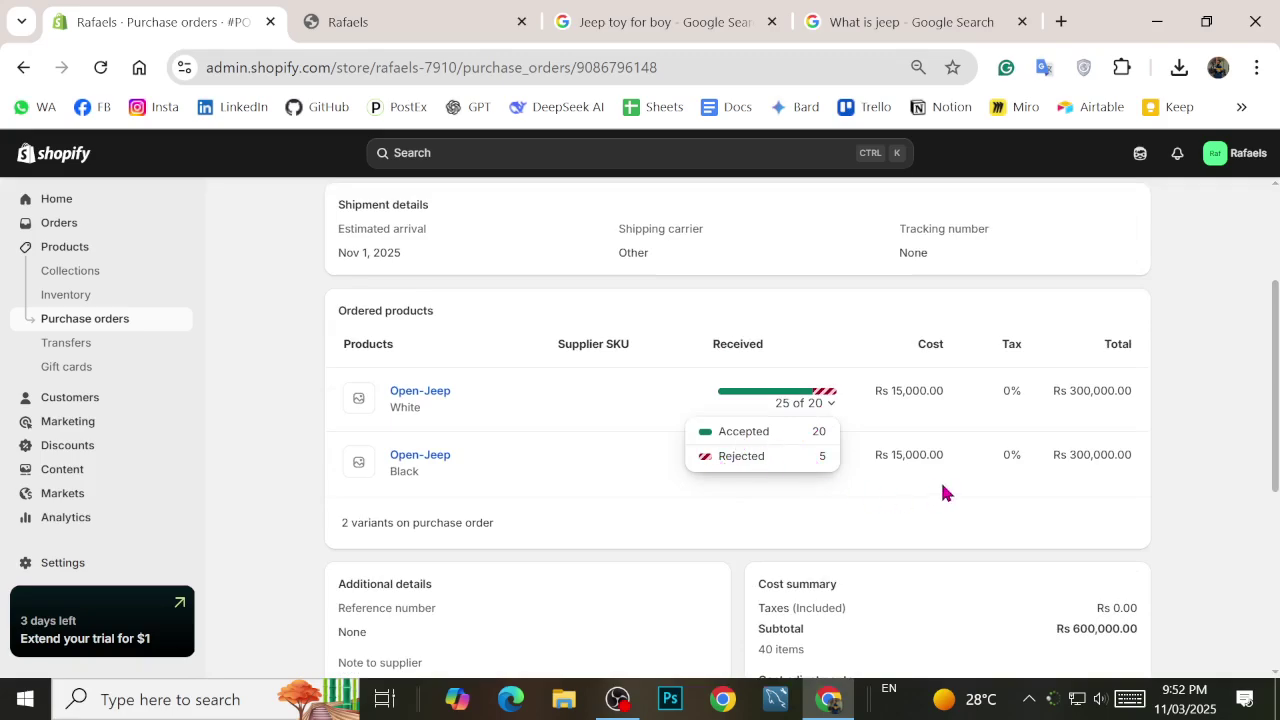
mouse_move(828, 460)
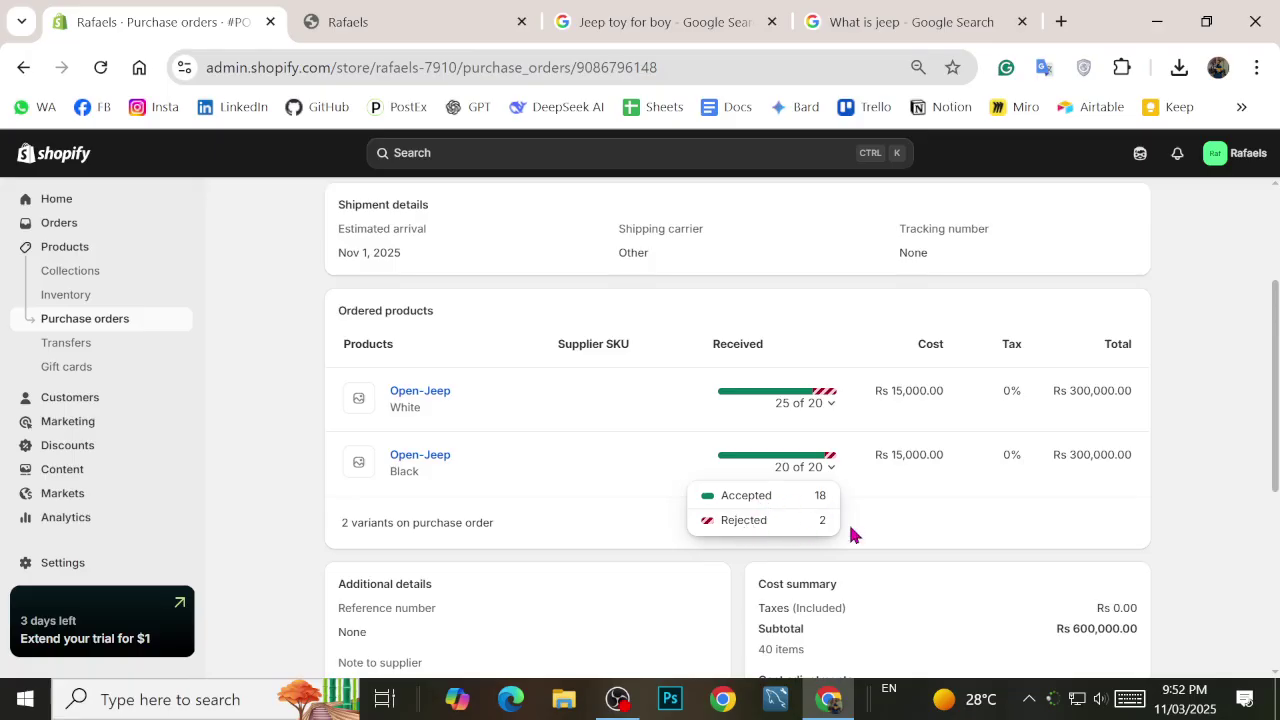
scroll(922, 513, up, 2)
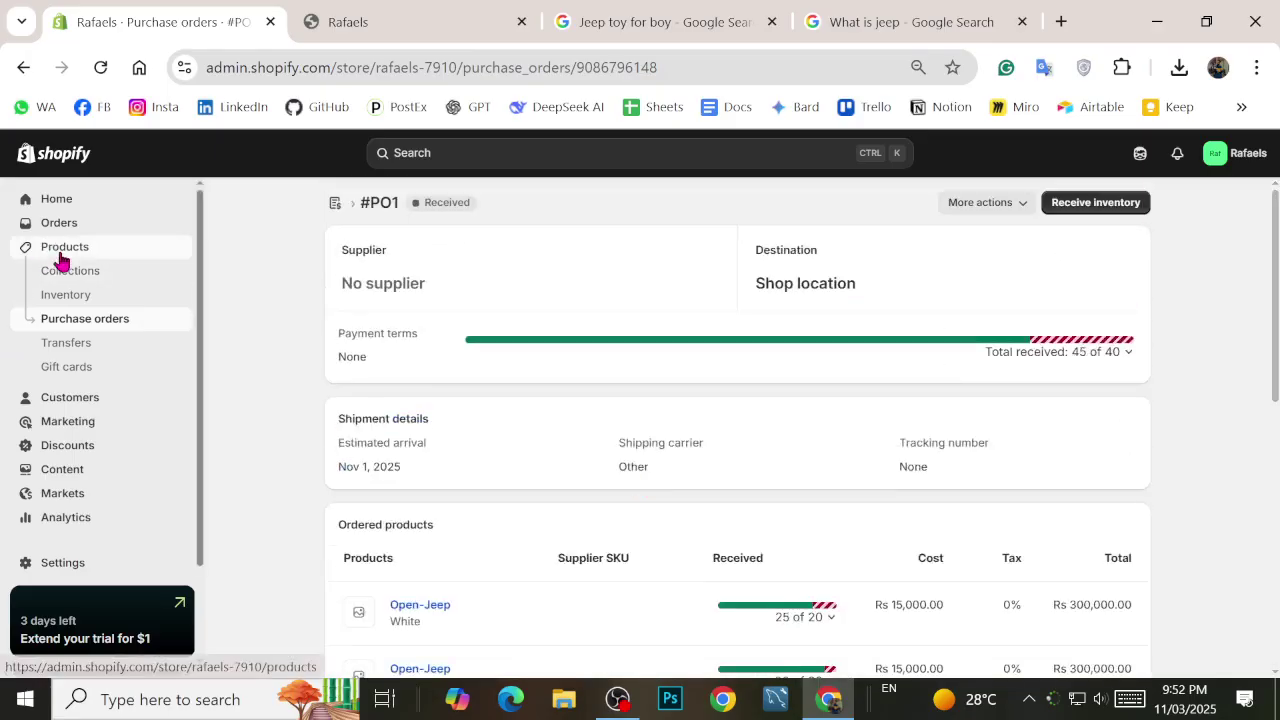
click(24, 250)
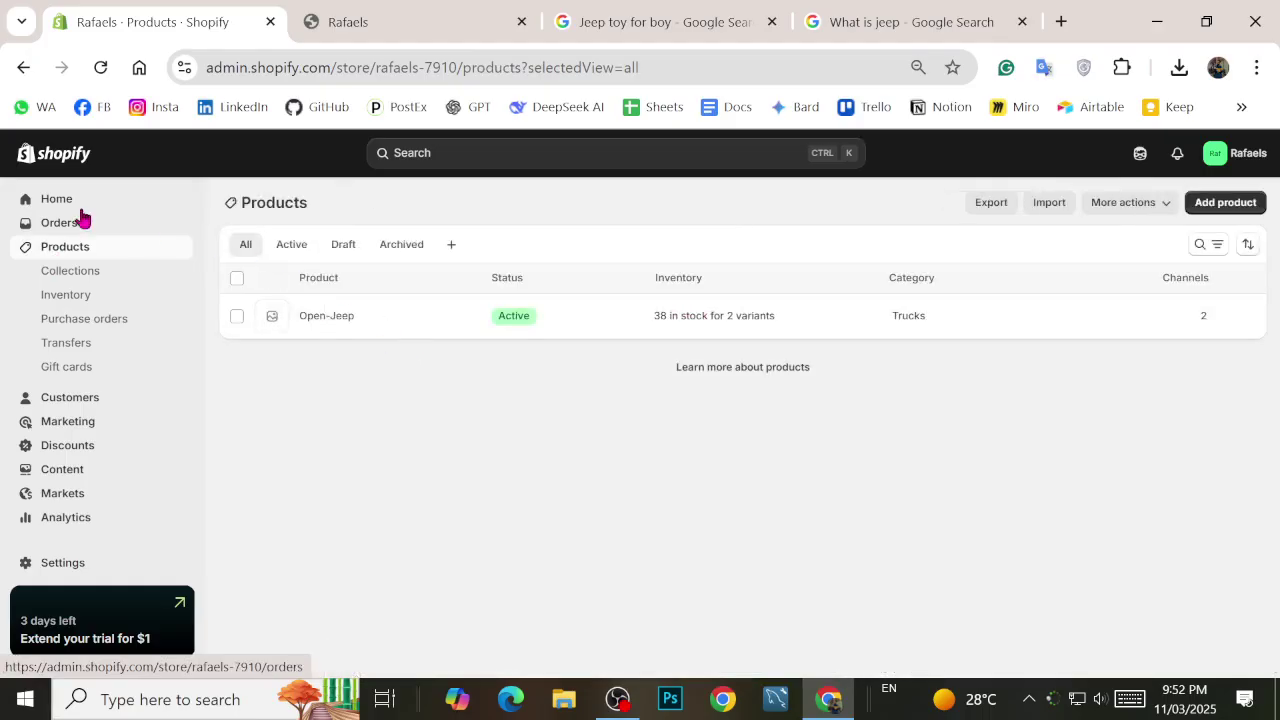
Step: Confirm the Inventory table lists 20 White and 18 Black Open-Jeeps, then return to Orders
click(60, 226)
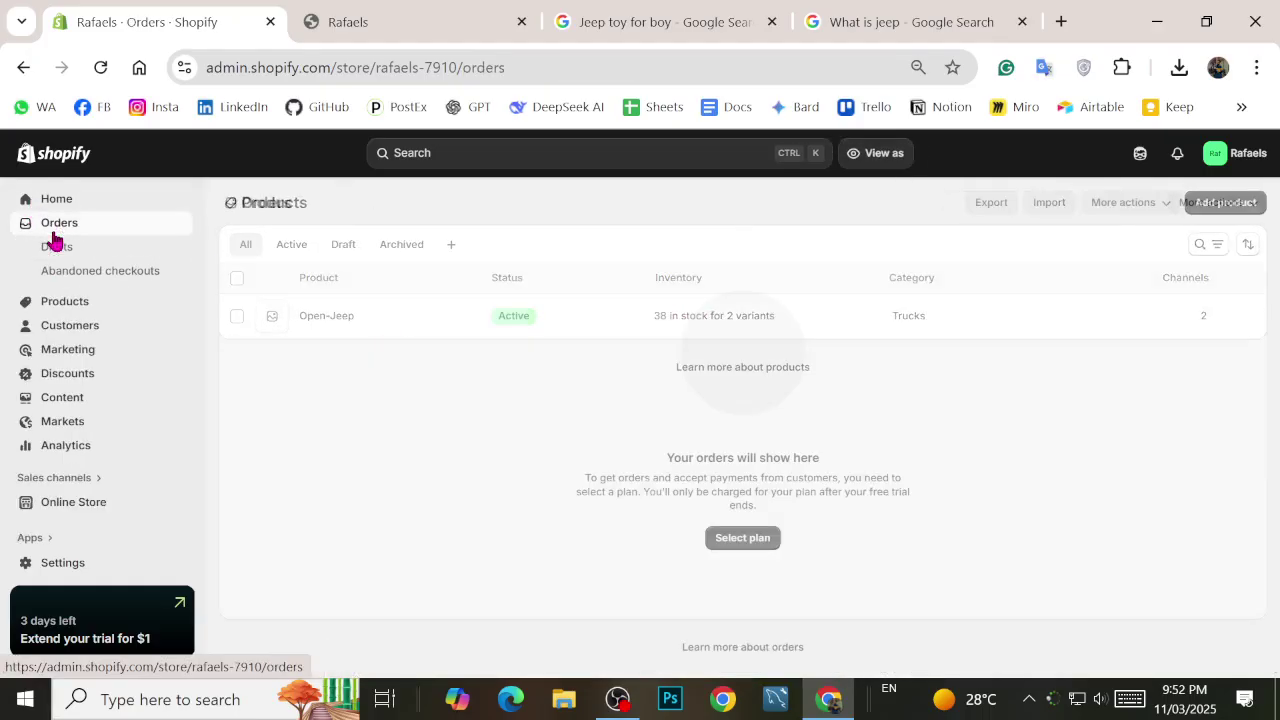
click(57, 305)
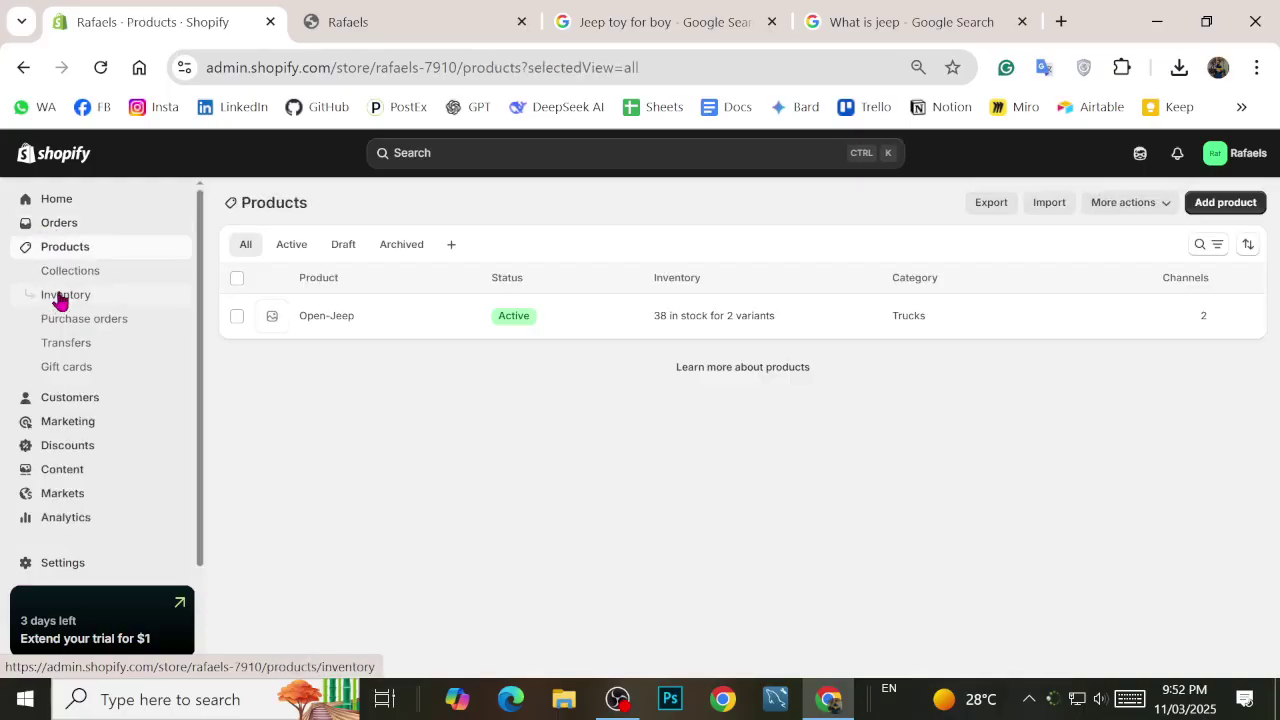
click(62, 296)
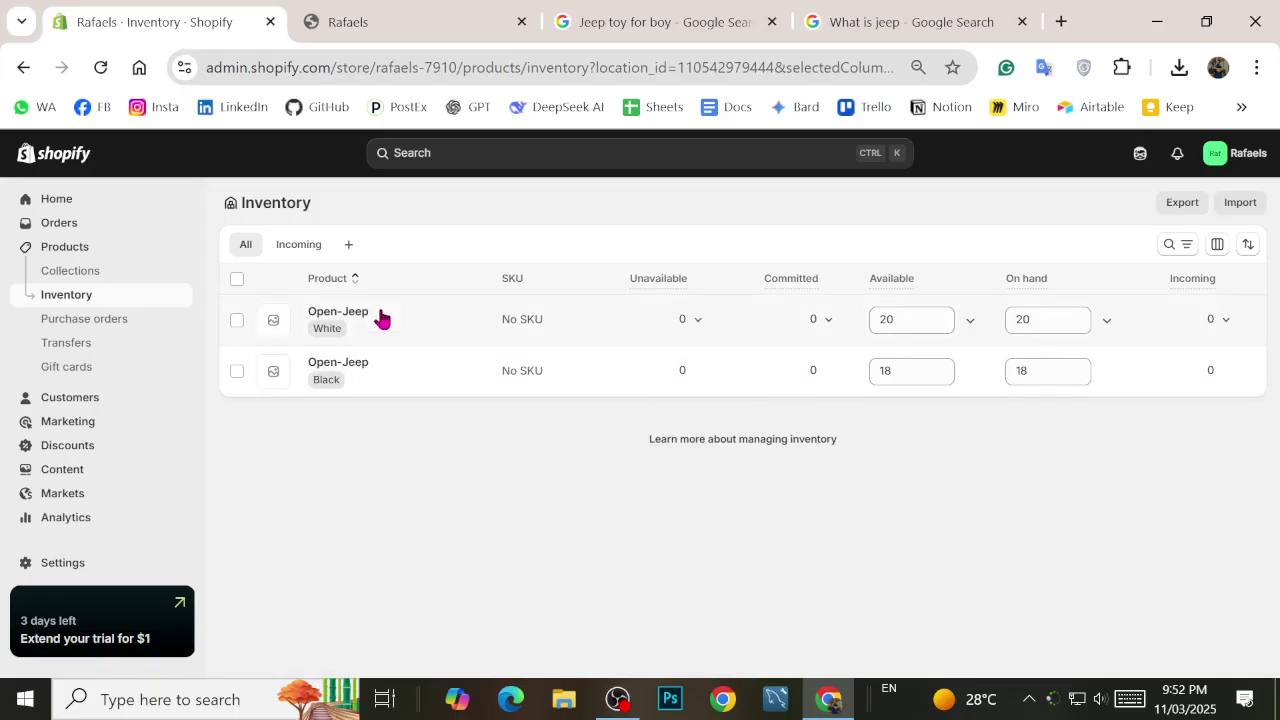
click(72, 224)
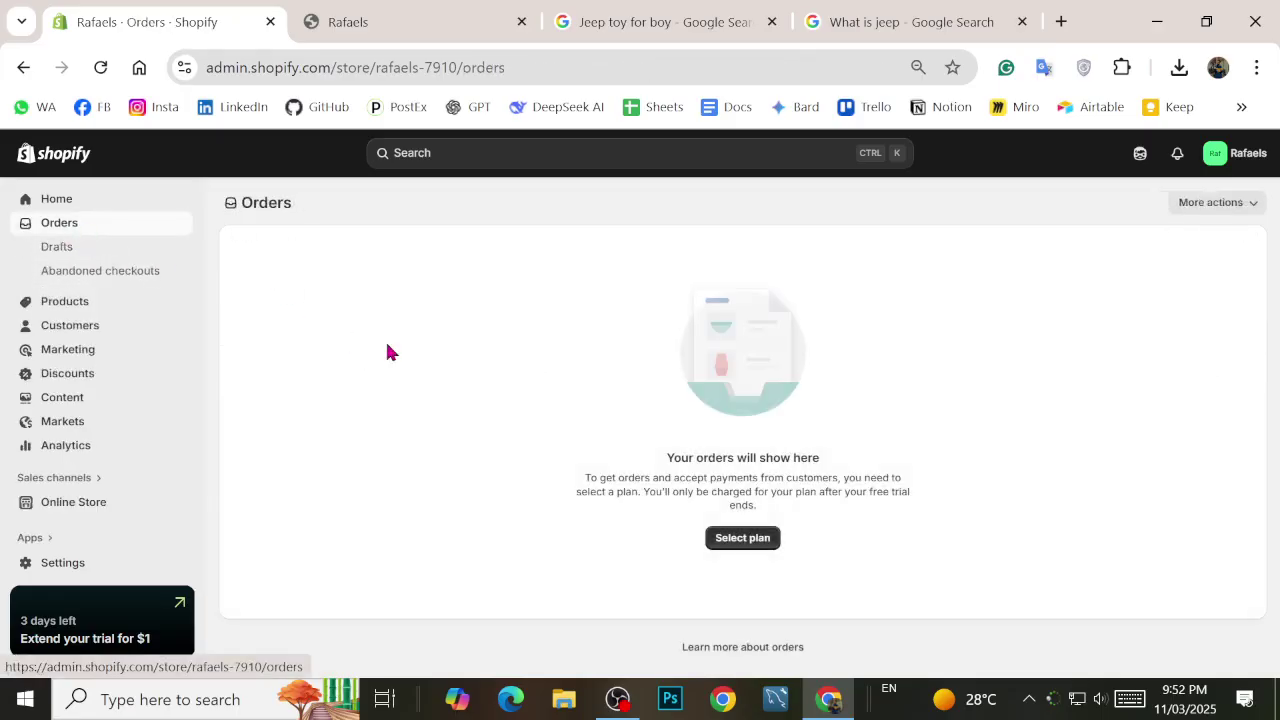
Step: Back out of plan selection and view the Rafaels storefront with Open-Jeep on sale at Rs.25,000
click(728, 540)
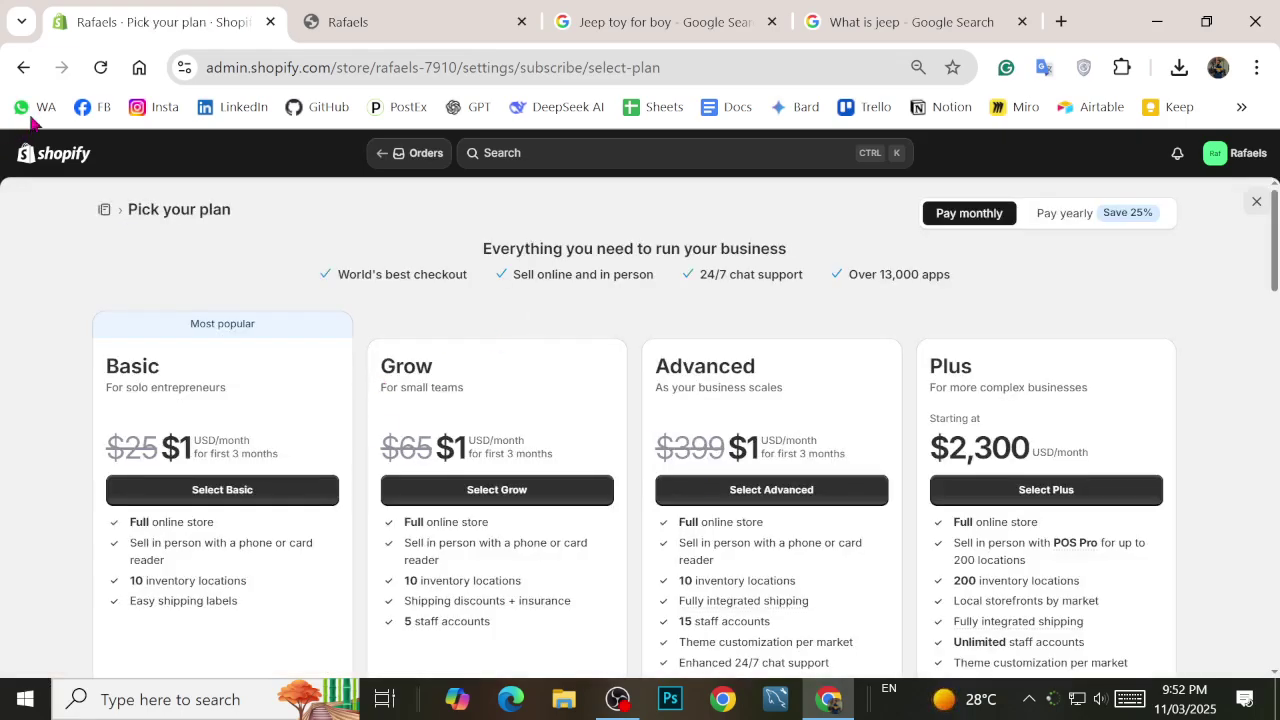
click(22, 70)
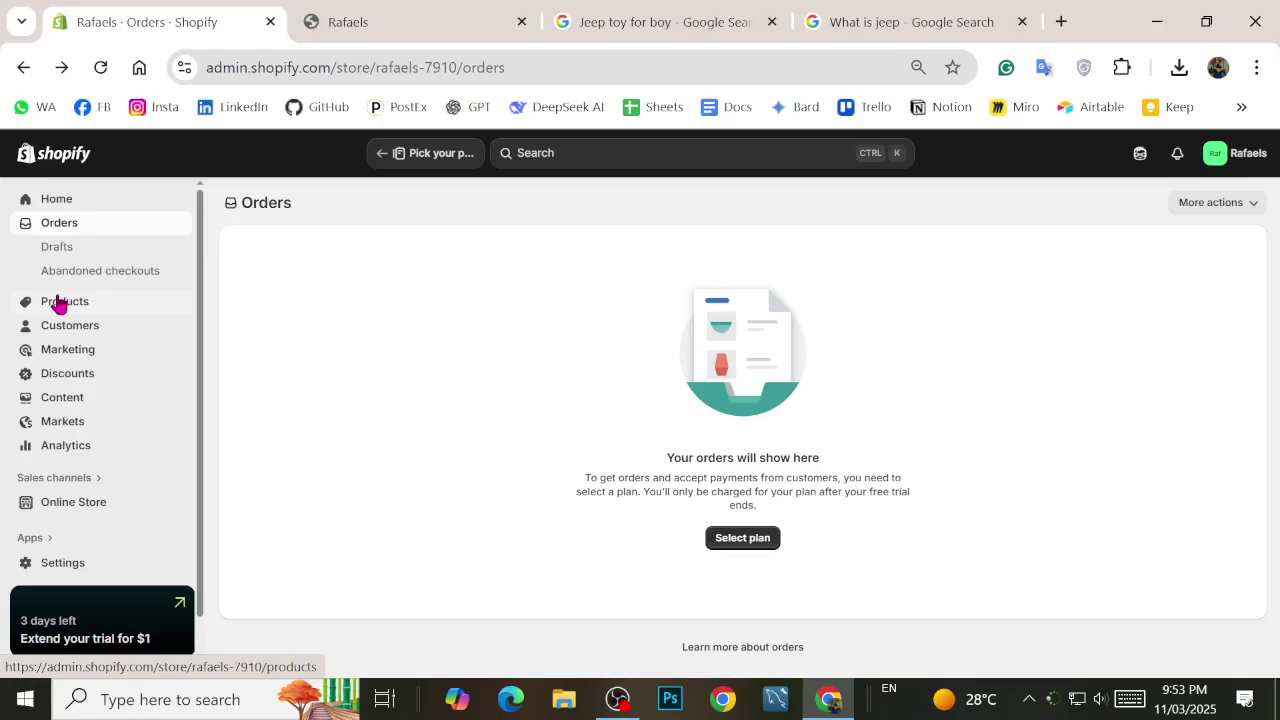
click(357, 22)
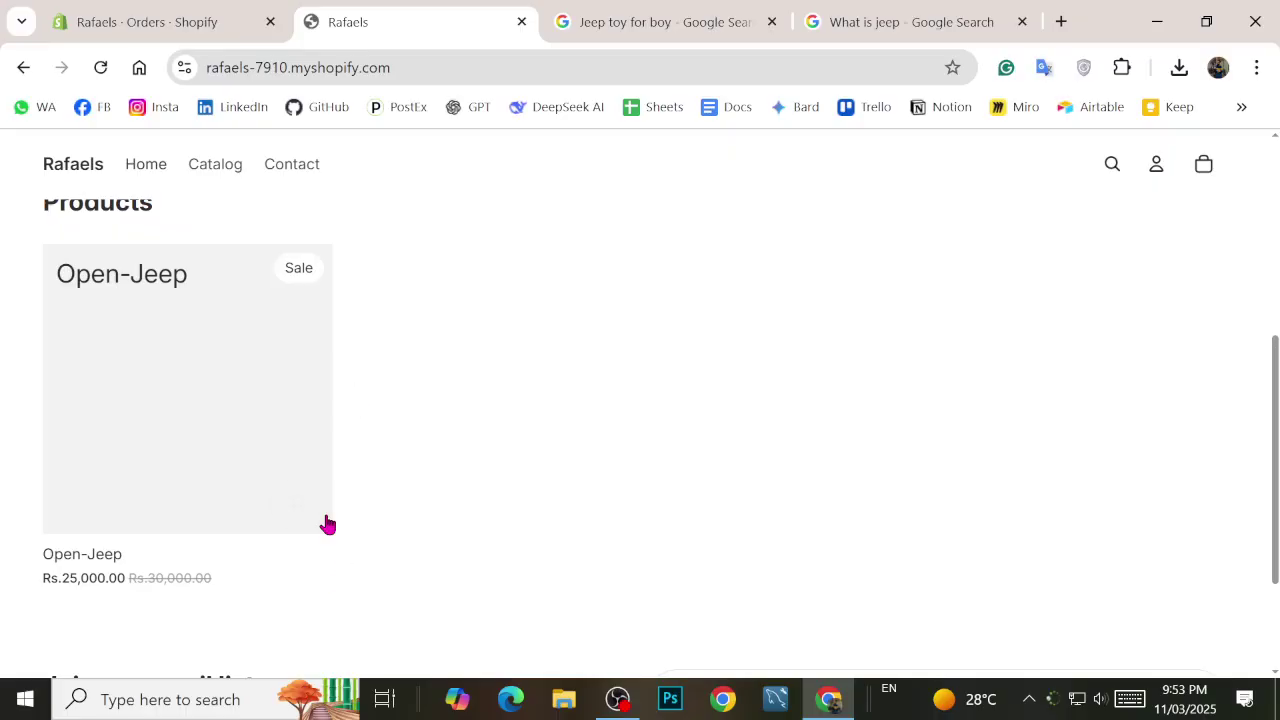
Step: From the admin, preview the live online store and scroll through it
mouse_move(327, 522)
click(125, 18)
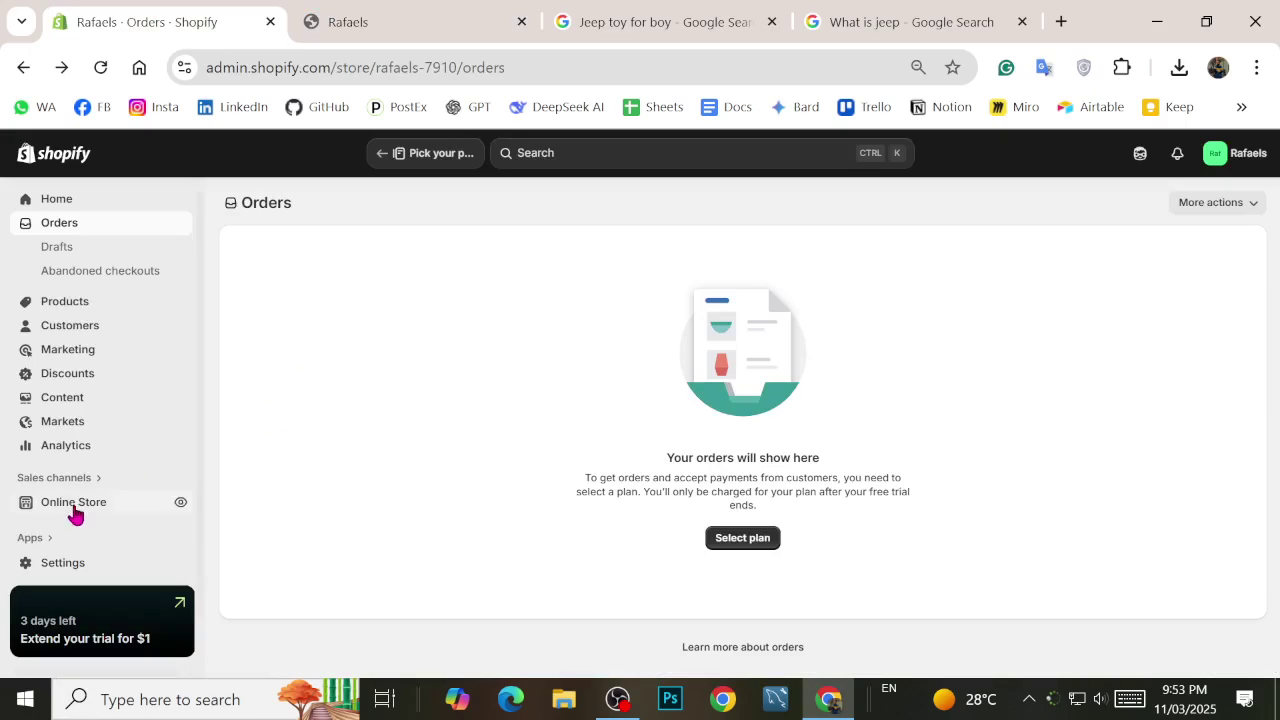
scroll(165, 468, down, 1)
click(180, 459)
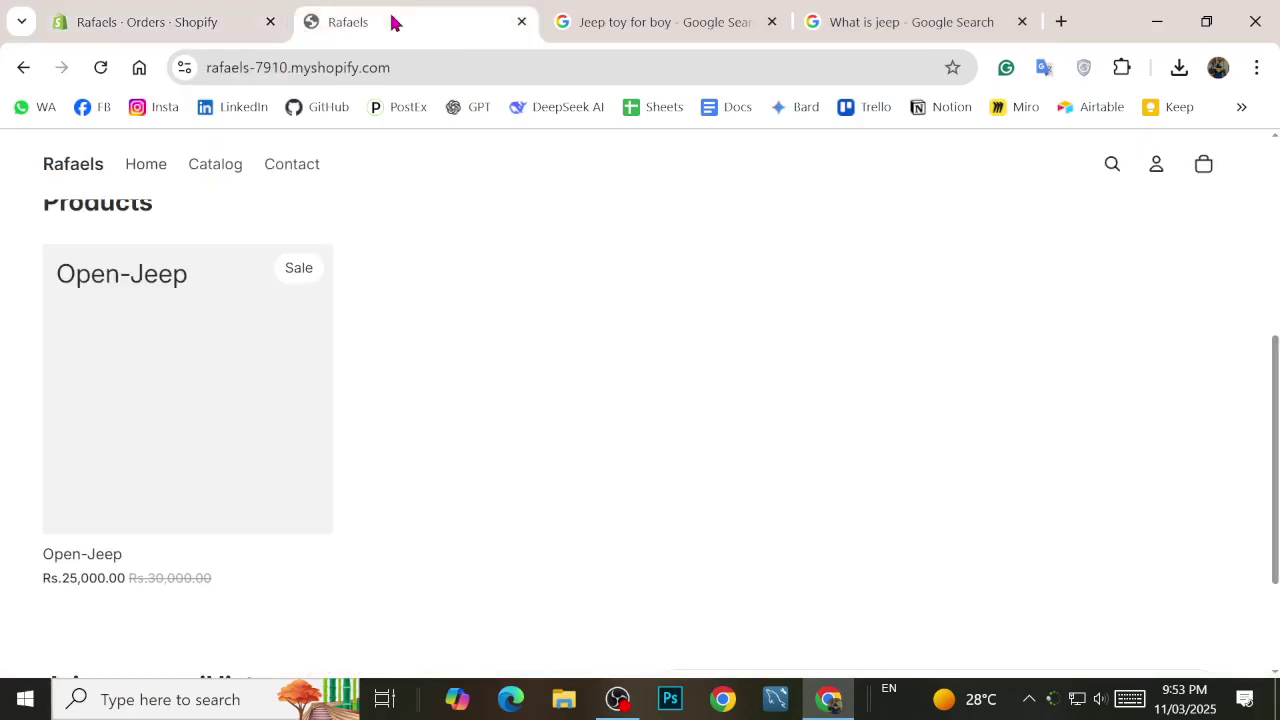
scroll(278, 412, down, 3)
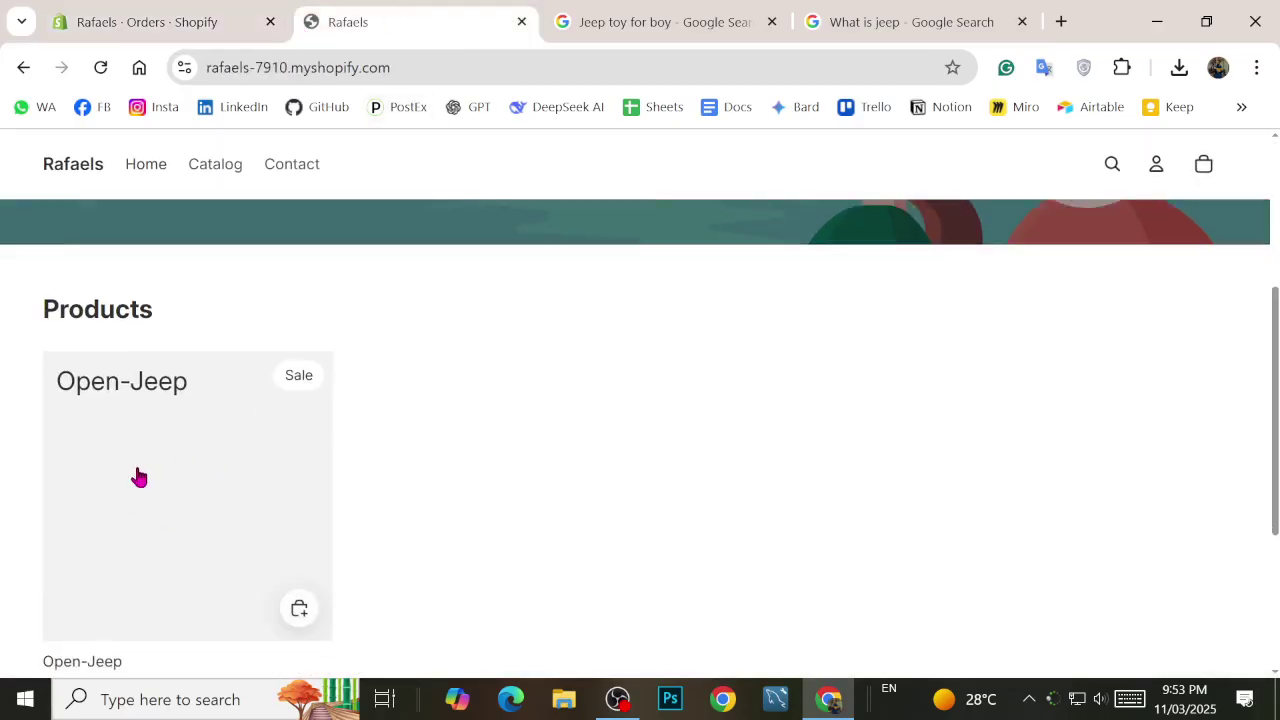
scroll(220, 475, down, 1)
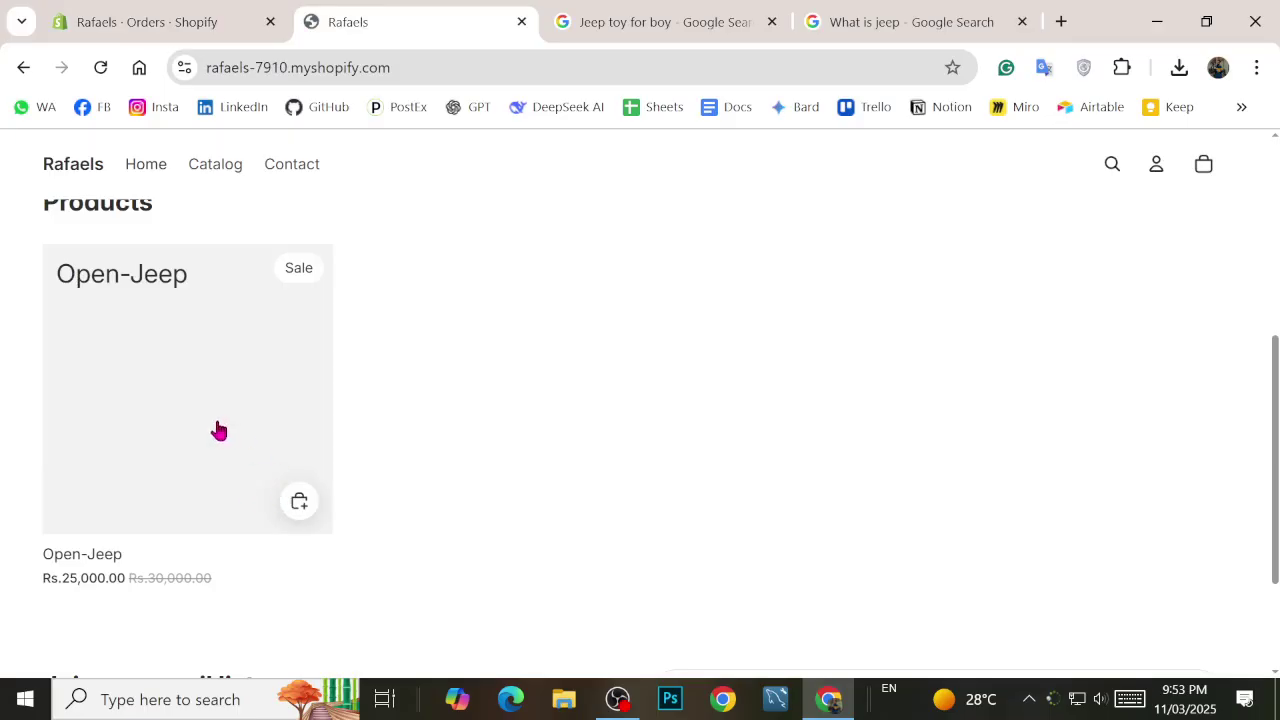
scroll(191, 369, down, 1)
scroll(191, 369, up, 1)
scroll(335, 388, up, 3)
scroll(380, 312, up, 1)
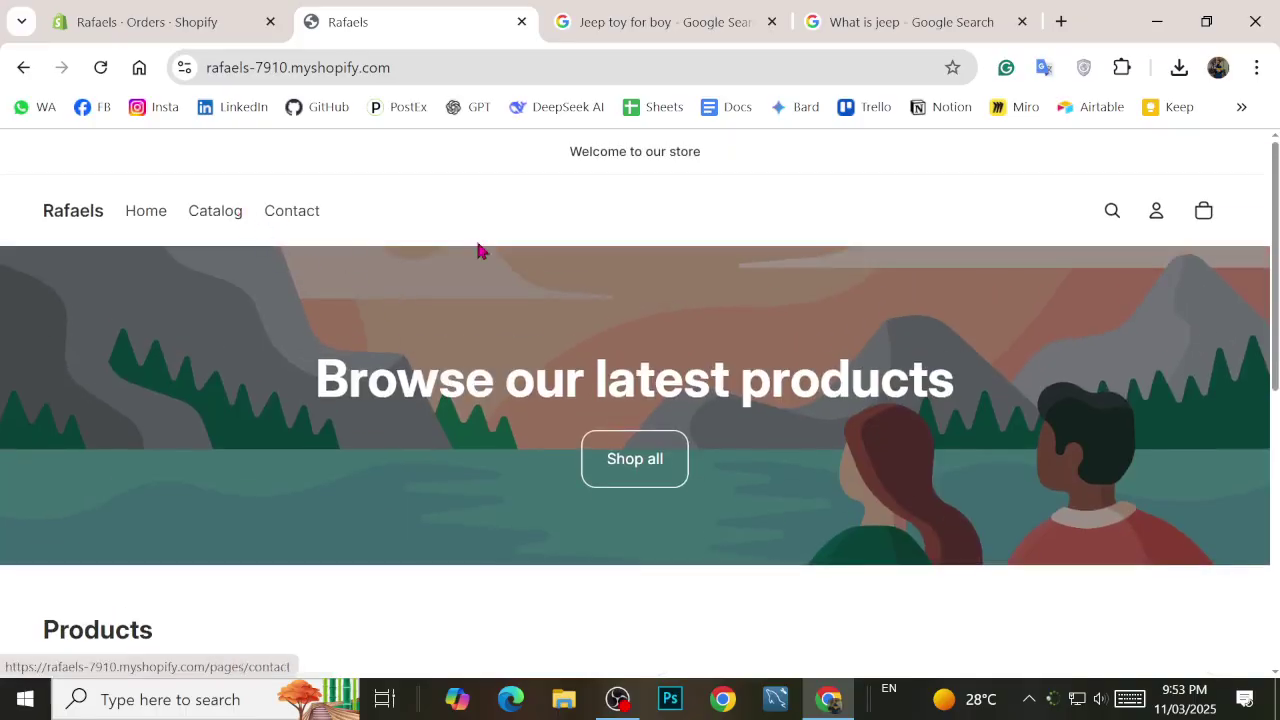
scroll(460, 345, down, 3)
Step: Back in admin, list products to see Open-Jeep active with 38 in stock across 2 variants
click(236, 9)
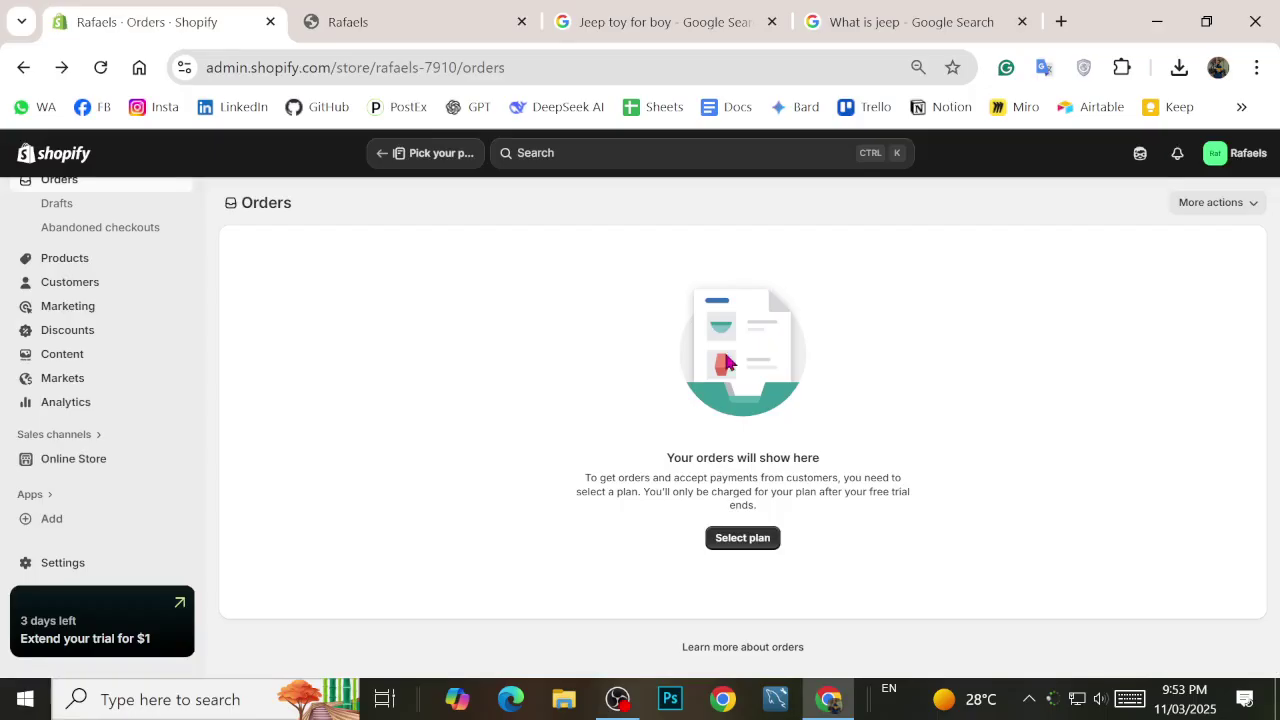
scroll(115, 425, up, 1)
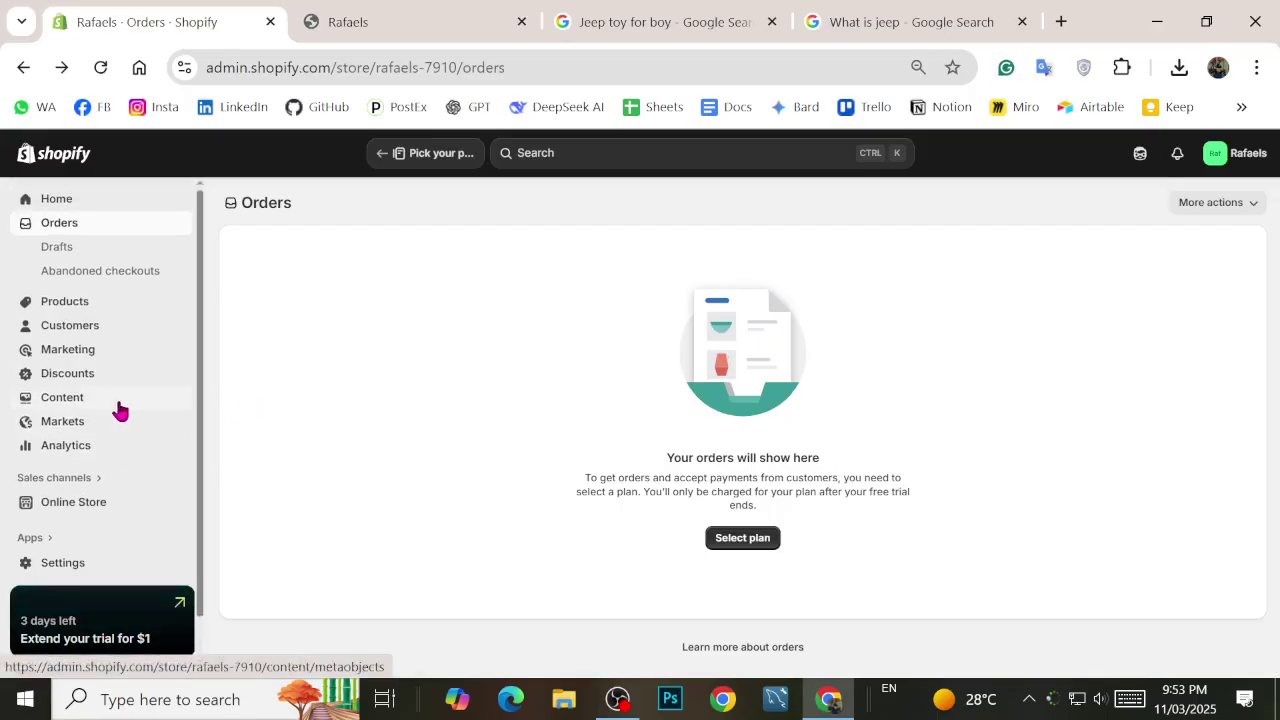
click(86, 304)
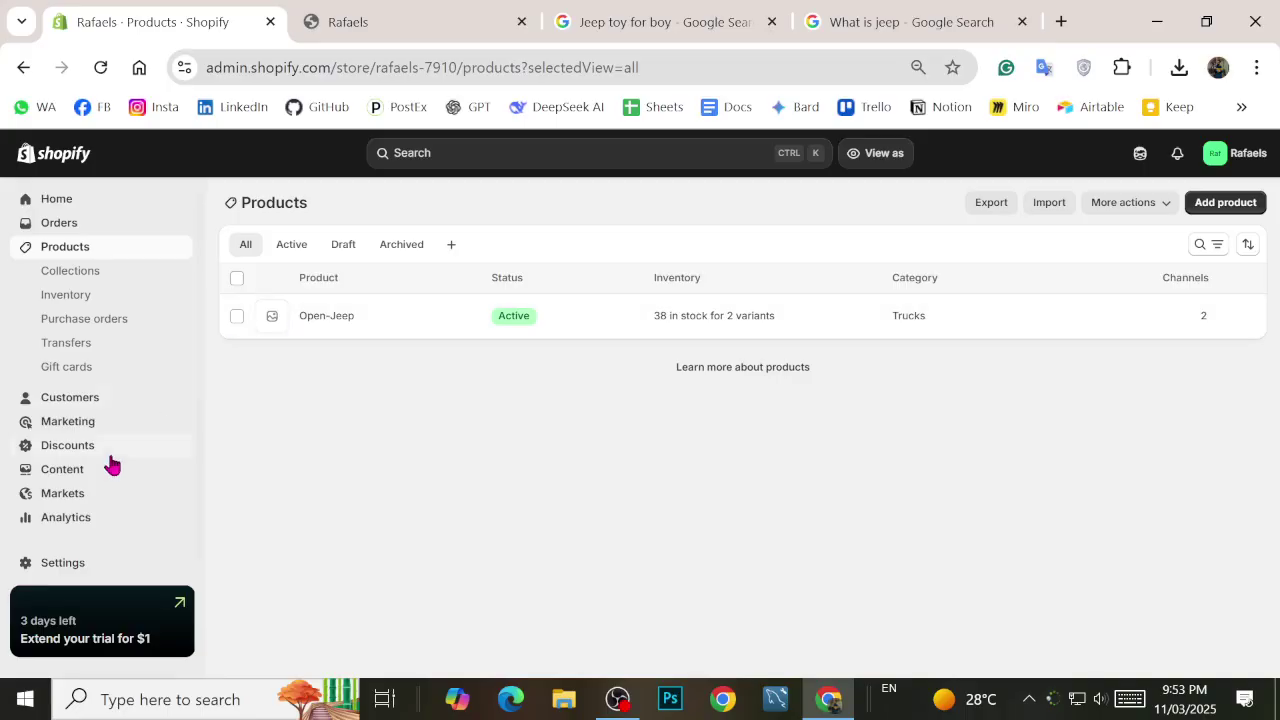
scroll(80, 490, down, 1)
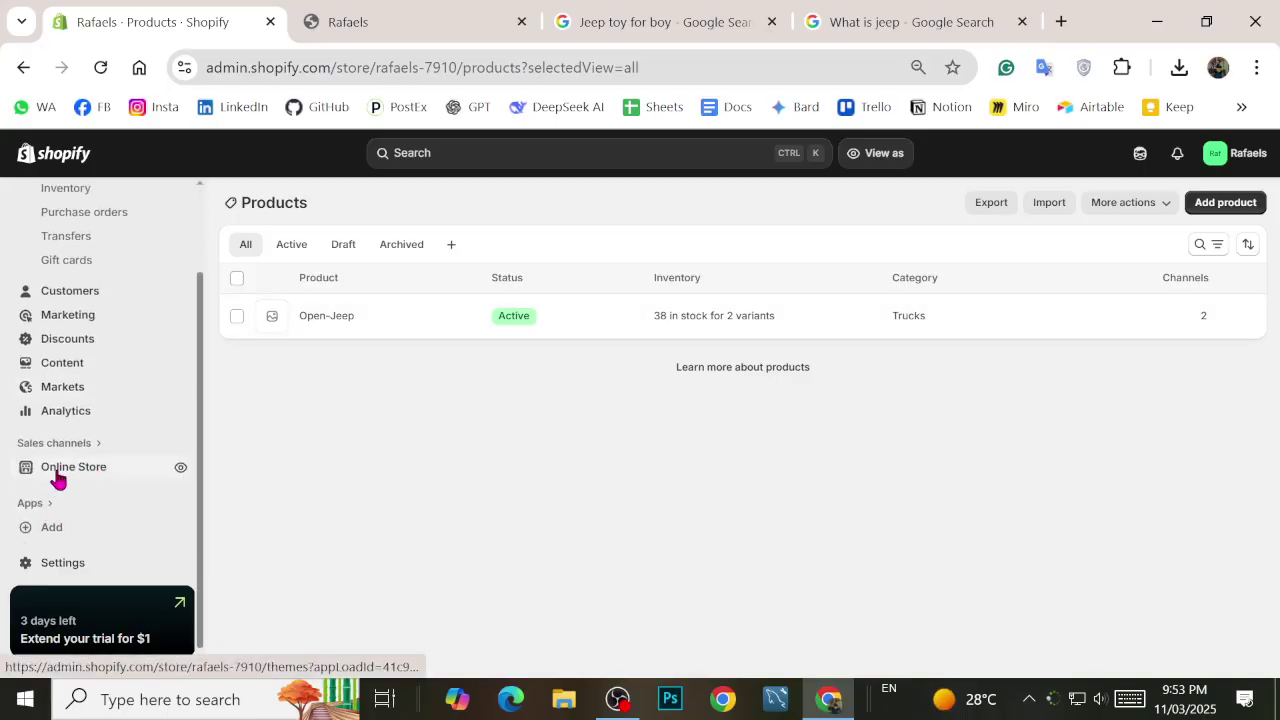
Step: Review the Online Store themes and recommended apps, dismissing the app suggestions on the Orders page
click(57, 476)
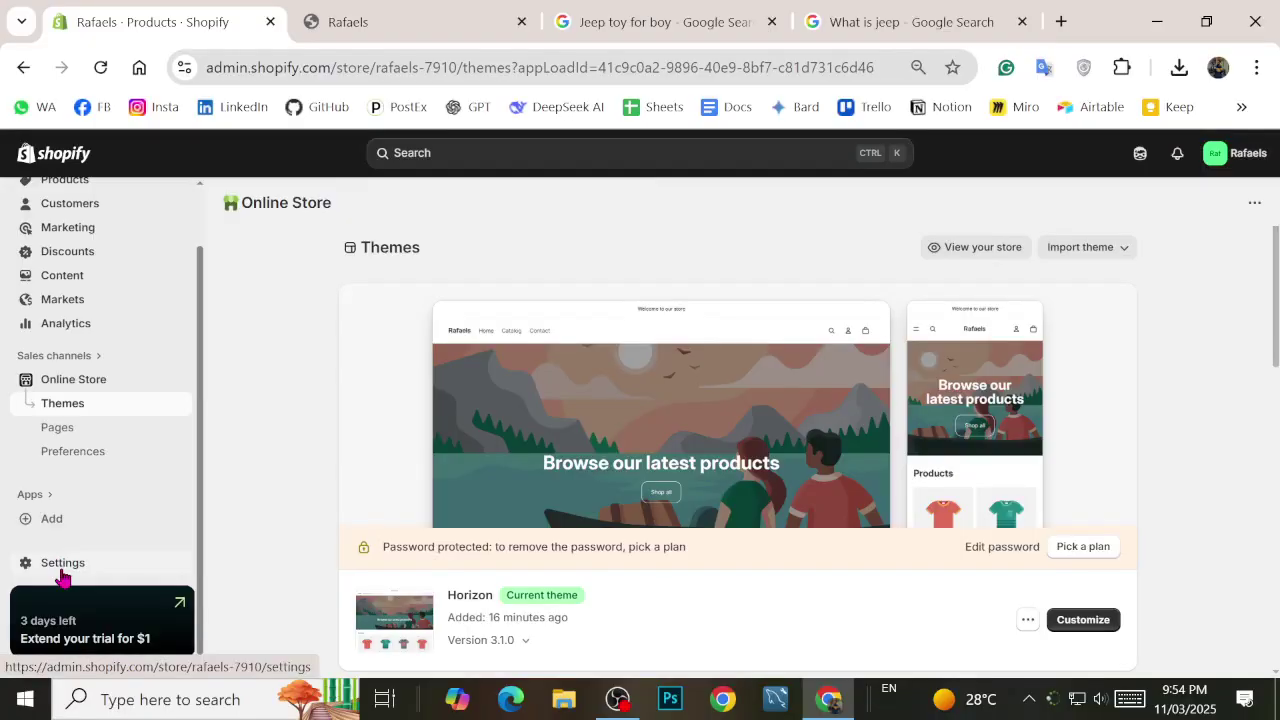
scroll(78, 250, up, 2)
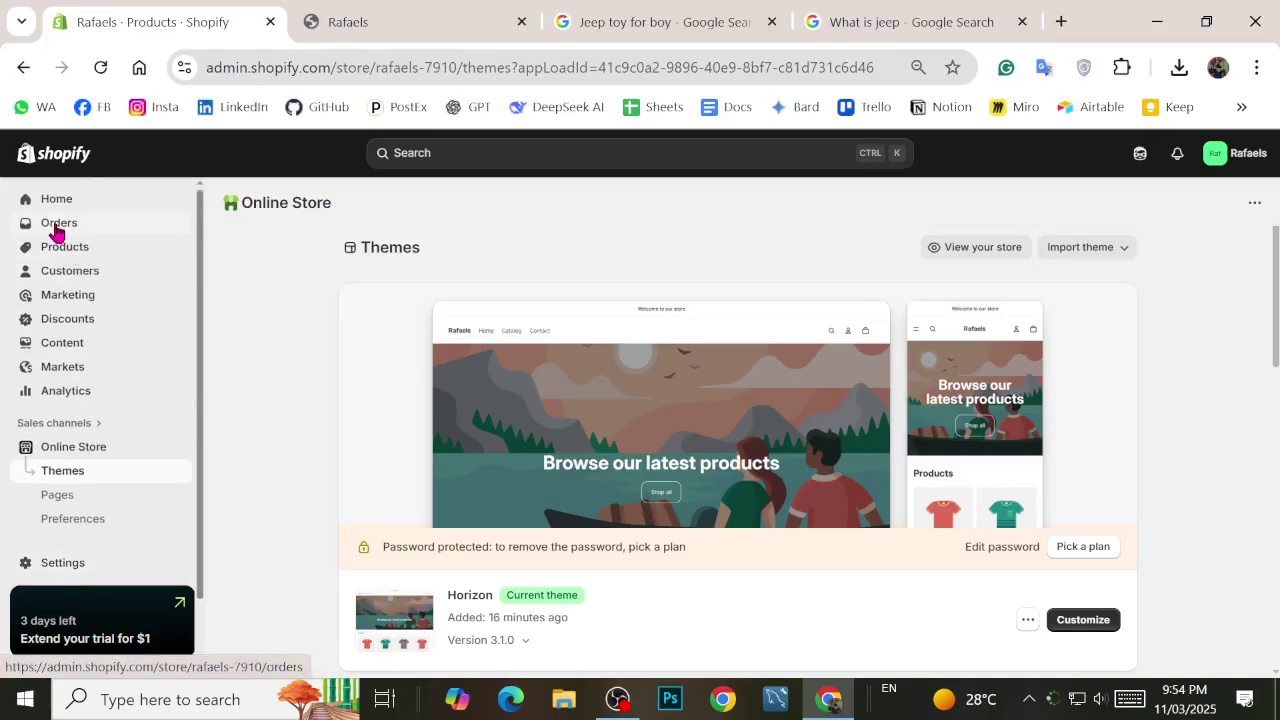
click(57, 226)
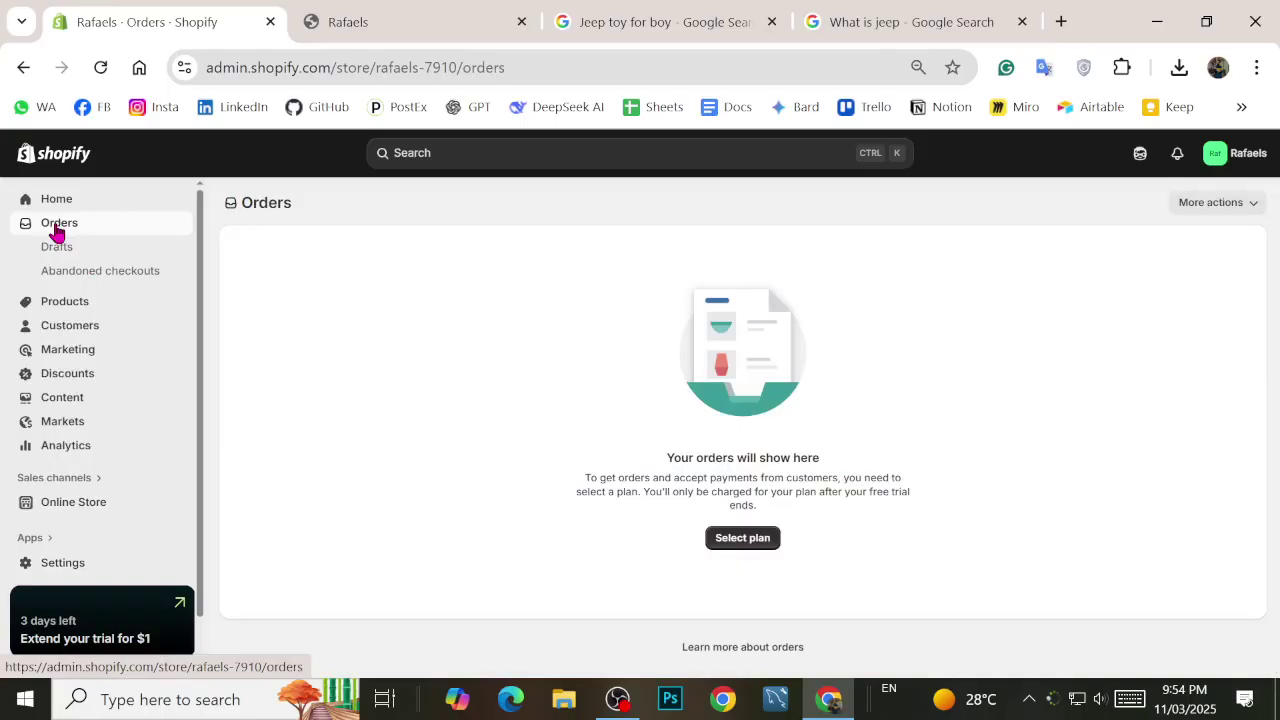
scroll(111, 497, down, 1)
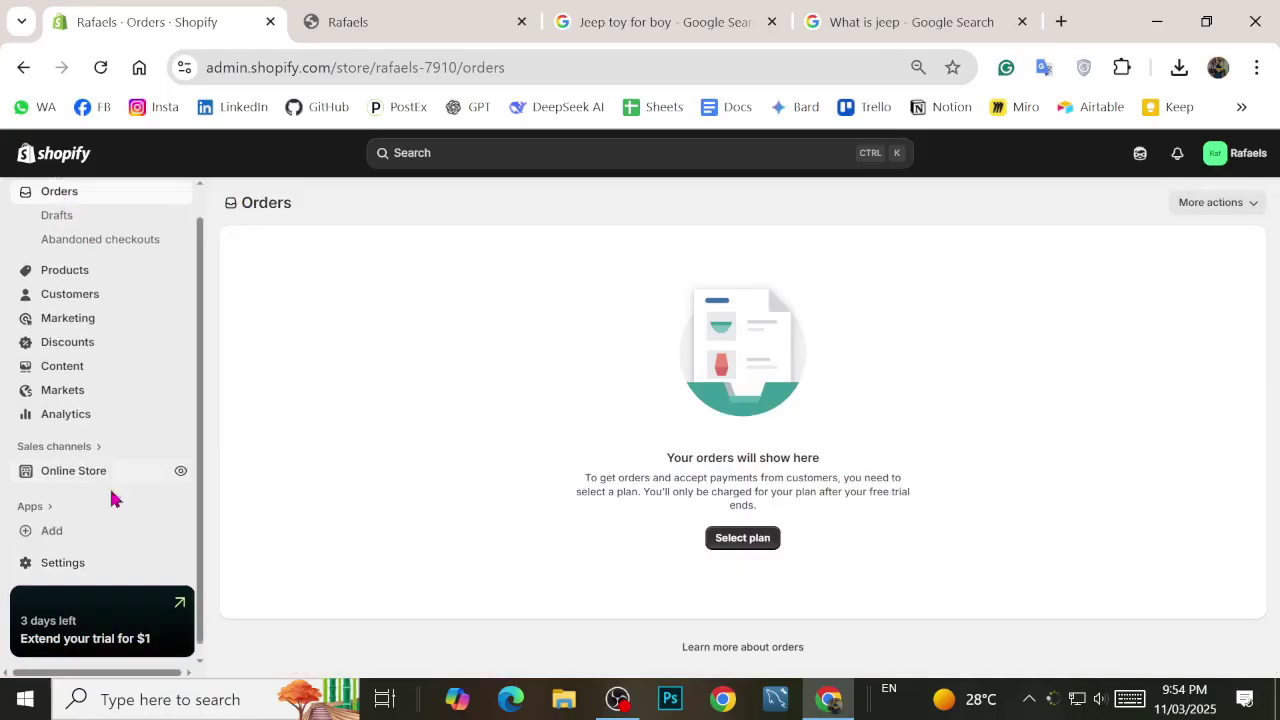
click(37, 496)
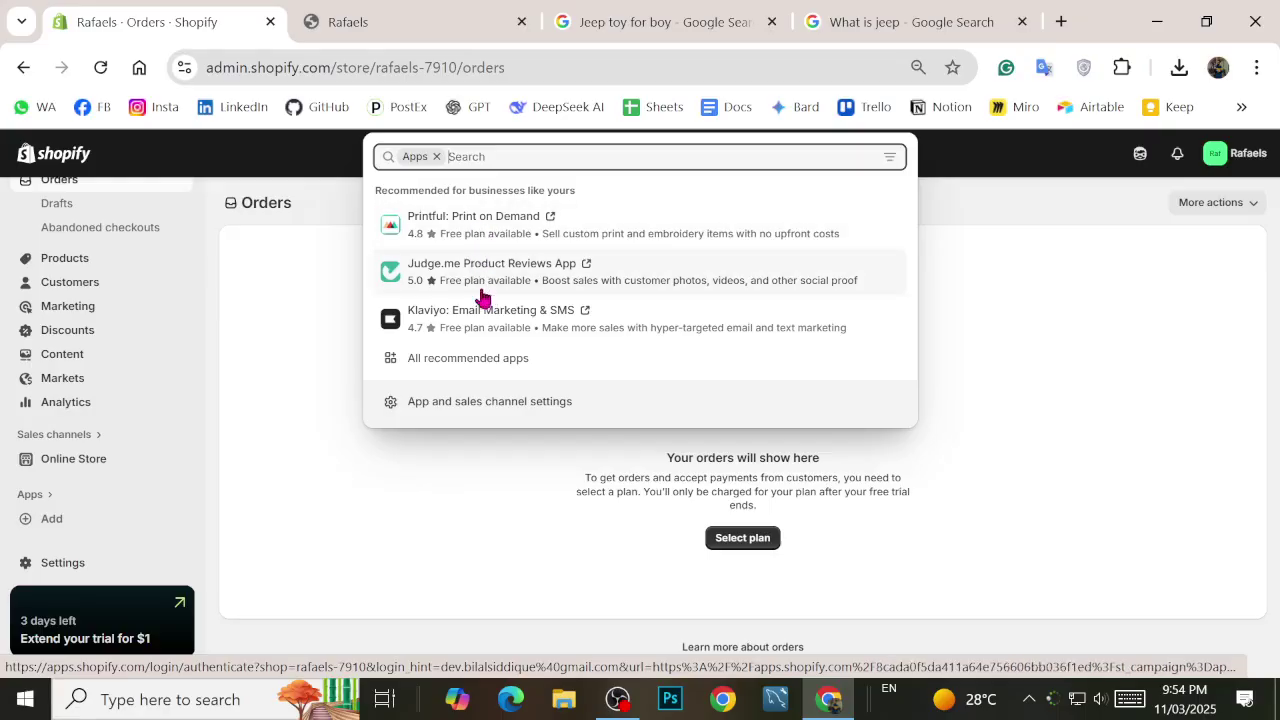
click(309, 353)
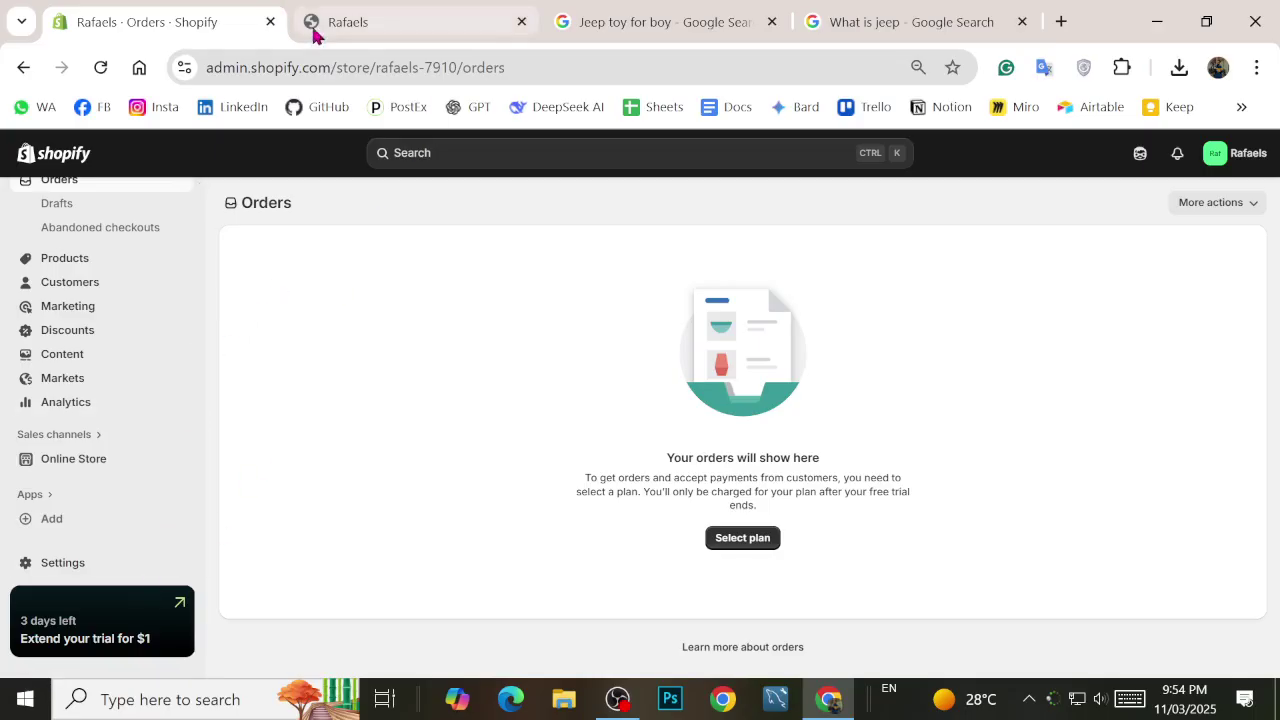
Step: Close the storefront and 'Jeep toy for boy' search tabs, then open Google Sheets in a new tab
click(340, 14)
key(ctrl+w)
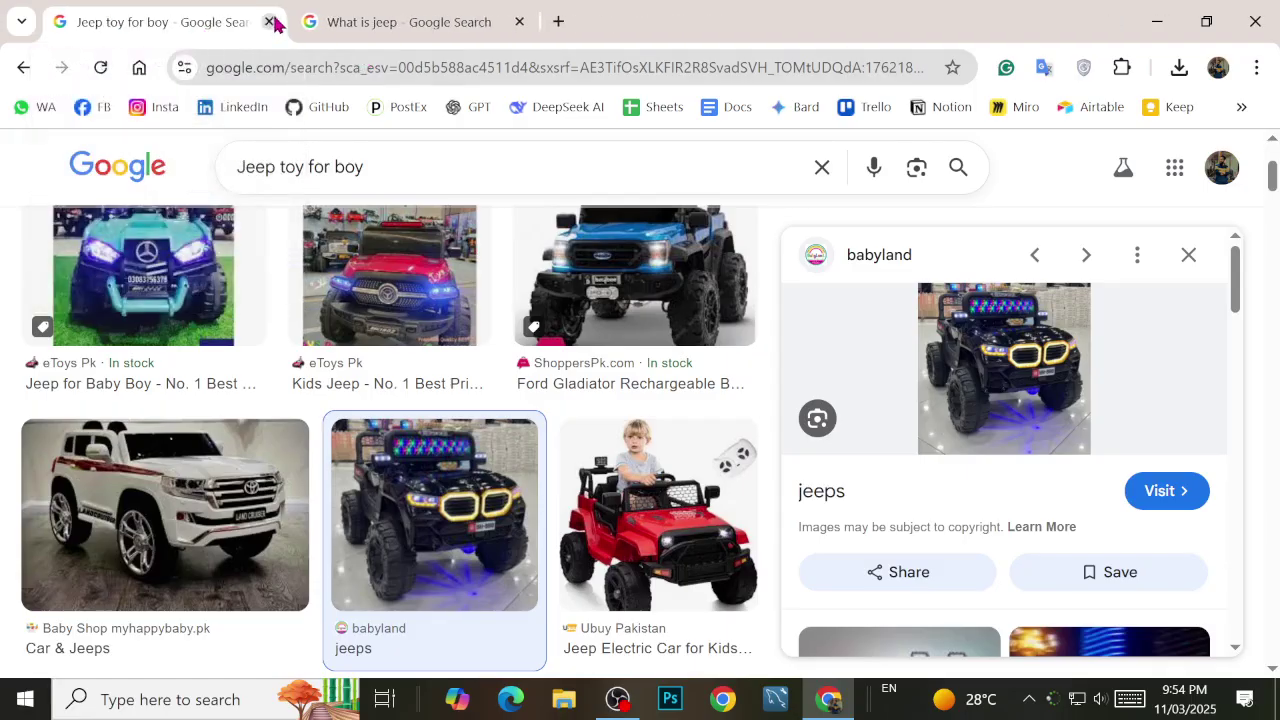
click(269, 21)
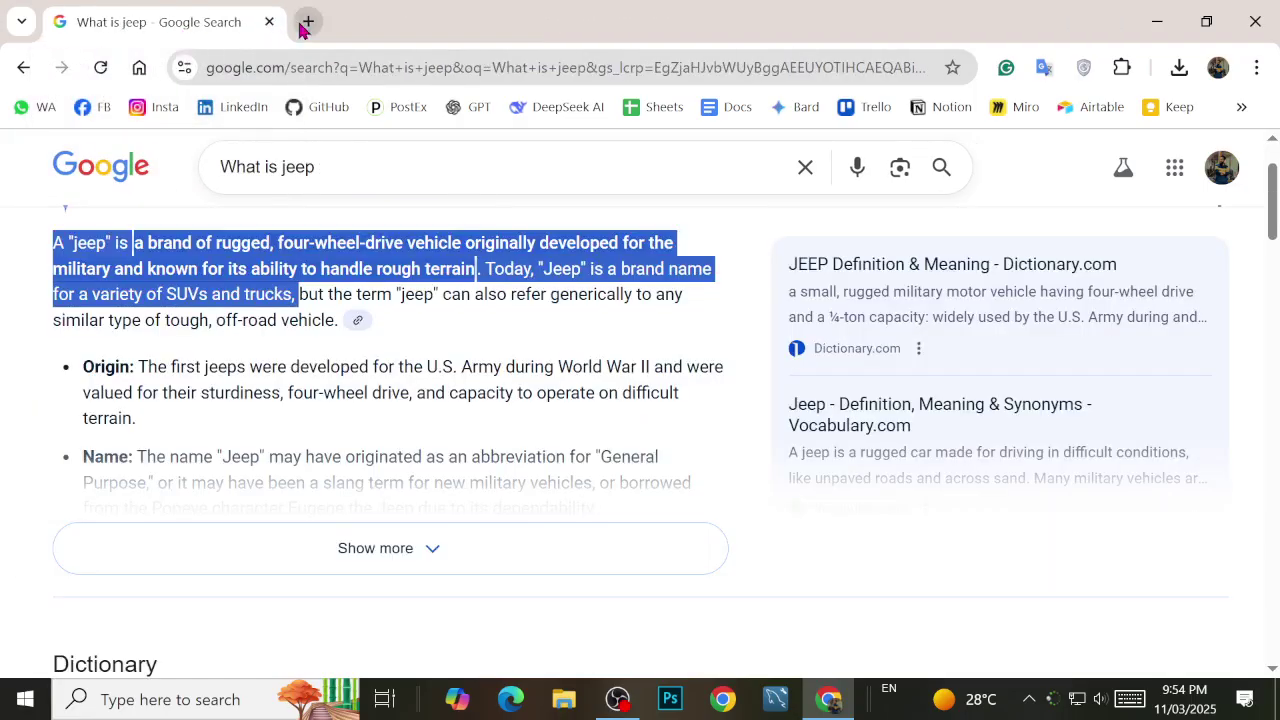
click(308, 21)
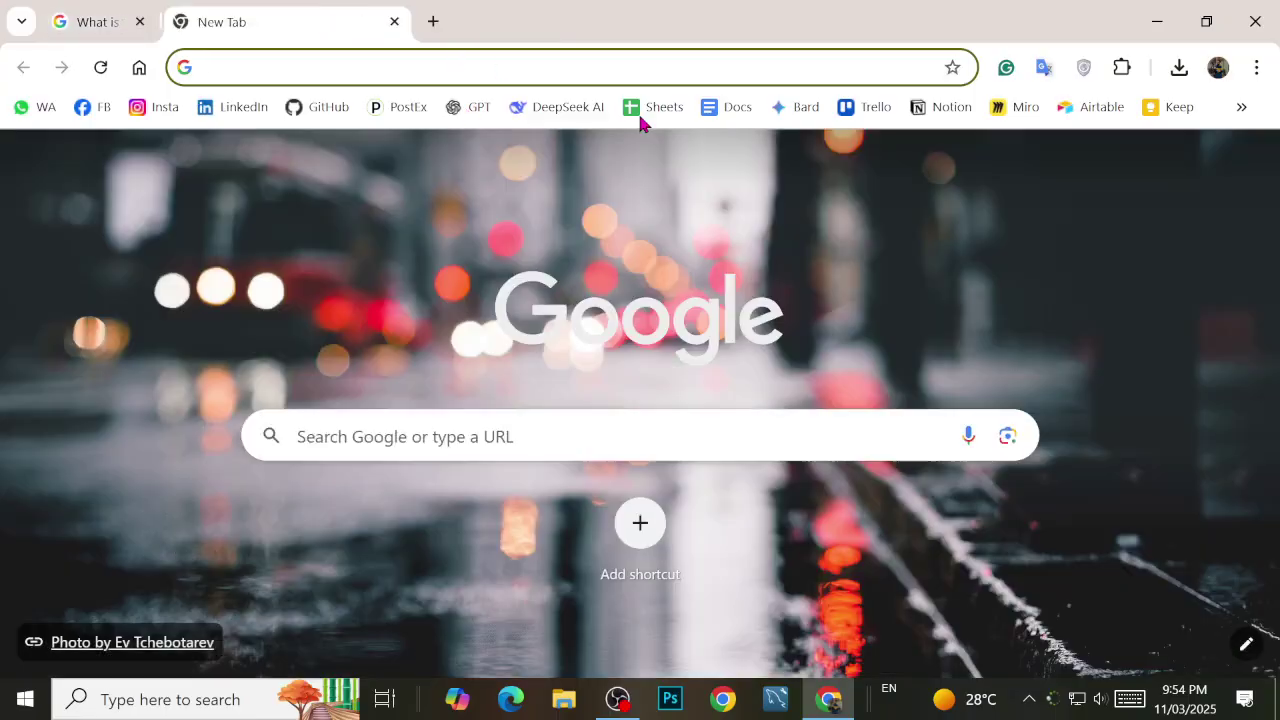
click(645, 110)
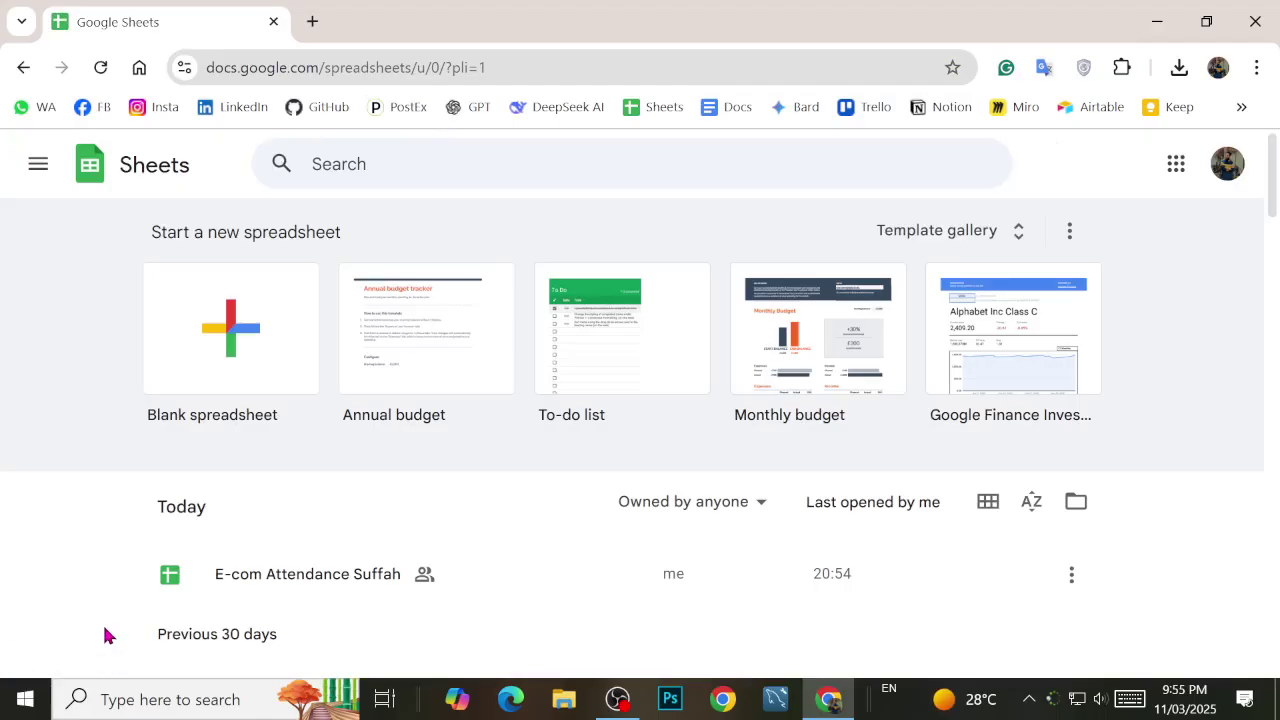
scroll(397, 569, down, 1)
Step: Open E-com Attendance Suffah and change header AC1 from Class27 to Class28
click(314, 471)
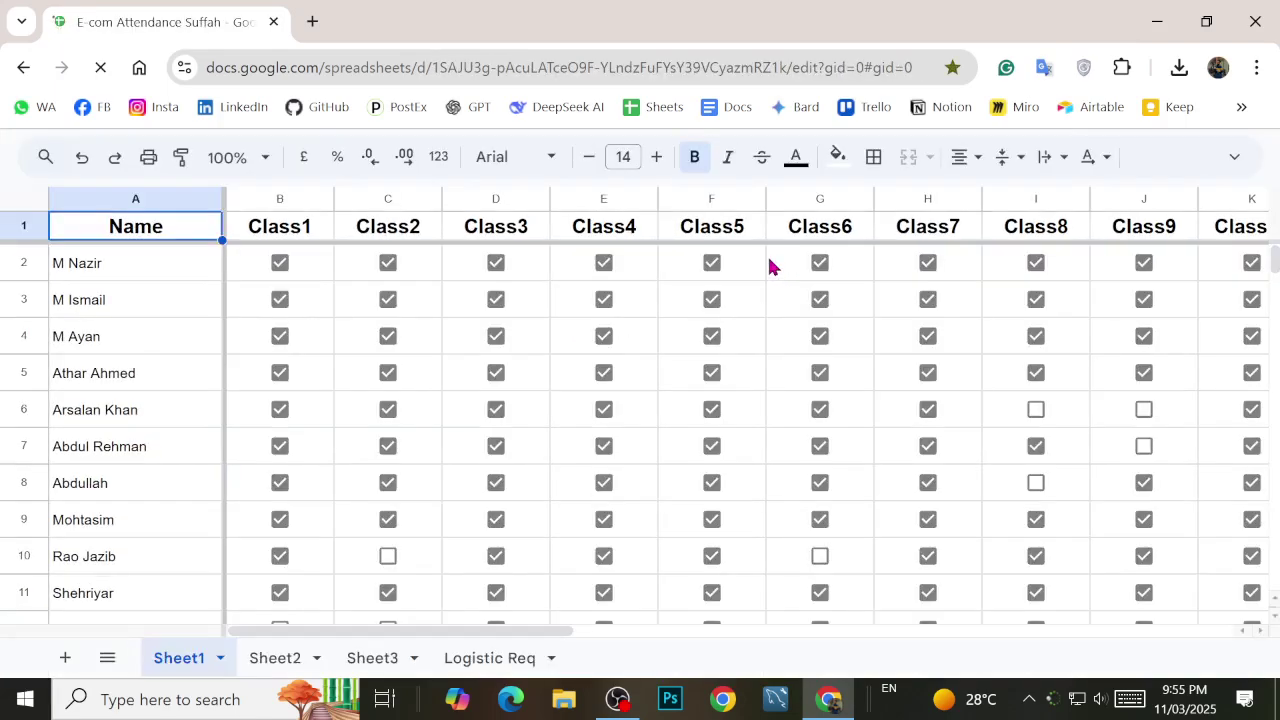
click(768, 264)
key(ctrl+Right)
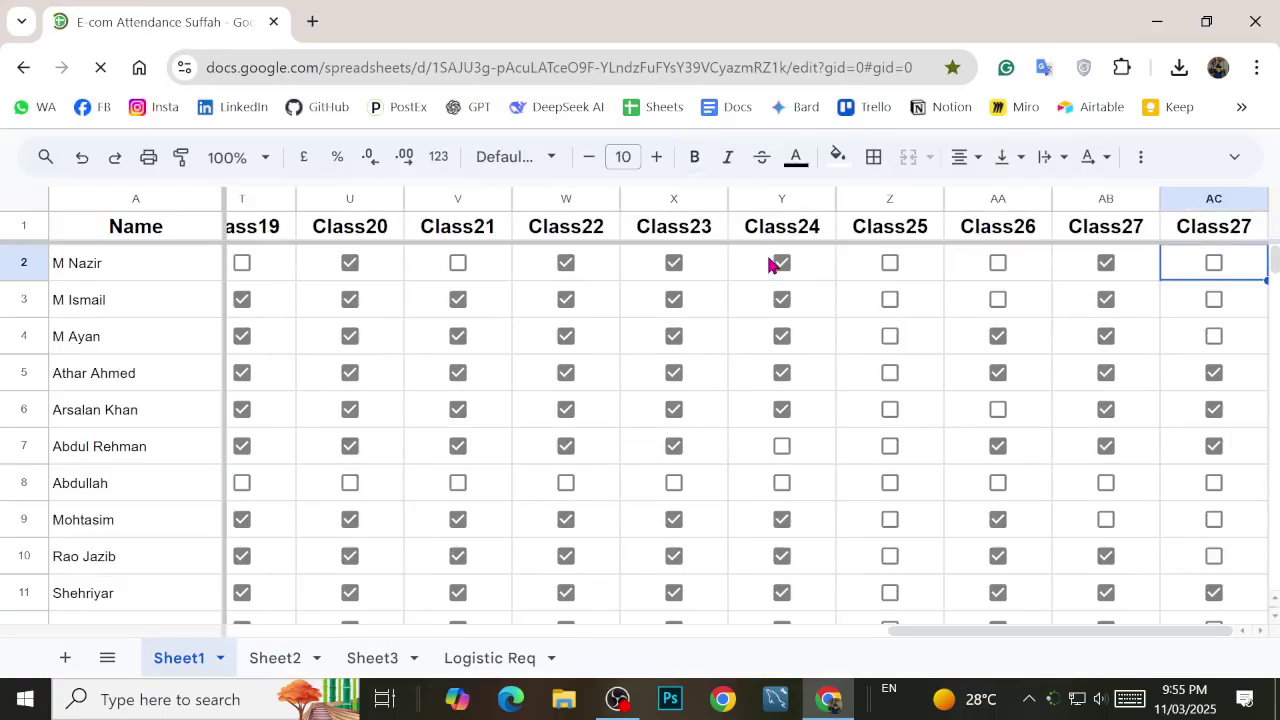
key(Up)
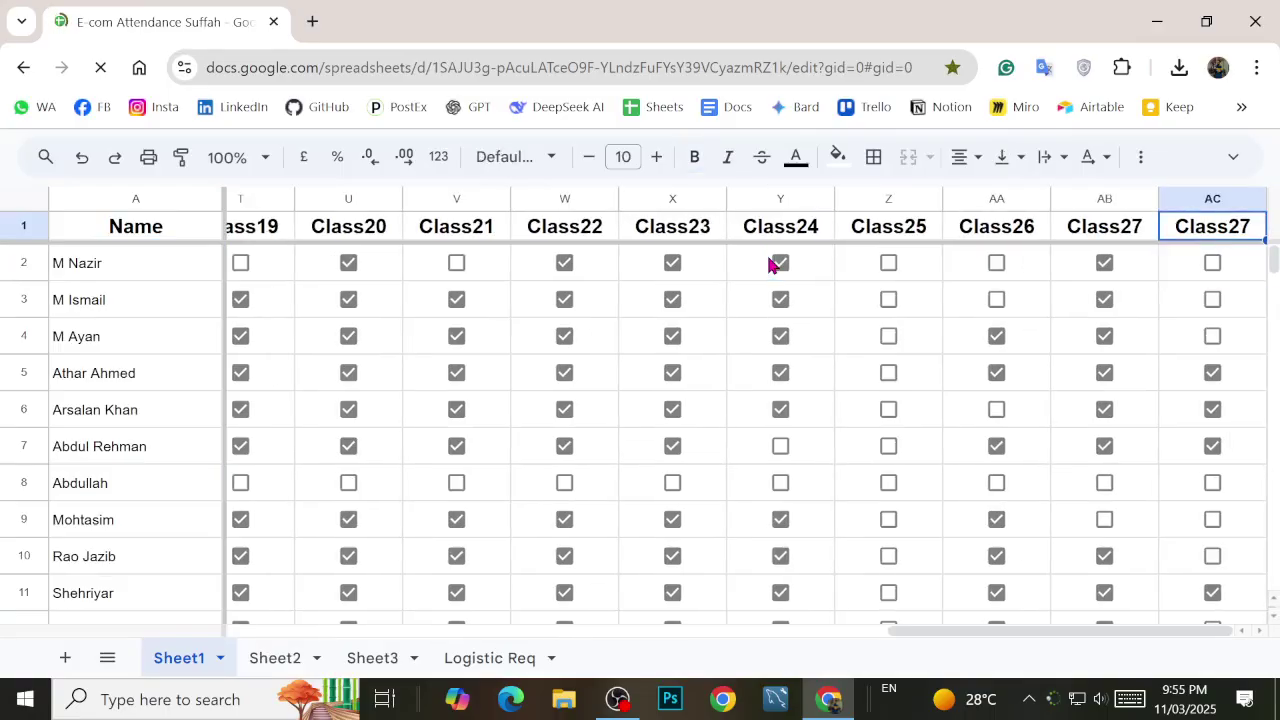
key(Return)
key(BackSpace)
text(8)
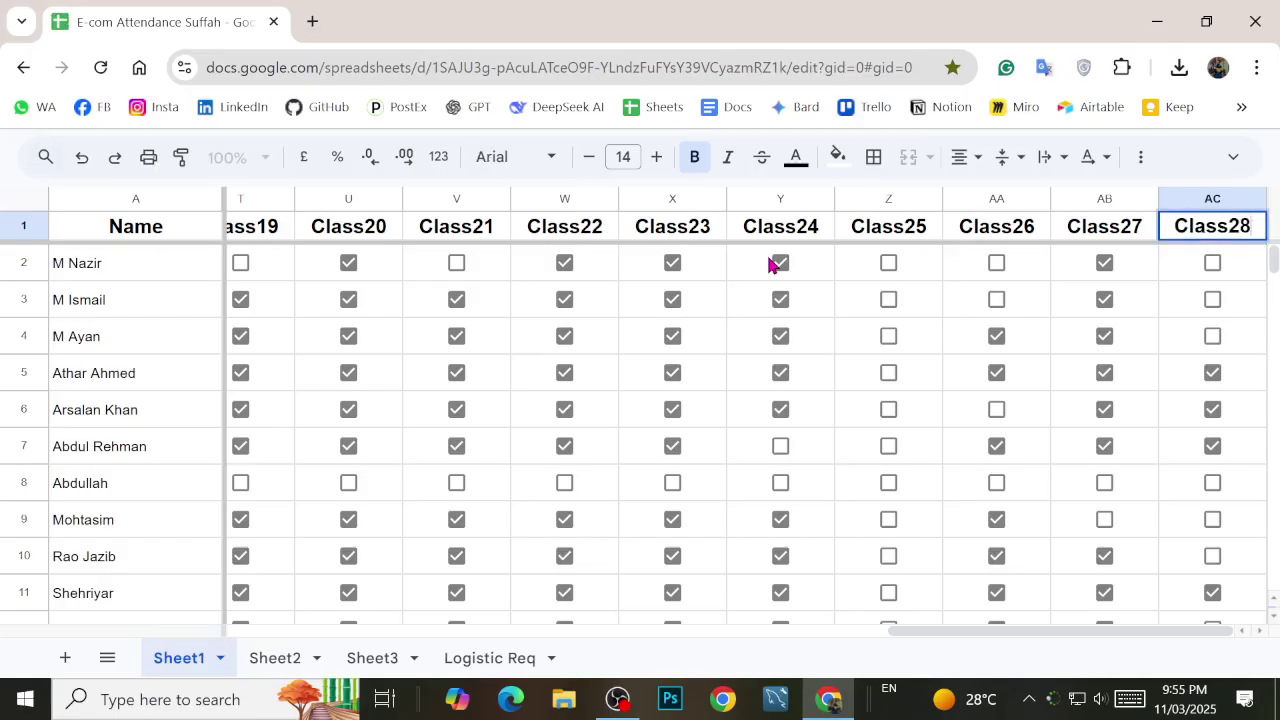
key(Return)
Step: Select the previous Class27 column from its header down to the Presents total
key(Up)
key(Left)
key(ctrl+shift+Down)
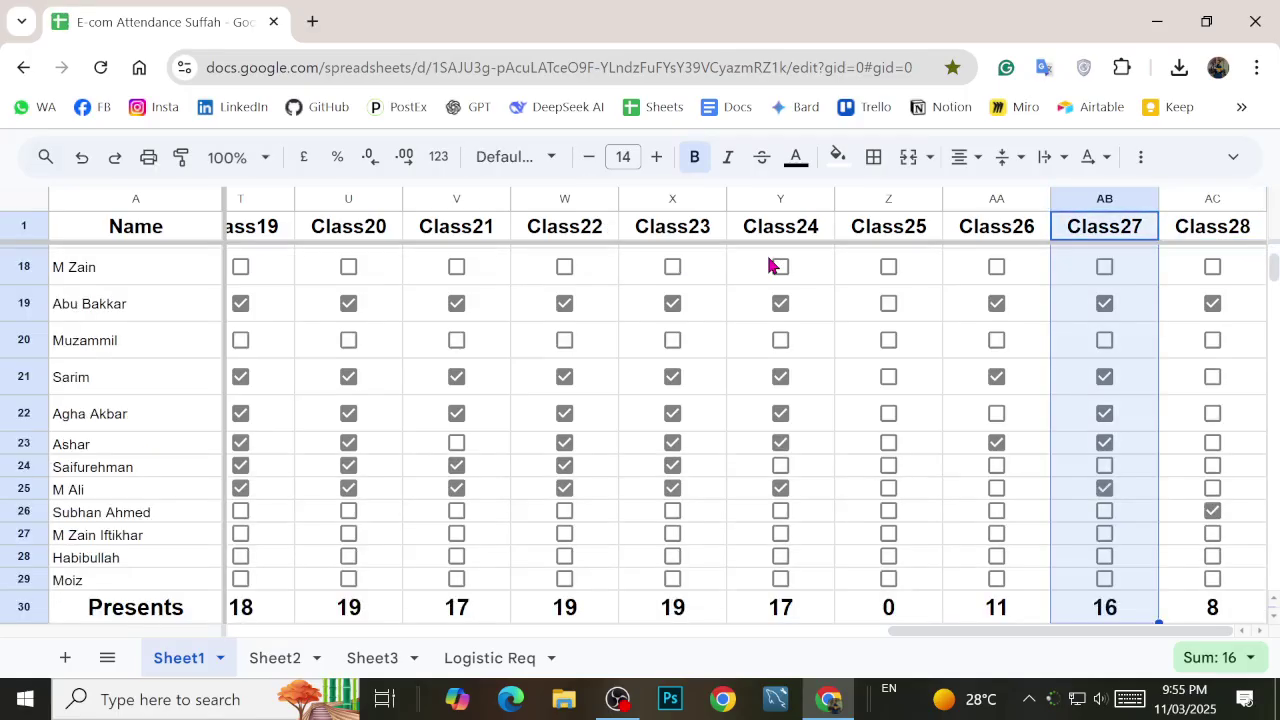